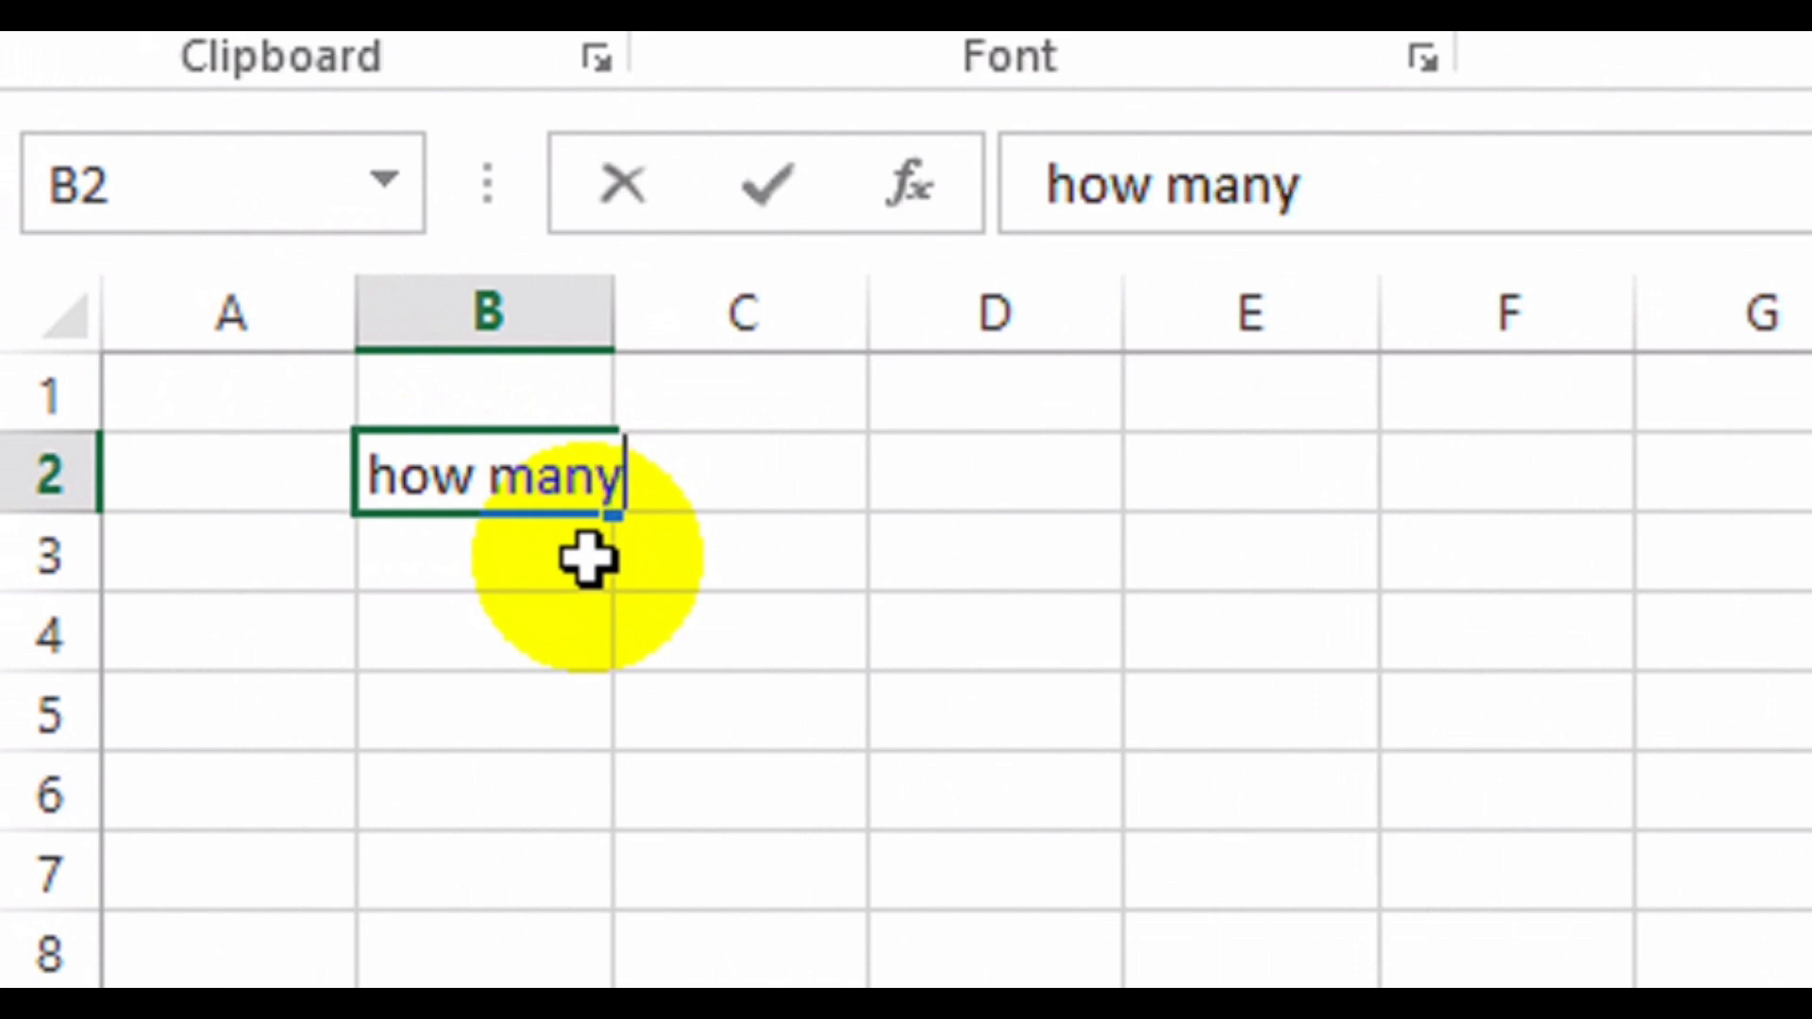
# Complete the question in cell B2 as "how many glasses of water do you drink per day?".
pyautogui.write('glases')
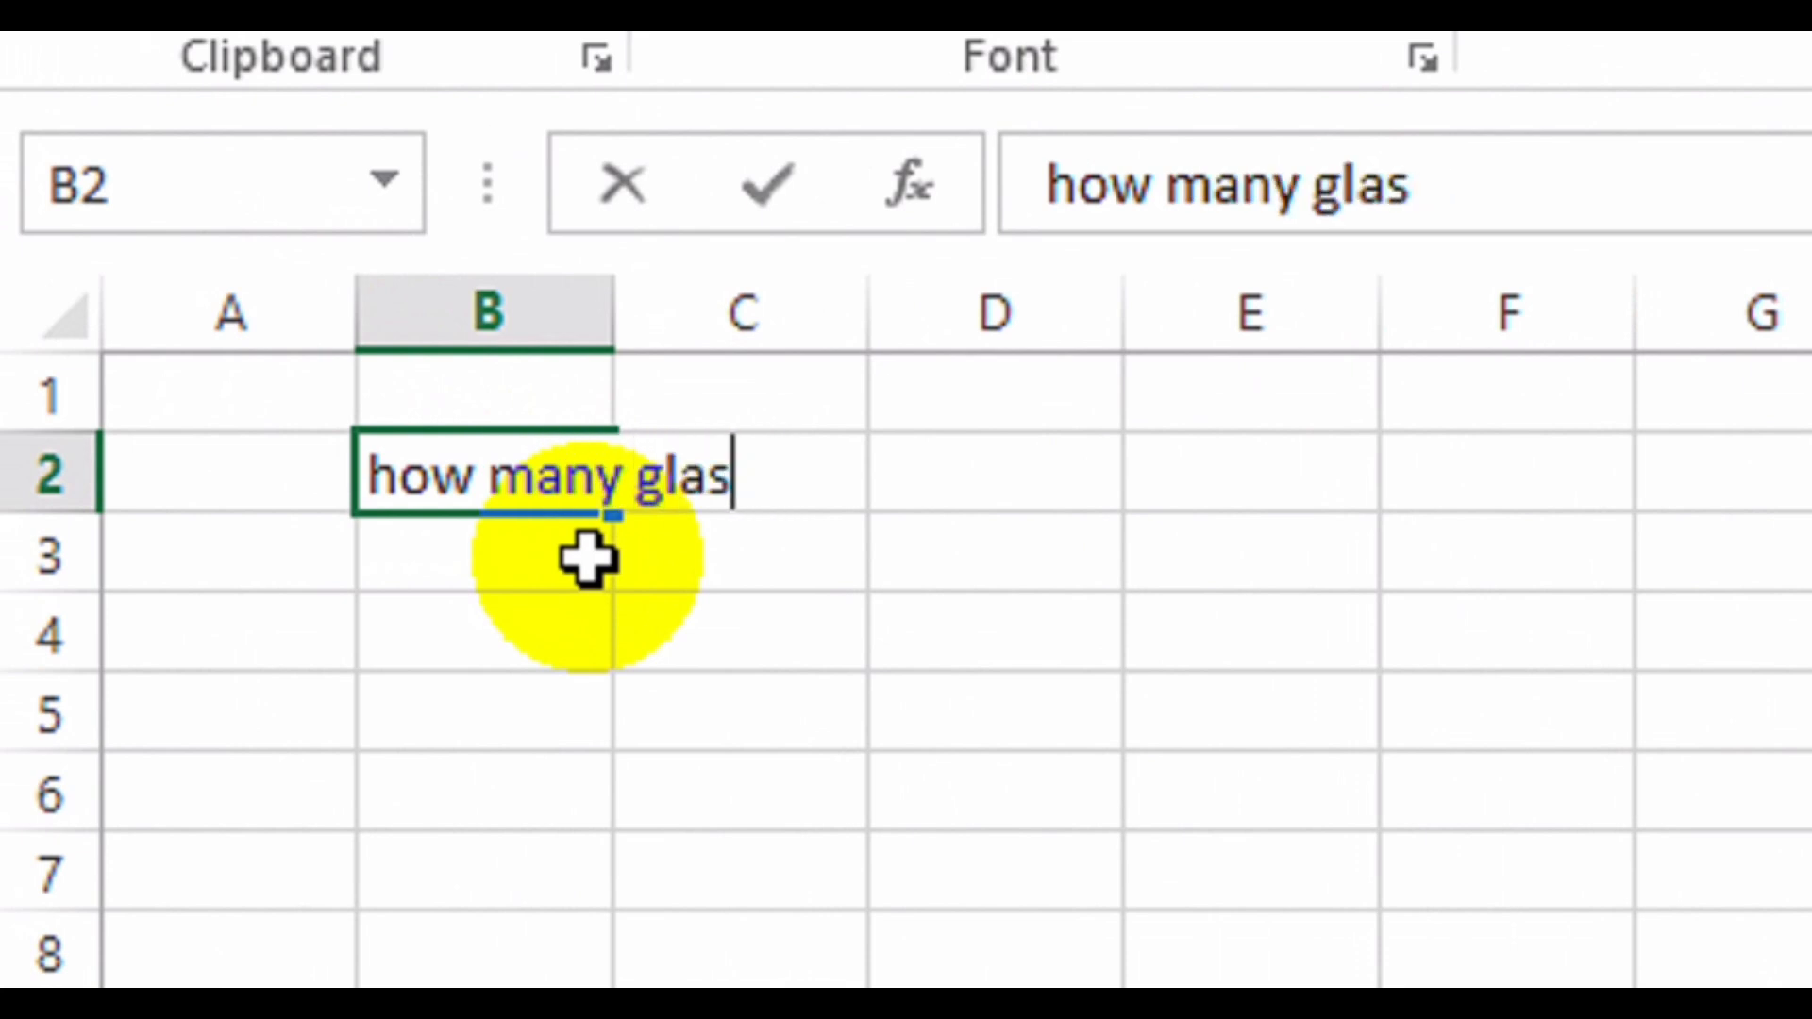
pyautogui.write('ses of water do you drink per day?')
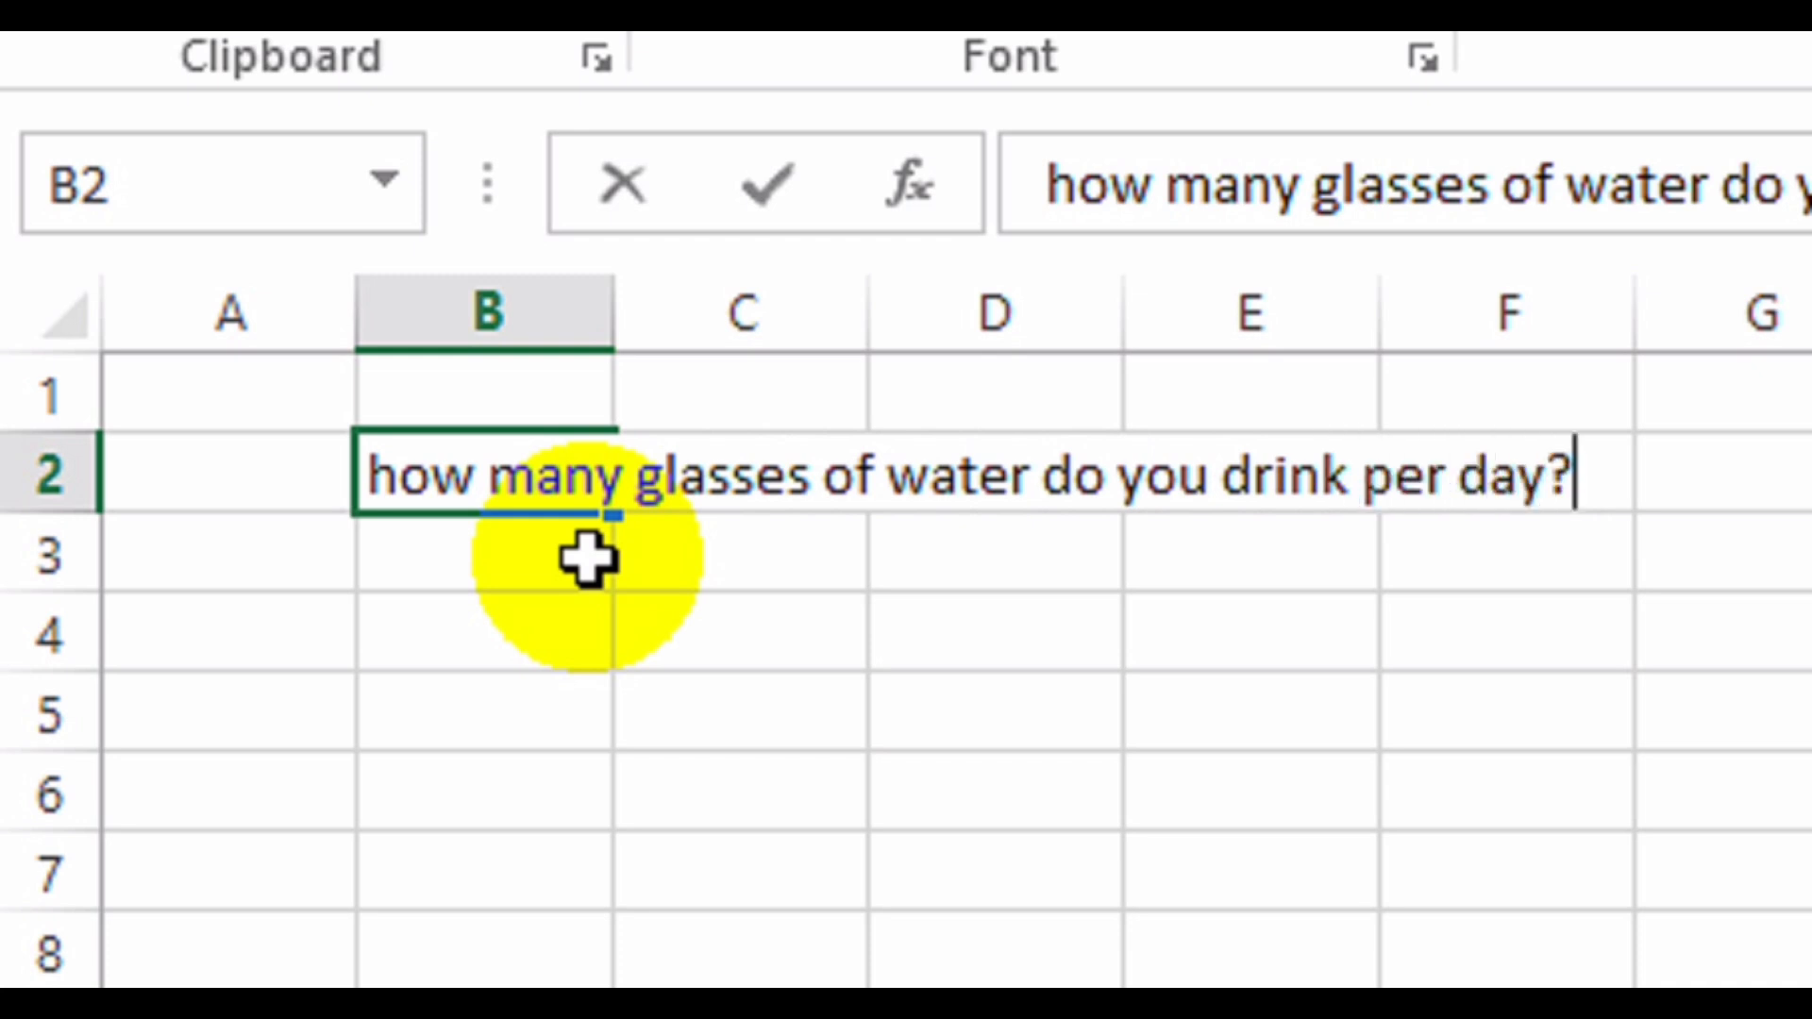
pyautogui.press('Return')
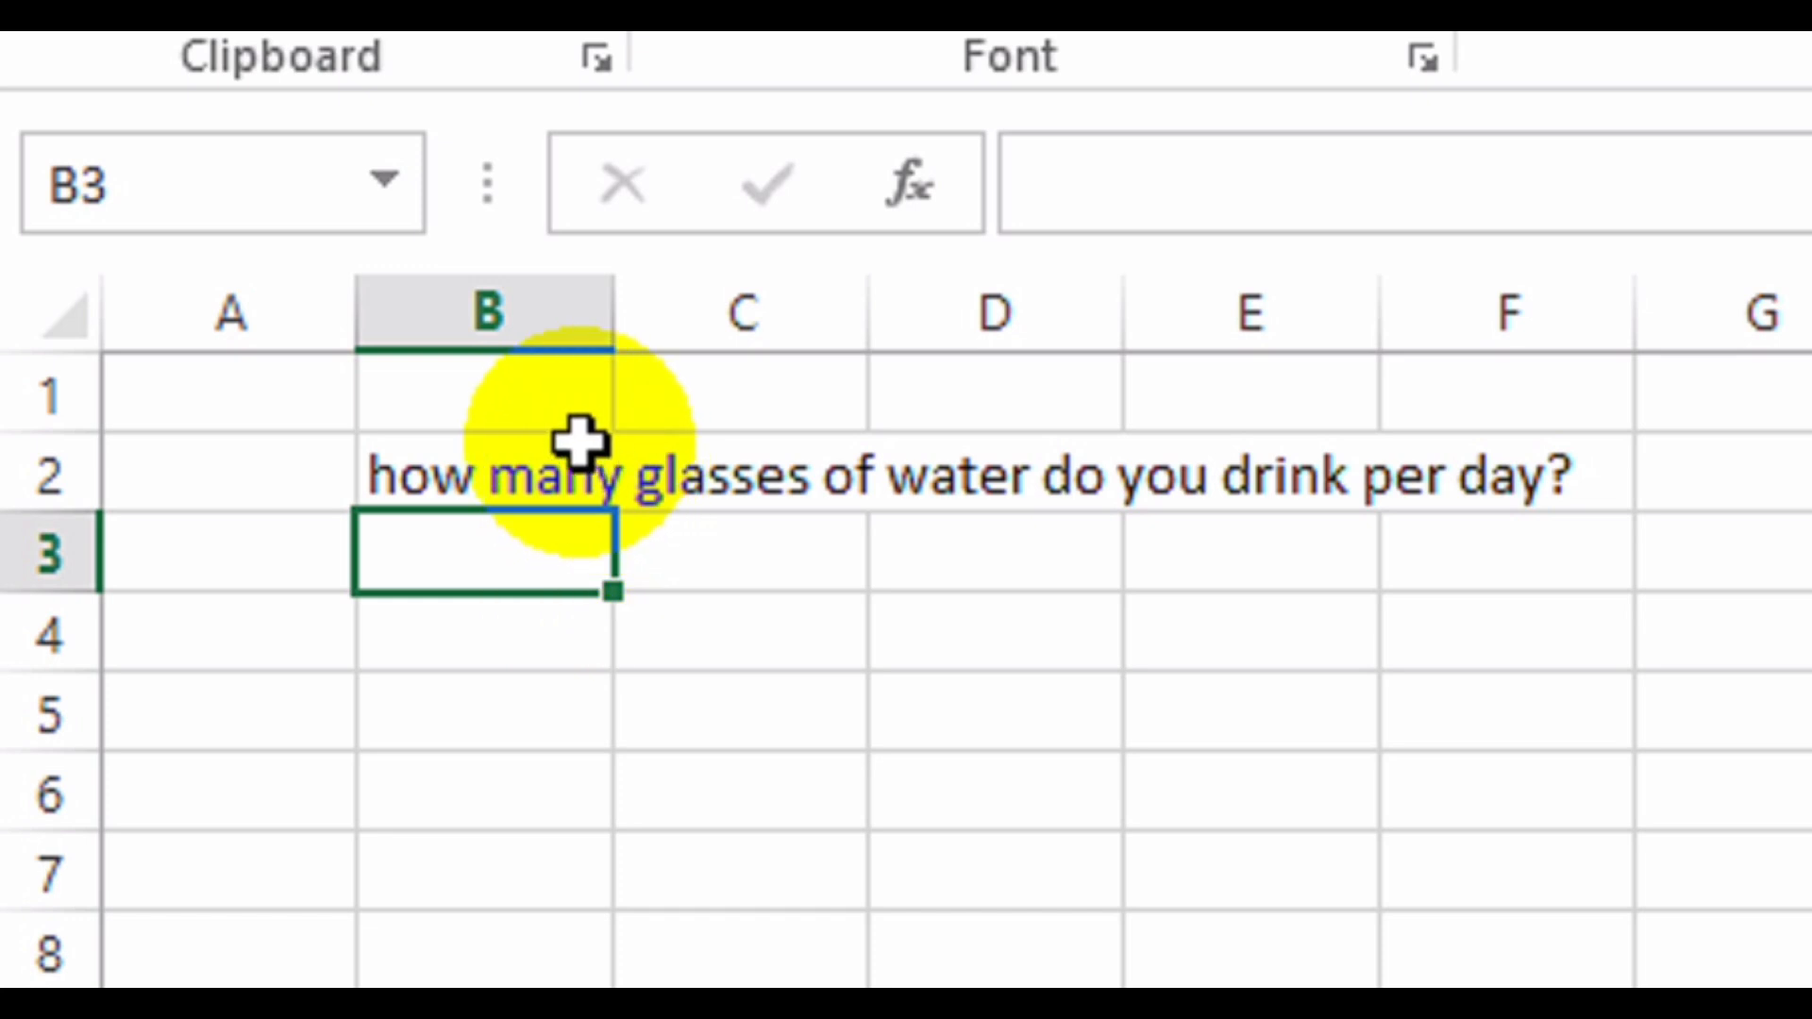
# Widen column B and format cell B2 with wrapped text, centred both vertically and horizontally.
pyautogui.click(556, 475)
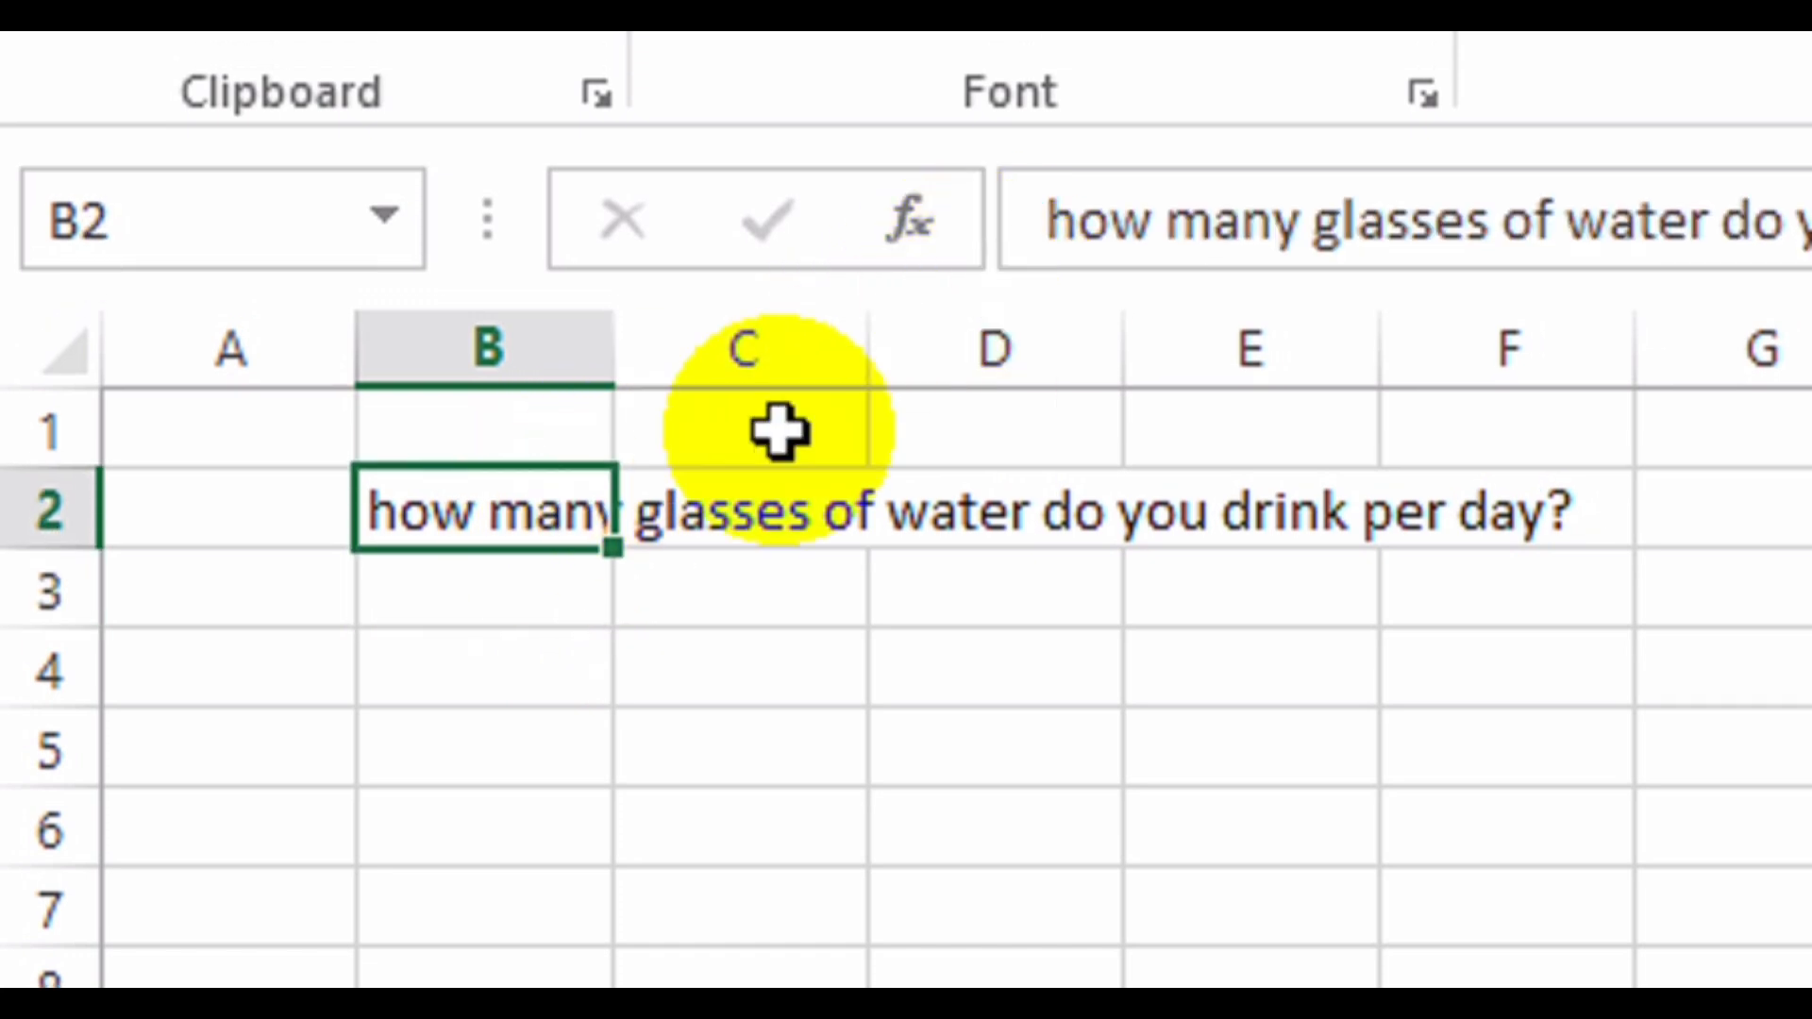
pyautogui.moveTo(611, 325); pyautogui.dragTo(898, 348)
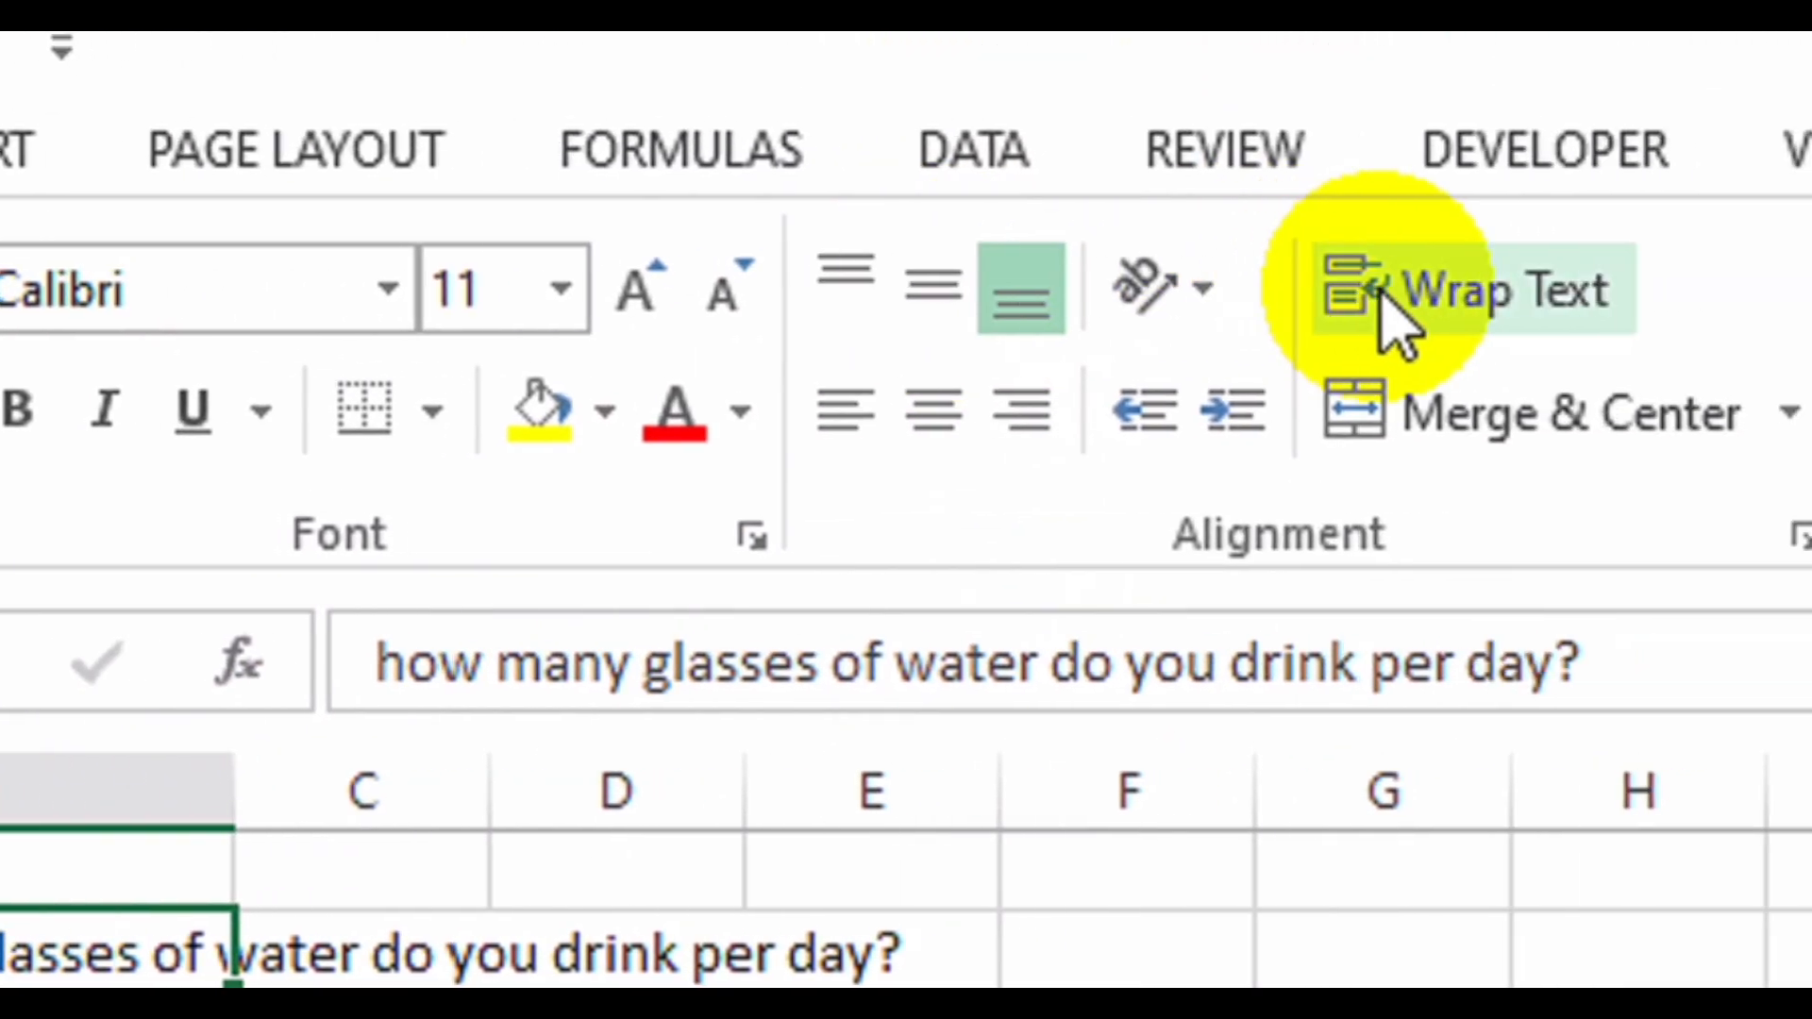
pyautogui.click(1385, 300)
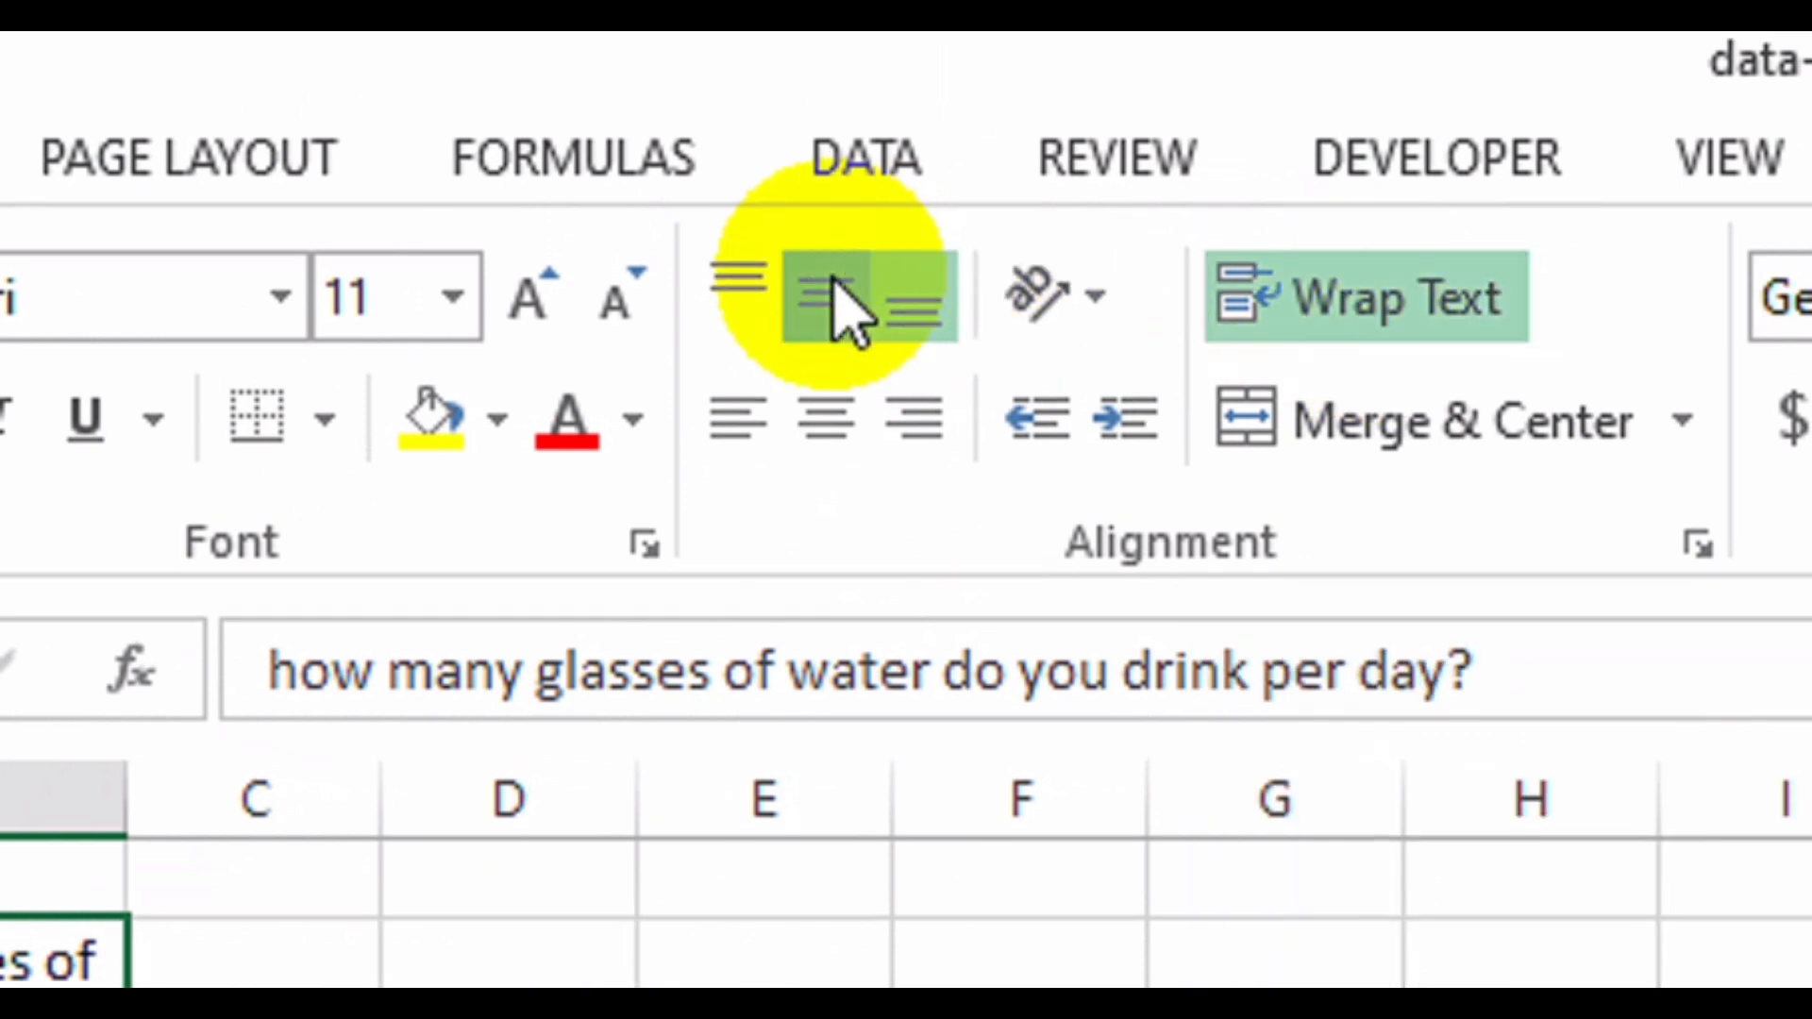
pyautogui.click(828, 300)
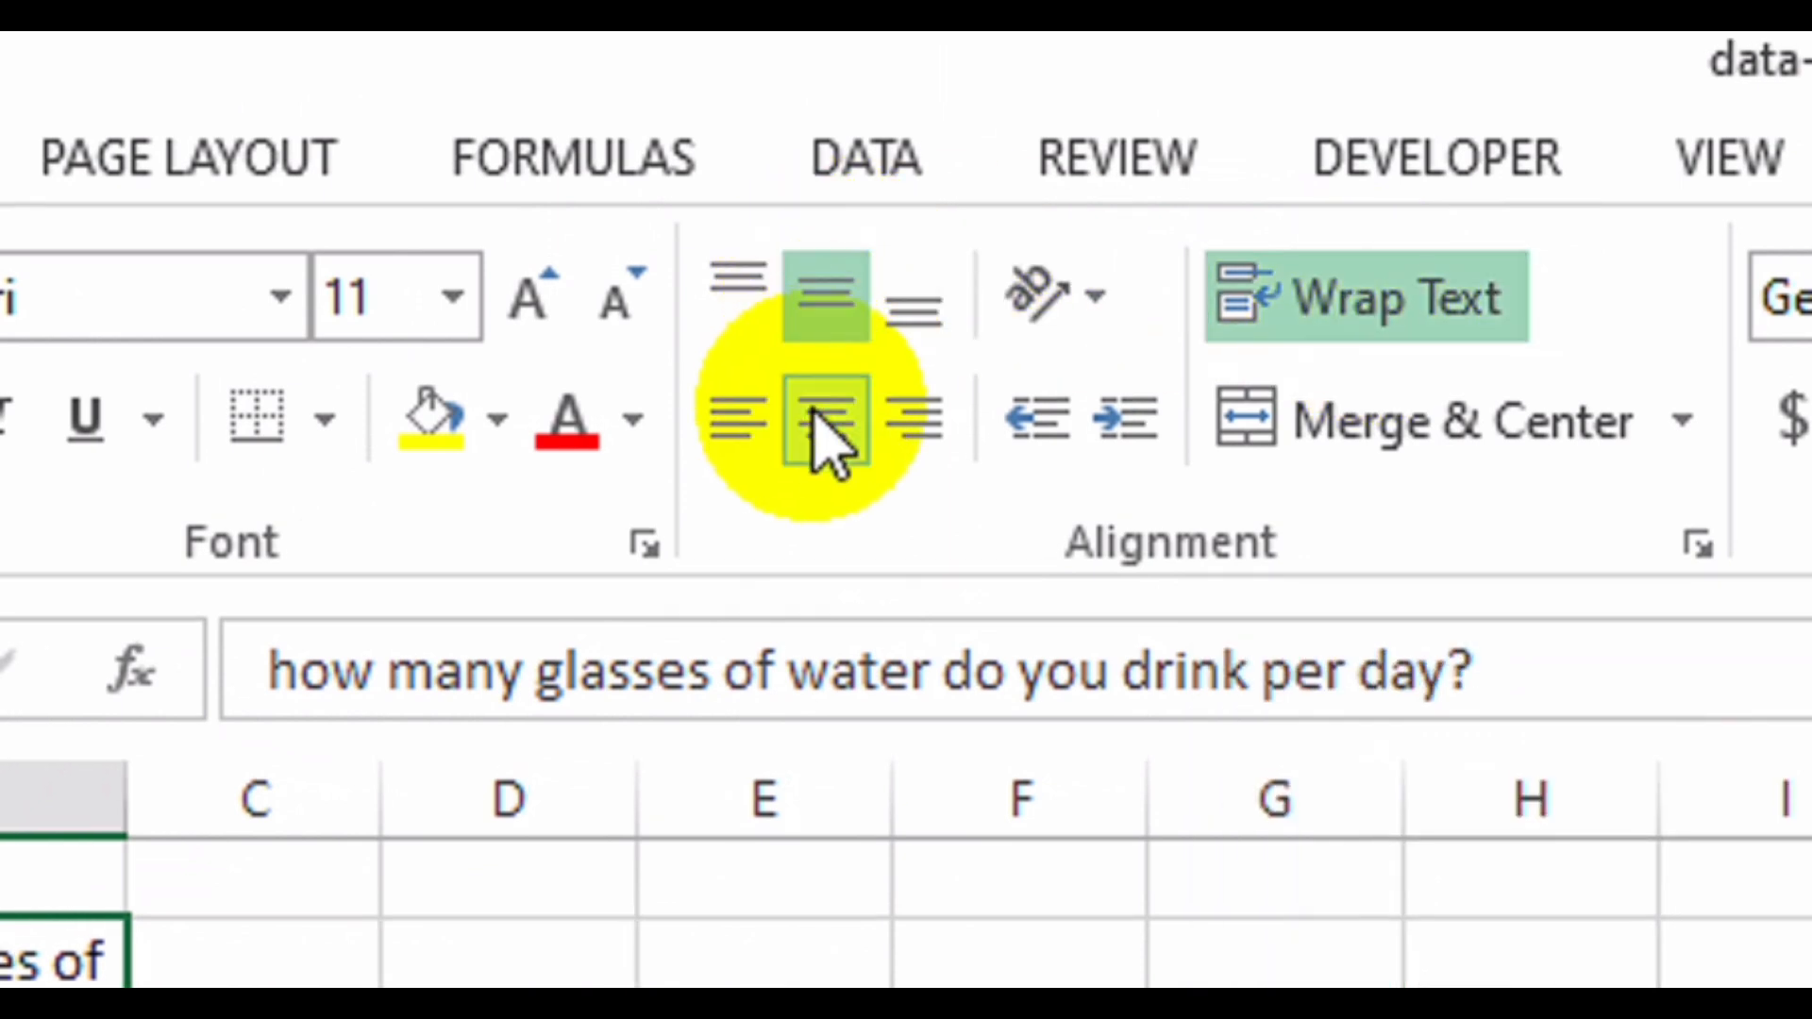
pyautogui.click(828, 420)
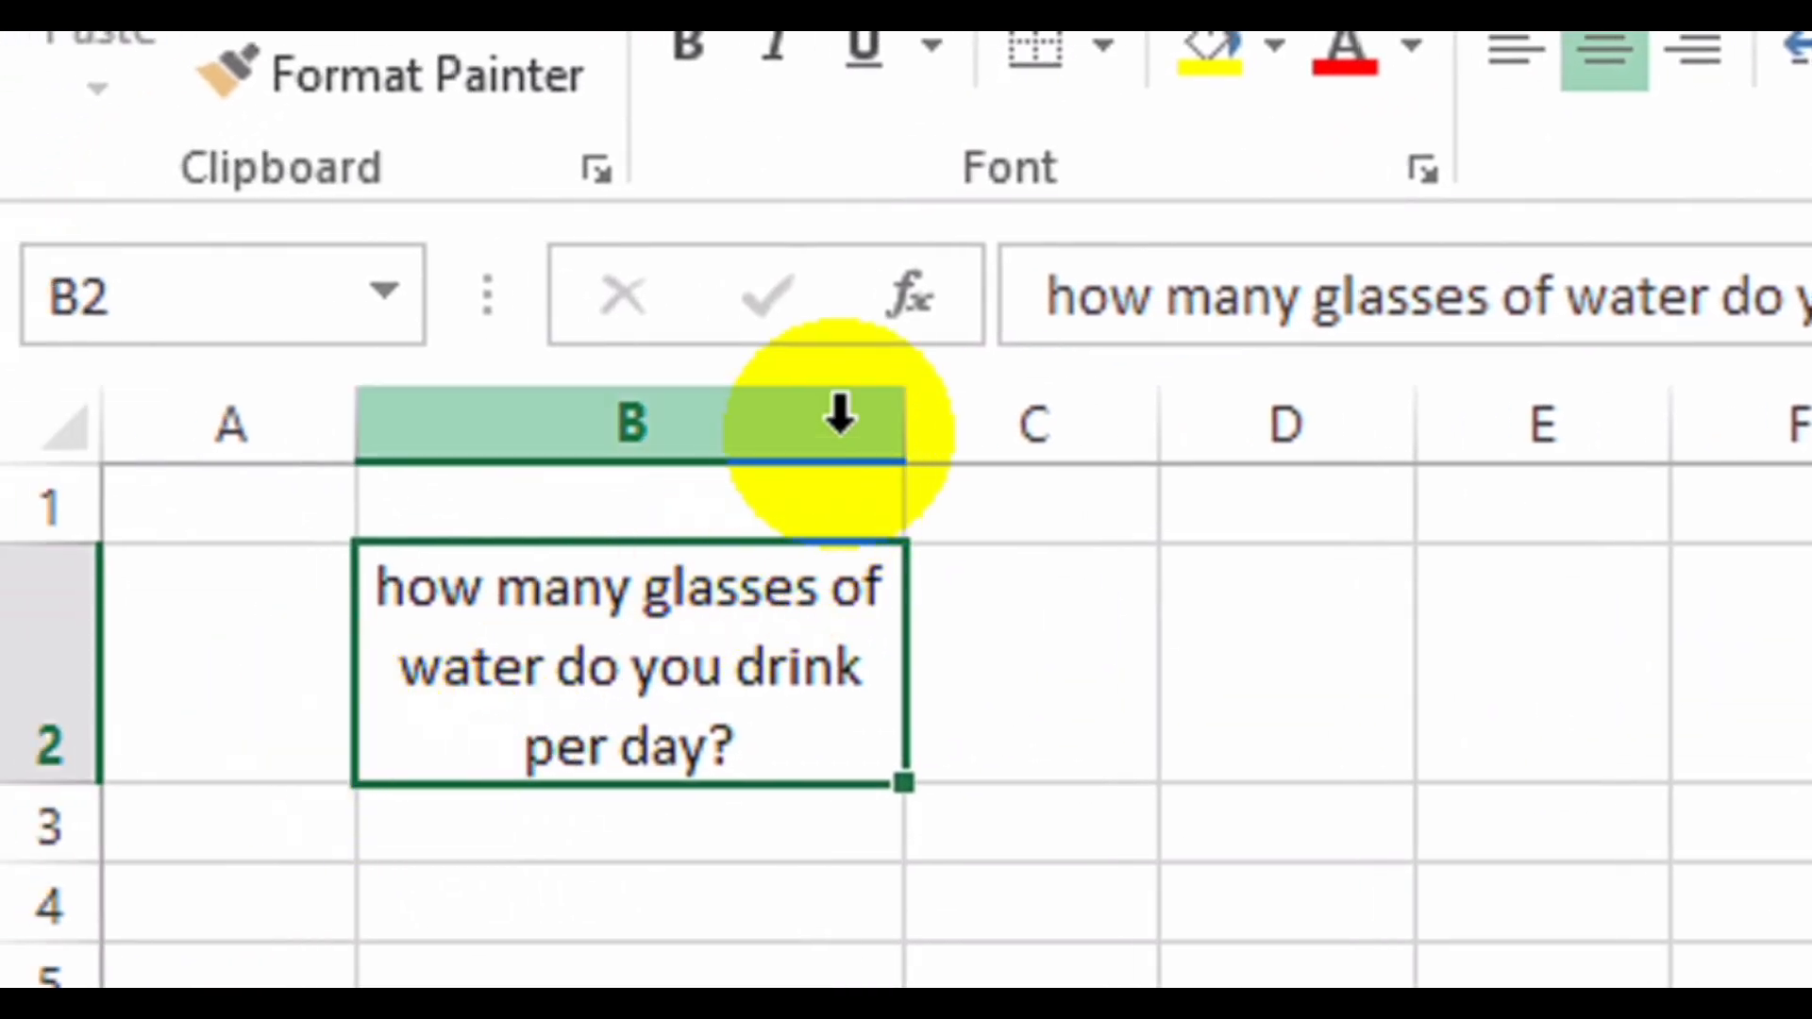
pyautogui.moveTo(902, 441); pyautogui.dragTo(1052, 426)
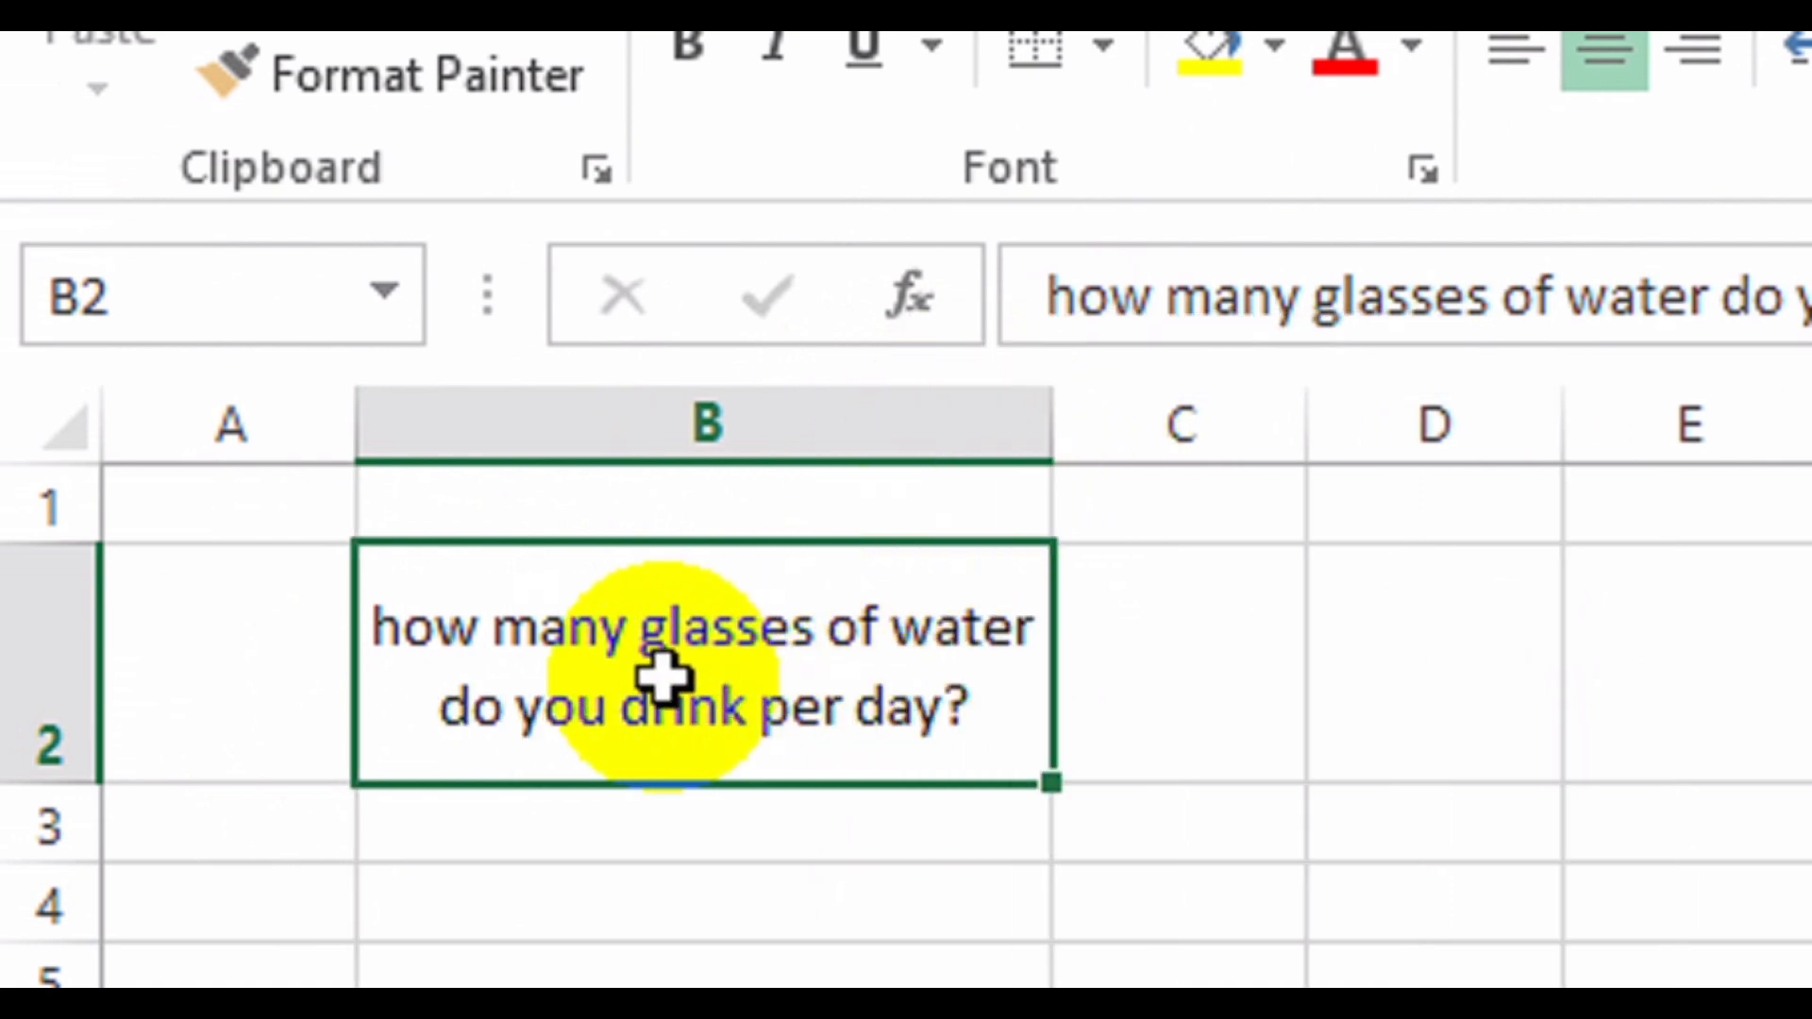
# Centre the answer cell C2 both vertically and horizontally.
pyautogui.click(1284, 566)
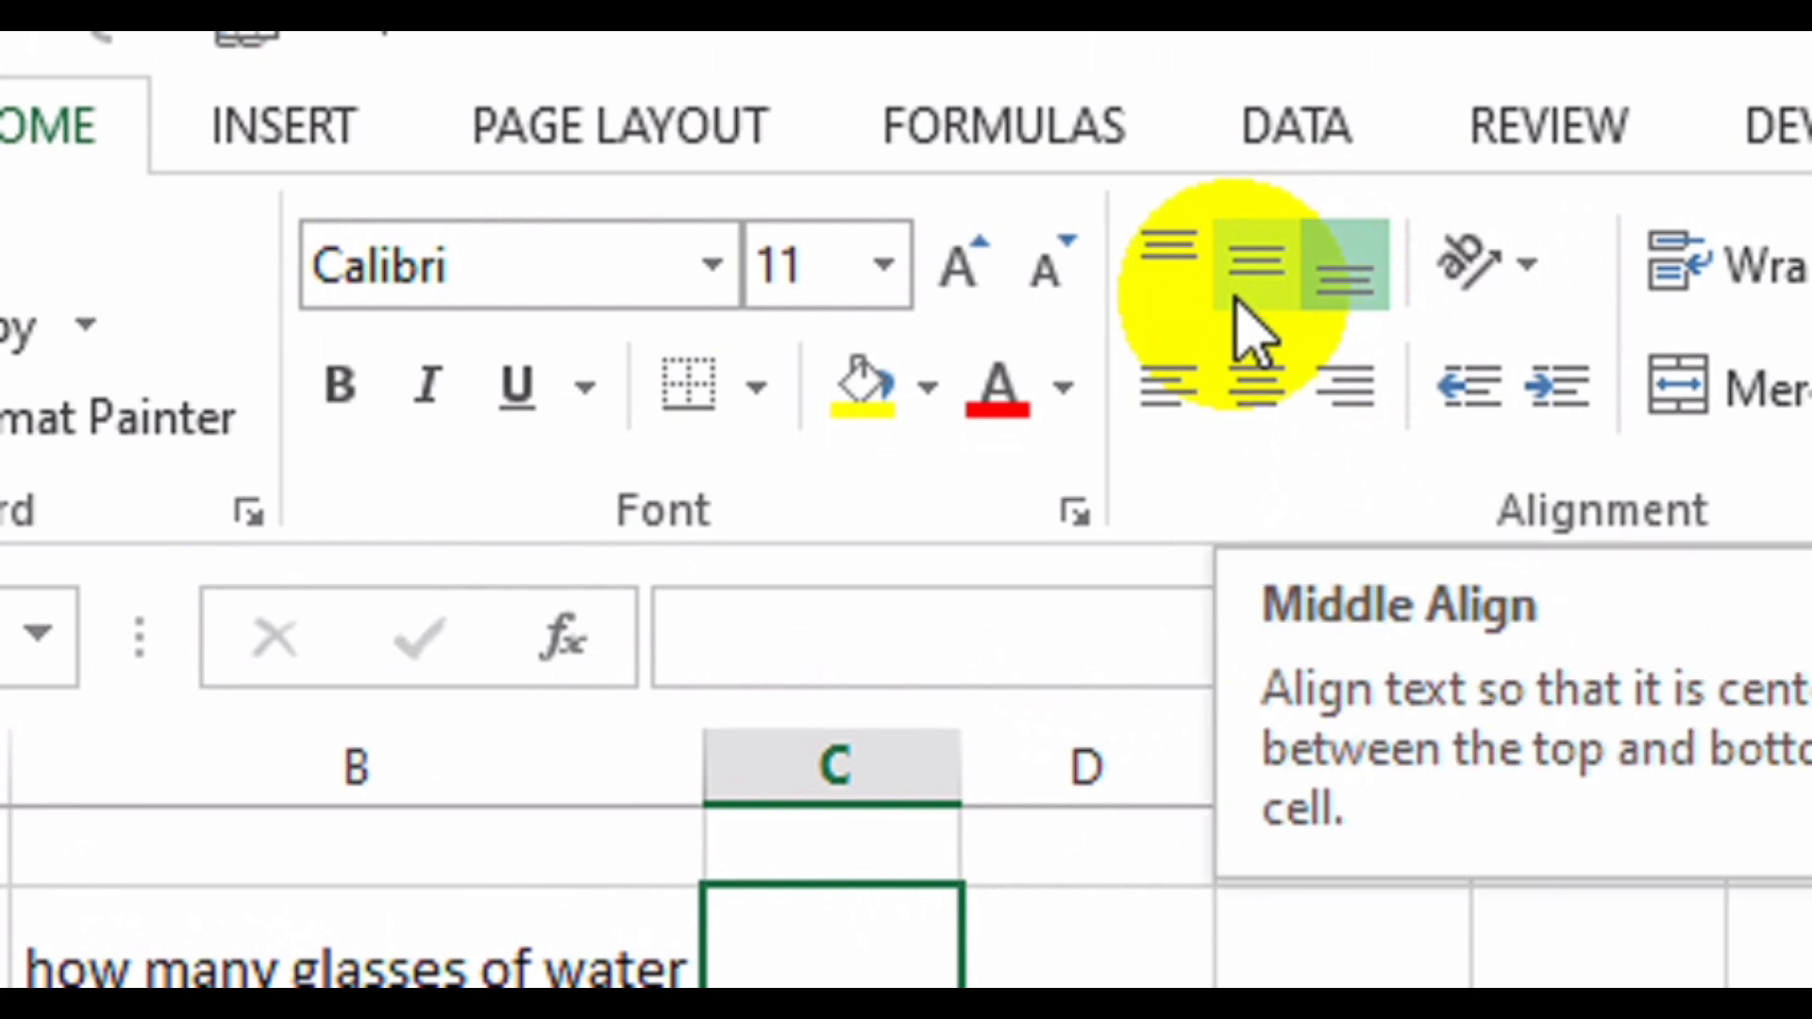
pyautogui.click(1260, 288)
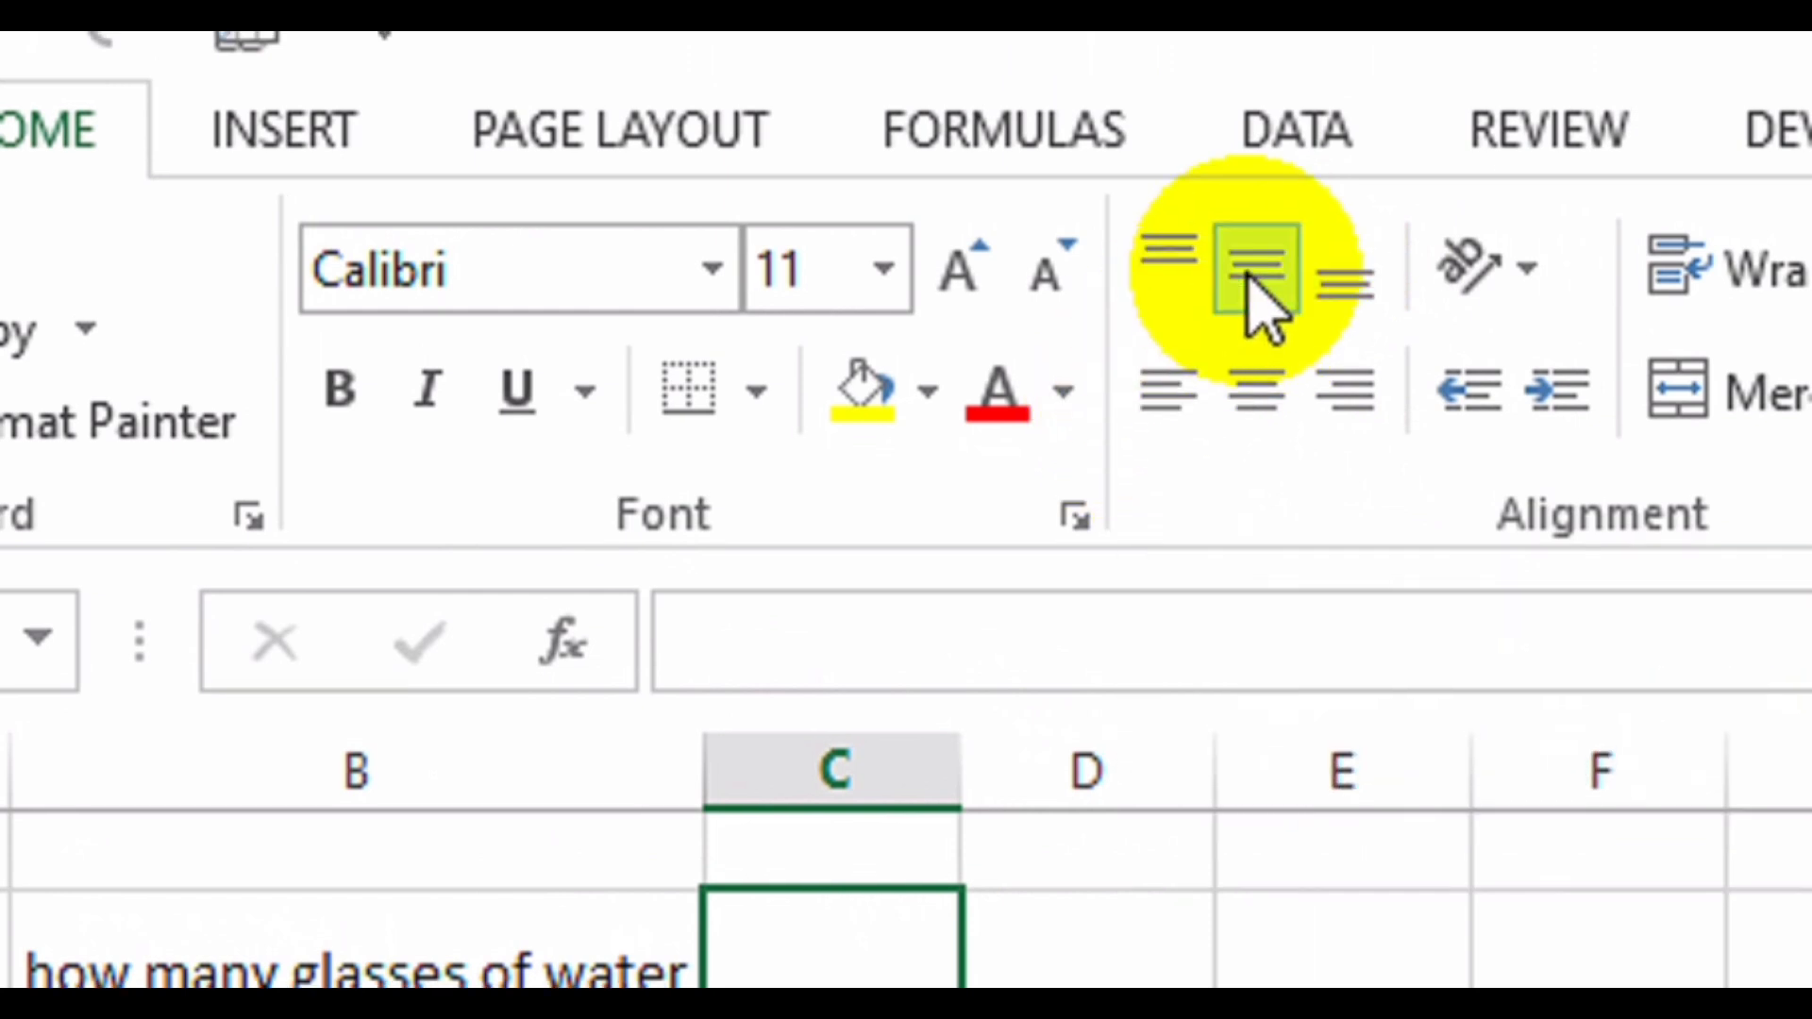
pyautogui.click(1258, 391)
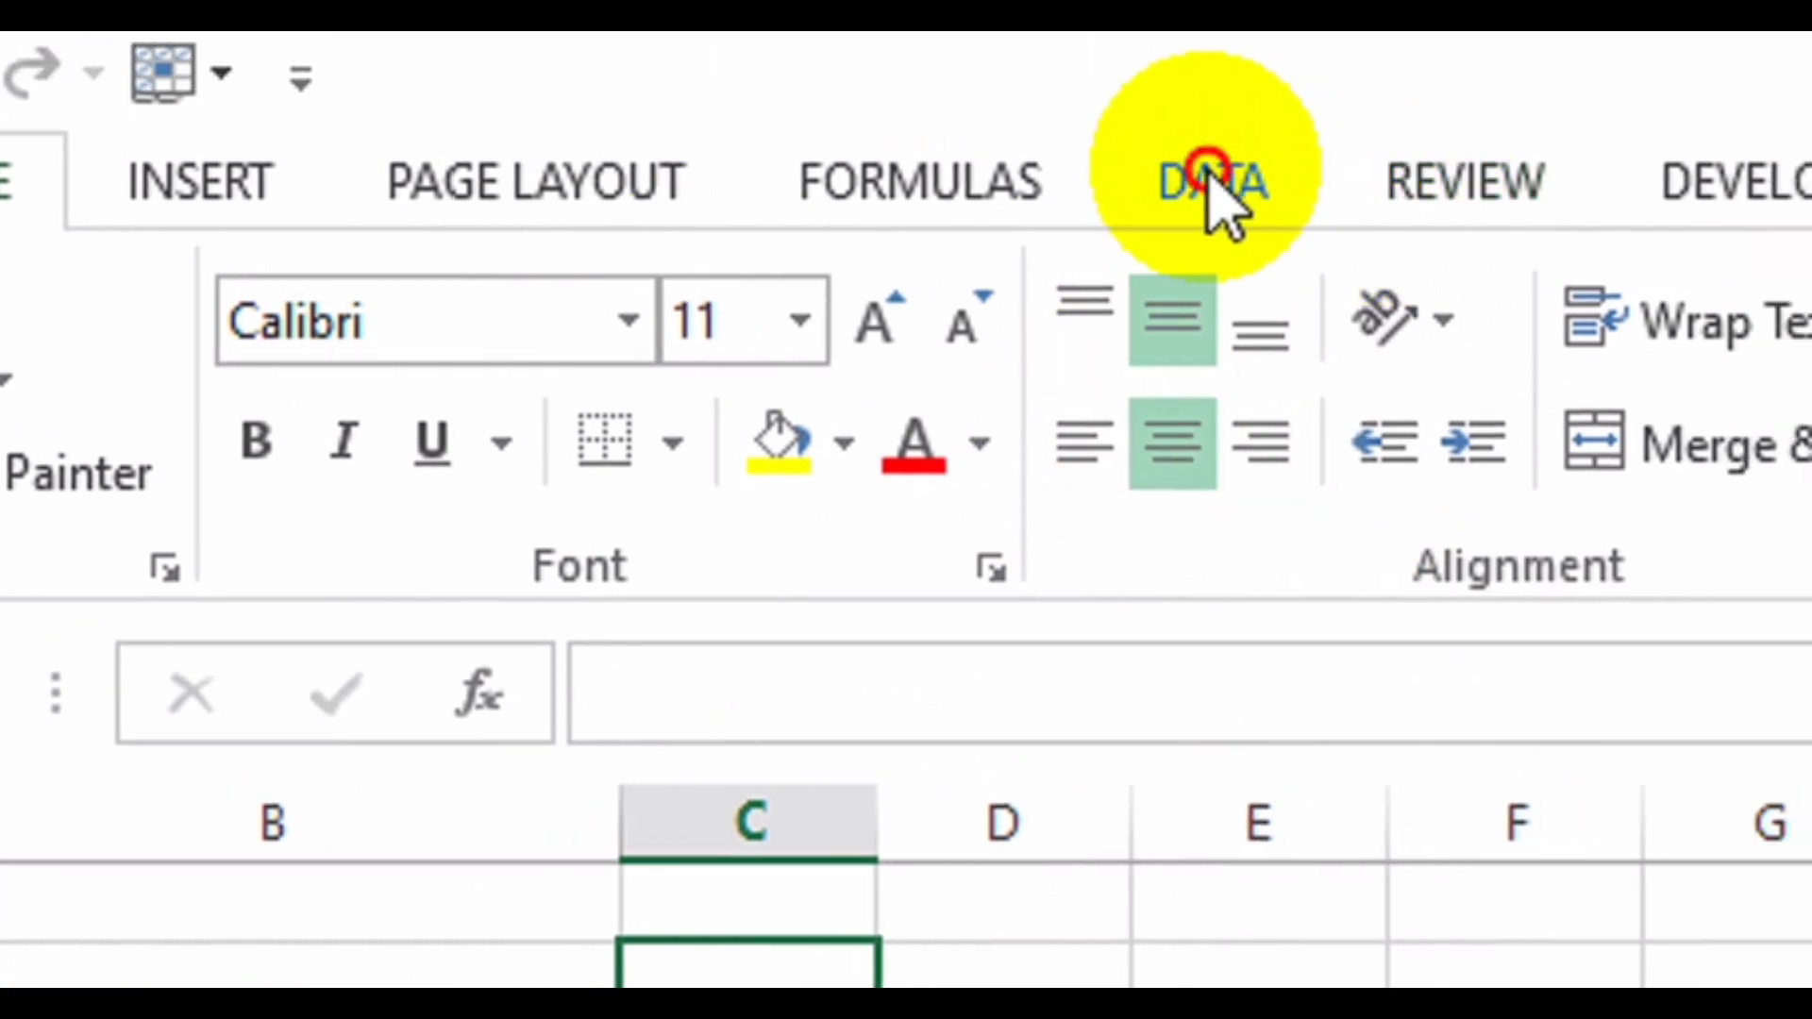
# Start a data validation rule for cell C2 that allows only whole numbers.
pyautogui.click(1209, 170)
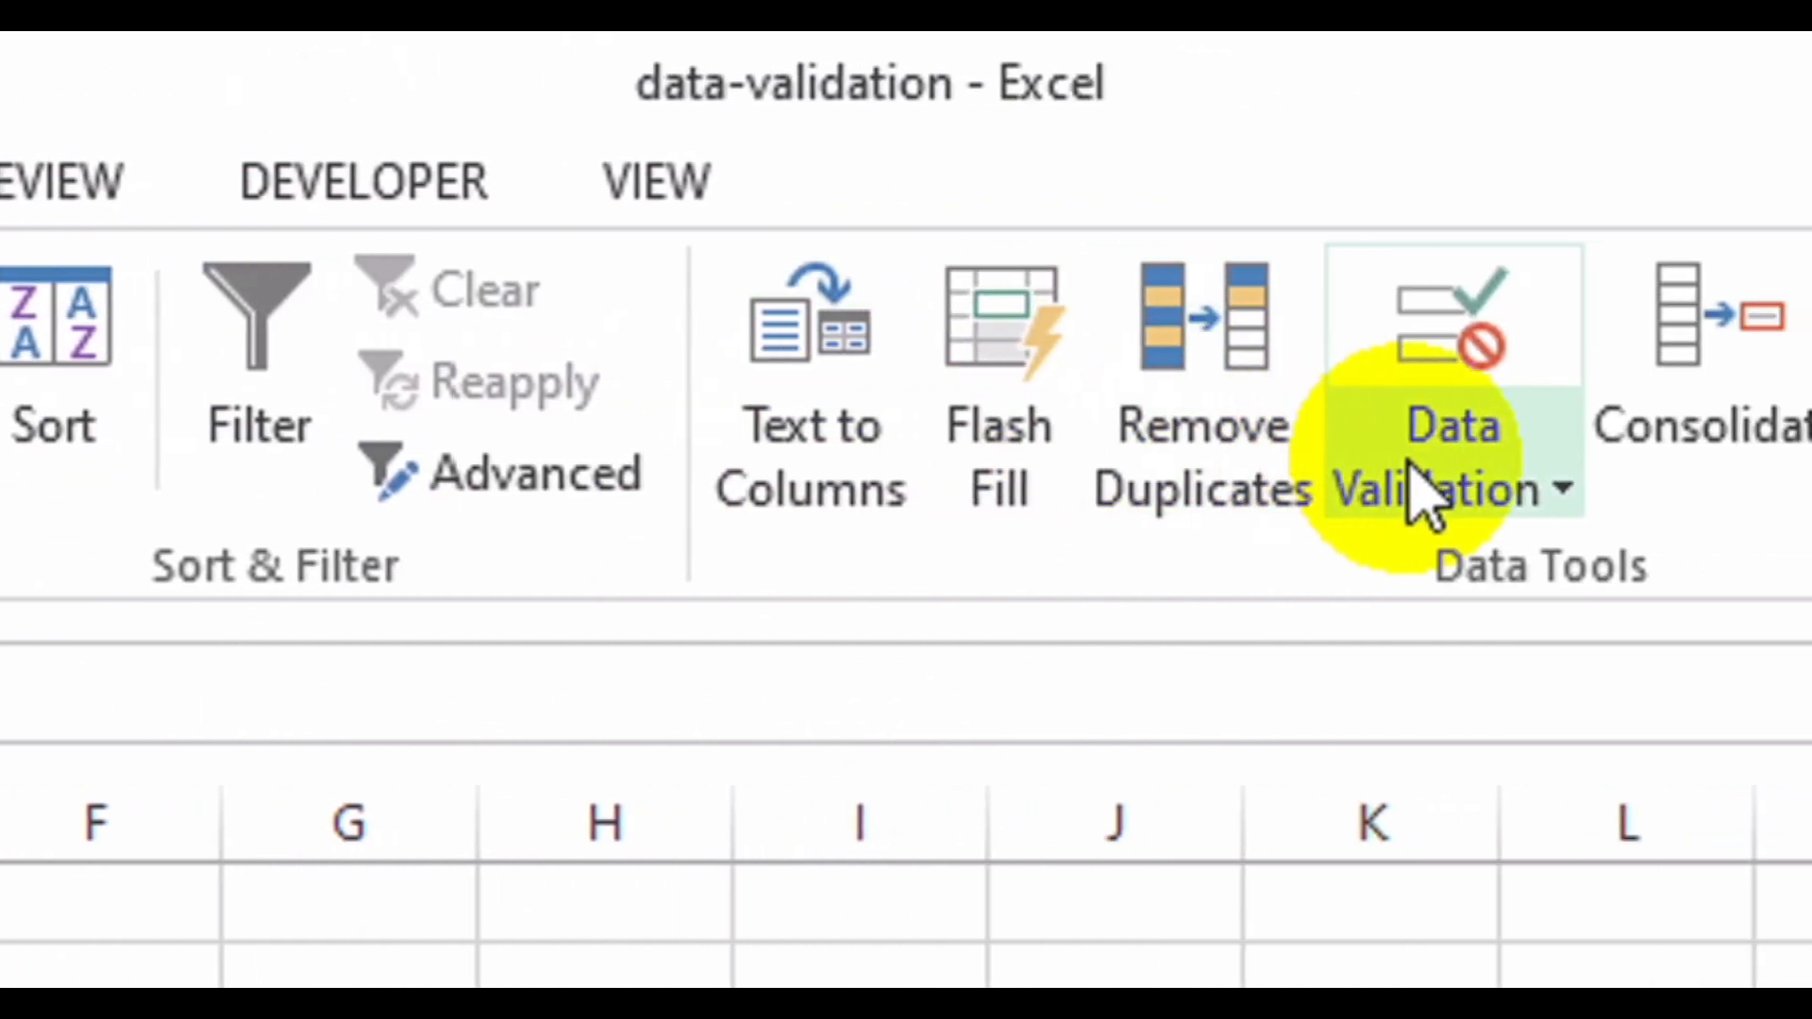
pyautogui.click(1567, 495)
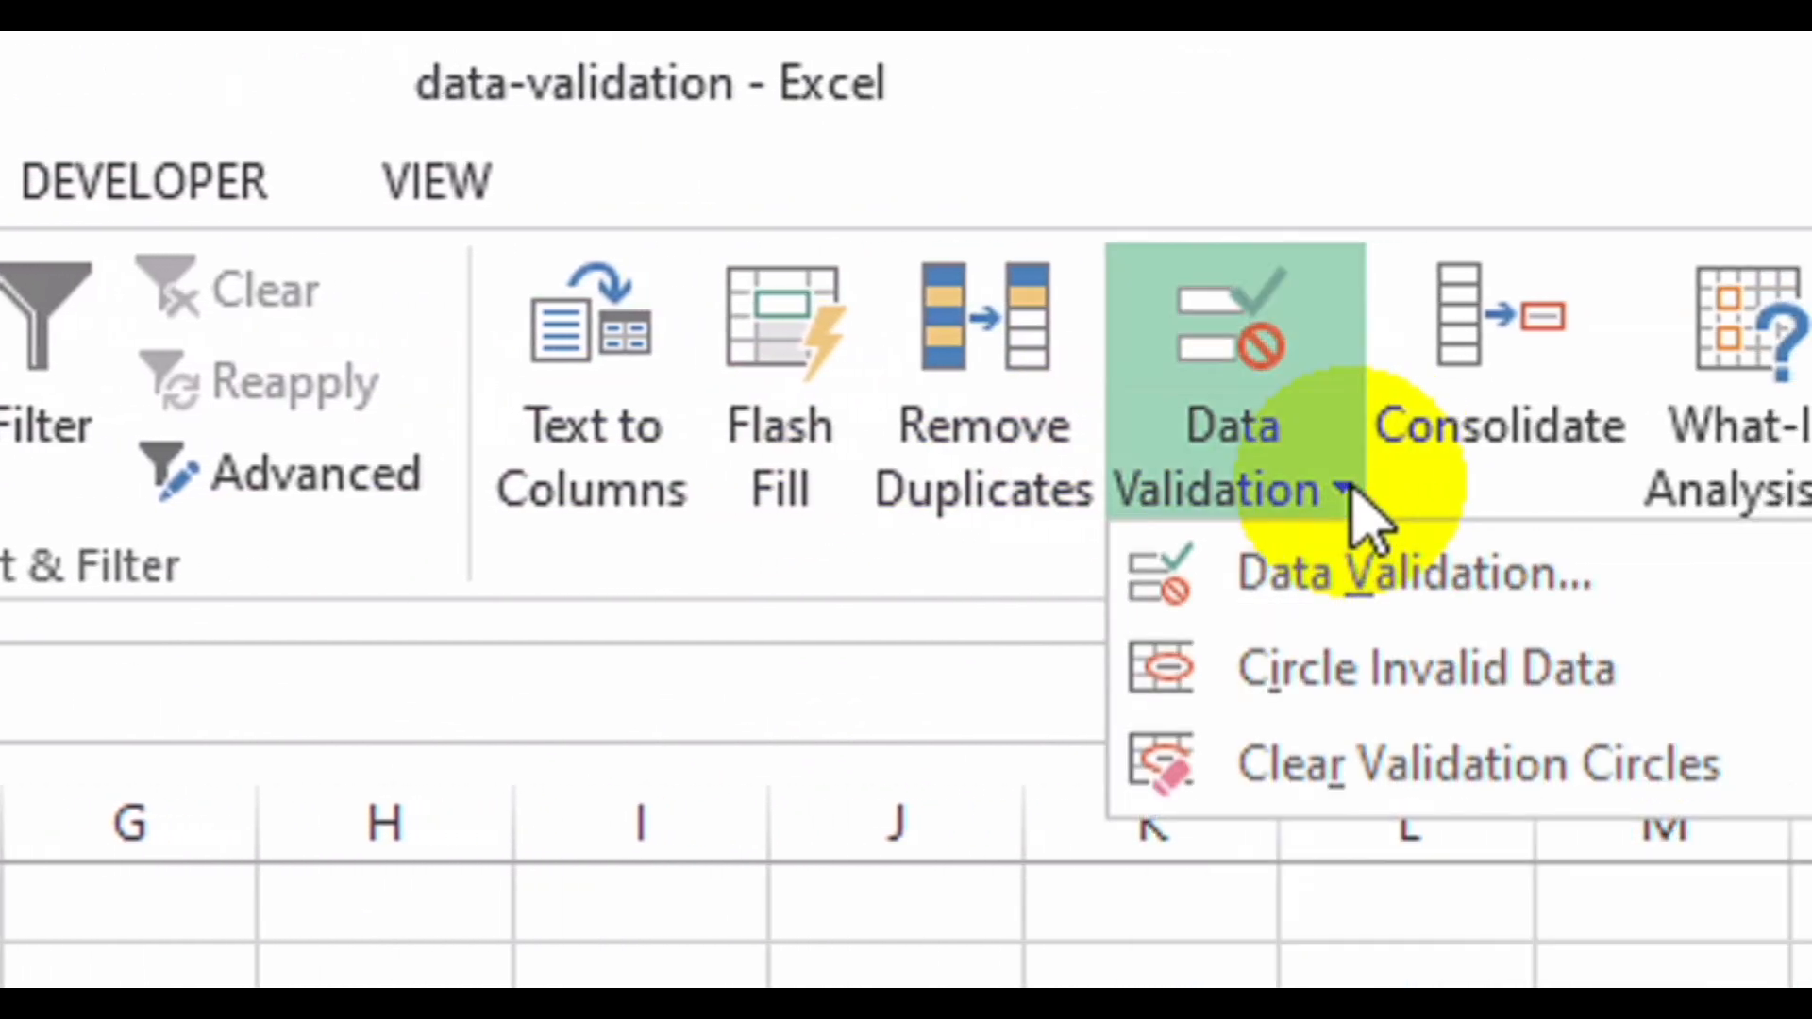
pyautogui.click(1374, 578)
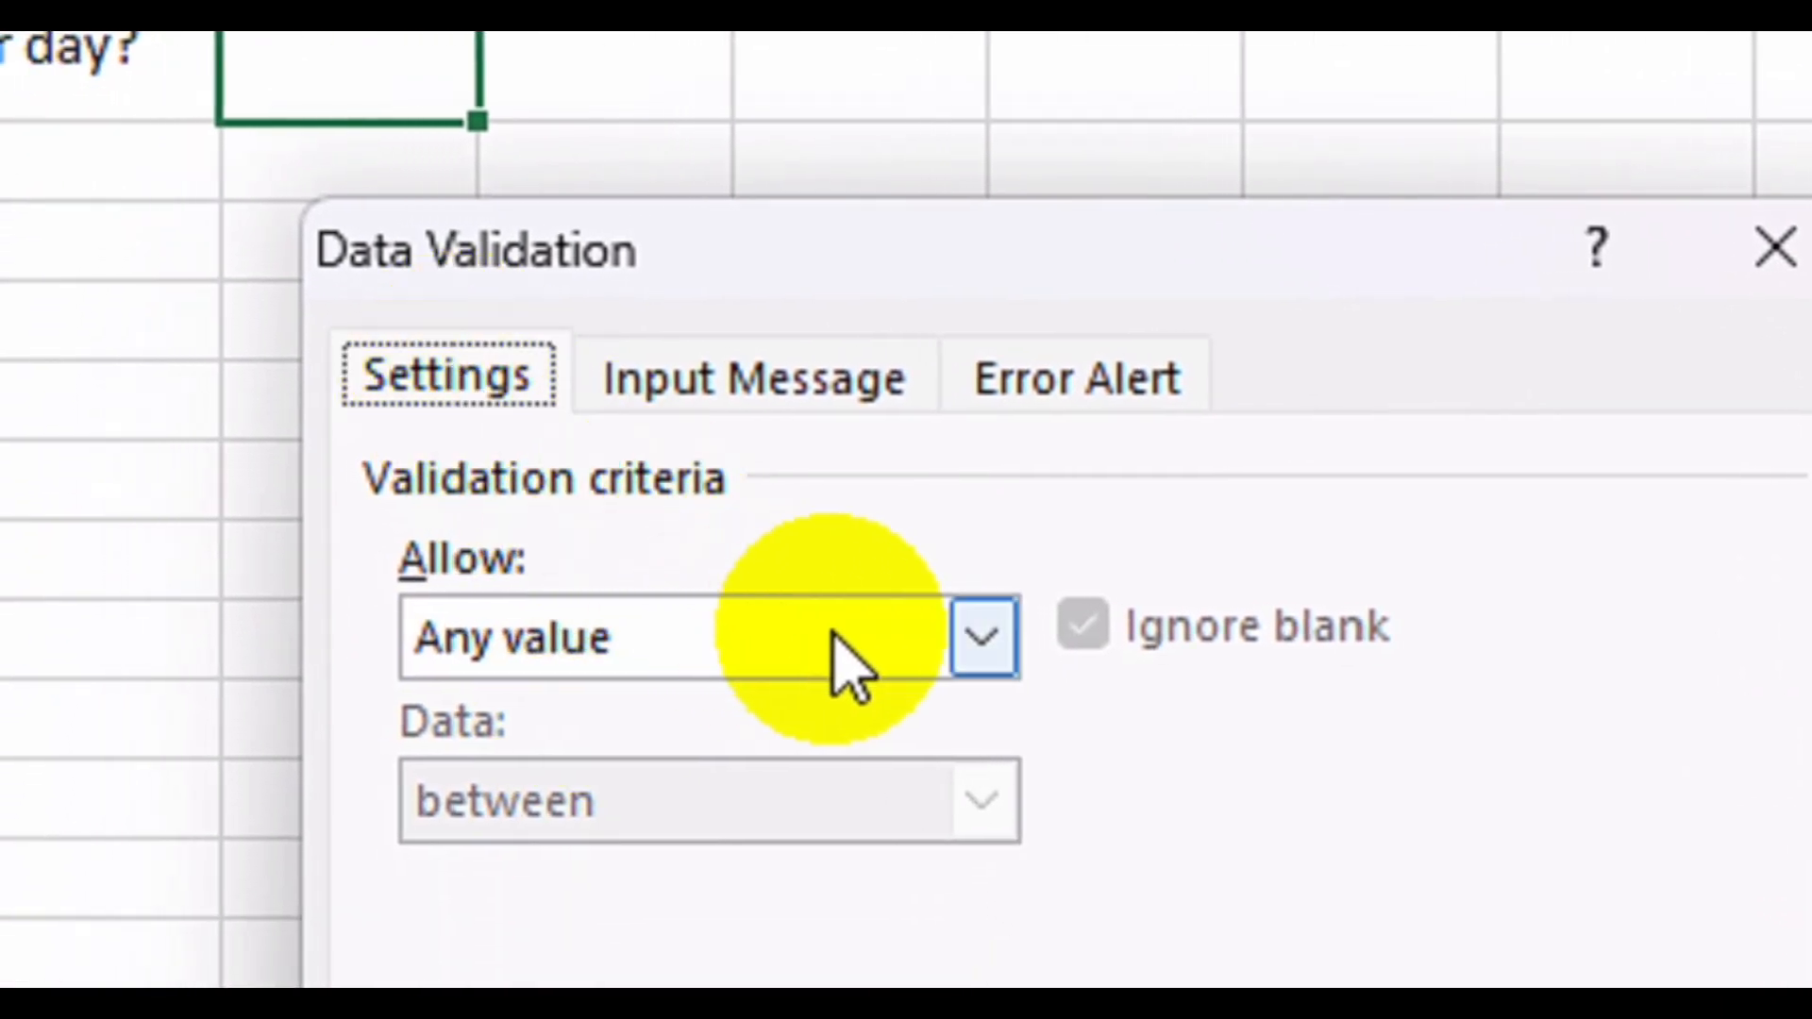
pyautogui.click(981, 651)
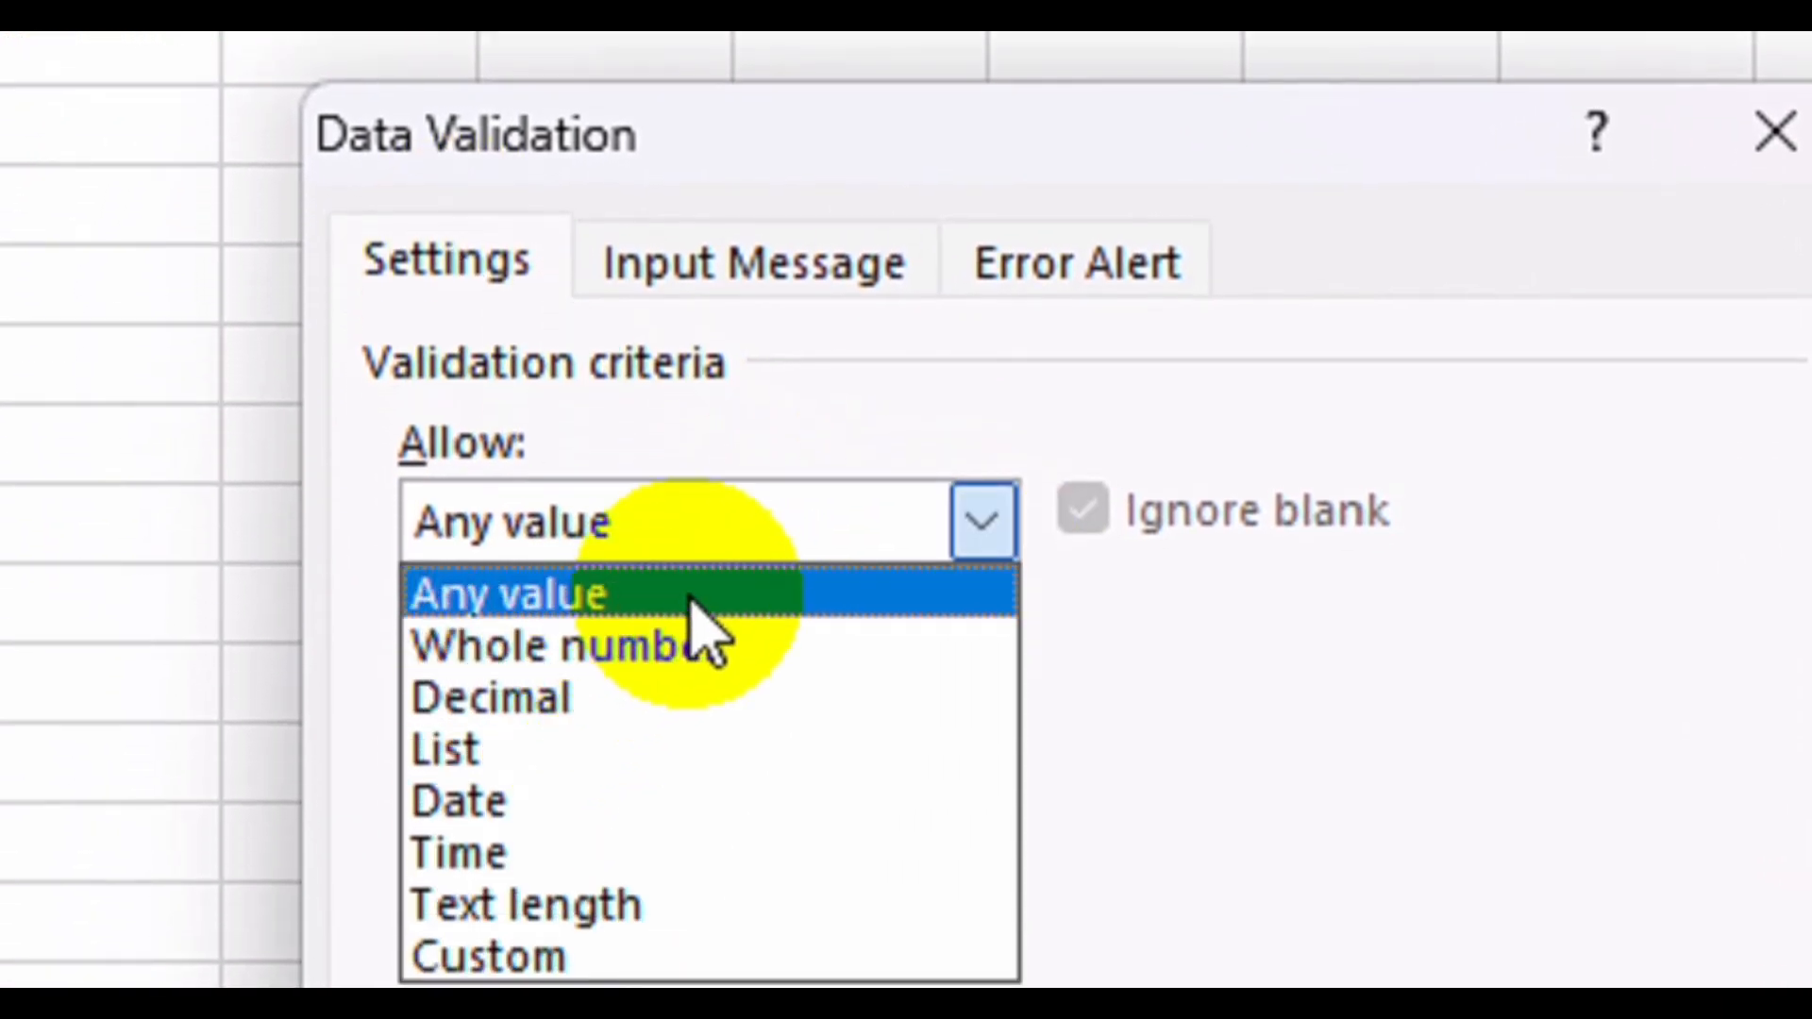
pyautogui.click(699, 646)
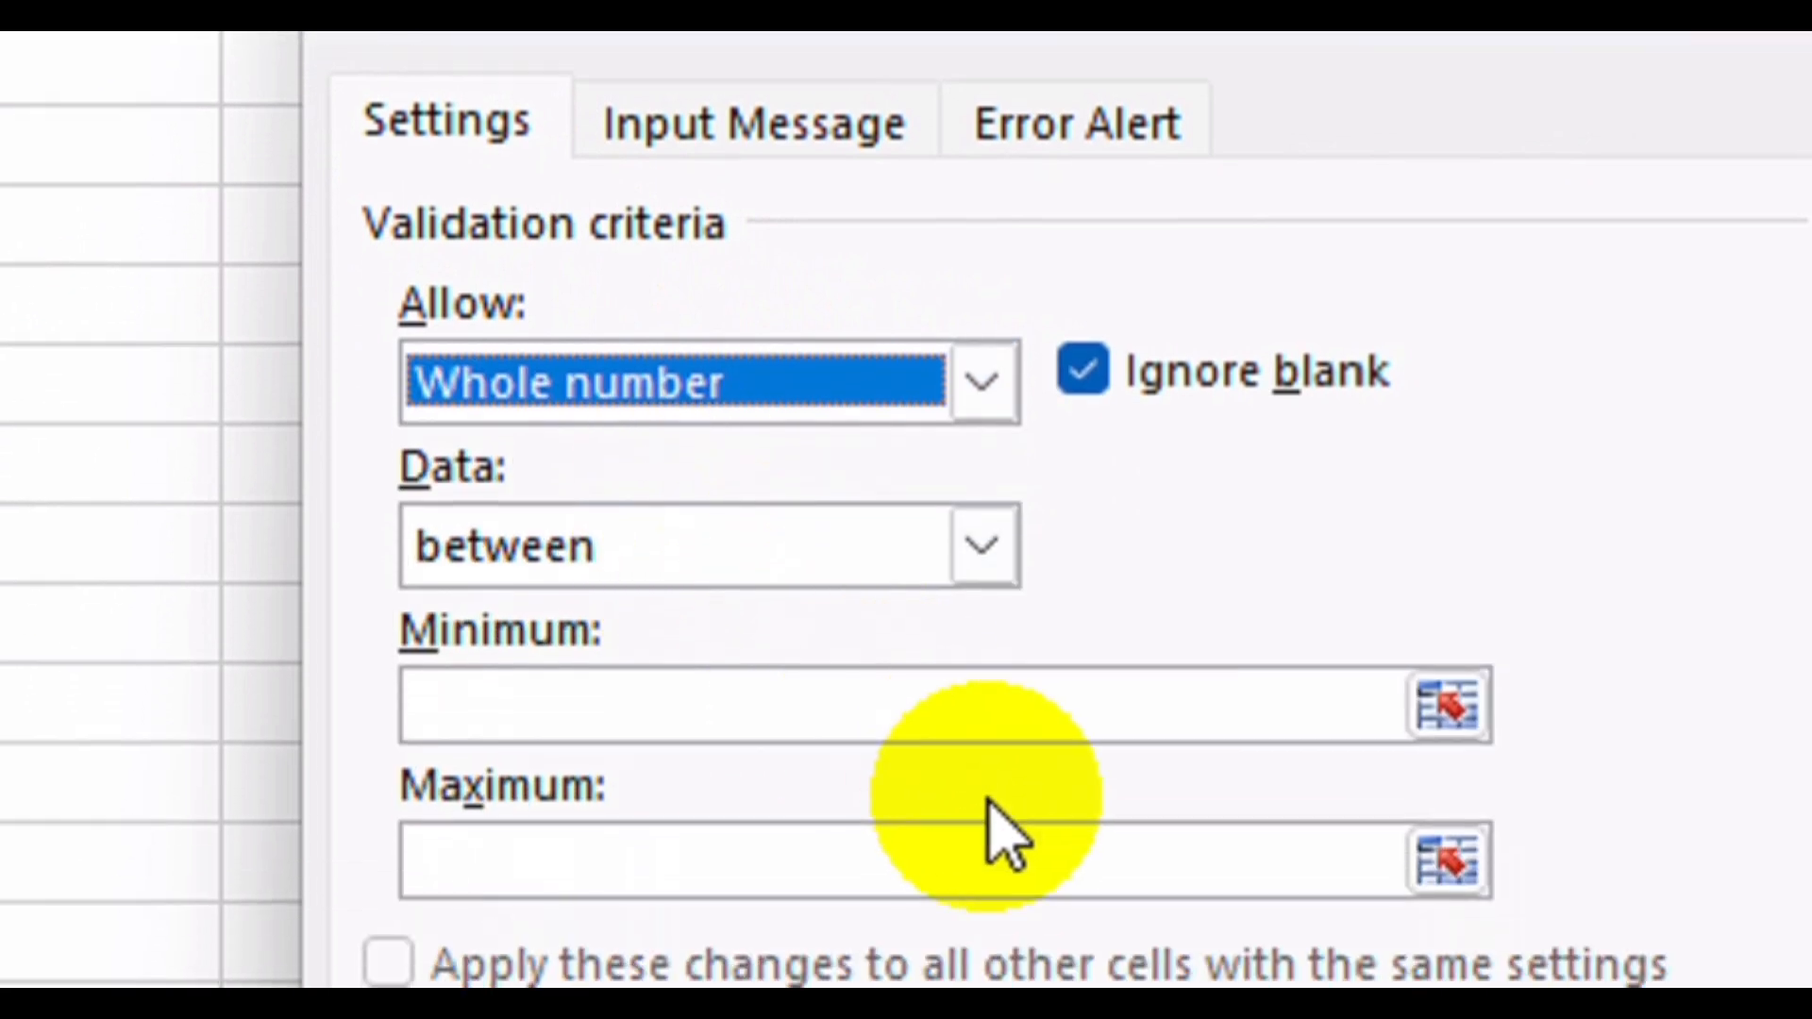
# Set the validation condition to between, with a minimum of 0 and a maximum of 10.
pyautogui.click(951, 703)
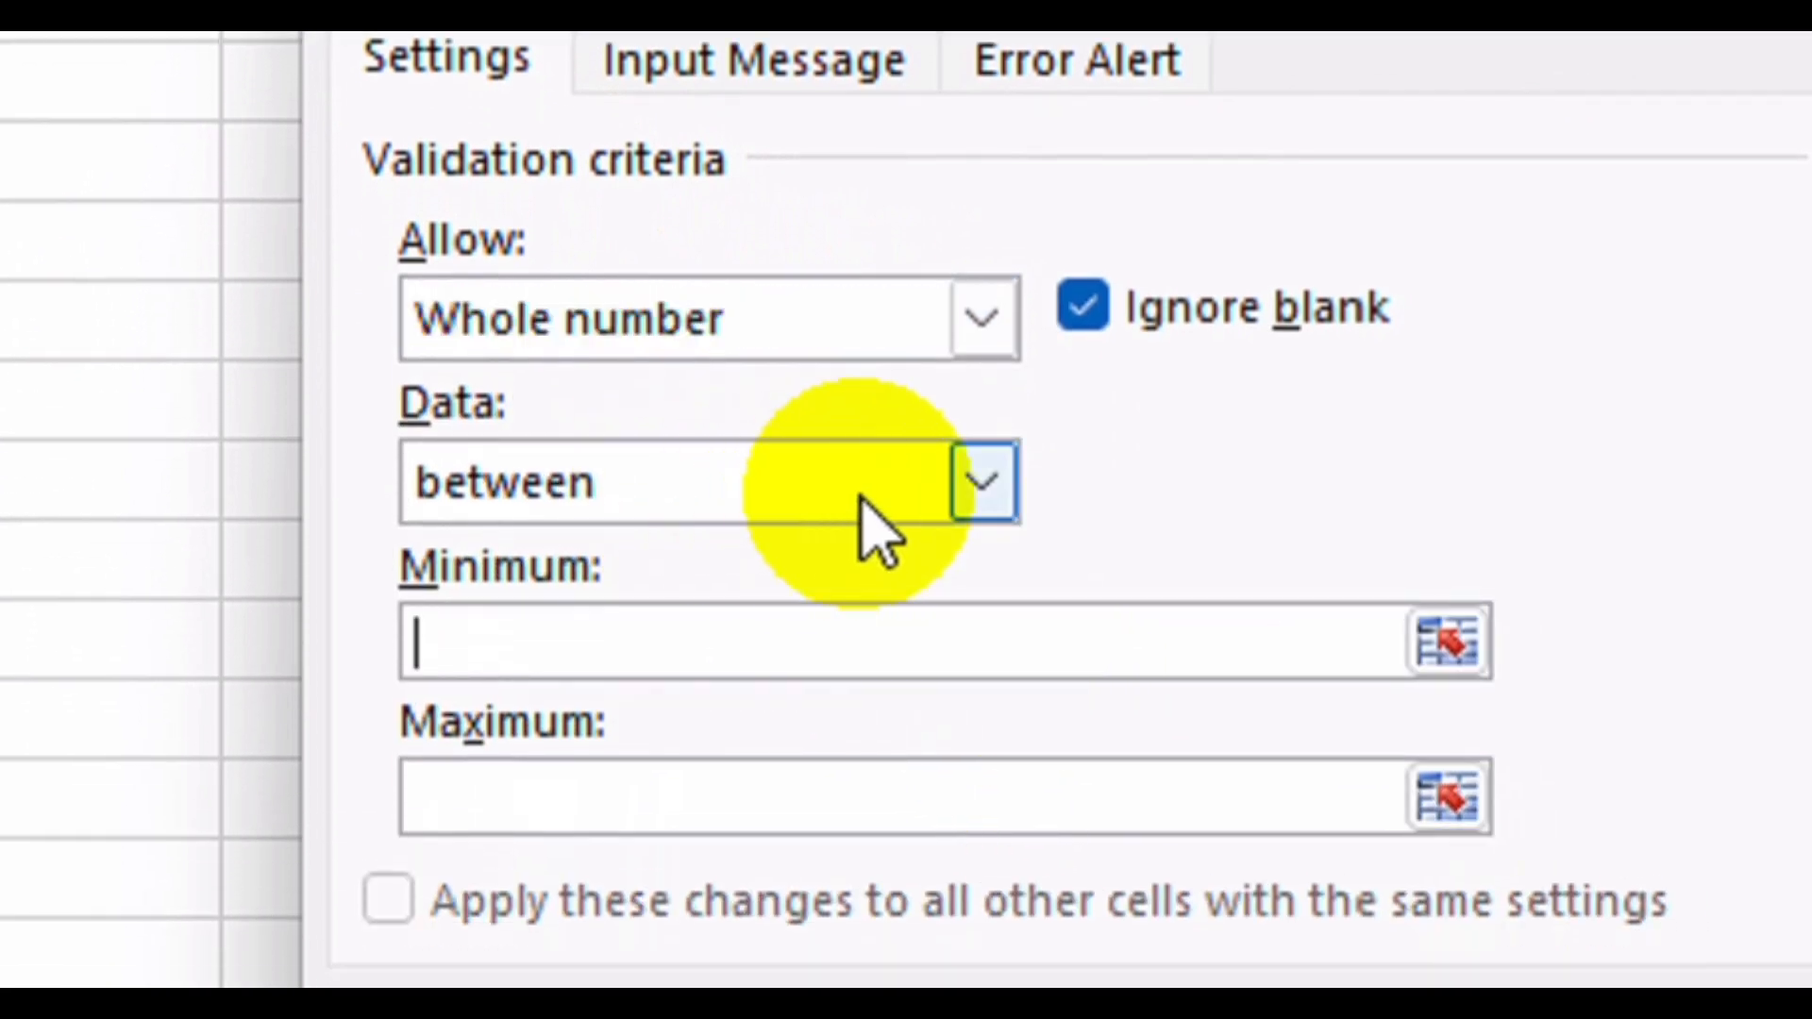
pyautogui.click(943, 483)
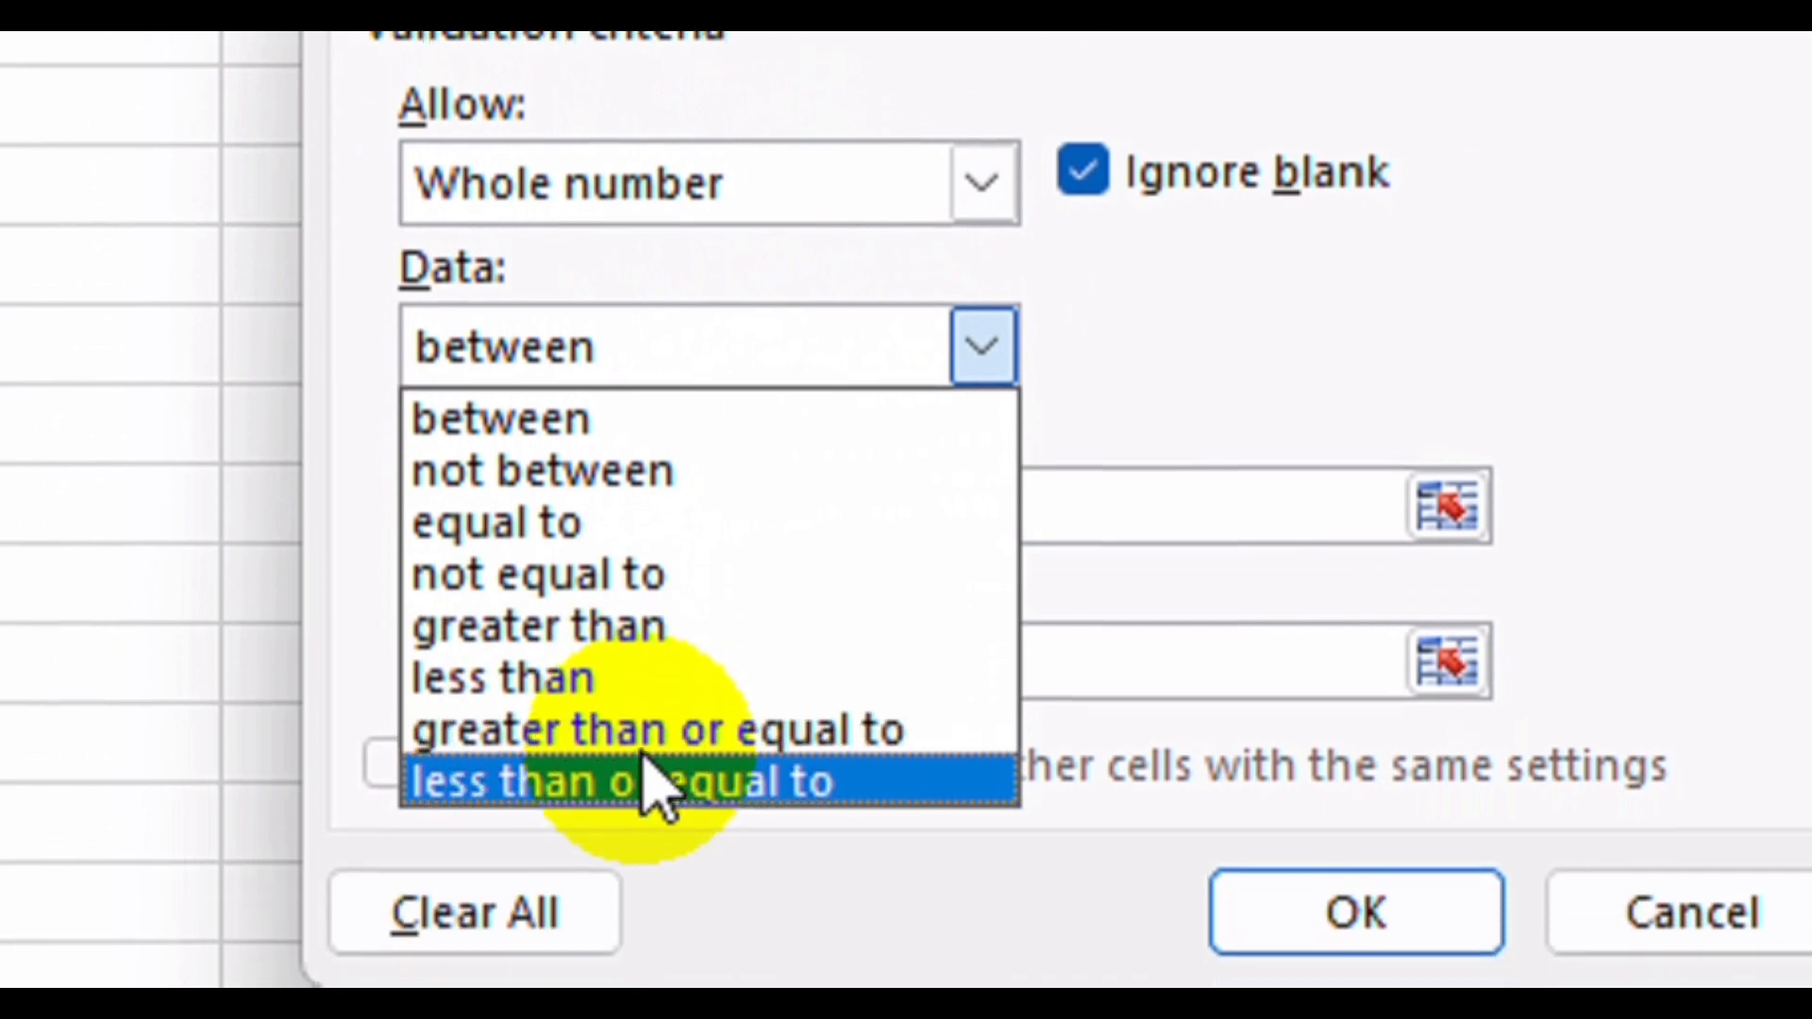
pyautogui.click(609, 423)
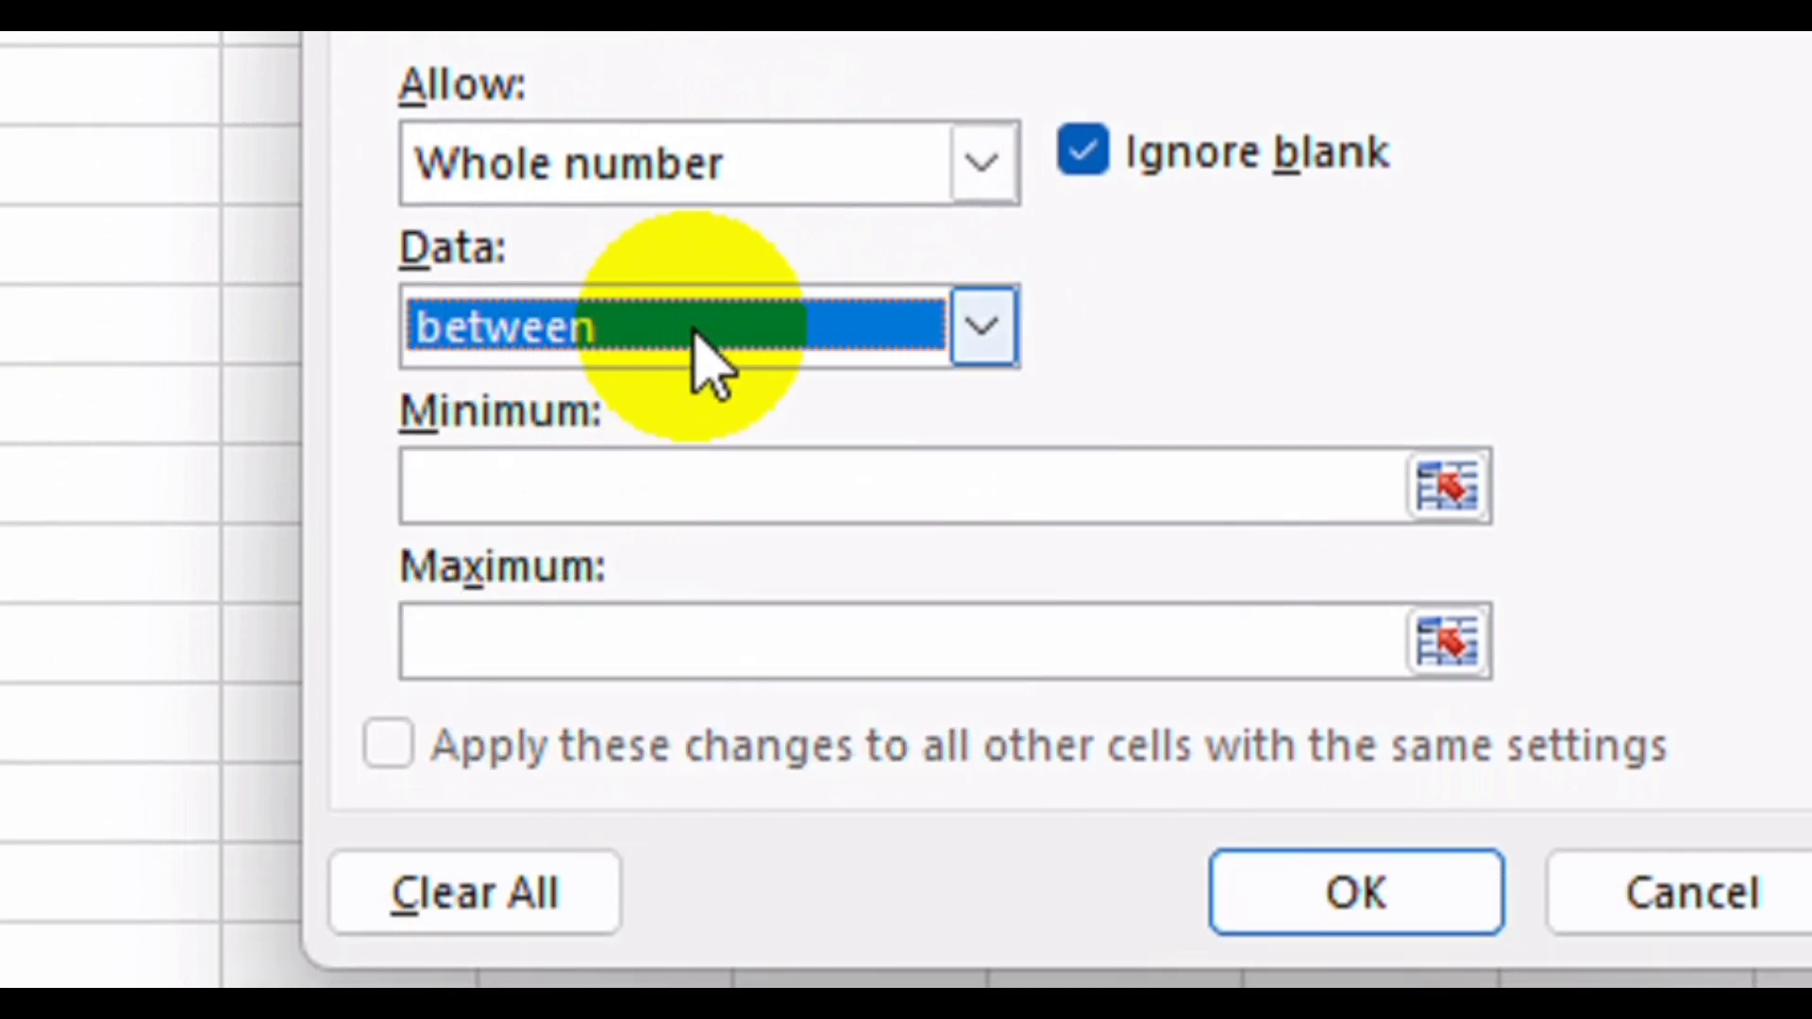
pyautogui.click(565, 488)
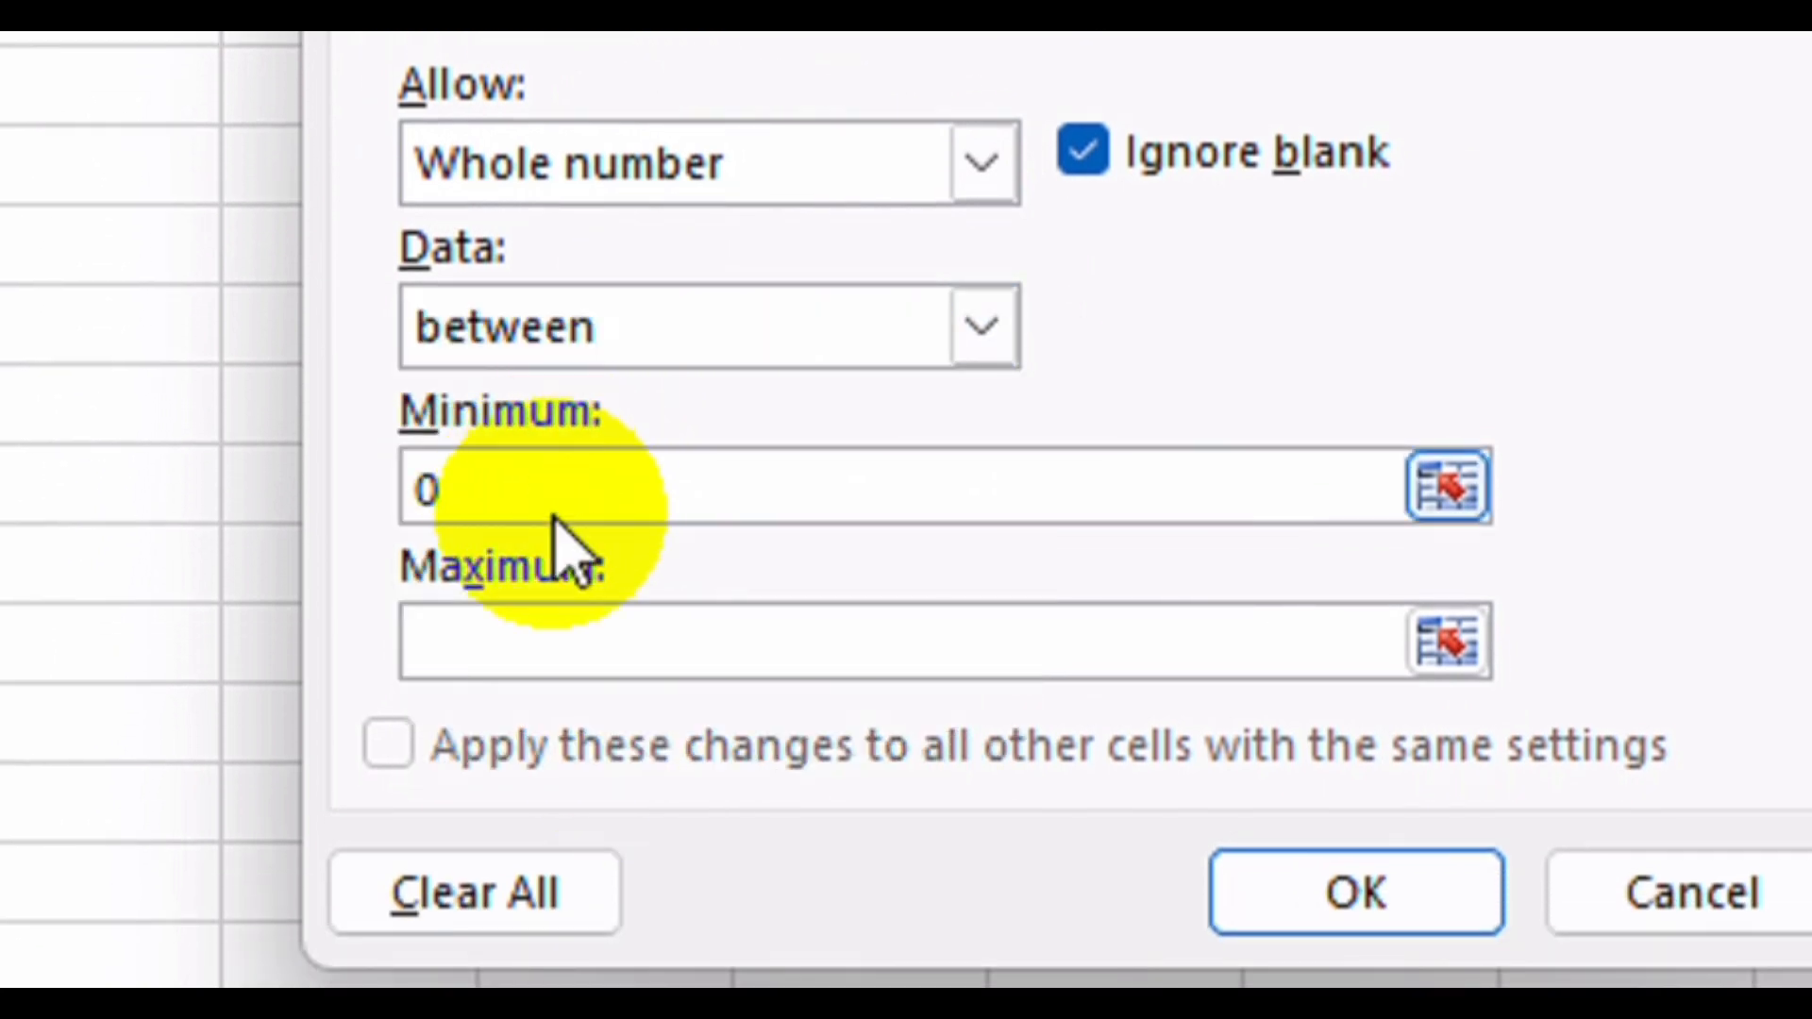
pyautogui.click(527, 638)
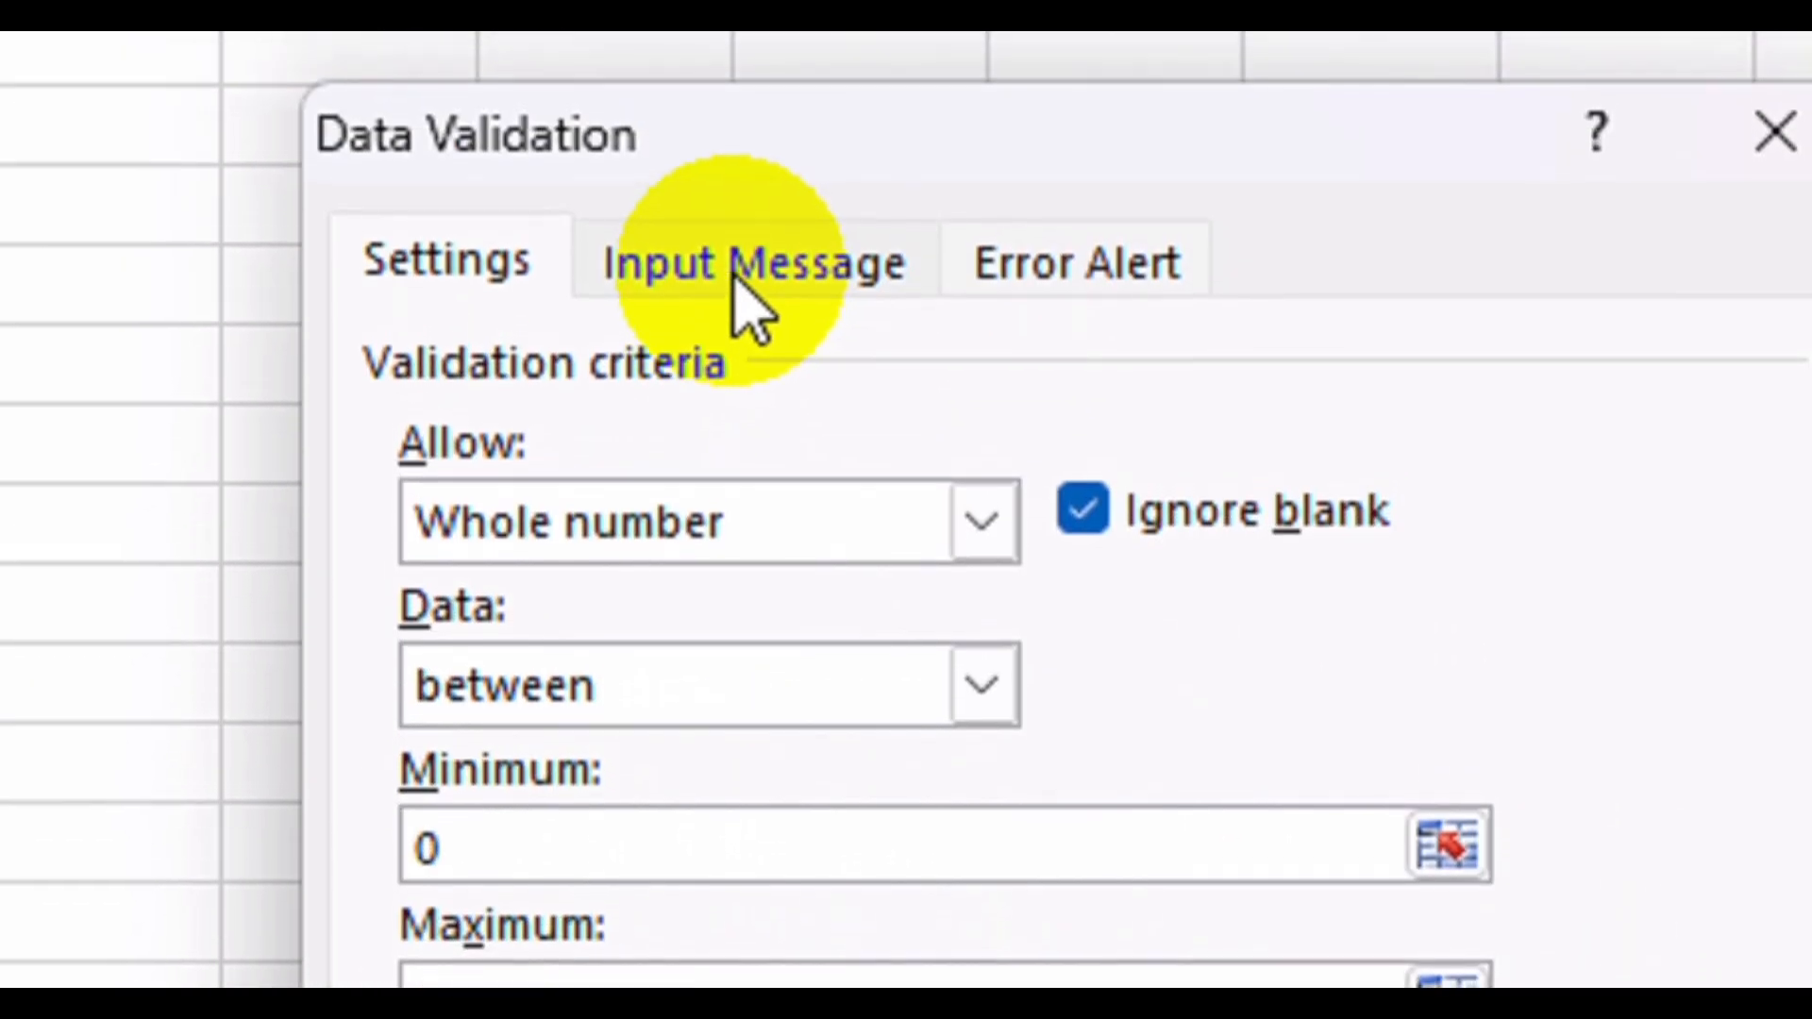
# Add an input message titled "Glasses of water" with the text "Please enter a whole number between 0 and 10".
pyautogui.click(753, 311)
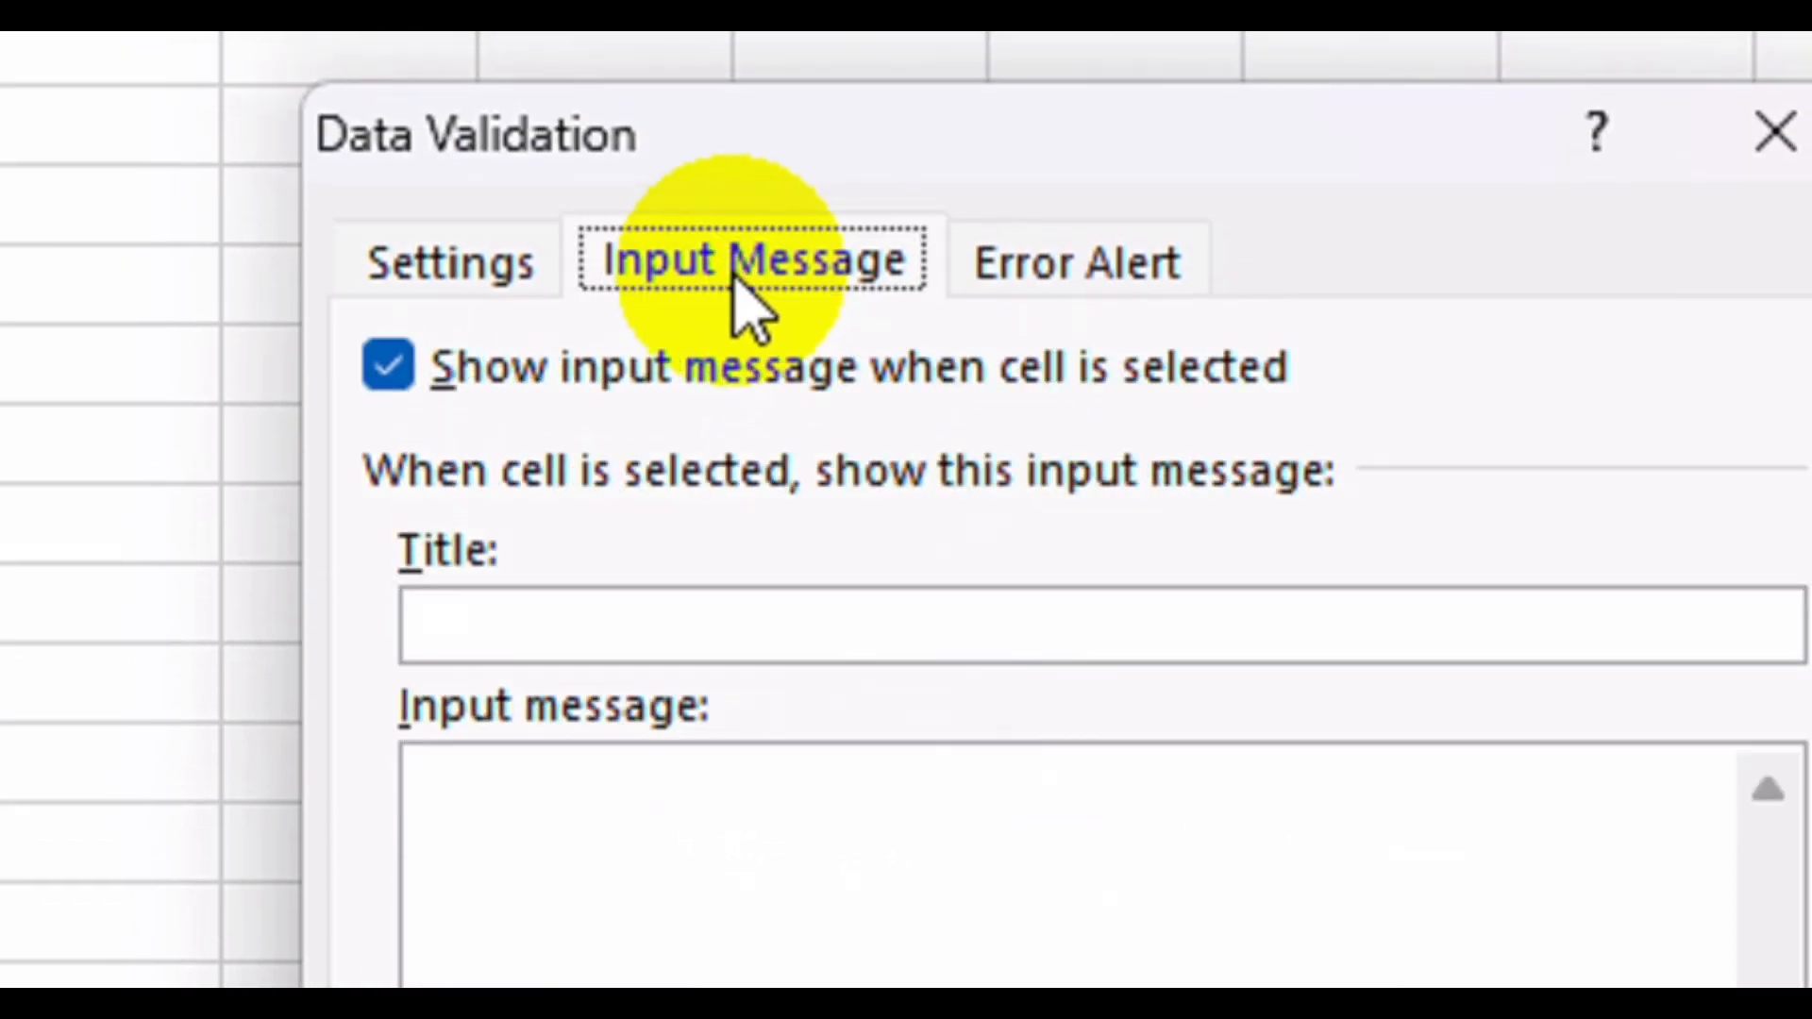
pyautogui.click(869, 623)
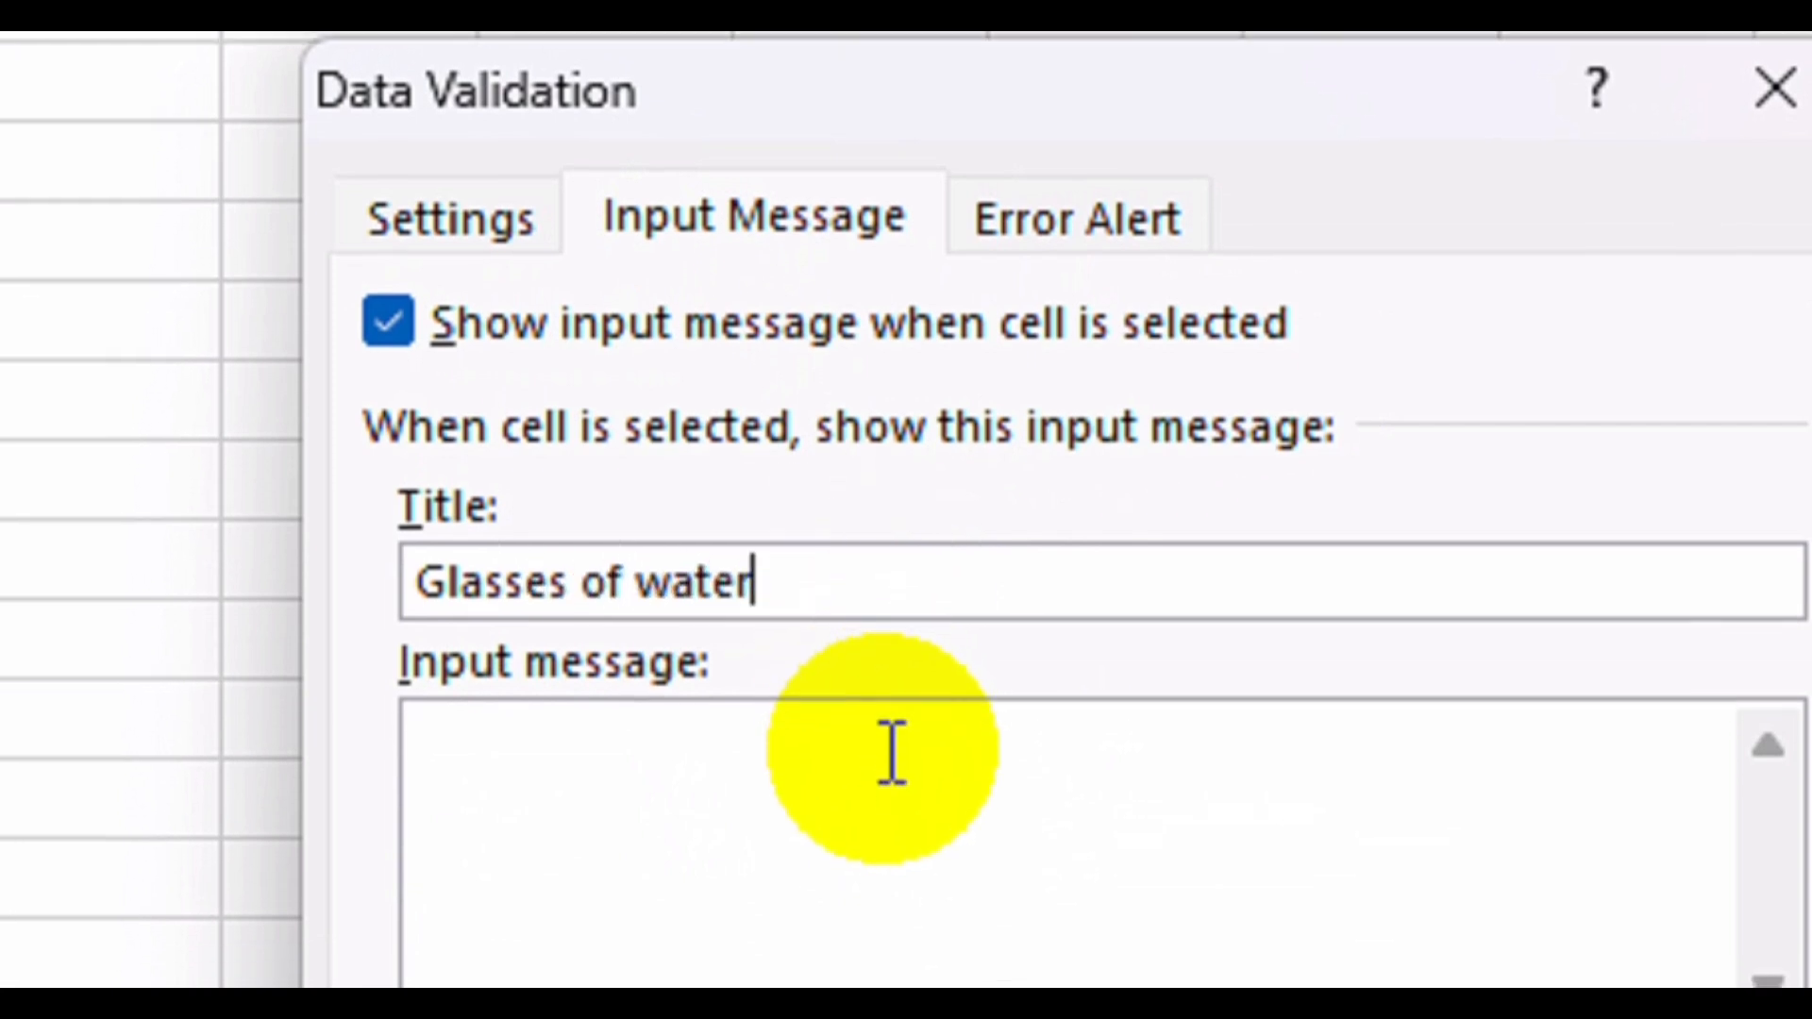
pyautogui.write('Pl')
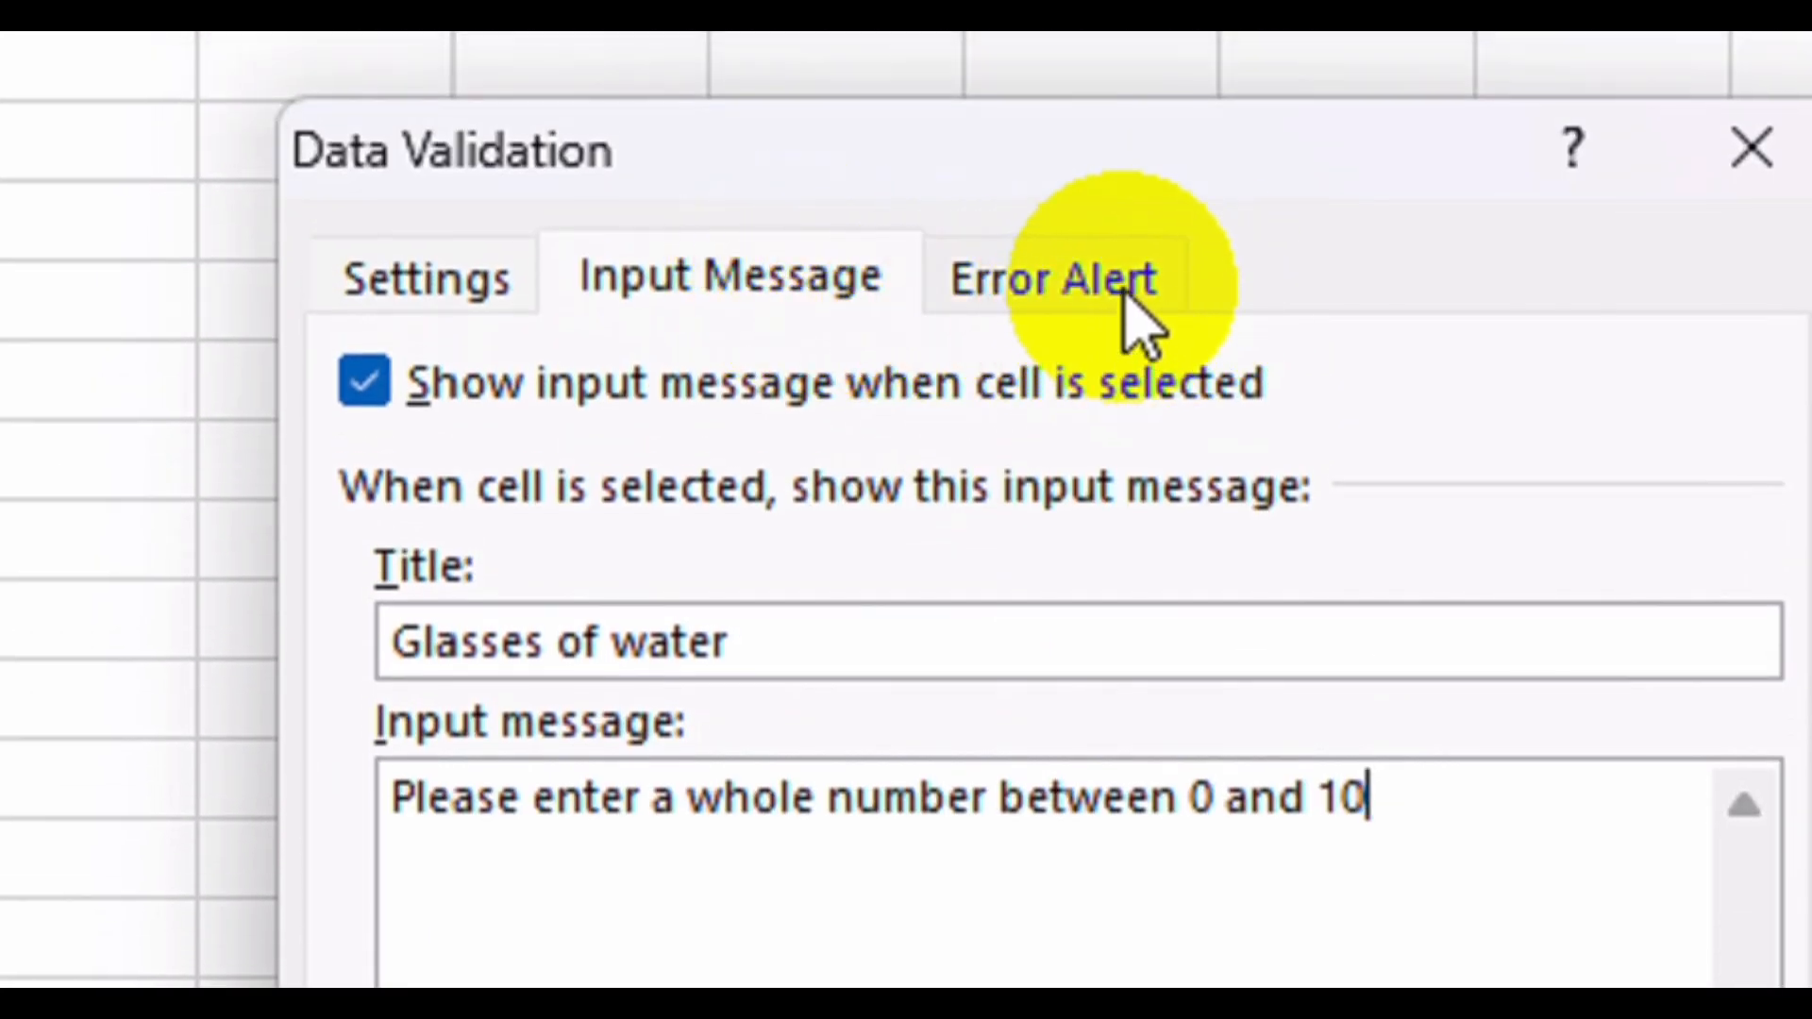
# Add a Stop error alert titled "not a valid number" with the message "Are you drinking too much?" and apply the validation rule.
pyautogui.click(1121, 290)
pyautogui.click(1086, 666)
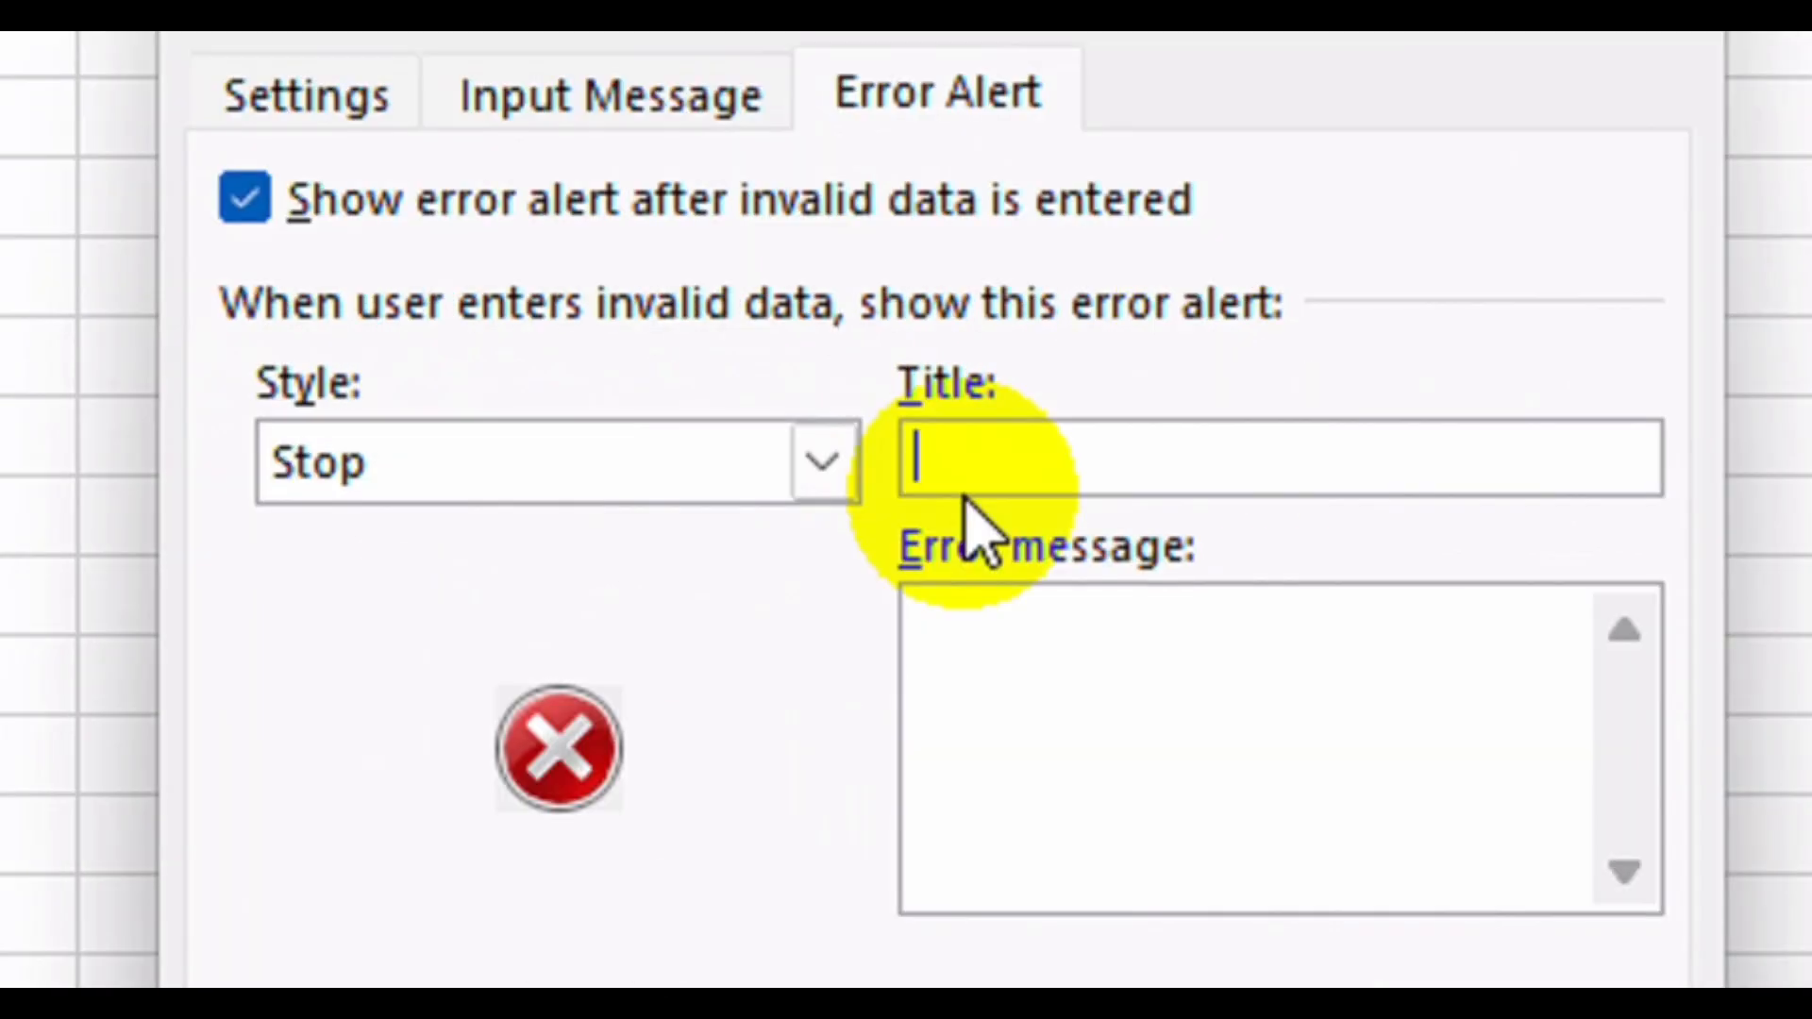
pyautogui.write('no')
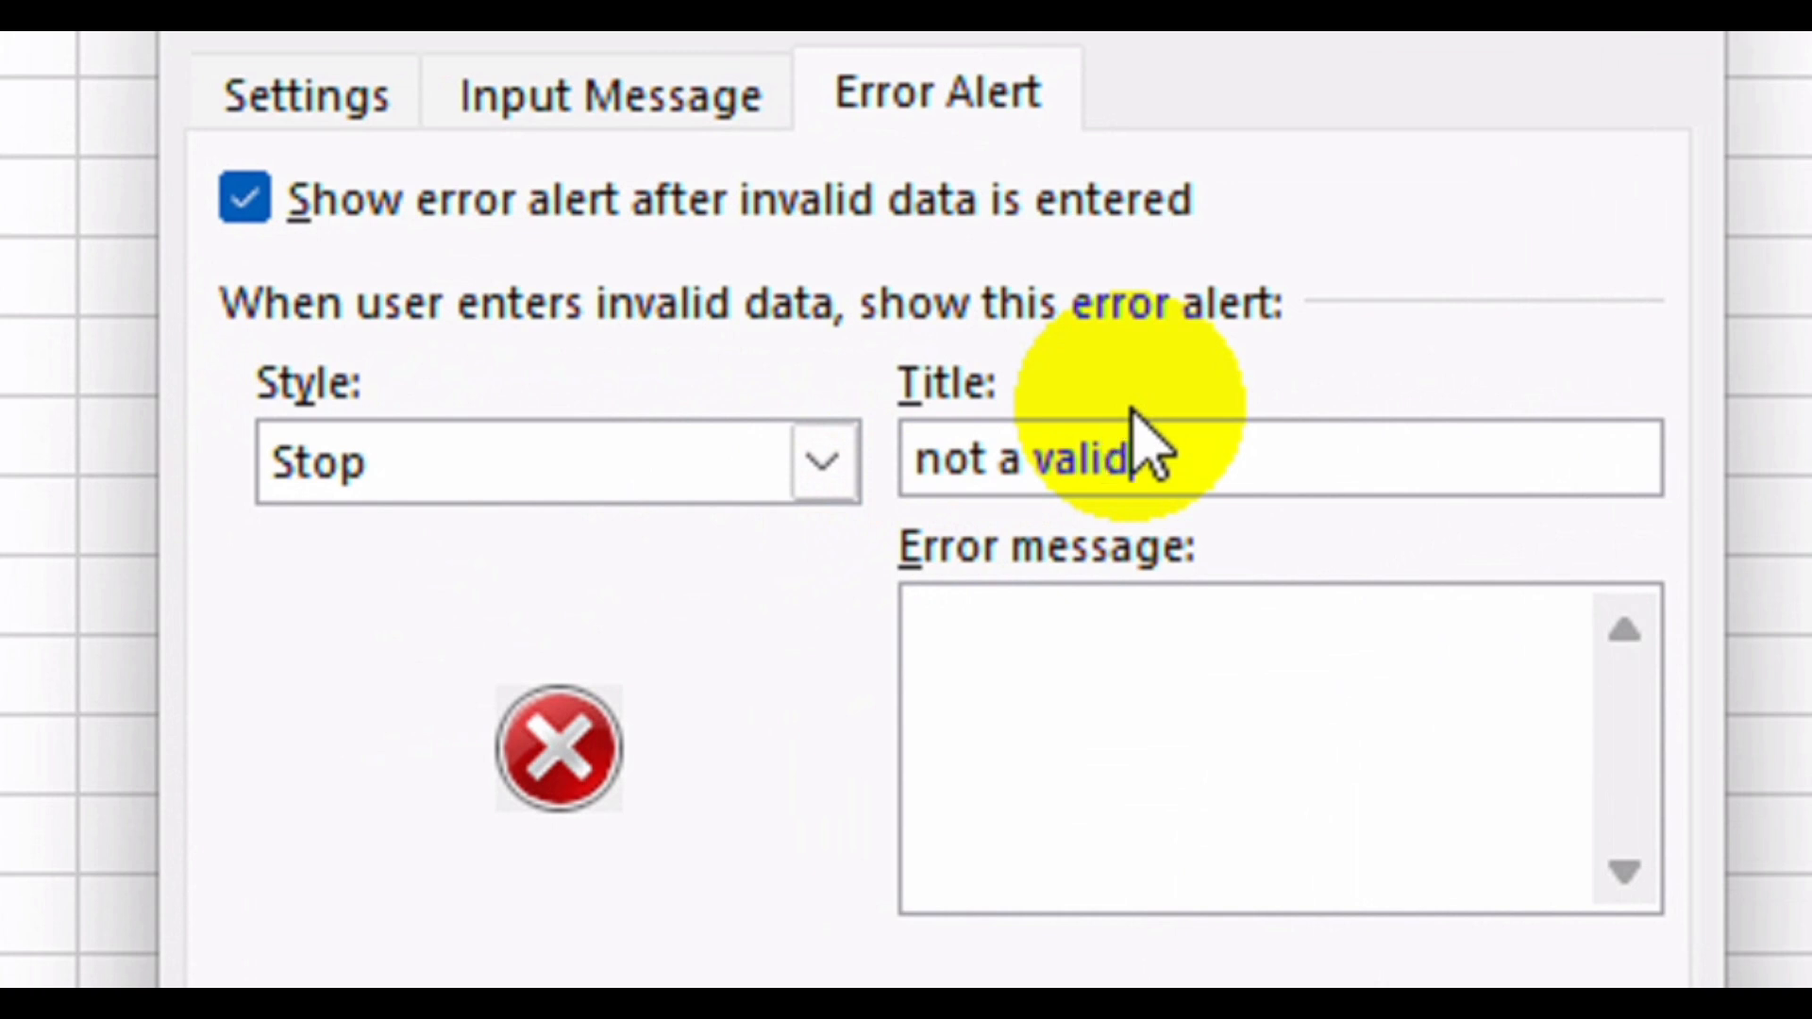
pyautogui.write('t a valid')
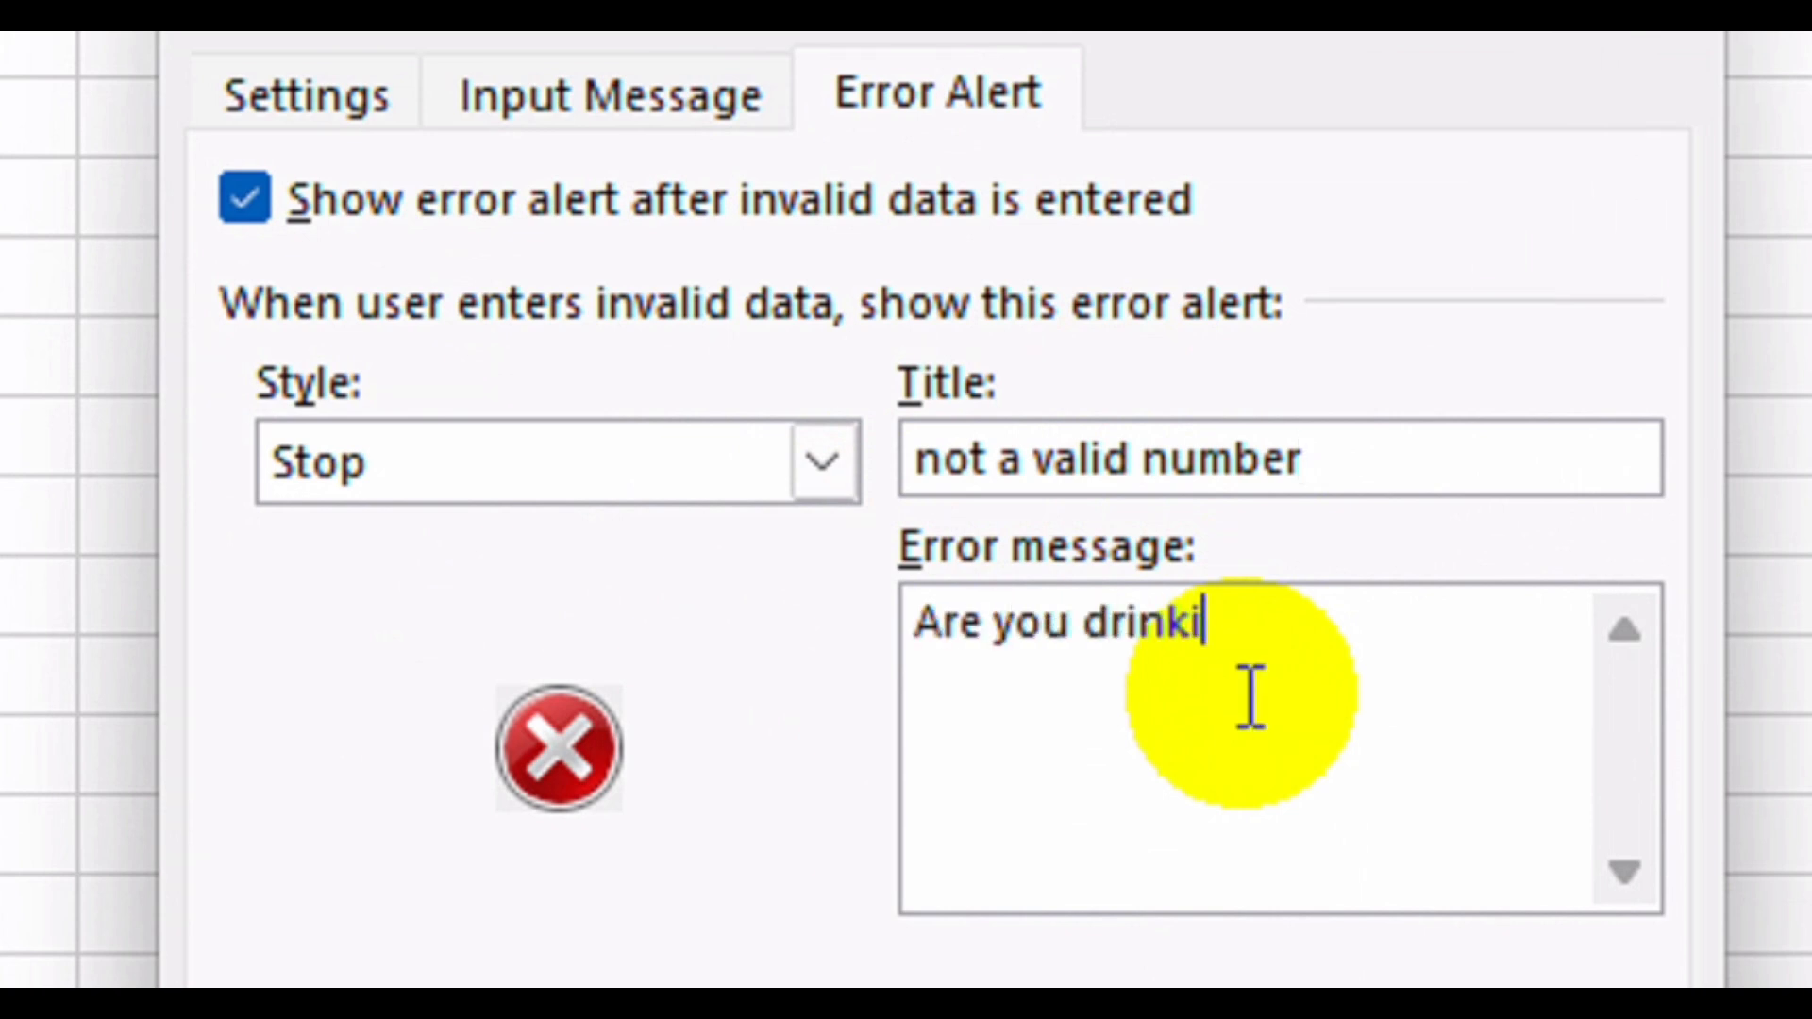
pyautogui.write('?')
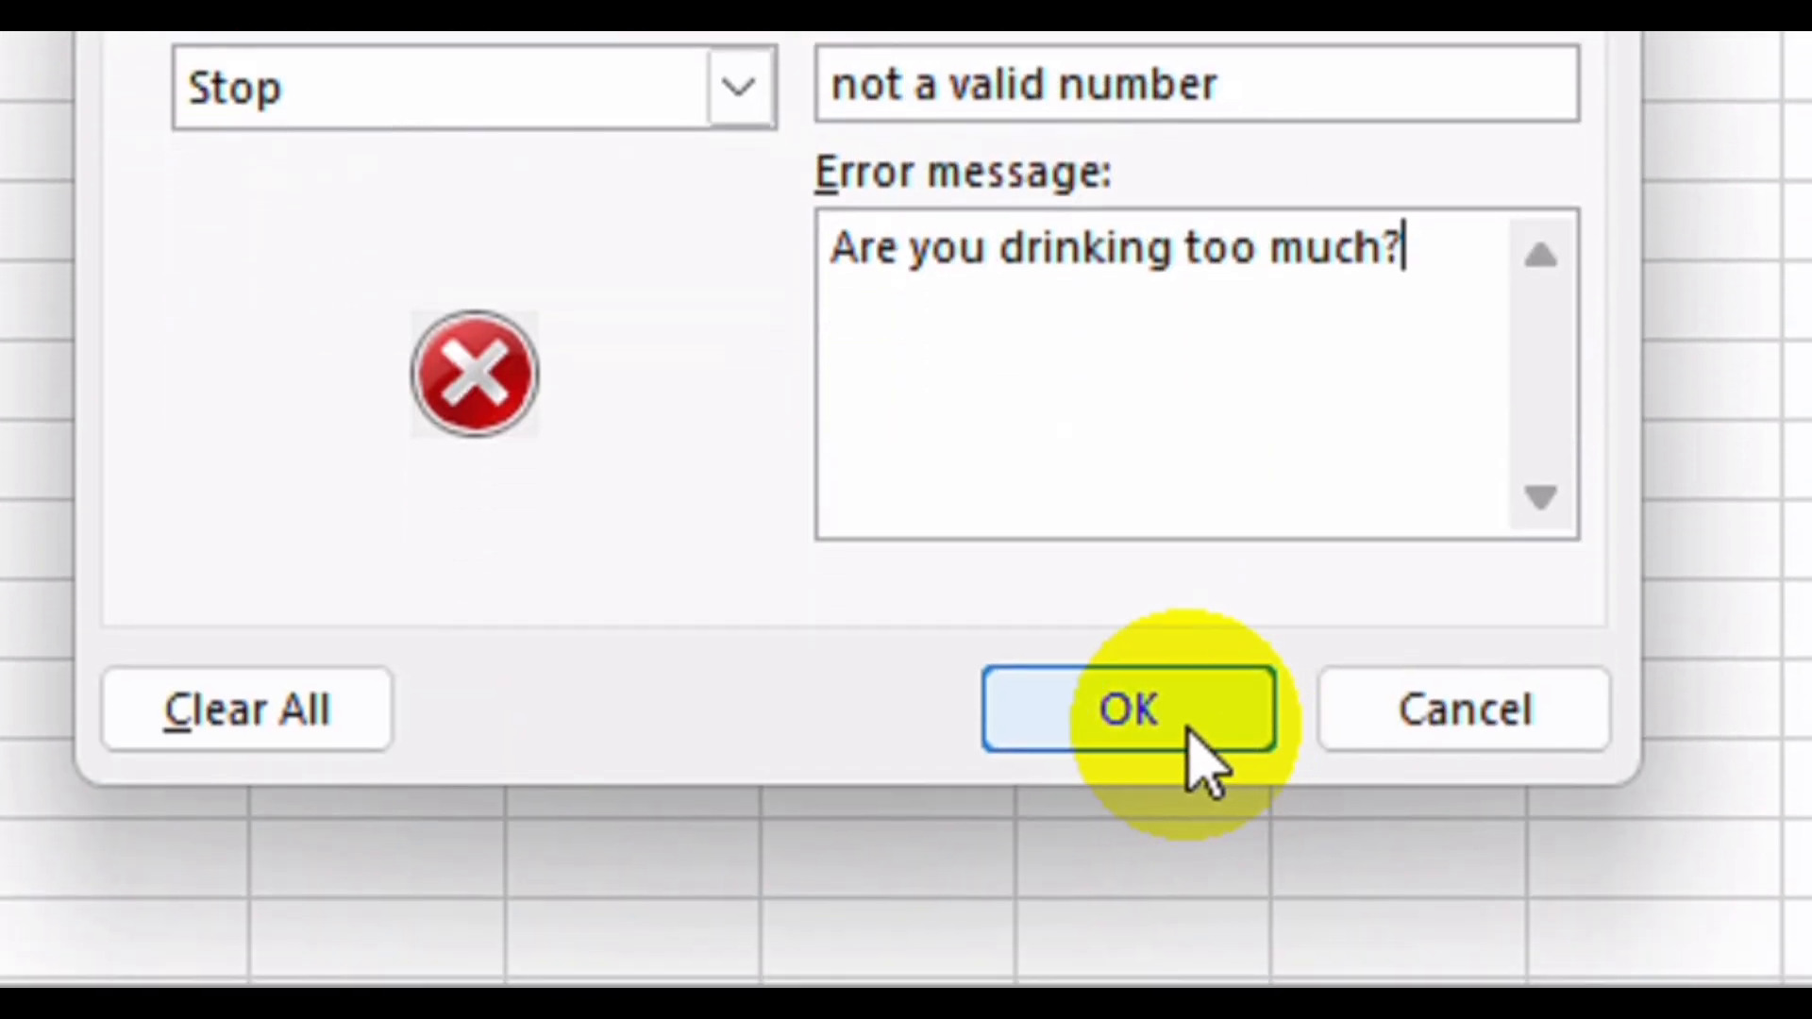
pyautogui.click(1187, 729)
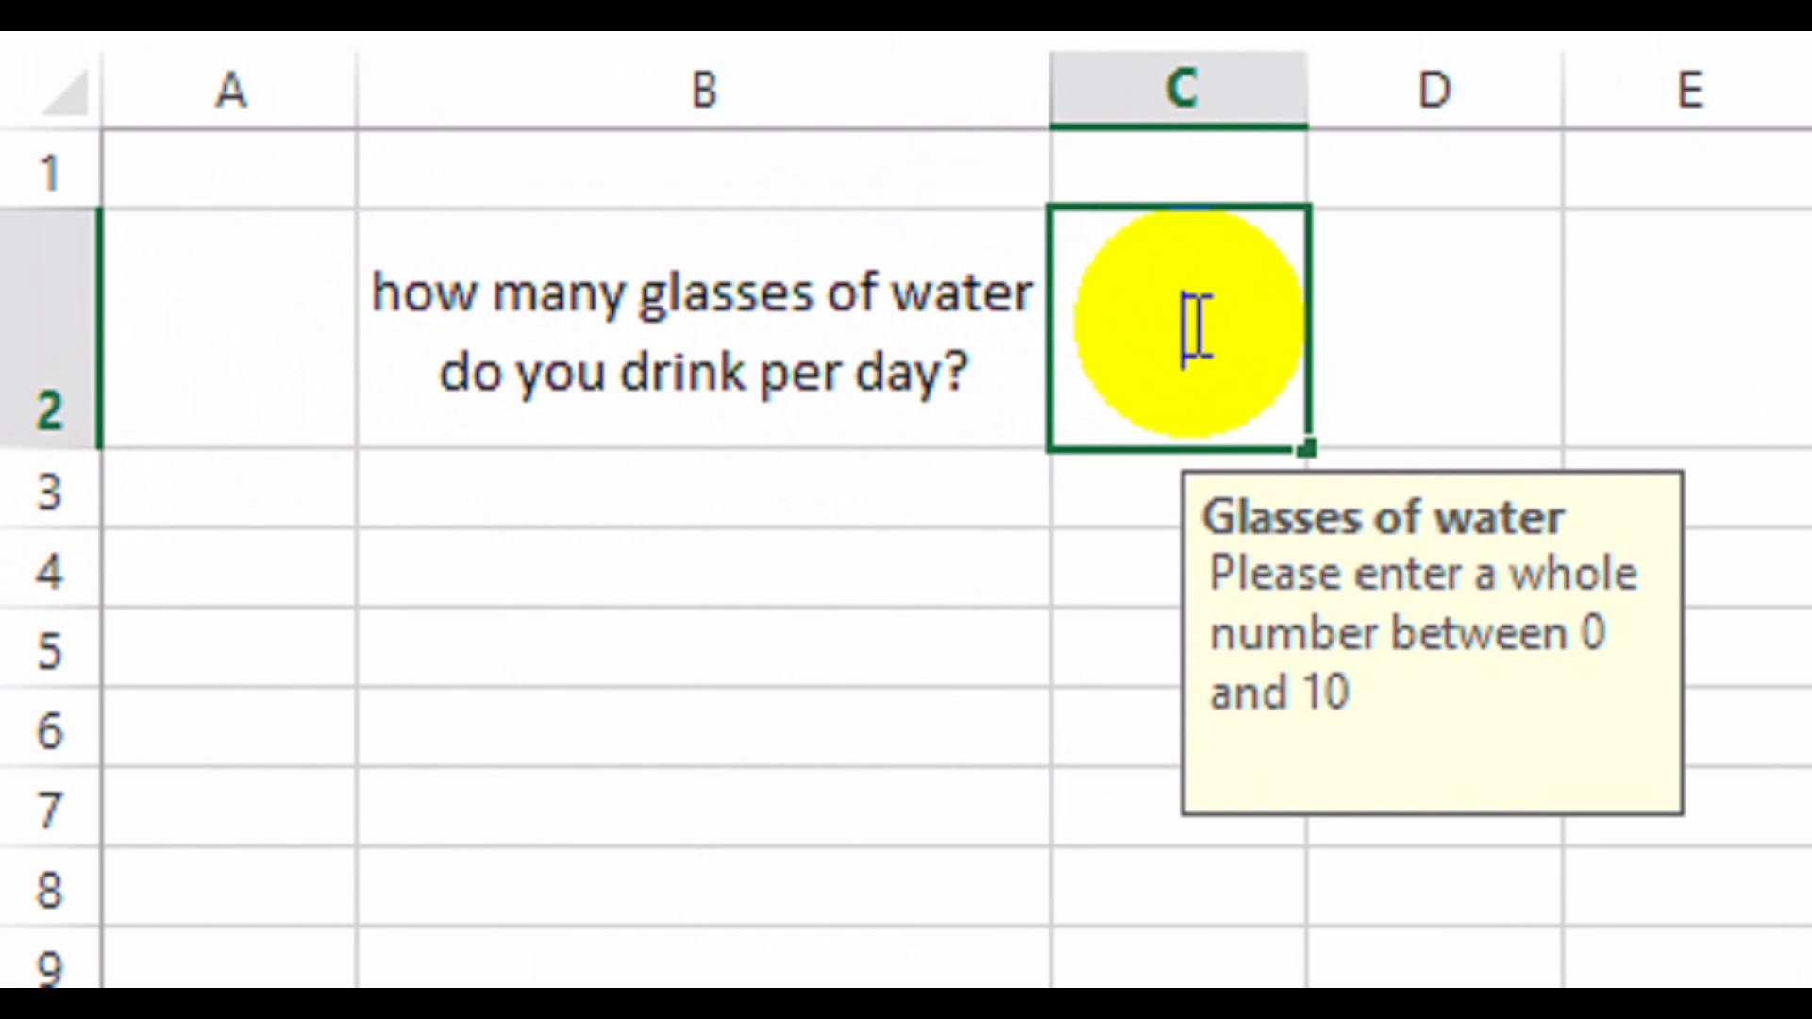
# Test the validation rule by entering 1 in cell C2.
pyautogui.press('Return')
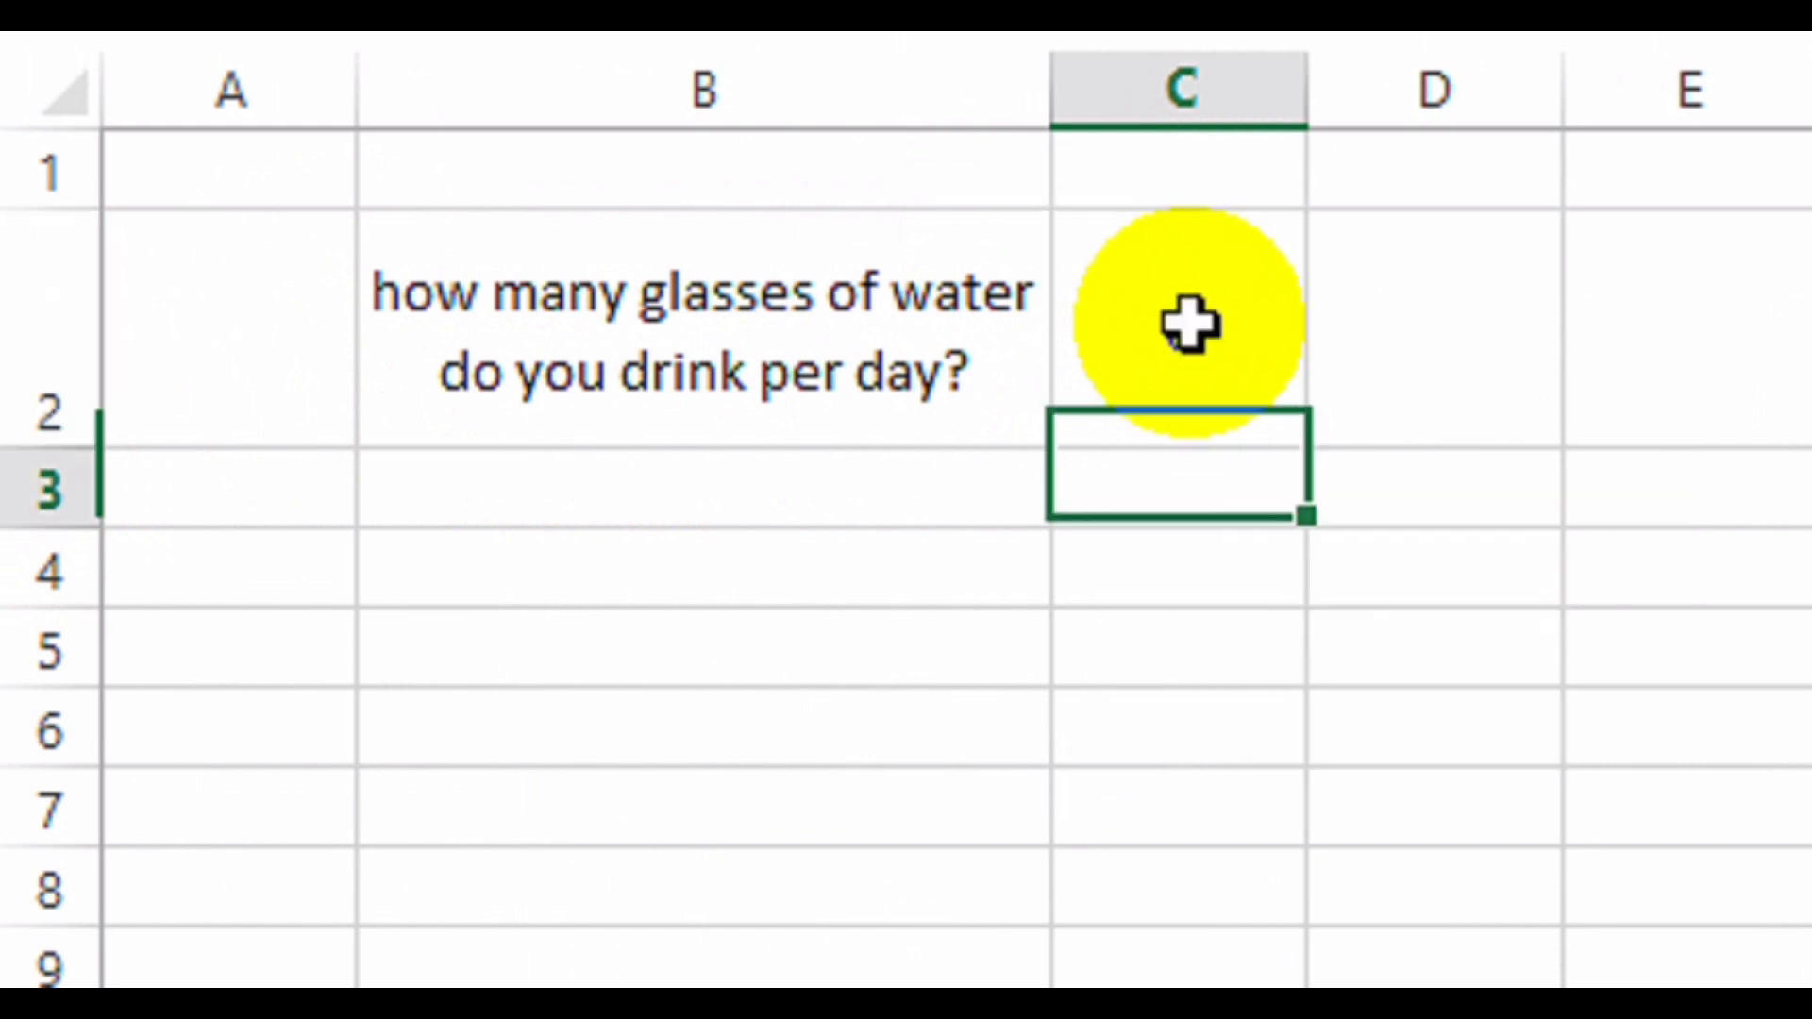
pyautogui.click(1191, 324)
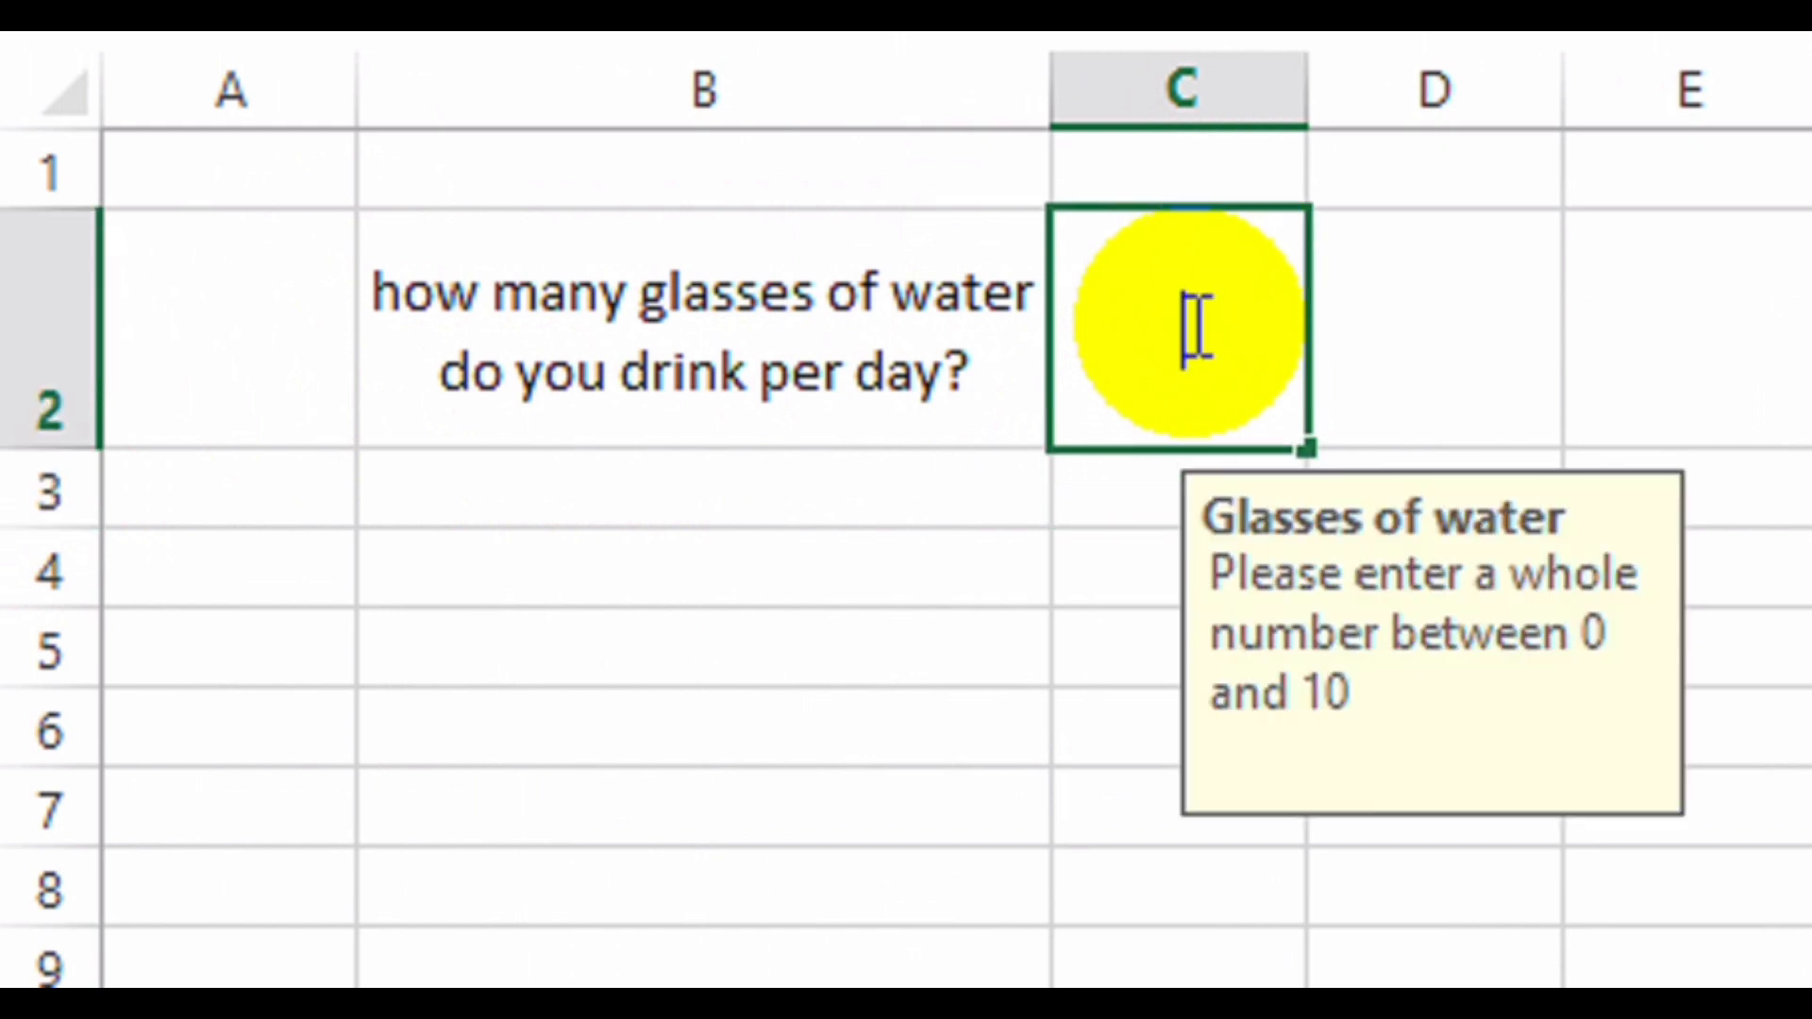
pyautogui.press('Return')
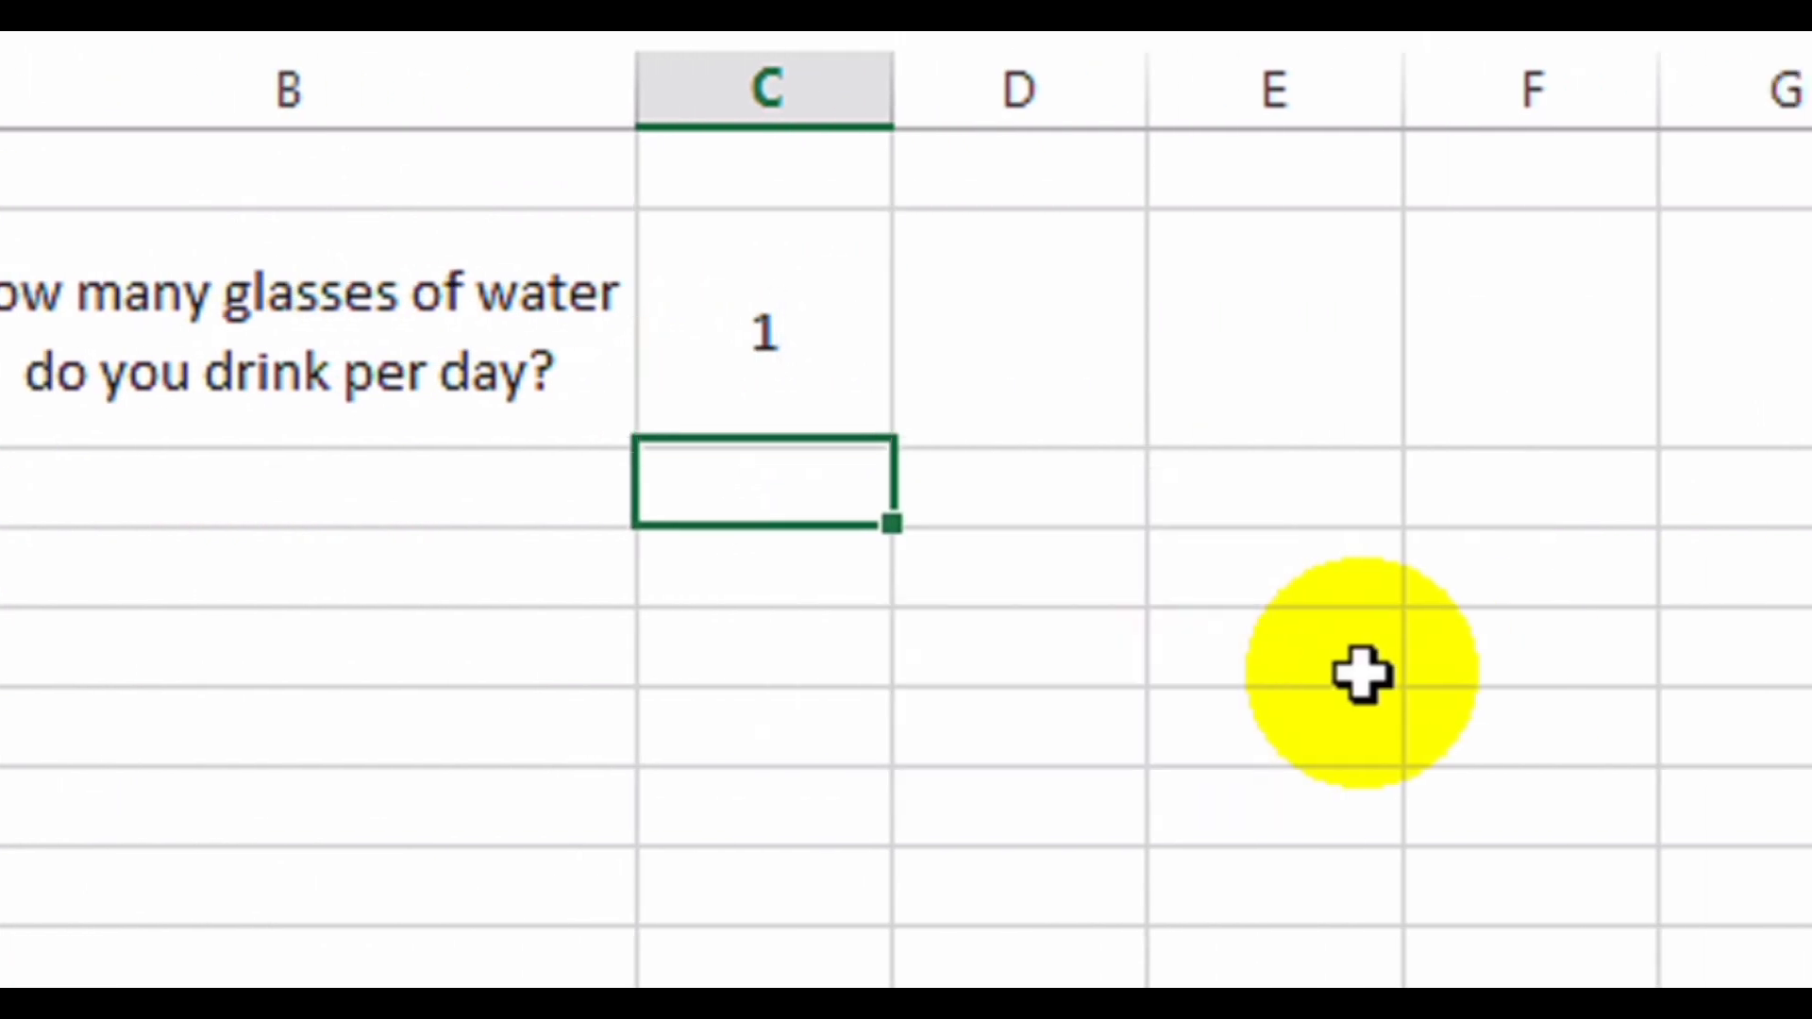
# Change the value in cell C2 to 10 to test the upper limit.
pyautogui.click(797, 356)
pyautogui.doubleClick(803, 356)
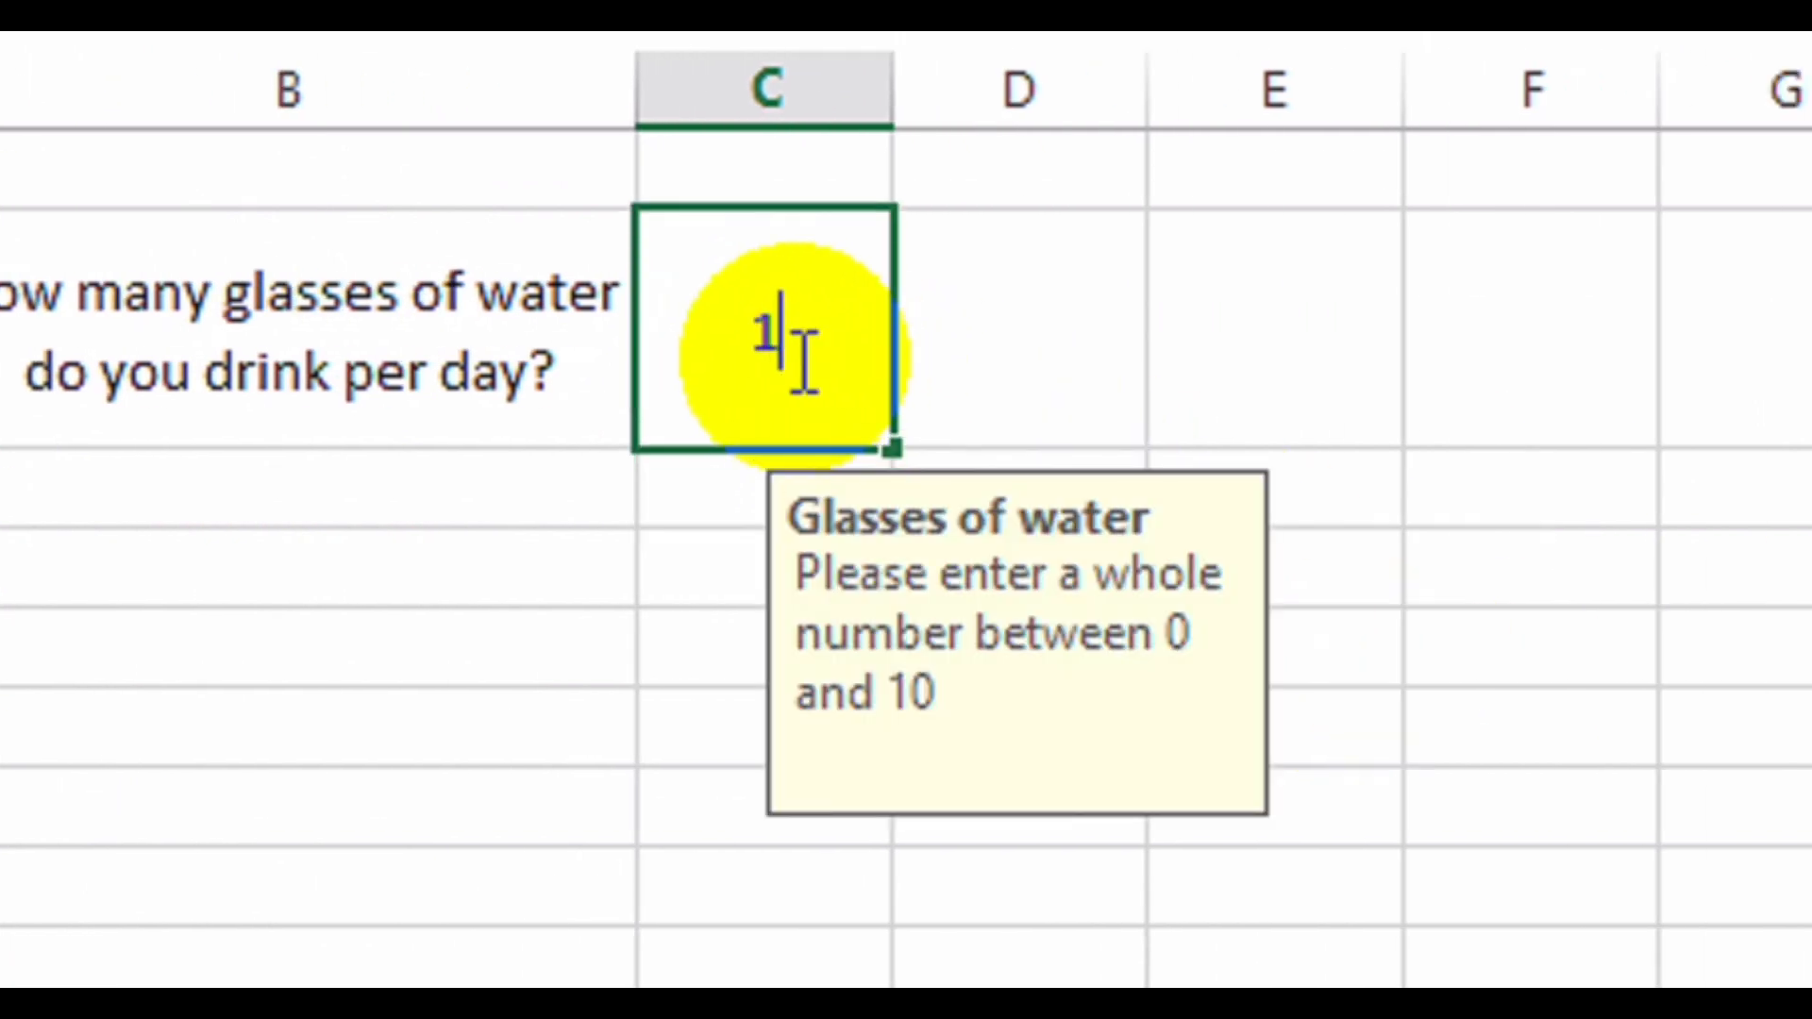
pyautogui.write('0')
pyautogui.press('Return')
# Test the validation rule by entering 22 in cell C2, and cancel the entry at the error alert.
pyautogui.click(793, 357)
pyautogui.press('BackSpace')
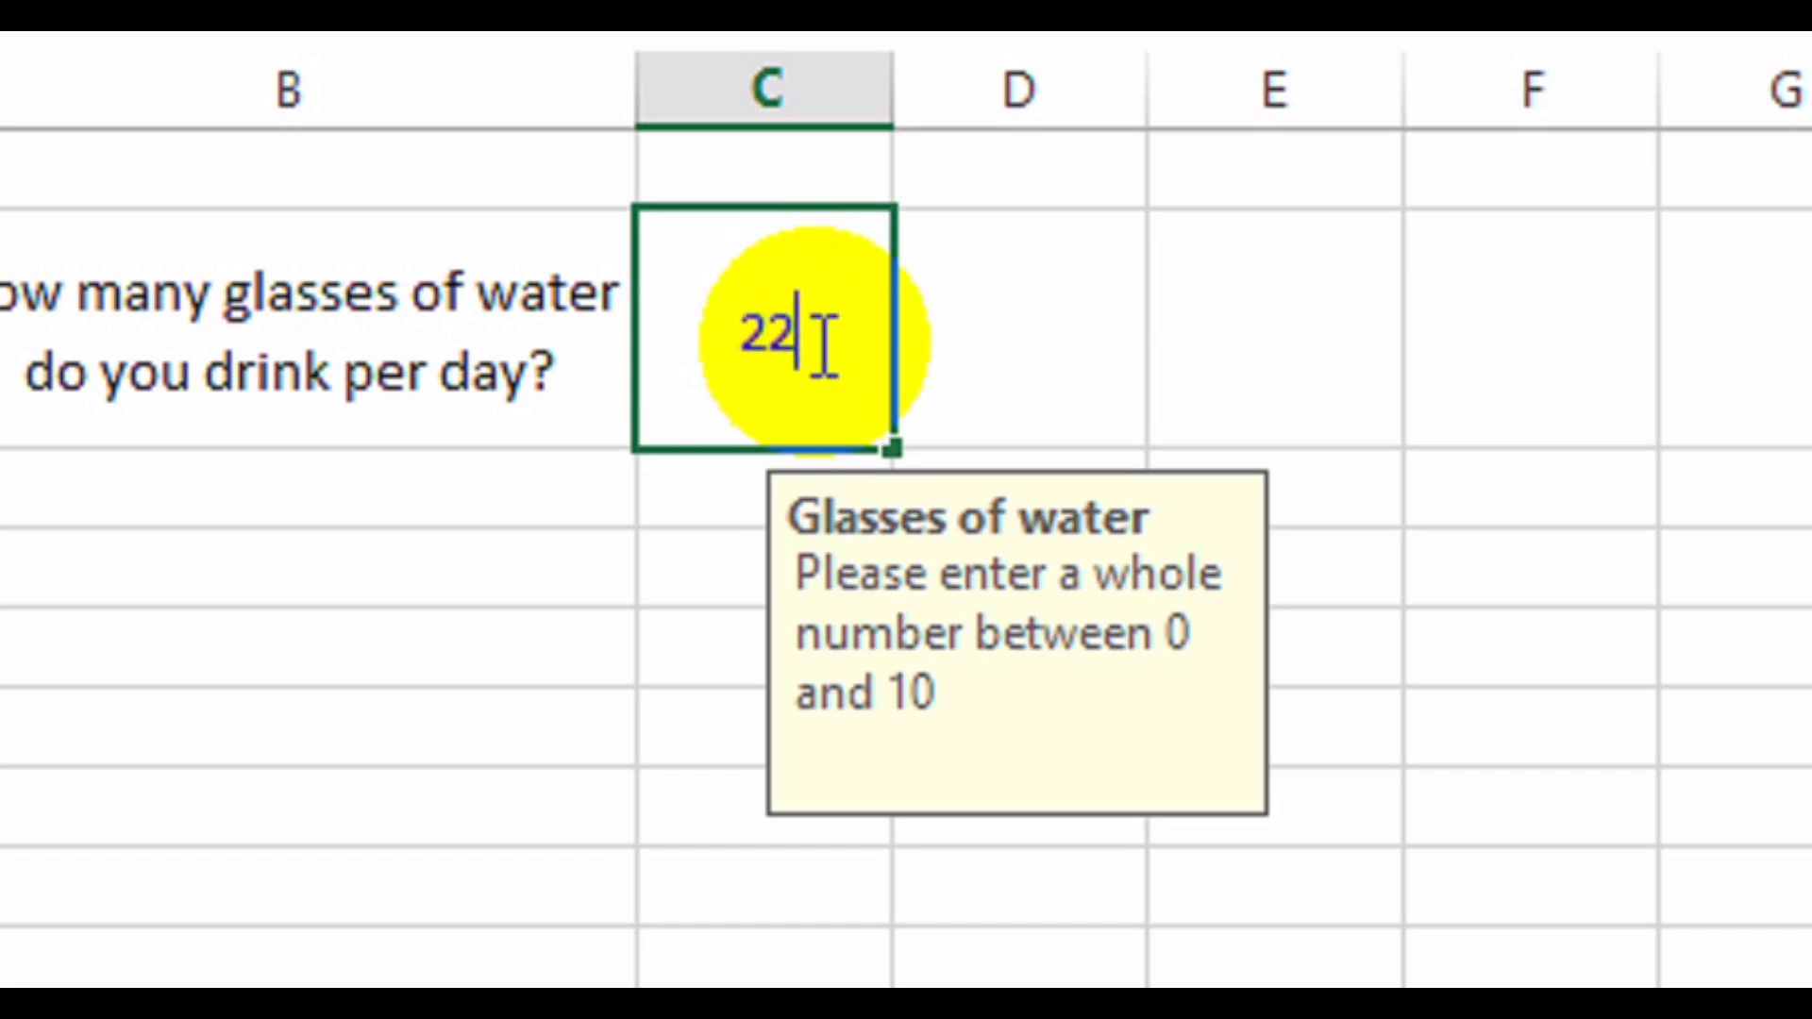
pyautogui.write('22')
pyautogui.press('Return')
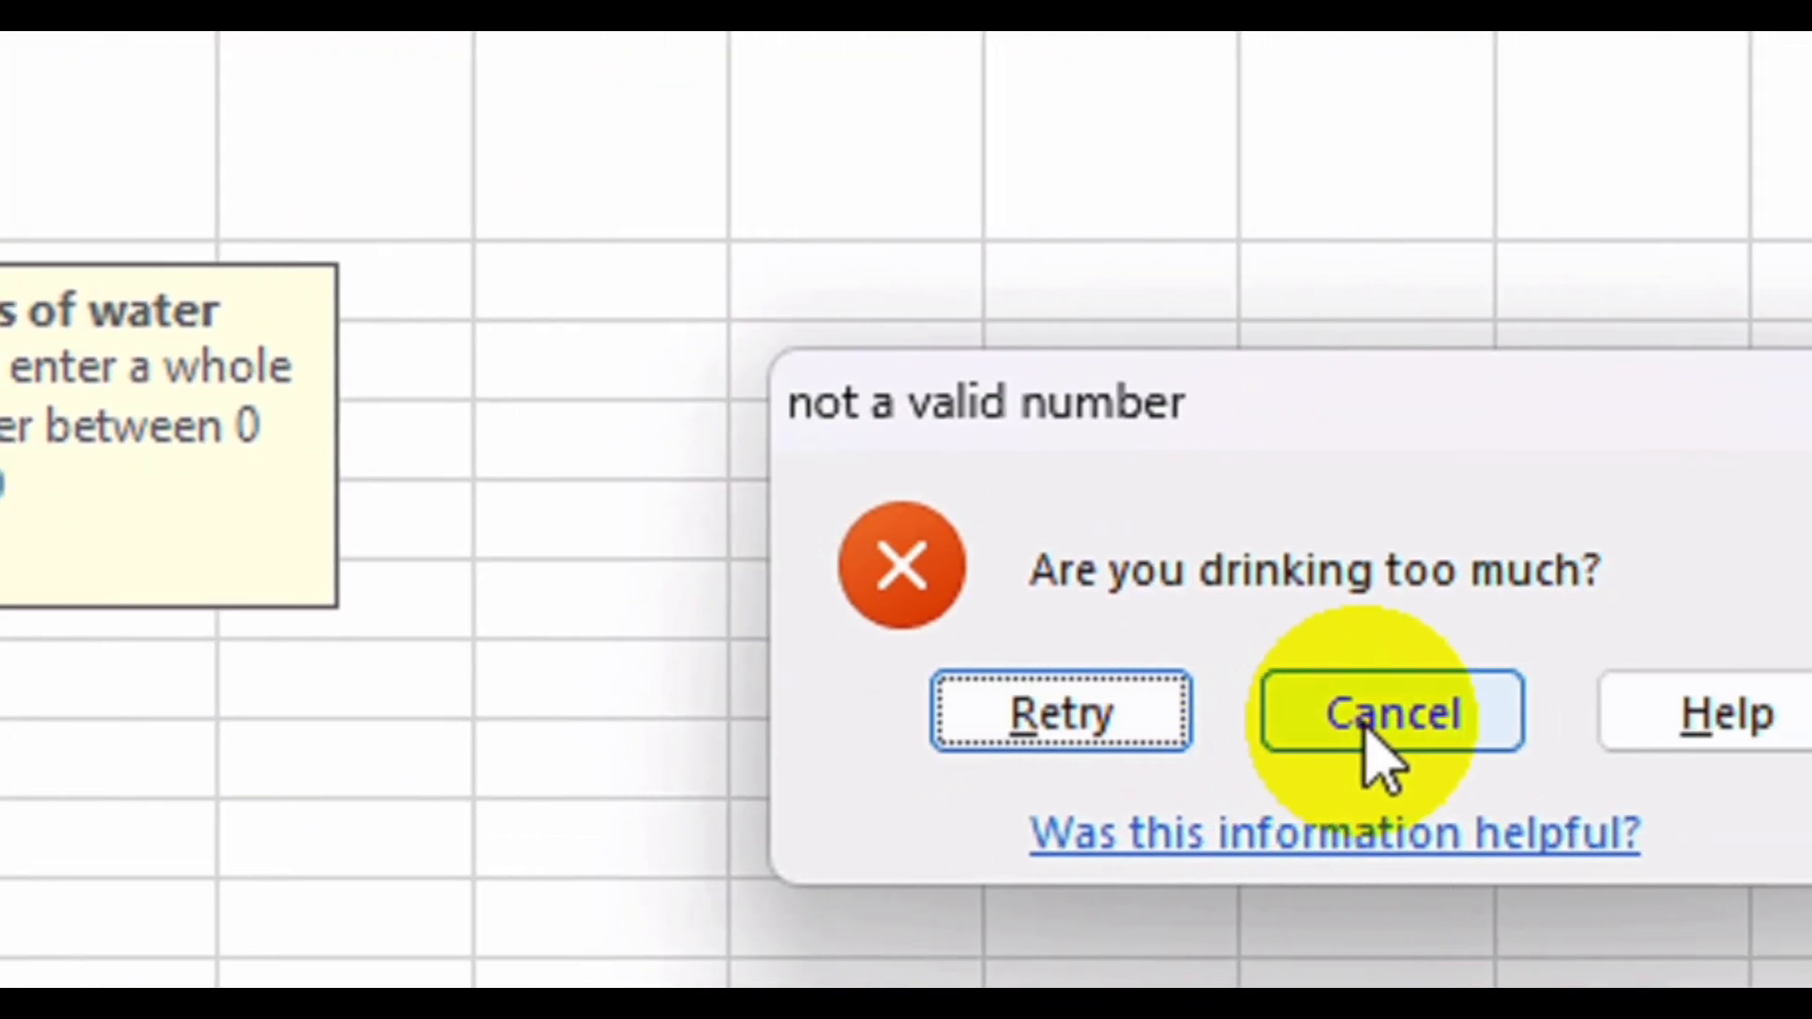
pyautogui.click(1379, 752)
# Test the validation rule with the negative value -25 in cell C2, and choose to retry at the error alert.
pyautogui.doubleClick(406, 269)
pyautogui.doubleClick(404, 268)
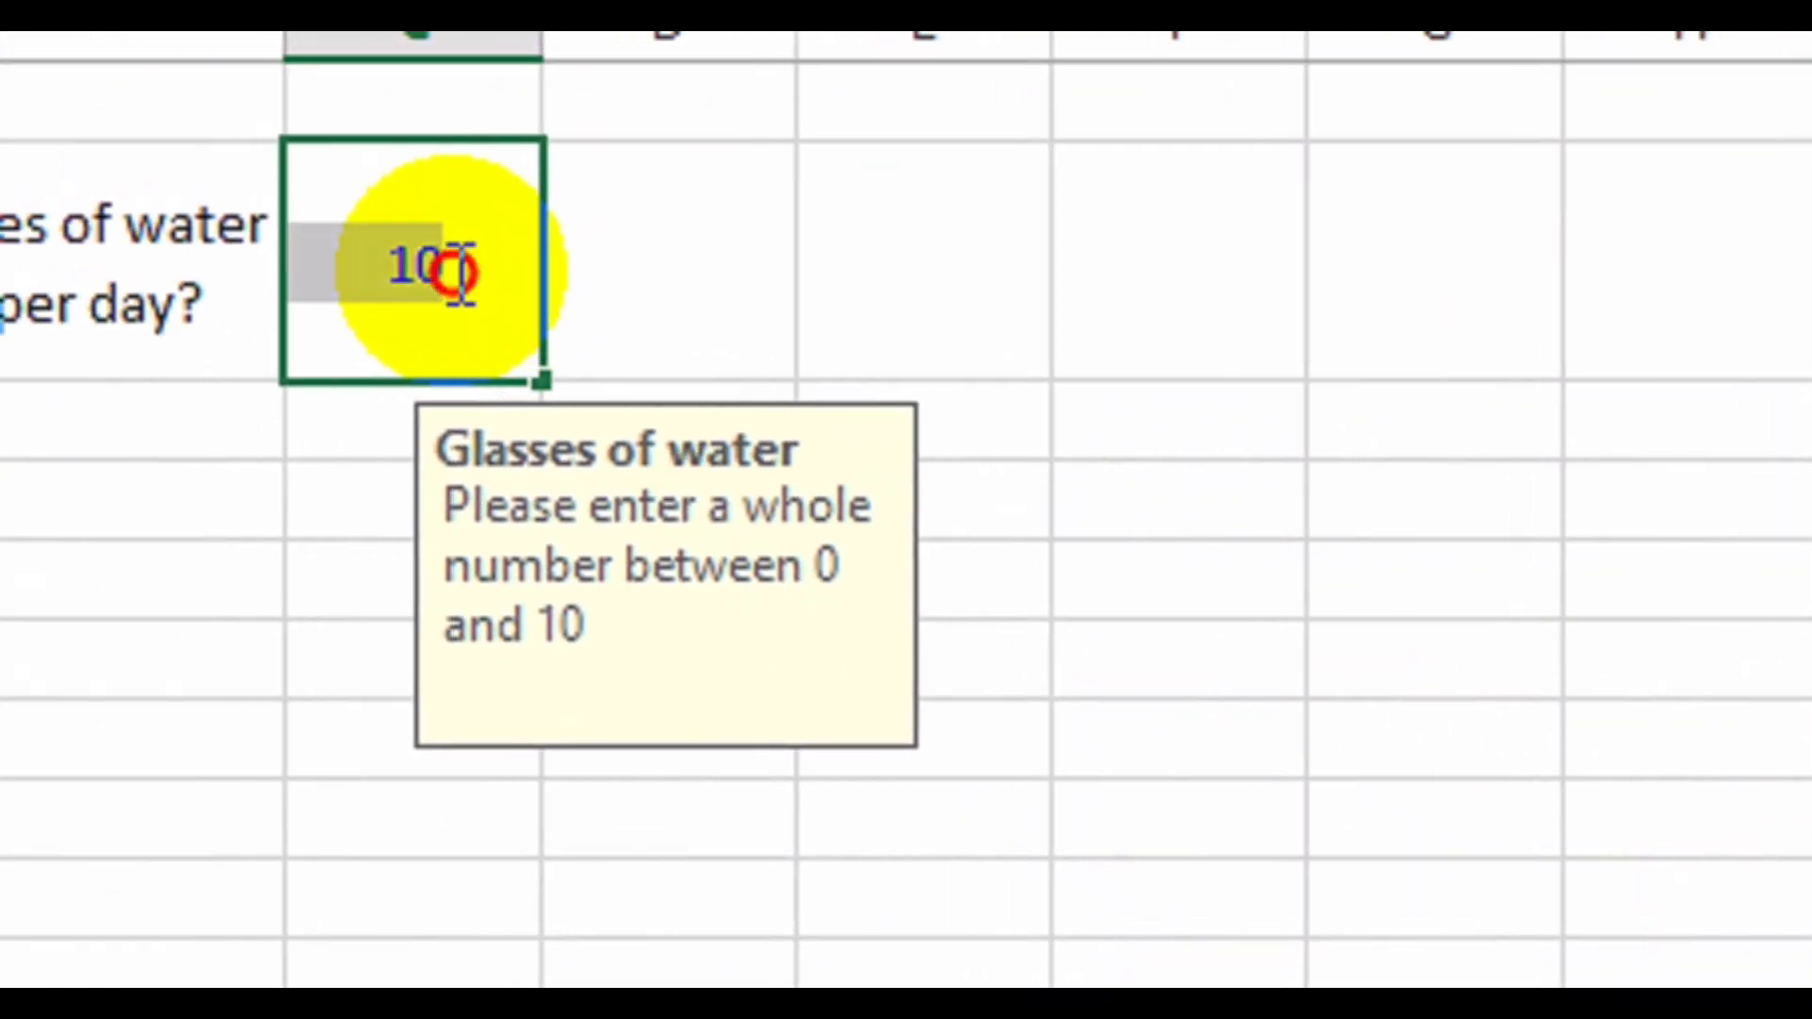
pyautogui.press('BackSpace')
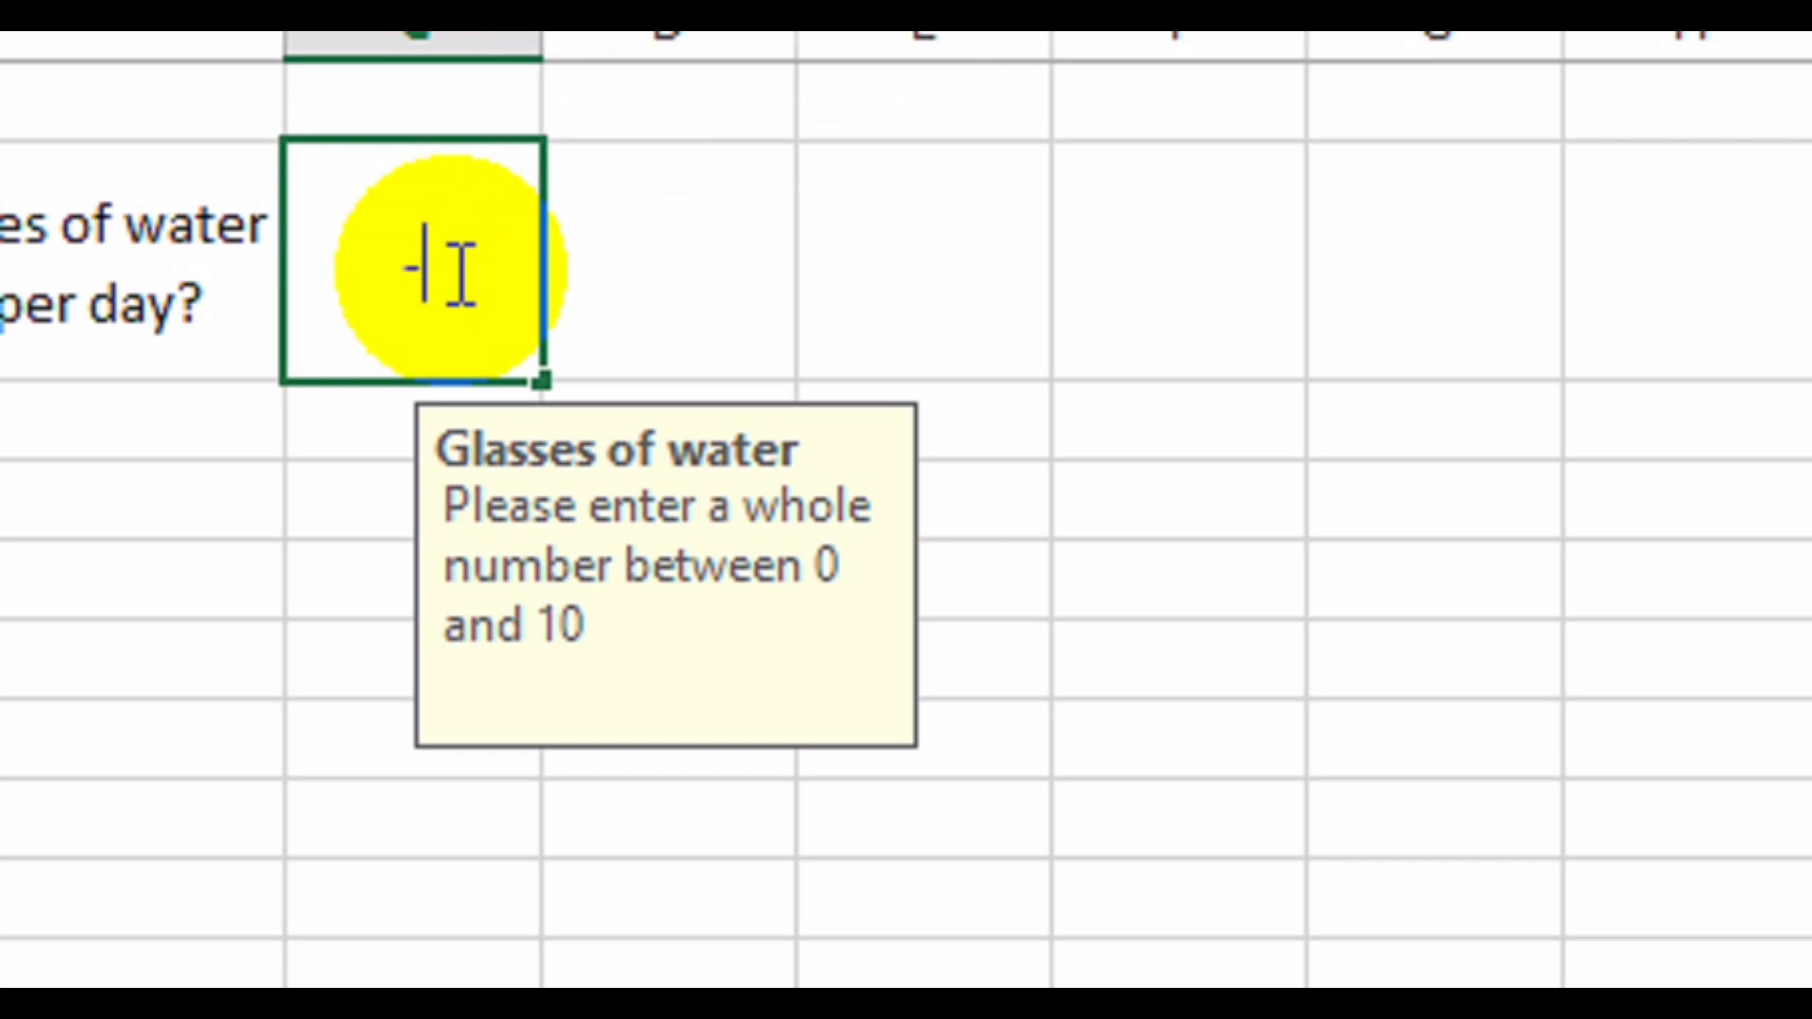
pyautogui.press('Return')
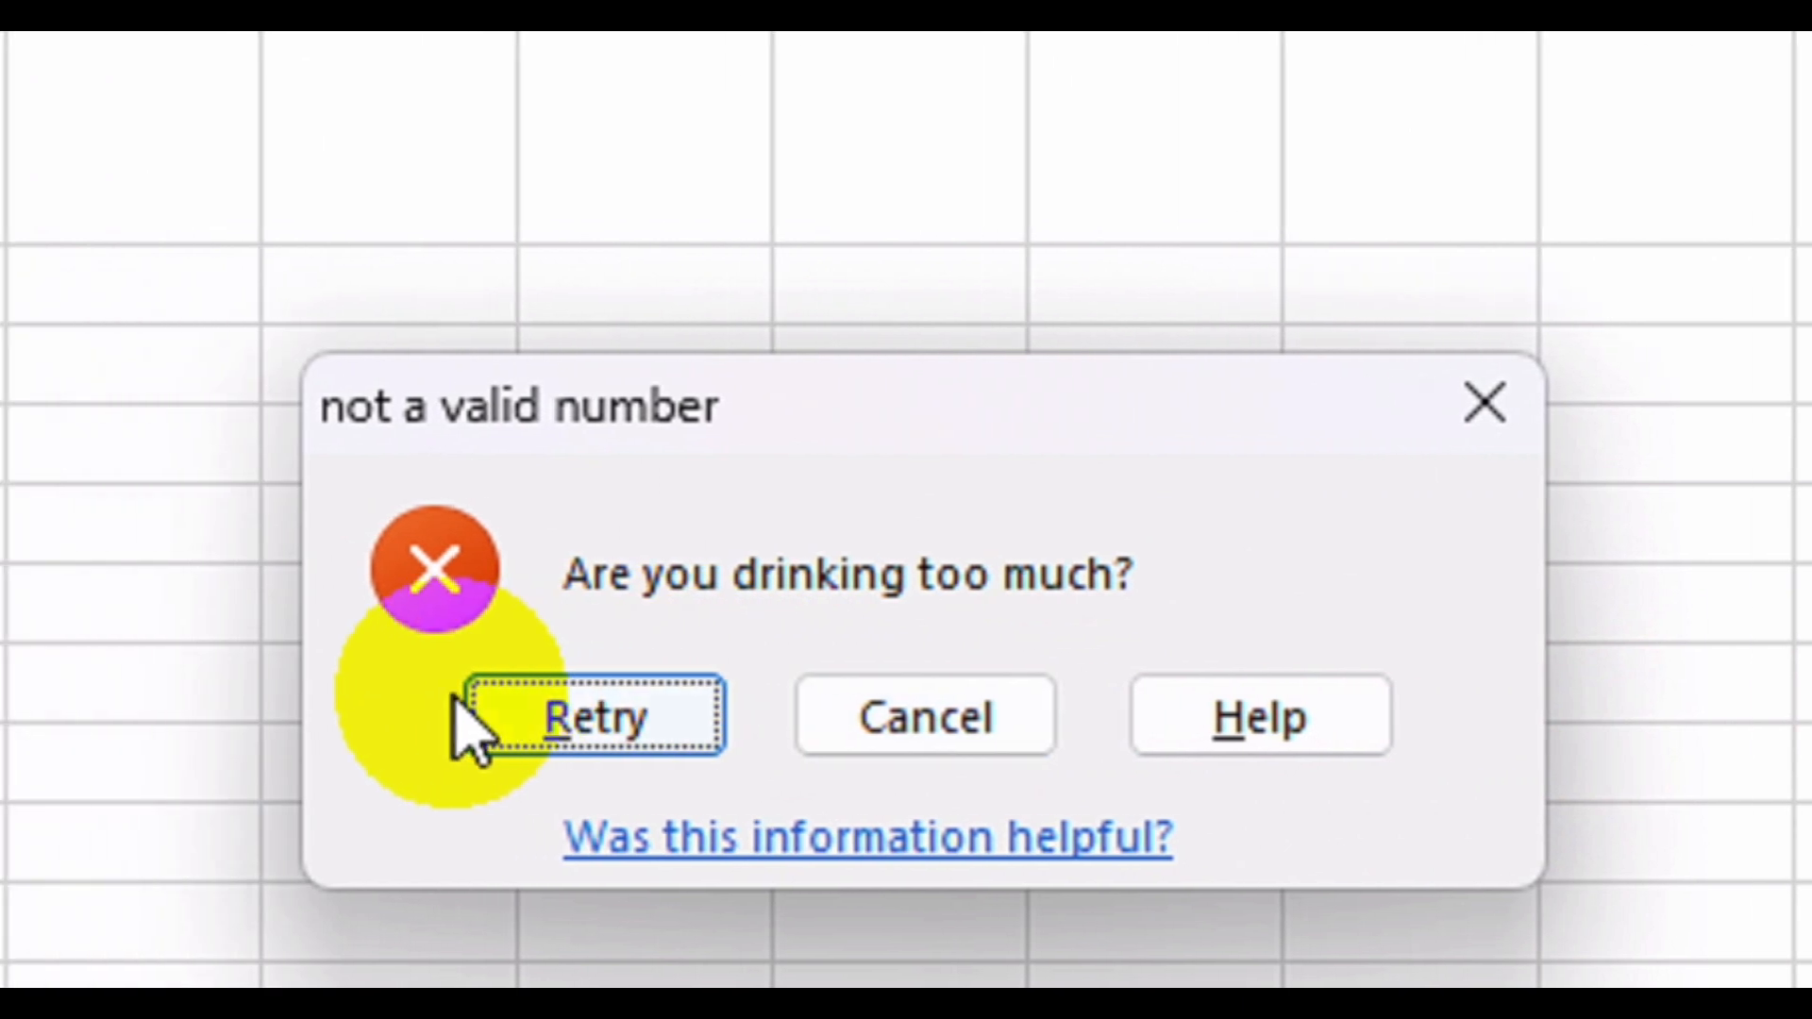
pyautogui.click(496, 713)
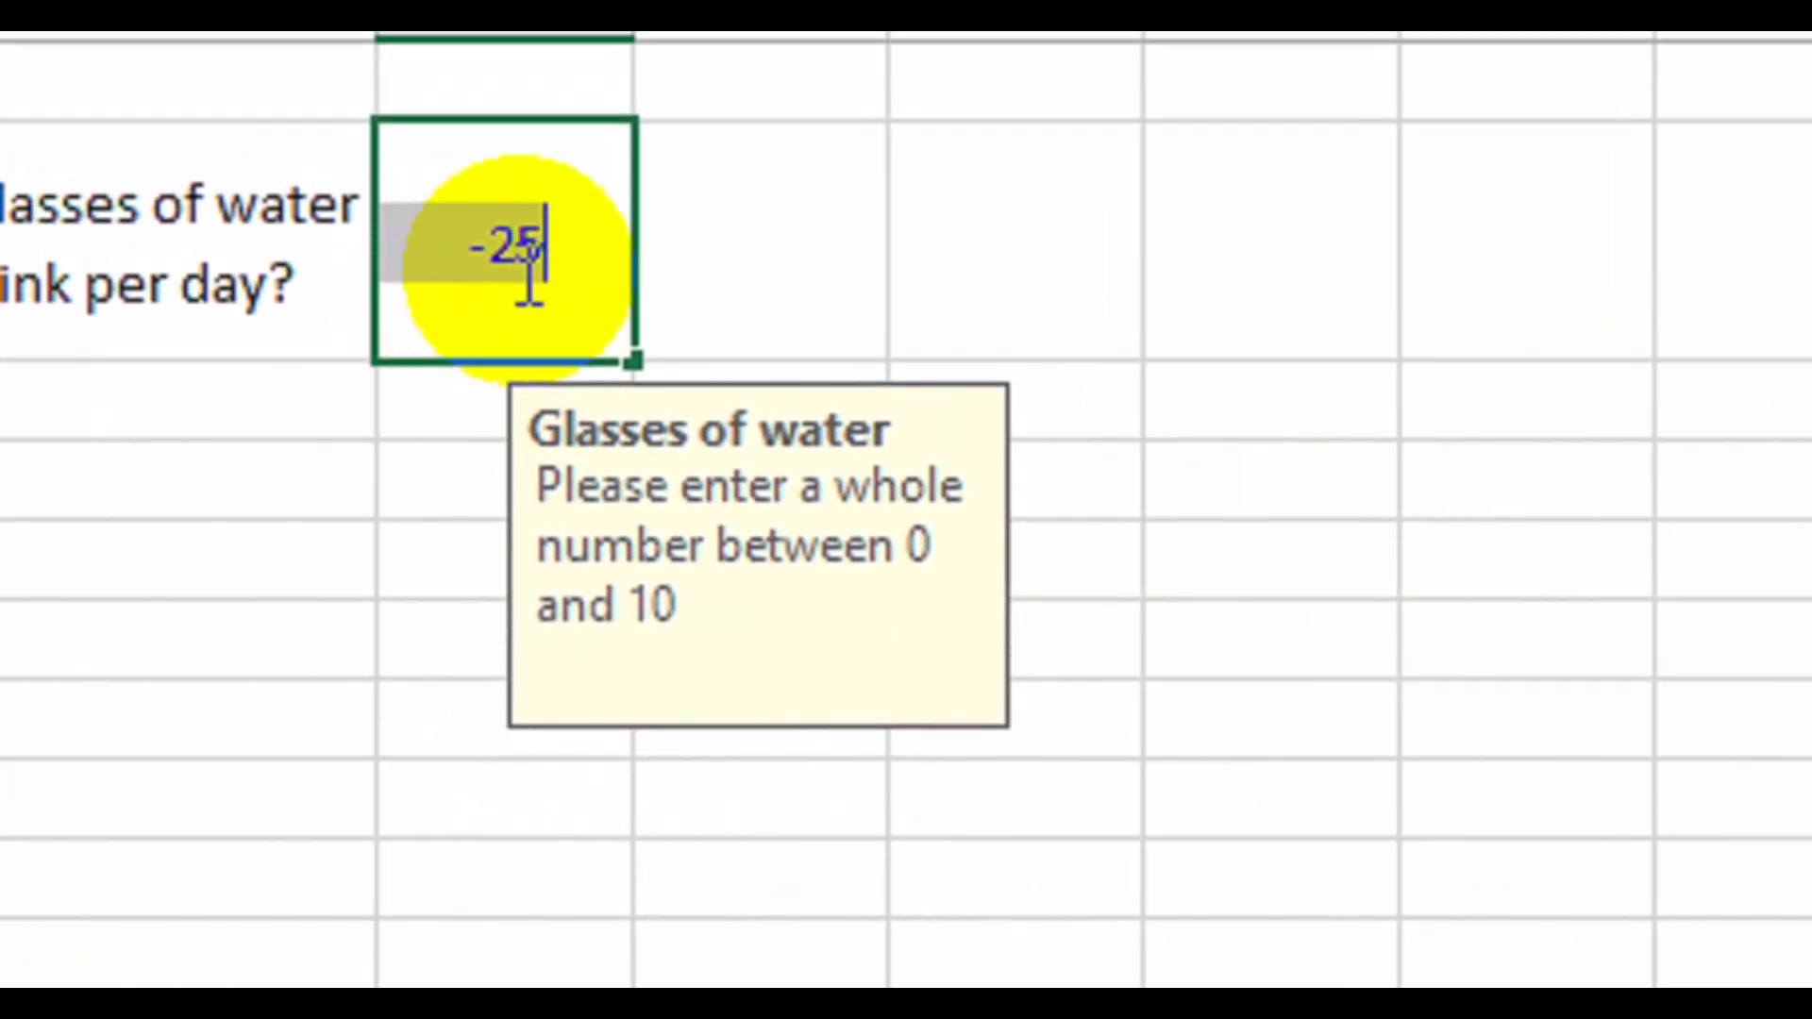
# Replace the entry in cell C2 with 5.
pyautogui.click(498, 222)
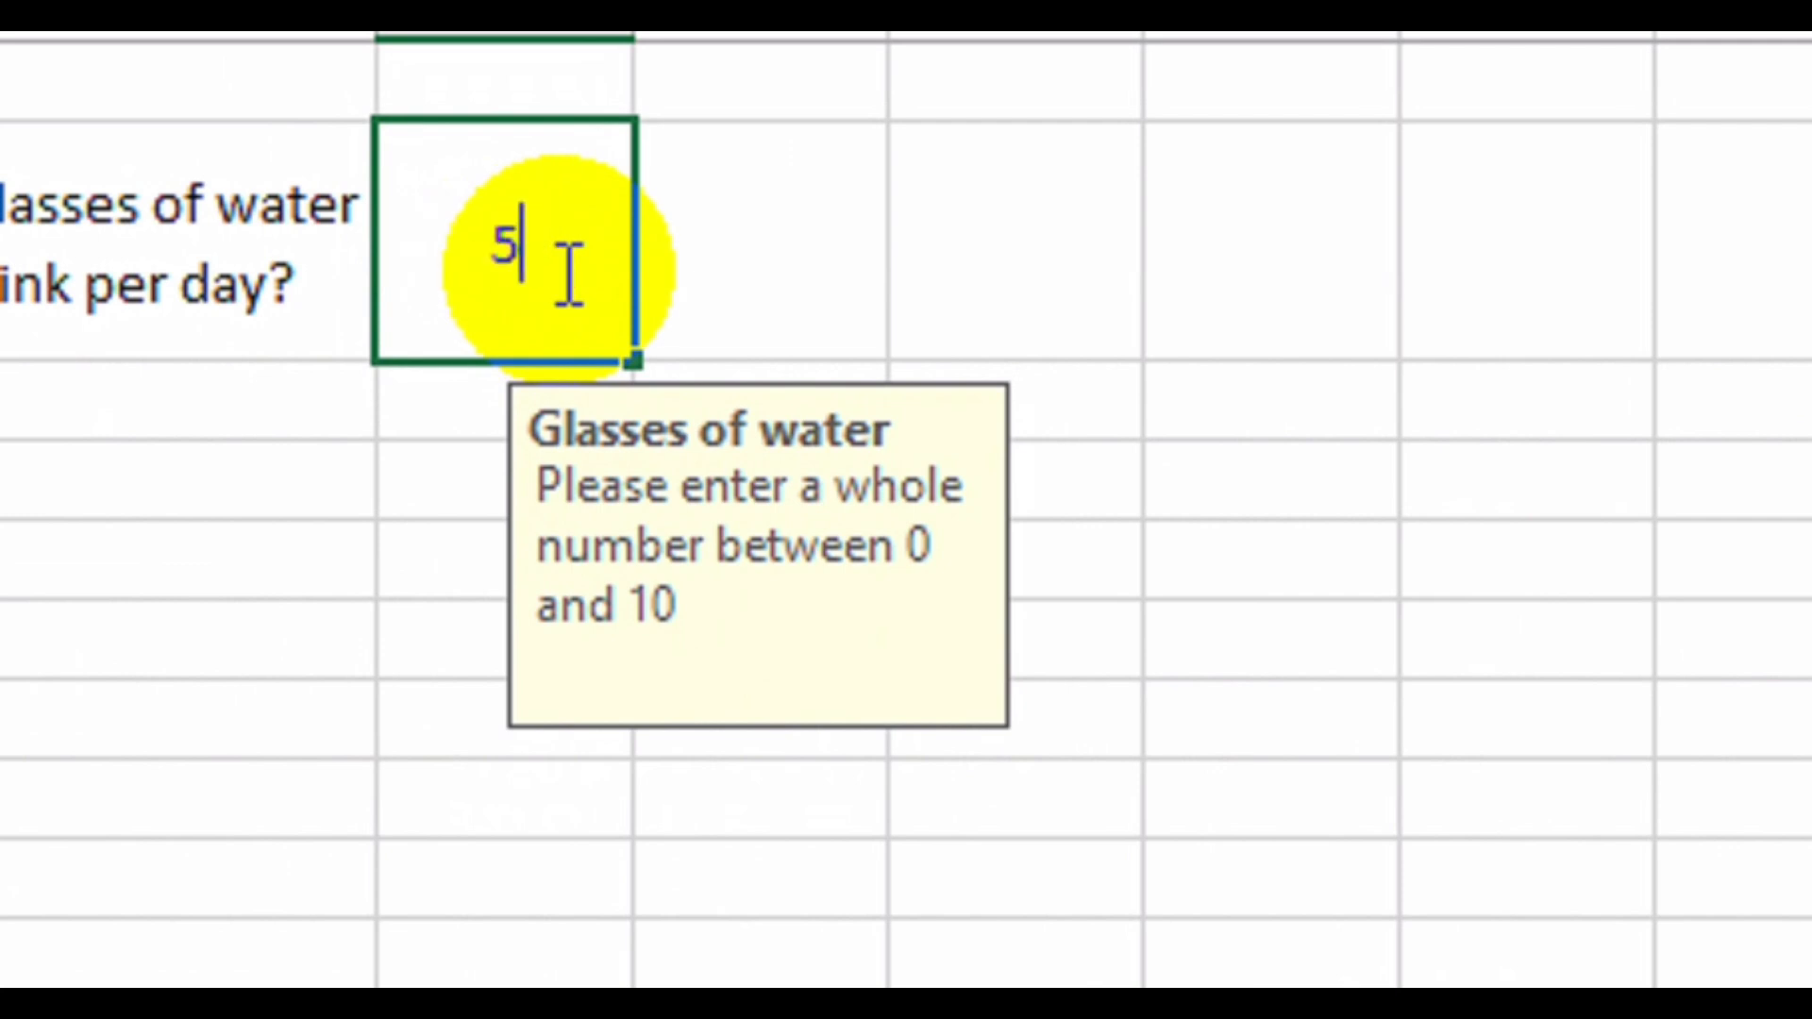
pyautogui.write('5')
pyautogui.press('Return')
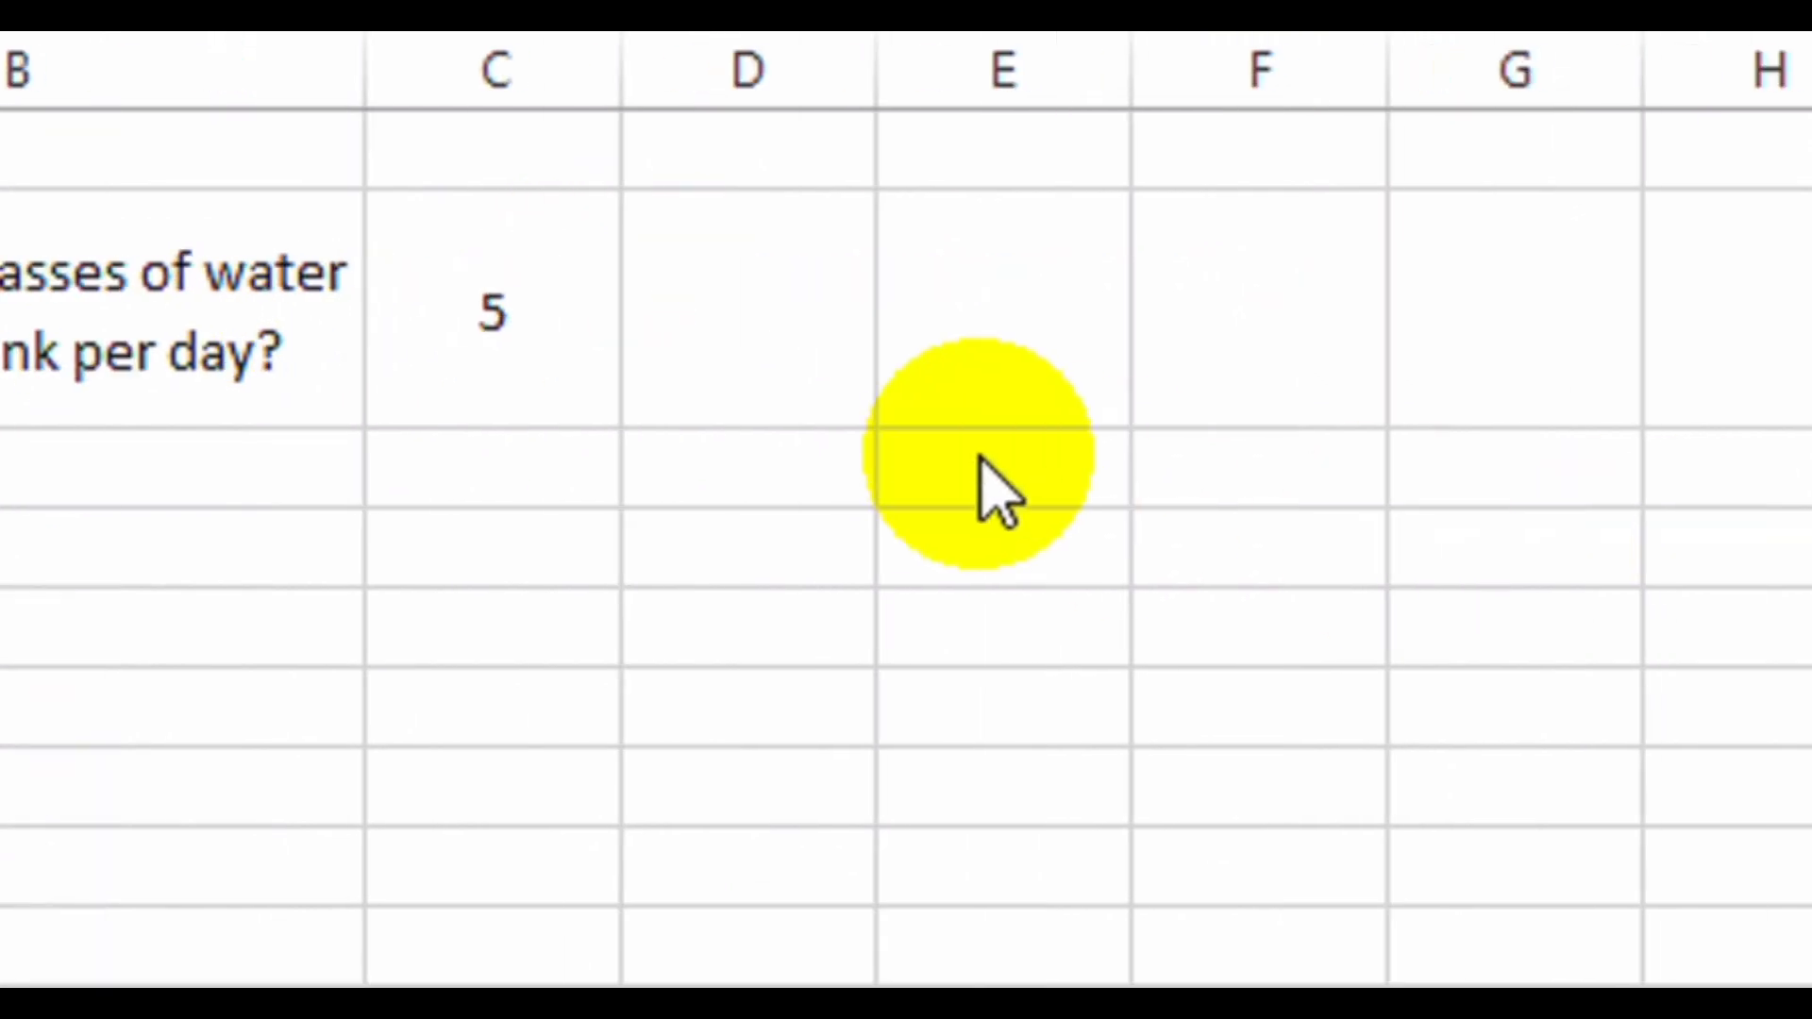
# Enter the heading "Date" in cell C3, directly below the answer cell.
pyautogui.click(545, 468)
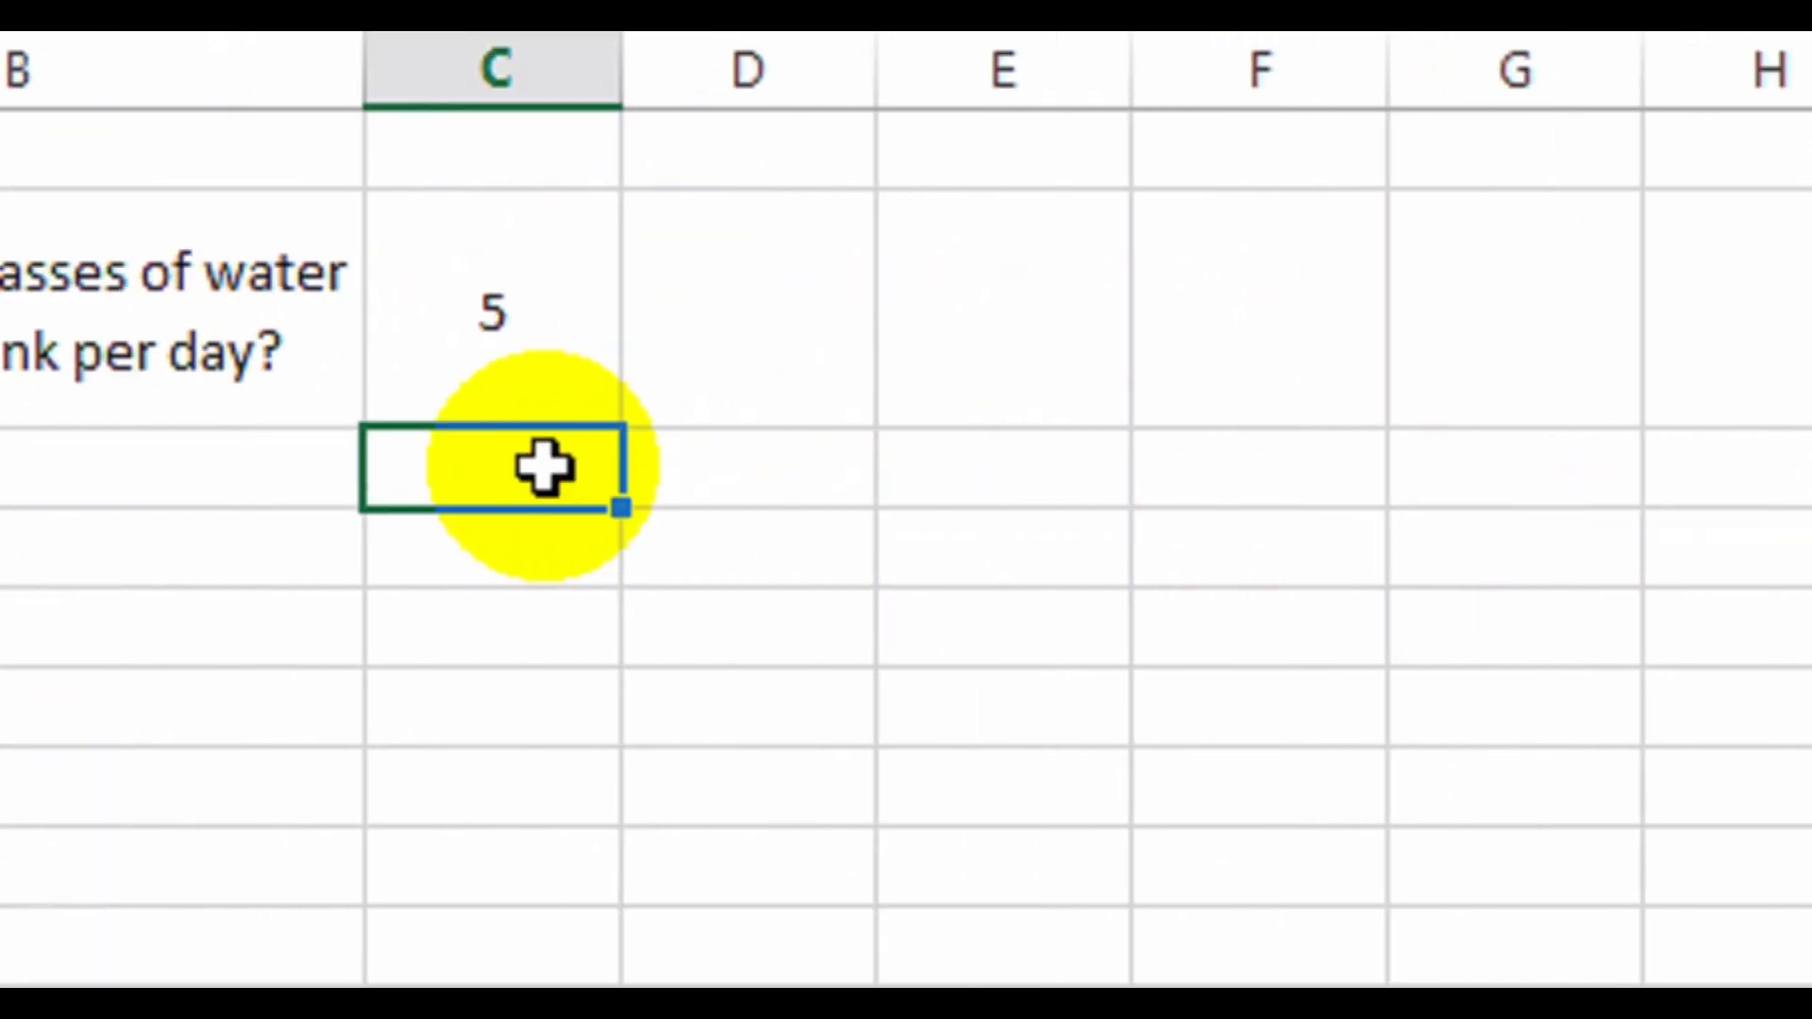
pyautogui.write('D')
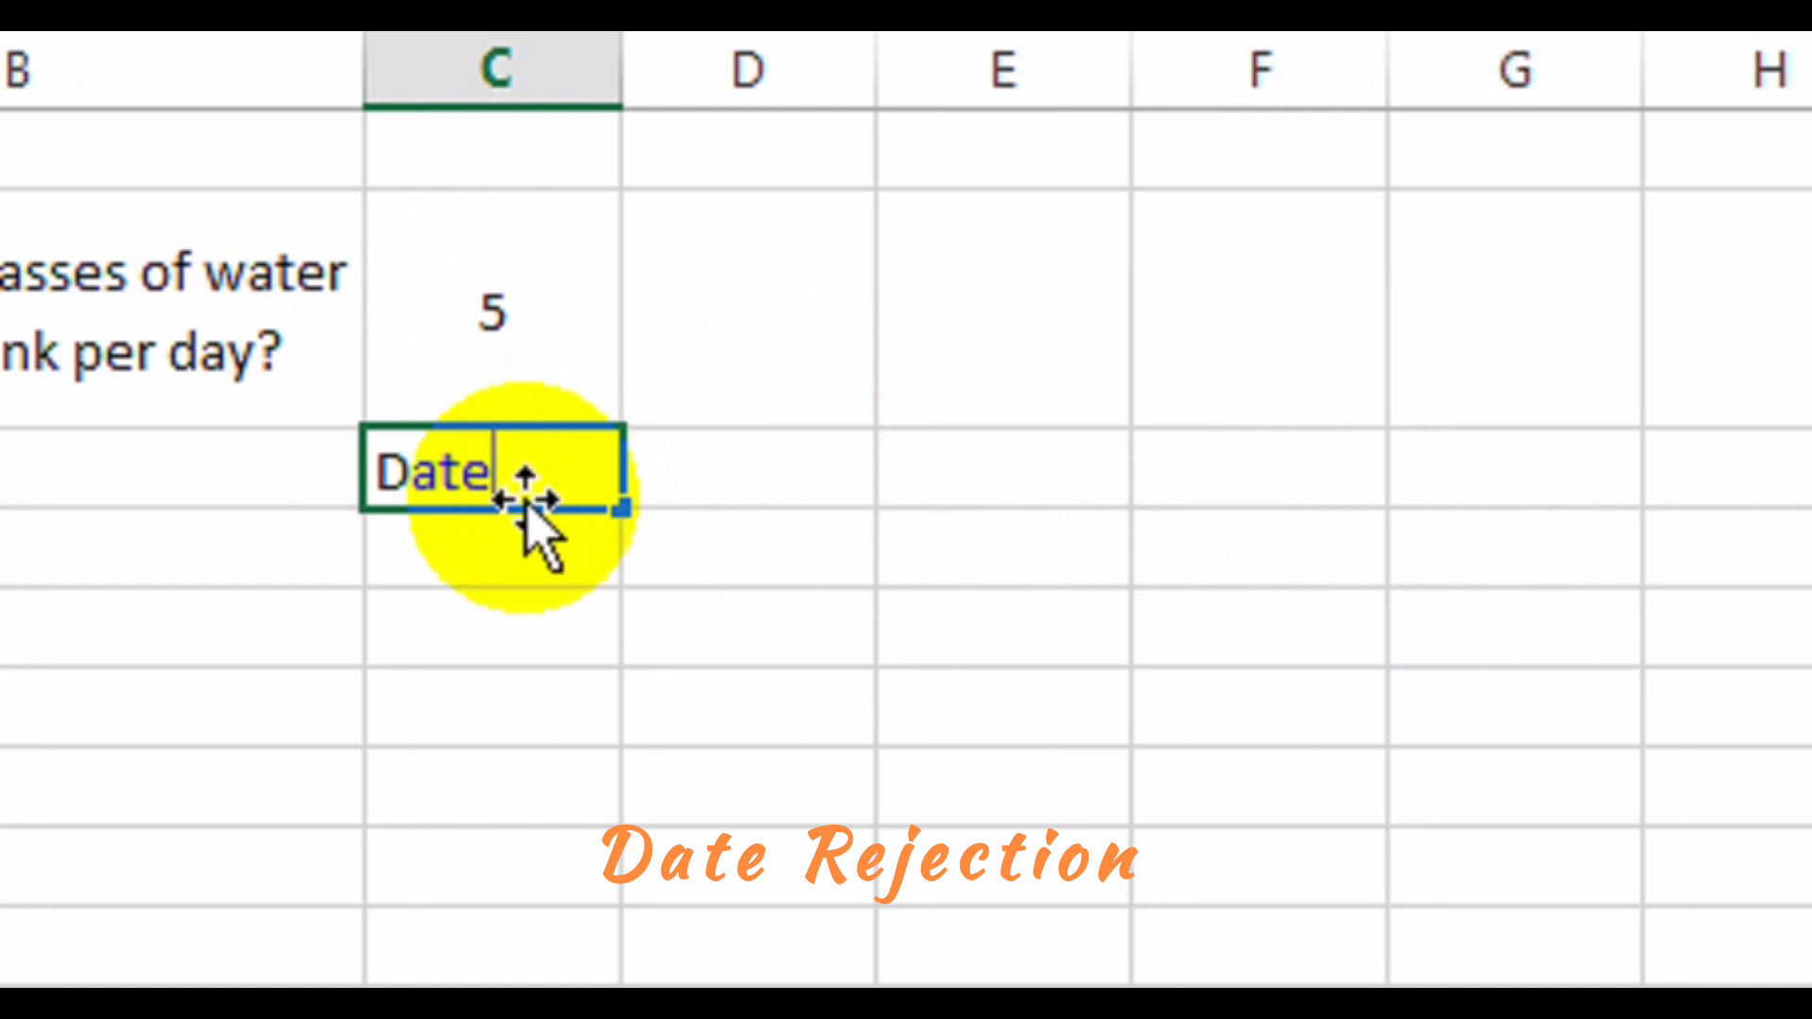
pyautogui.write('ate')
pyautogui.press('Return')
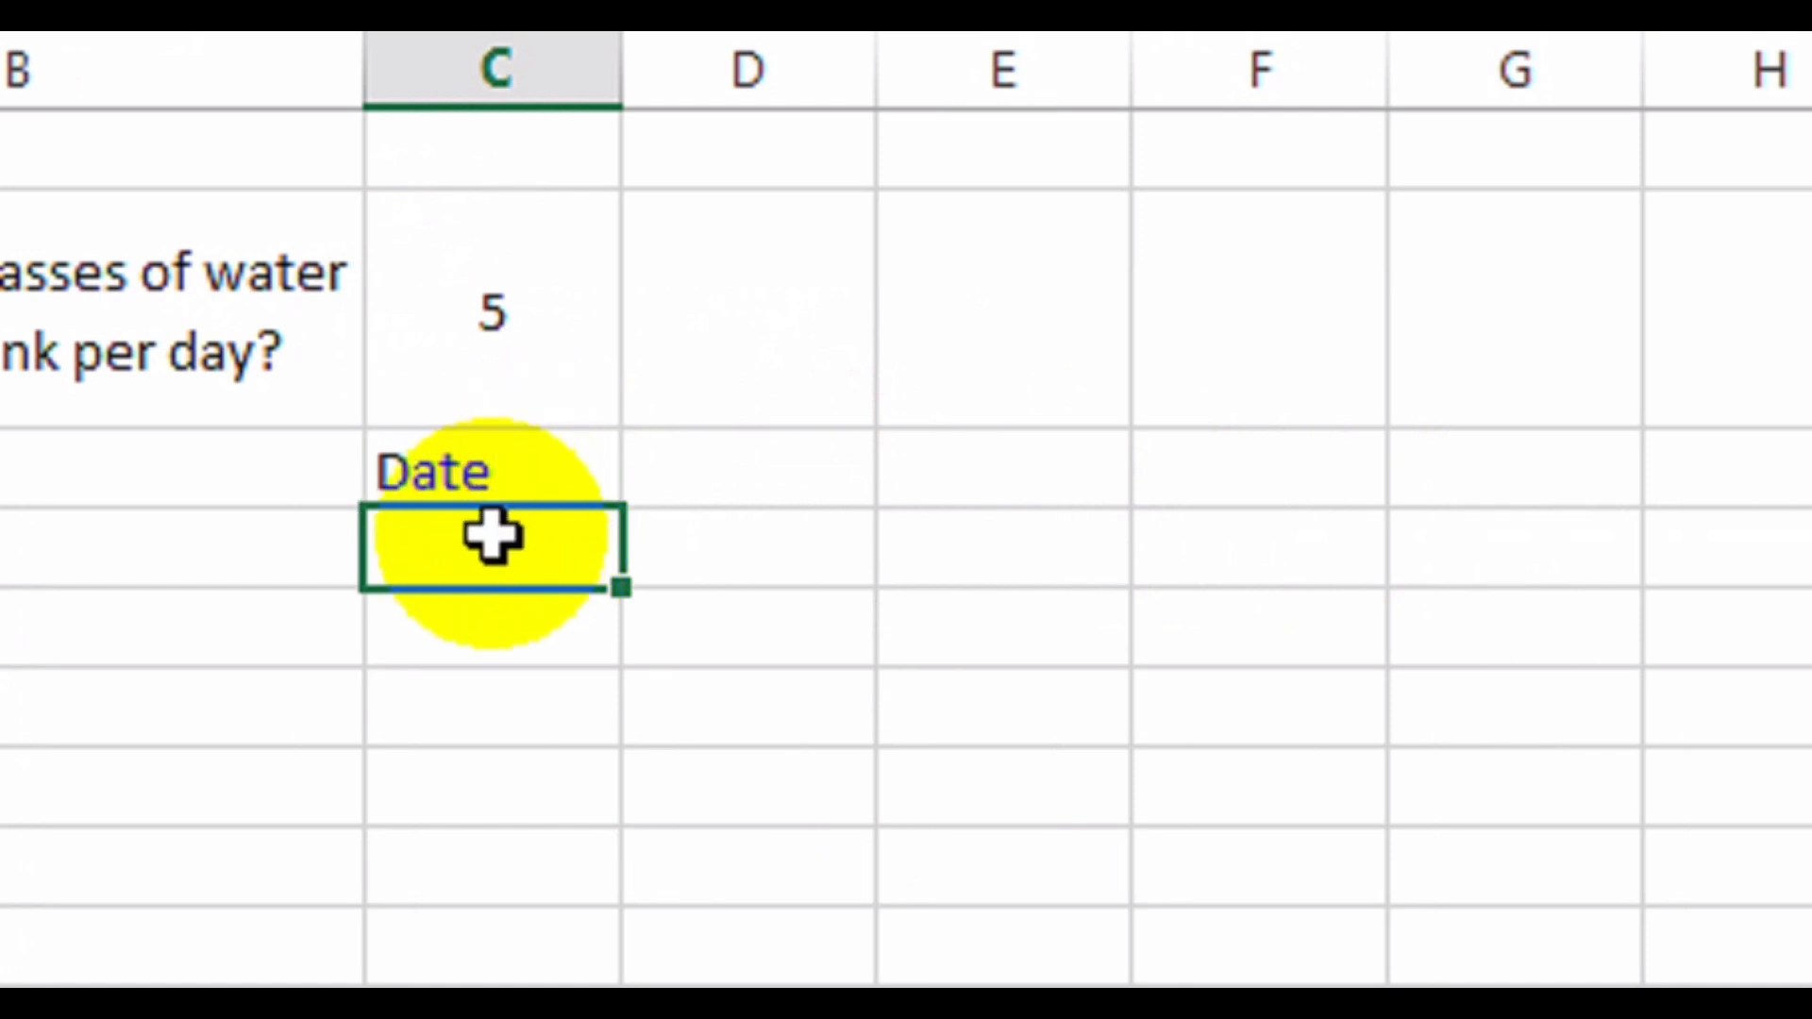
# Set data validation on the three cells below the Date heading to allow dates between 12/30/2024 and =TODAY()+7.
pyautogui.moveTo(505, 567); pyautogui.dragTo(576, 686)
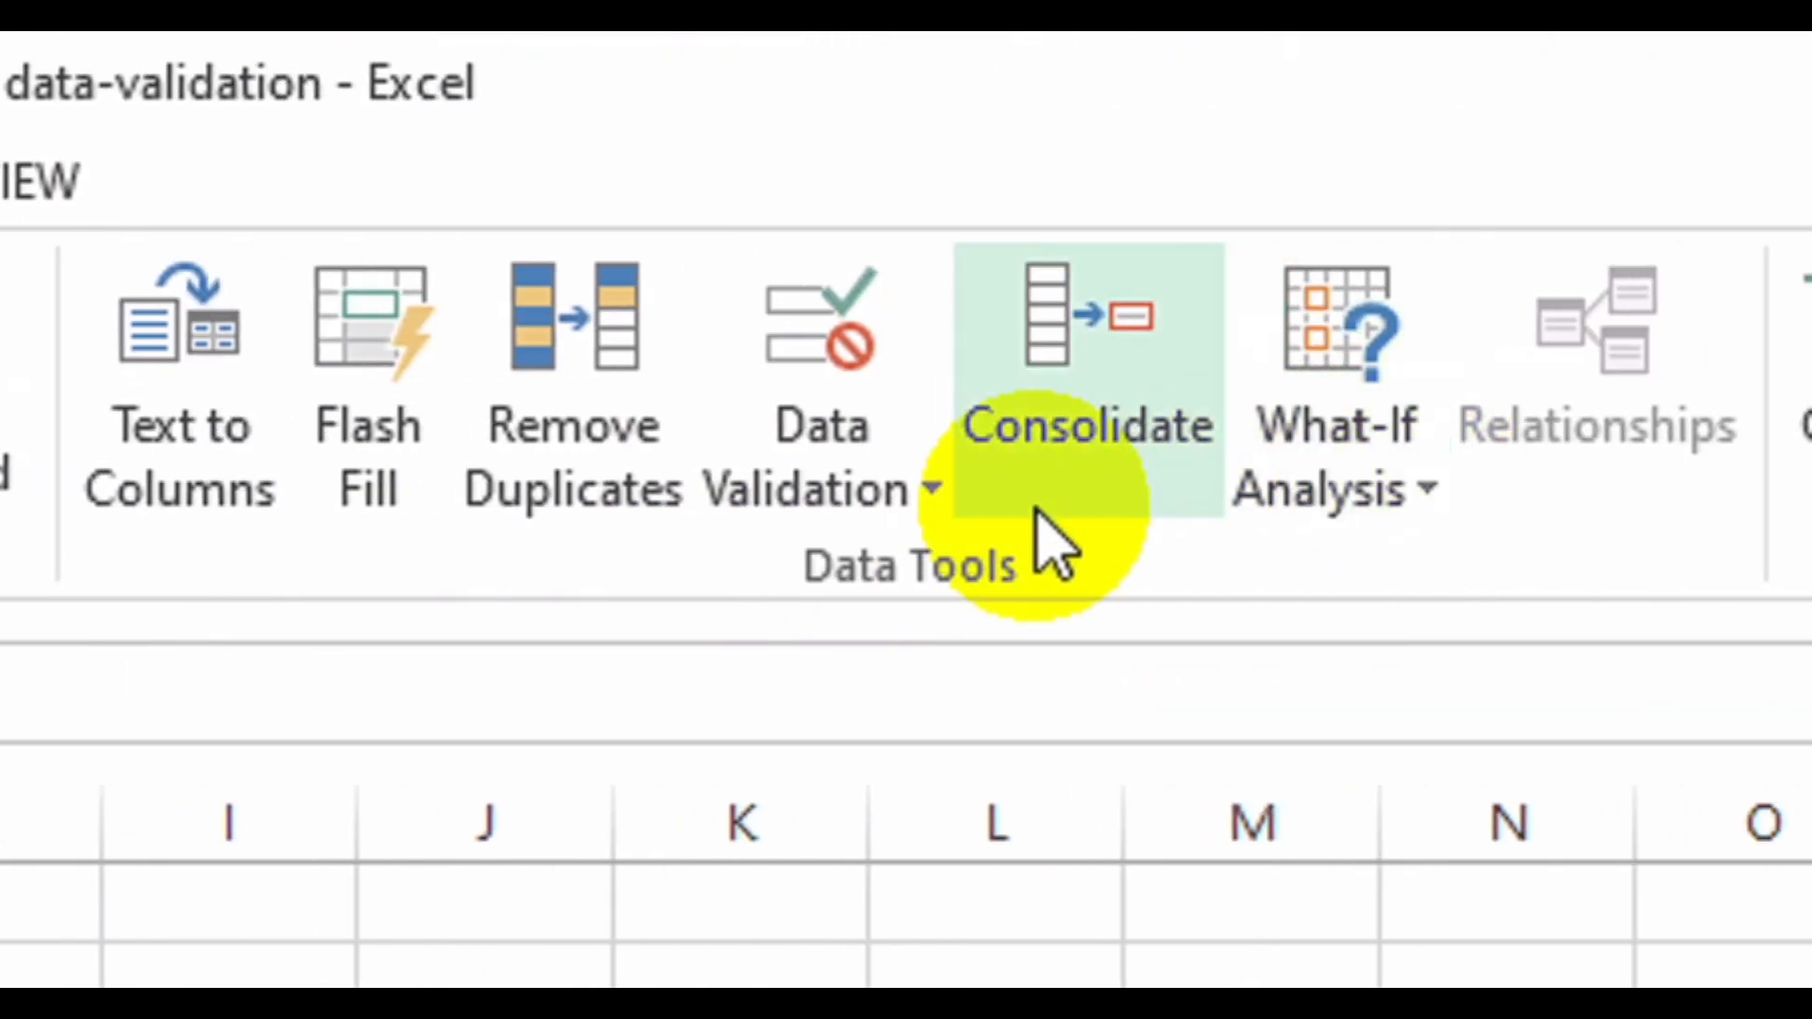
pyautogui.click(912, 497)
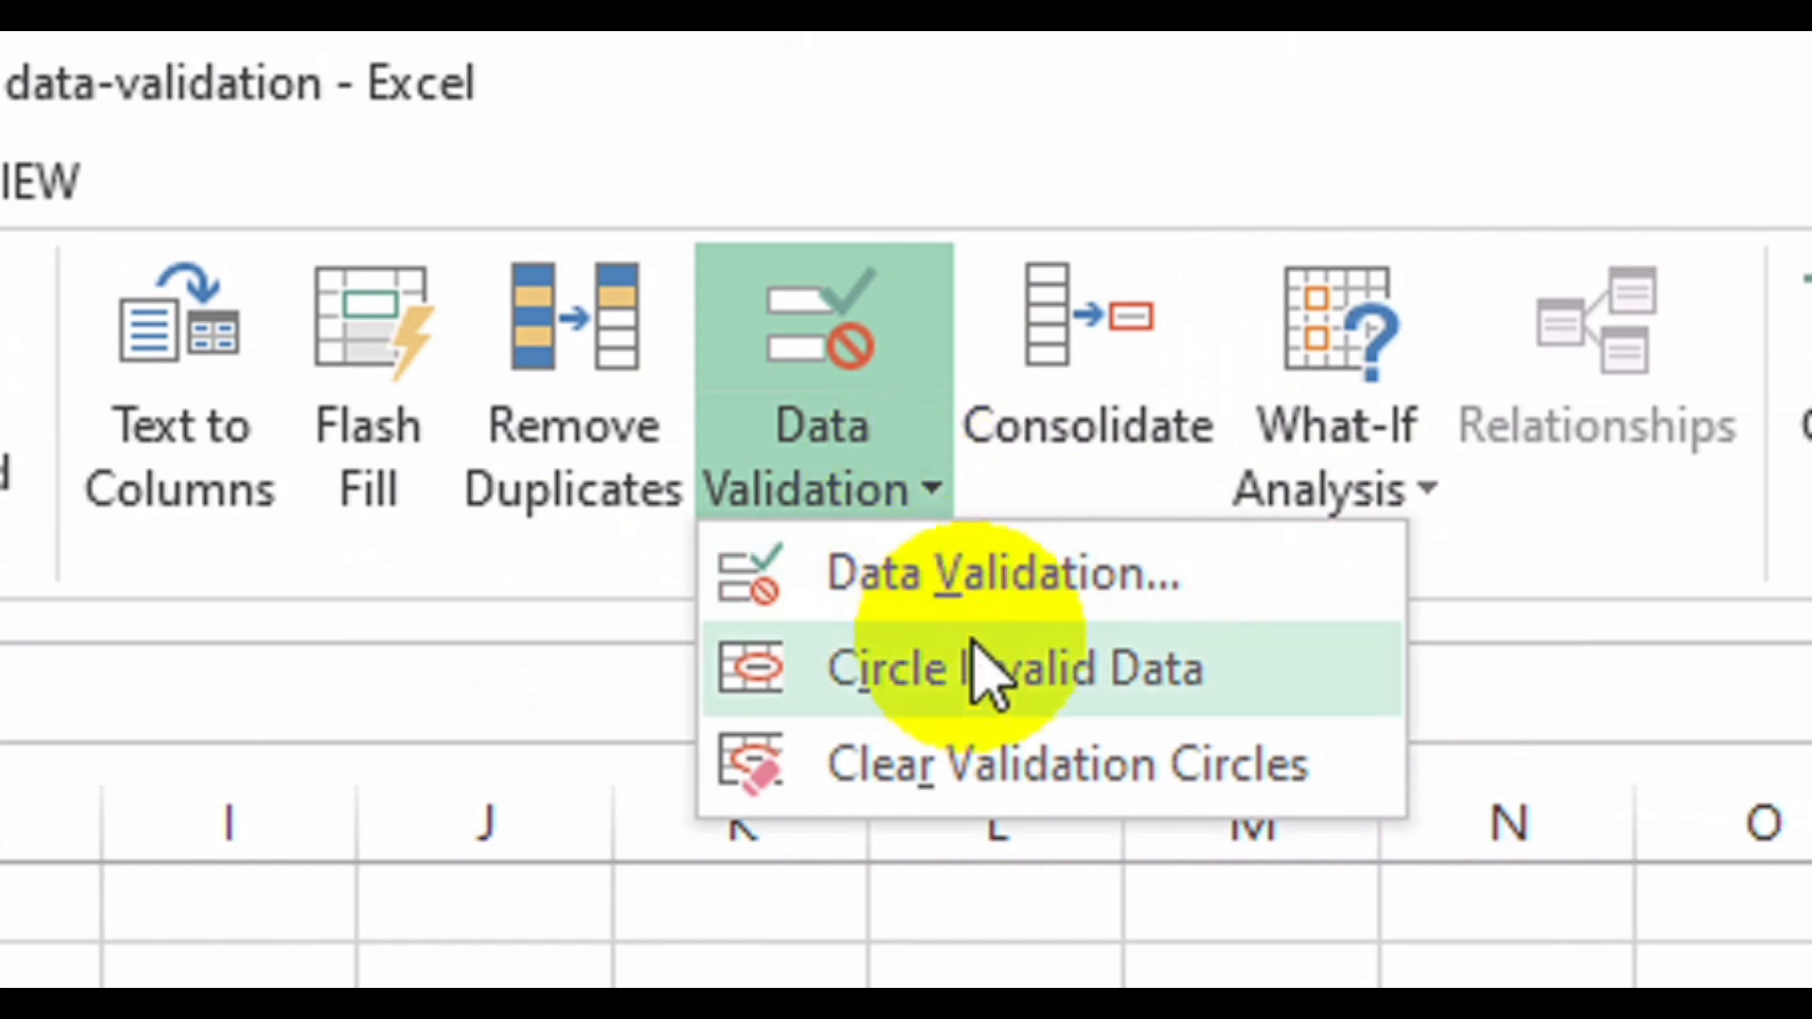
pyautogui.click(1019, 595)
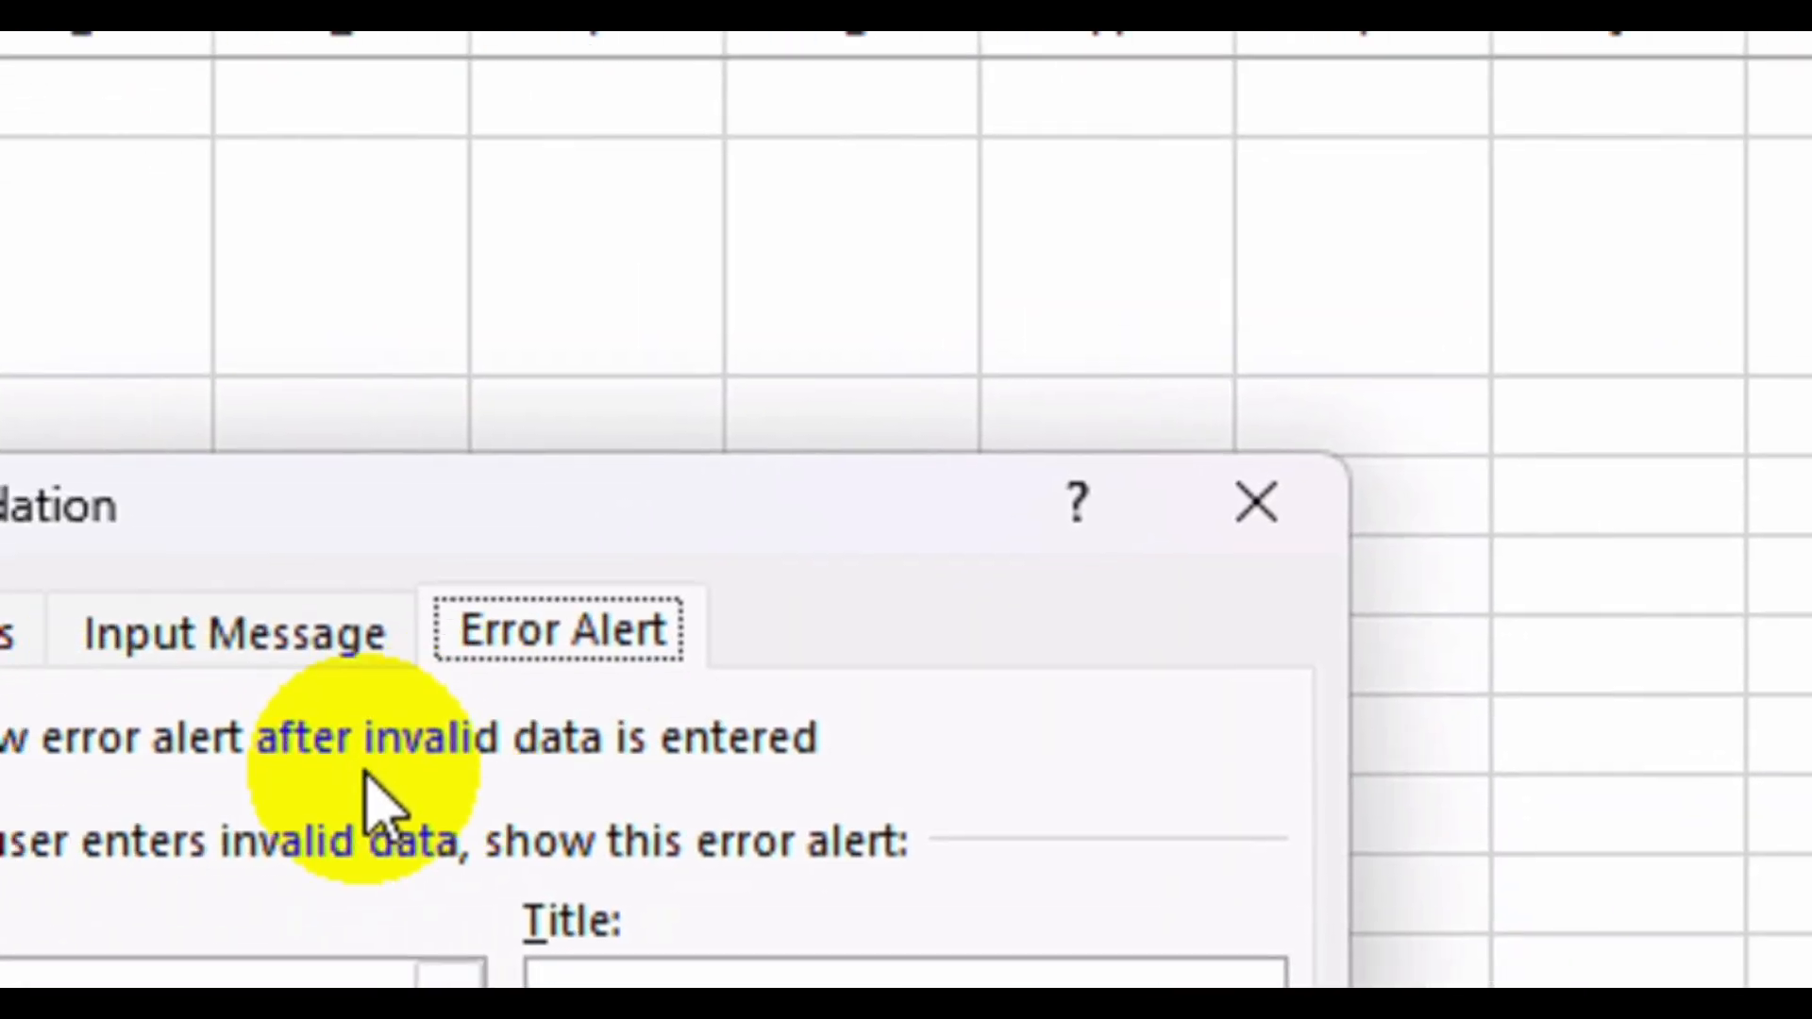
pyautogui.click(518, 487)
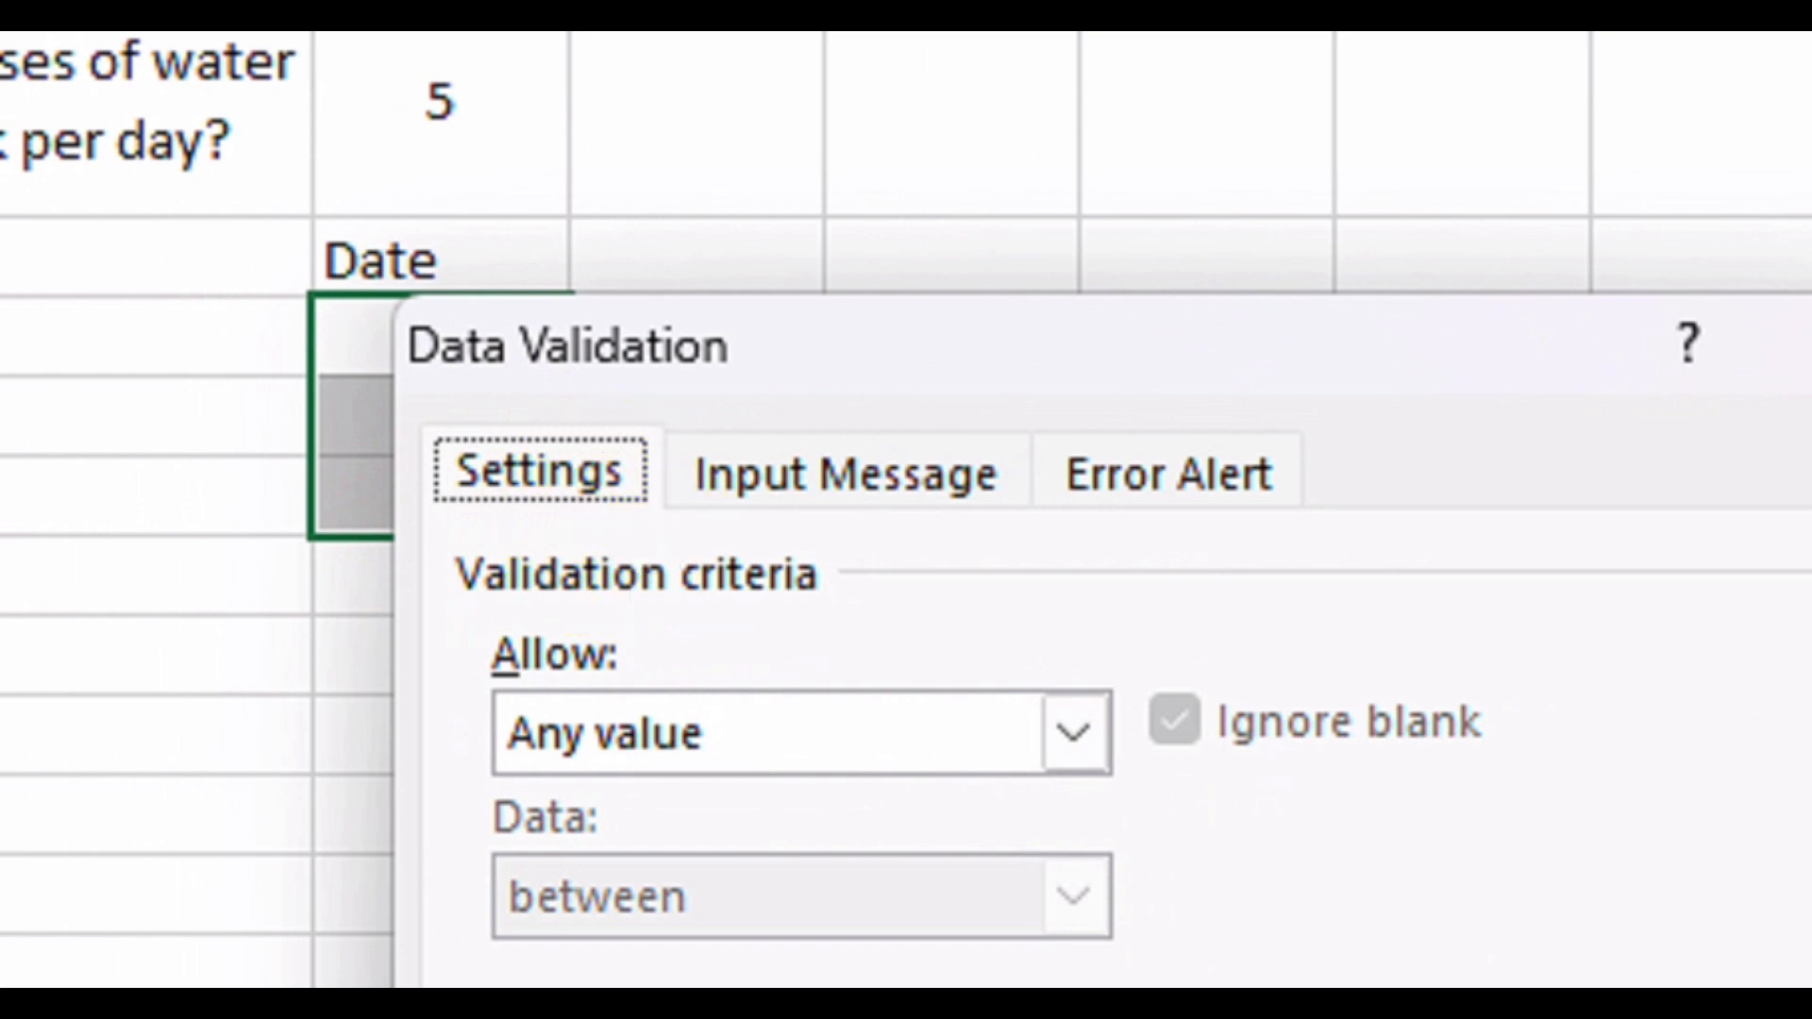
pyautogui.click(1073, 732)
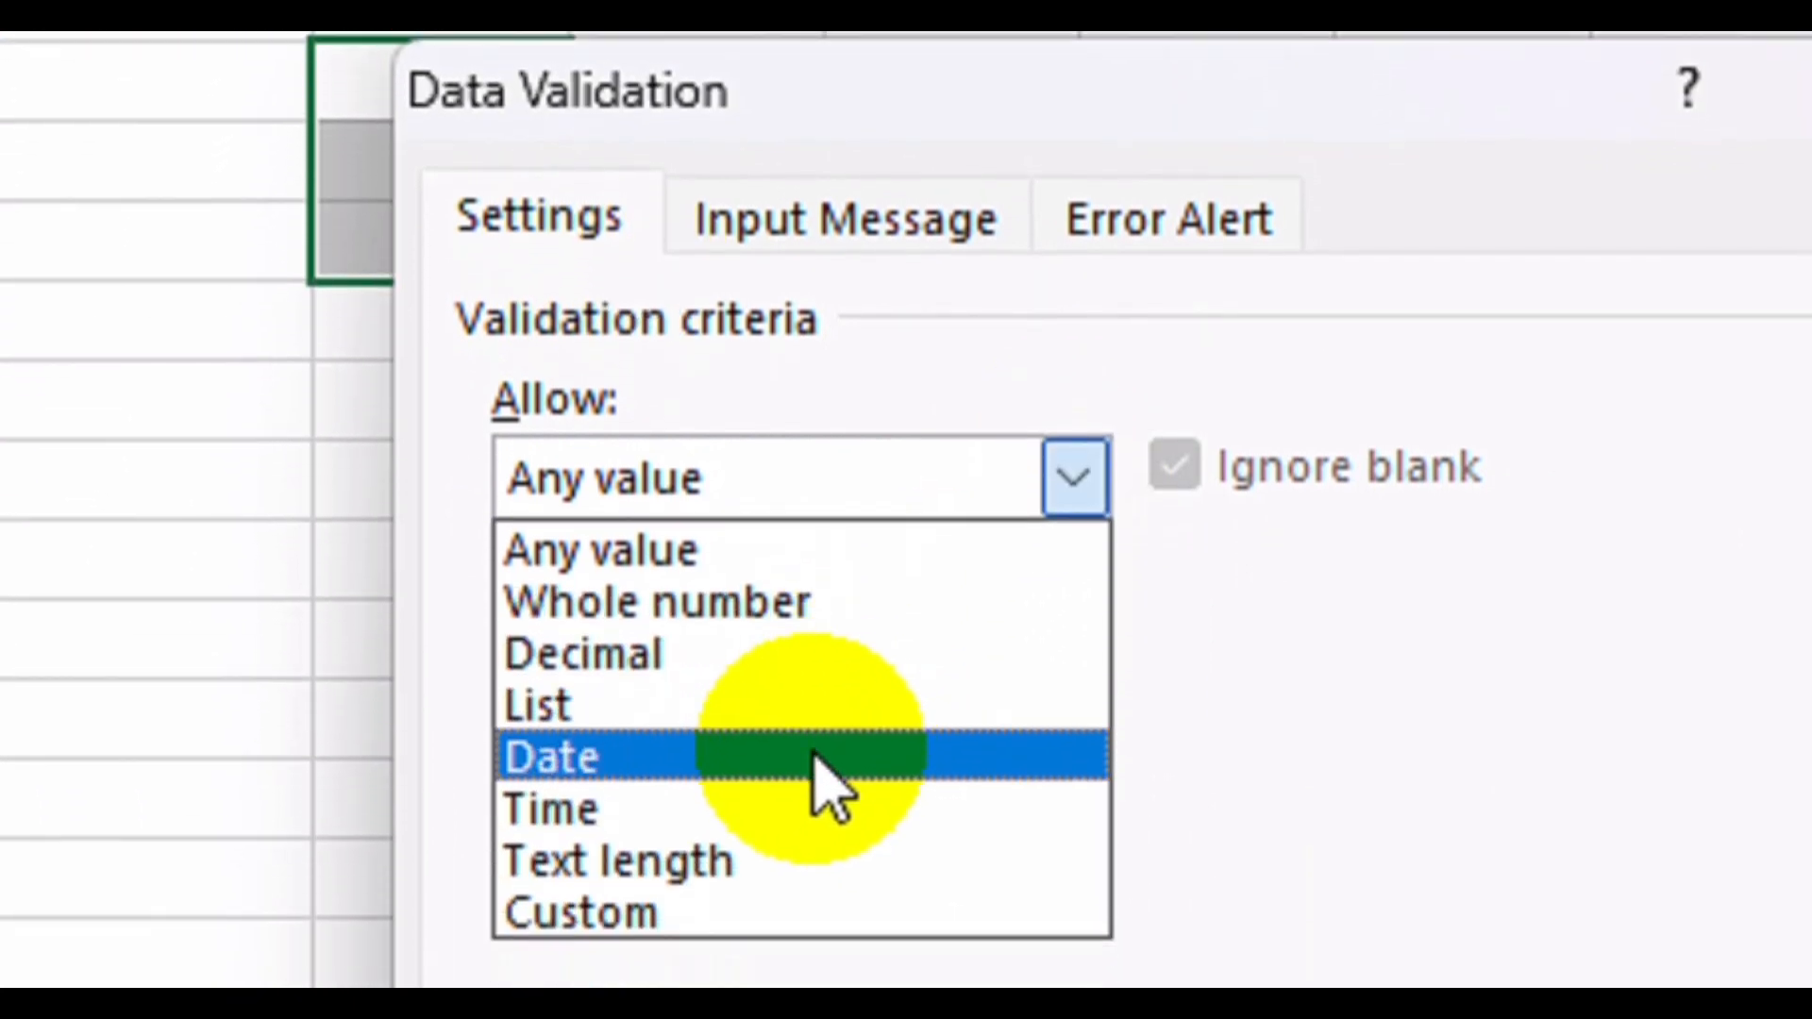
pyautogui.click(814, 841)
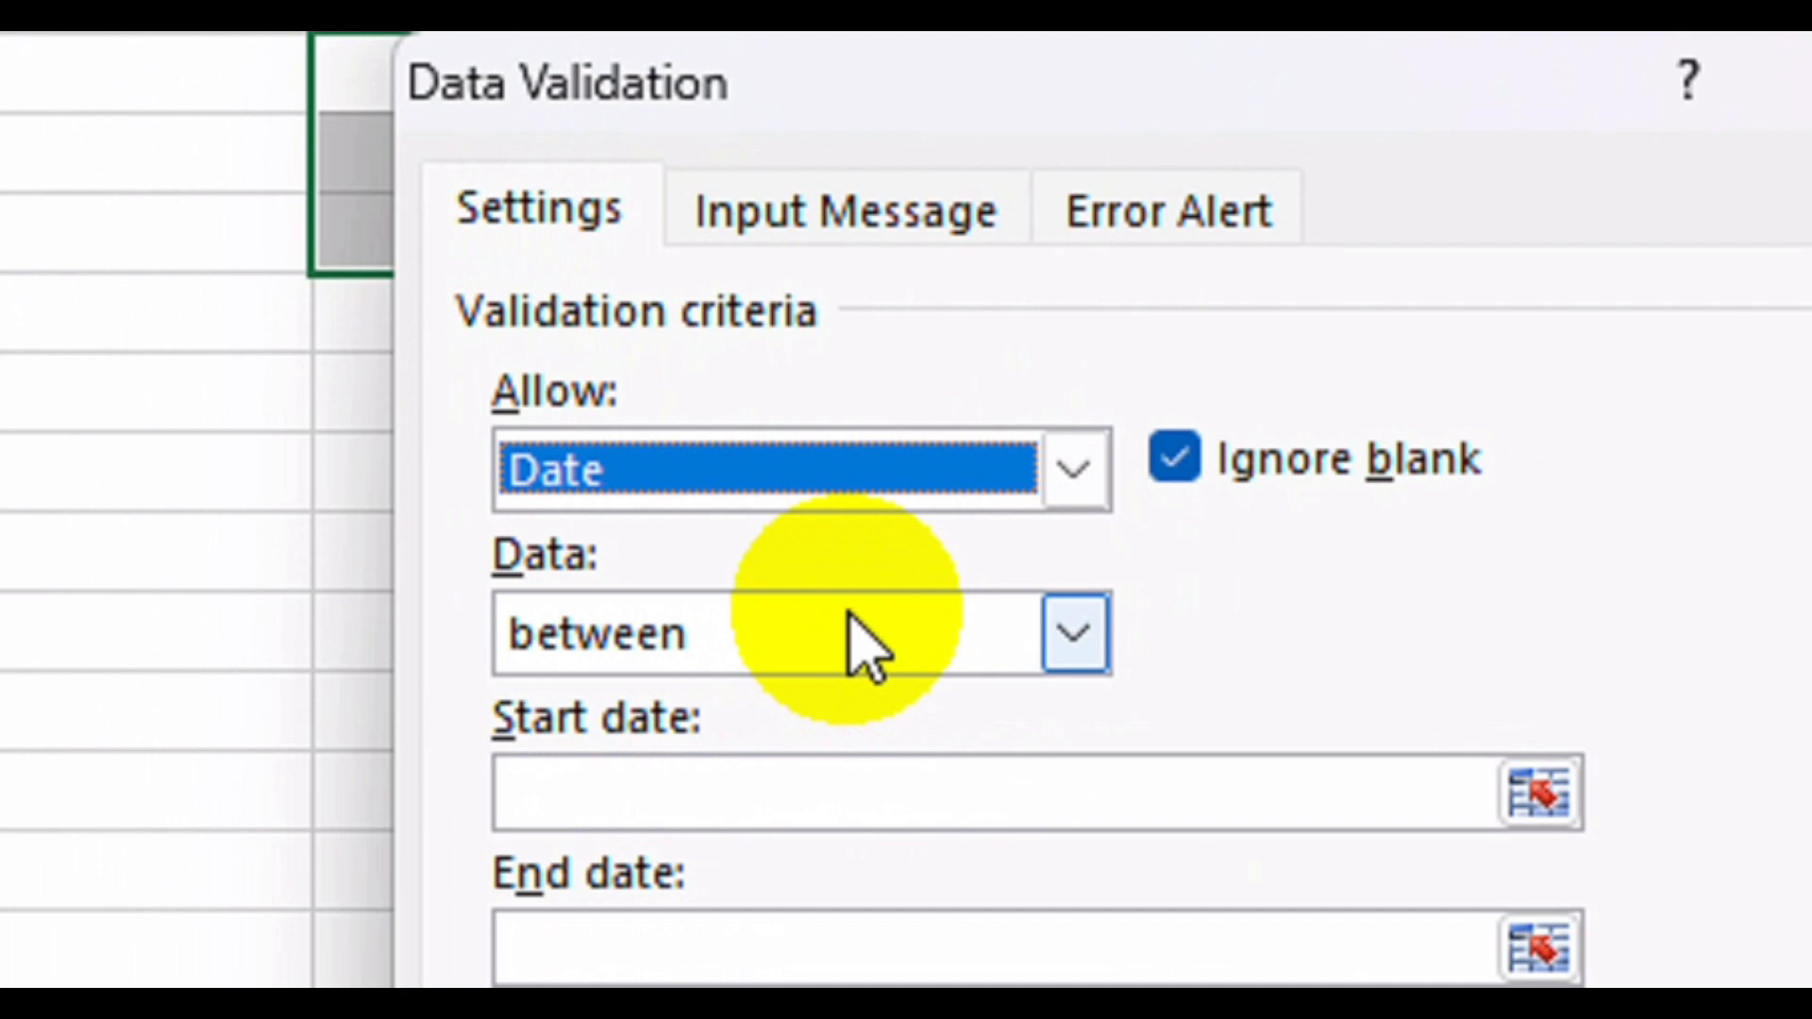
pyautogui.click(894, 793)
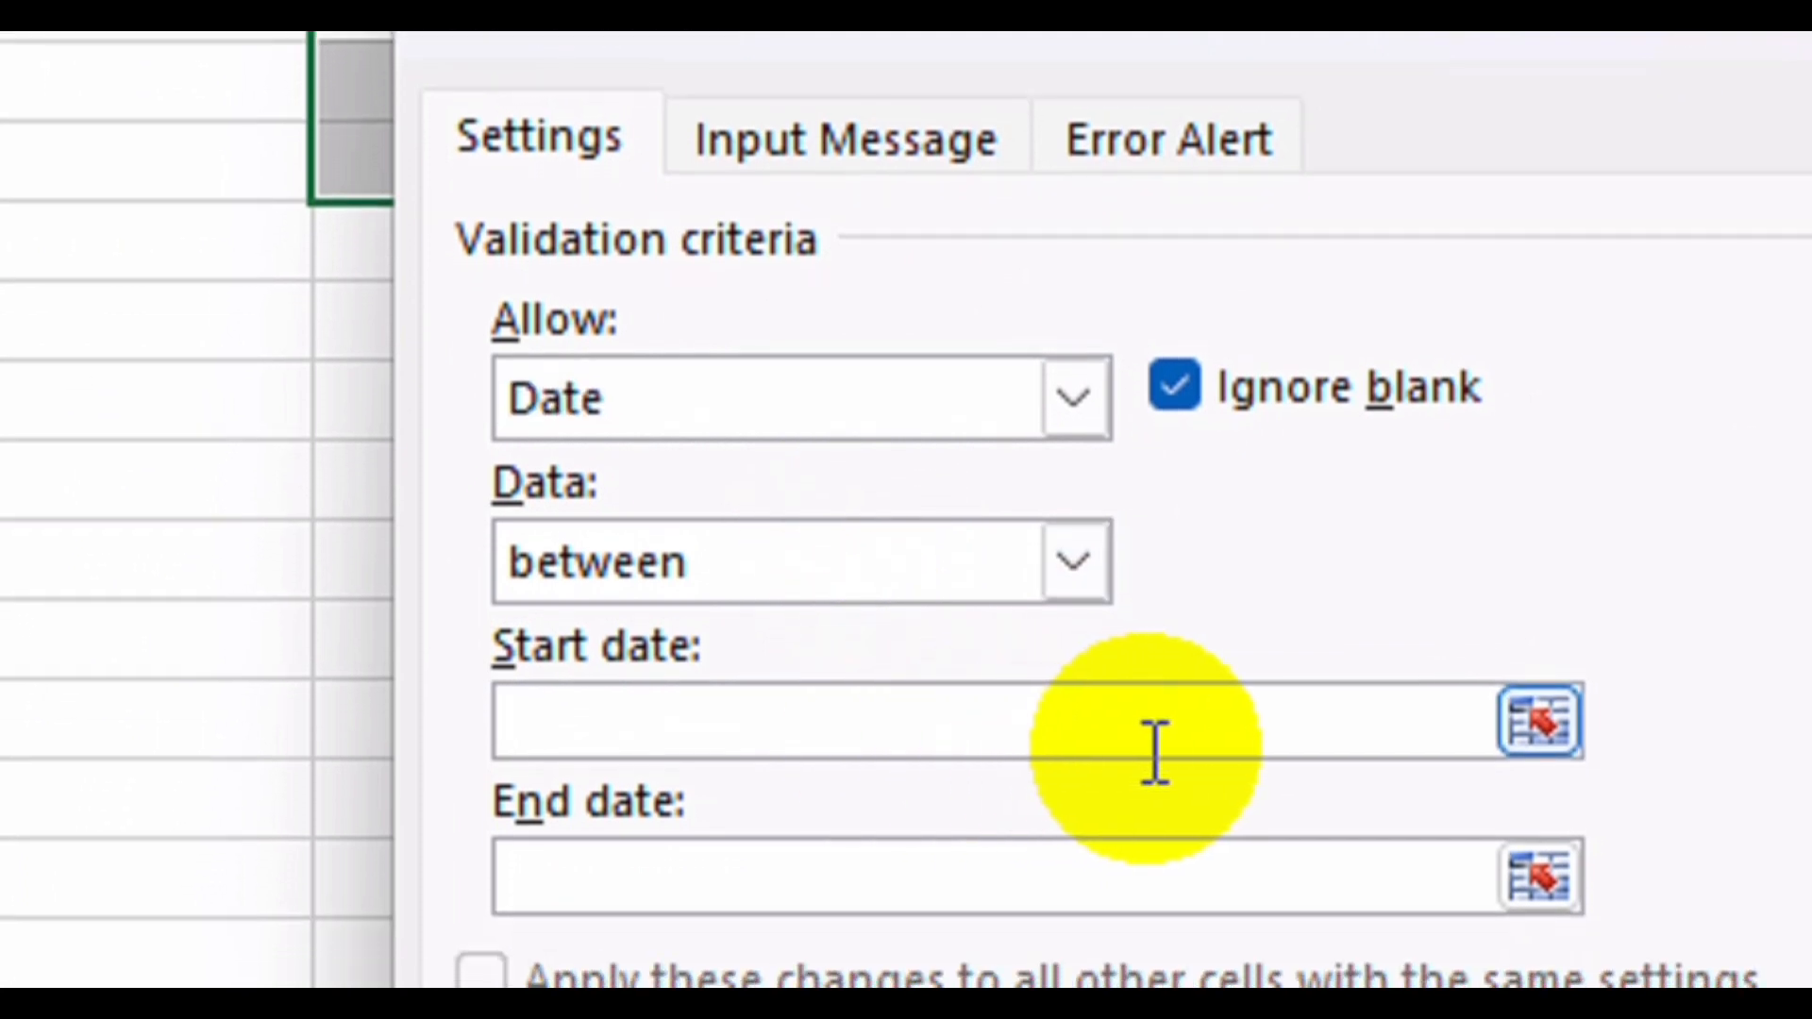
pyautogui.write('12/30/2024')
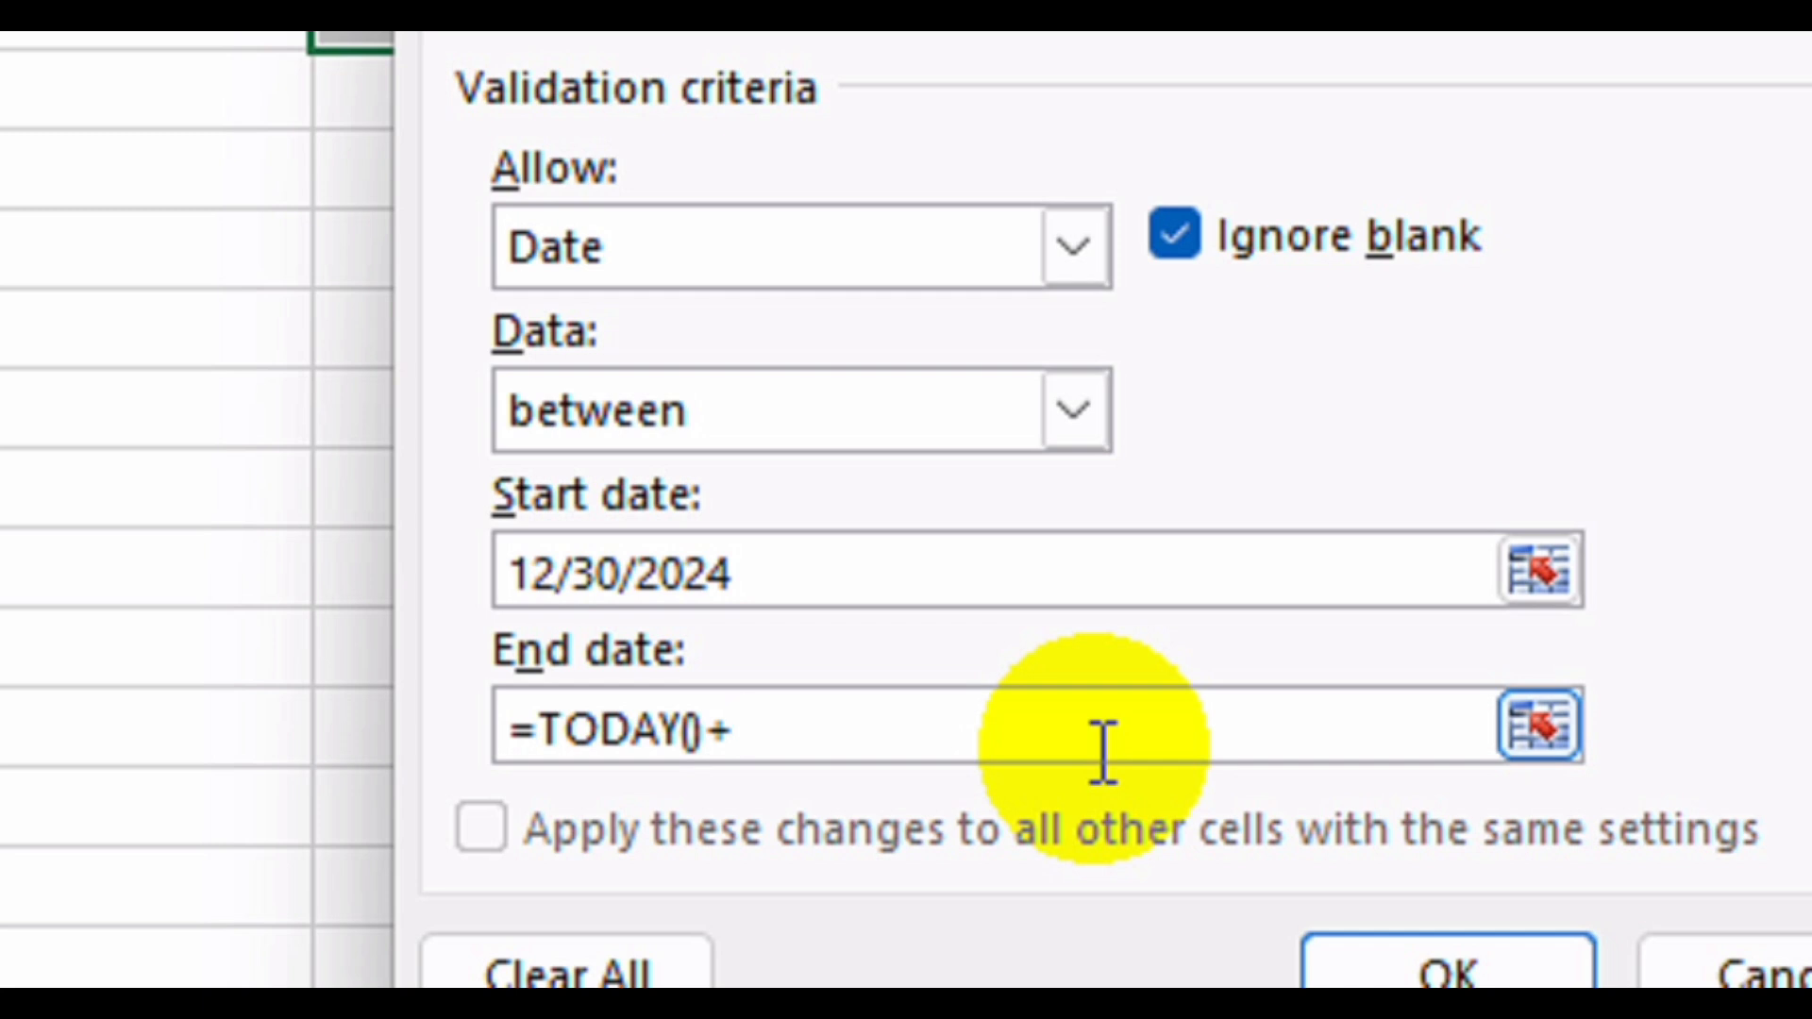
pyautogui.write('7')
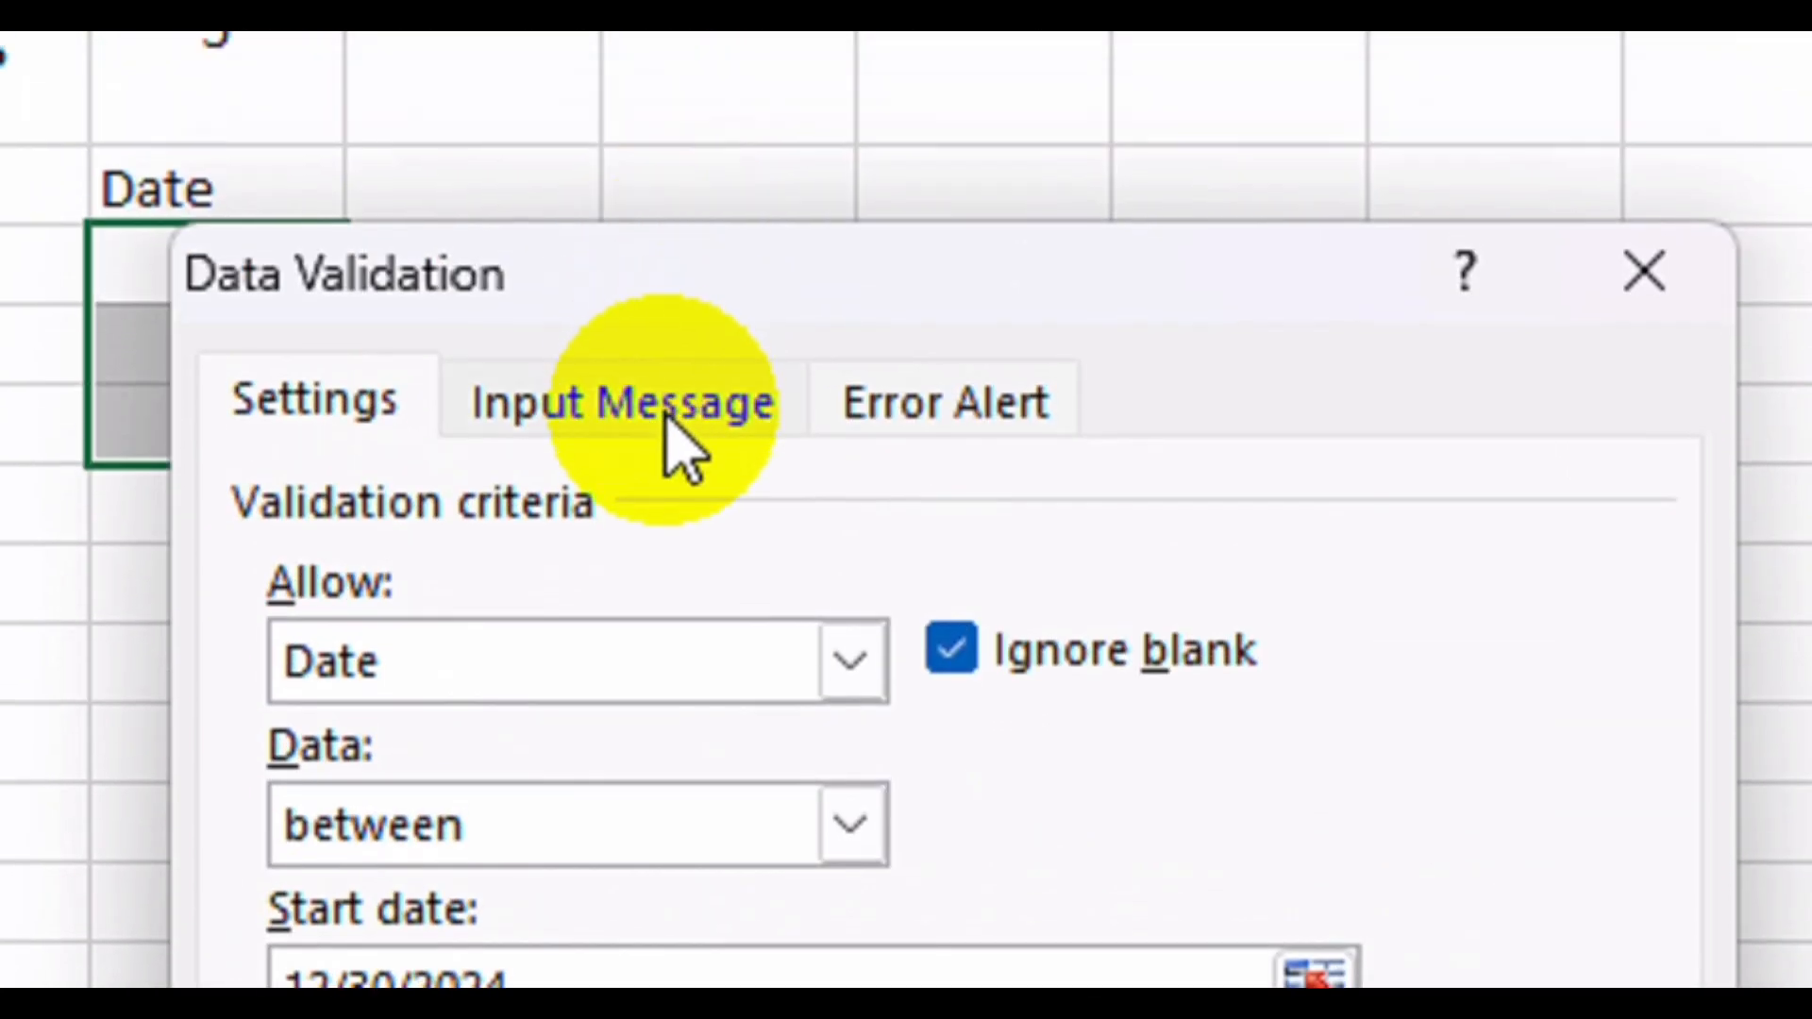
# Add an input message titled "date" with the text "all dates outside this range are rejected".
pyautogui.click(664, 409)
pyautogui.click(512, 752)
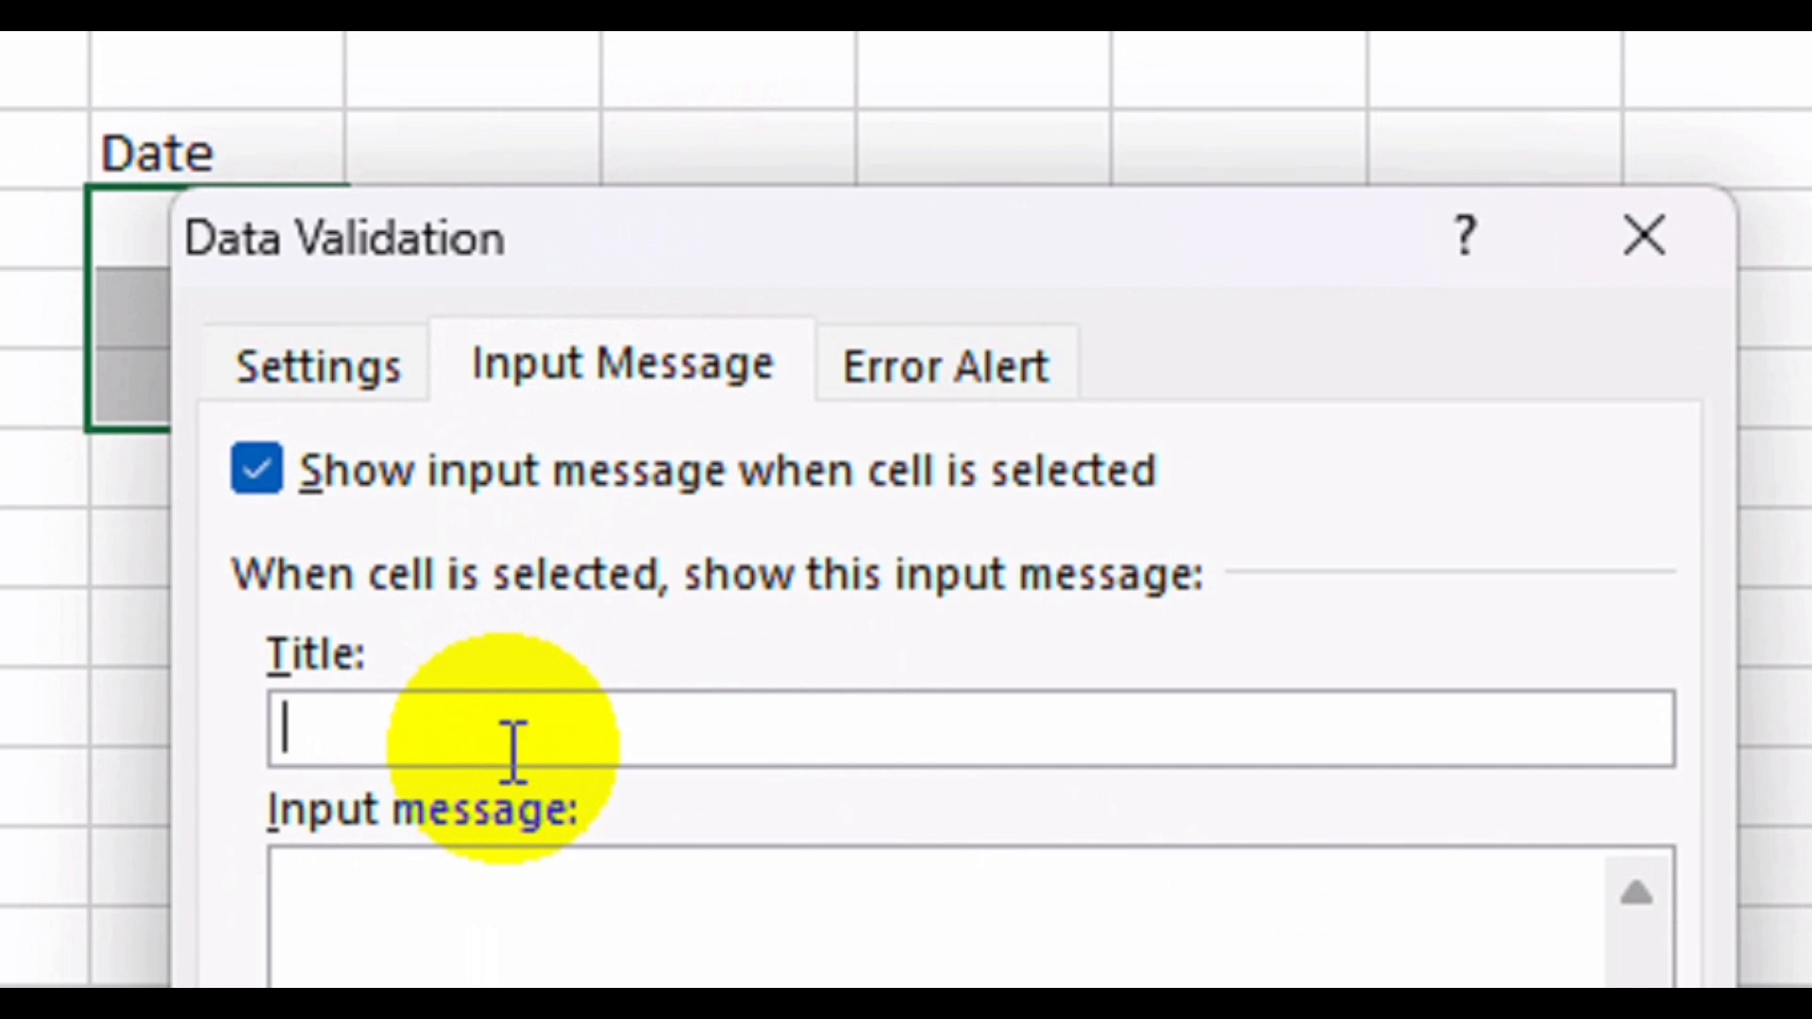
pyautogui.write('date')
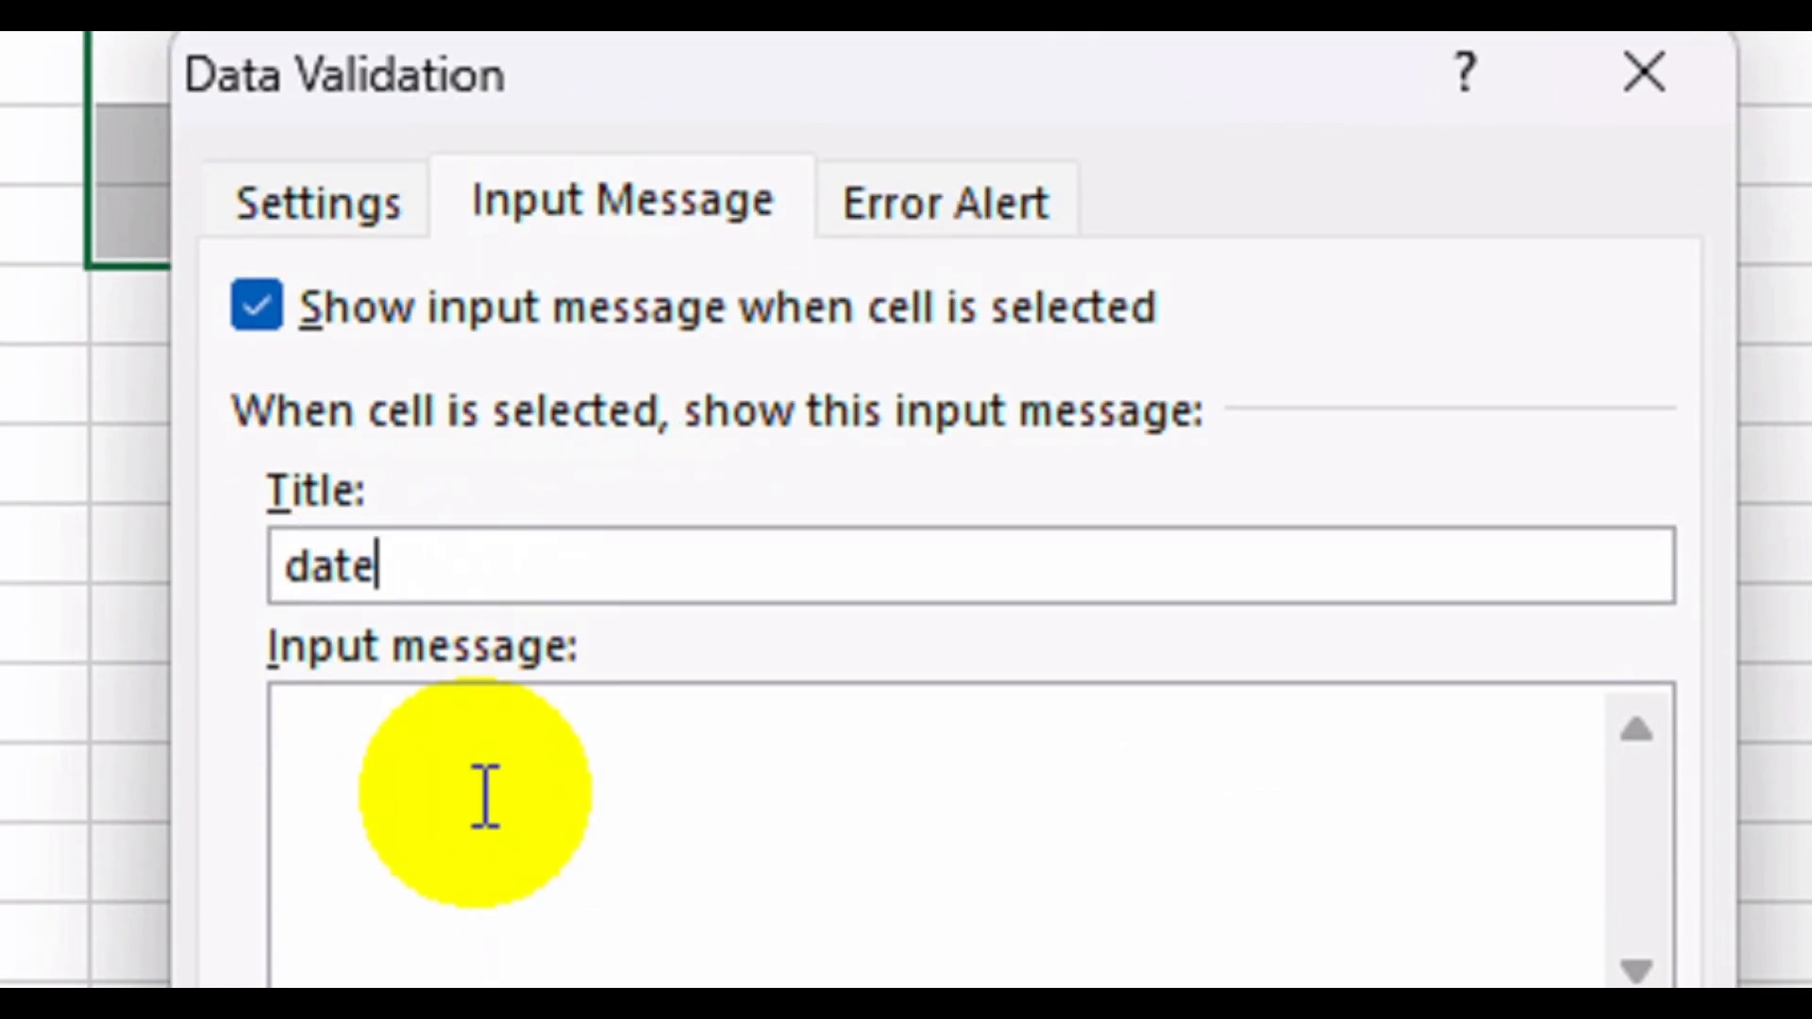
pyautogui.click(498, 932)
pyautogui.write('all dates')
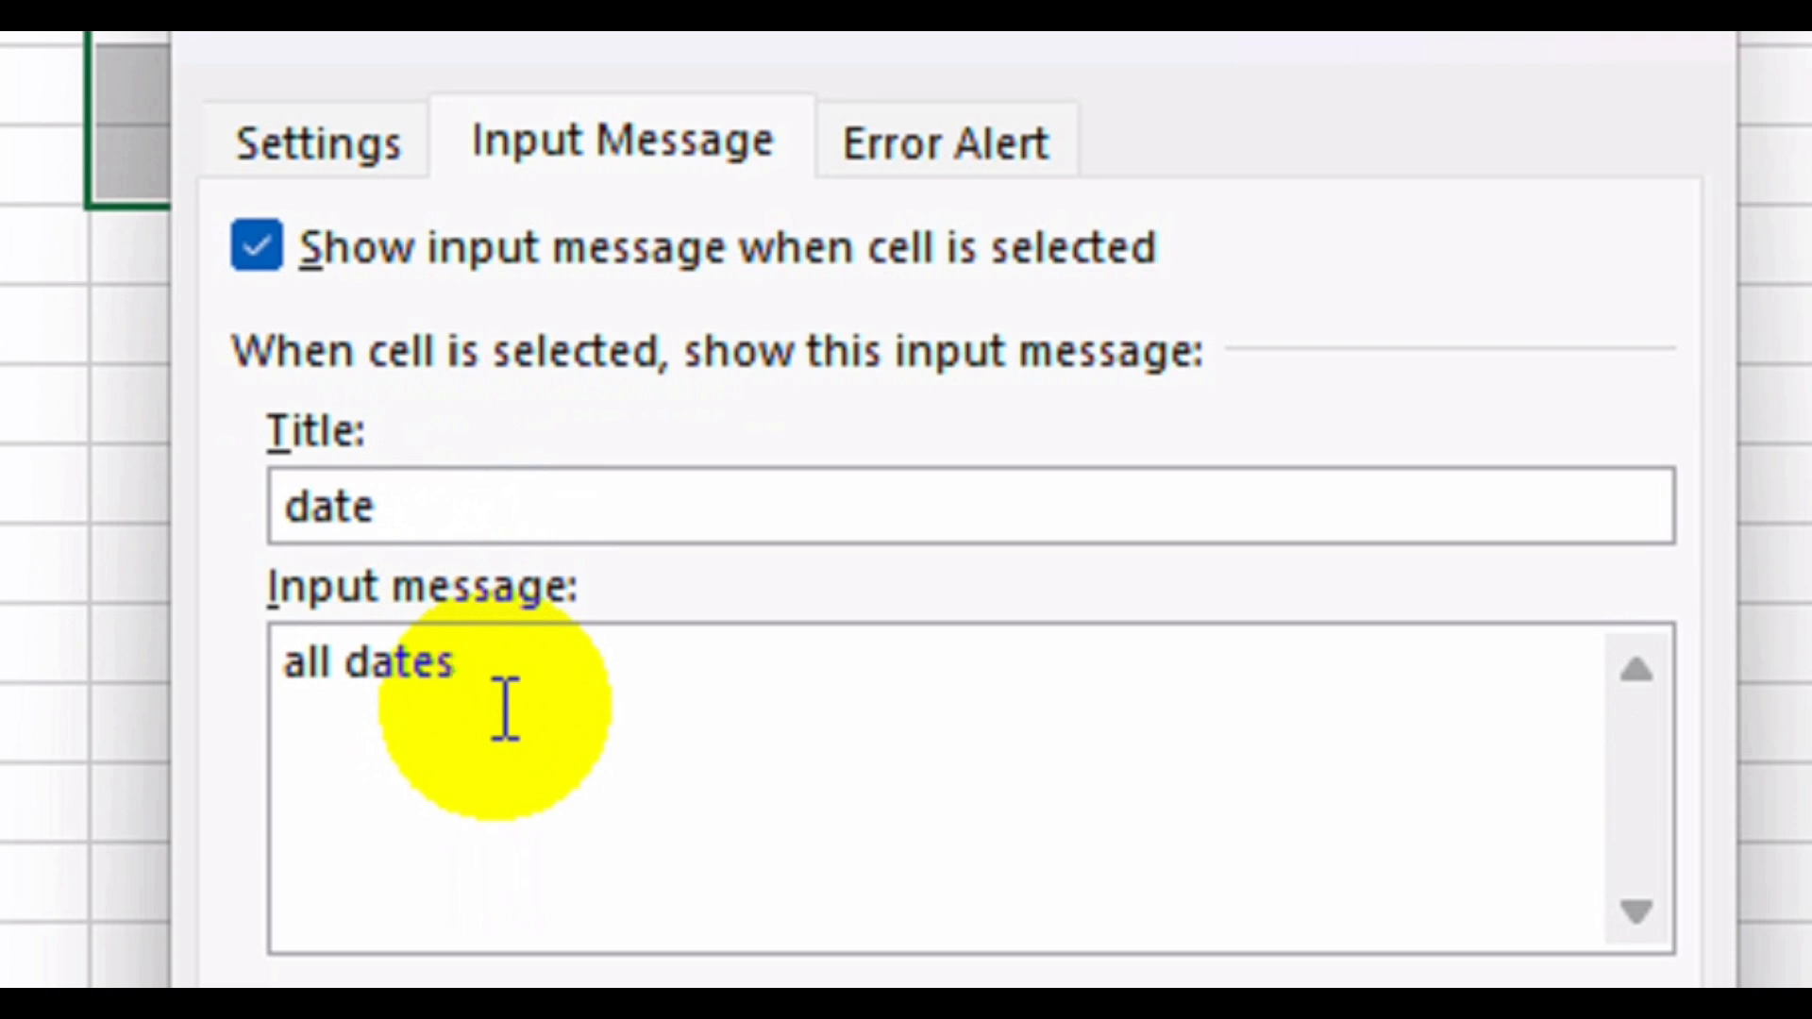
pyautogui.write(' outside the')
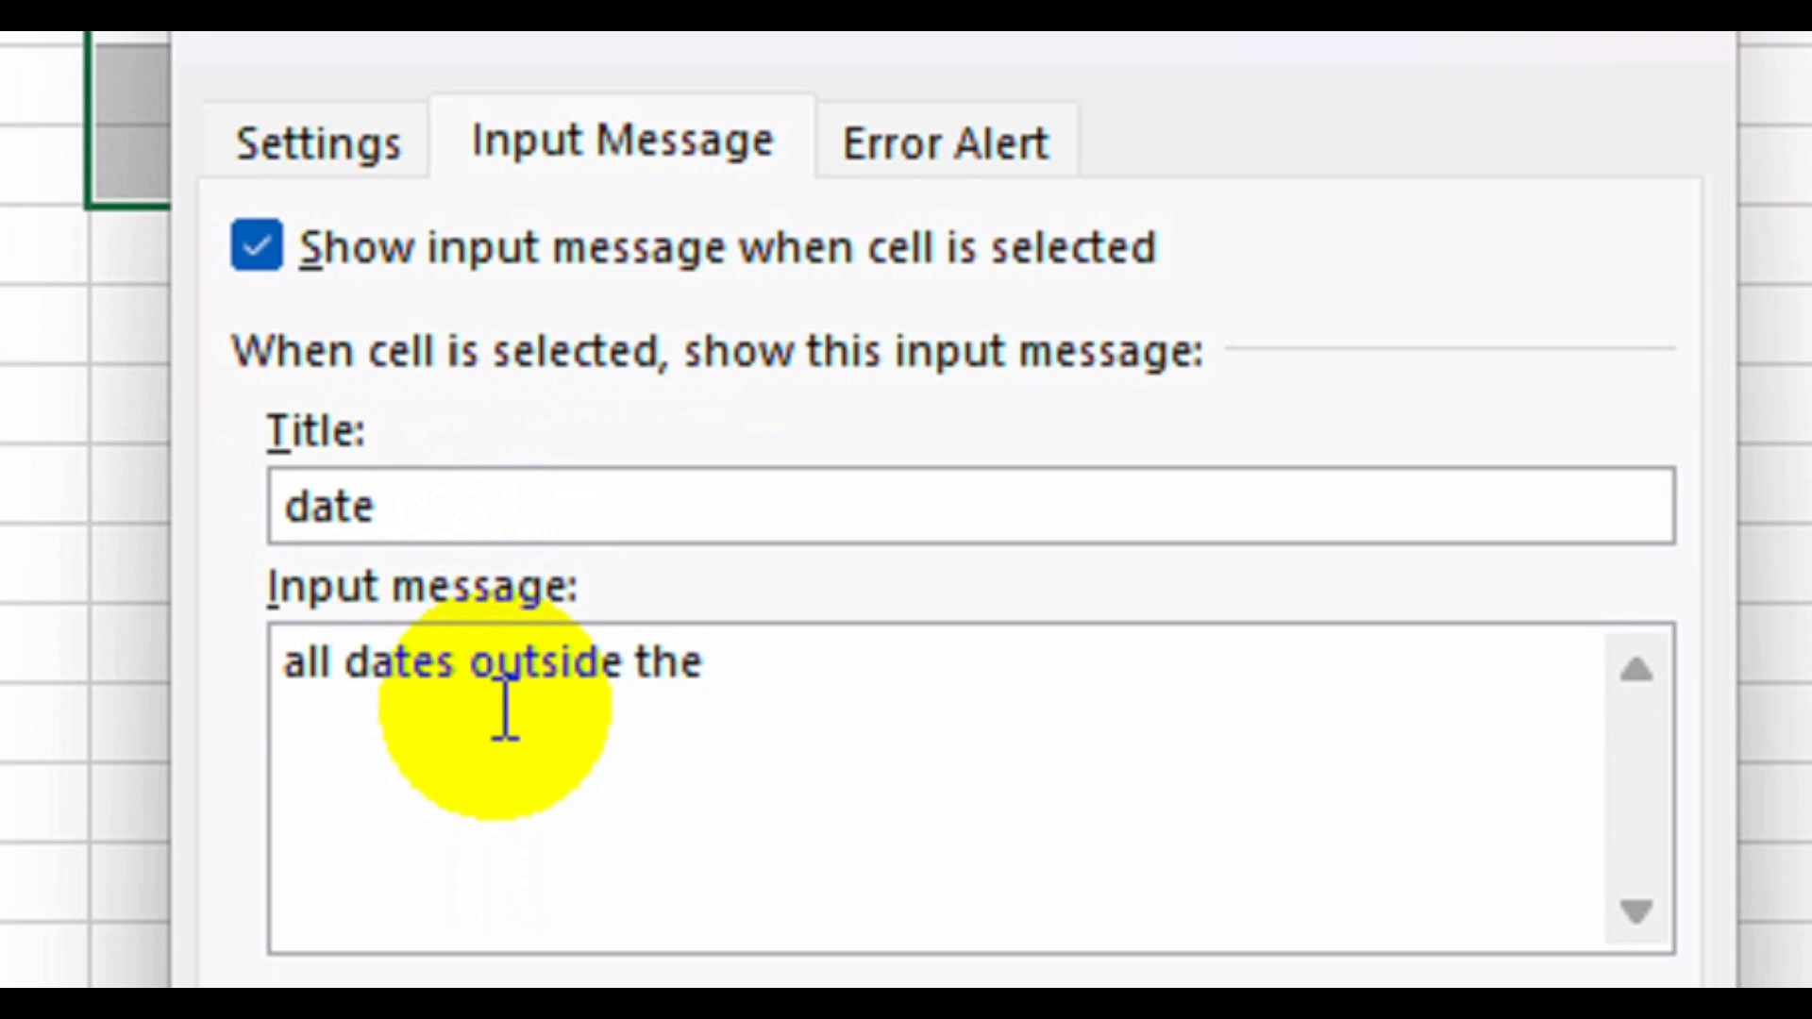
pyautogui.write('is rang')
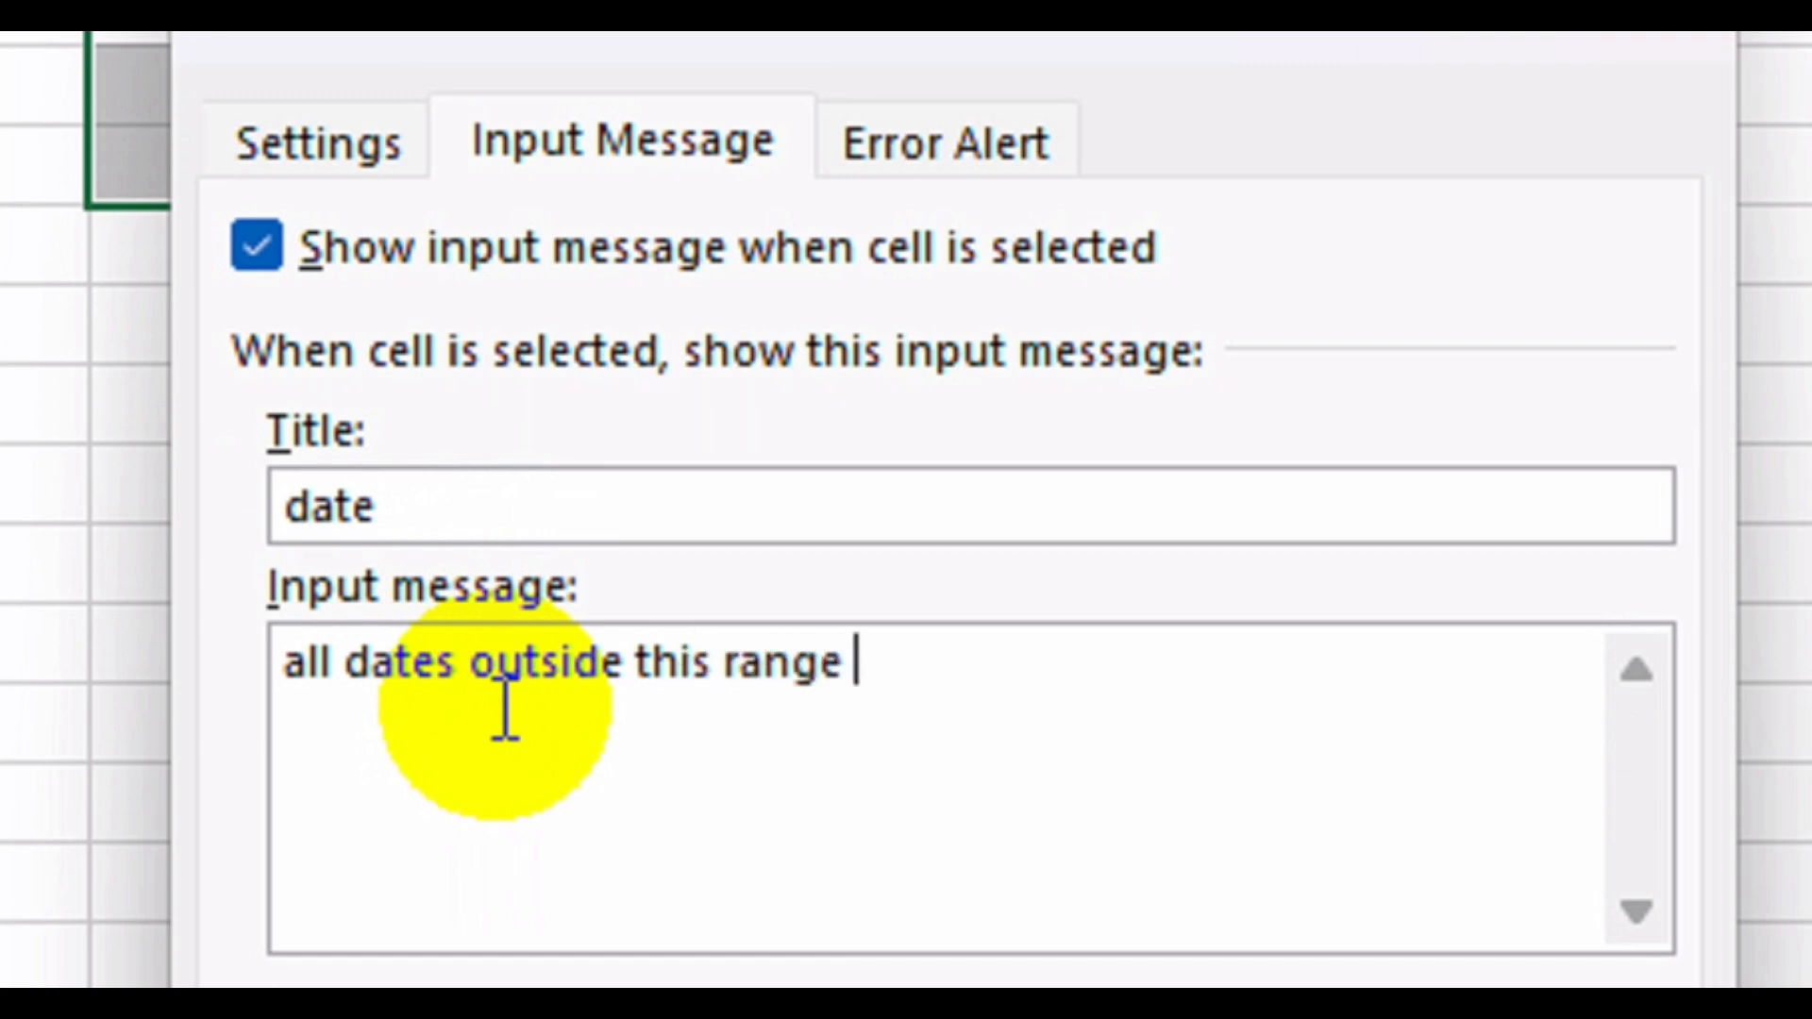
pyautogui.write('e are r')
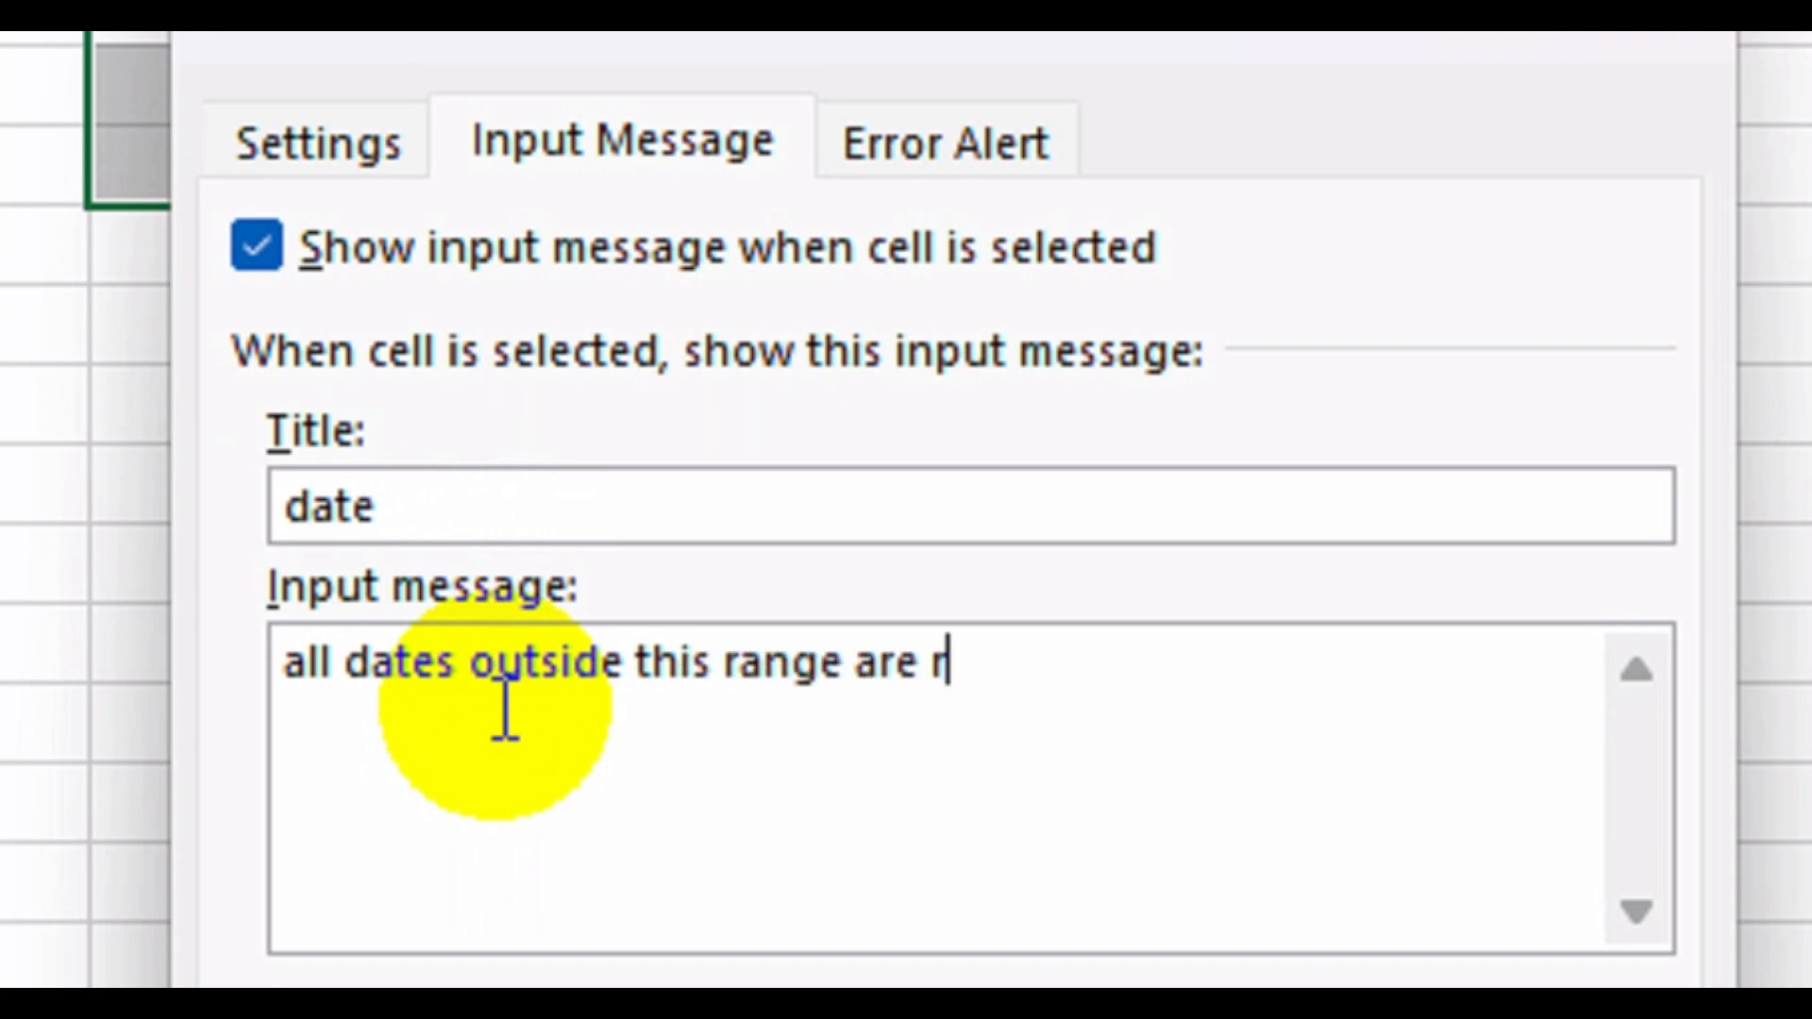
pyautogui.write('ejected')
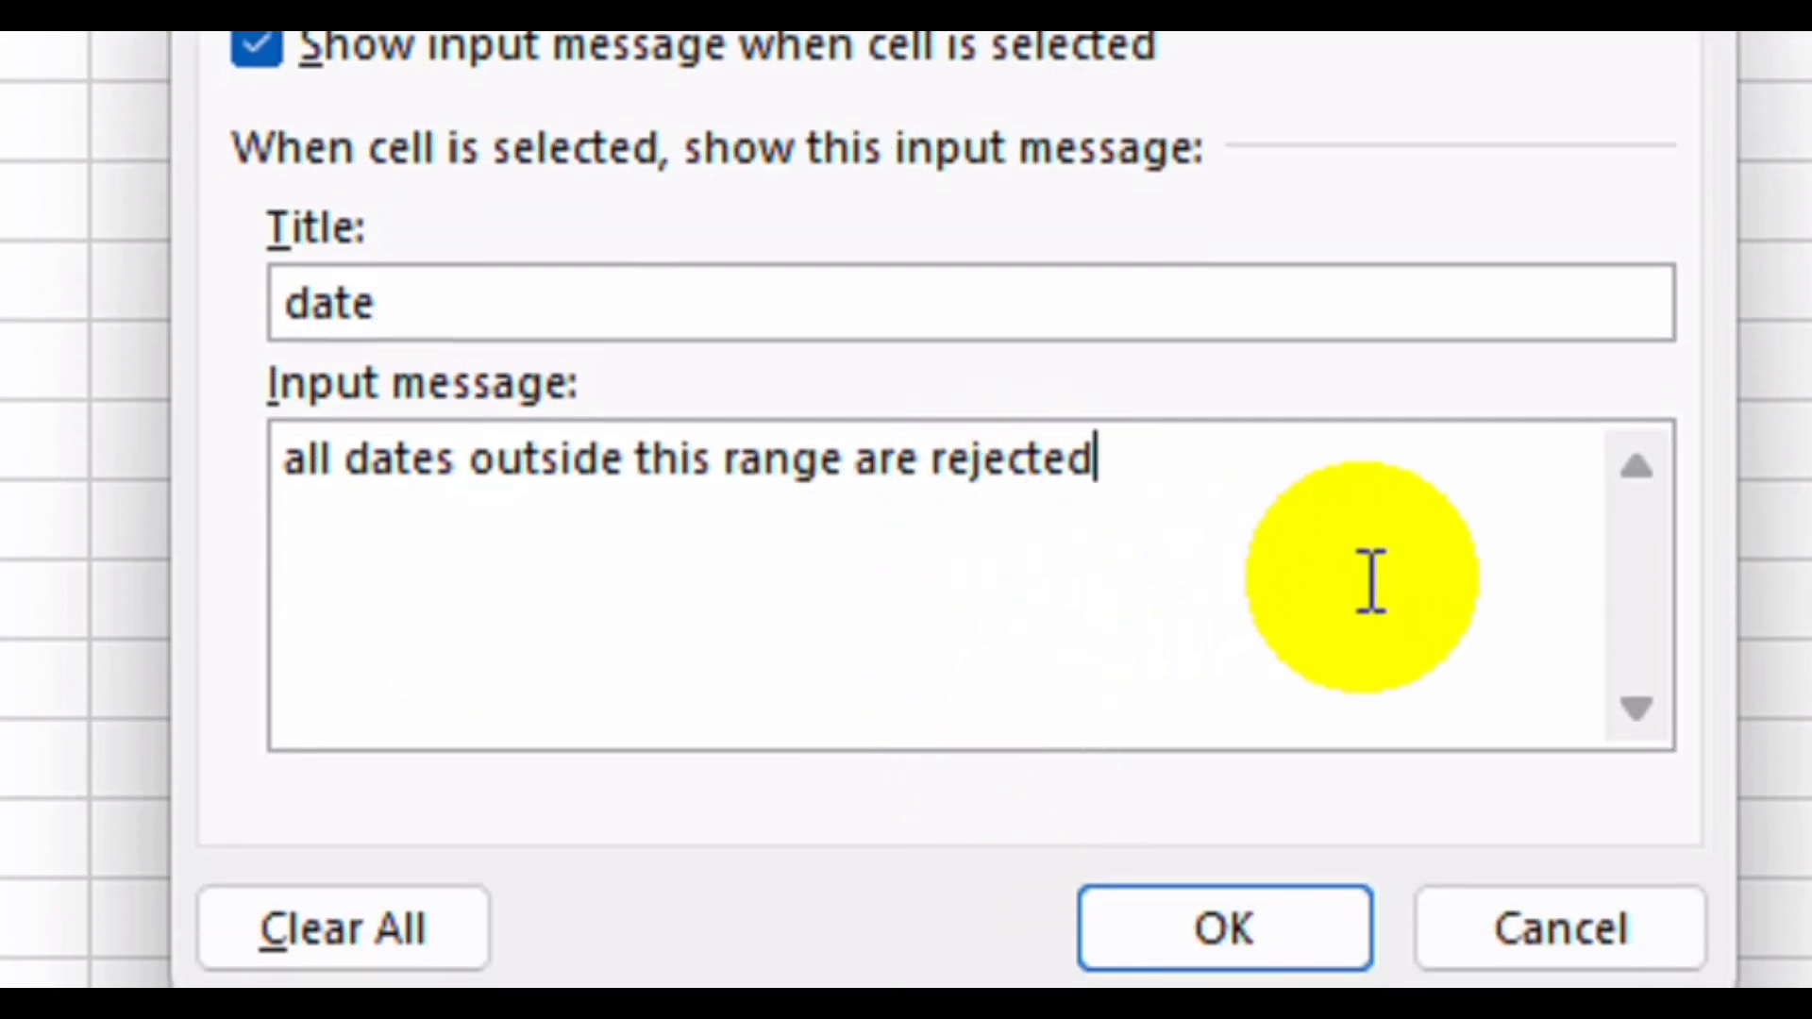
# Add a Stop error alert titled "date" with the message "The date shouldn't be more than 5 days from today" and apply the rule.
pyautogui.click(901, 248)
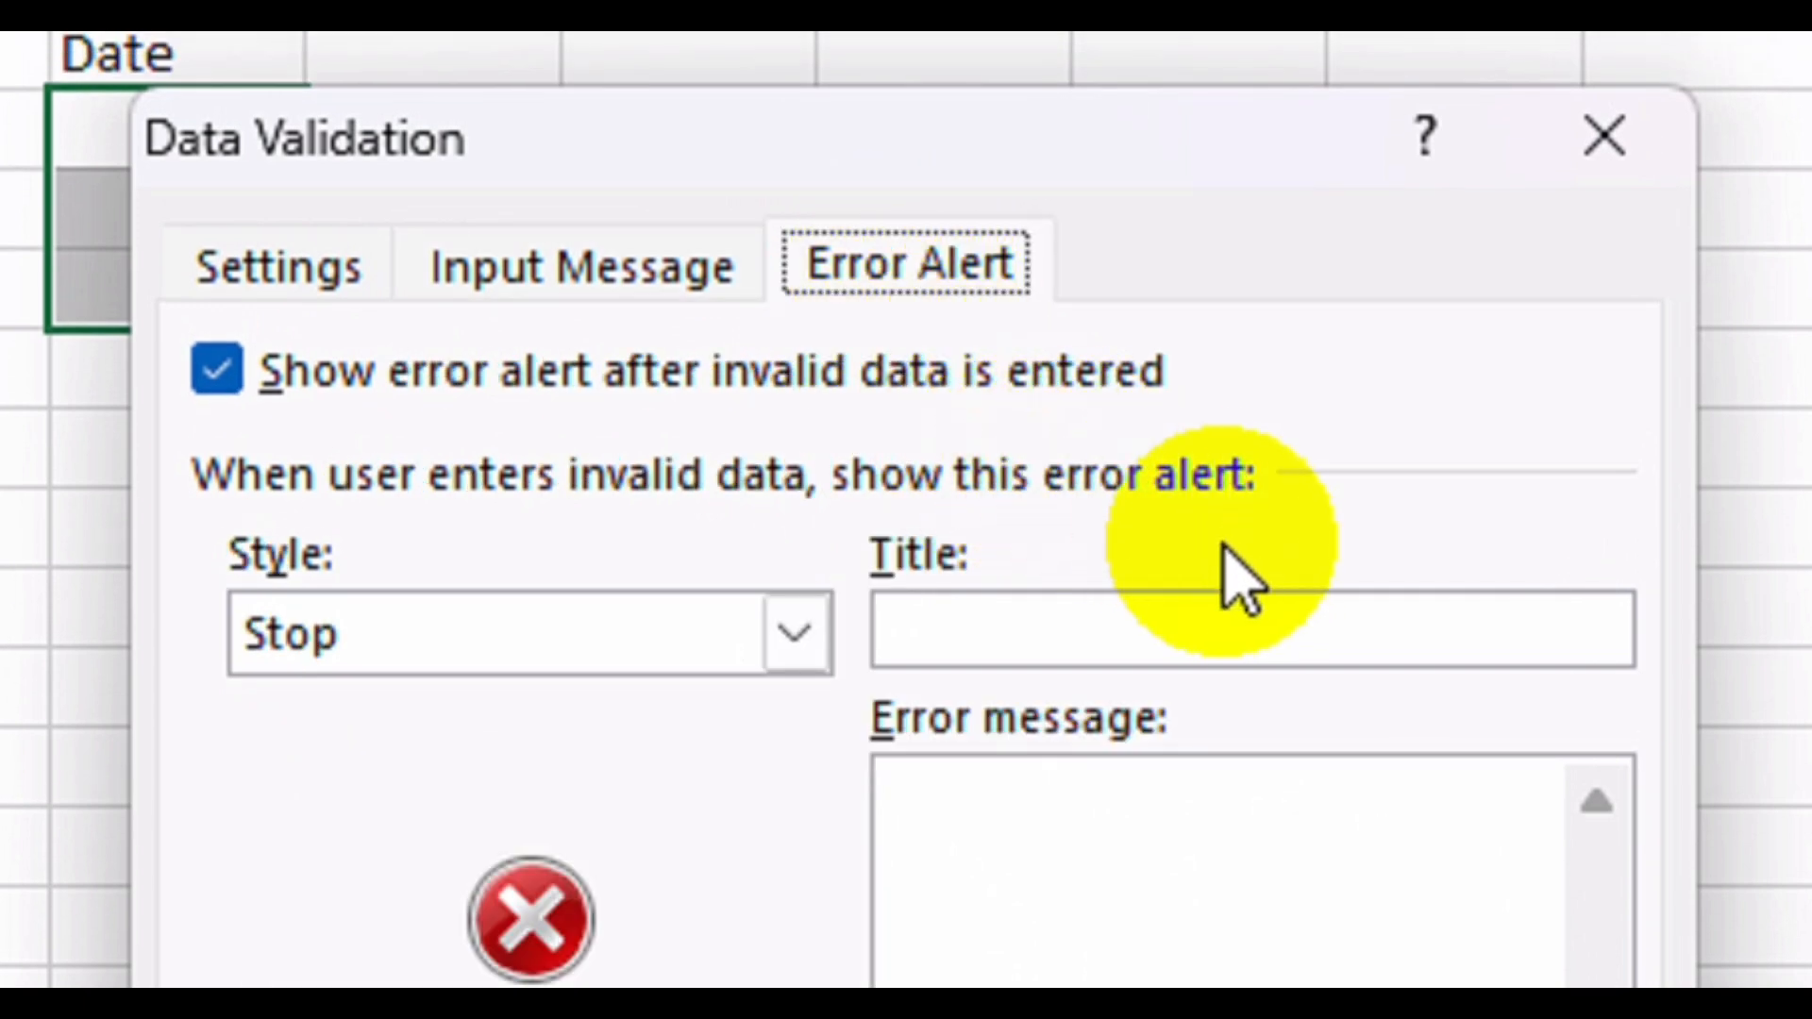
pyautogui.click(1222, 637)
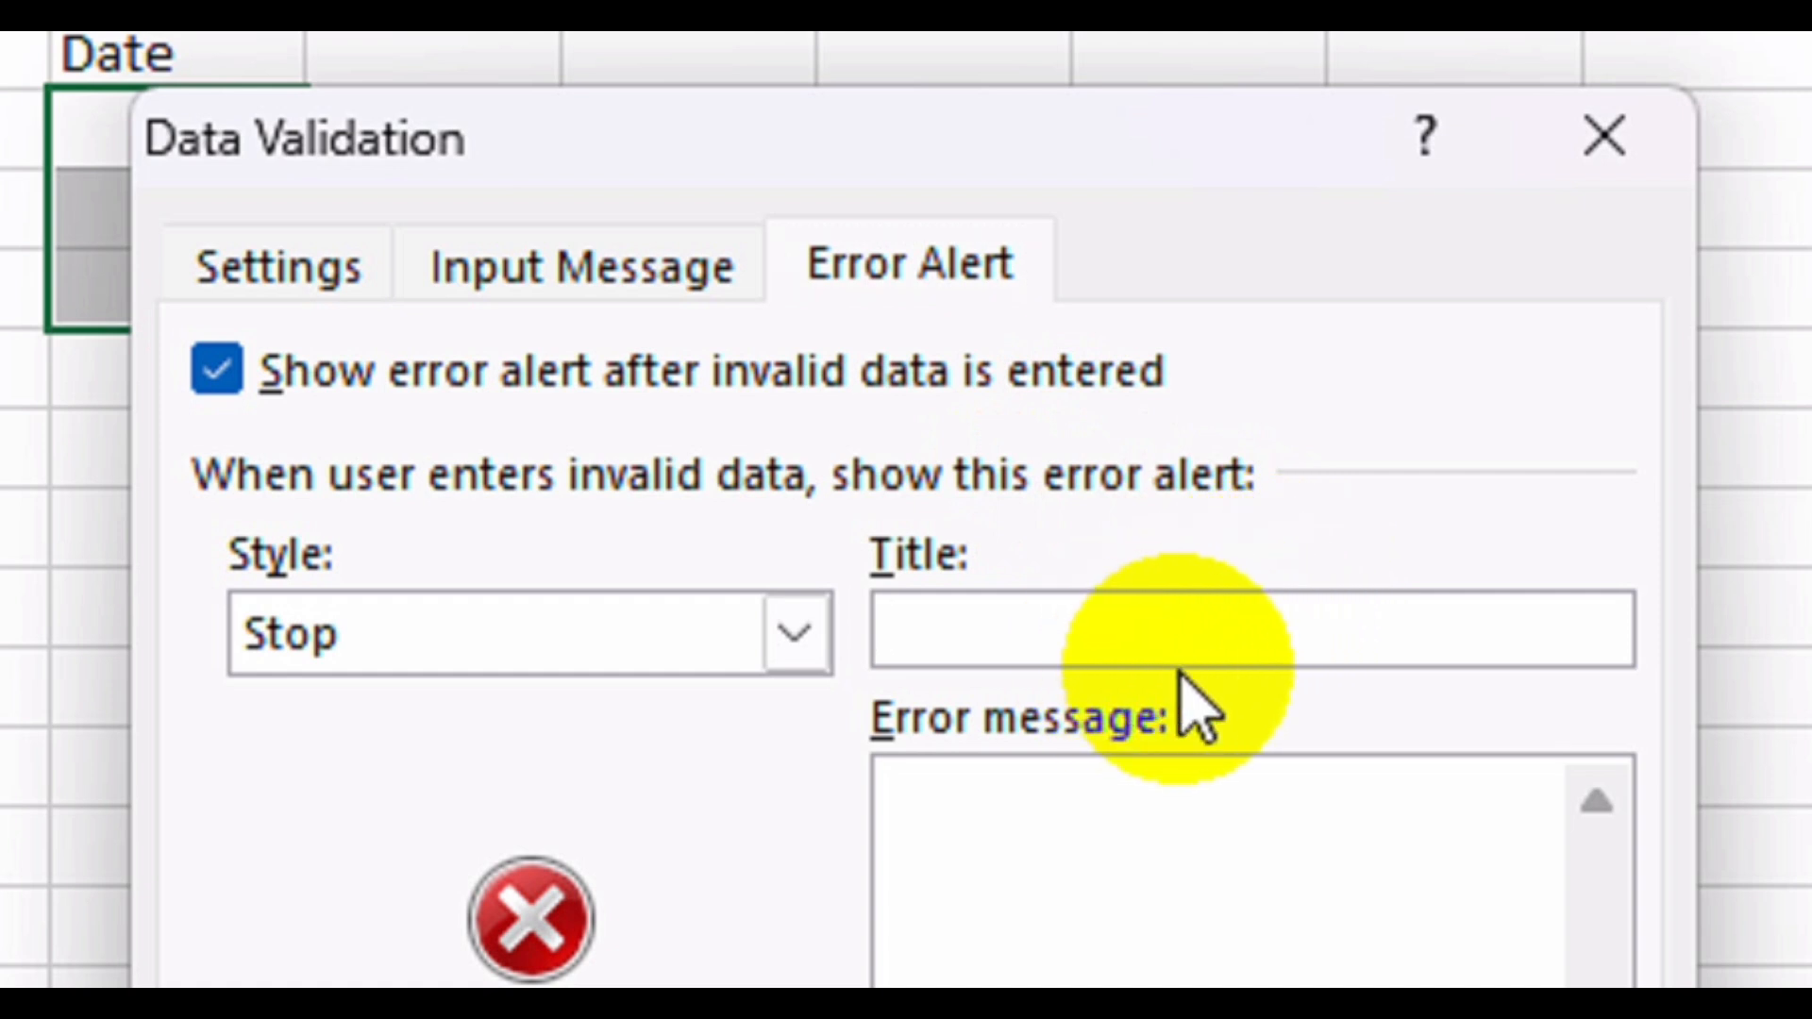
pyautogui.write('date')
pyautogui.click(1302, 826)
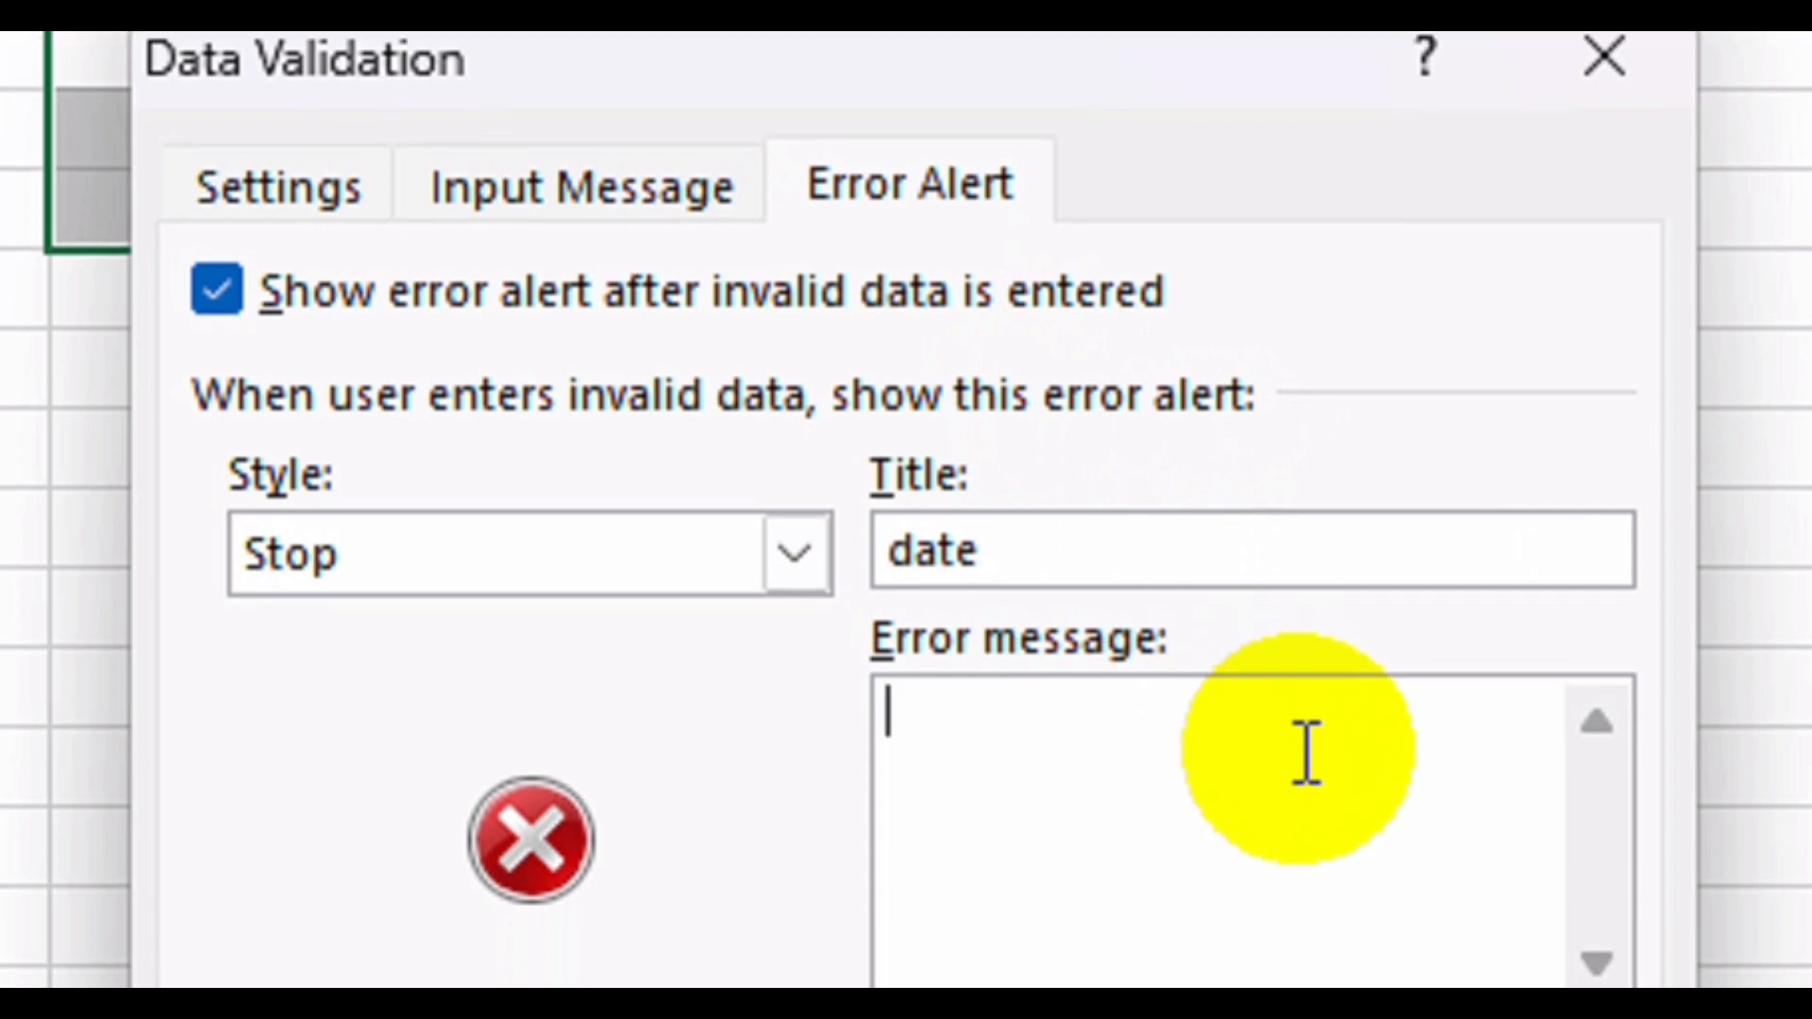
pyautogui.write("The date shouldn't be")
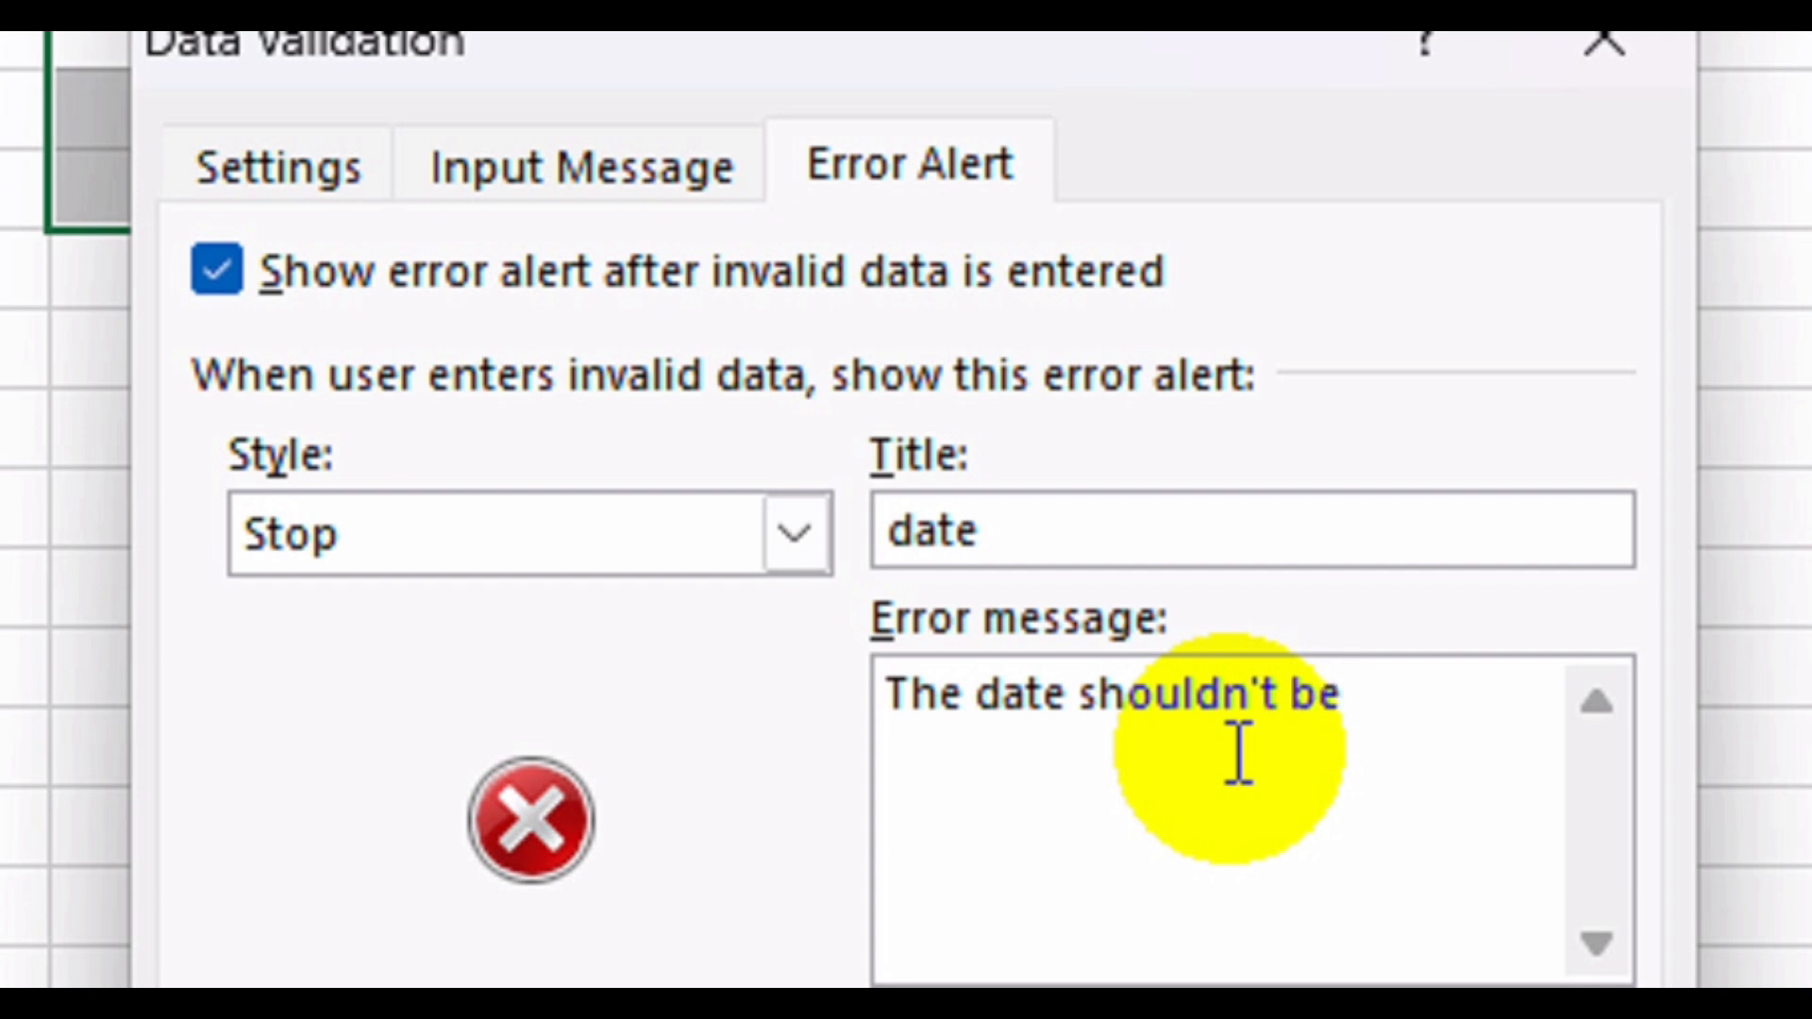
pyautogui.write(' more than 5 day')
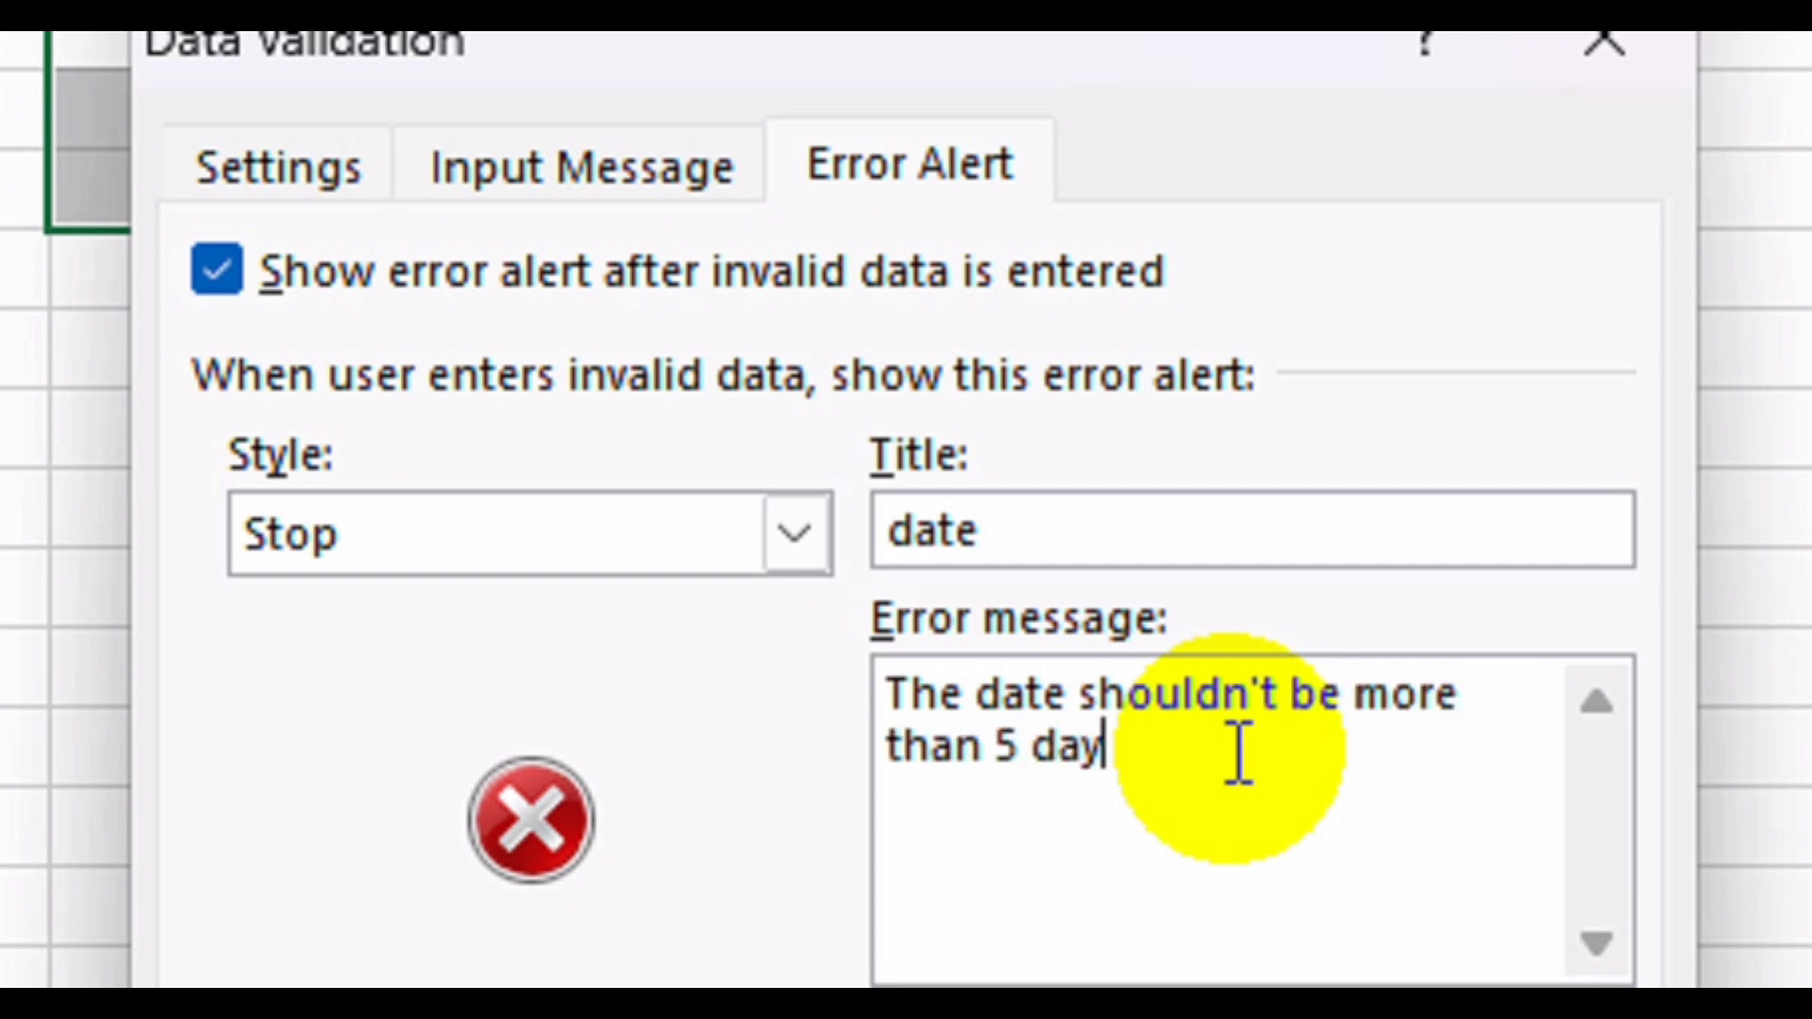
pyautogui.write('s from today')
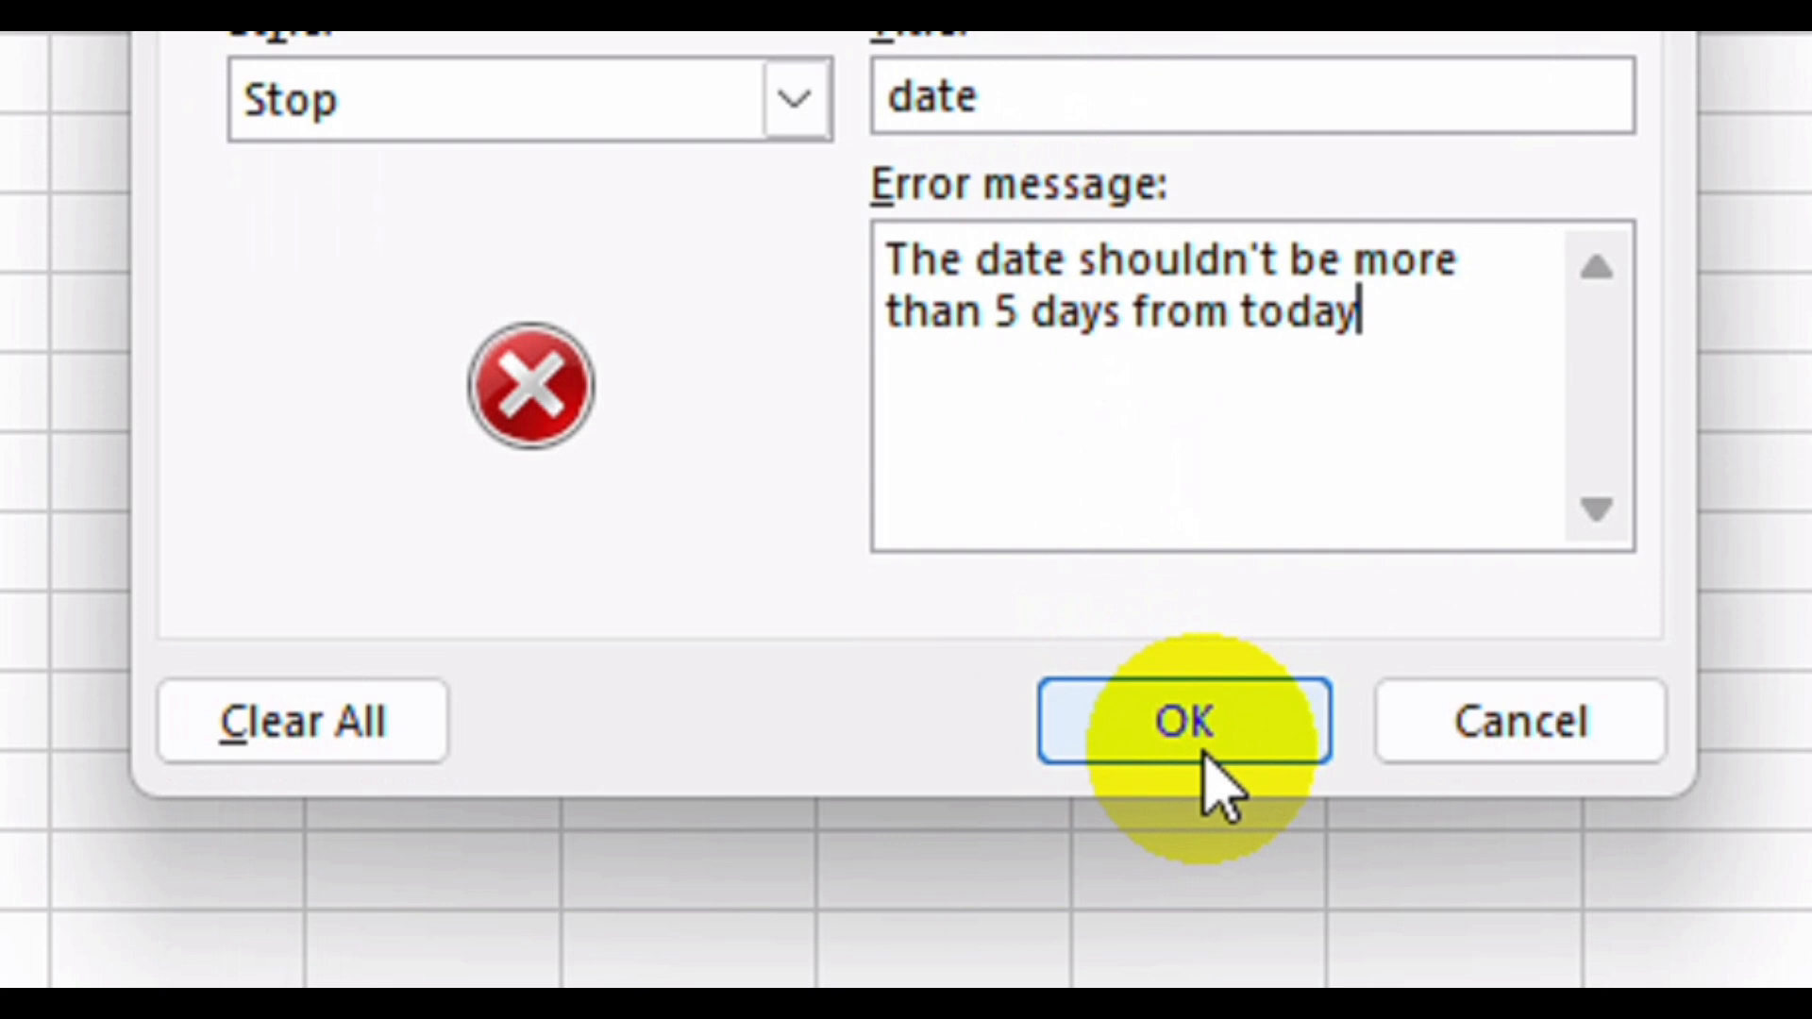
pyautogui.click(1218, 785)
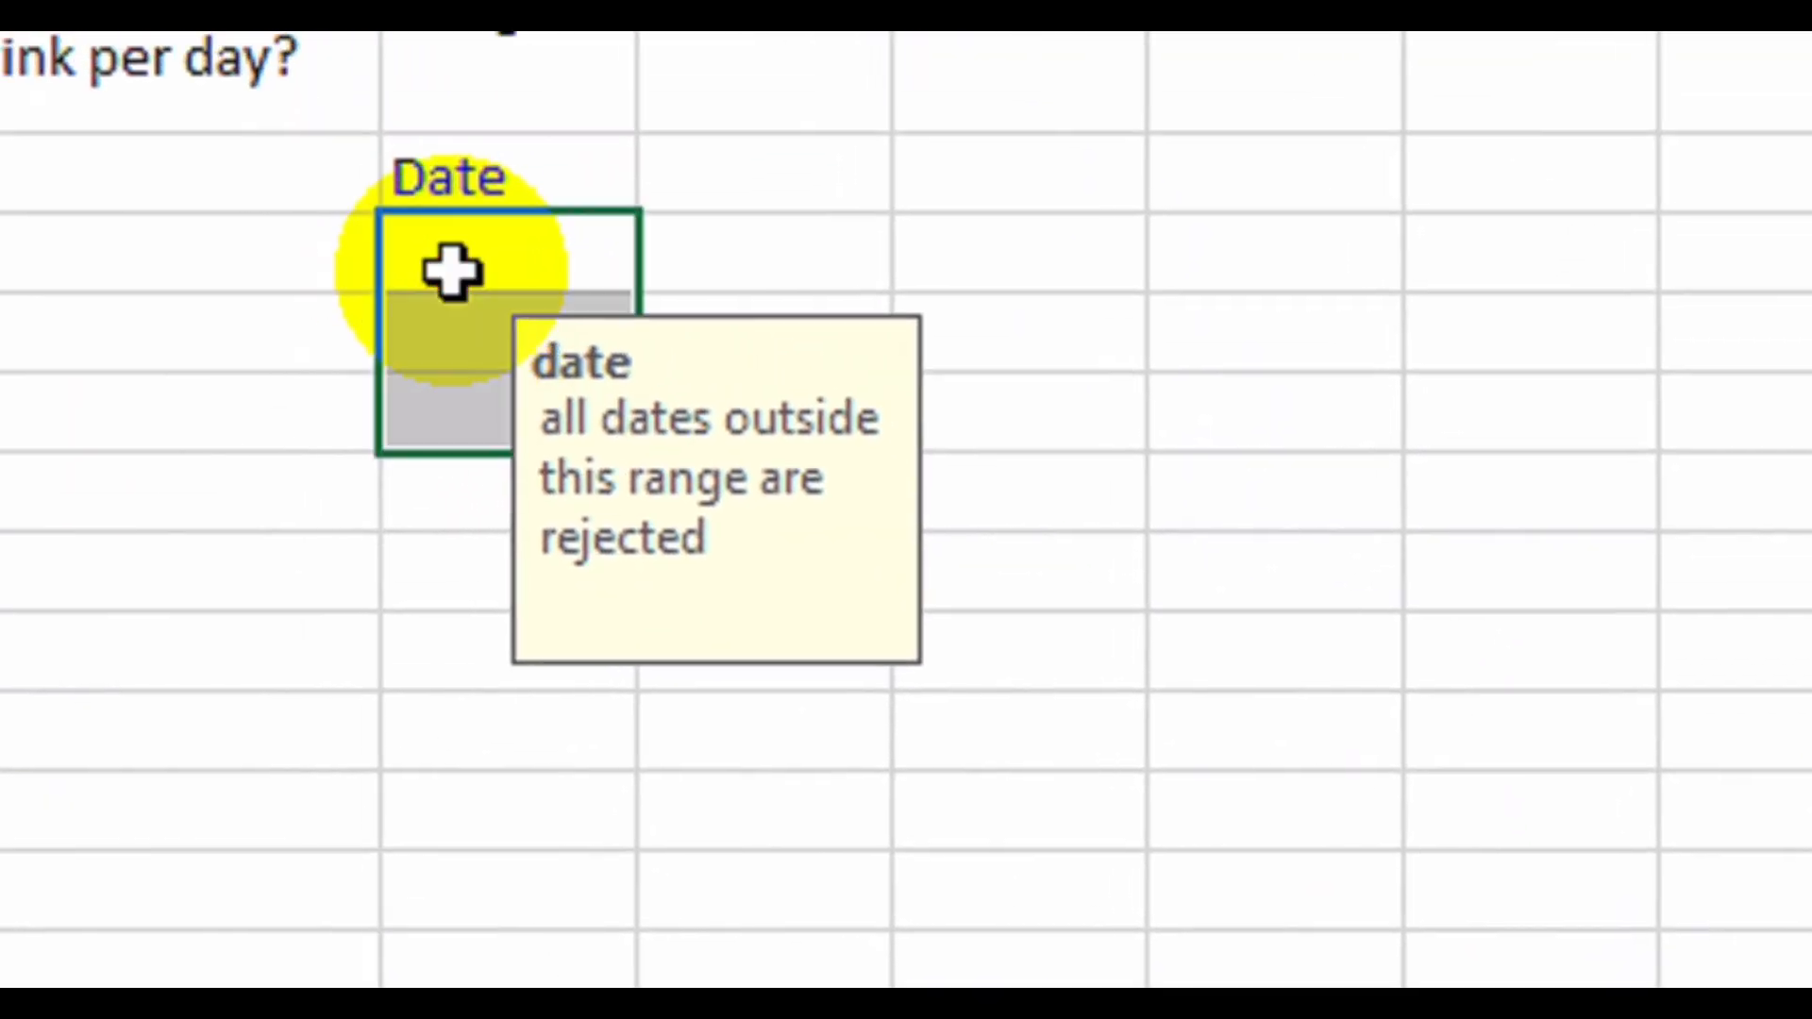
# Enter the date 12/30/2024 in the first cell below the Date heading to test the validation rule.
pyautogui.doubleClick(453, 272)
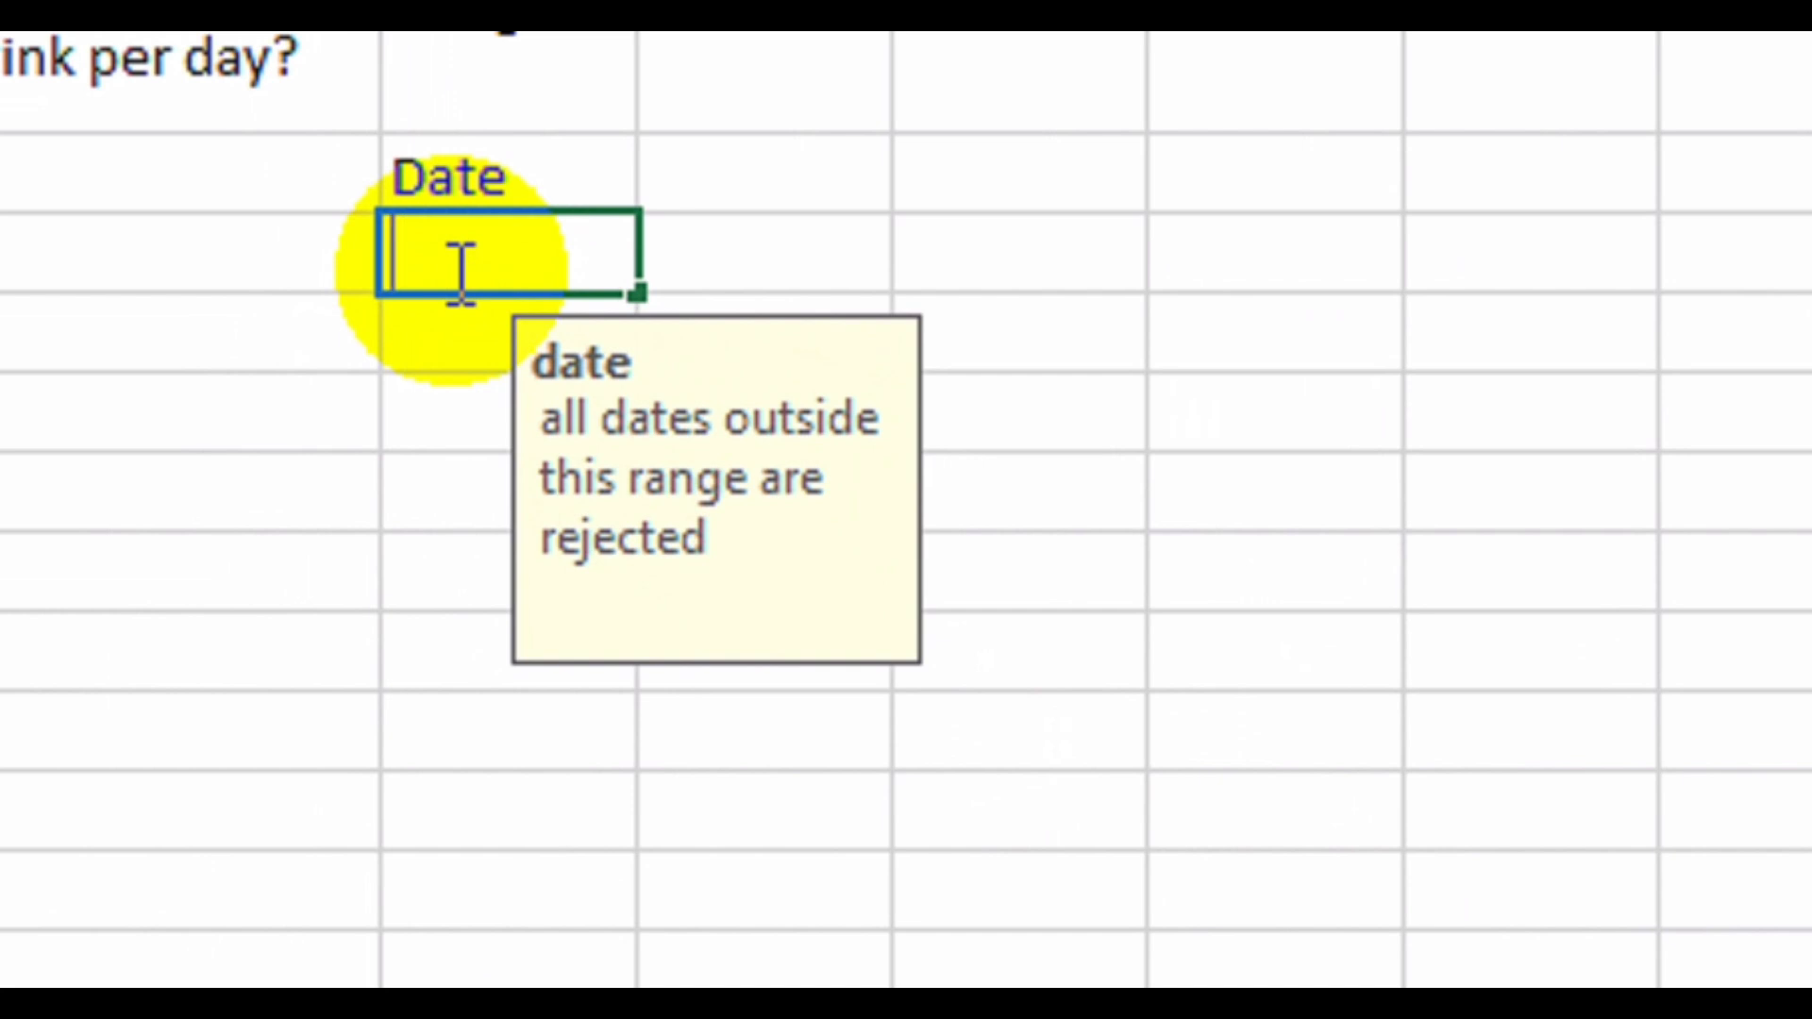
pyautogui.write('Date')
pyautogui.press('BackSpace')
pyautogui.press('BackSpace')
pyautogui.press('BackSpace')
pyautogui.write('12/30/2024')
pyautogui.press('Return')
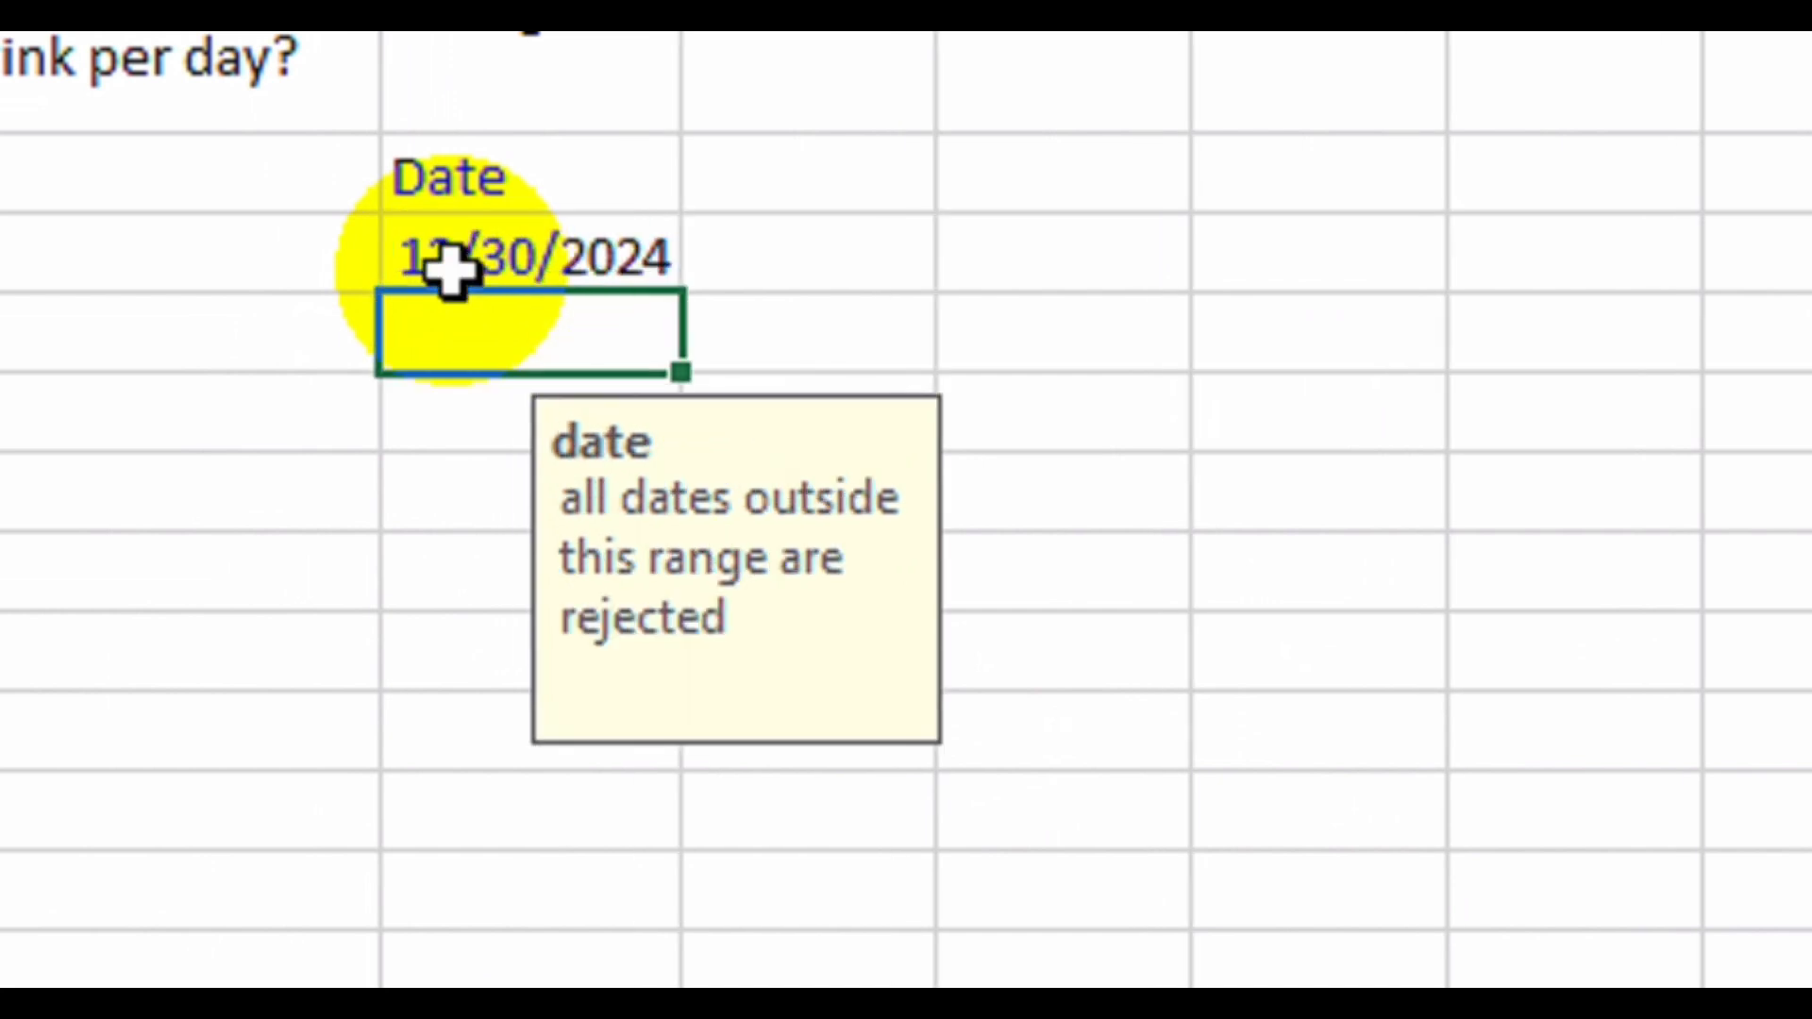
# Try changing the year of the date in cell C4 to 2025, and choose to retry the entry.
pyautogui.doubleClick(498, 271)
pyautogui.click(659, 268)
pyautogui.press('Right')
pyautogui.press('BackSpace')
pyautogui.write('5')
pyautogui.press('Return')
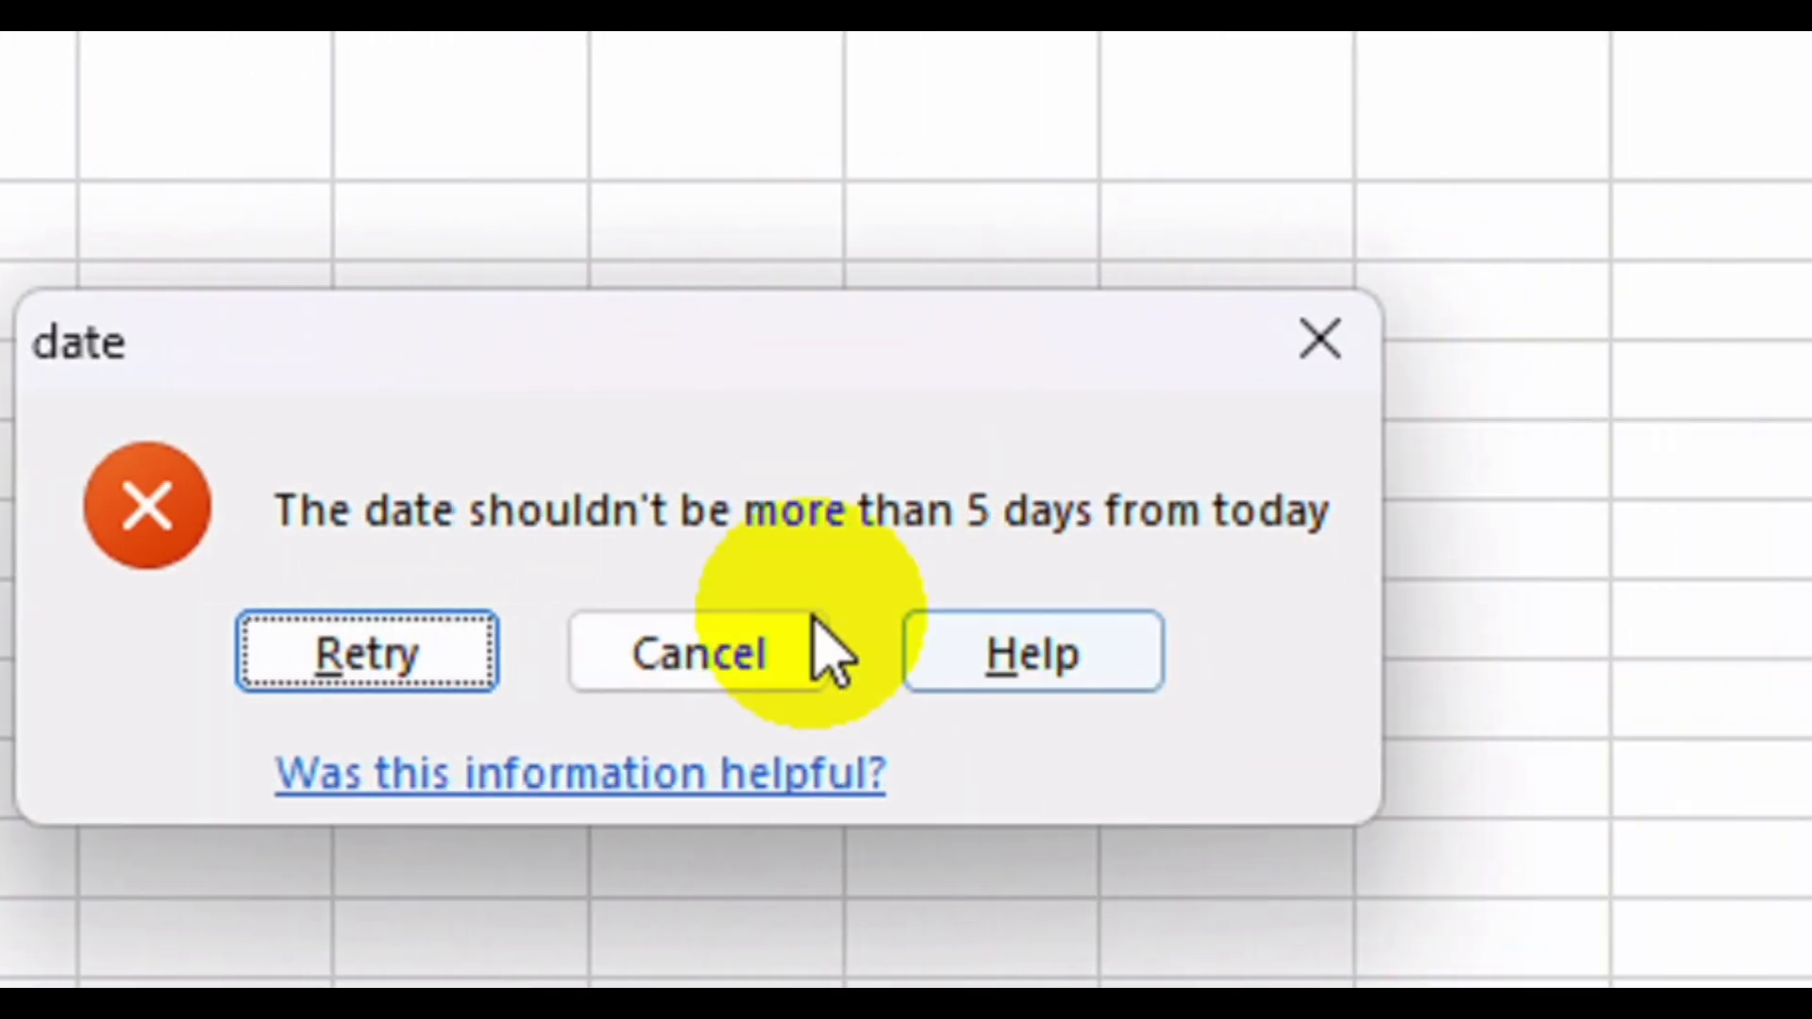
pyautogui.click(371, 658)
# Correct the date in cell C4 to 1/4/2025 by changing its month and day.
pyautogui.click(330, 304)
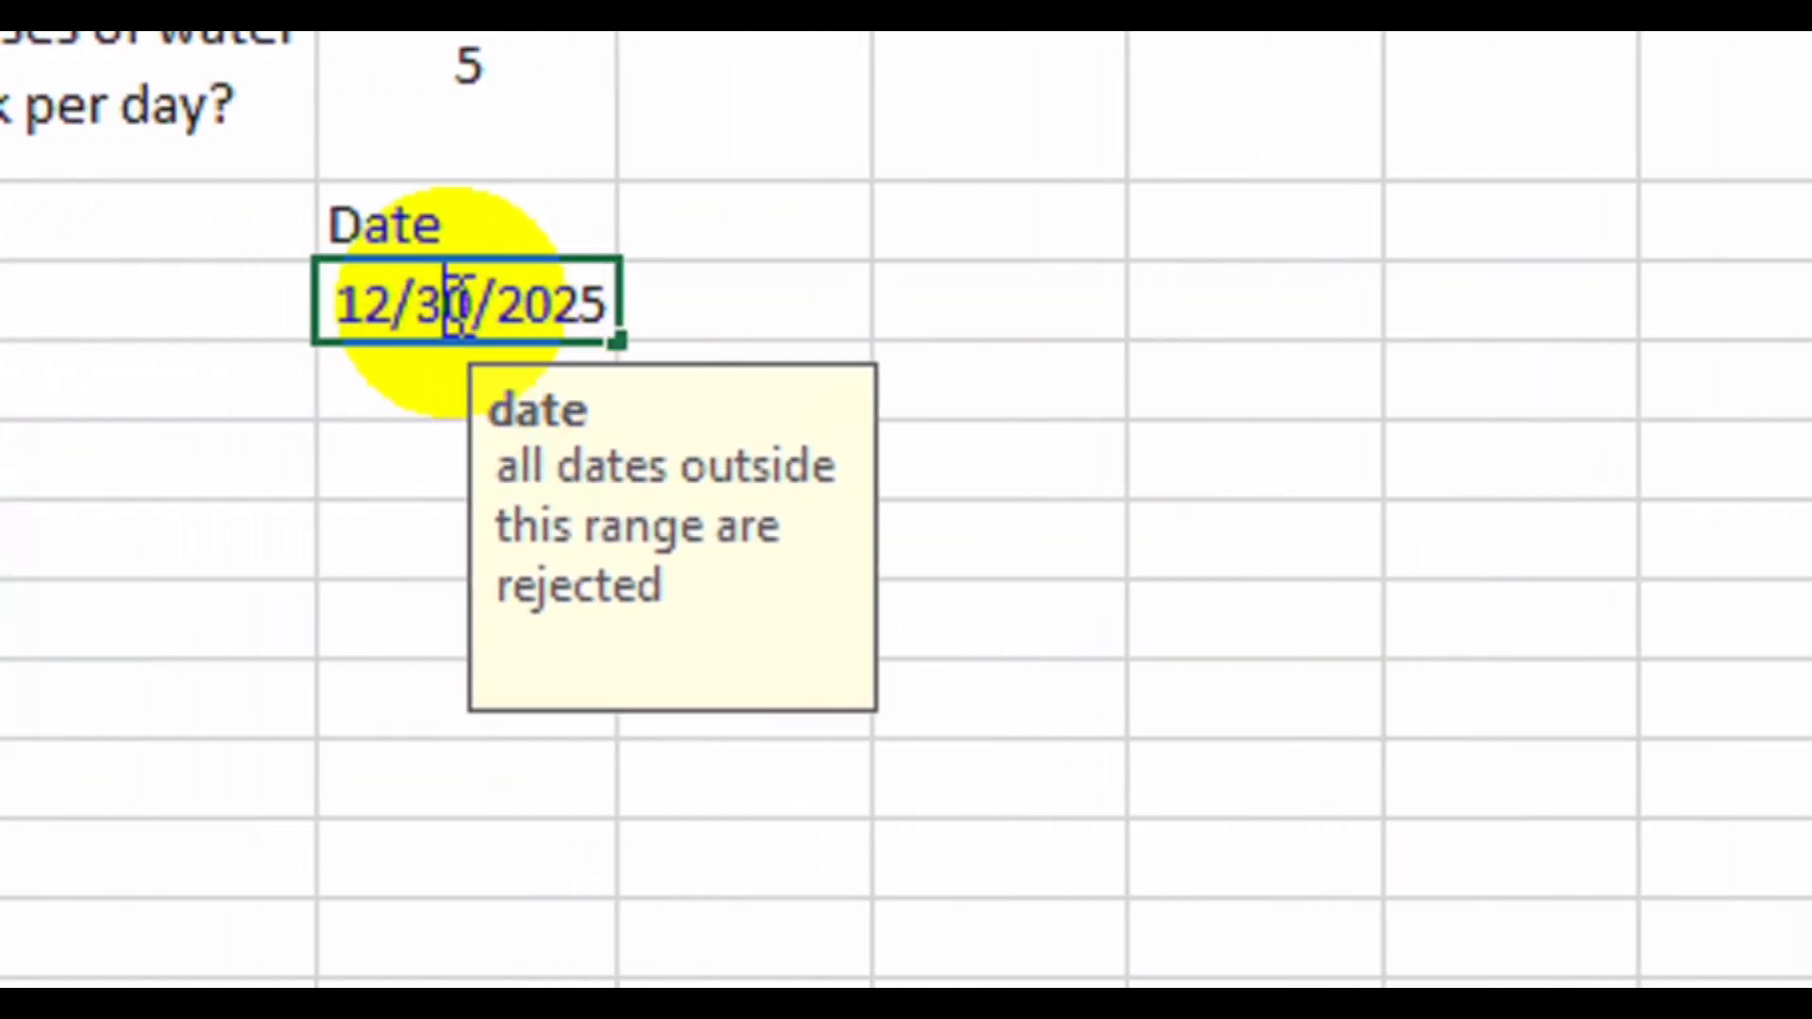
pyautogui.click(394, 304)
pyautogui.press('BackSpace')
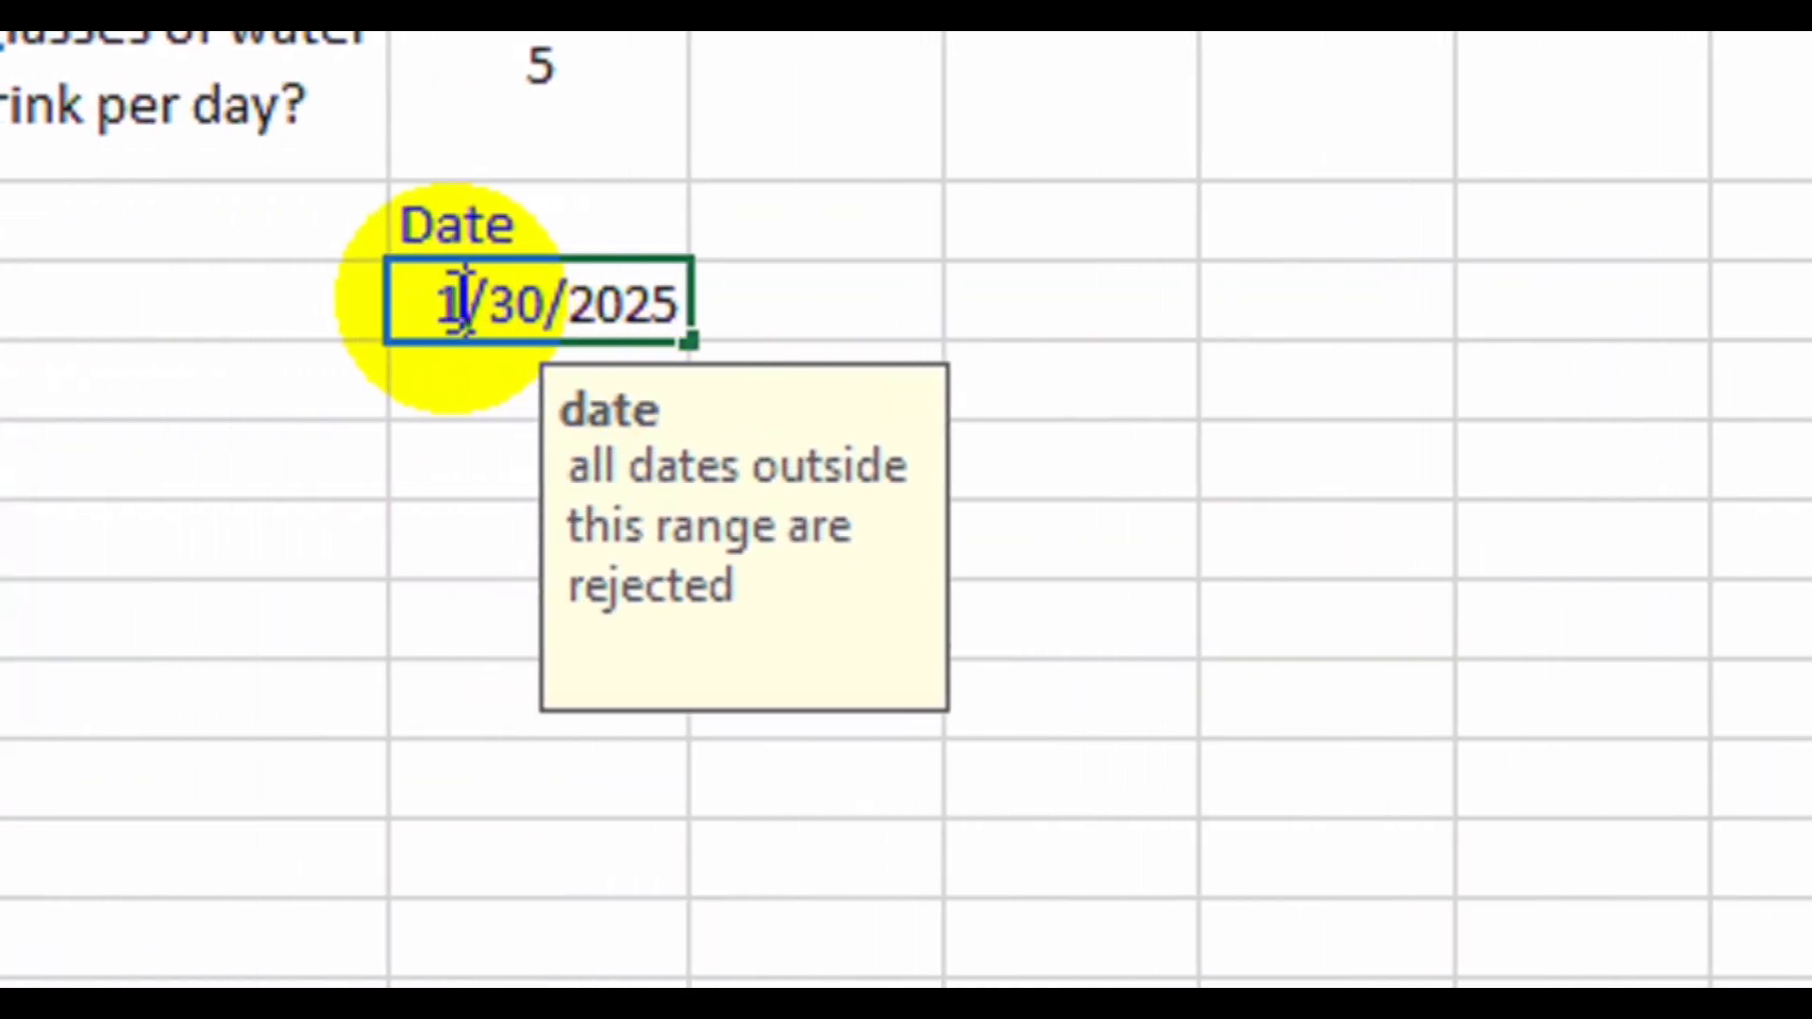
pyautogui.click(550, 304)
pyautogui.press('BackSpace')
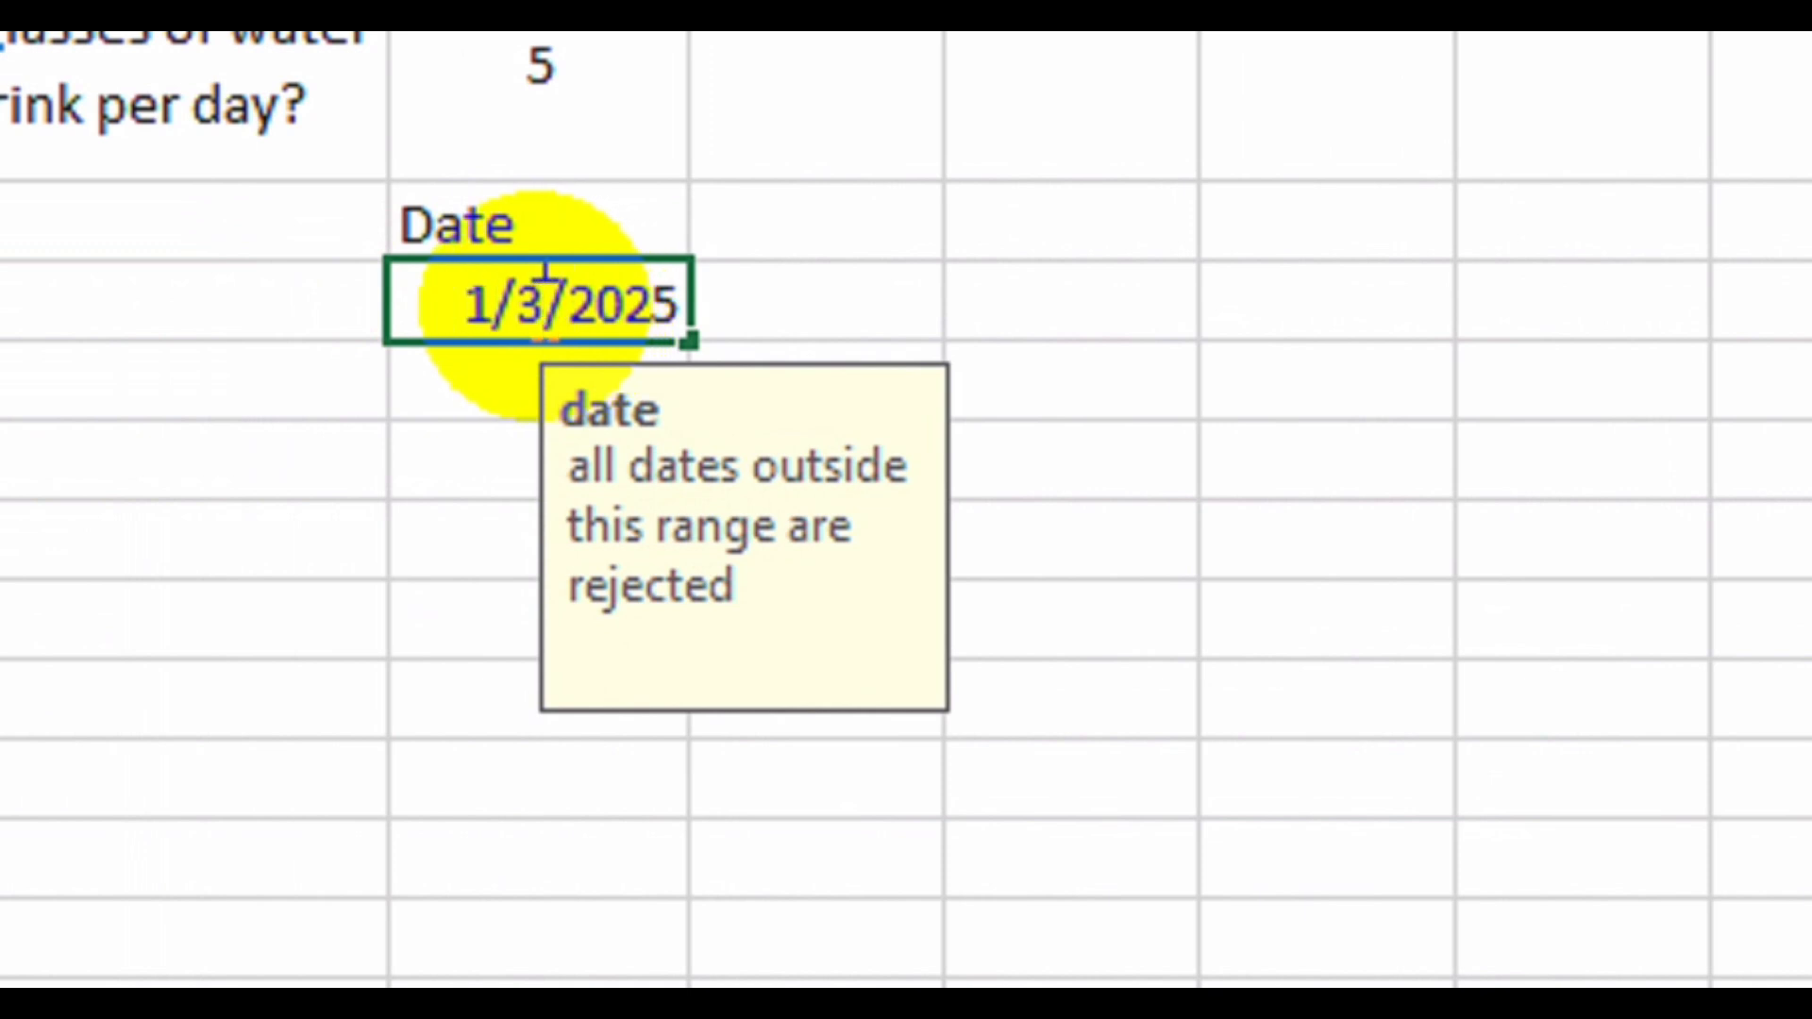
pyautogui.write('4')
pyautogui.press('Return')
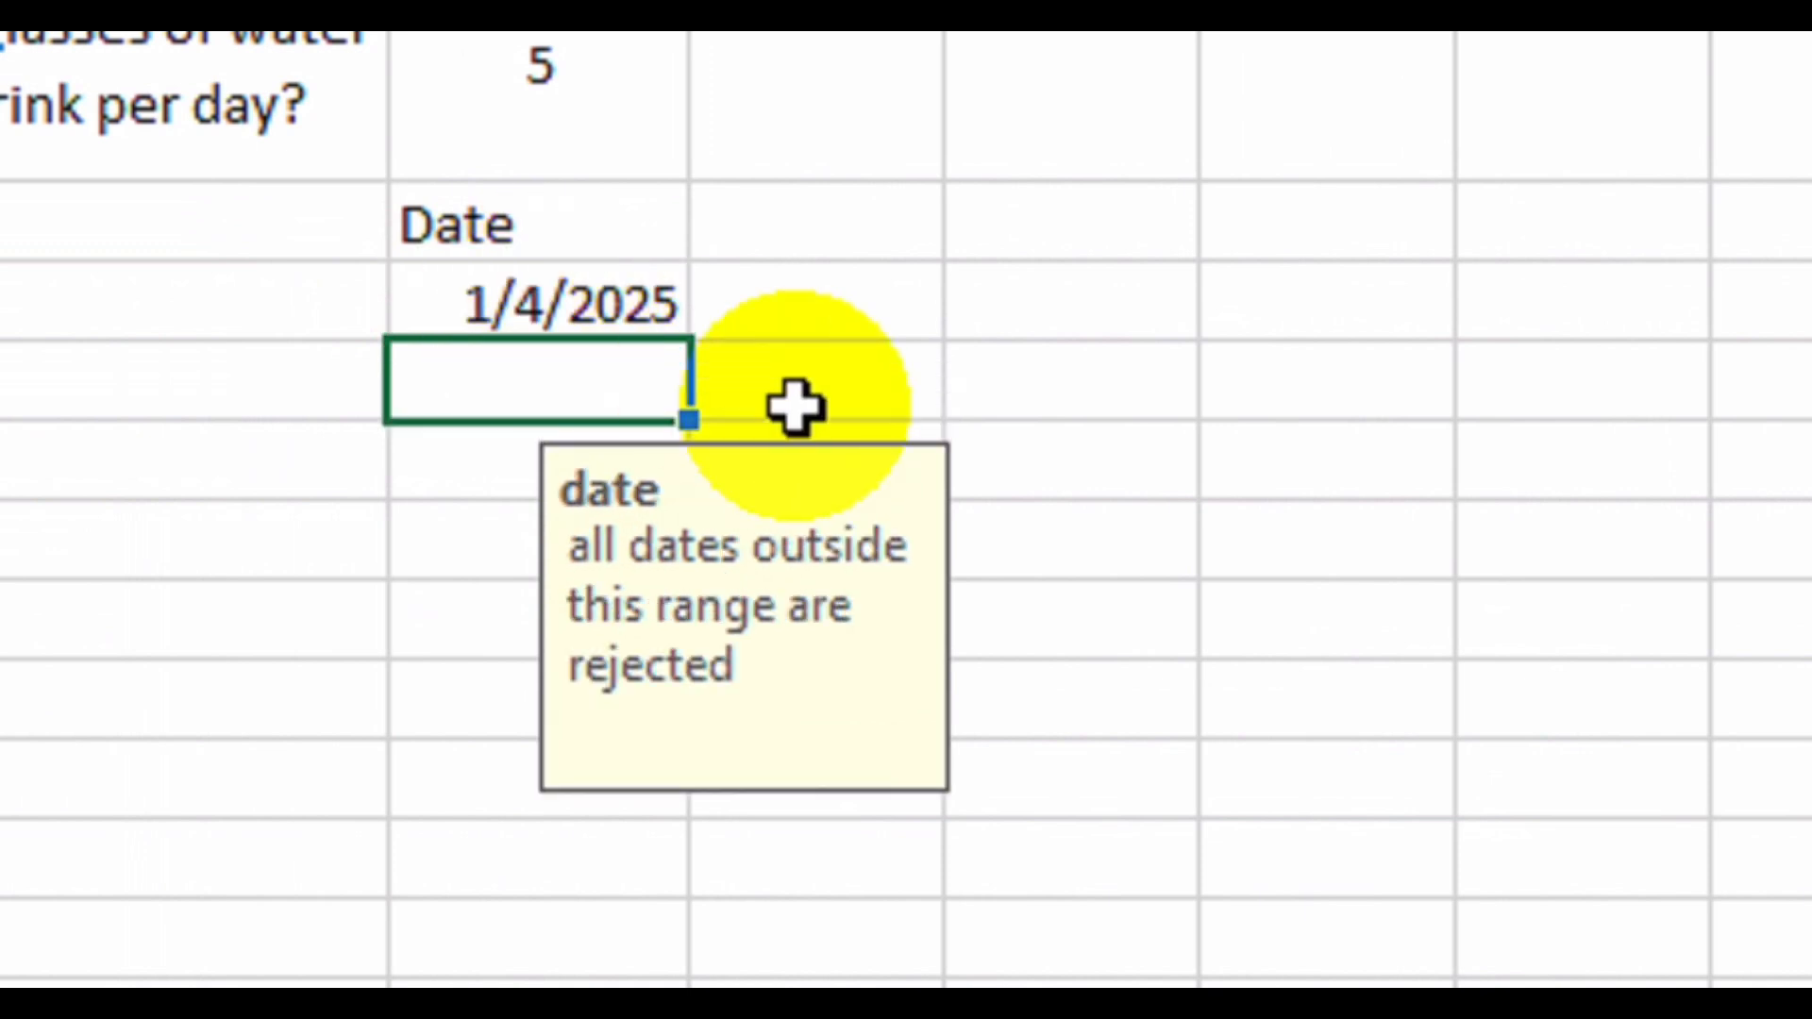
# Try to change the date in cell C4 to 1/5/2025 to test the upper limit of the range.
pyautogui.click(557, 306)
pyautogui.doubleClick(548, 304)
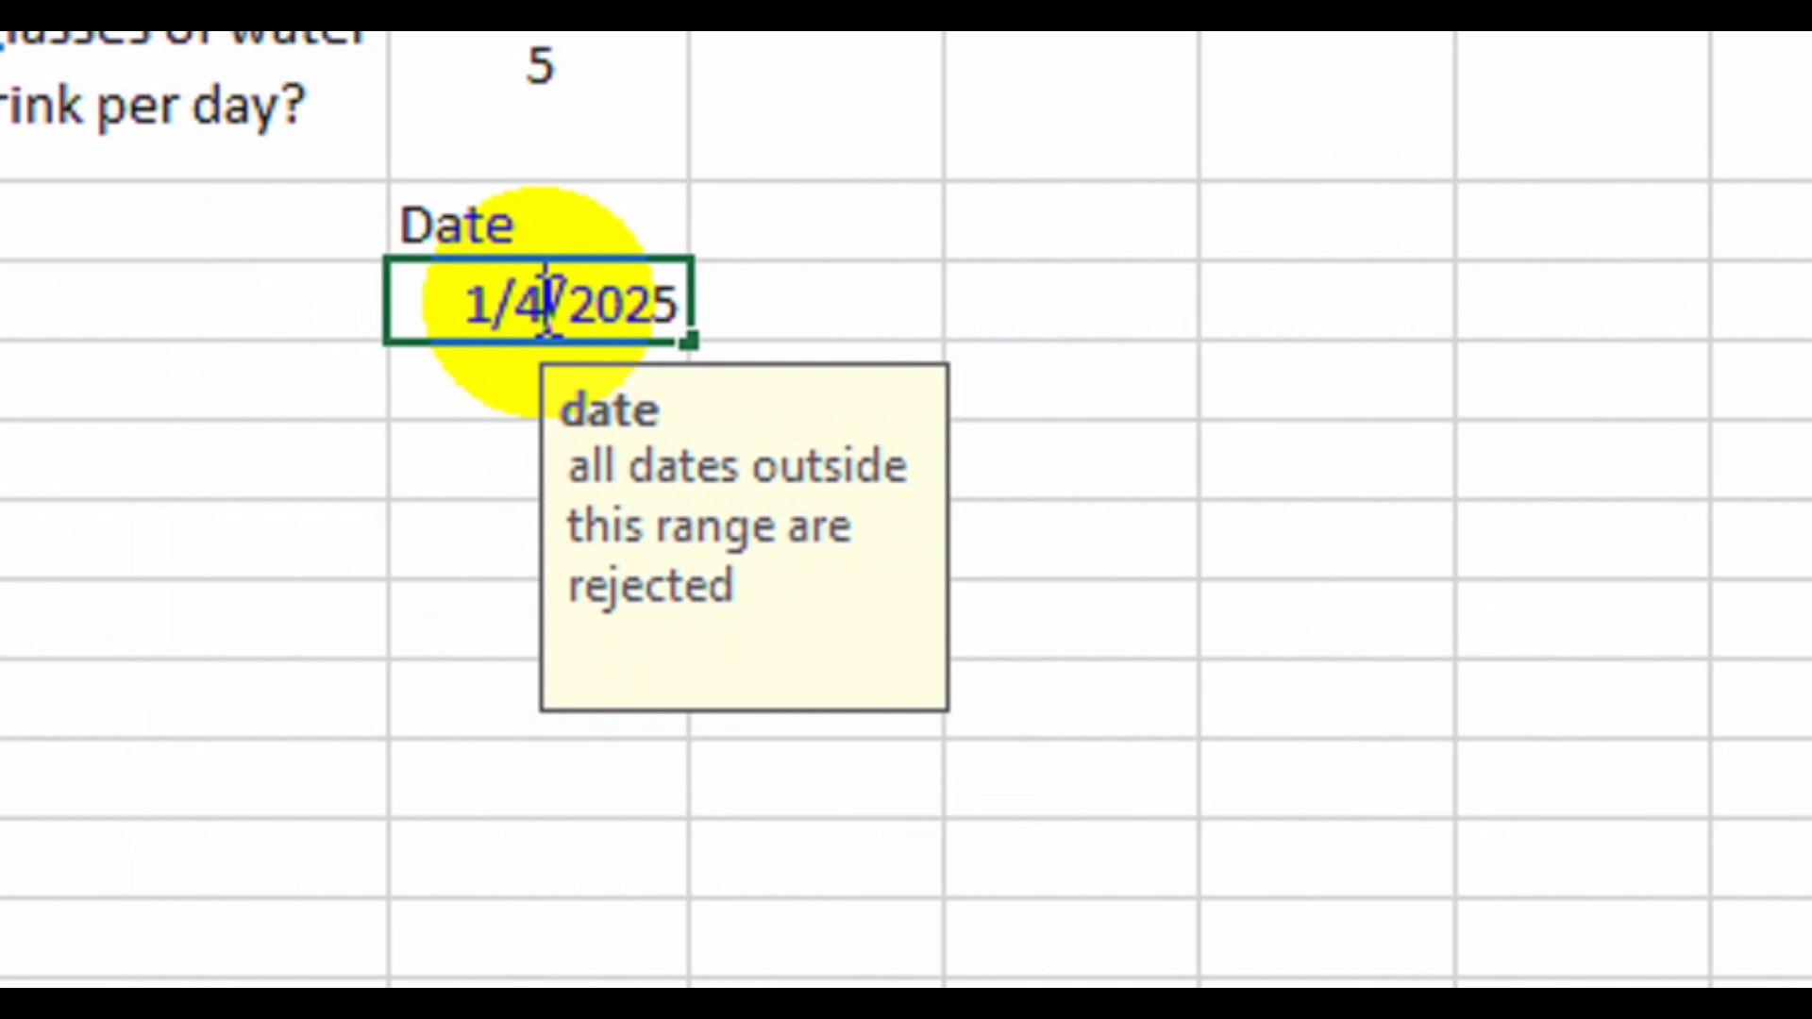
pyautogui.press('BackSpace')
pyautogui.write('5')
pyautogui.press('Return')
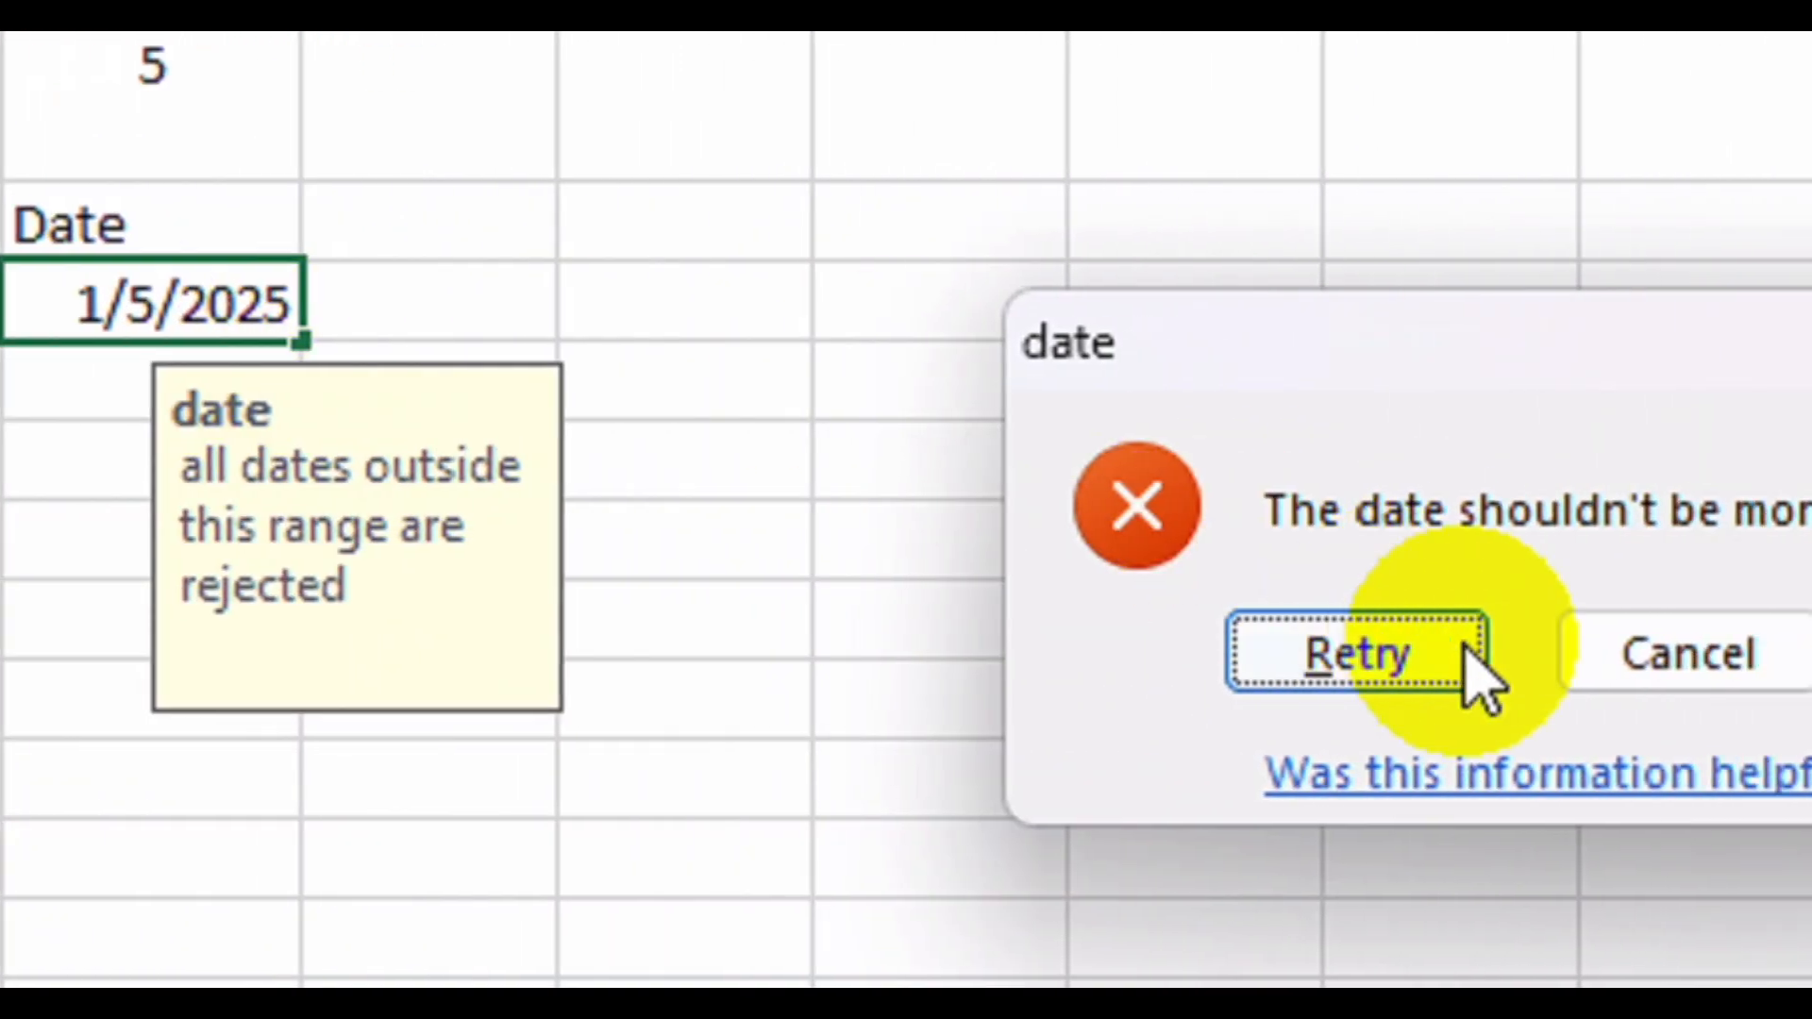
pyautogui.click(1370, 672)
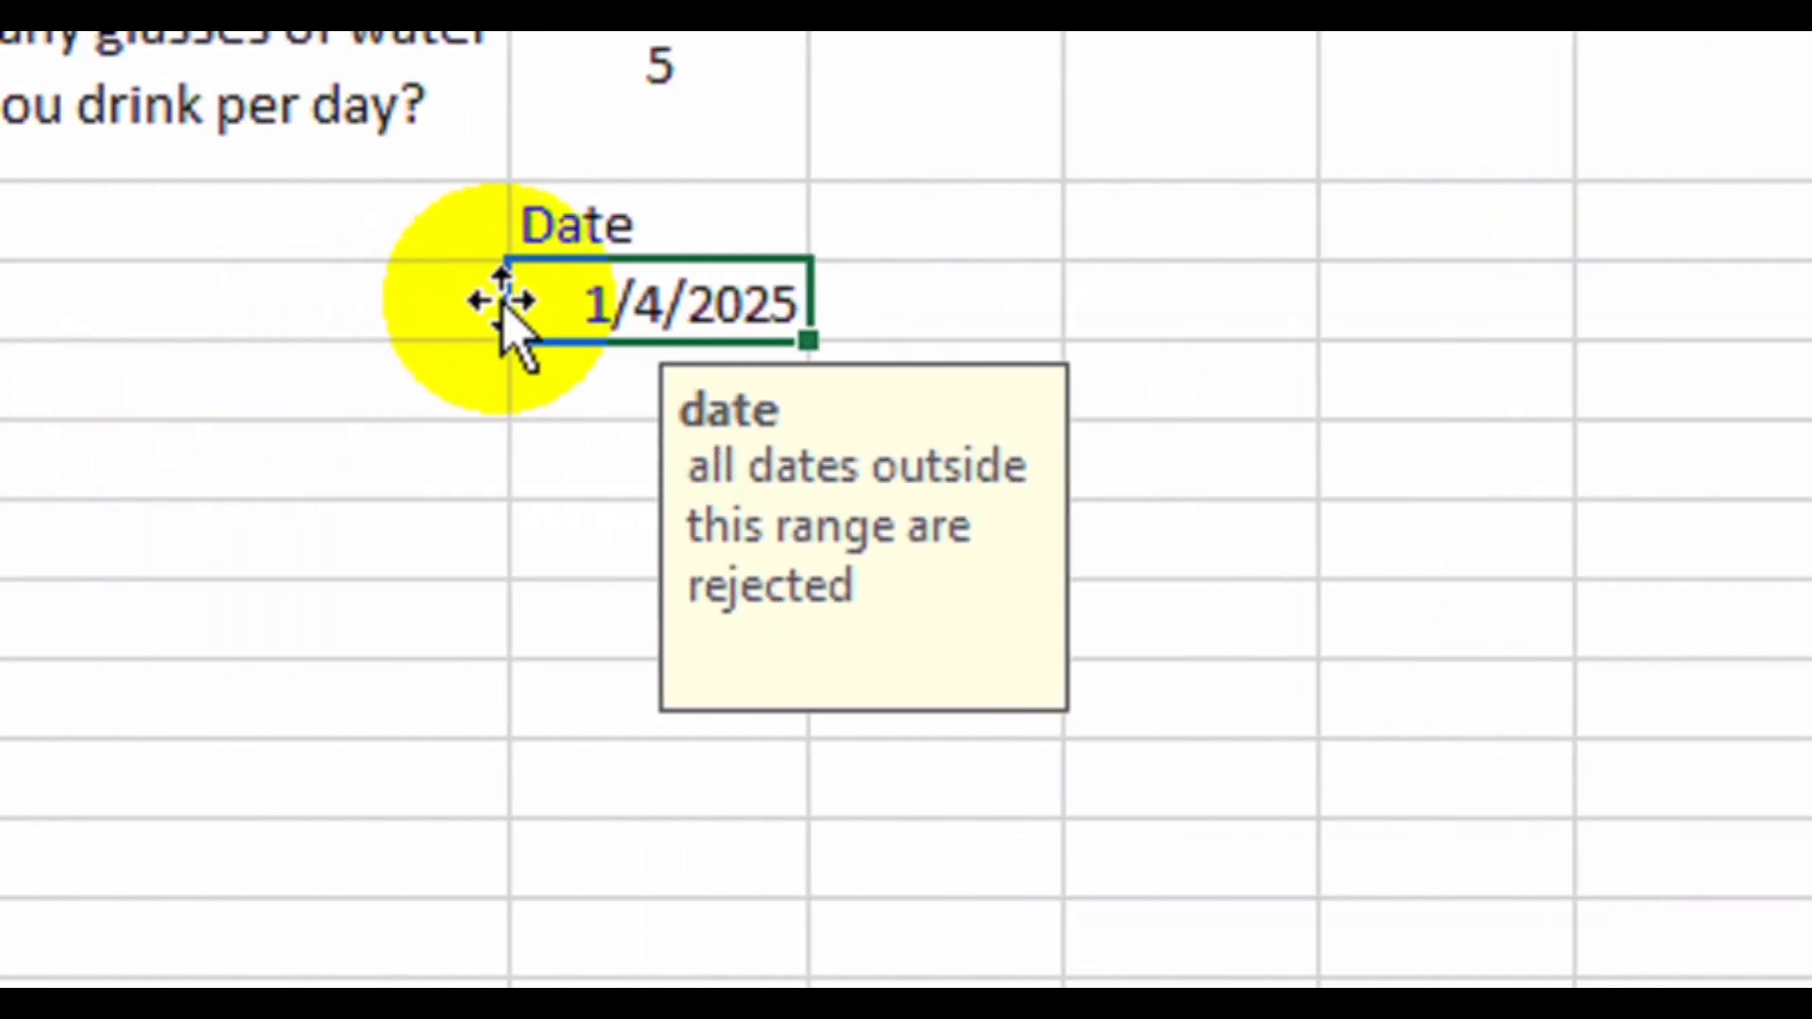
# Open the data validation settings for cell C4 and set the allowed type to Custom.
pyautogui.click(944, 506)
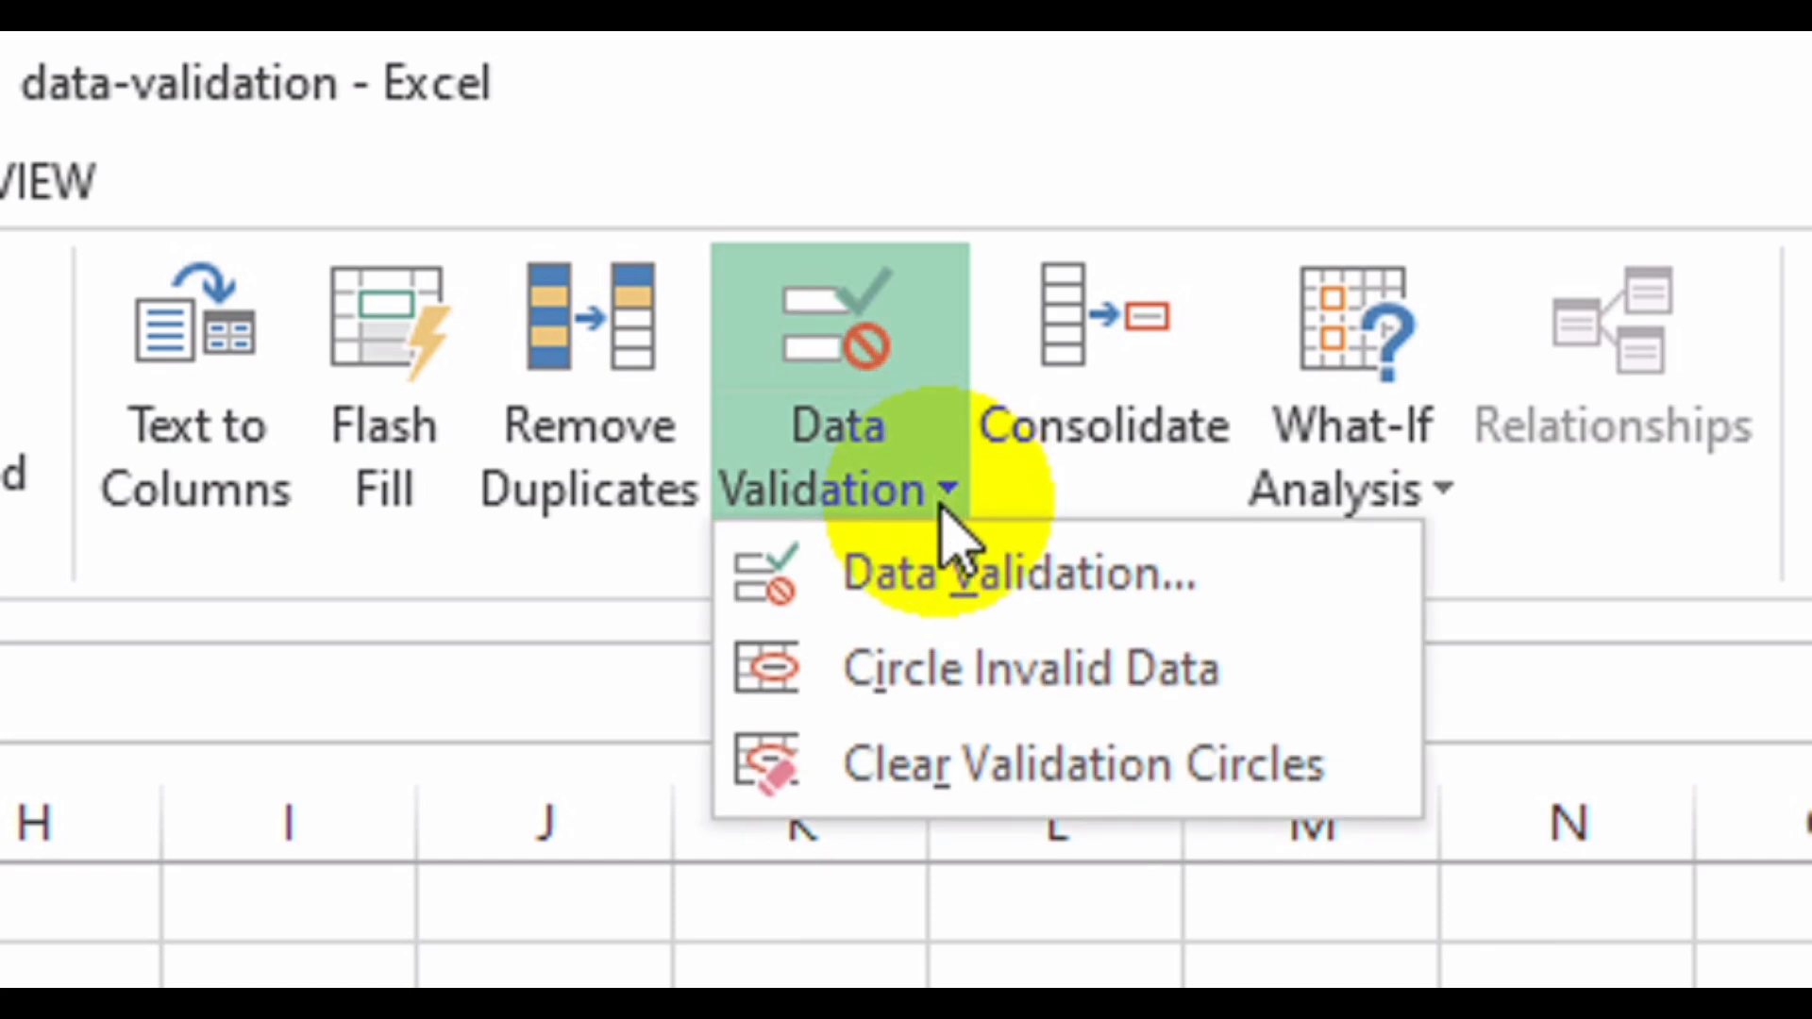
pyautogui.click(982, 590)
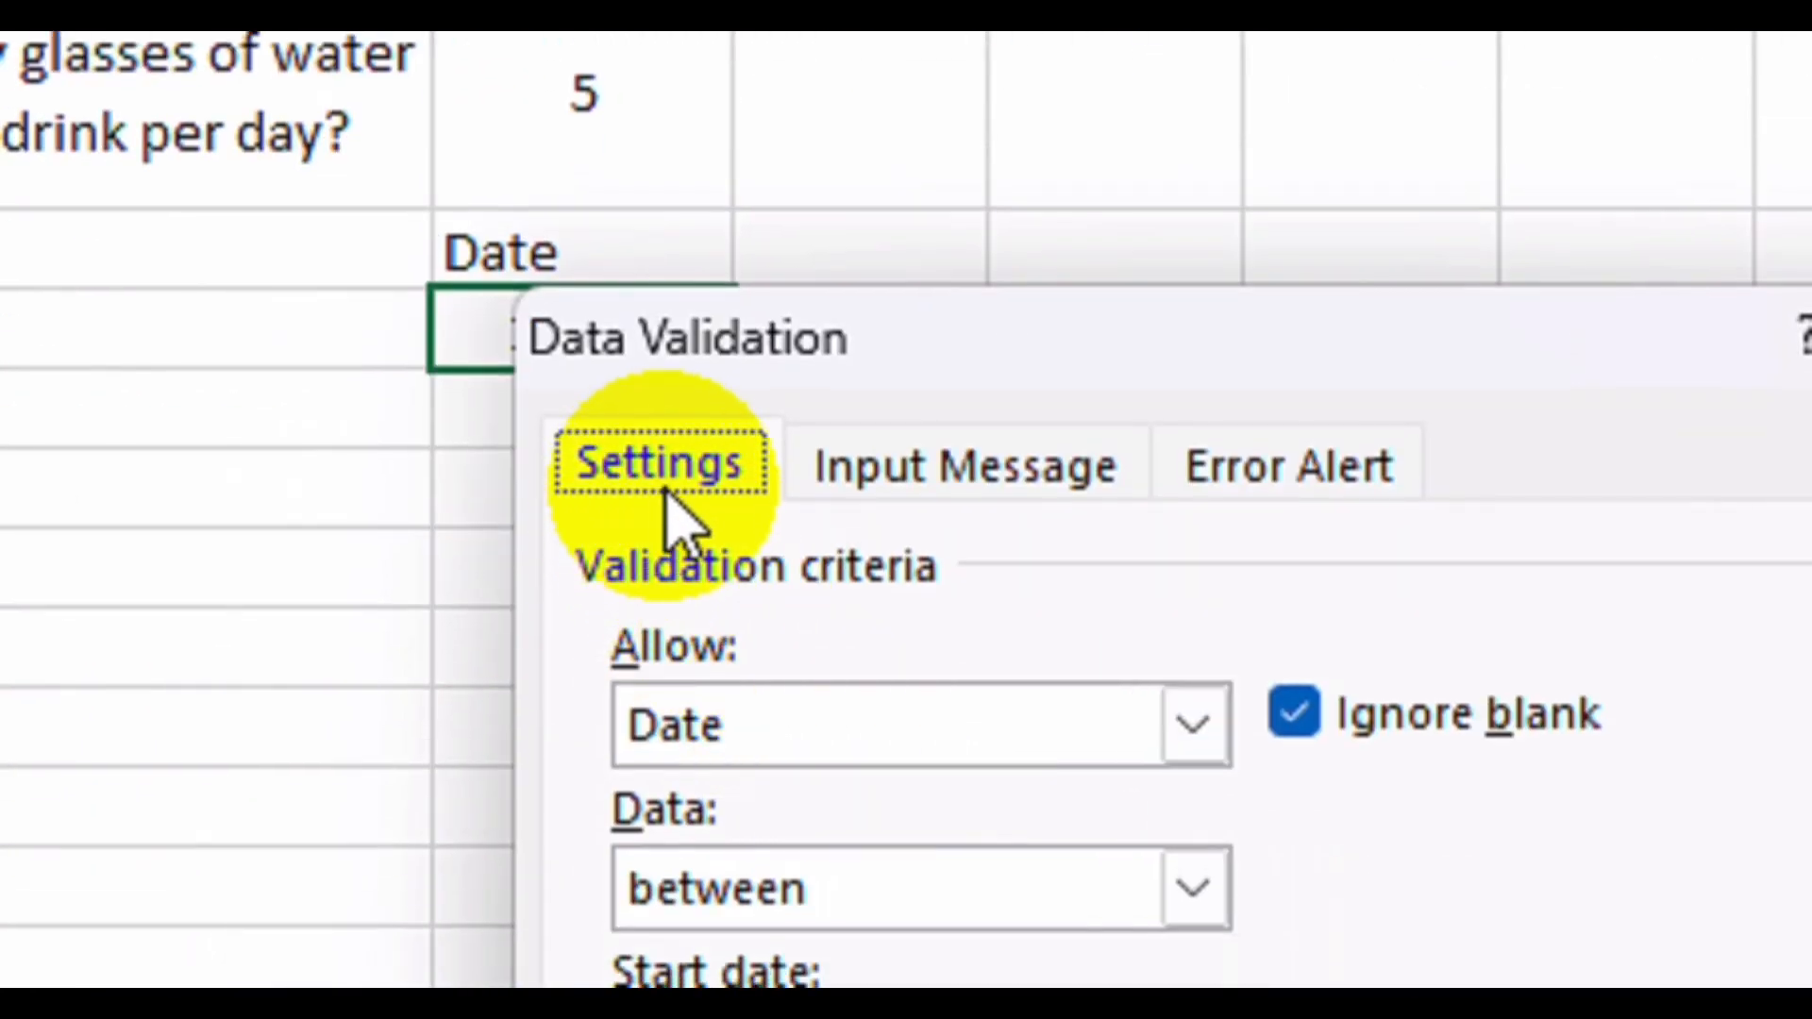
pyautogui.click(1193, 724)
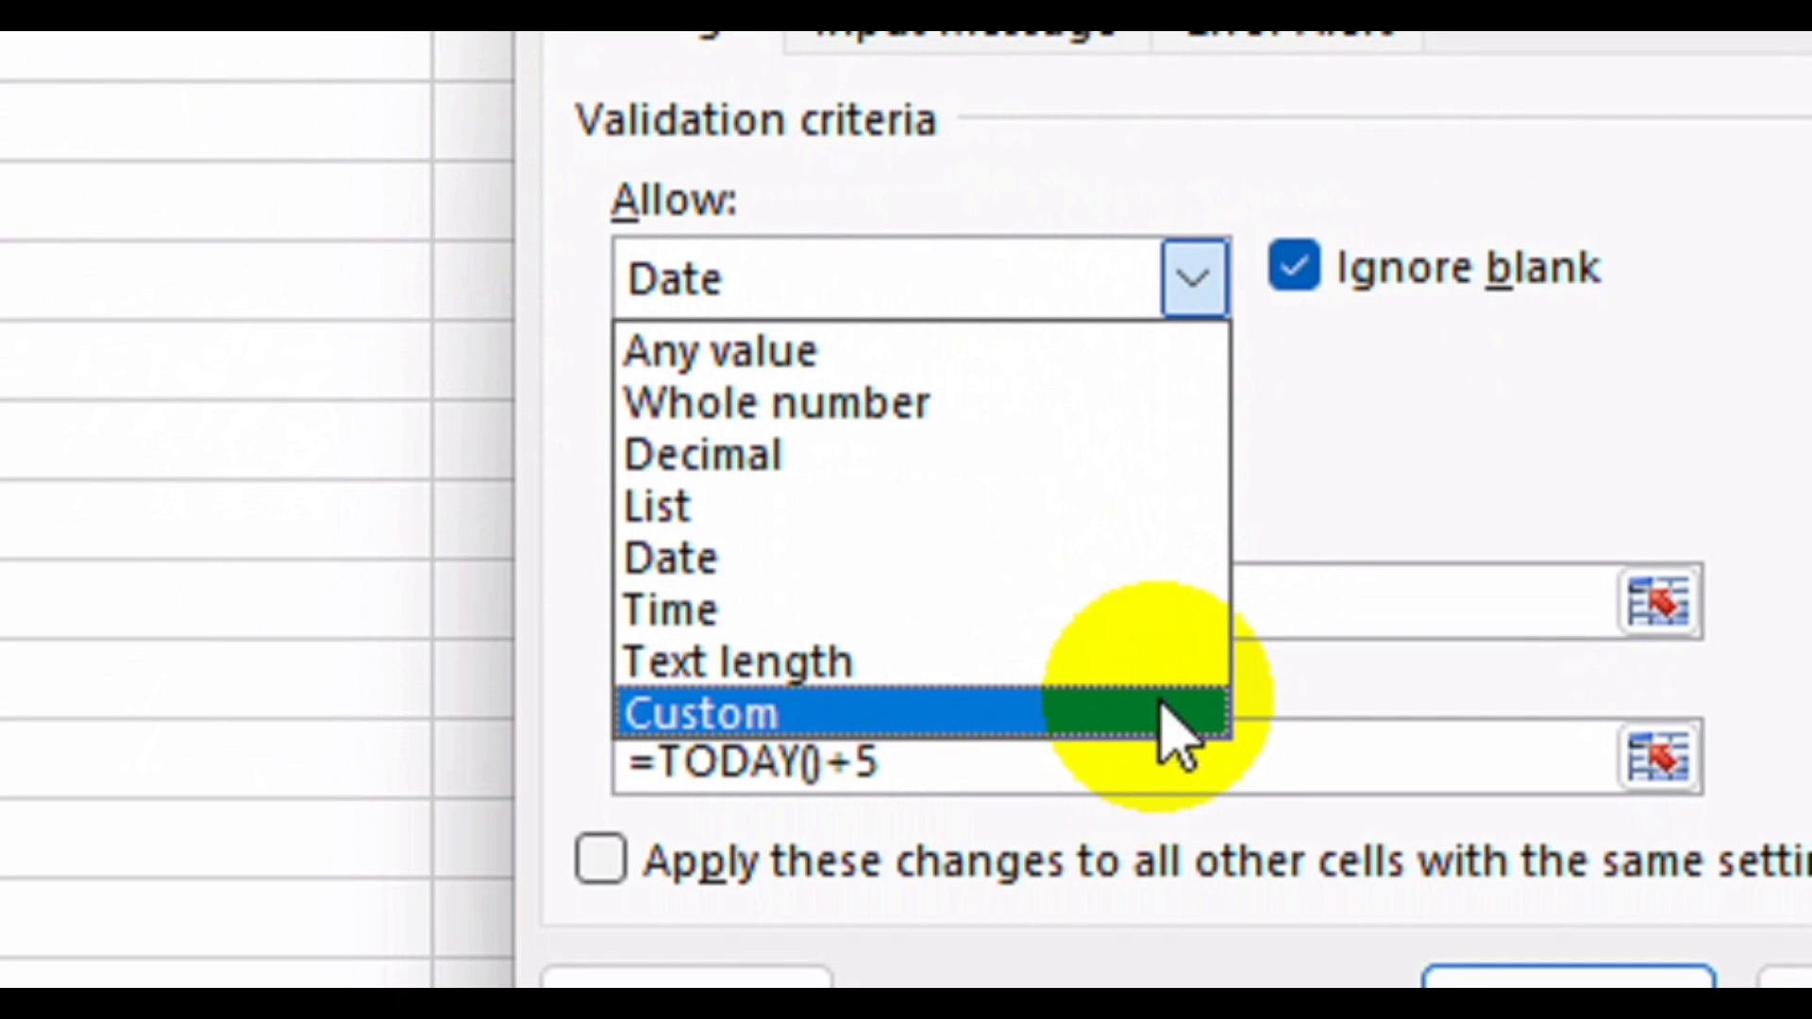
pyautogui.click(1163, 703)
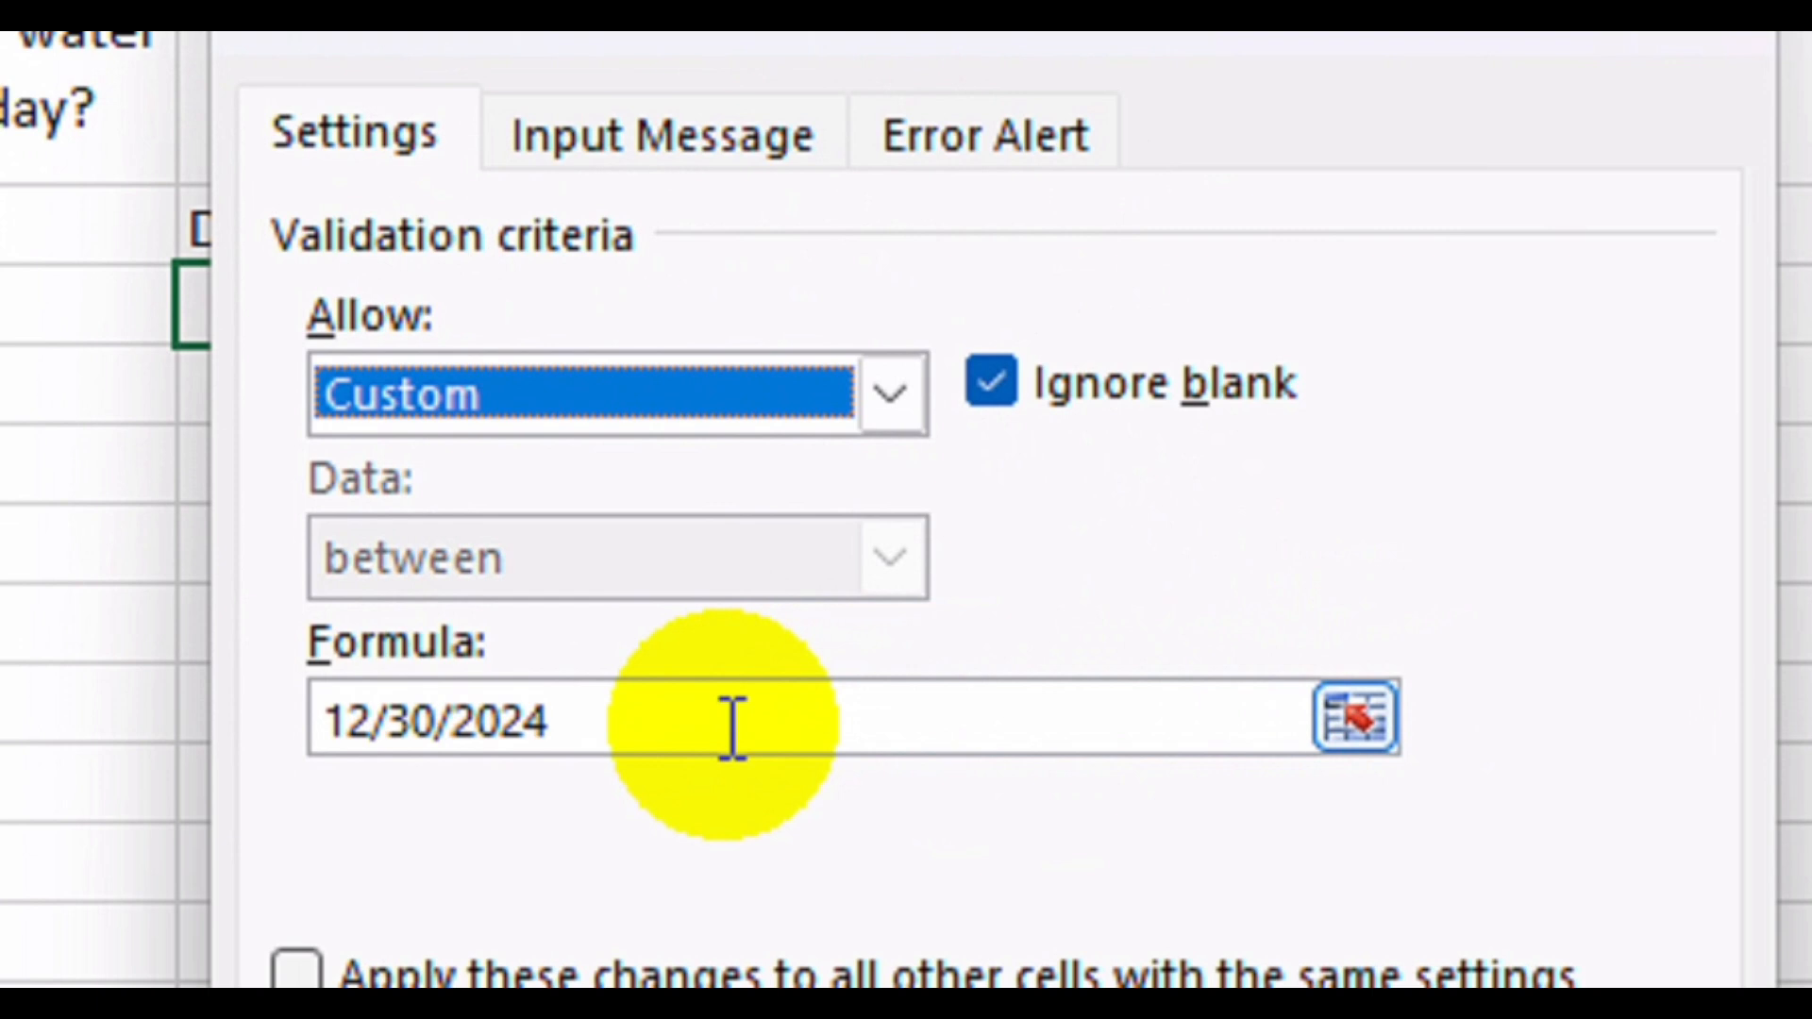
# Replace the validation formula with the beginning =AND(WEEKDAY and move the dialog aside to expose the date cell.
pyautogui.moveTo(810, 977); pyautogui.dragTo(532, 1005)
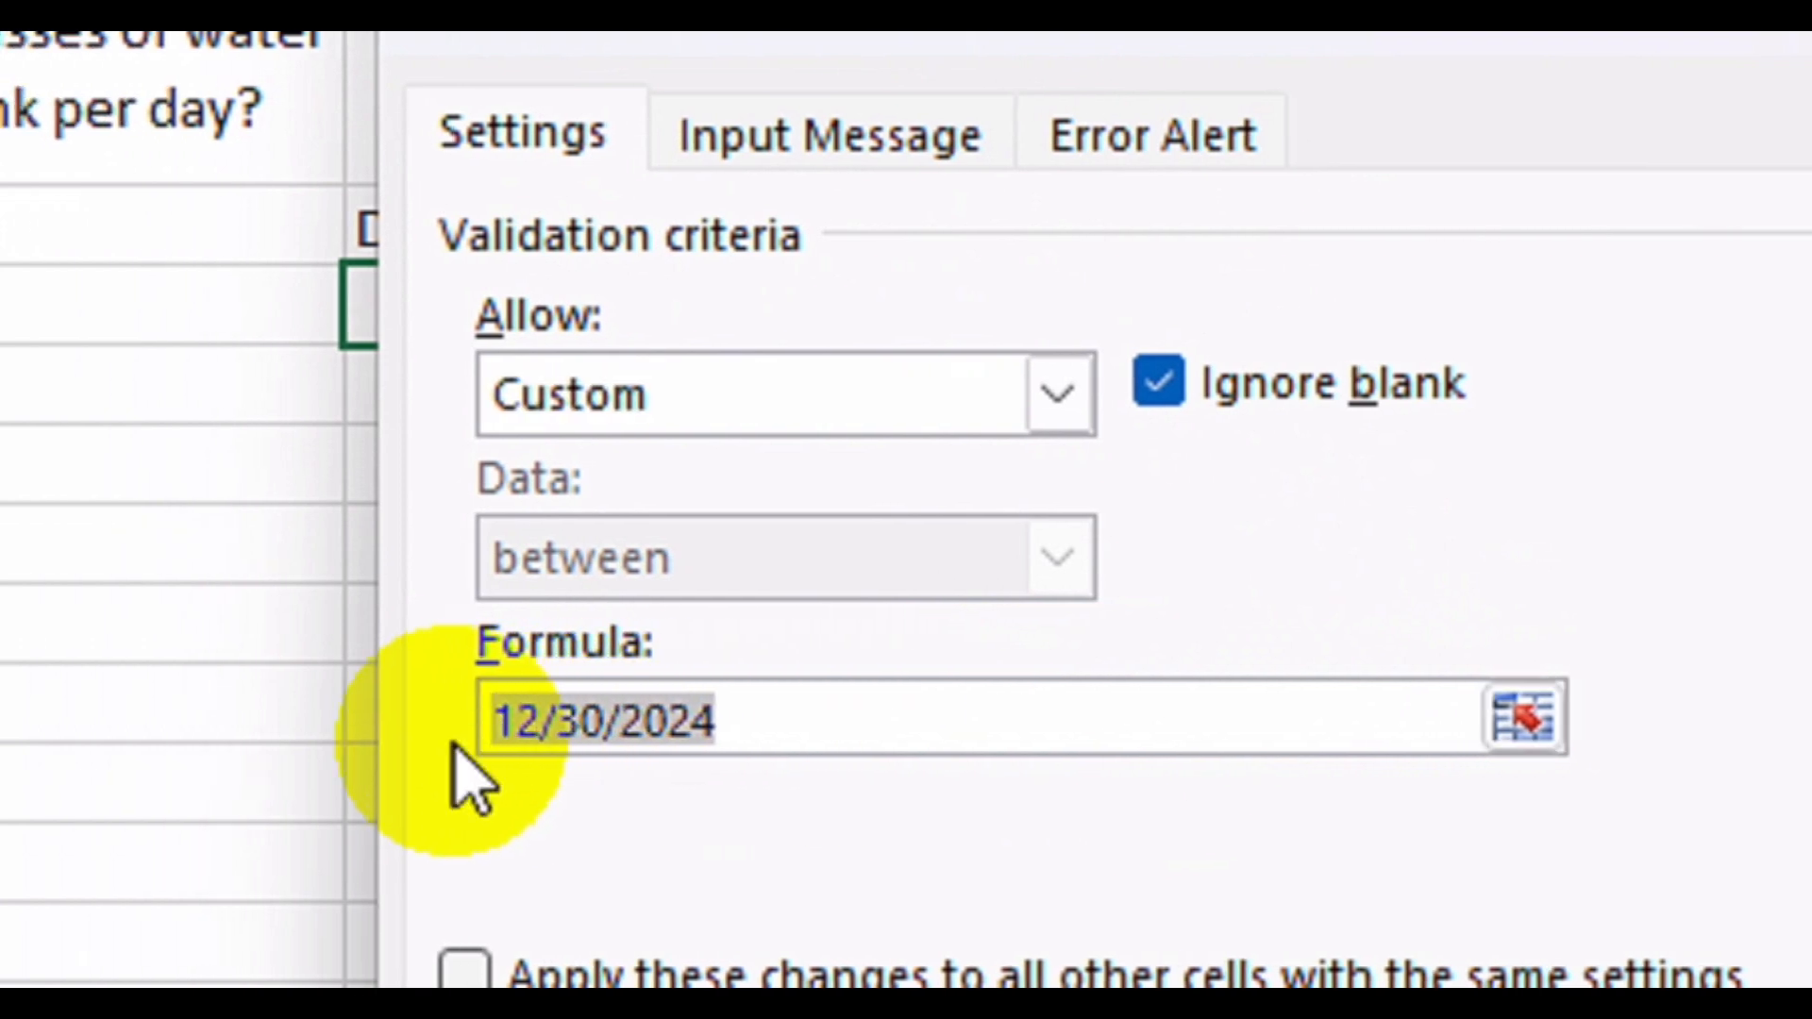
pyautogui.write('=')
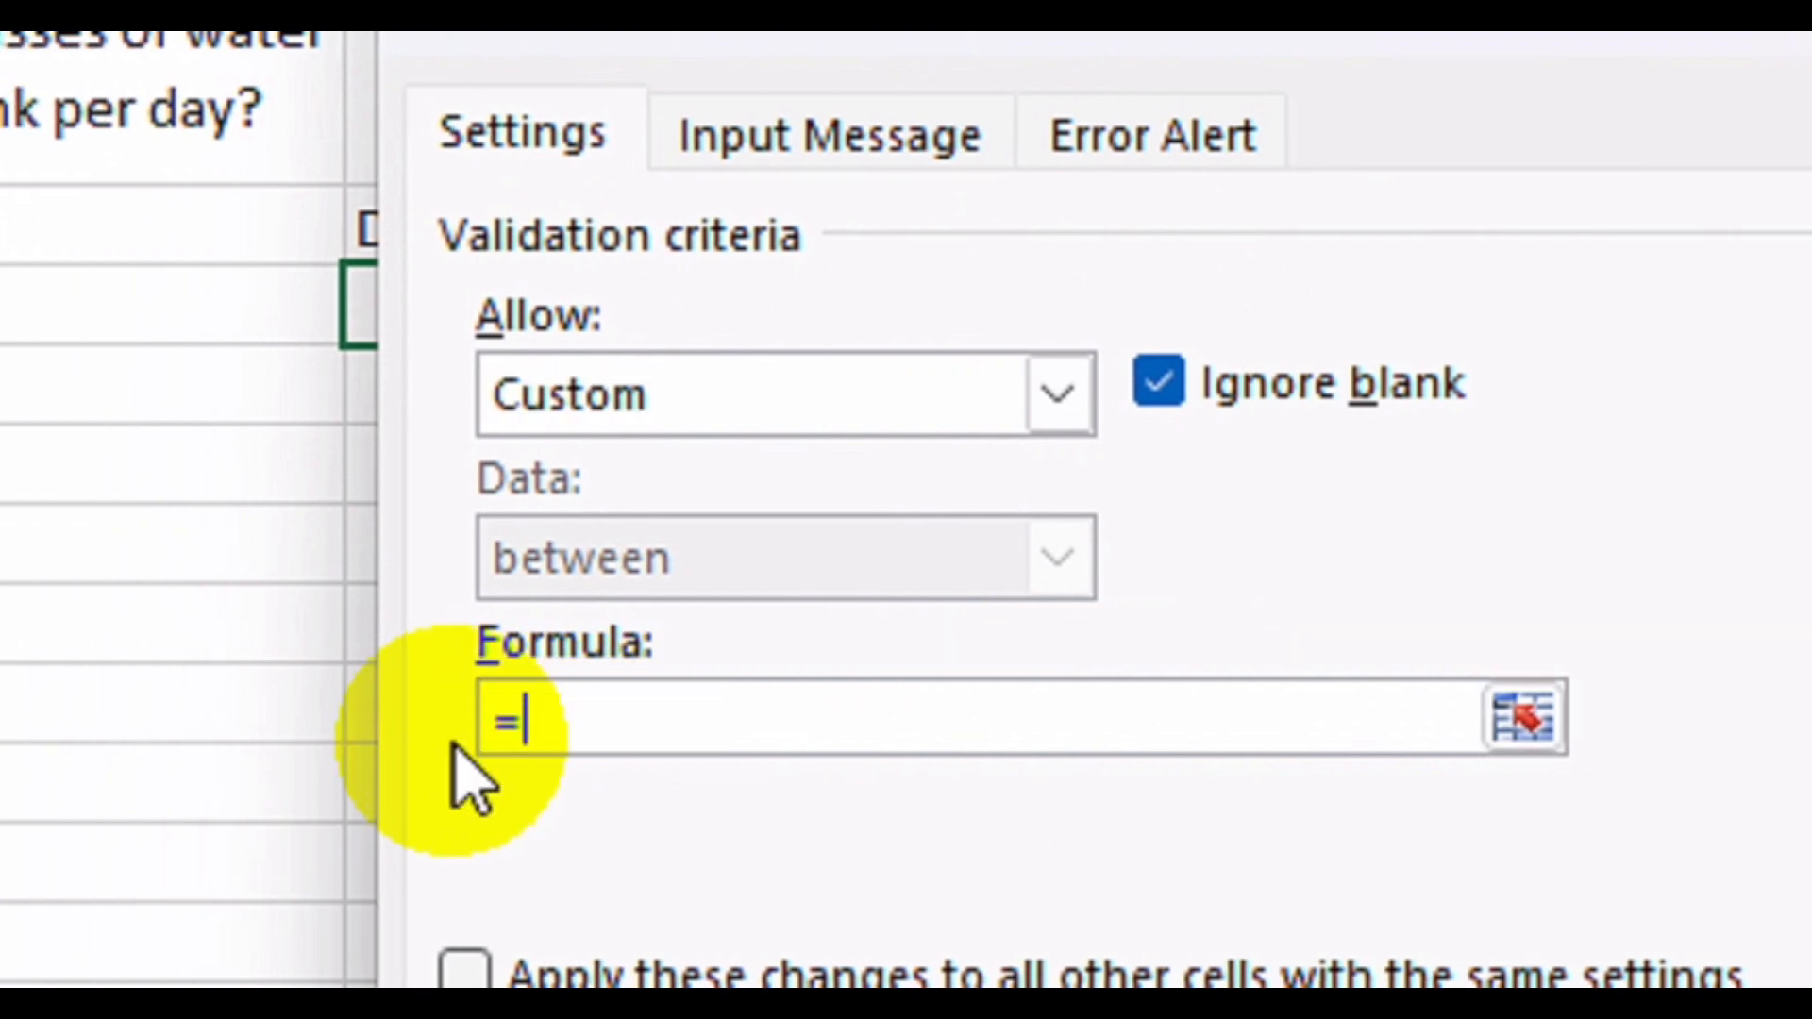
pyautogui.write('AND(')
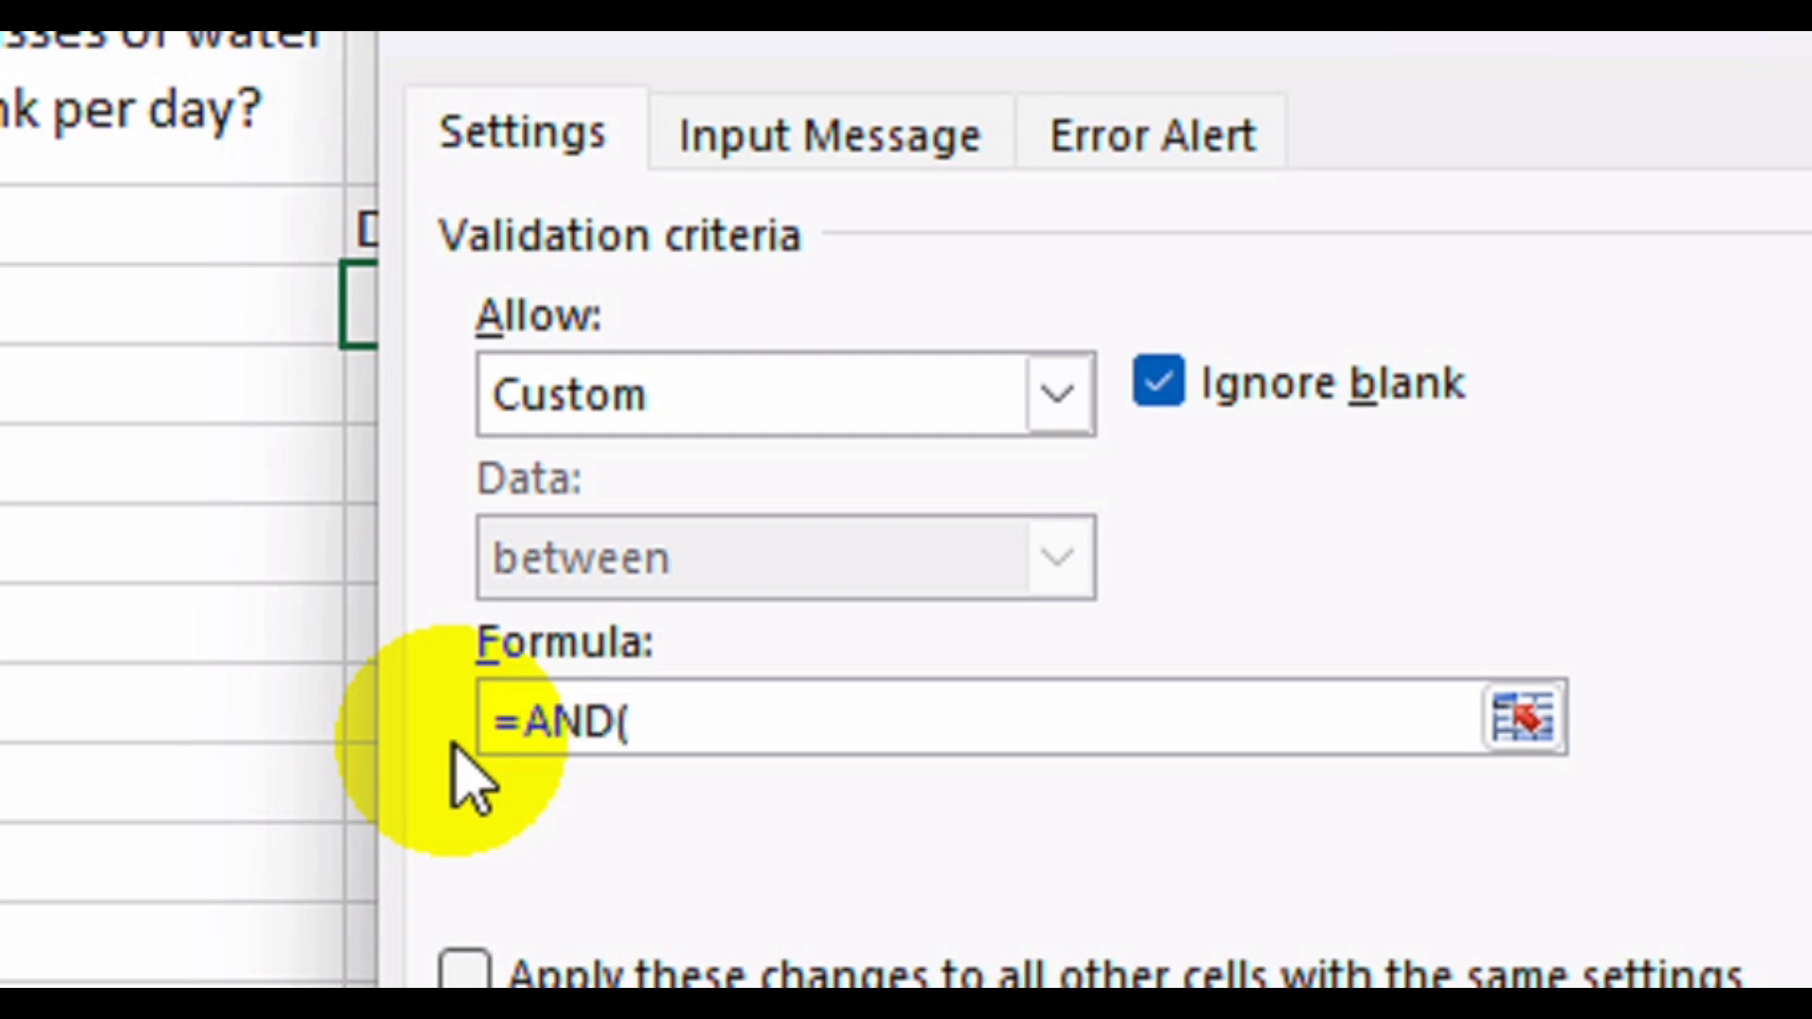
pyautogui.write('WEEKDA')
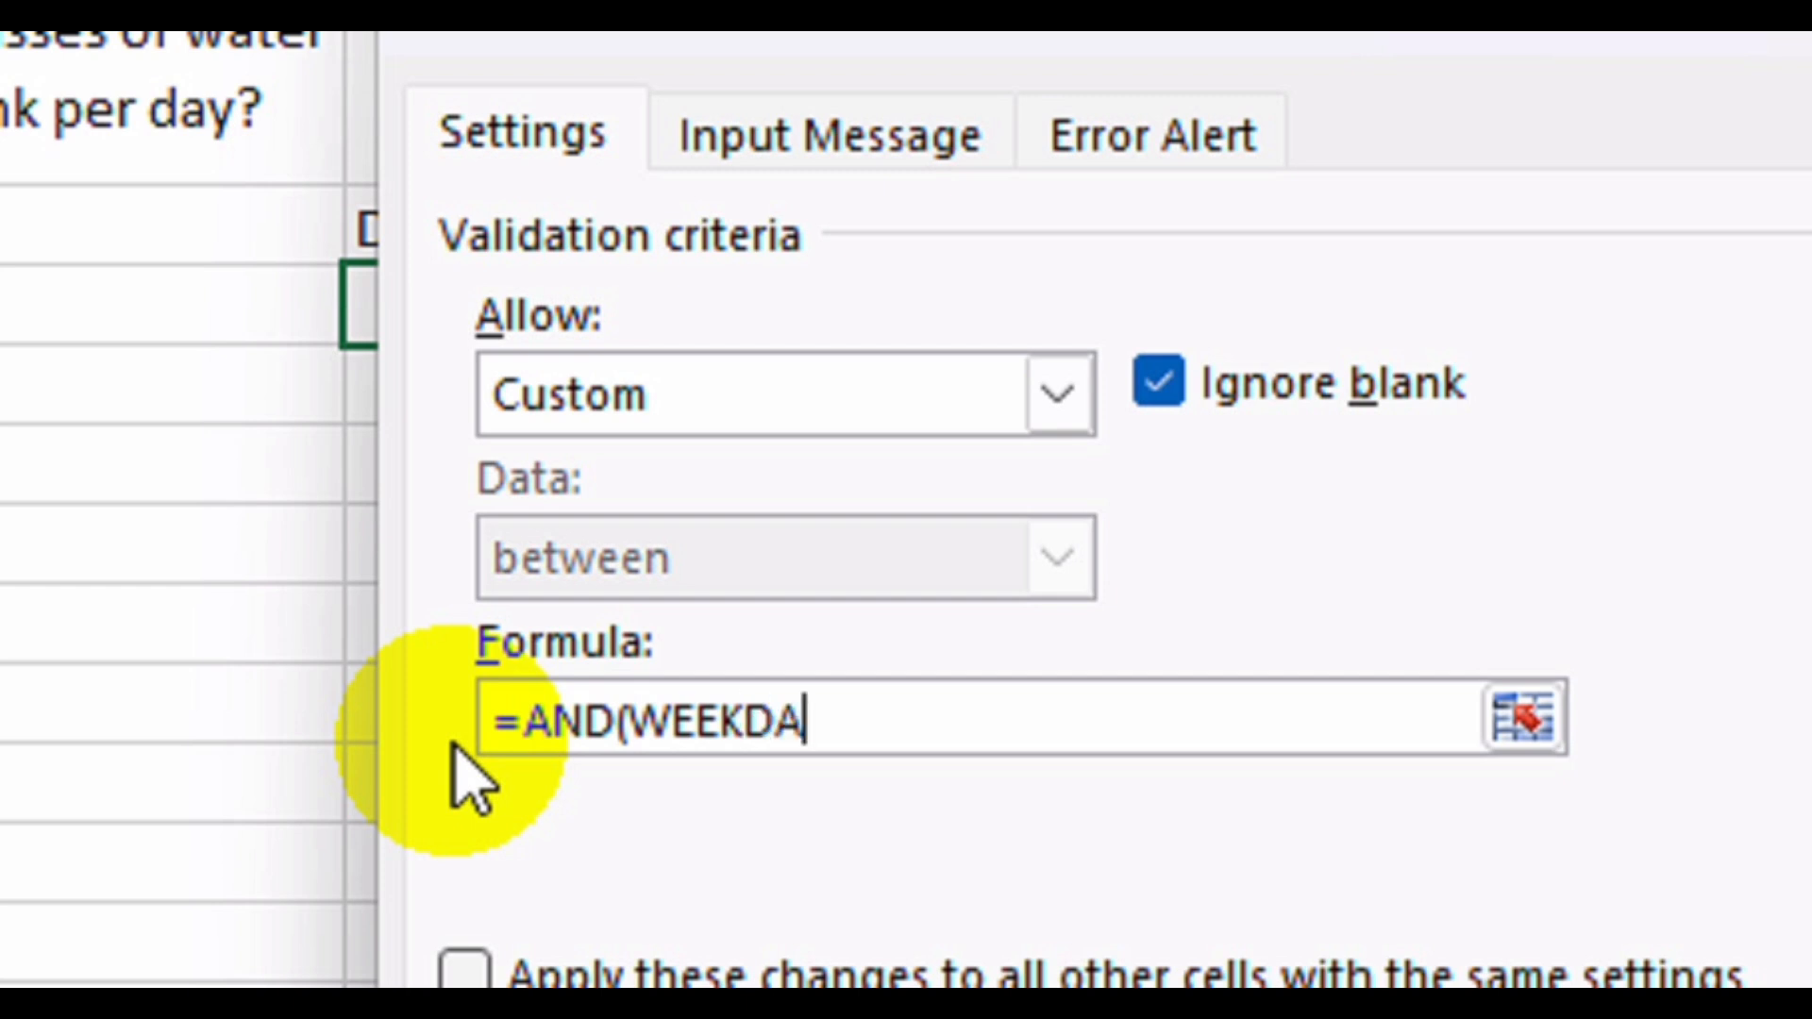
pyautogui.write('Y')
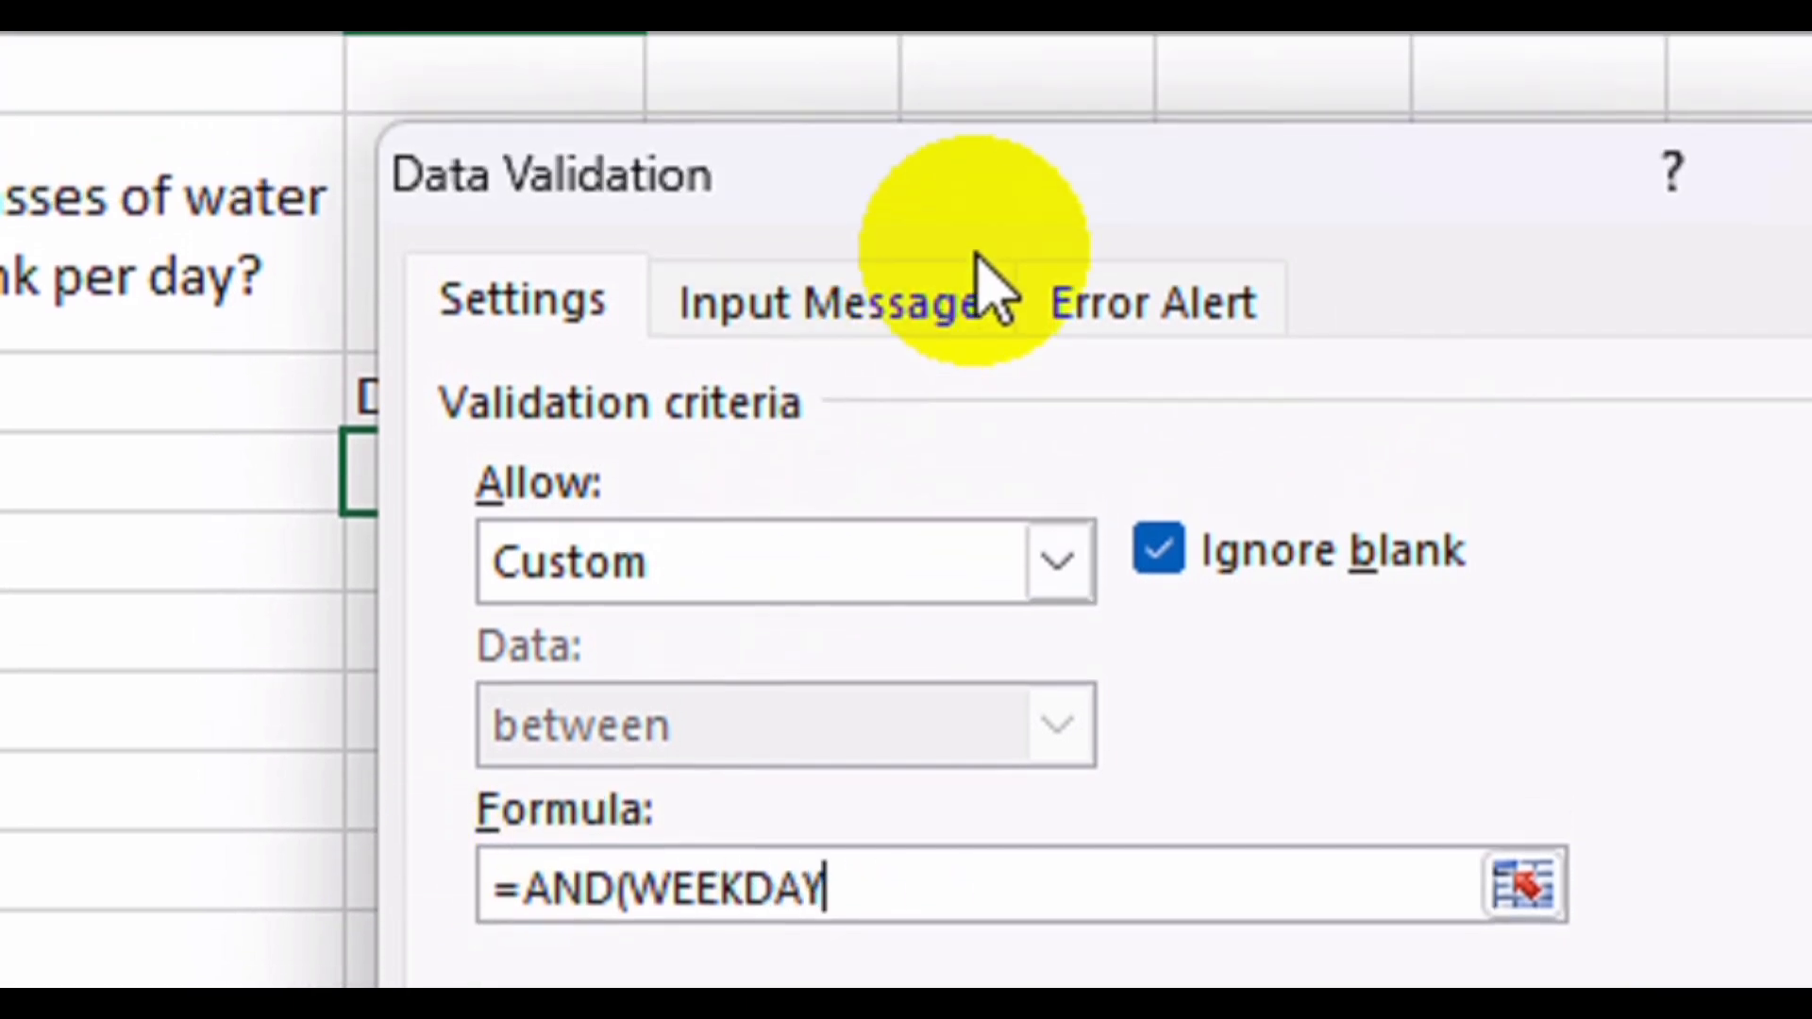
pyautogui.moveTo(1049, 316); pyautogui.dragTo(1293, 330)
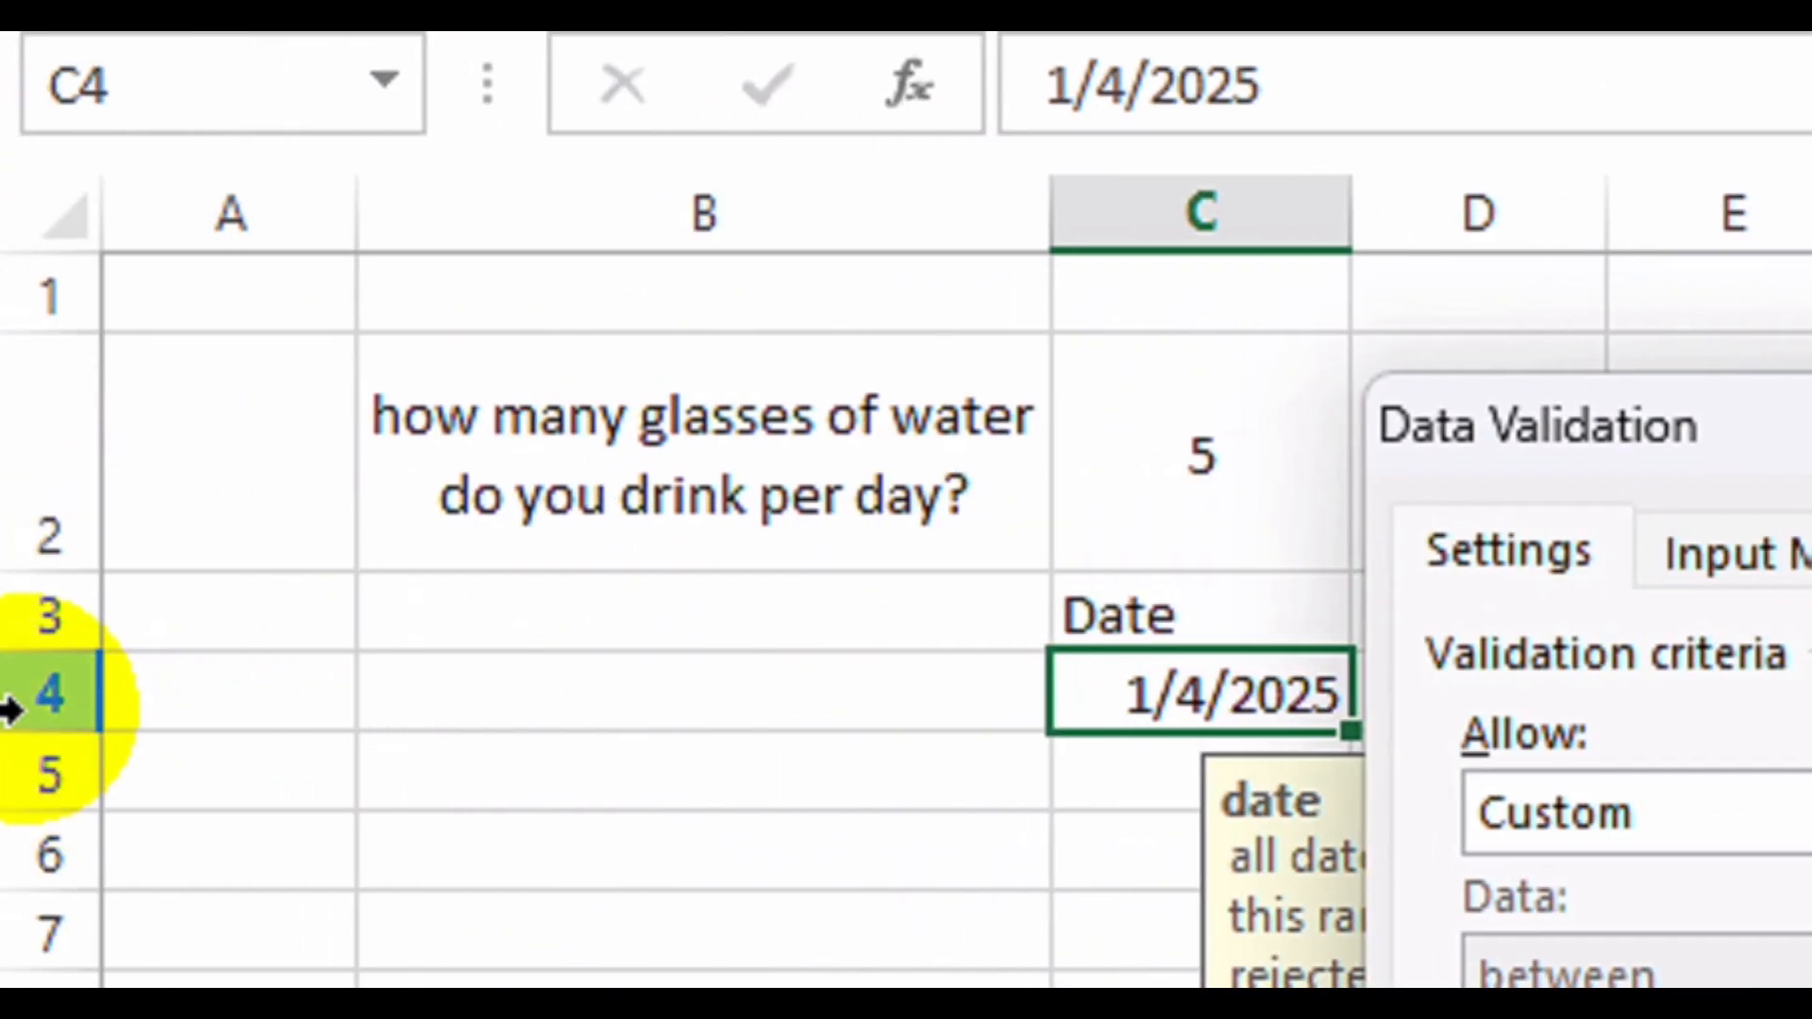
pyautogui.click(1270, 696)
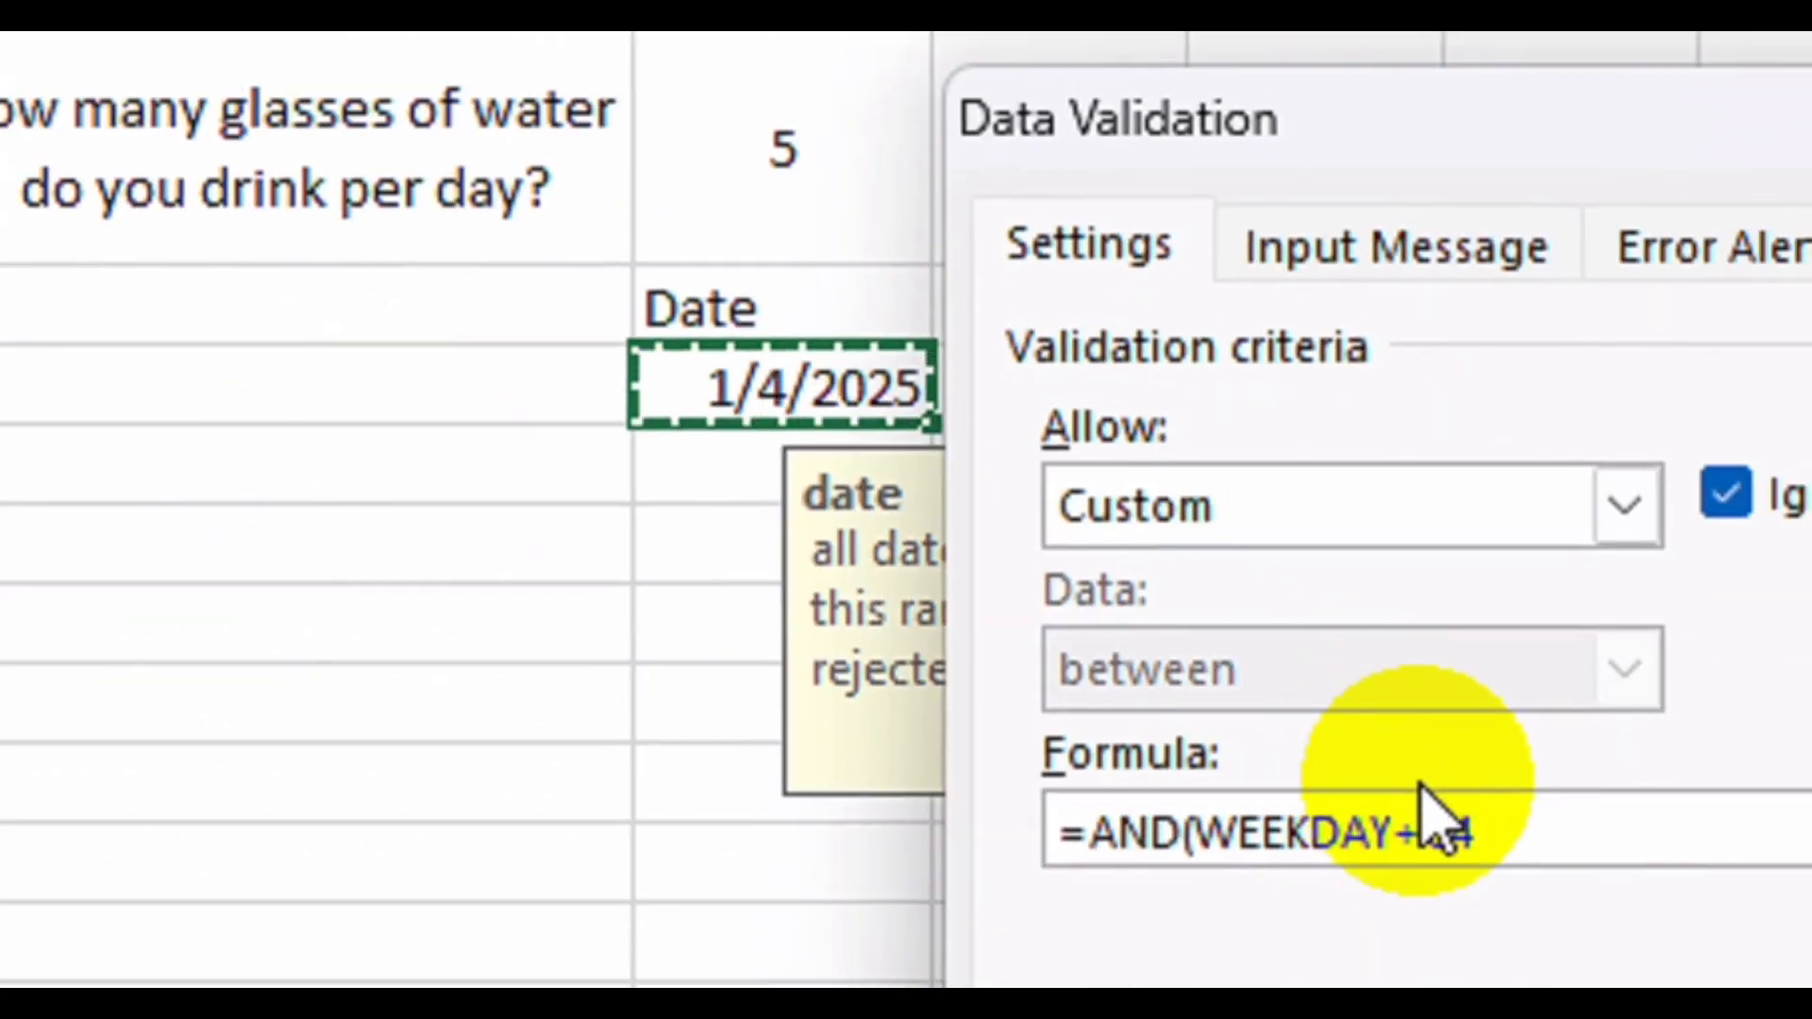
pyautogui.click(1369, 752)
pyautogui.press('BackSpace')
pyautogui.press('BackSpace')
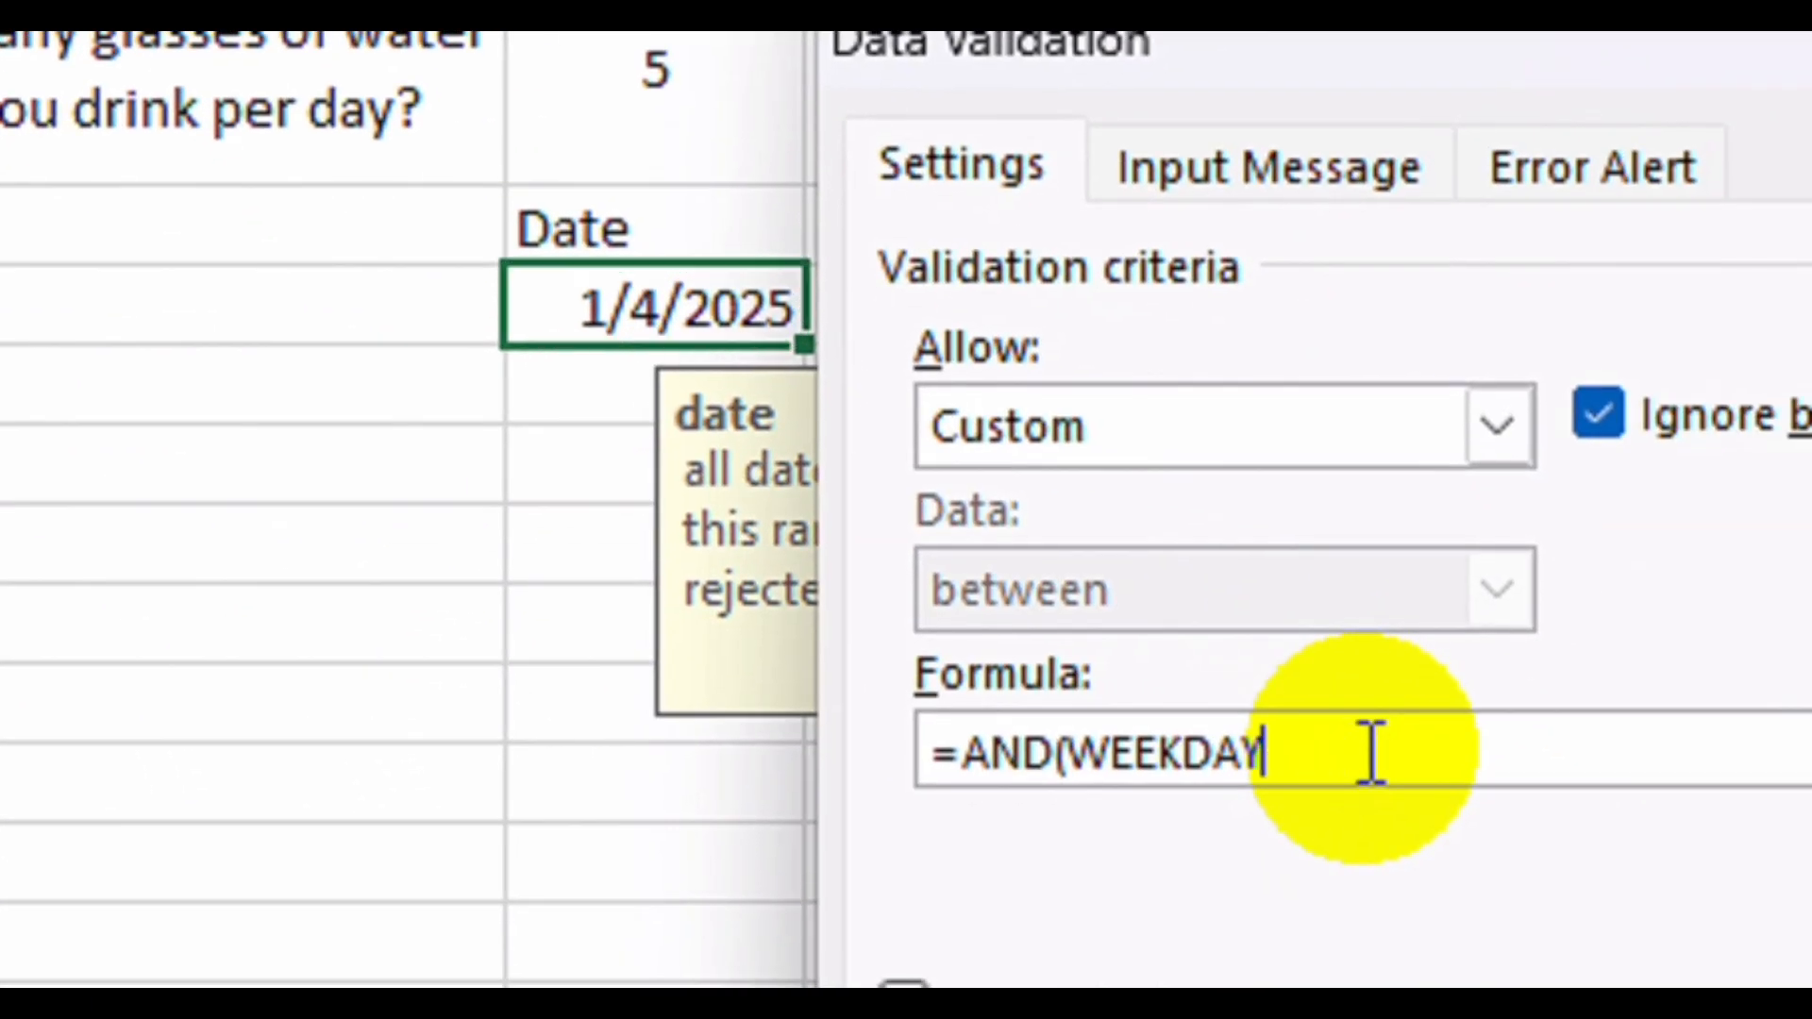
# Complete the first condition of the validation formula as WEEKDAY(C4)<>1, referencing the date cell, followed by a comma.
pyautogui.write('(')
pyautogui.click(676, 324)
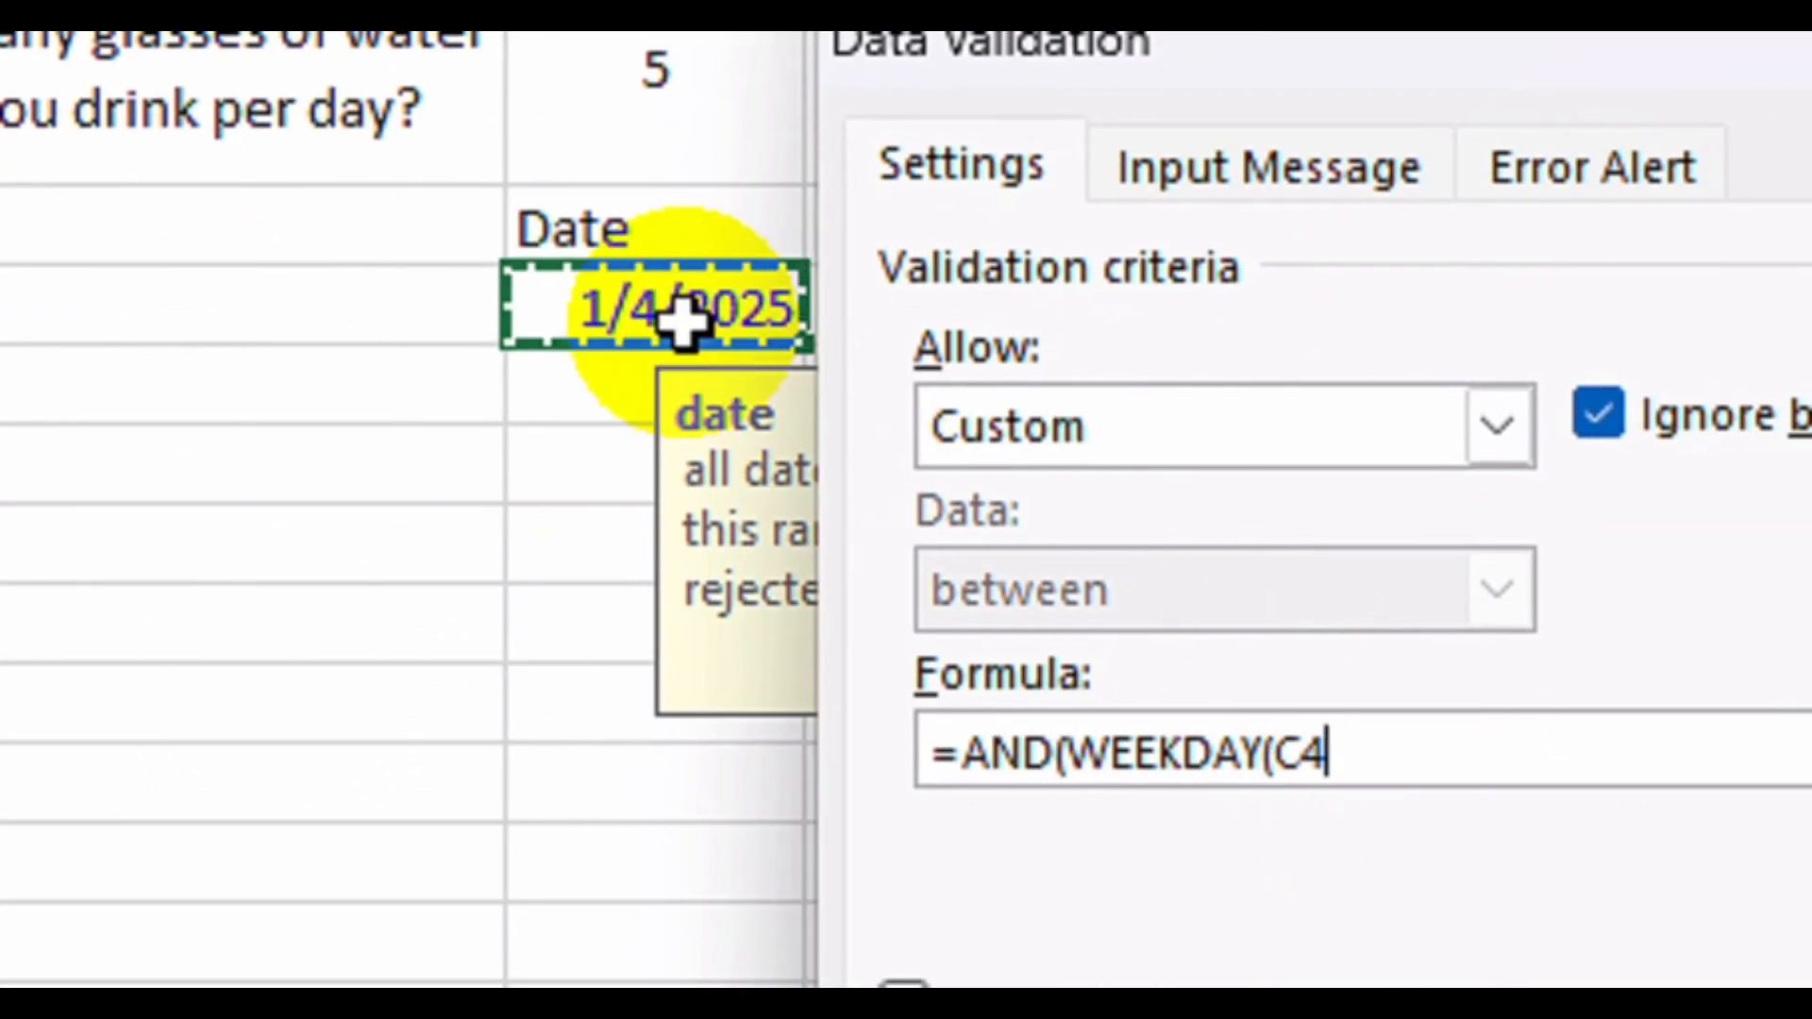
pyautogui.click(1367, 756)
pyautogui.write(')<>1')
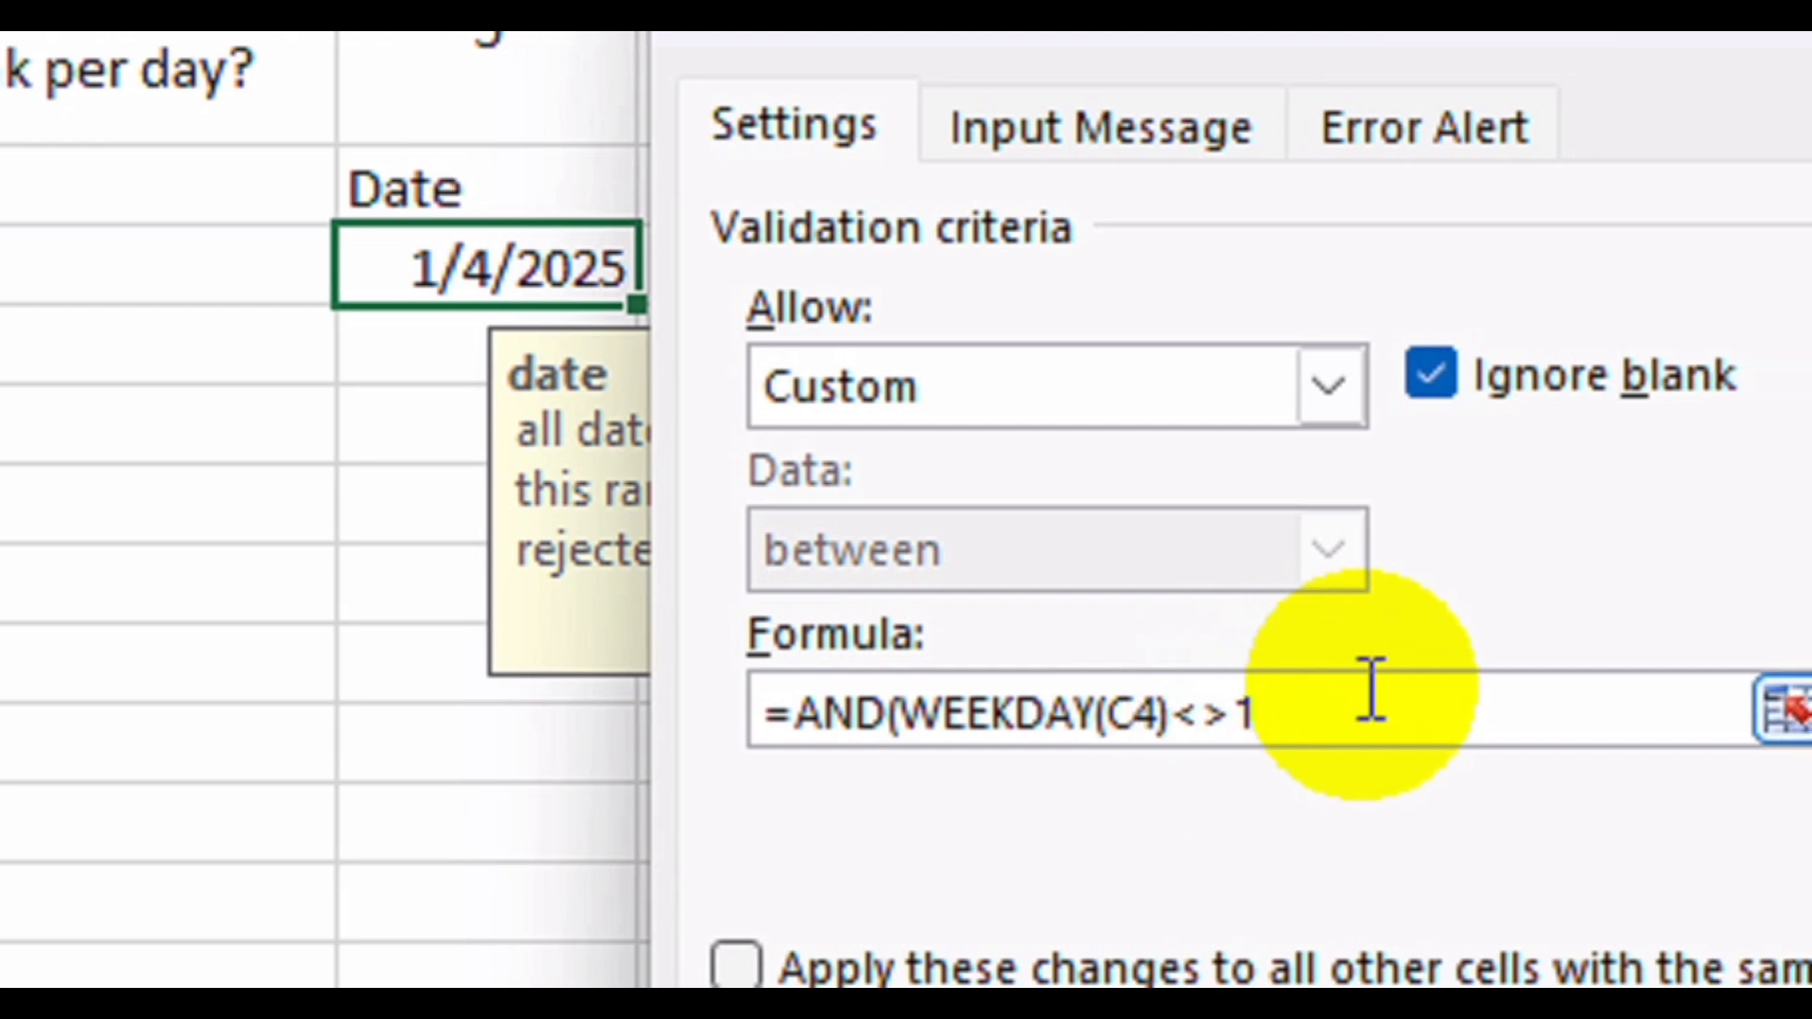
pyautogui.moveTo(1260, 714); pyautogui.dragTo(914, 706)
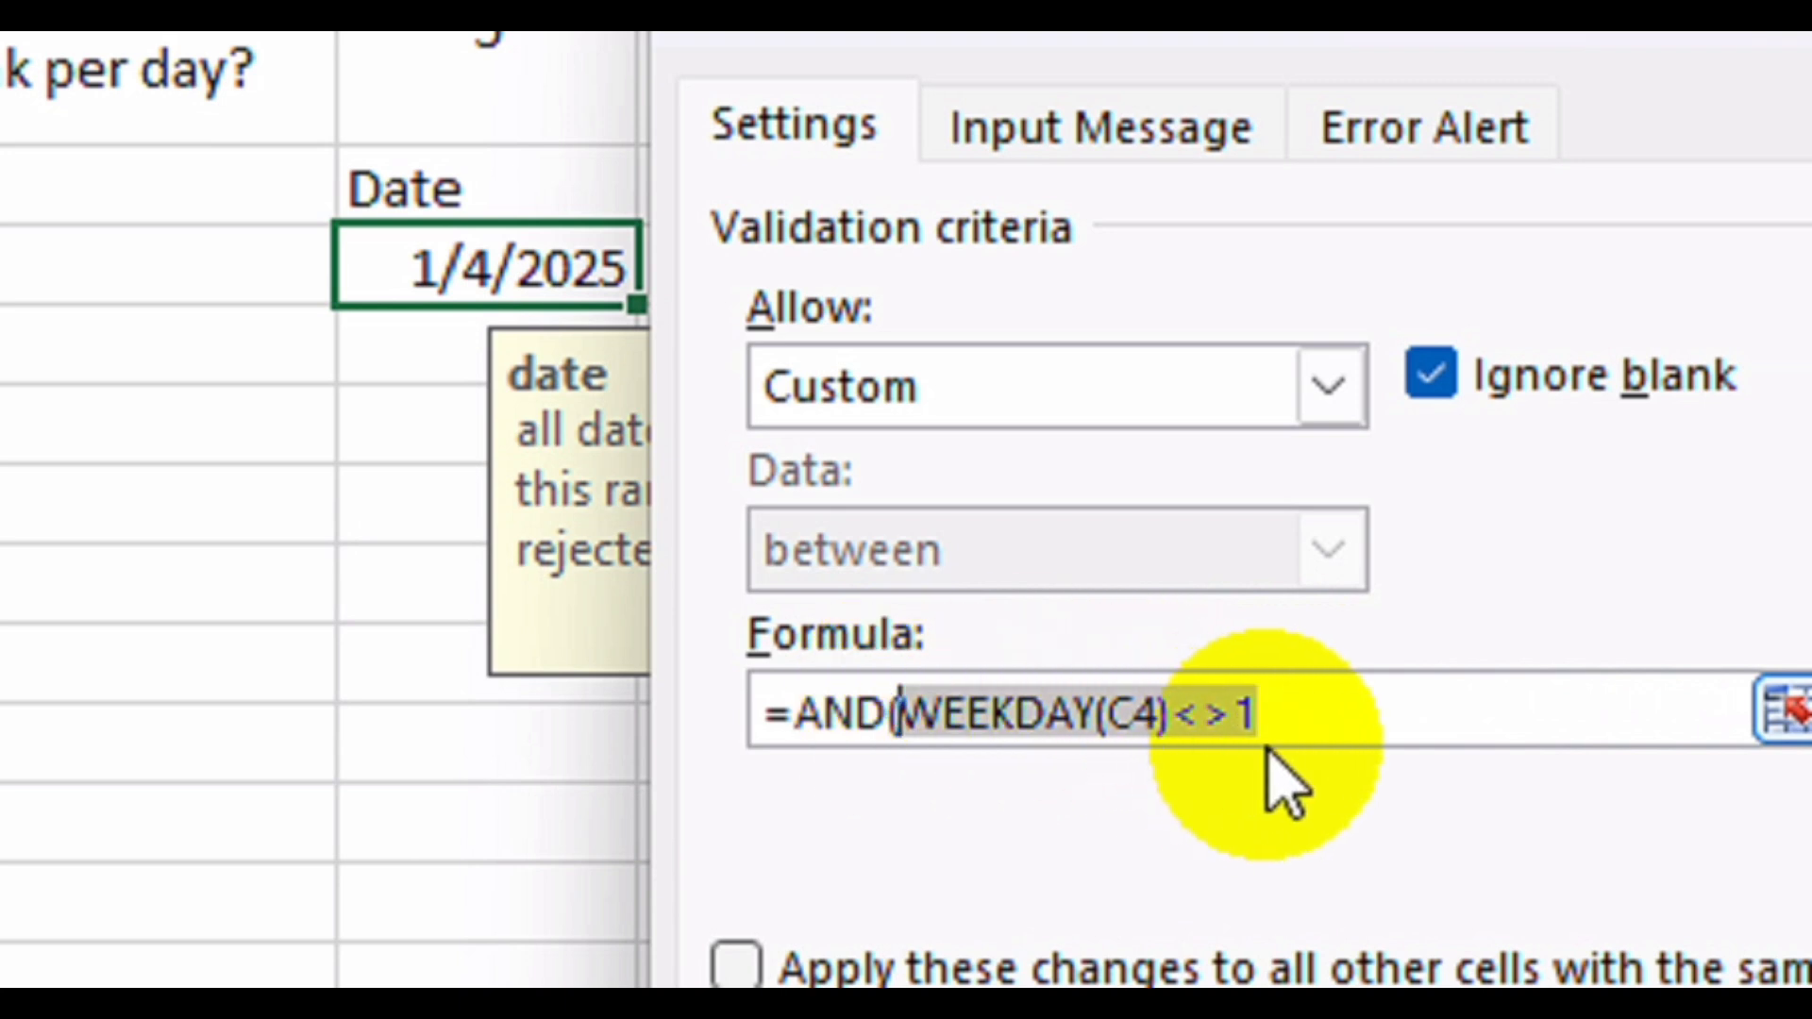
pyautogui.click(1364, 710)
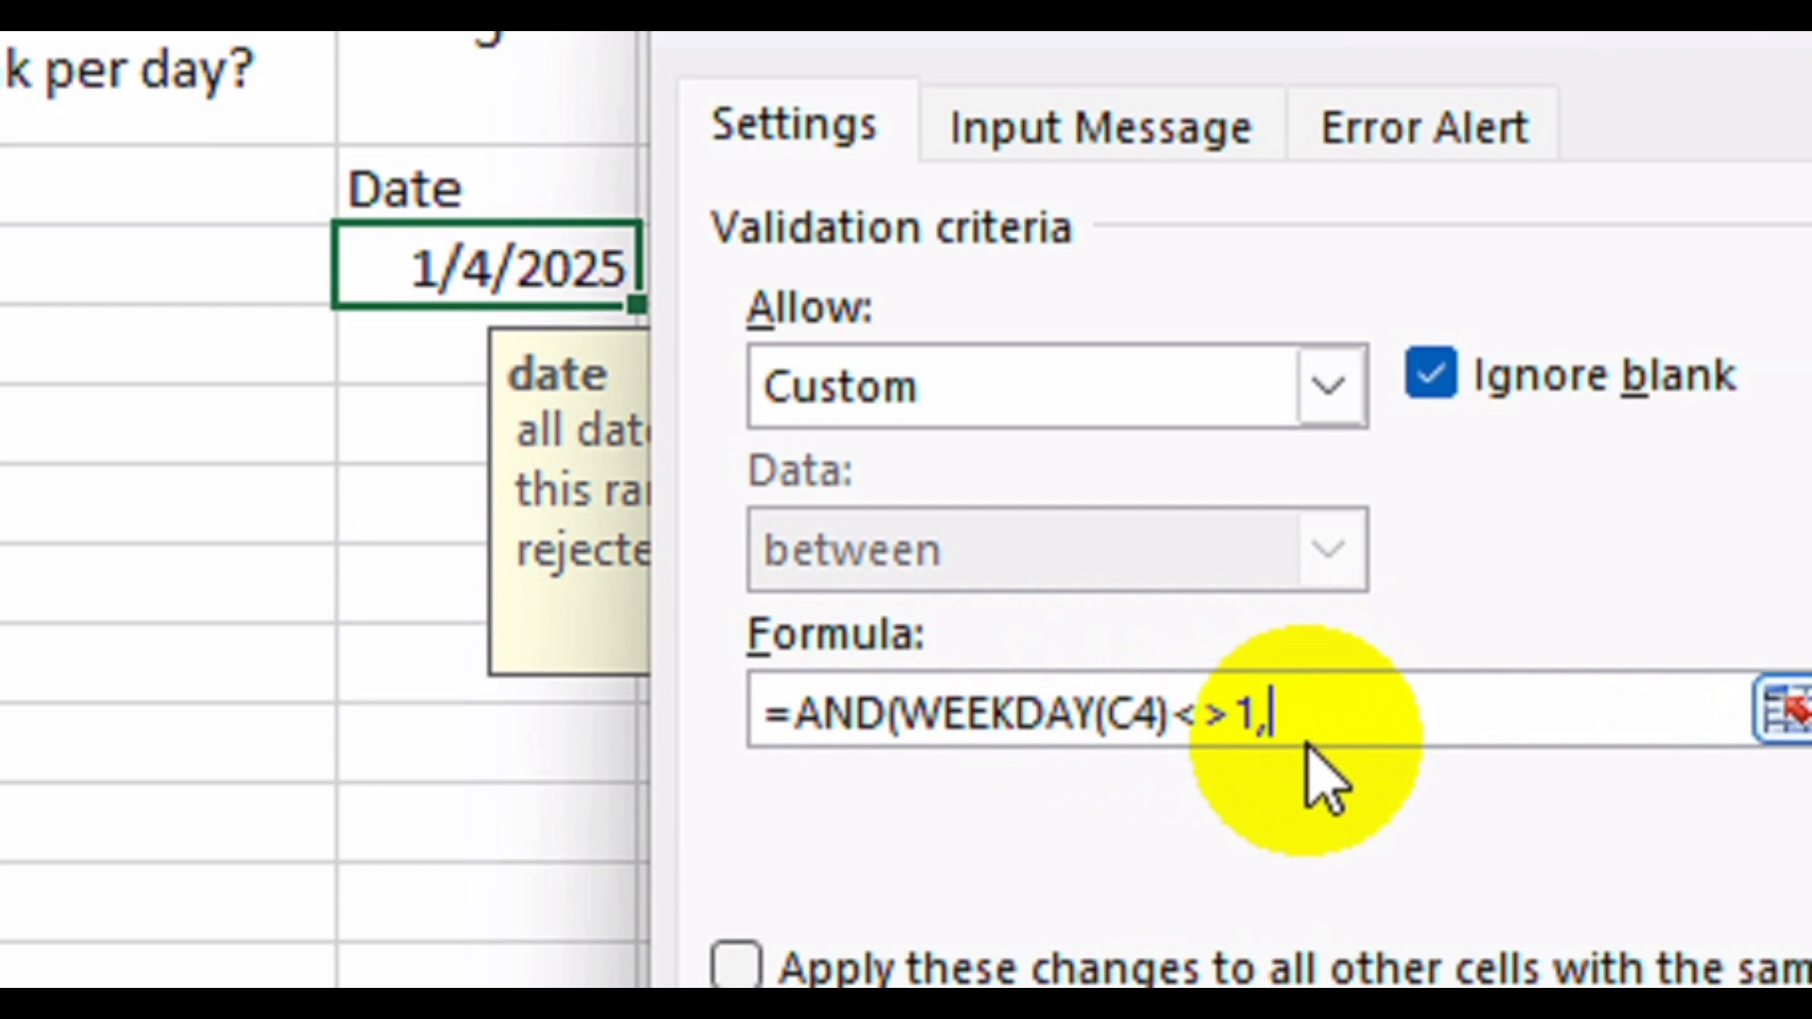
# Add the second condition WEEKDAY(C4)<>7 with a closing parenthesis to the formula and apply the validation rule.
pyautogui.write('WEEKDAY(')
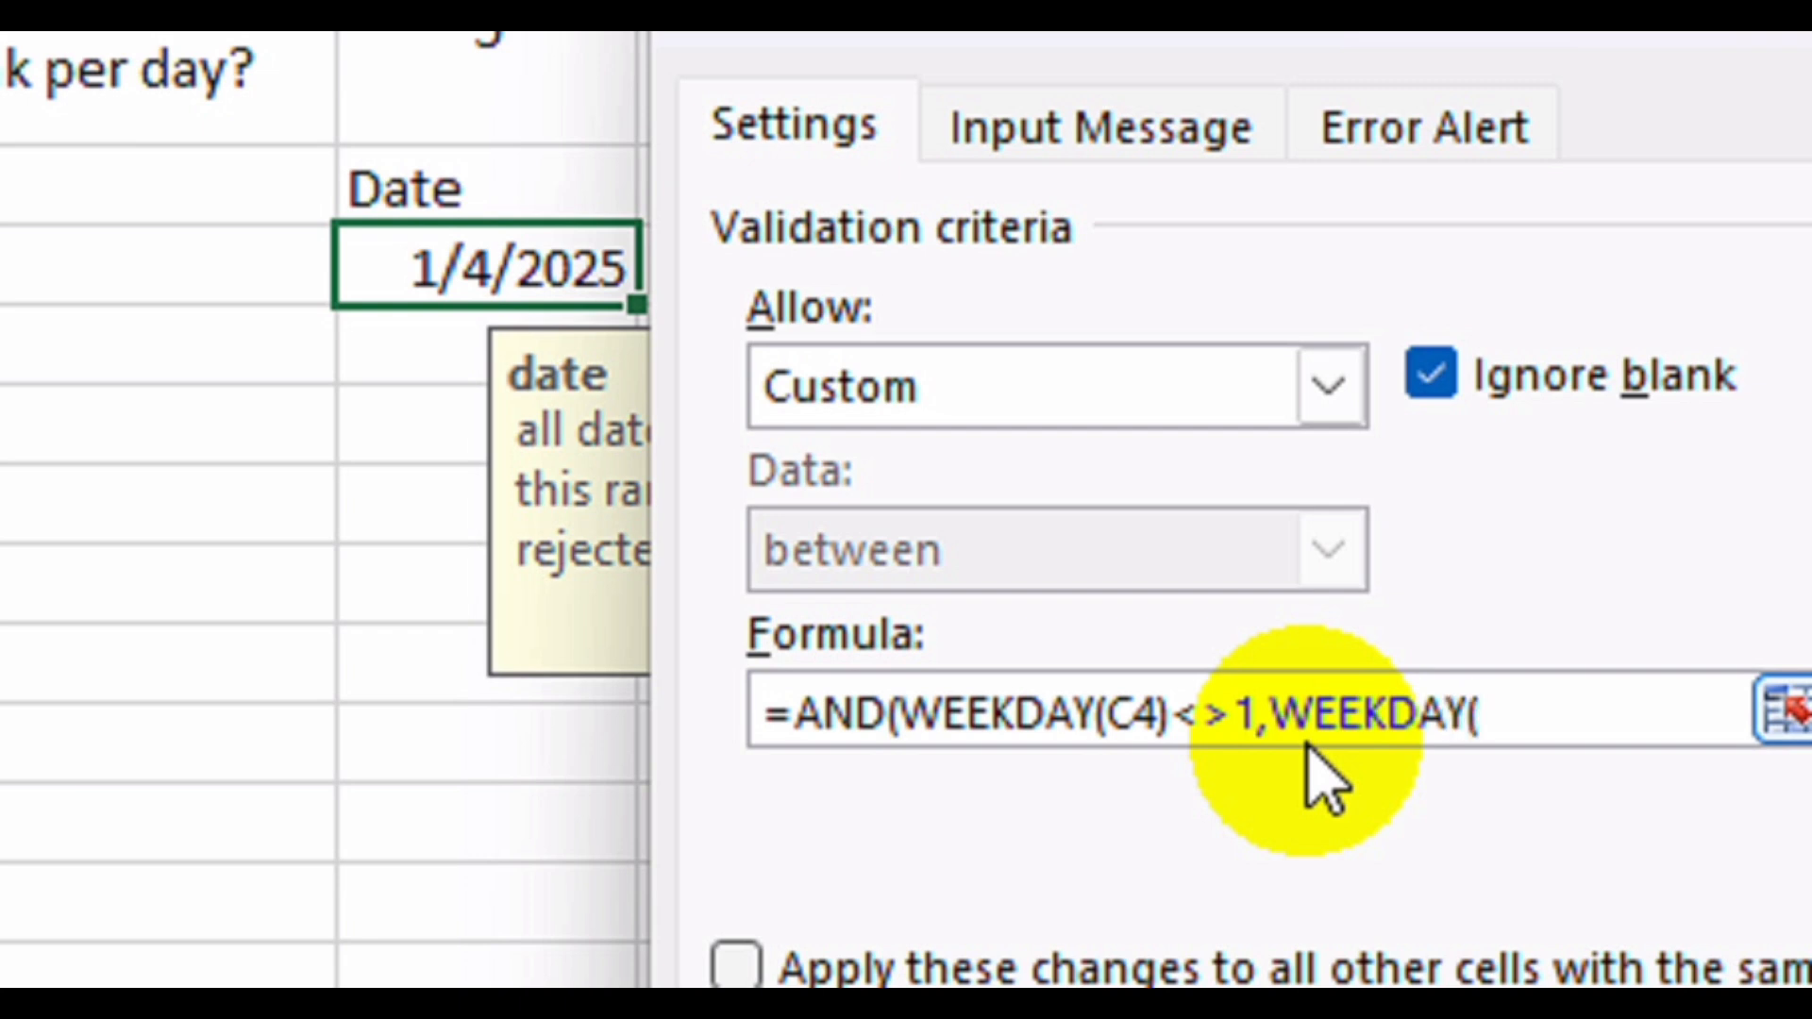
pyautogui.click(535, 262)
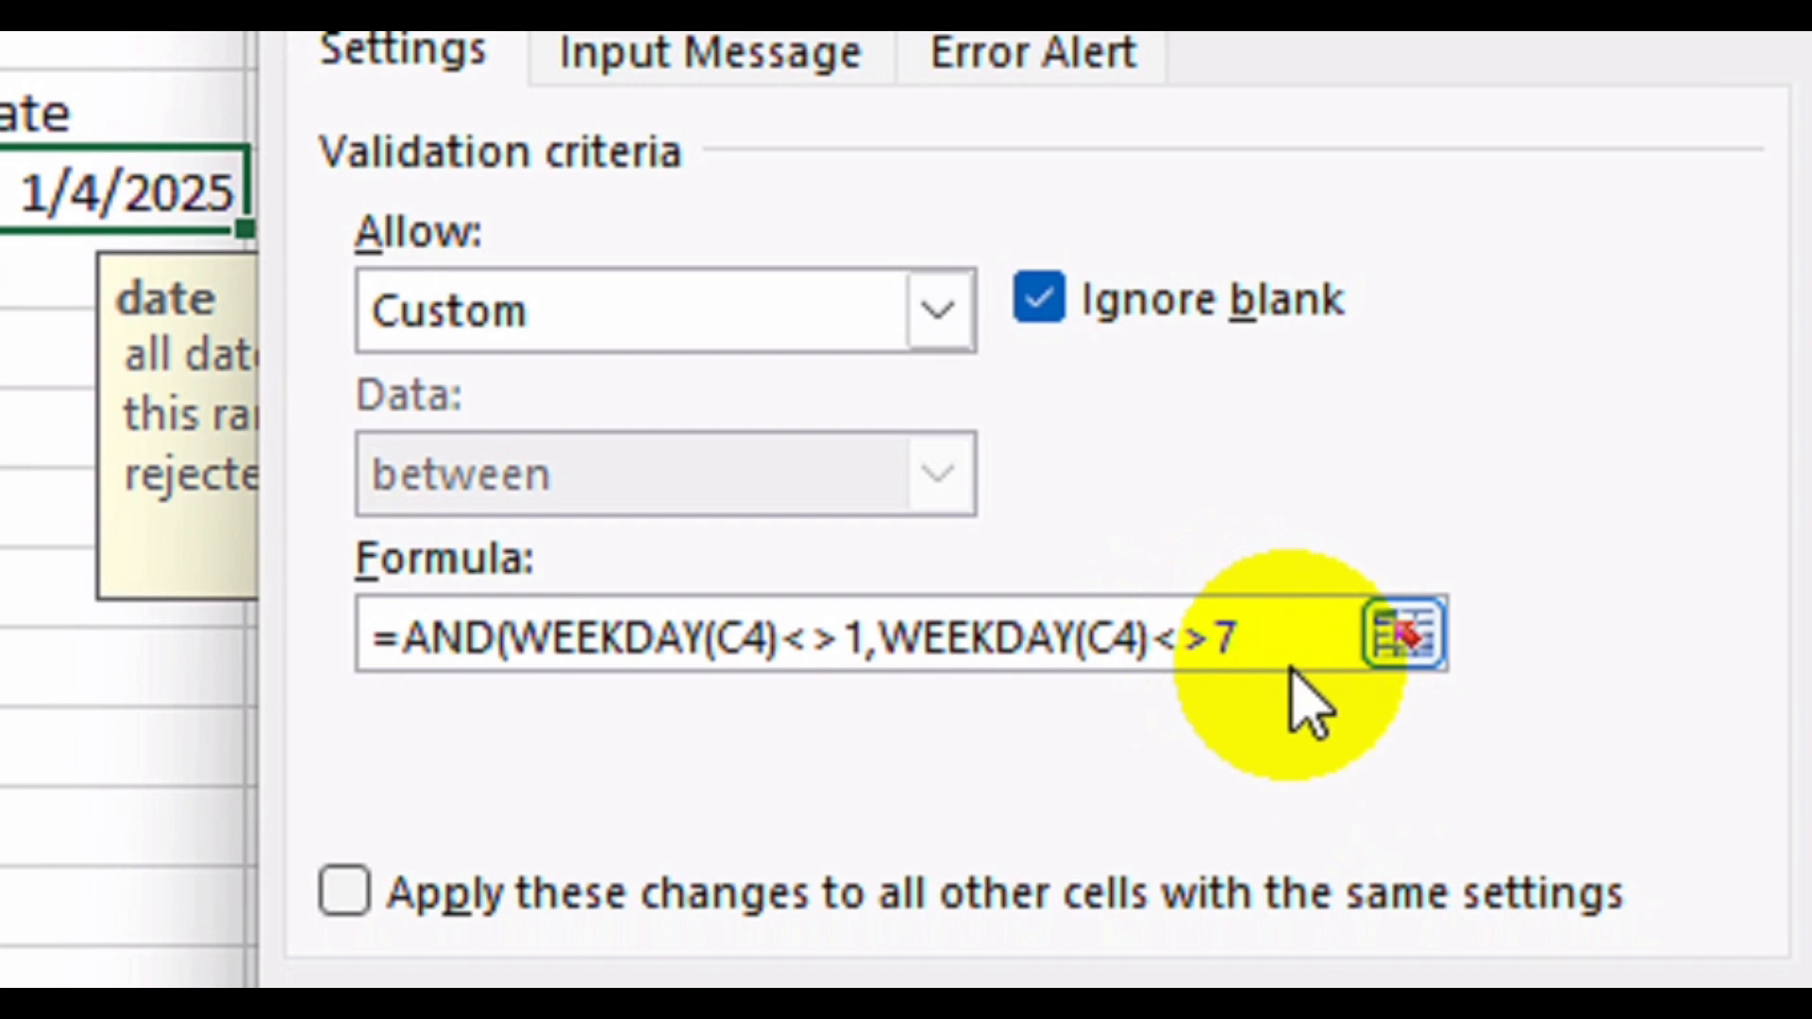
pyautogui.write('0')
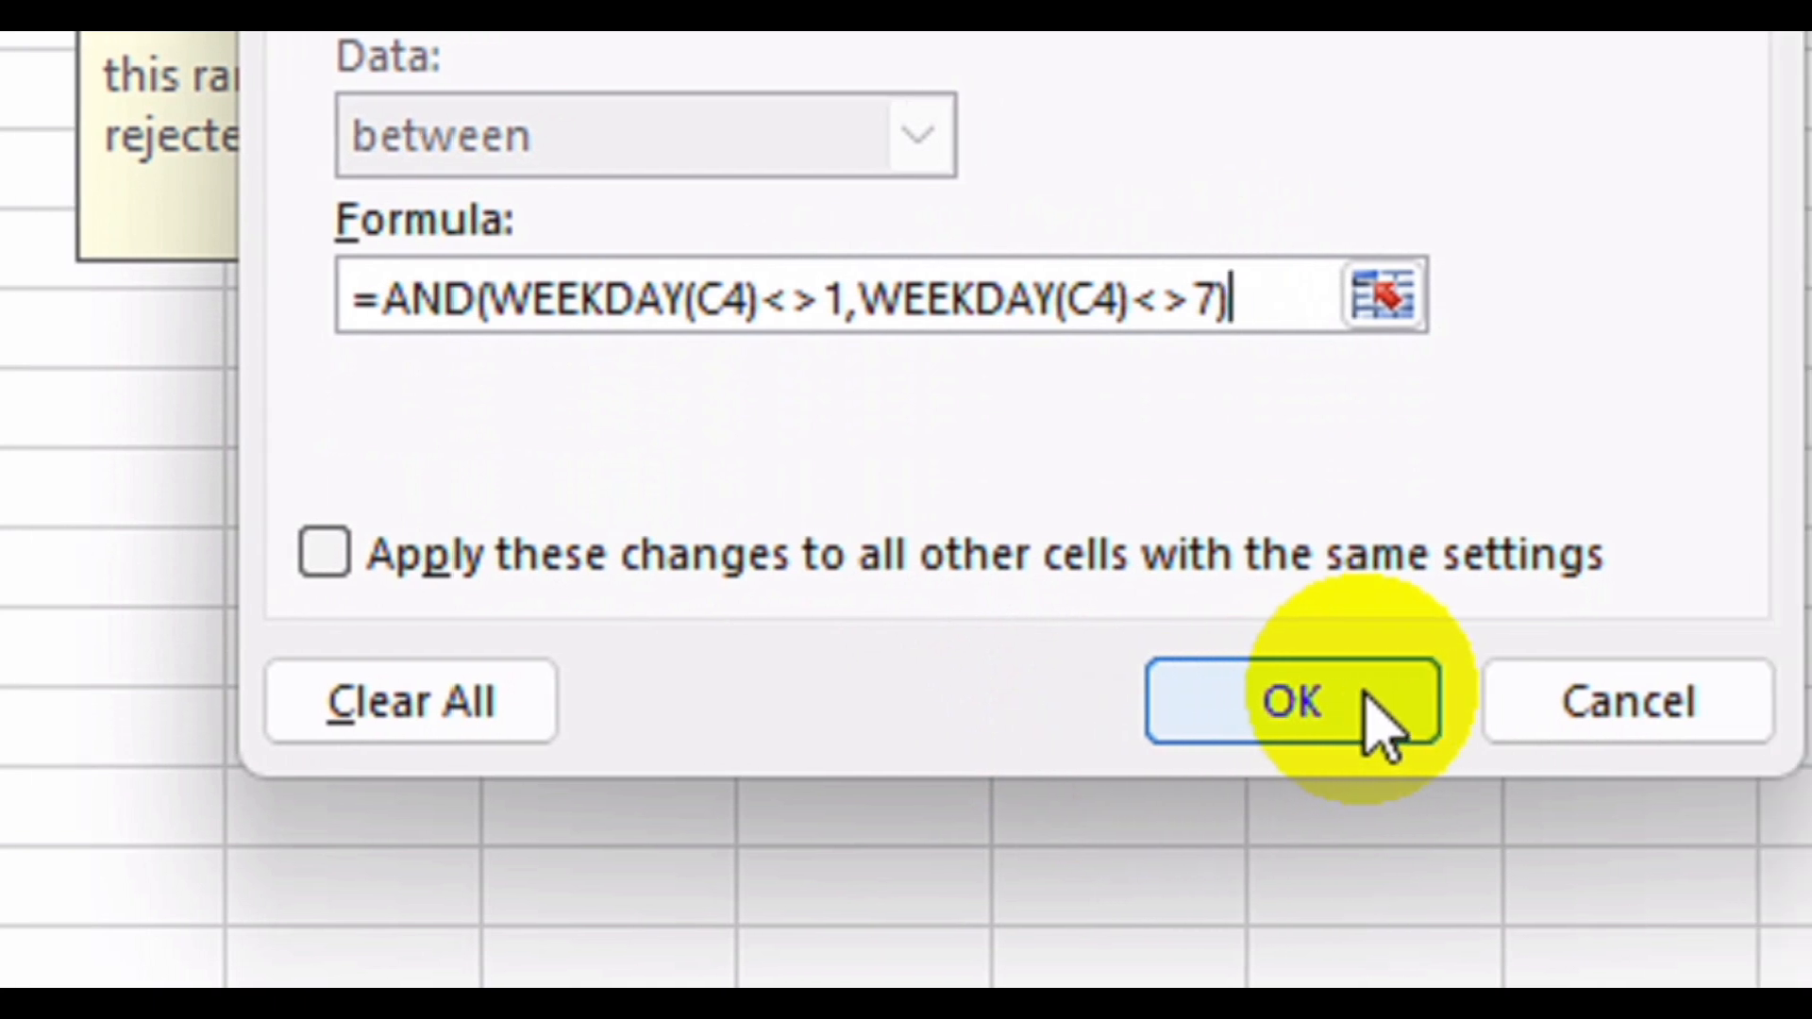
pyautogui.click(1489, 970)
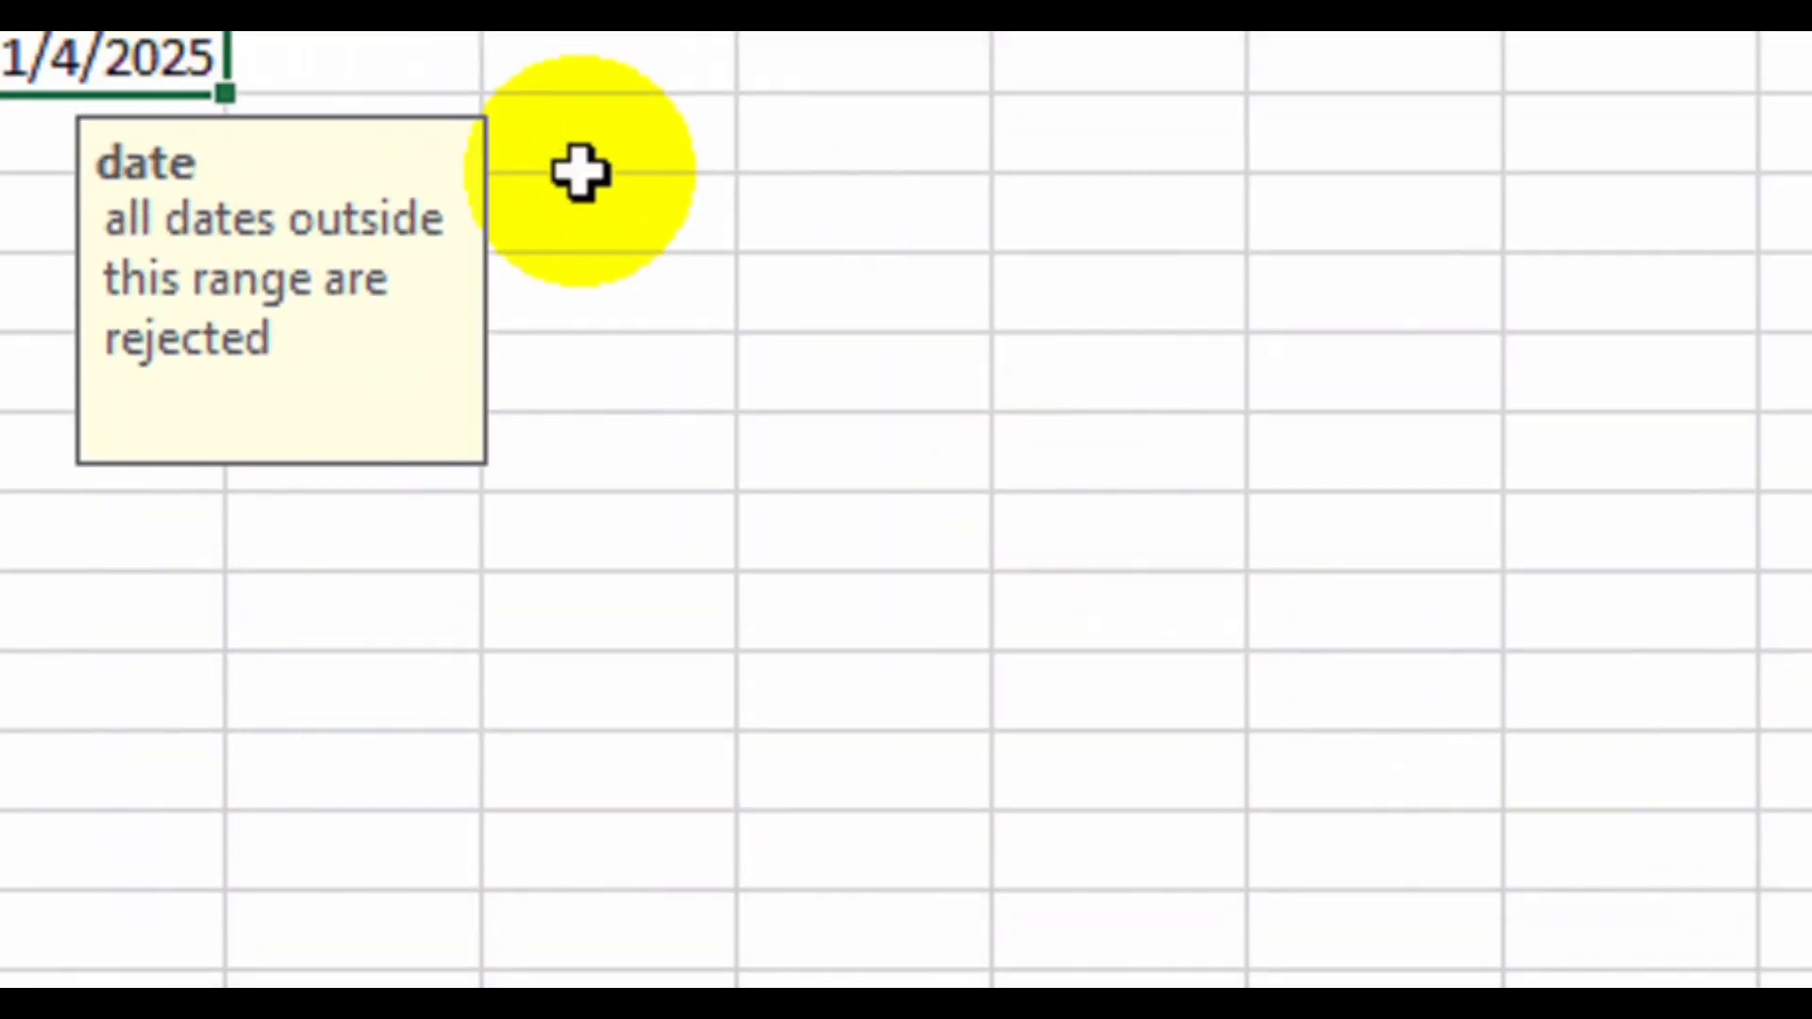
# Change the date in cell C4 to 2/4/2025 to test the weekday rule.
pyautogui.click(324, 69)
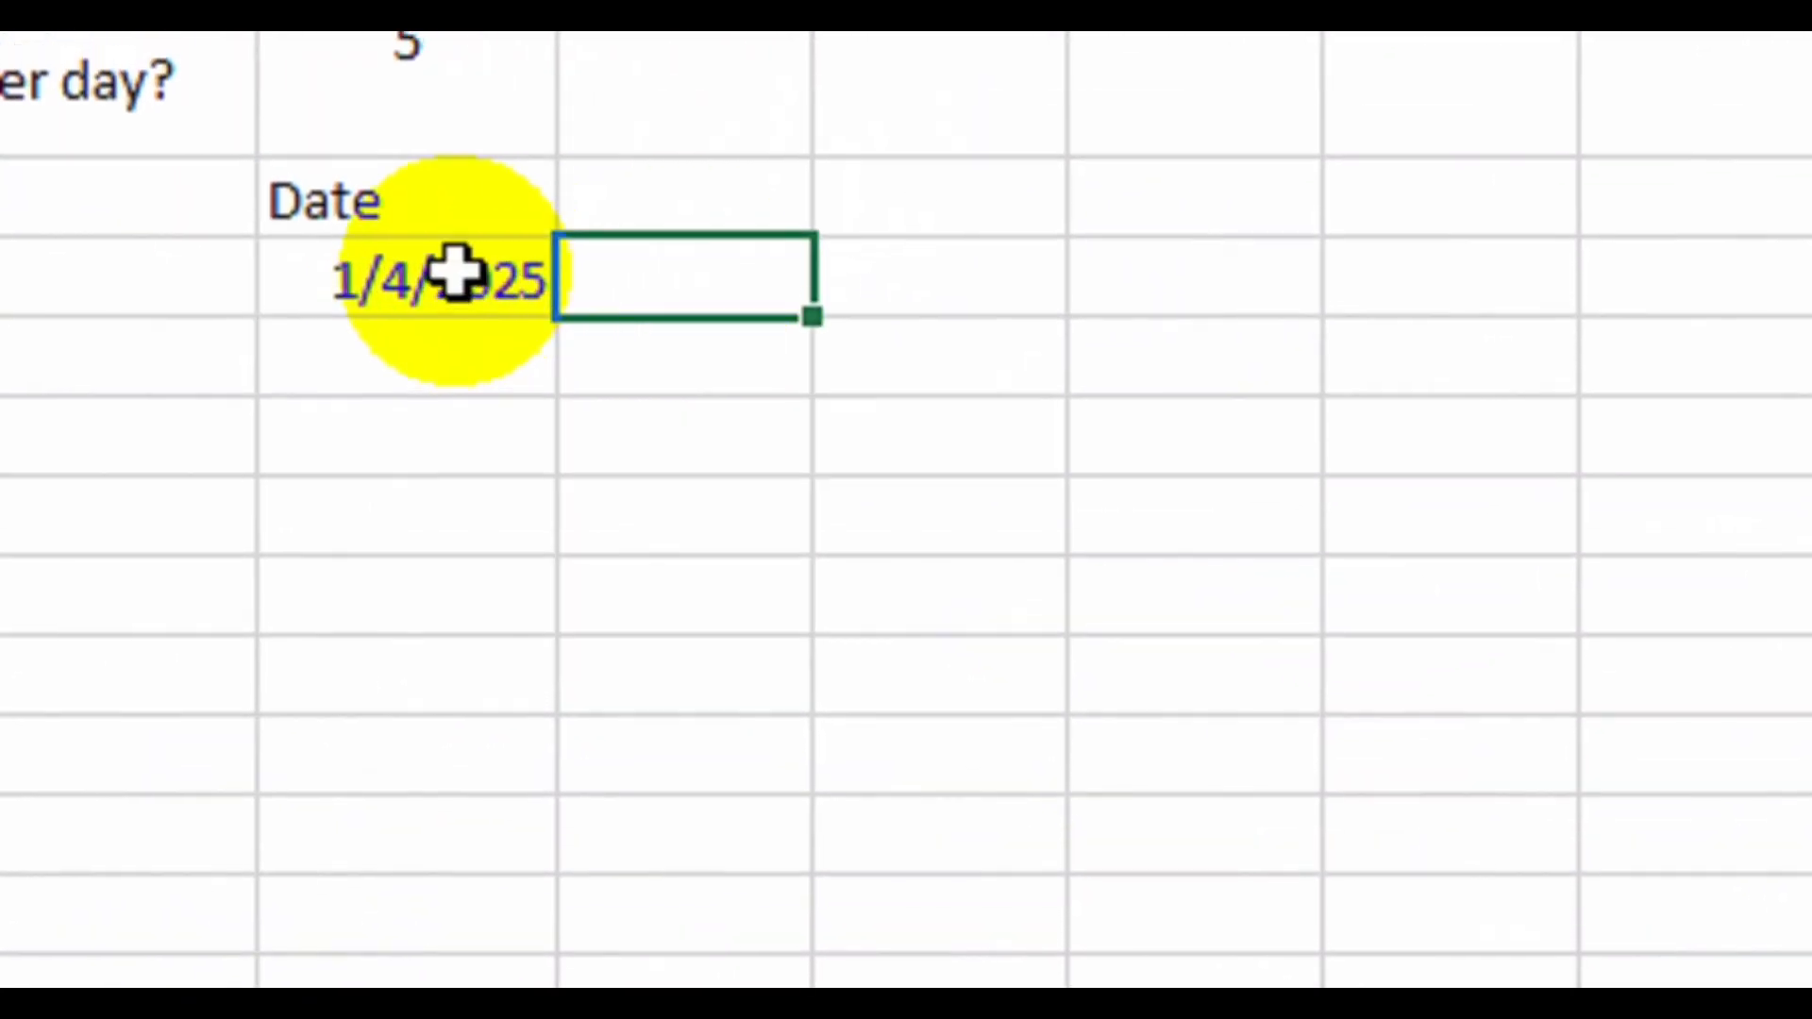
pyautogui.click(455, 273)
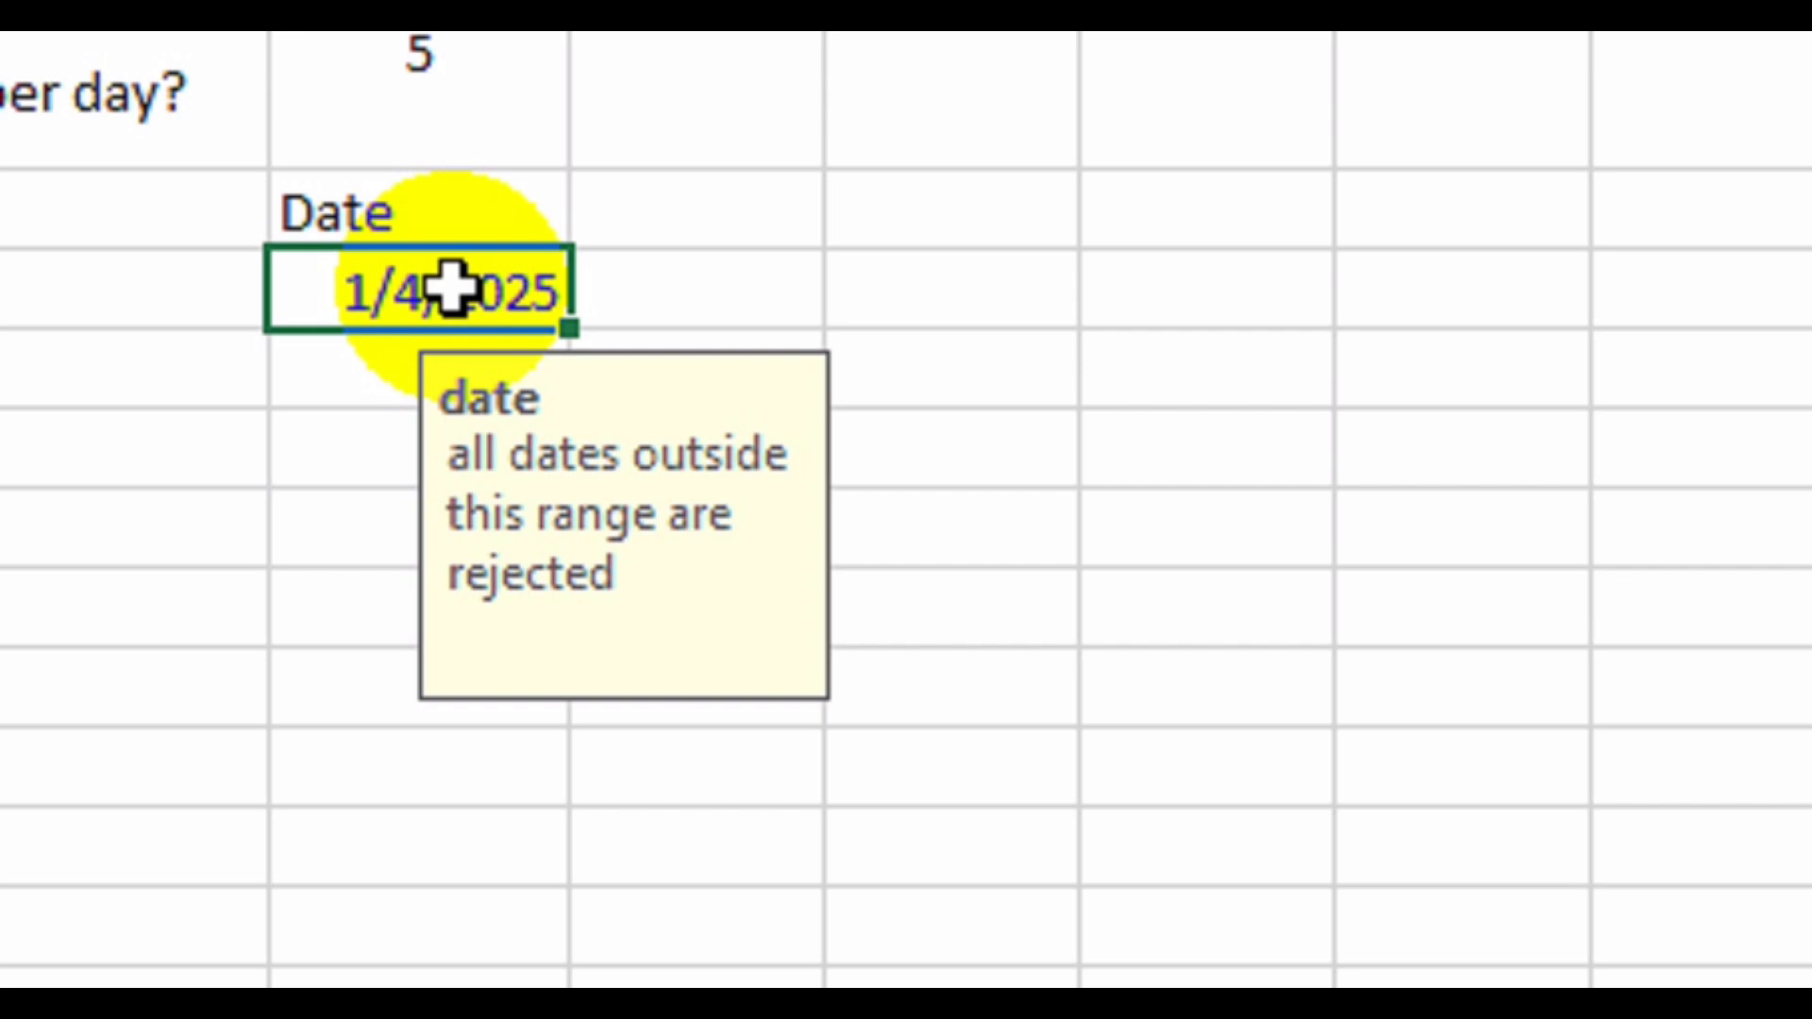
pyautogui.doubleClick(453, 288)
pyautogui.click(387, 290)
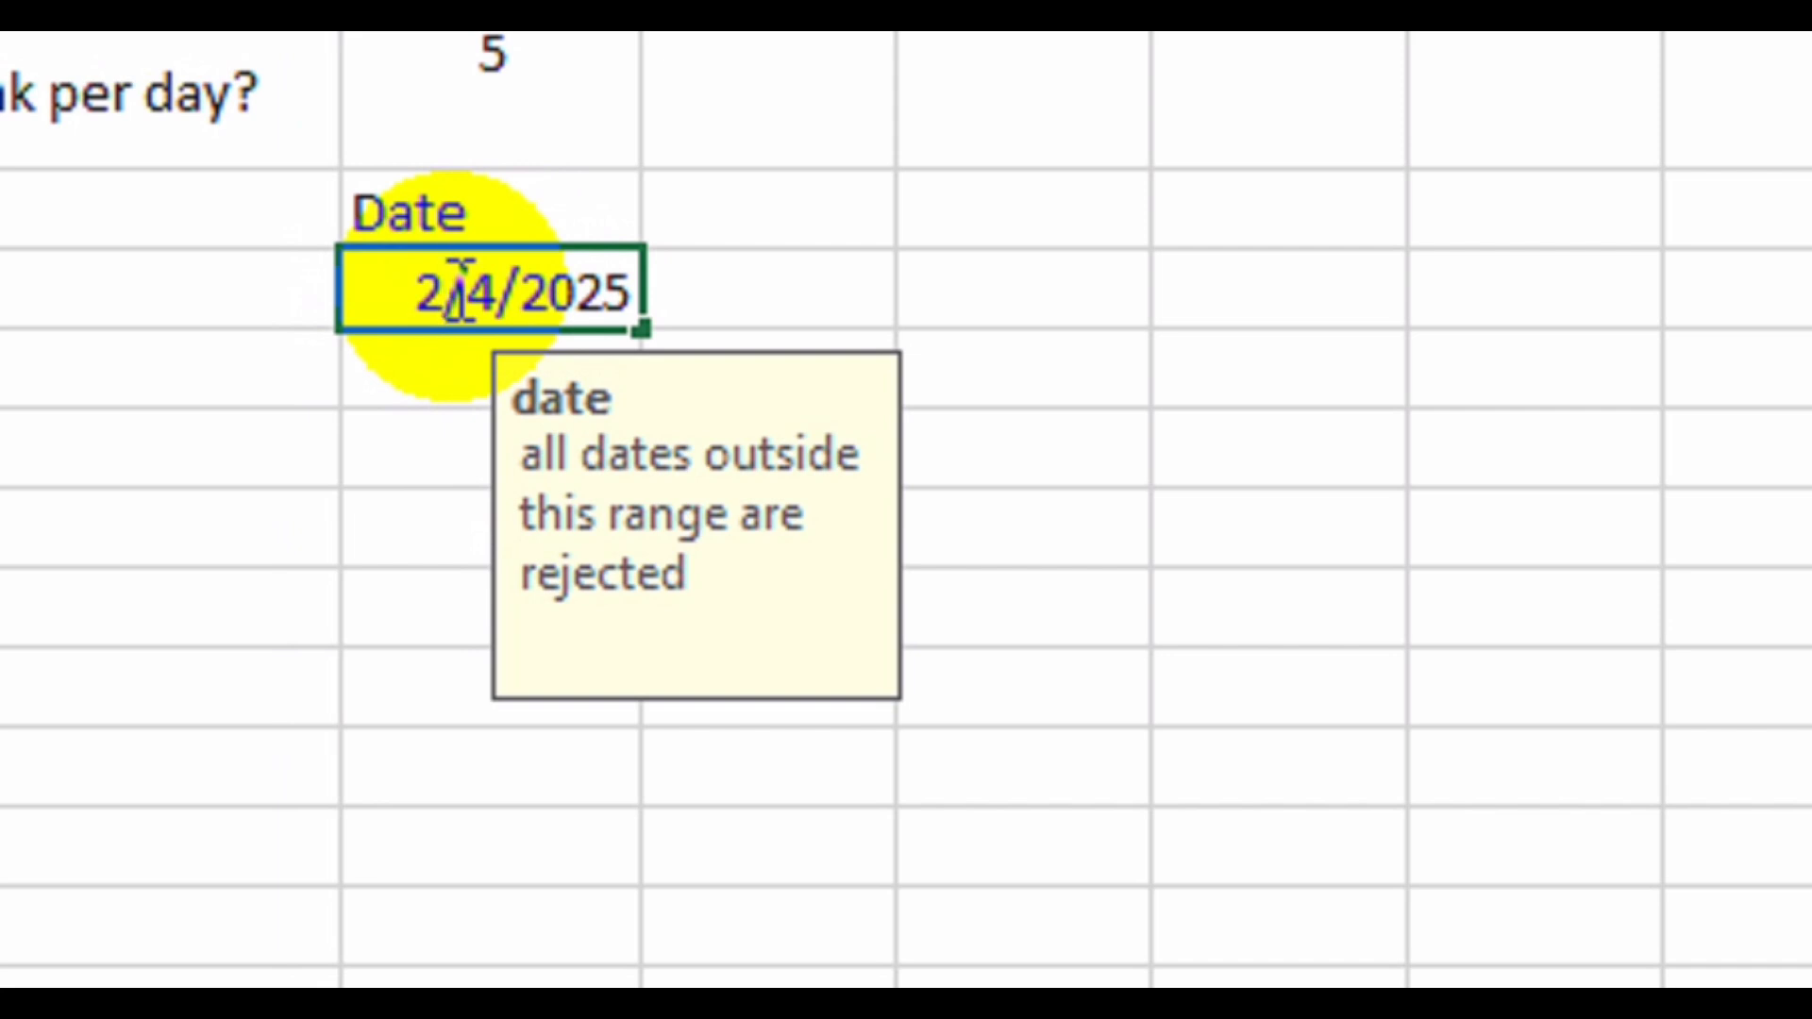
pyautogui.press('Return')
# Change the date in cell C4 to 1/1/2025 to test the weekday rule.
pyautogui.click(451, 288)
pyautogui.click(431, 291)
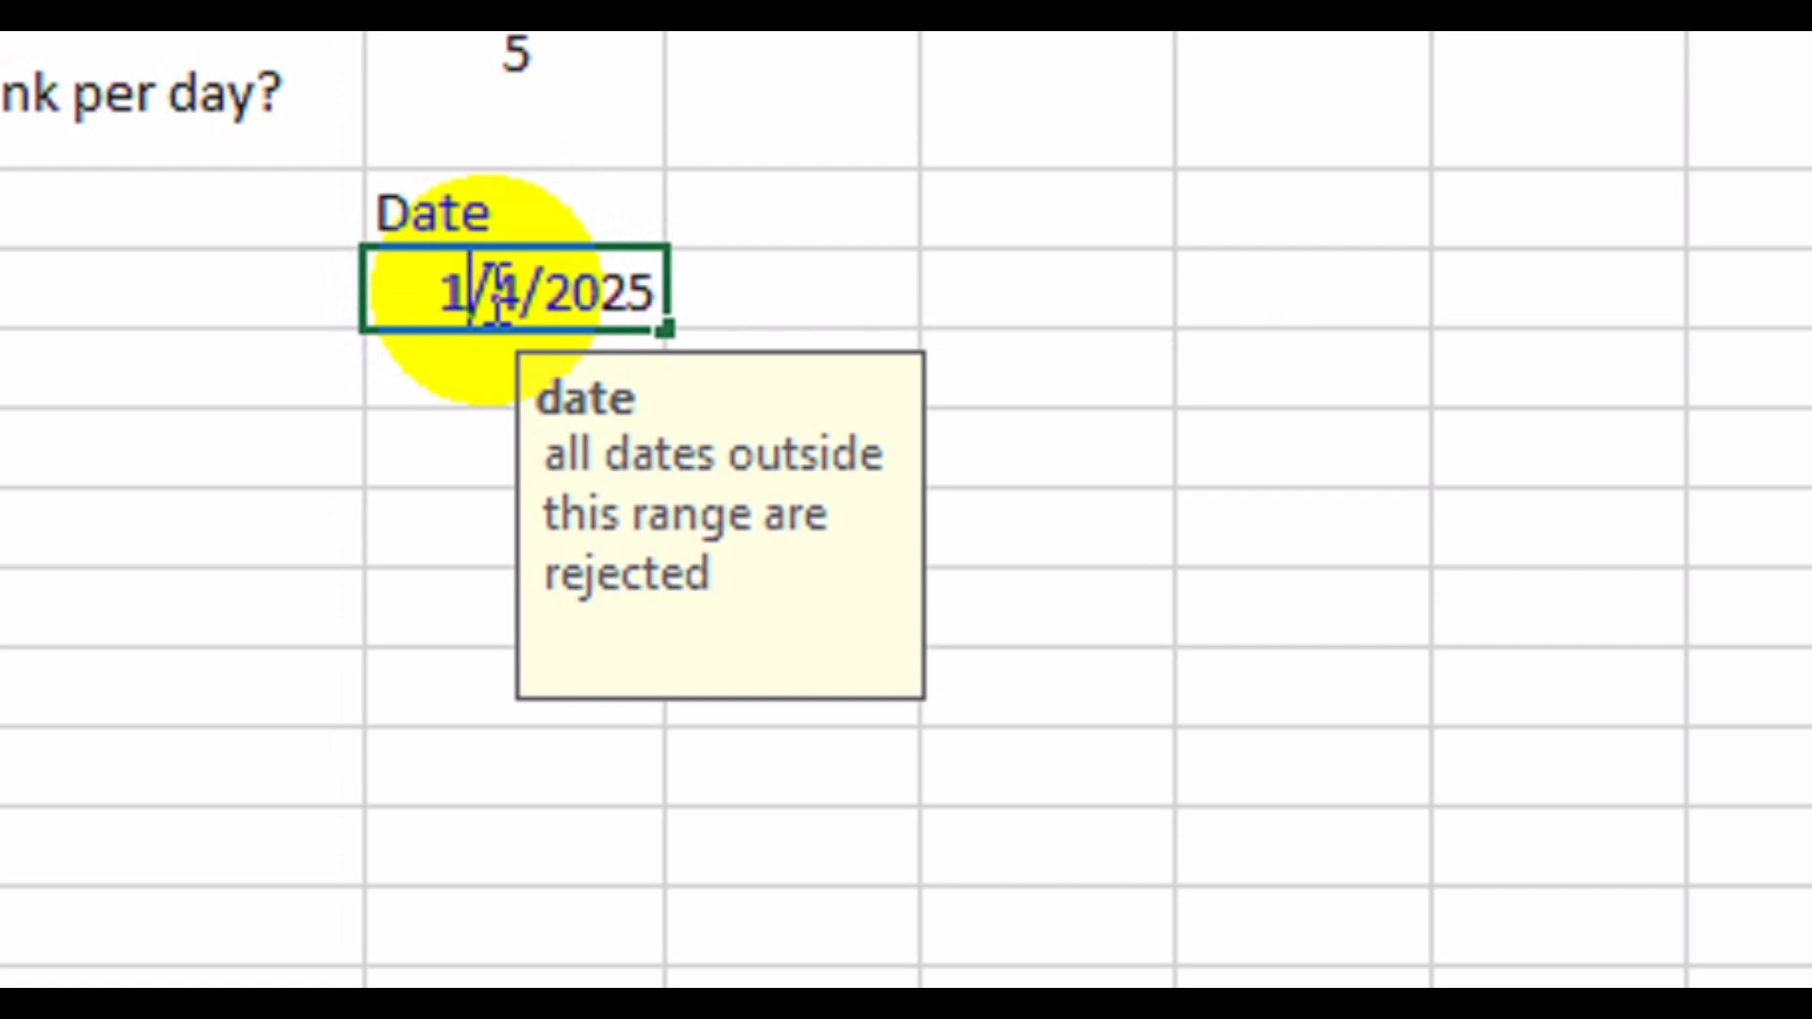
pyautogui.moveTo(523, 288); pyautogui.dragTo(645, 306)
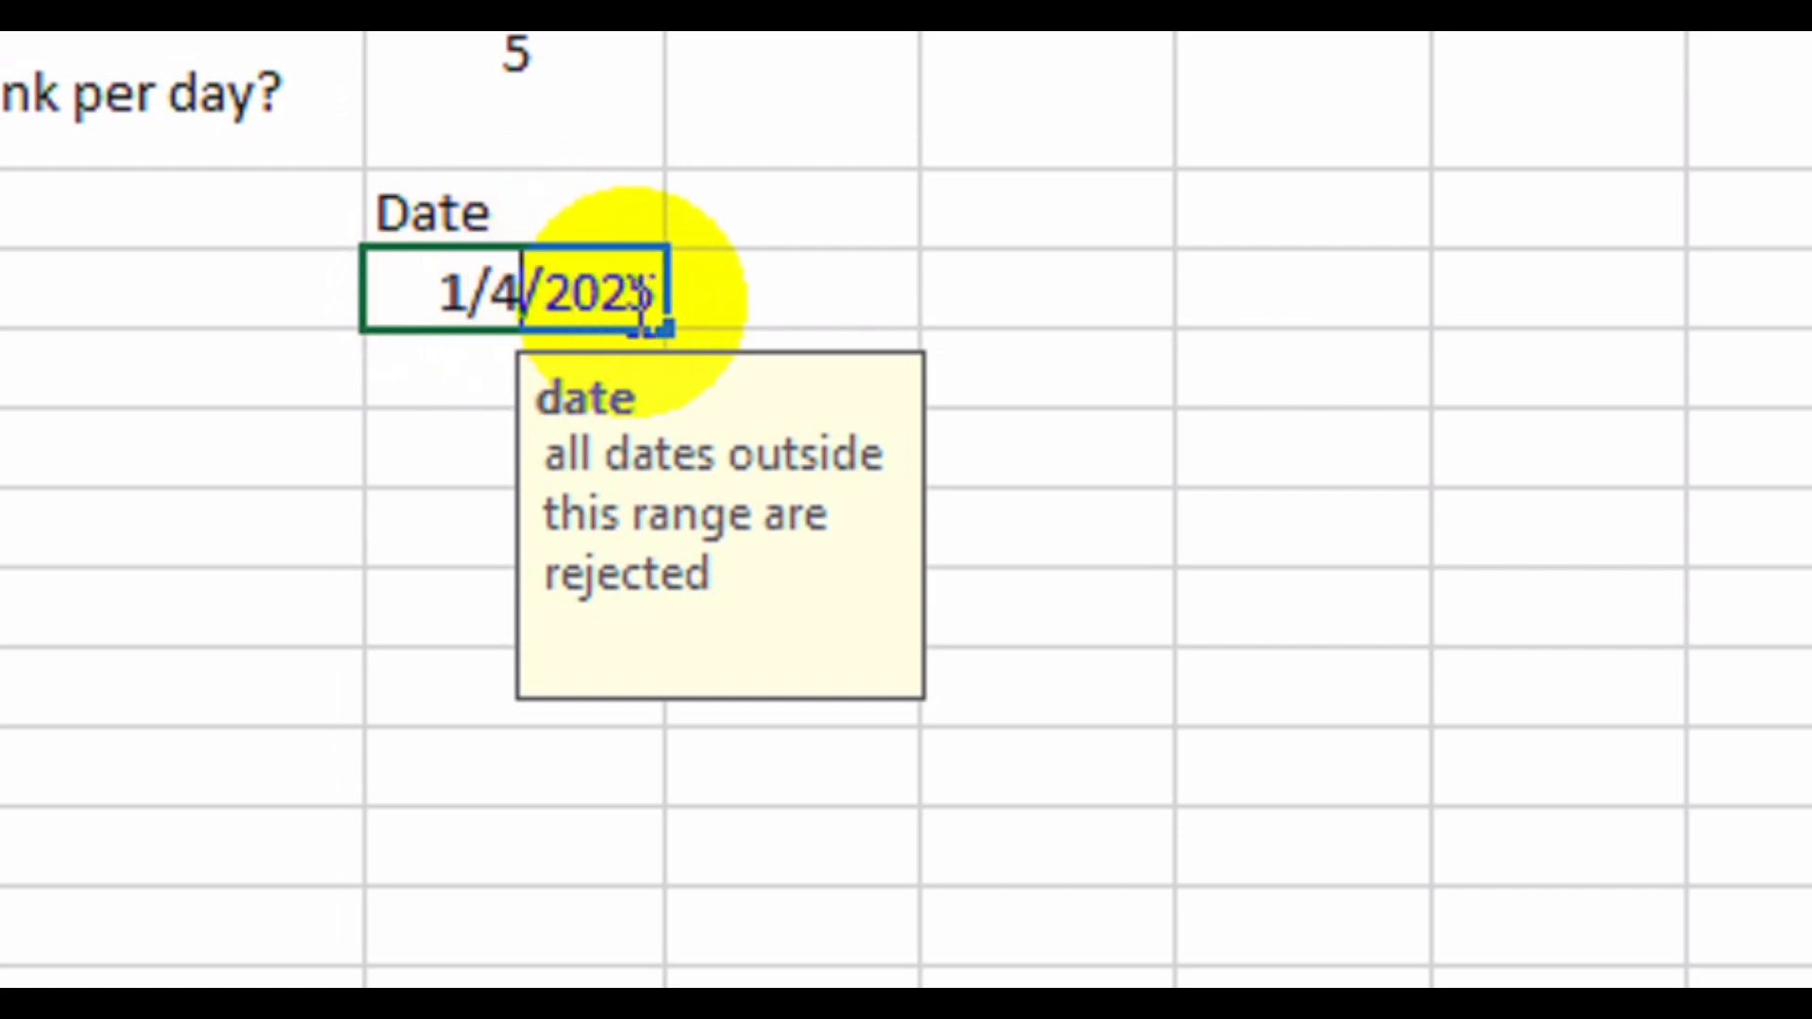
pyautogui.press('Left')
pyautogui.press('BackSpace')
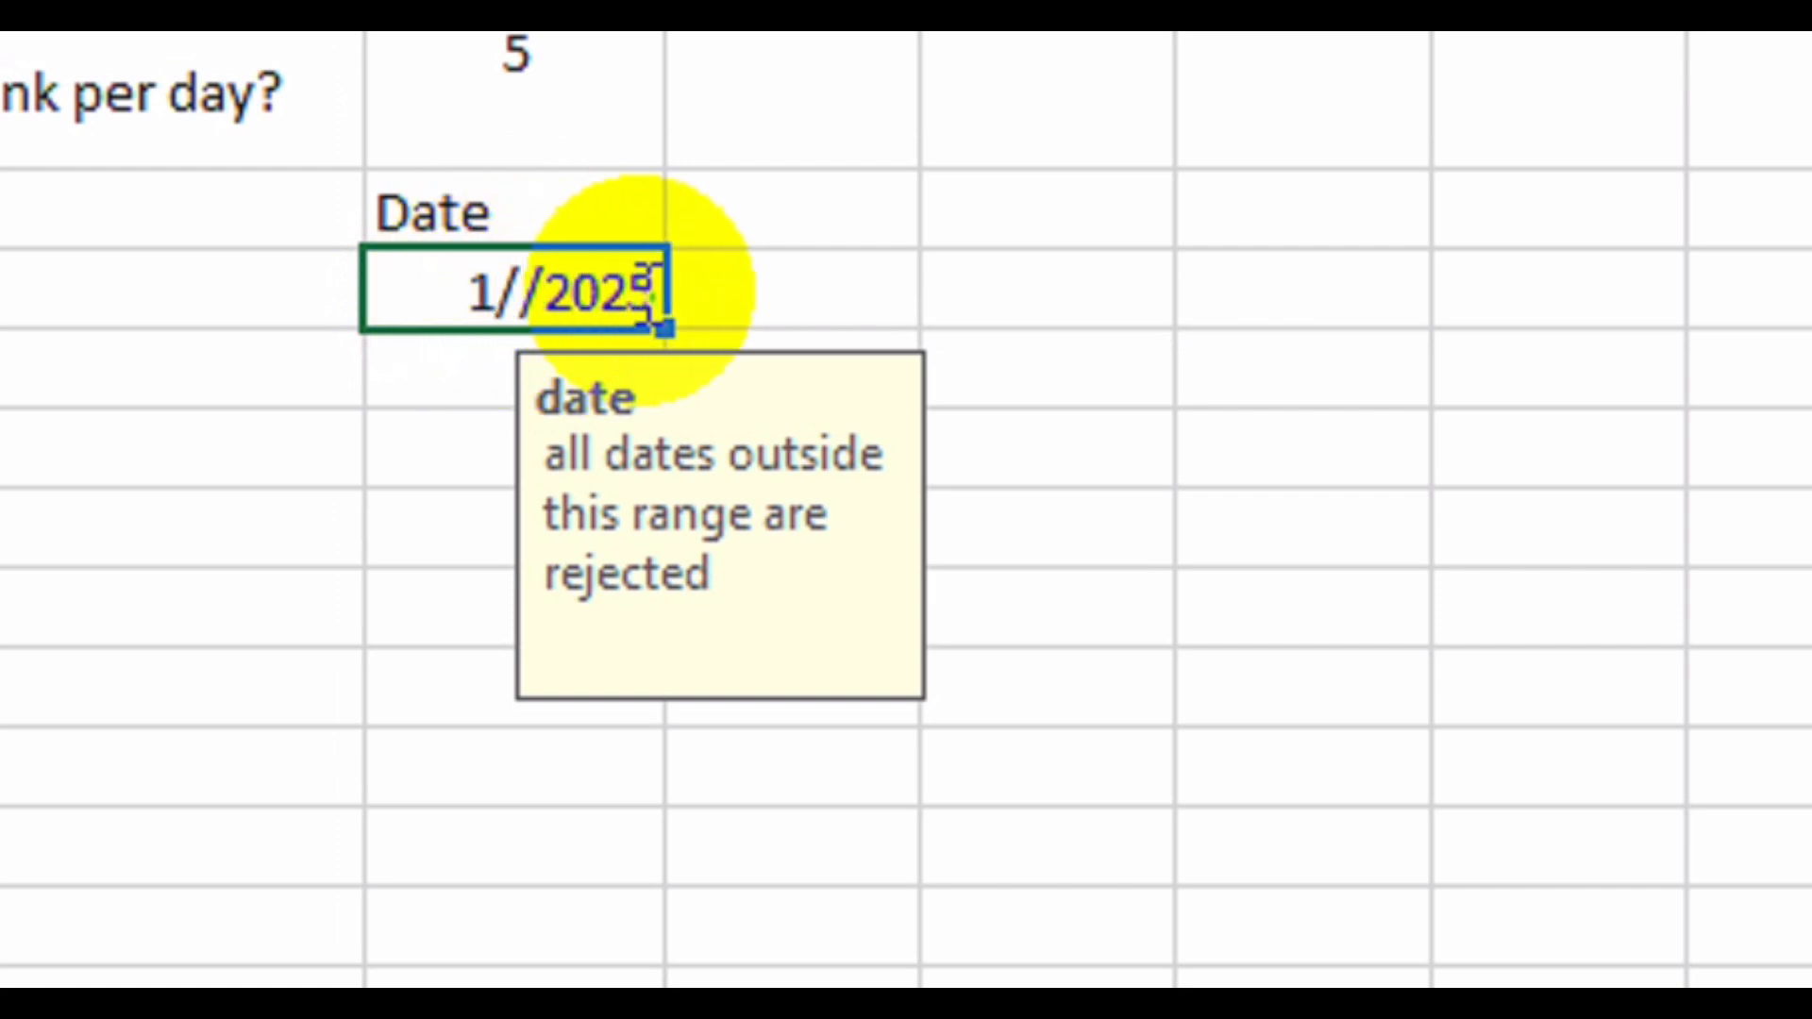
pyautogui.write('1')
pyautogui.press('Return')
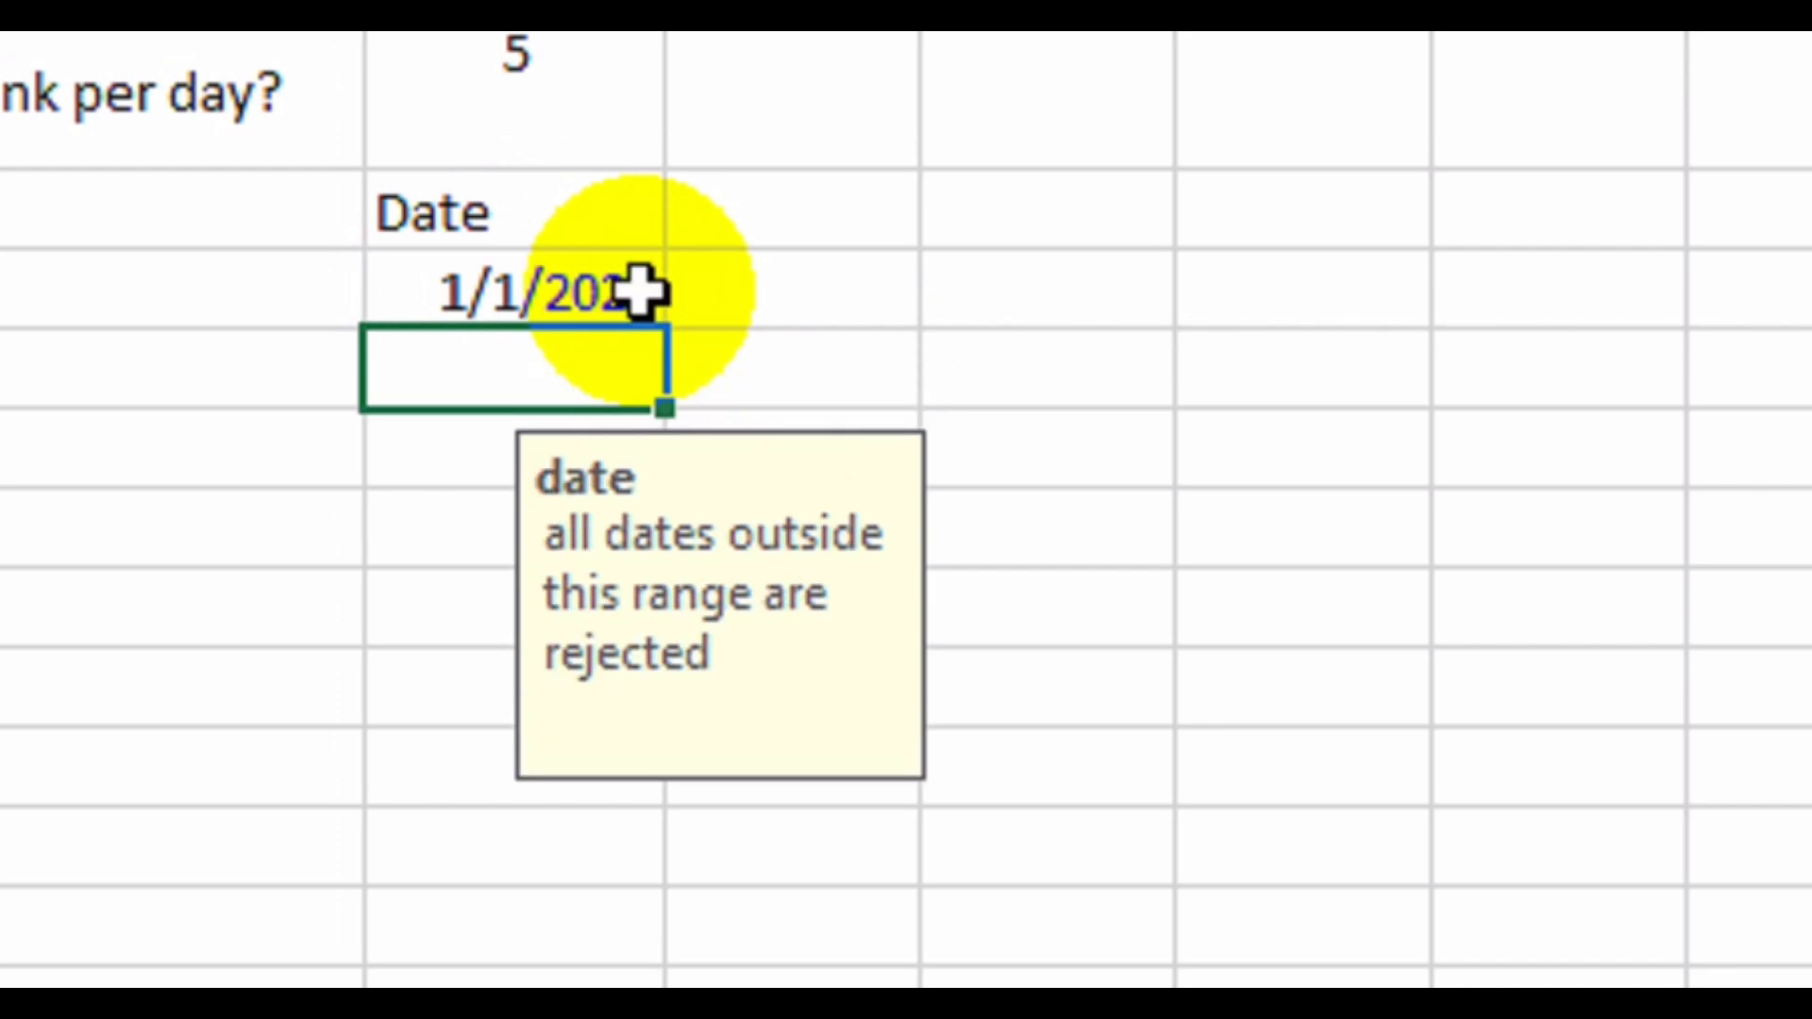
# Test the weekday rule by changing the date in C4 to 1/2/2025 and to 1/3/2025.
pyautogui.click(505, 279)
pyautogui.doubleClick(505, 279)
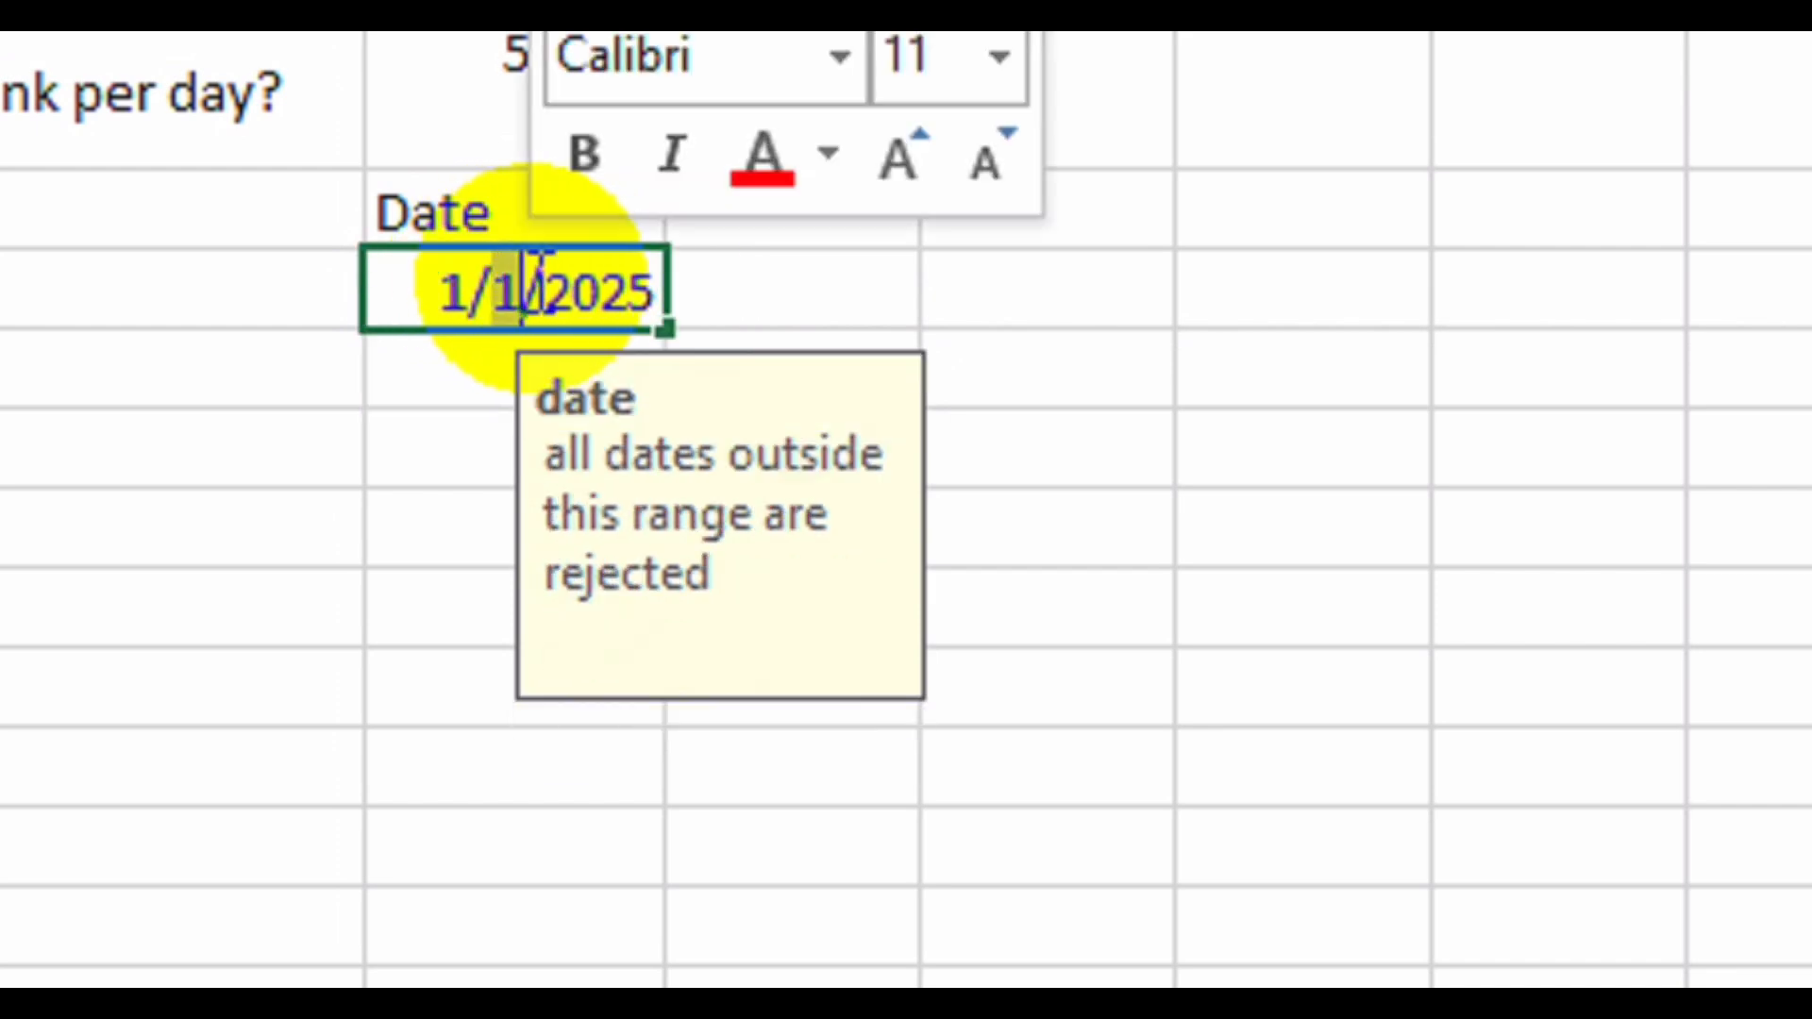
pyautogui.write('2')
pyautogui.press('Return')
pyautogui.click(529, 274)
pyautogui.doubleClick(510, 297)
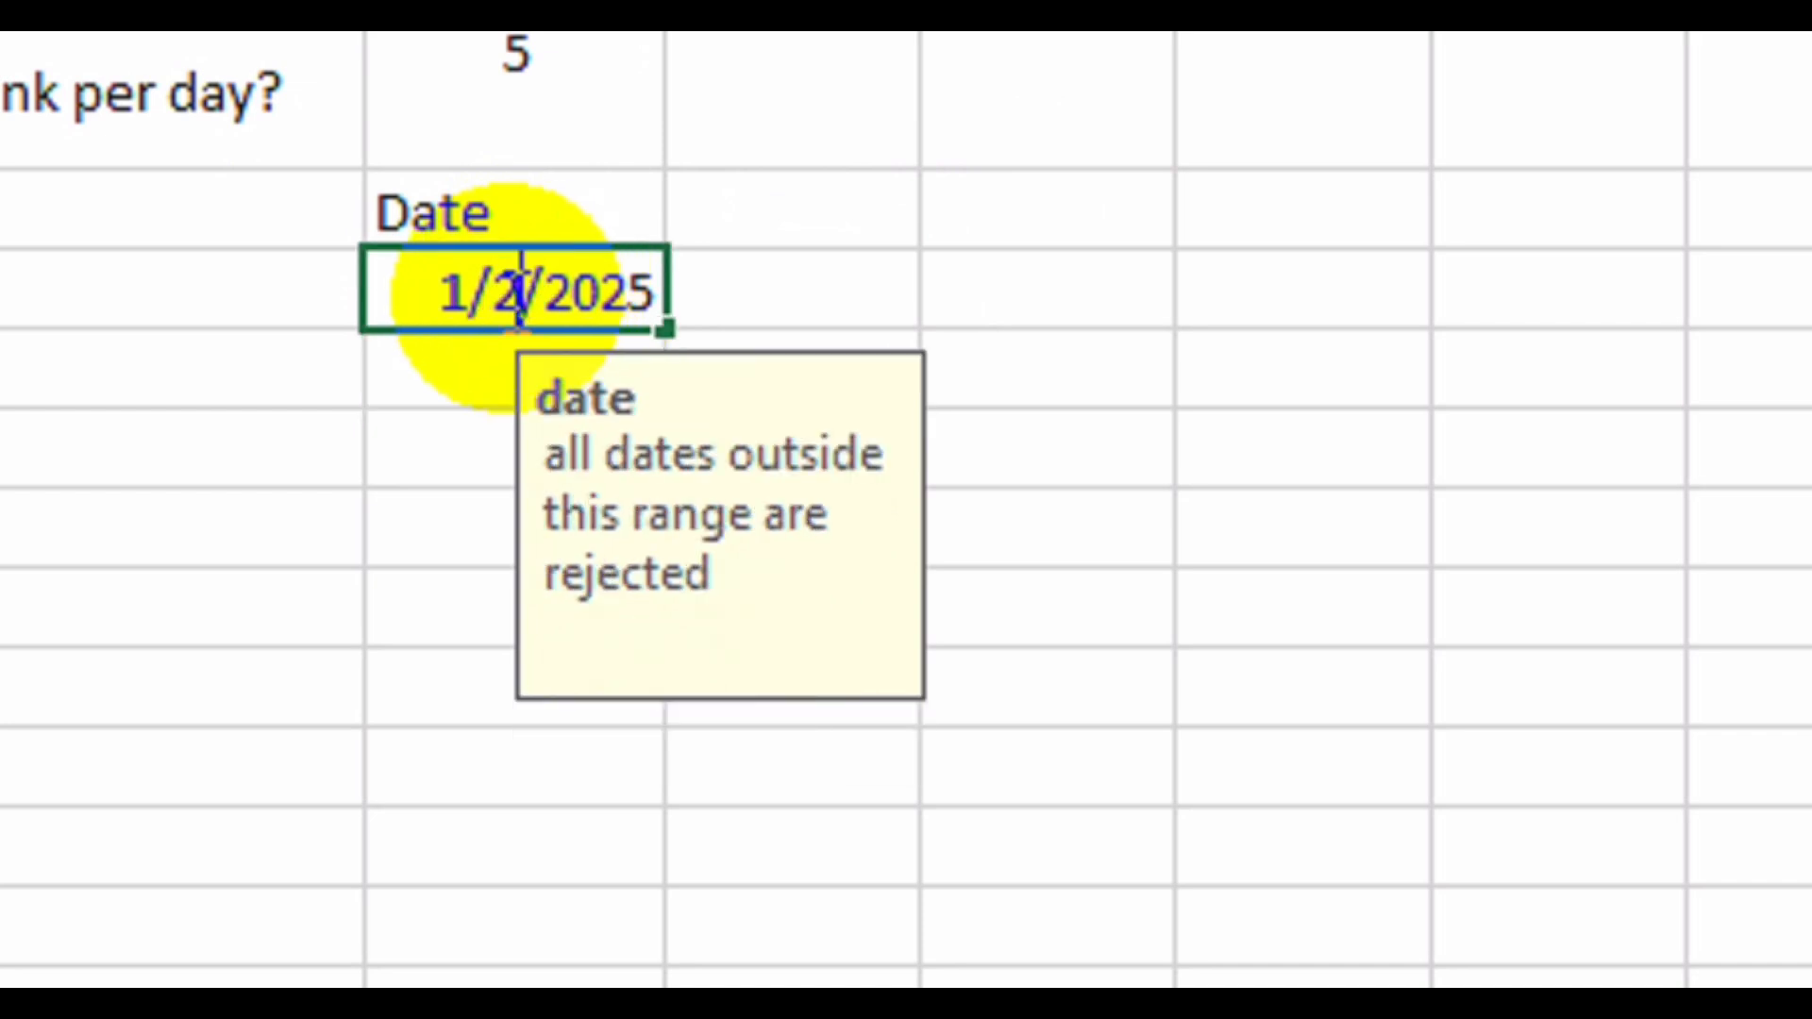
pyautogui.write('3')
pyautogui.press('Return')
# Try the Saturday date 1/4/2025 in cell C4 and dismiss the error alert.
pyautogui.click(509, 300)
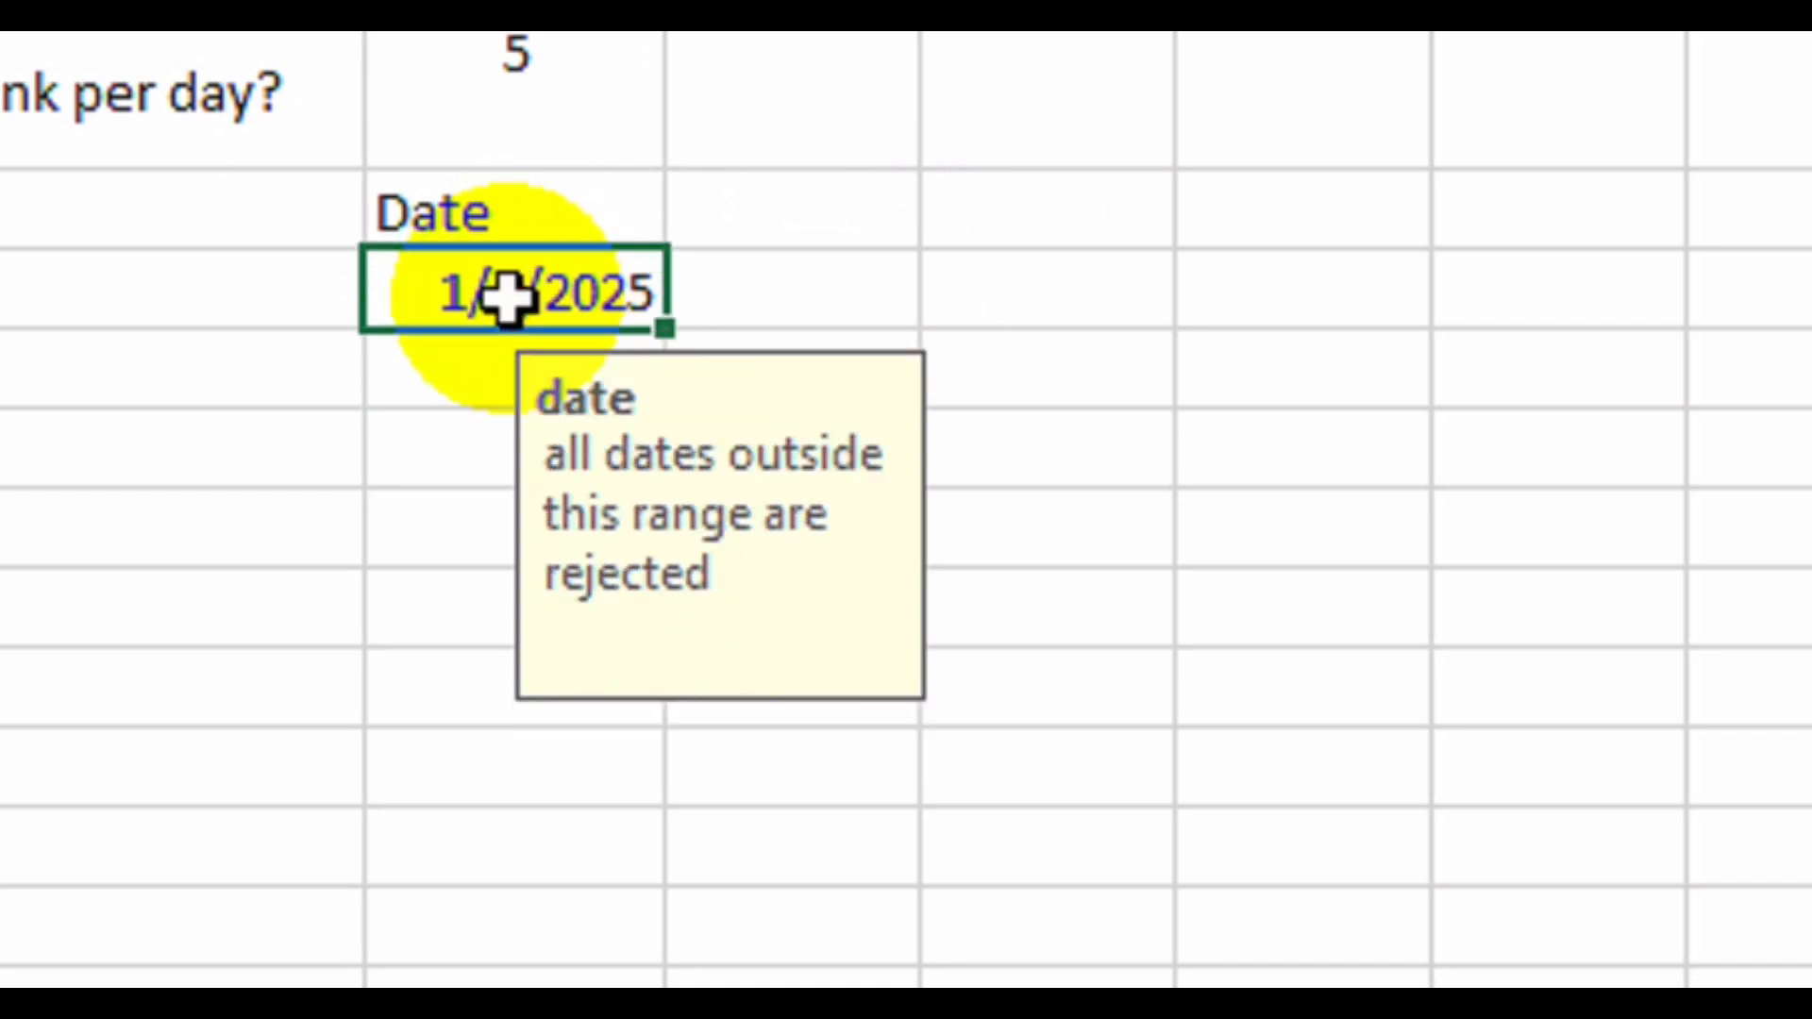
pyautogui.press('BackSpace')
pyautogui.write('4')
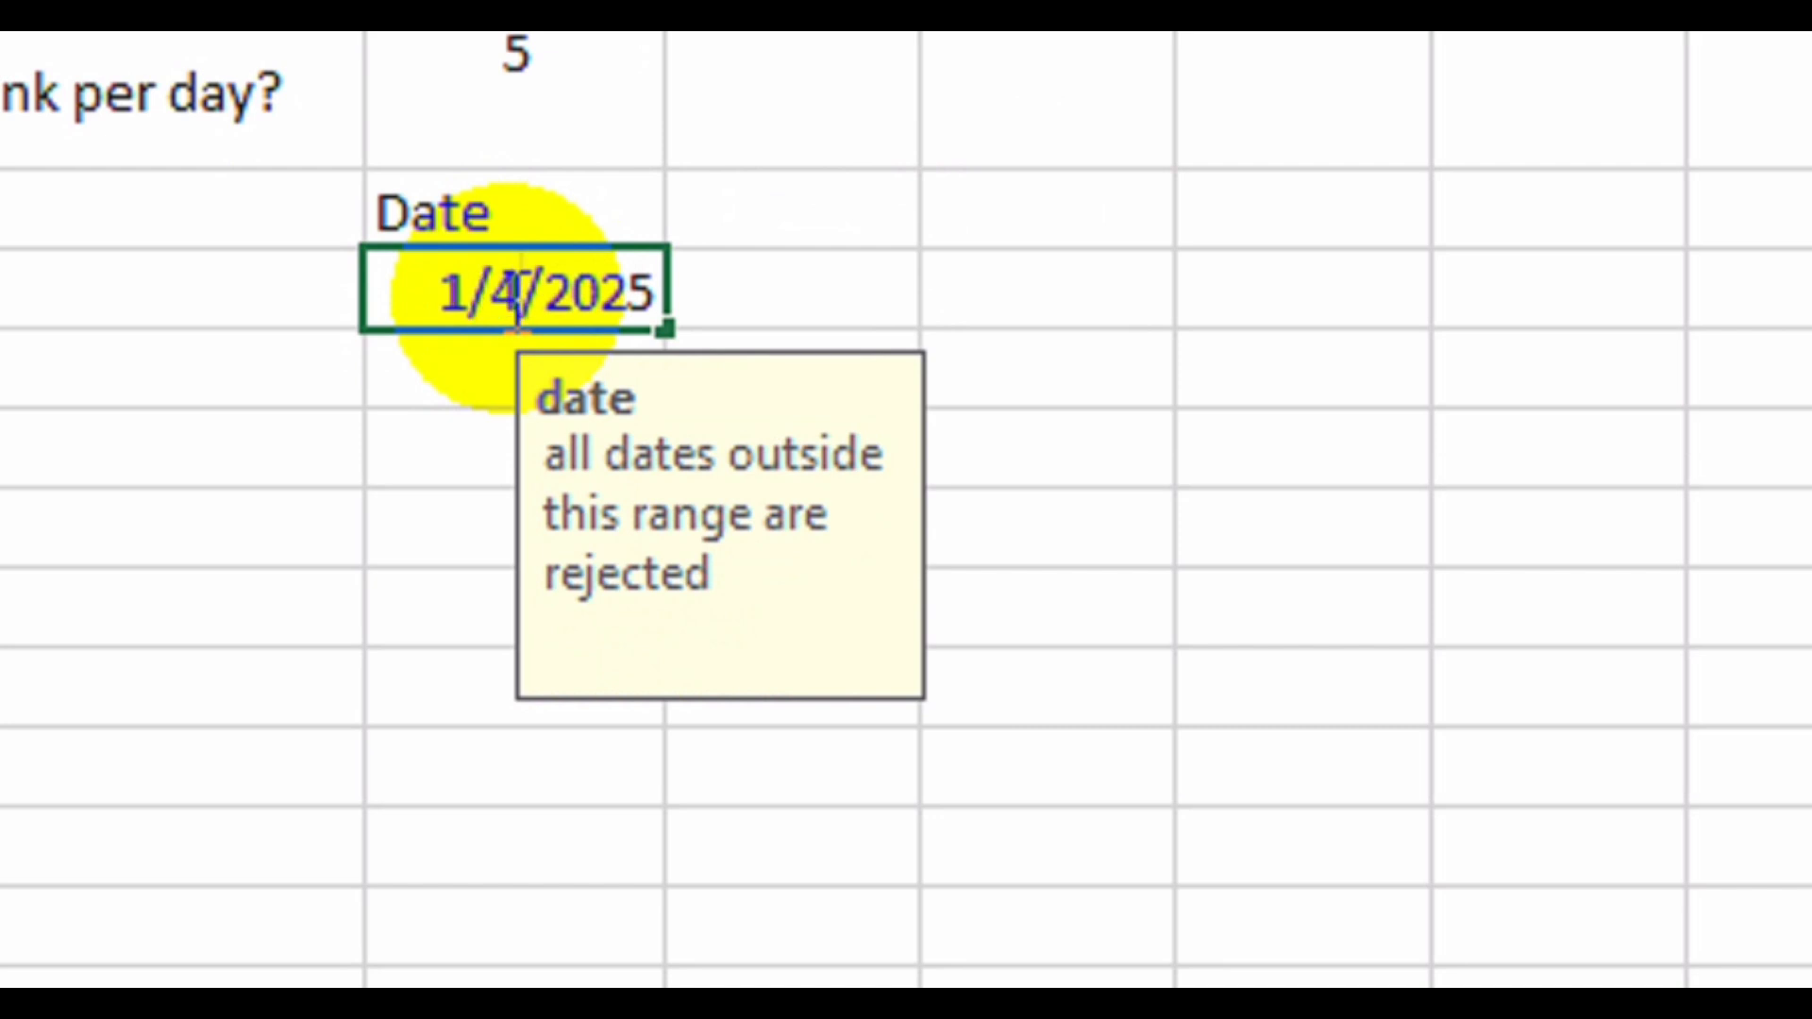
pyautogui.press('Return')
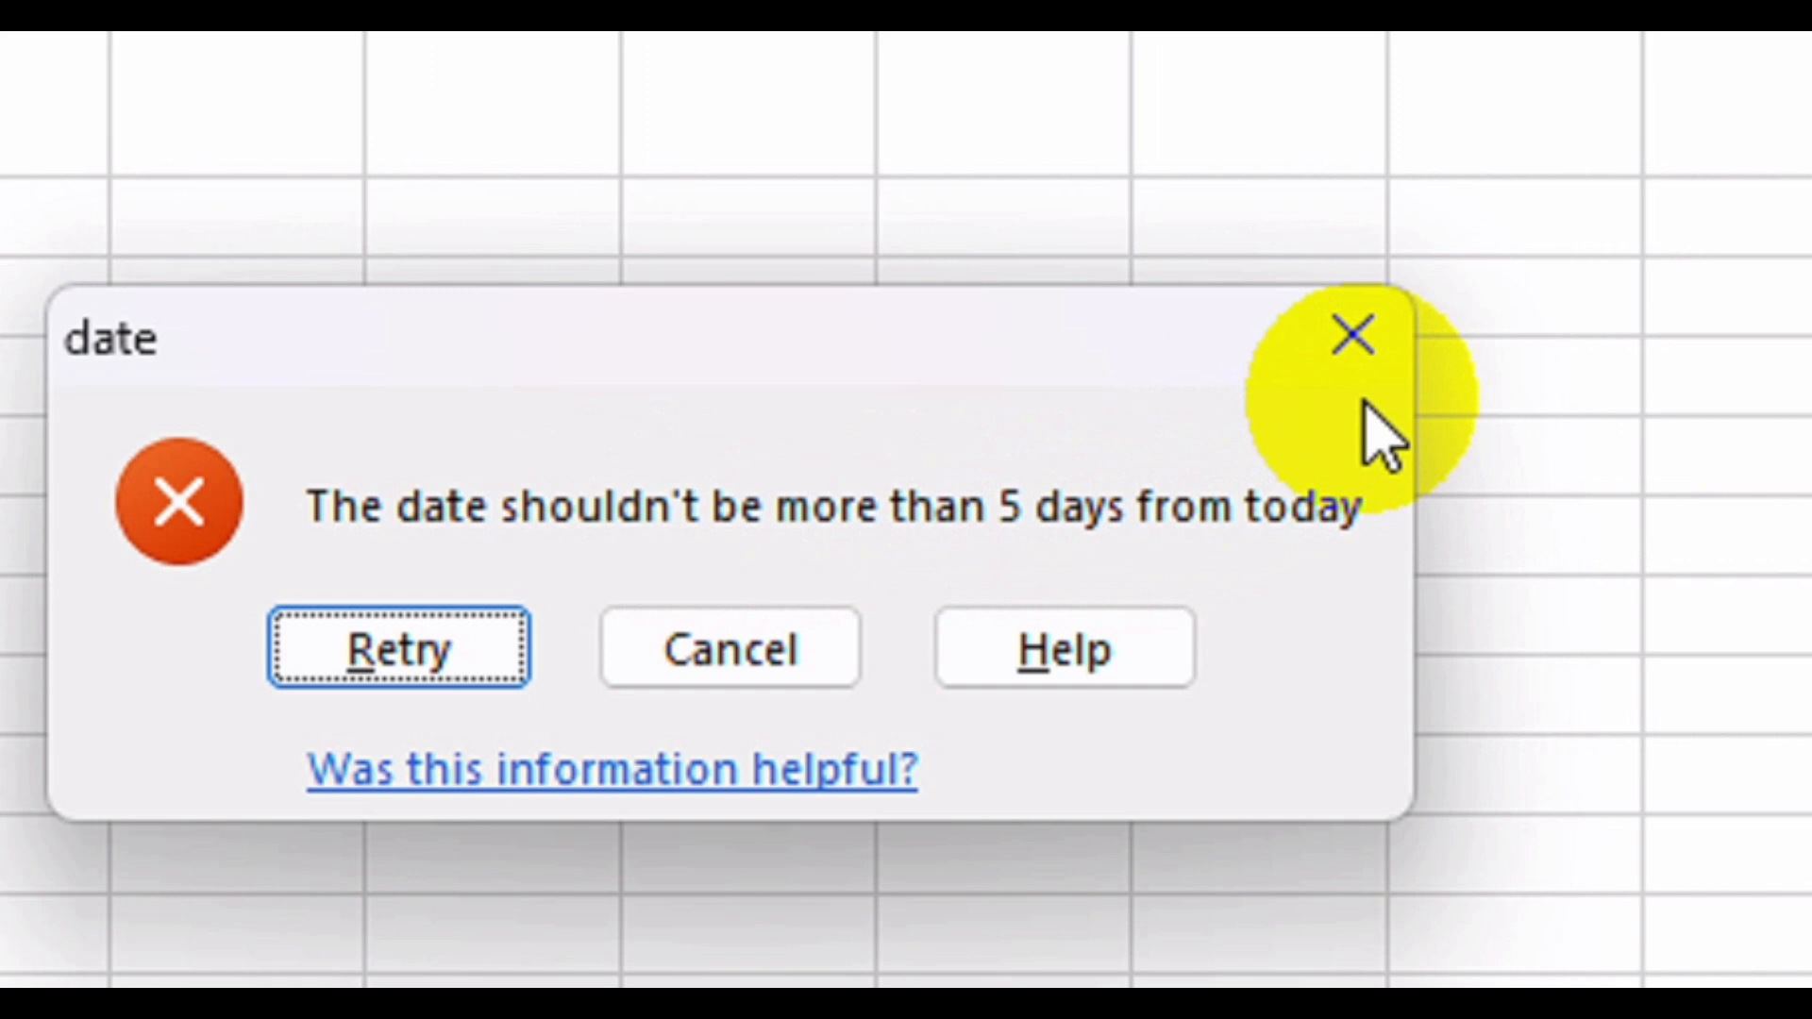
pyautogui.click(1357, 340)
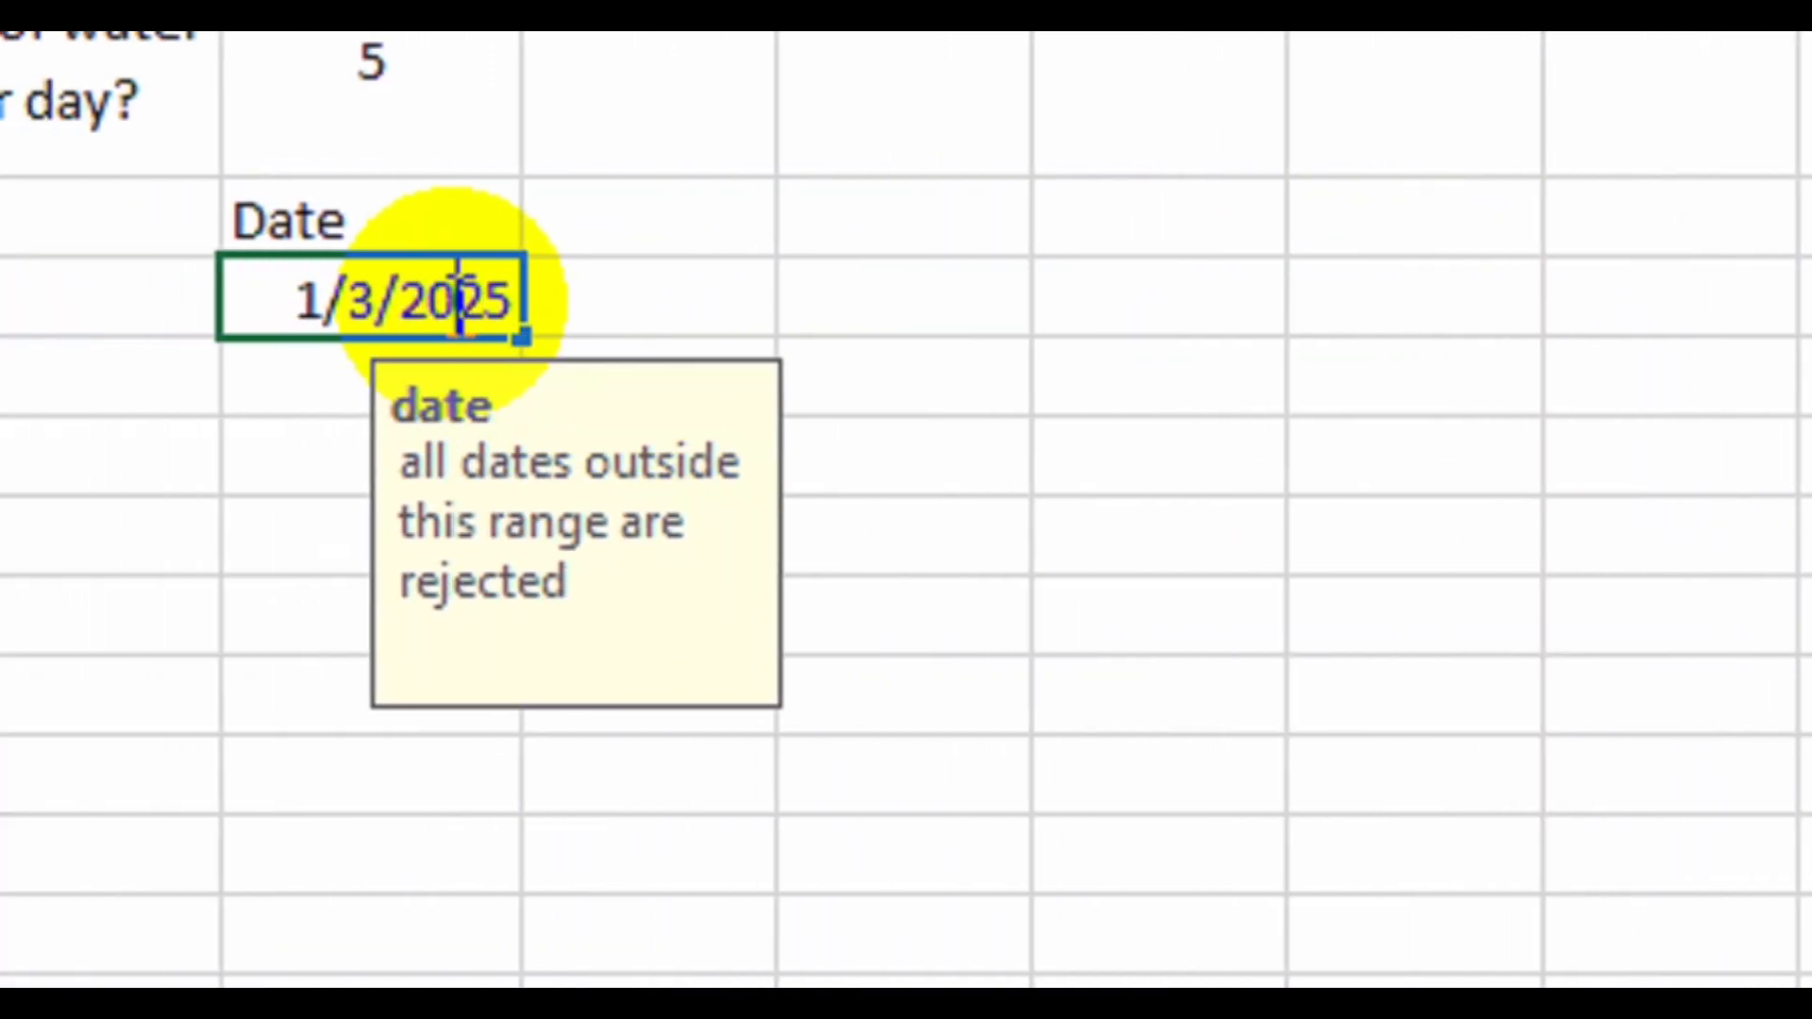
pyautogui.click(652, 312)
# Replace the error message in the date cell's data validation with "date can't be sunday or saturday" and apply it.
pyautogui.click(401, 295)
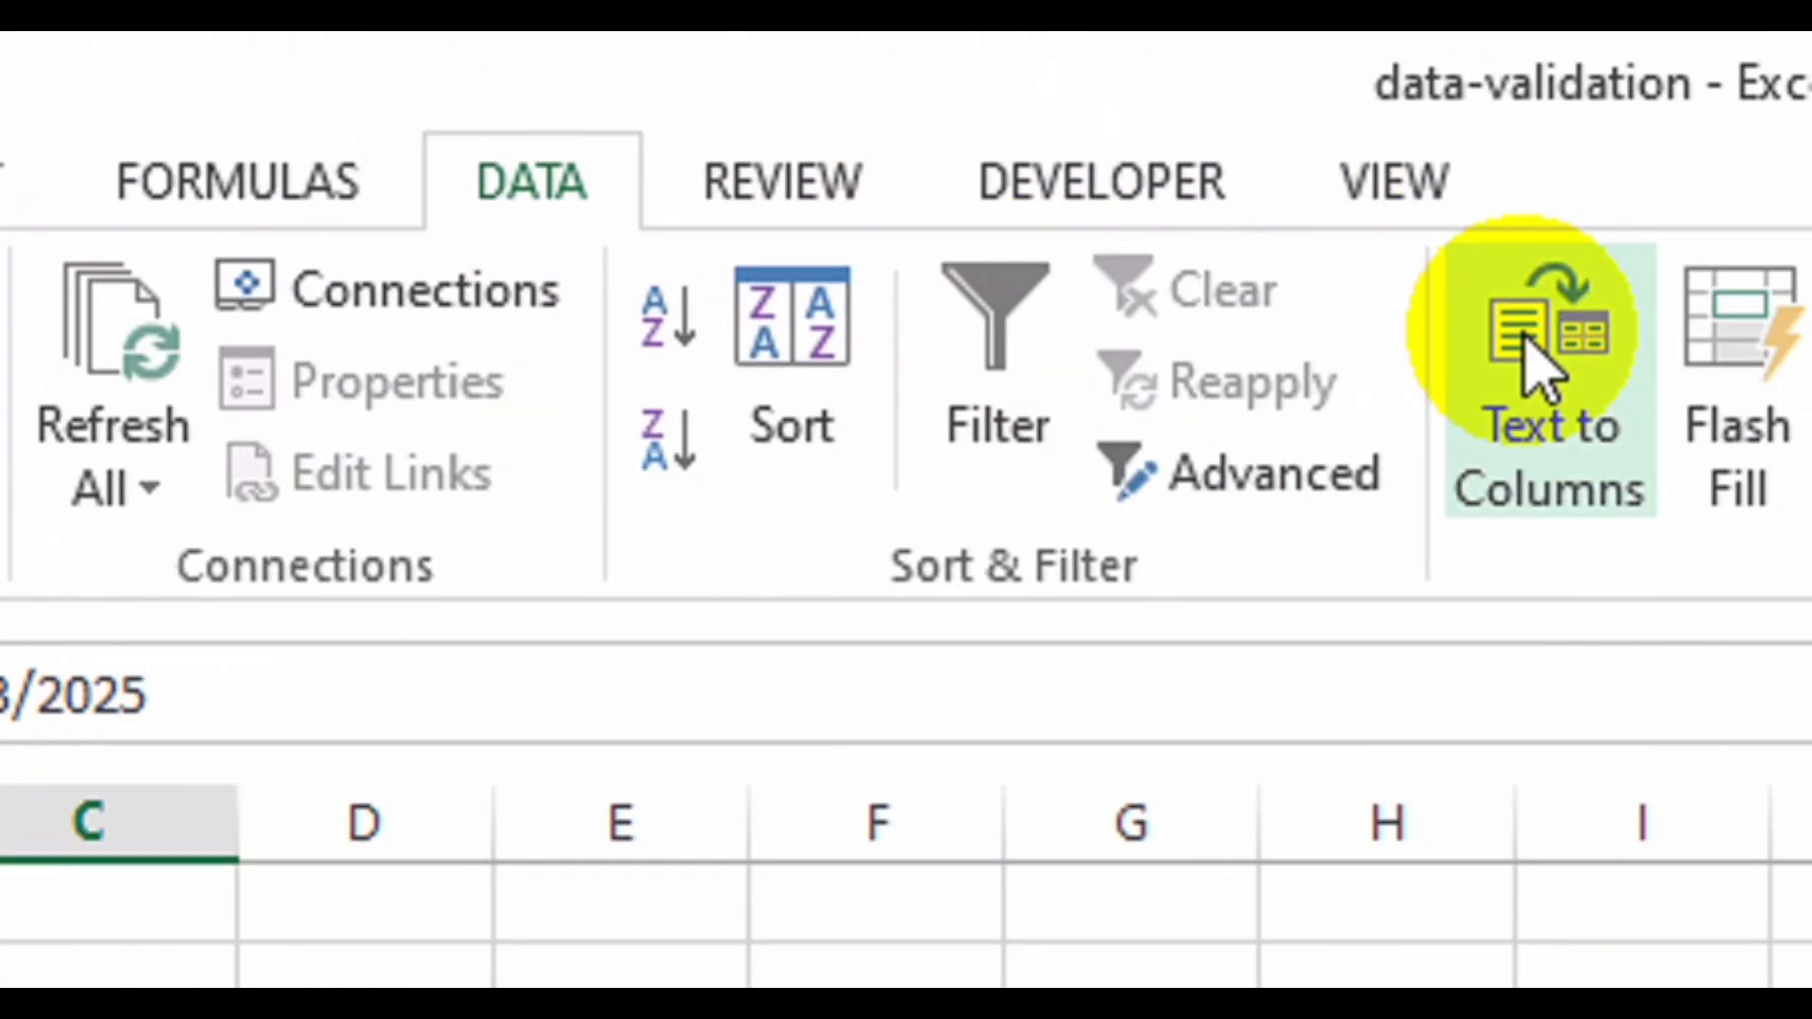
pyautogui.click(1279, 502)
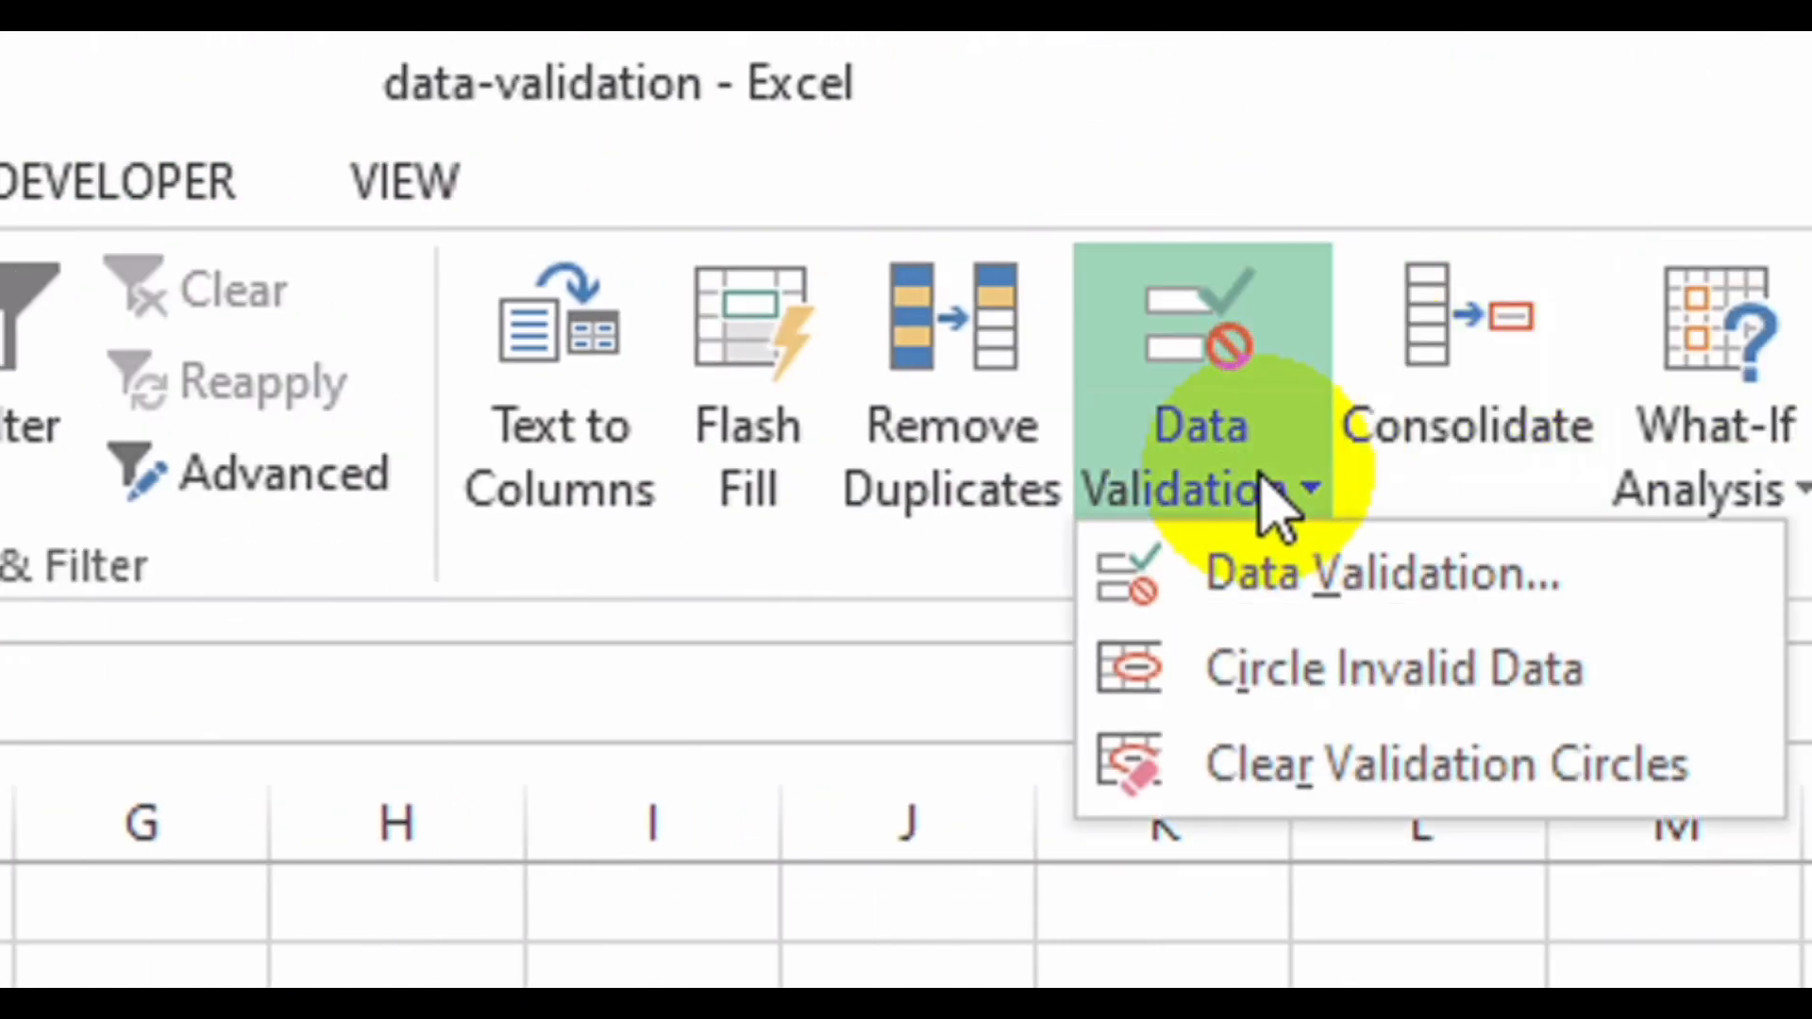
pyautogui.click(1332, 616)
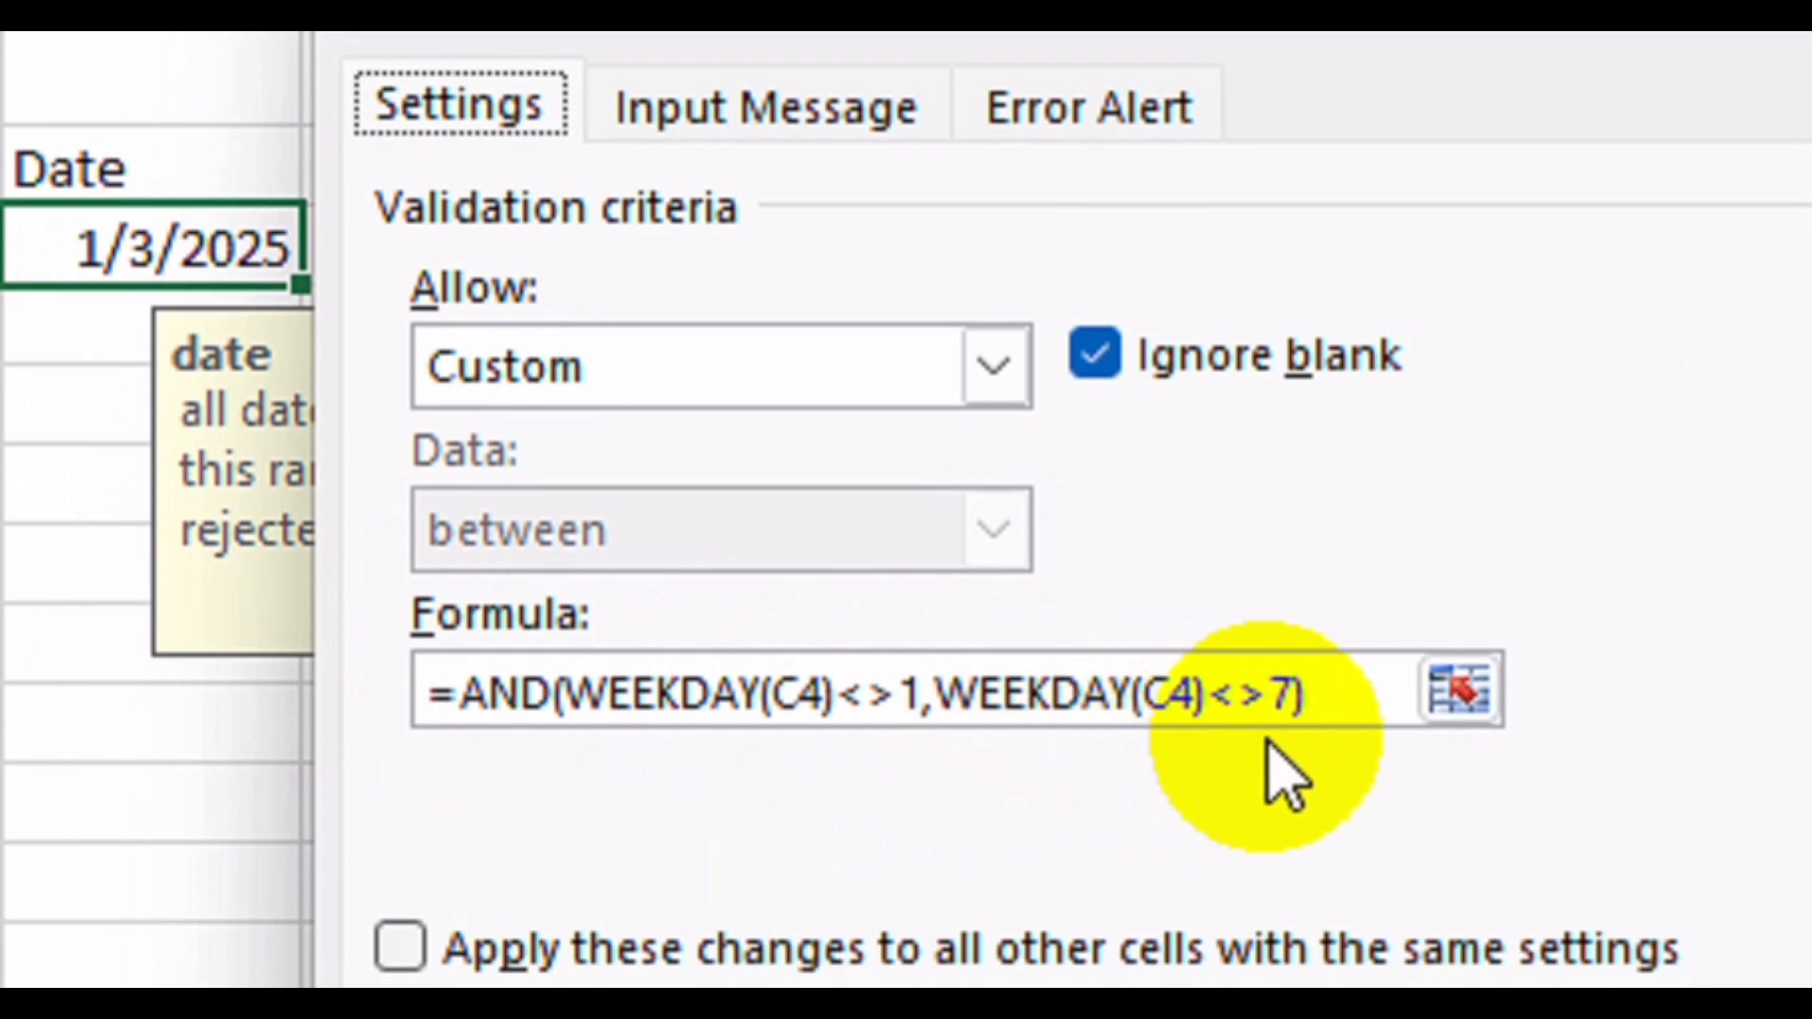
pyautogui.click(1089, 107)
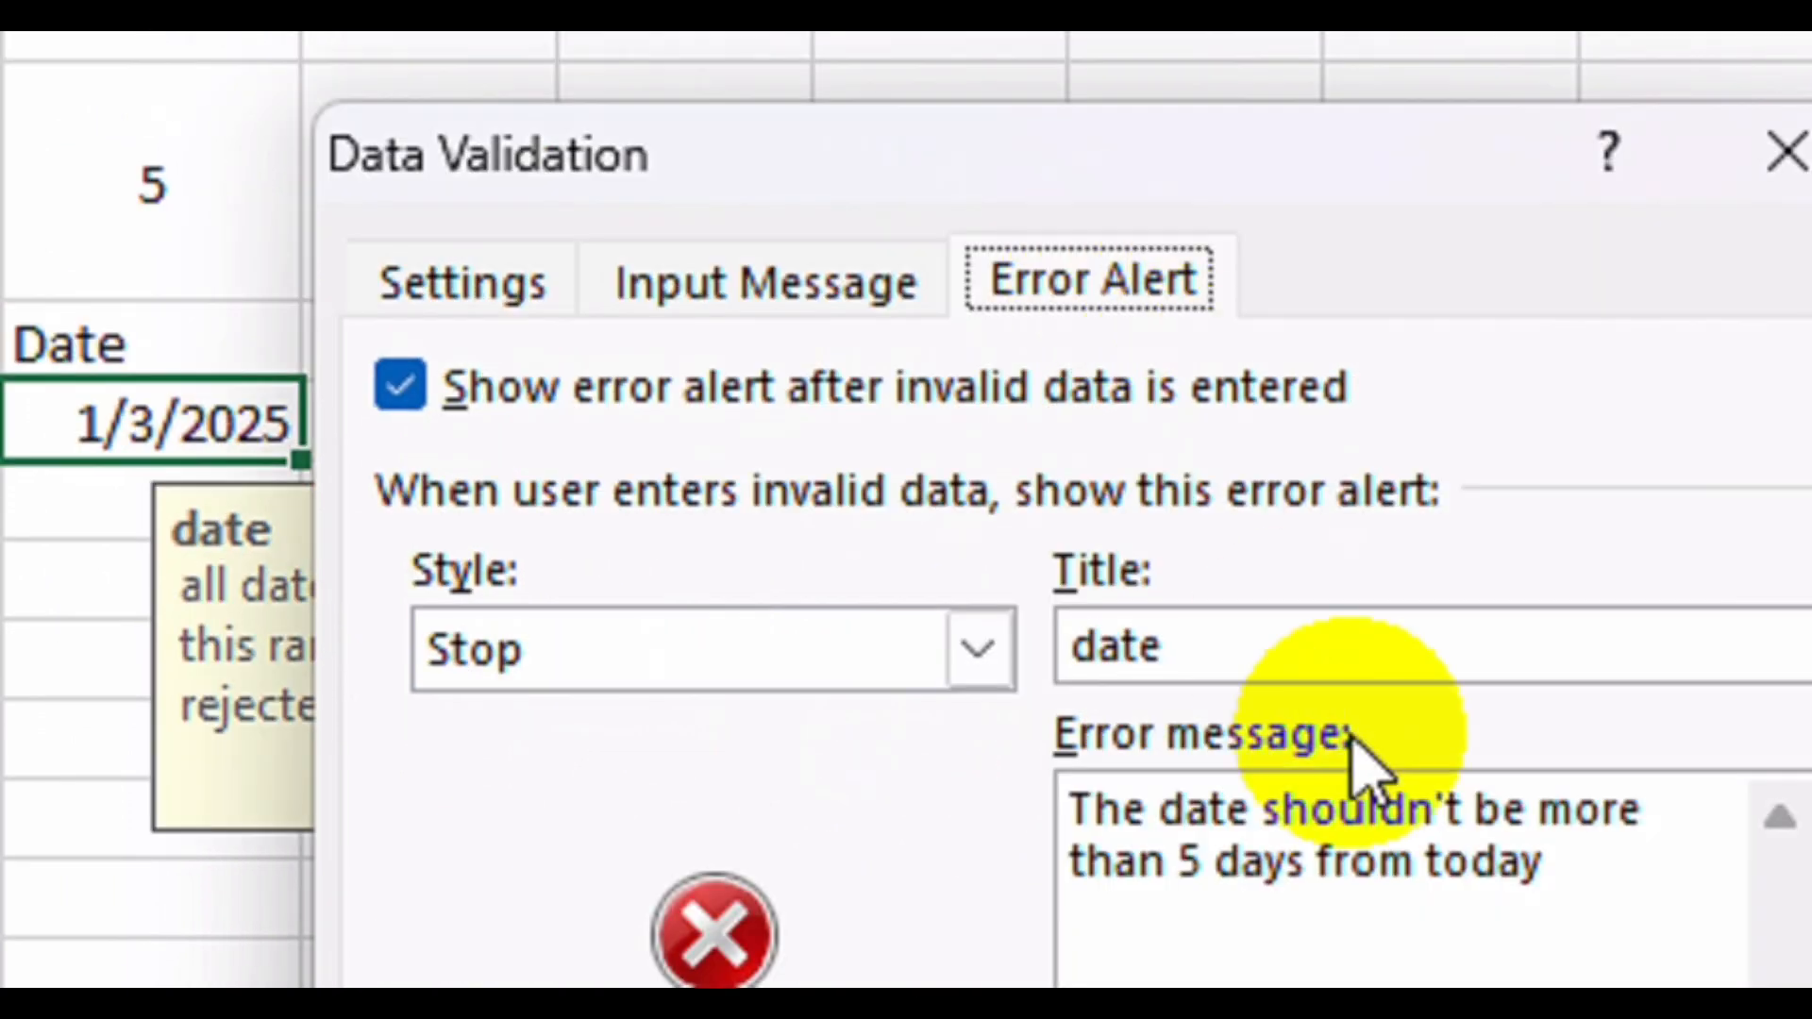
pyautogui.moveTo(1375, 748); pyautogui.dragTo(873, 670)
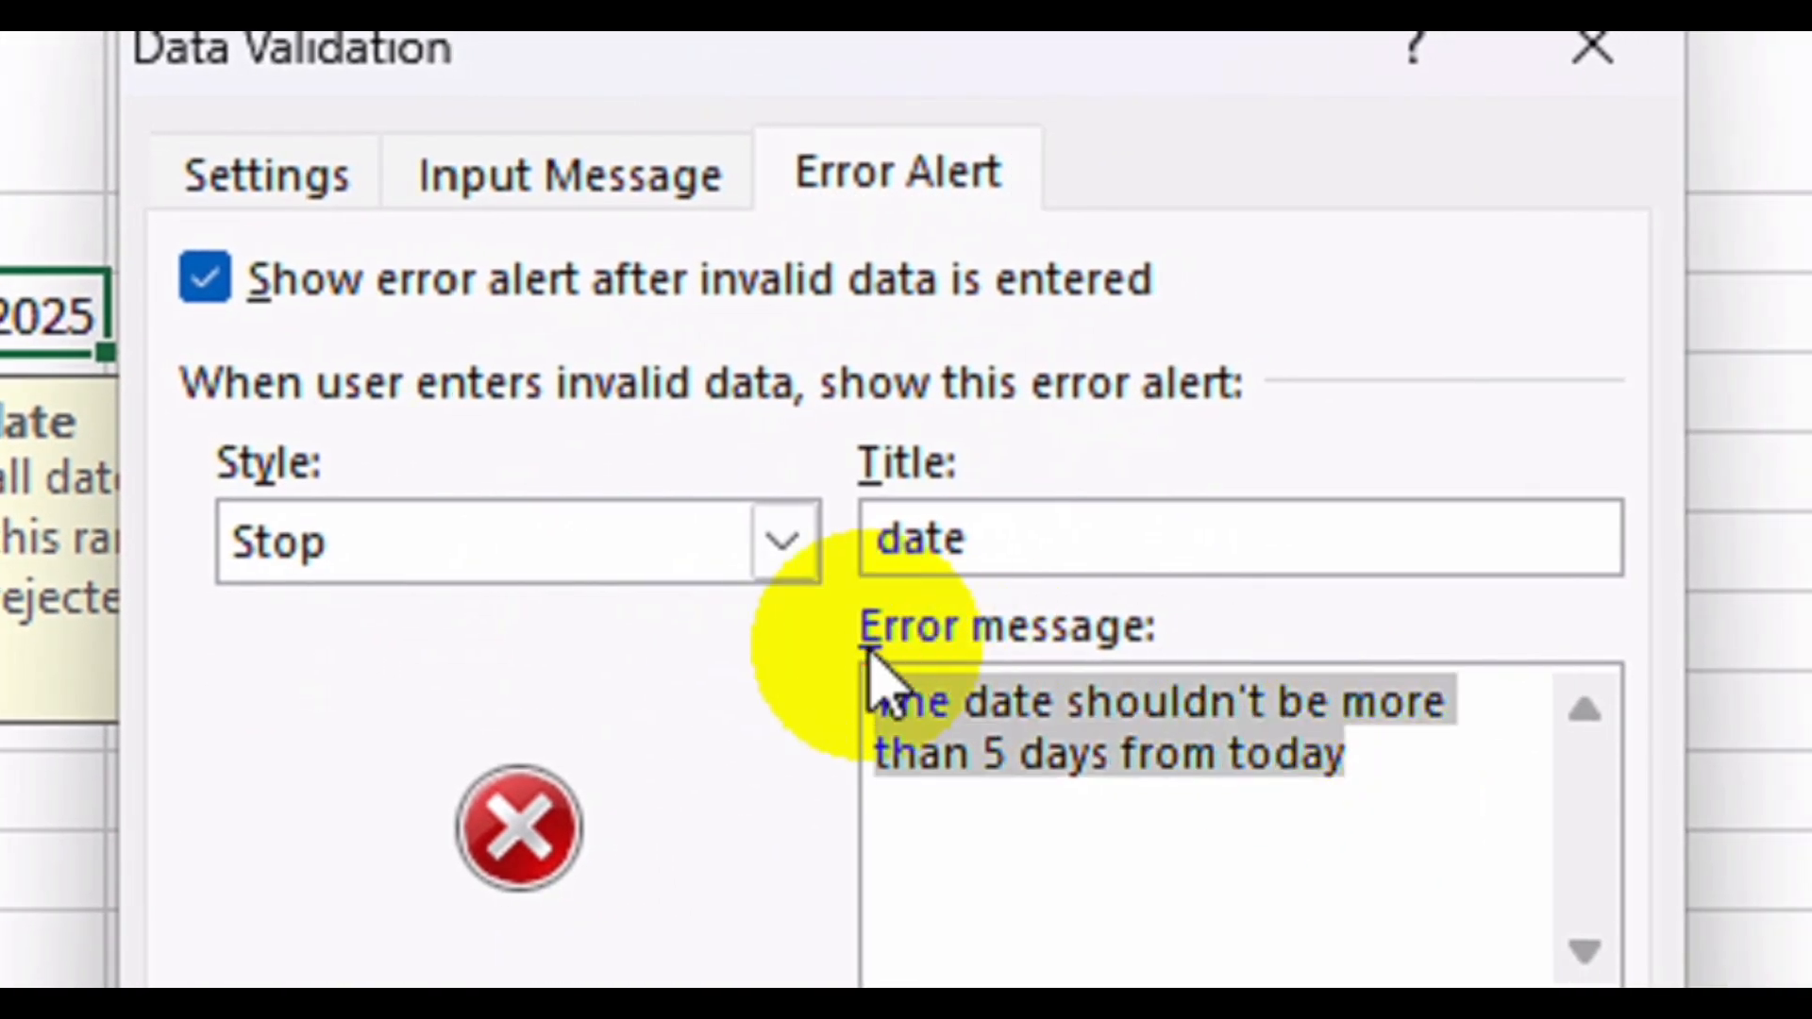
pyautogui.press('Delete')
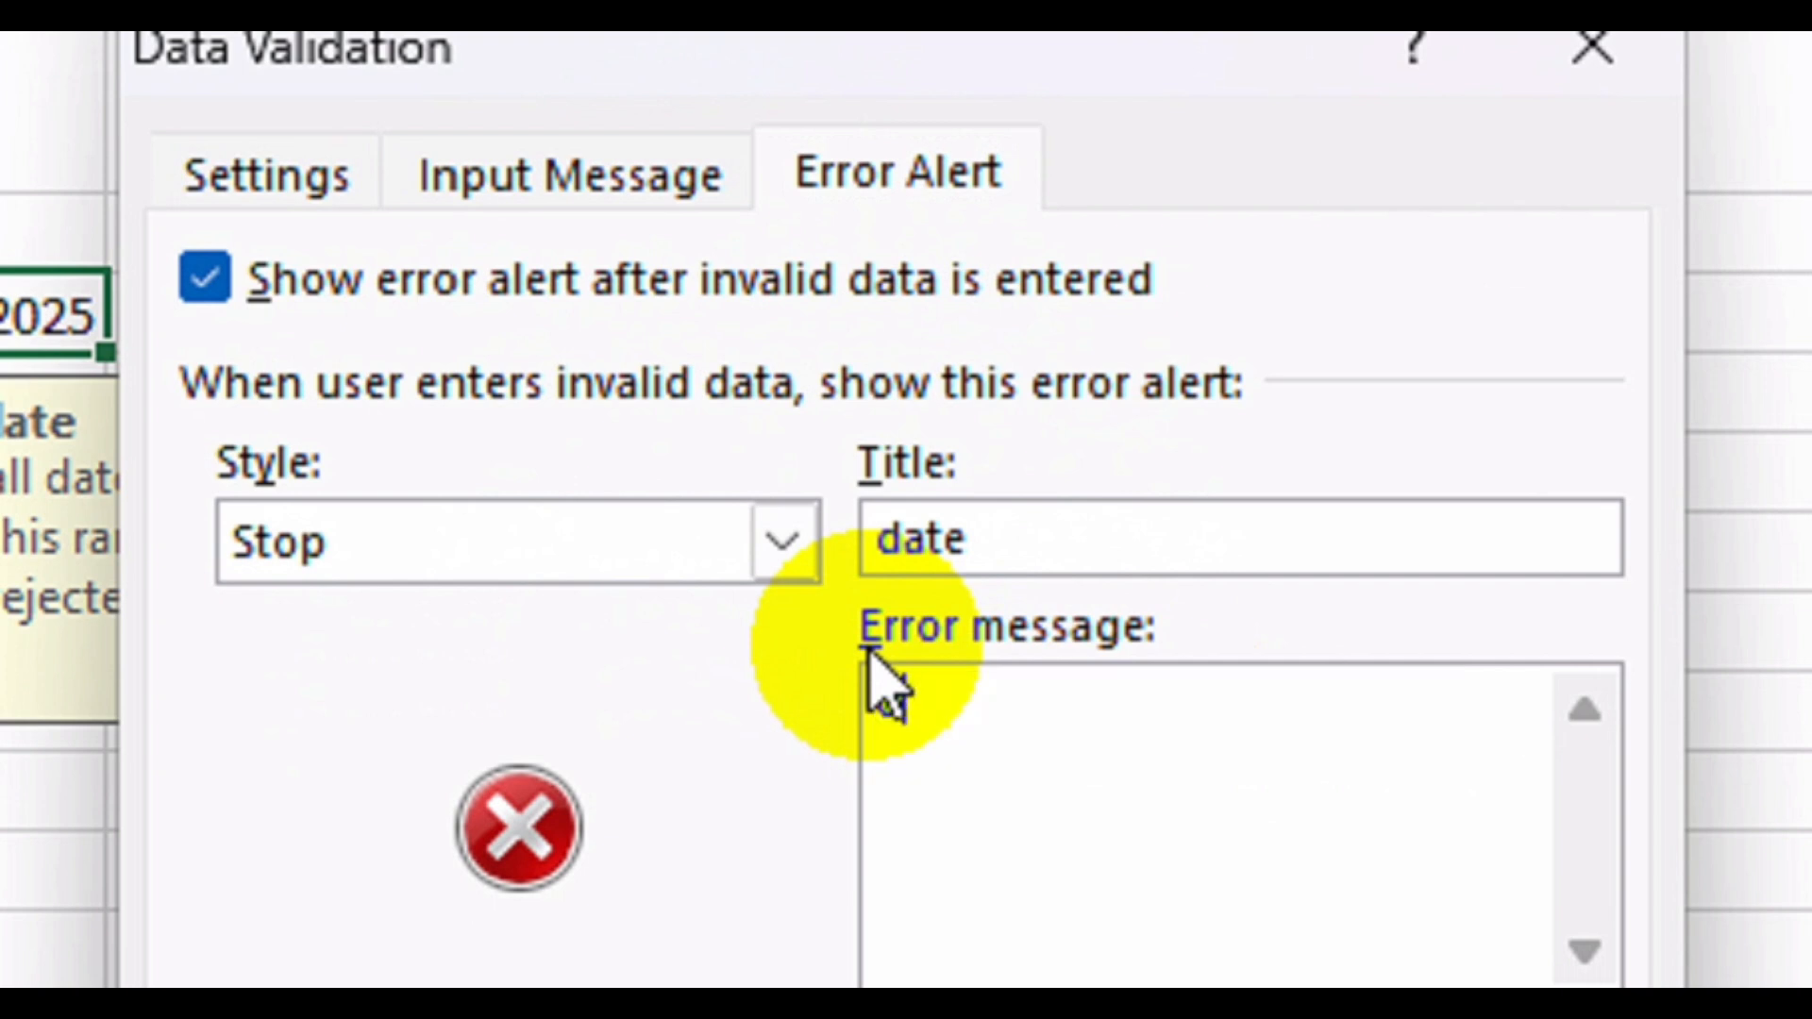
pyautogui.write('d')
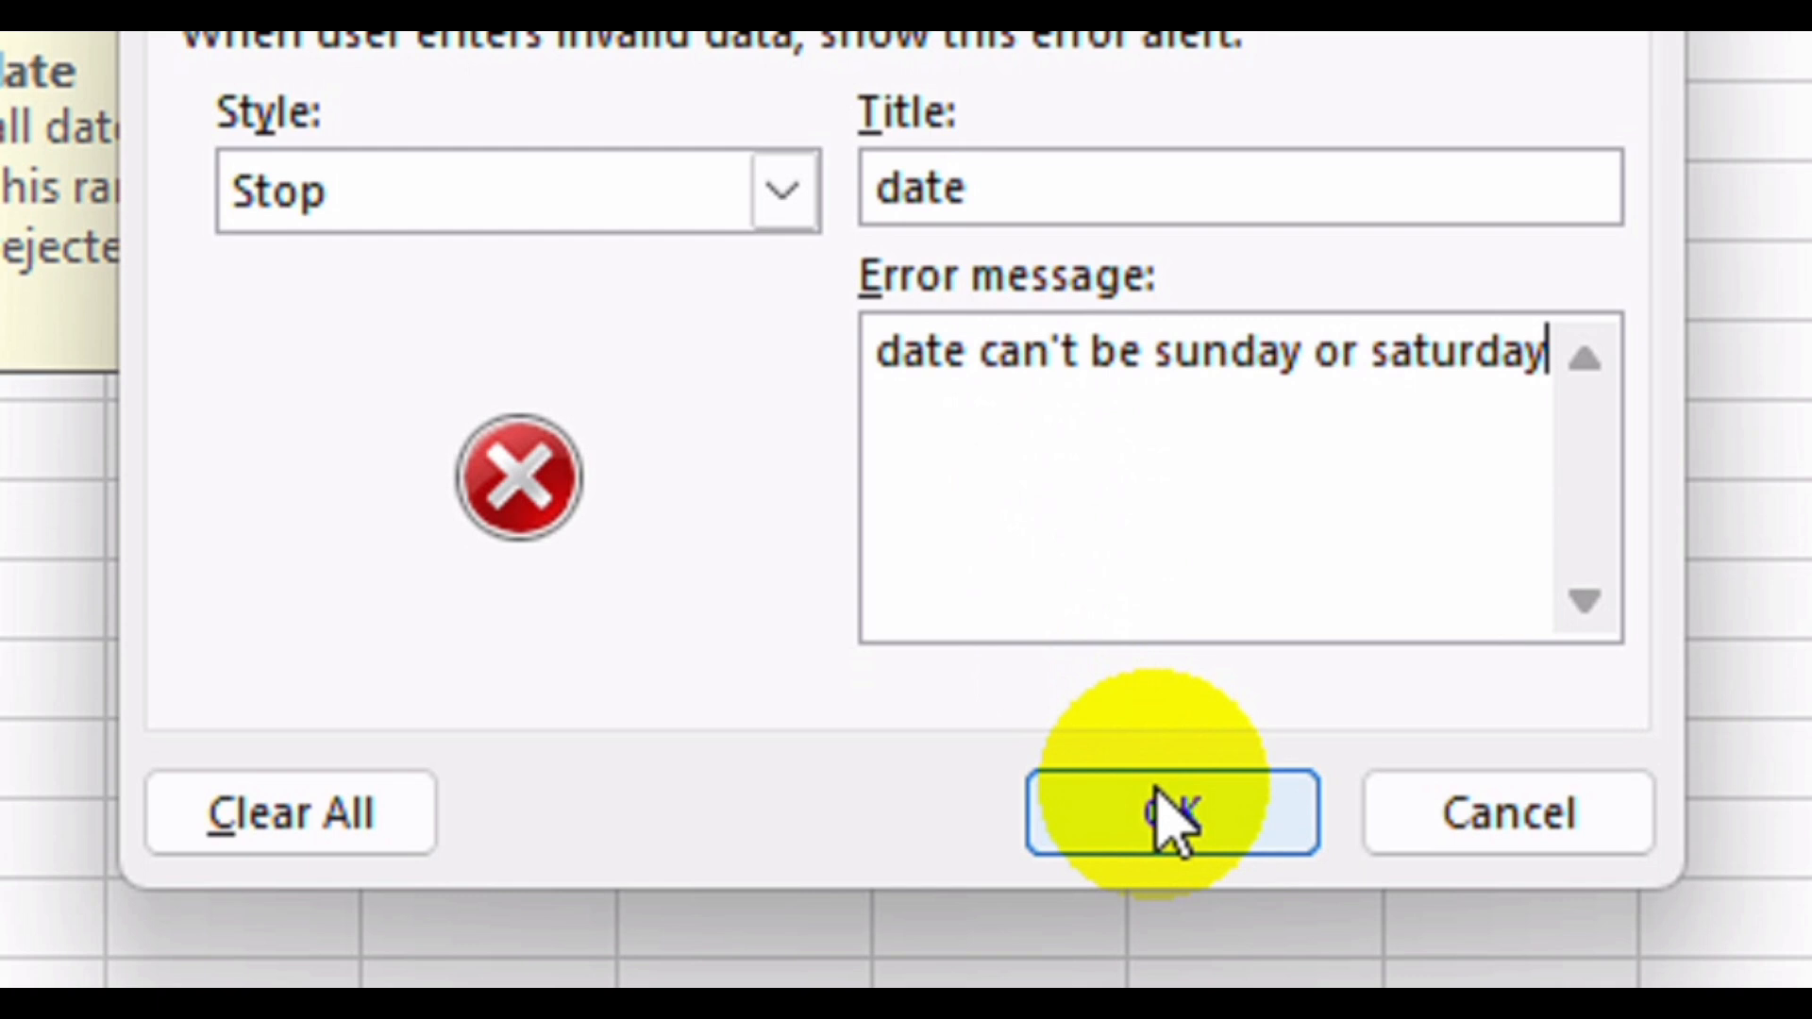
pyautogui.click(1152, 1018)
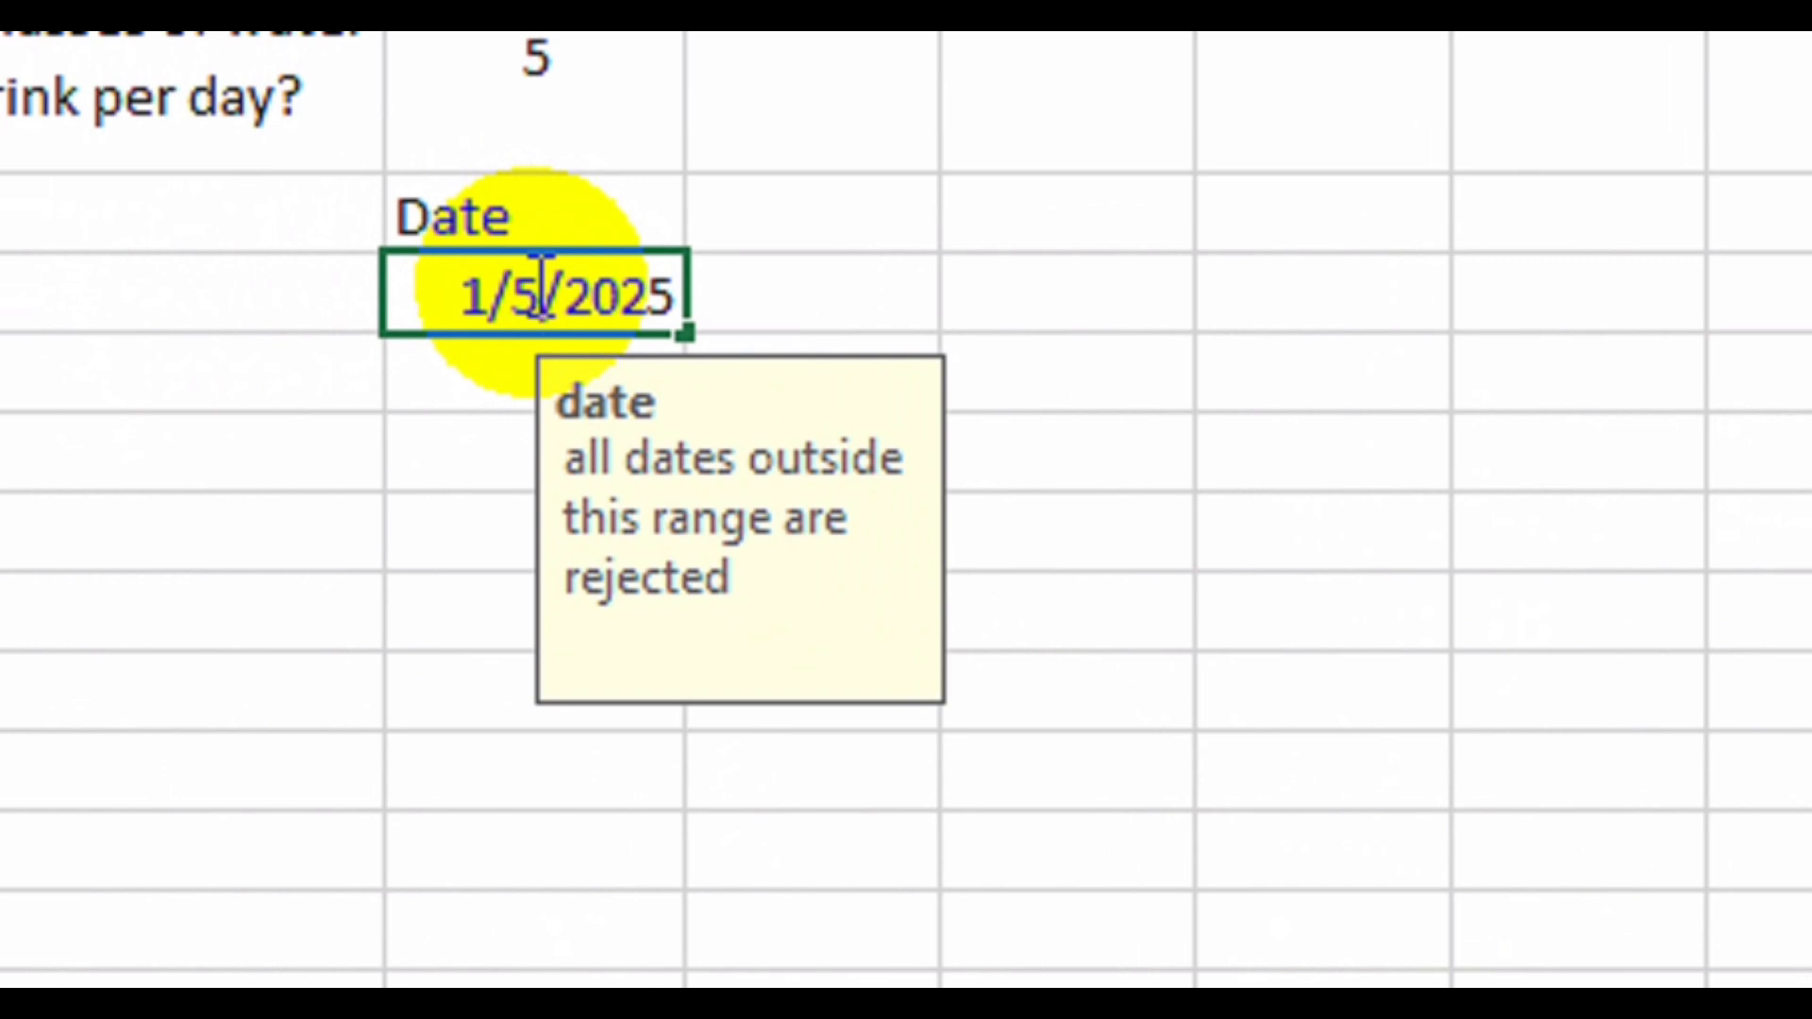
# Try 1/5/2025 in cell C4, and retry the entry with 1/6/2025 and 1/7/2025.
pyautogui.press('Return')
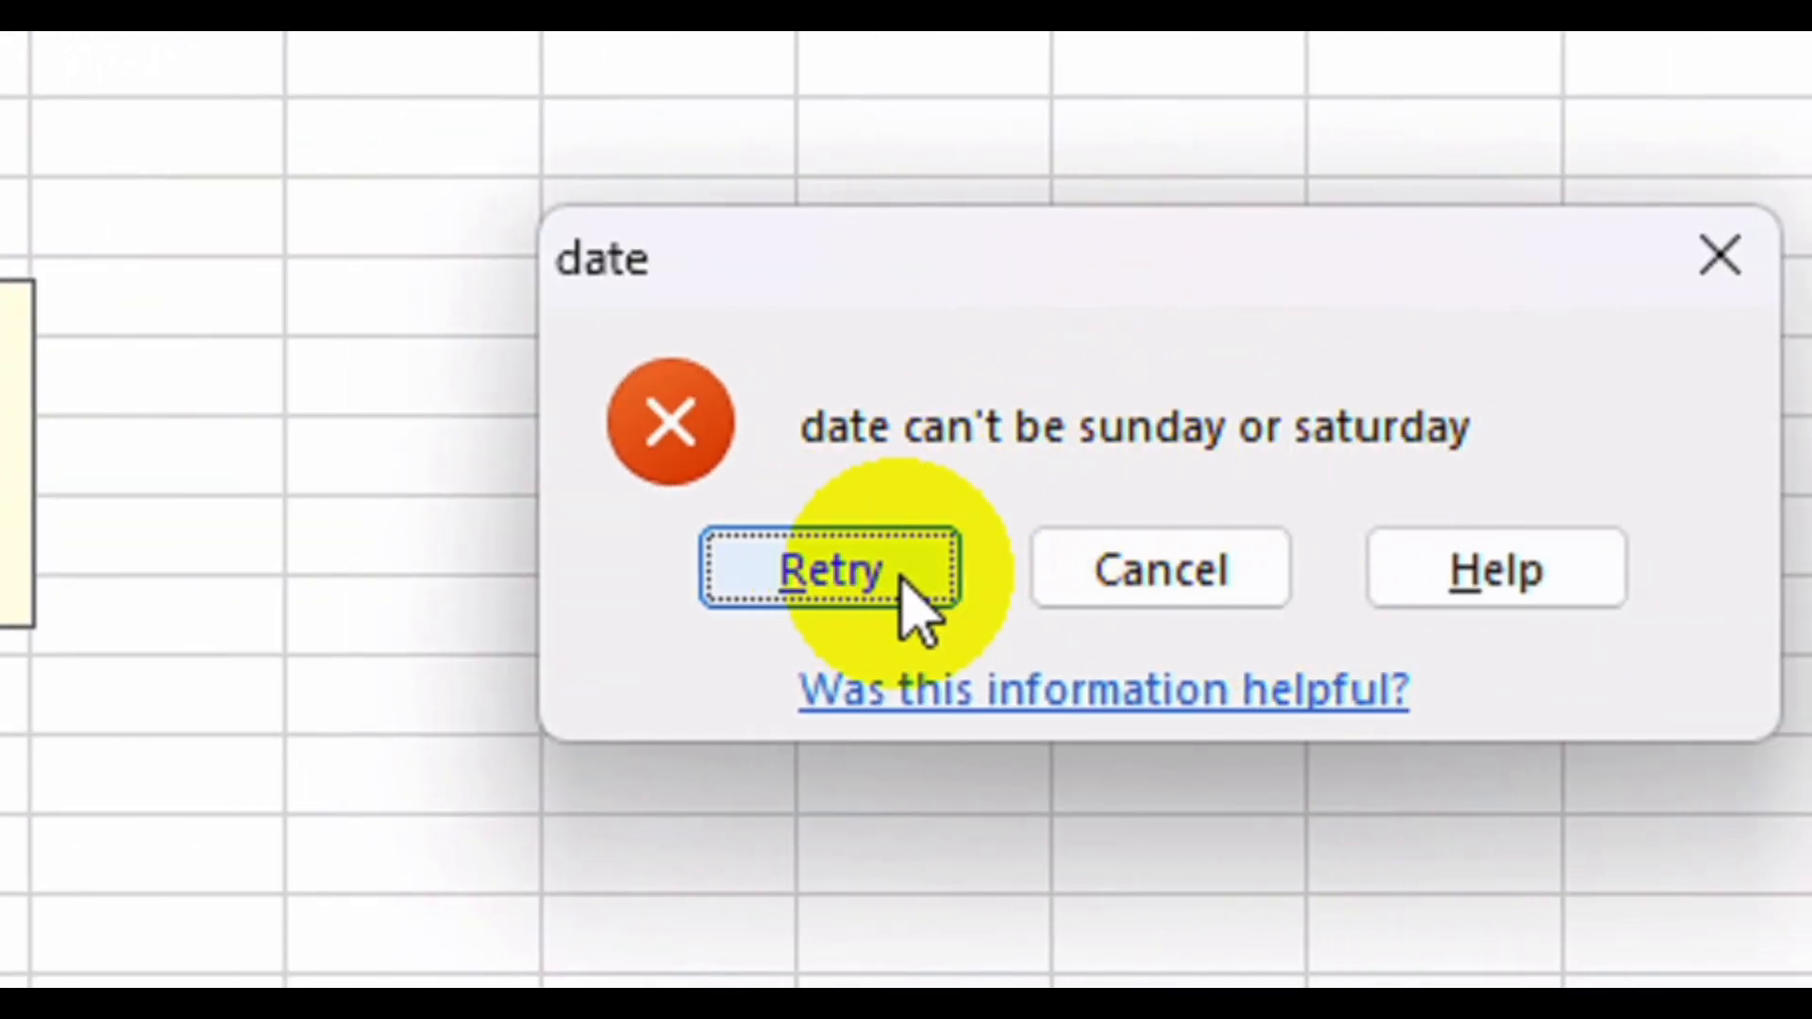
pyautogui.click(861, 566)
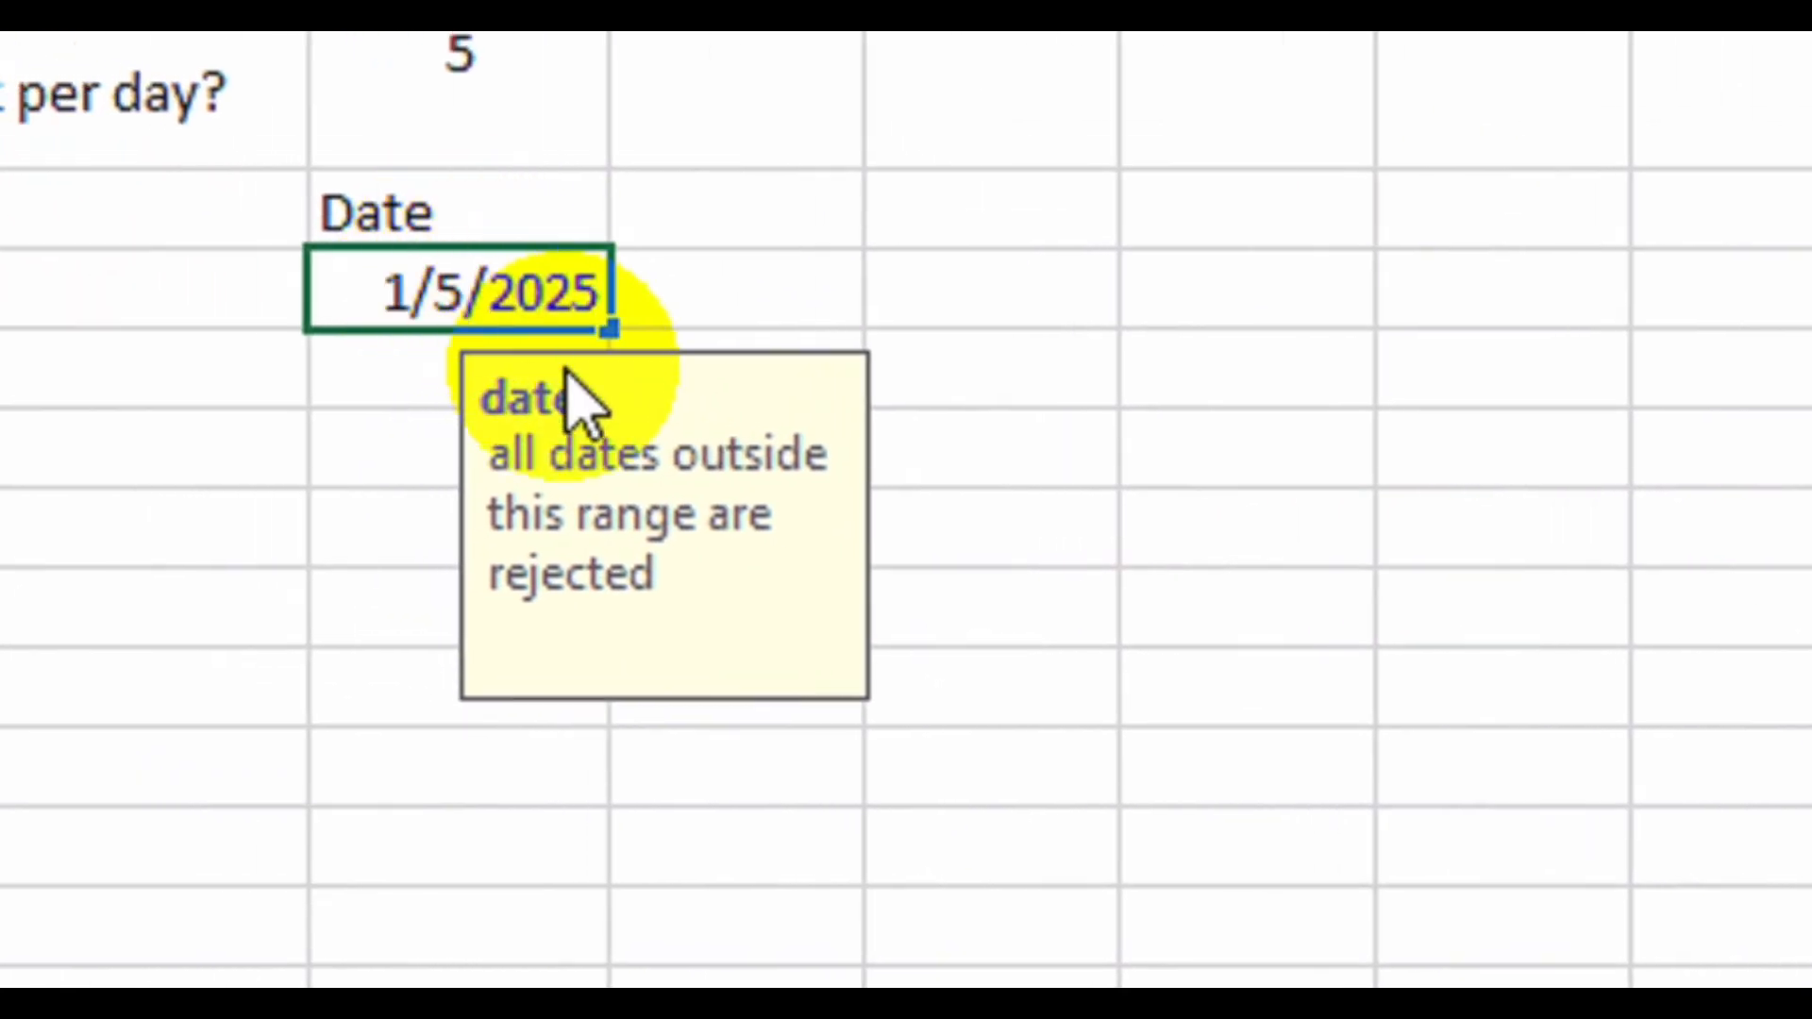
pyautogui.write('6')
pyautogui.press('Return')
pyautogui.click(457, 287)
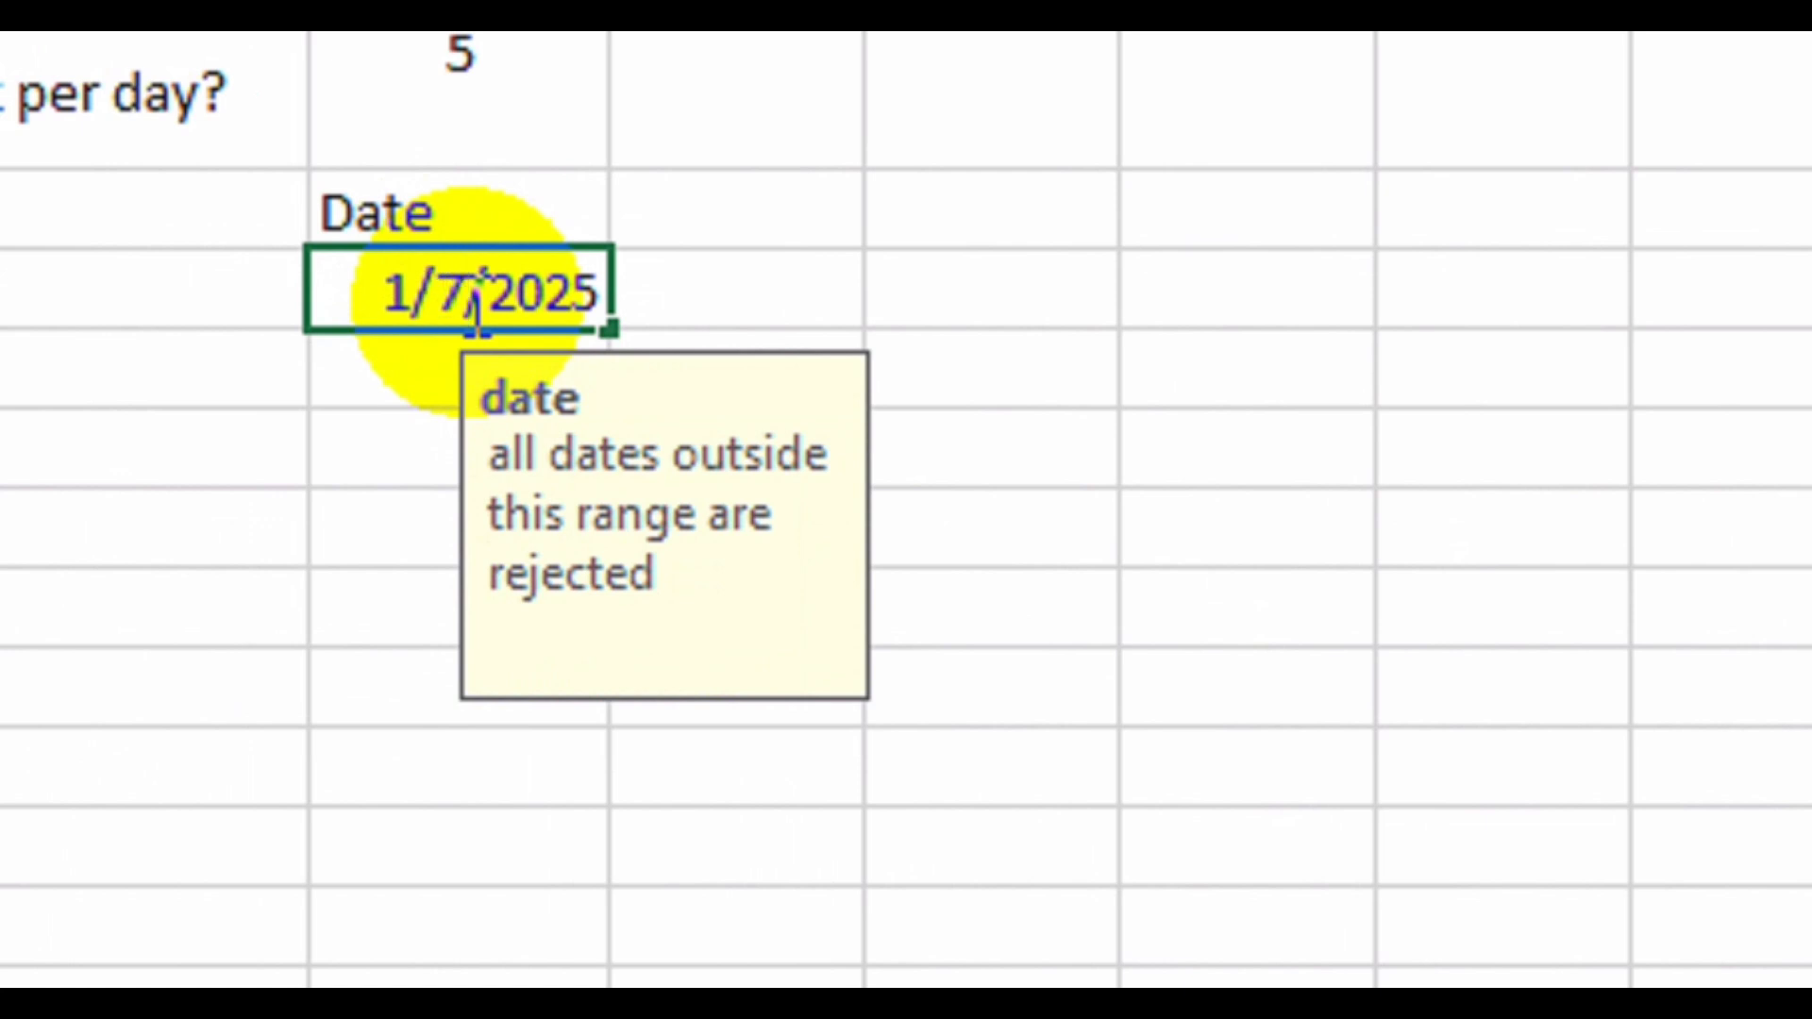
pyautogui.press('Return')
# Test further weekday dates in cell C4, going from 1/8/2025 up to 1/10/2025.
pyautogui.doubleClick(464, 295)
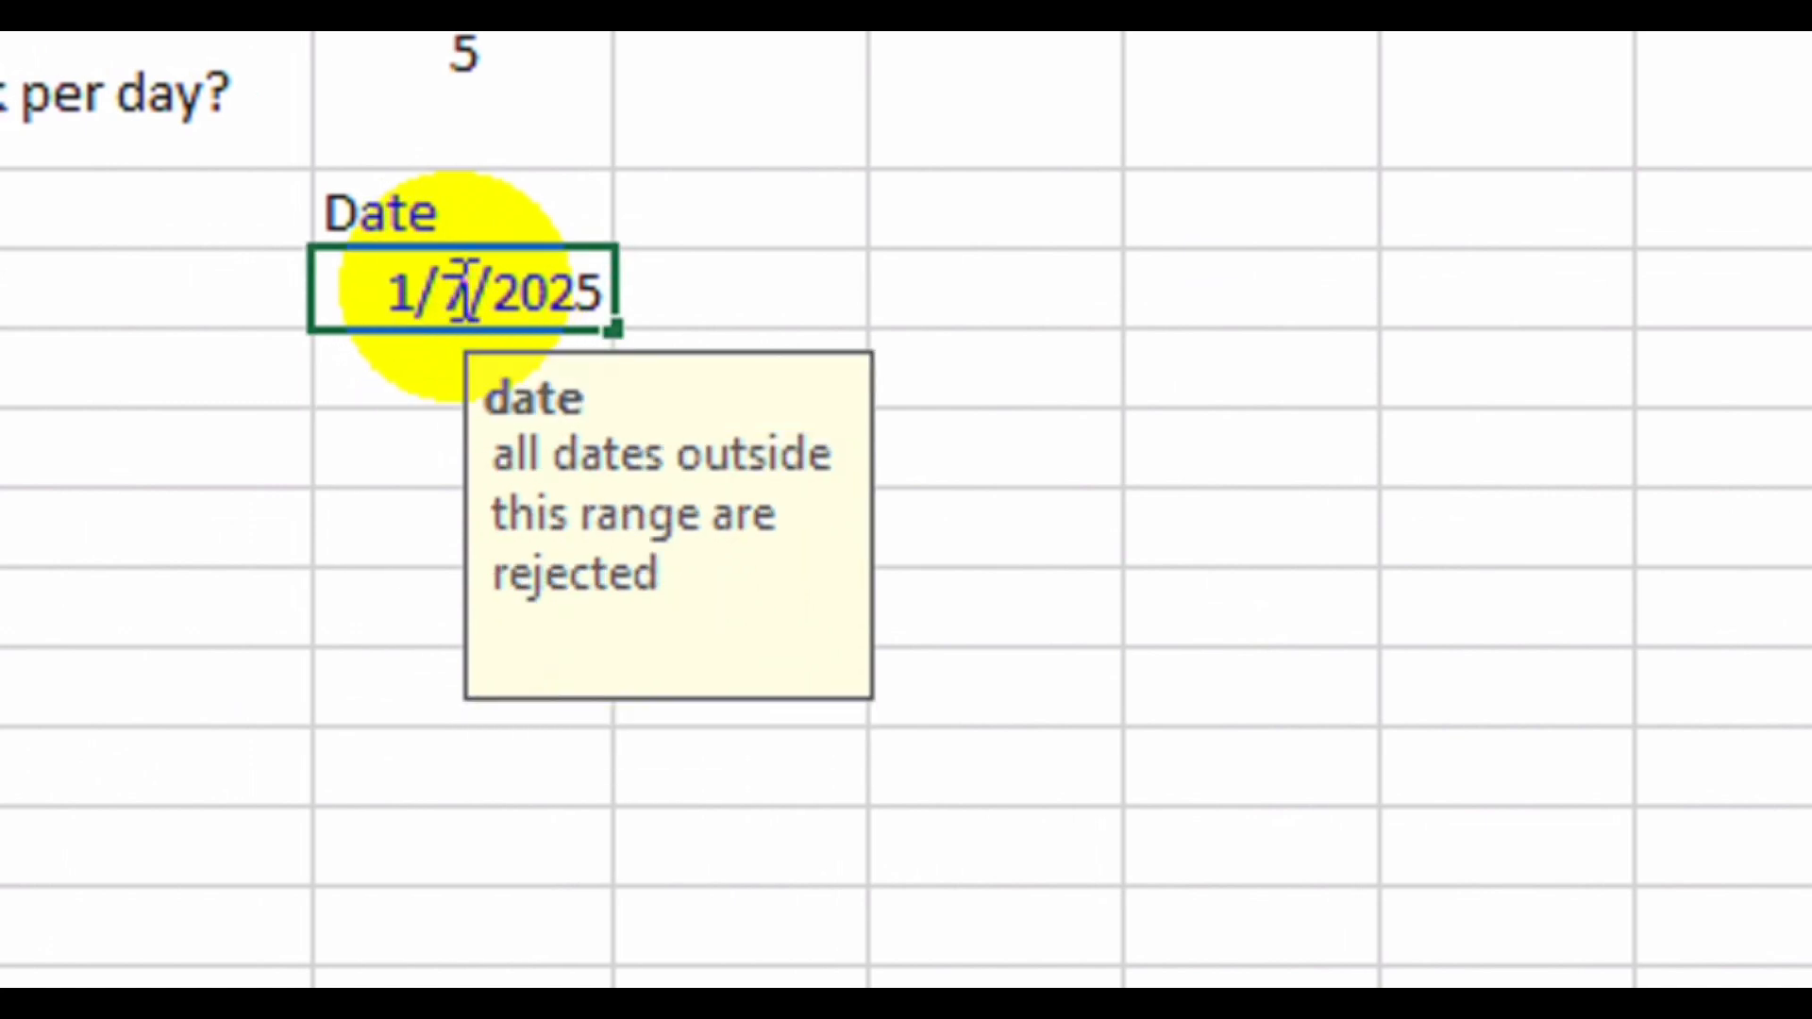
pyautogui.write('8')
pyautogui.press('Return')
pyautogui.click(460, 291)
pyautogui.press('Return')
pyautogui.click(456, 291)
pyautogui.press('Return')
pyautogui.click(456, 289)
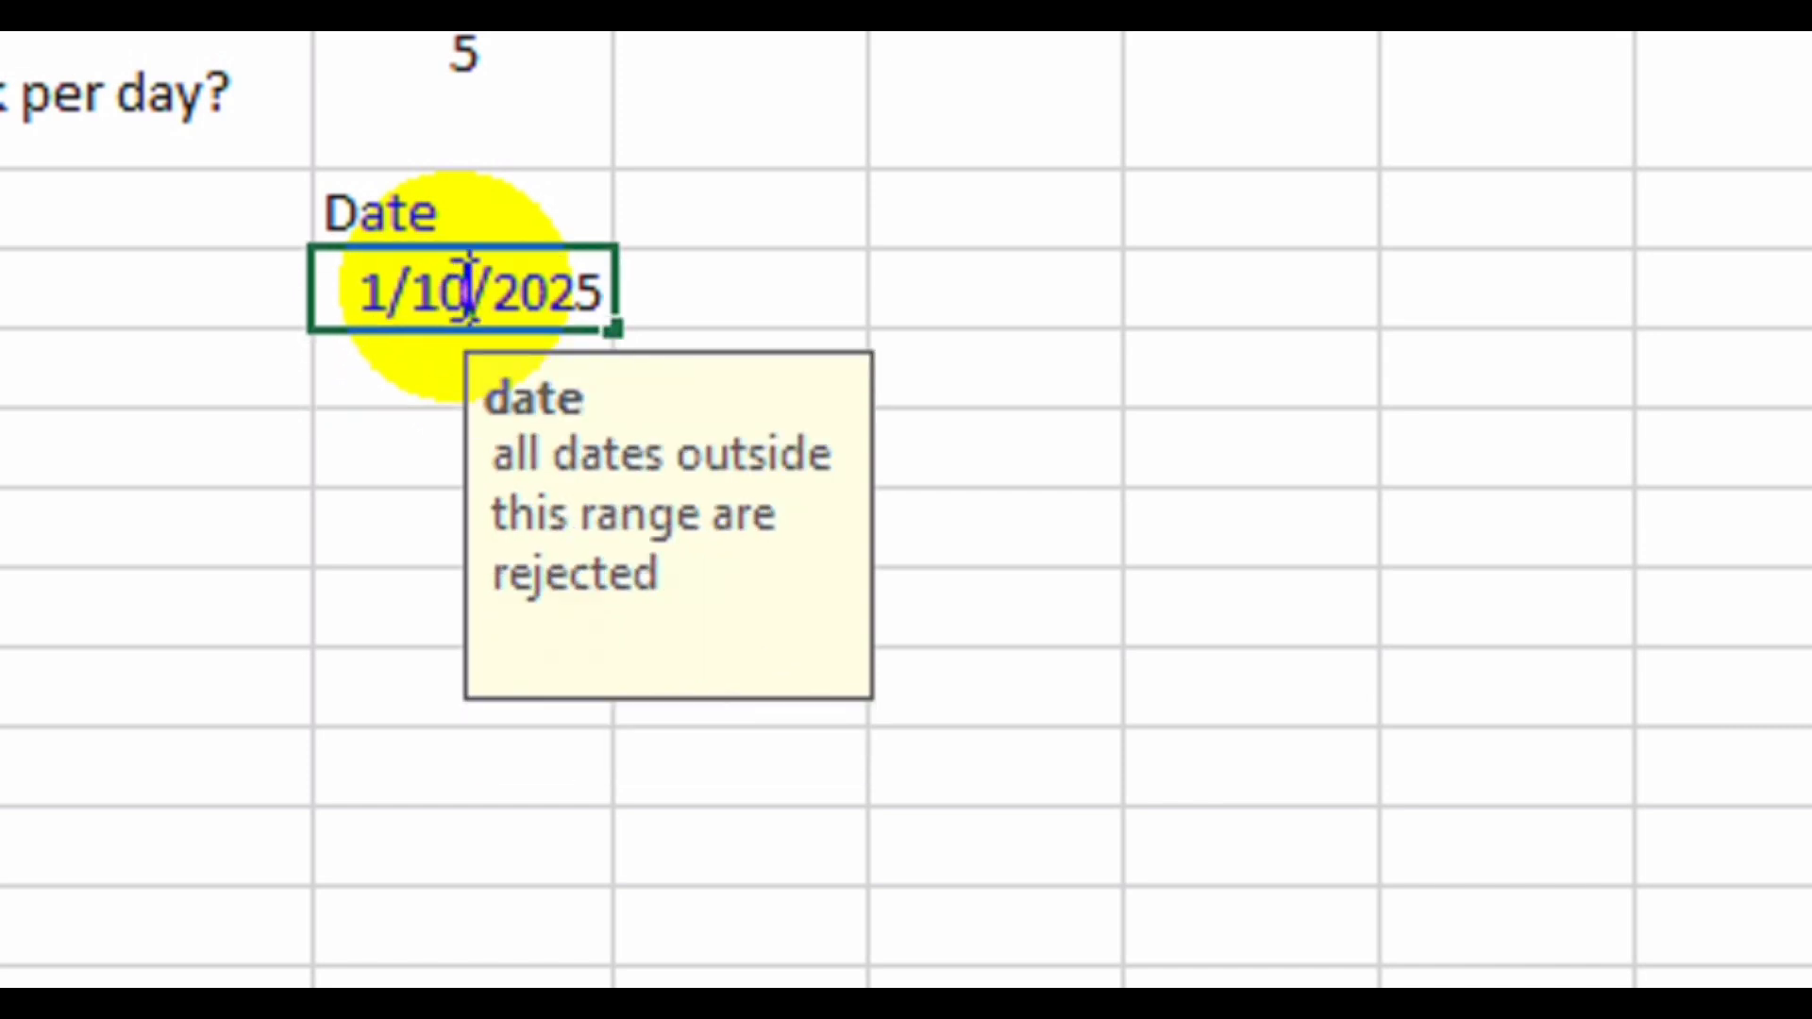
# Try the weekend dates 1/11/2025 and 1/12/2025 in cell C4, retrying until the date is set to 1/13/2025.
pyautogui.write('1')
pyautogui.press('Return')
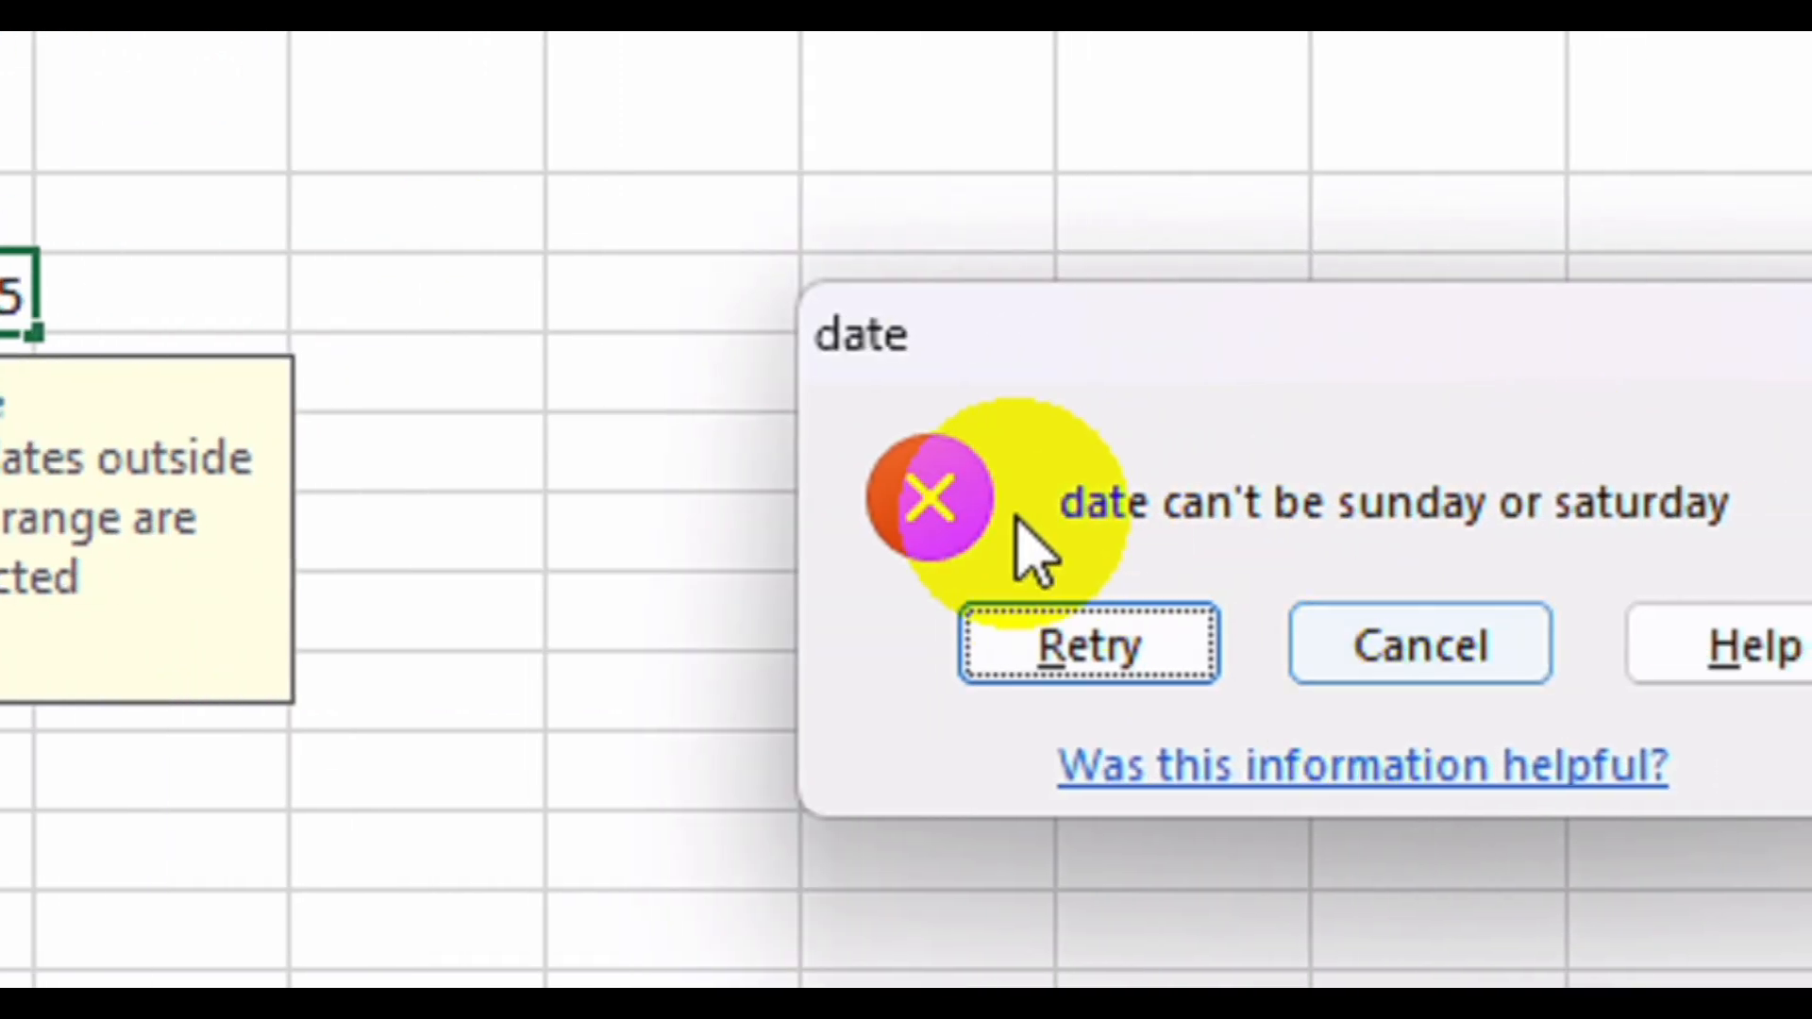
pyautogui.click(850, 659)
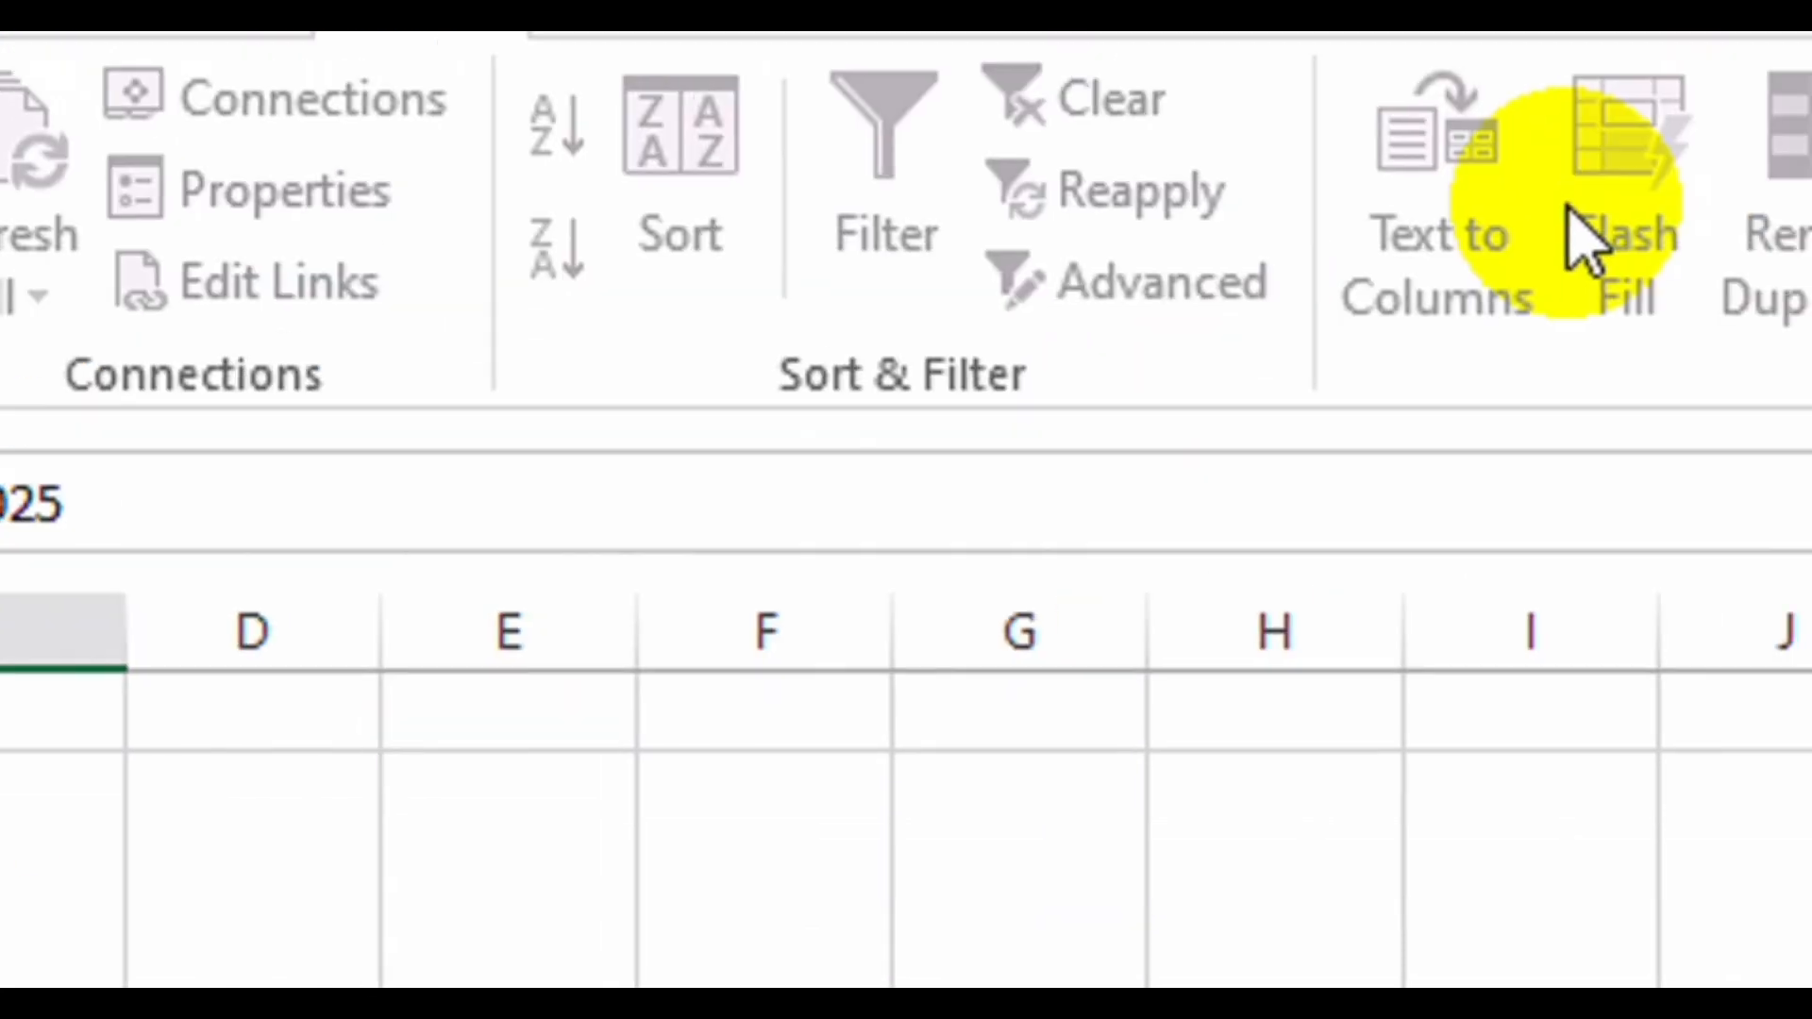
pyautogui.press('Return')
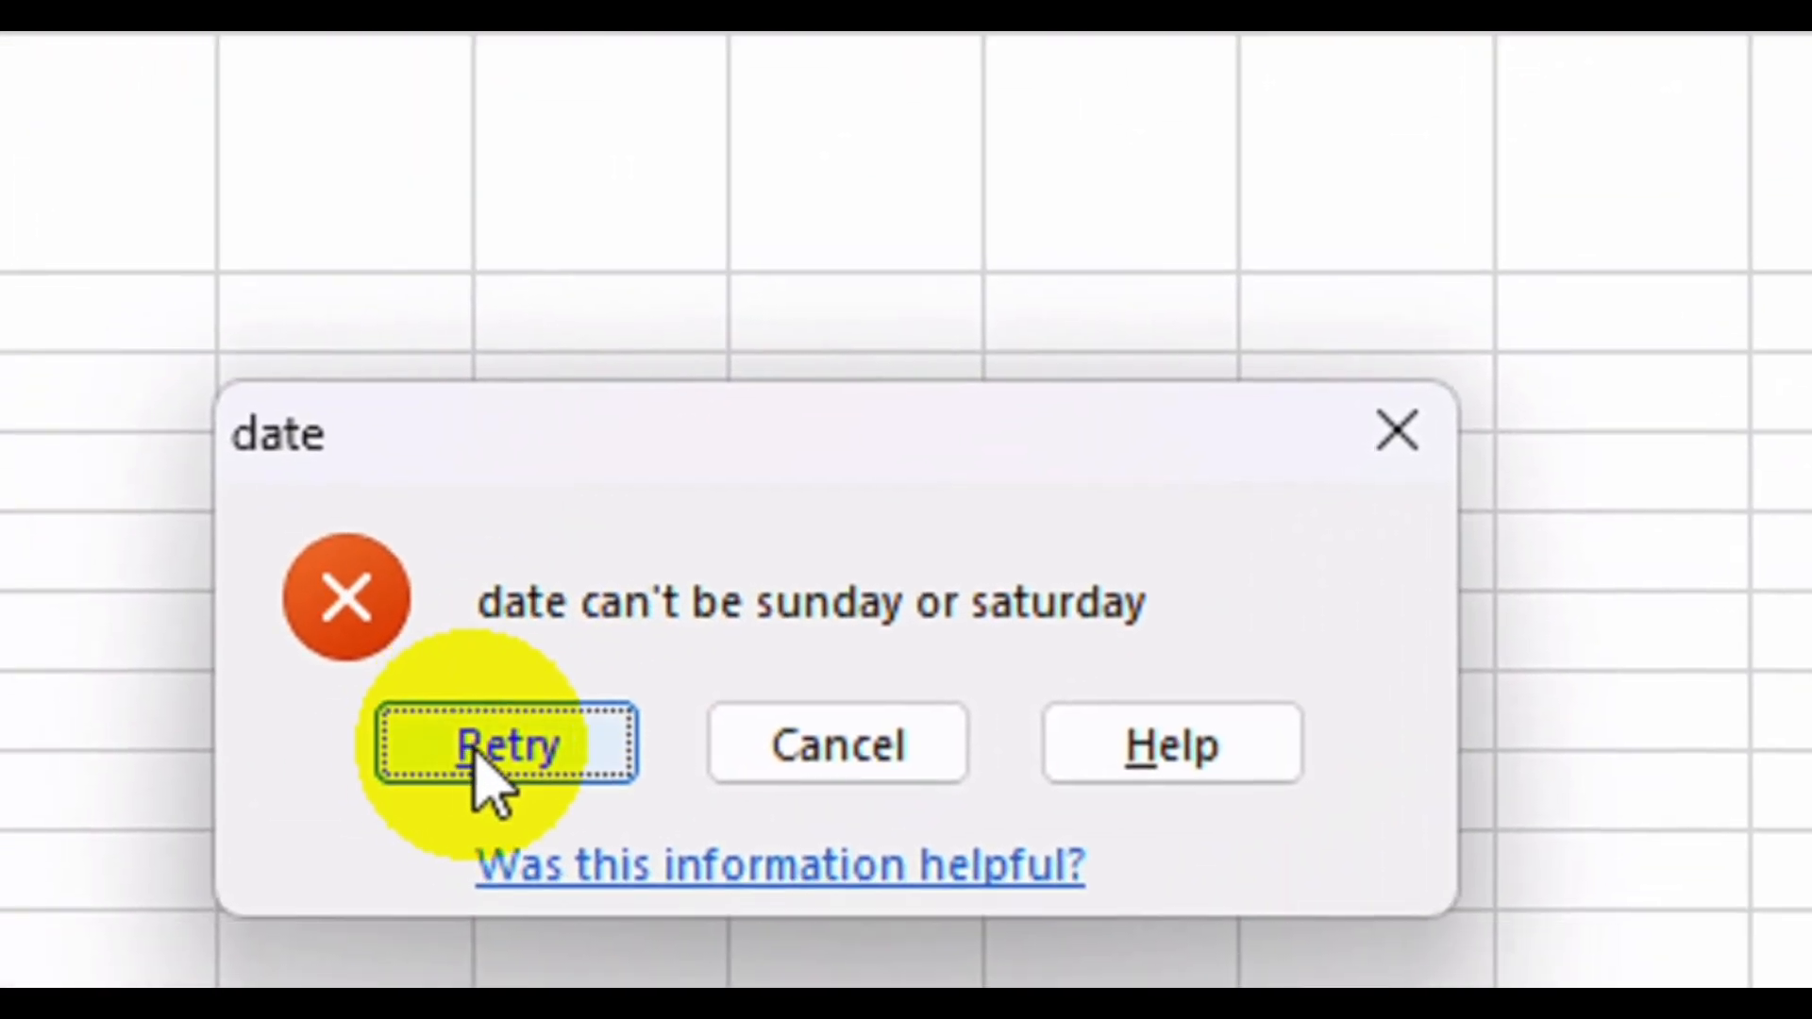
pyautogui.click(500, 745)
pyautogui.click(533, 402)
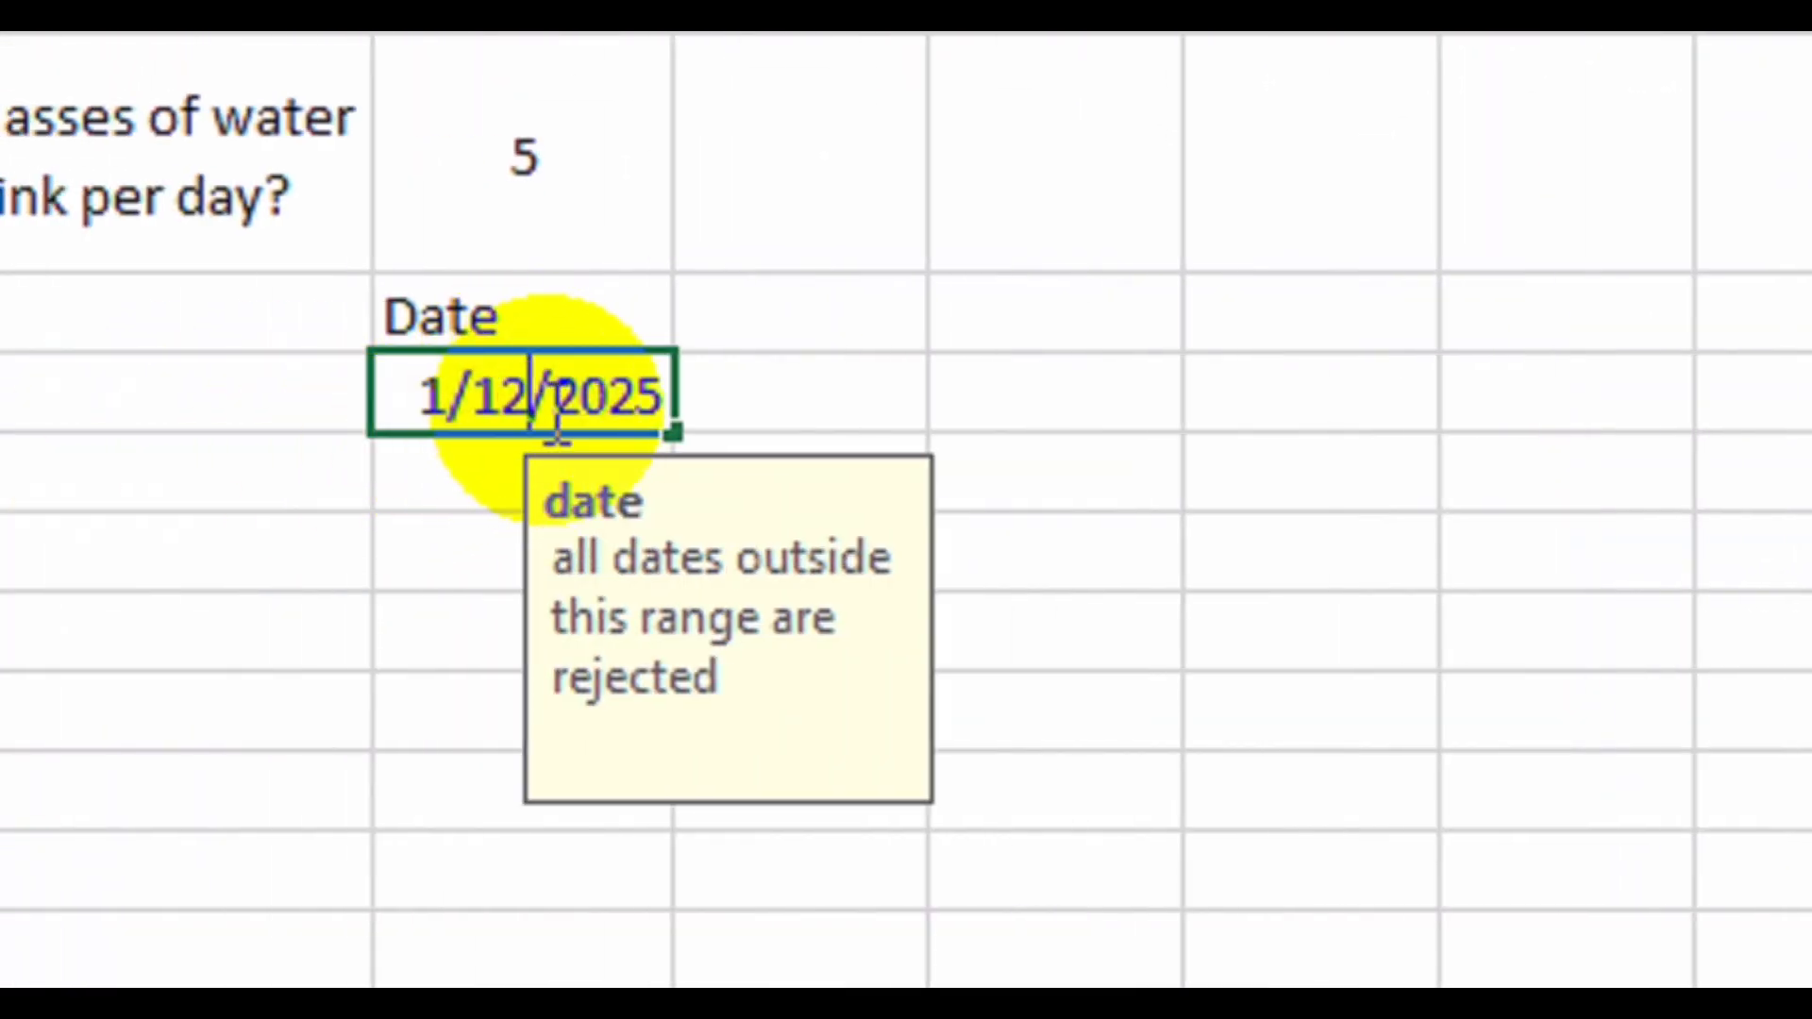
pyautogui.press('Return')
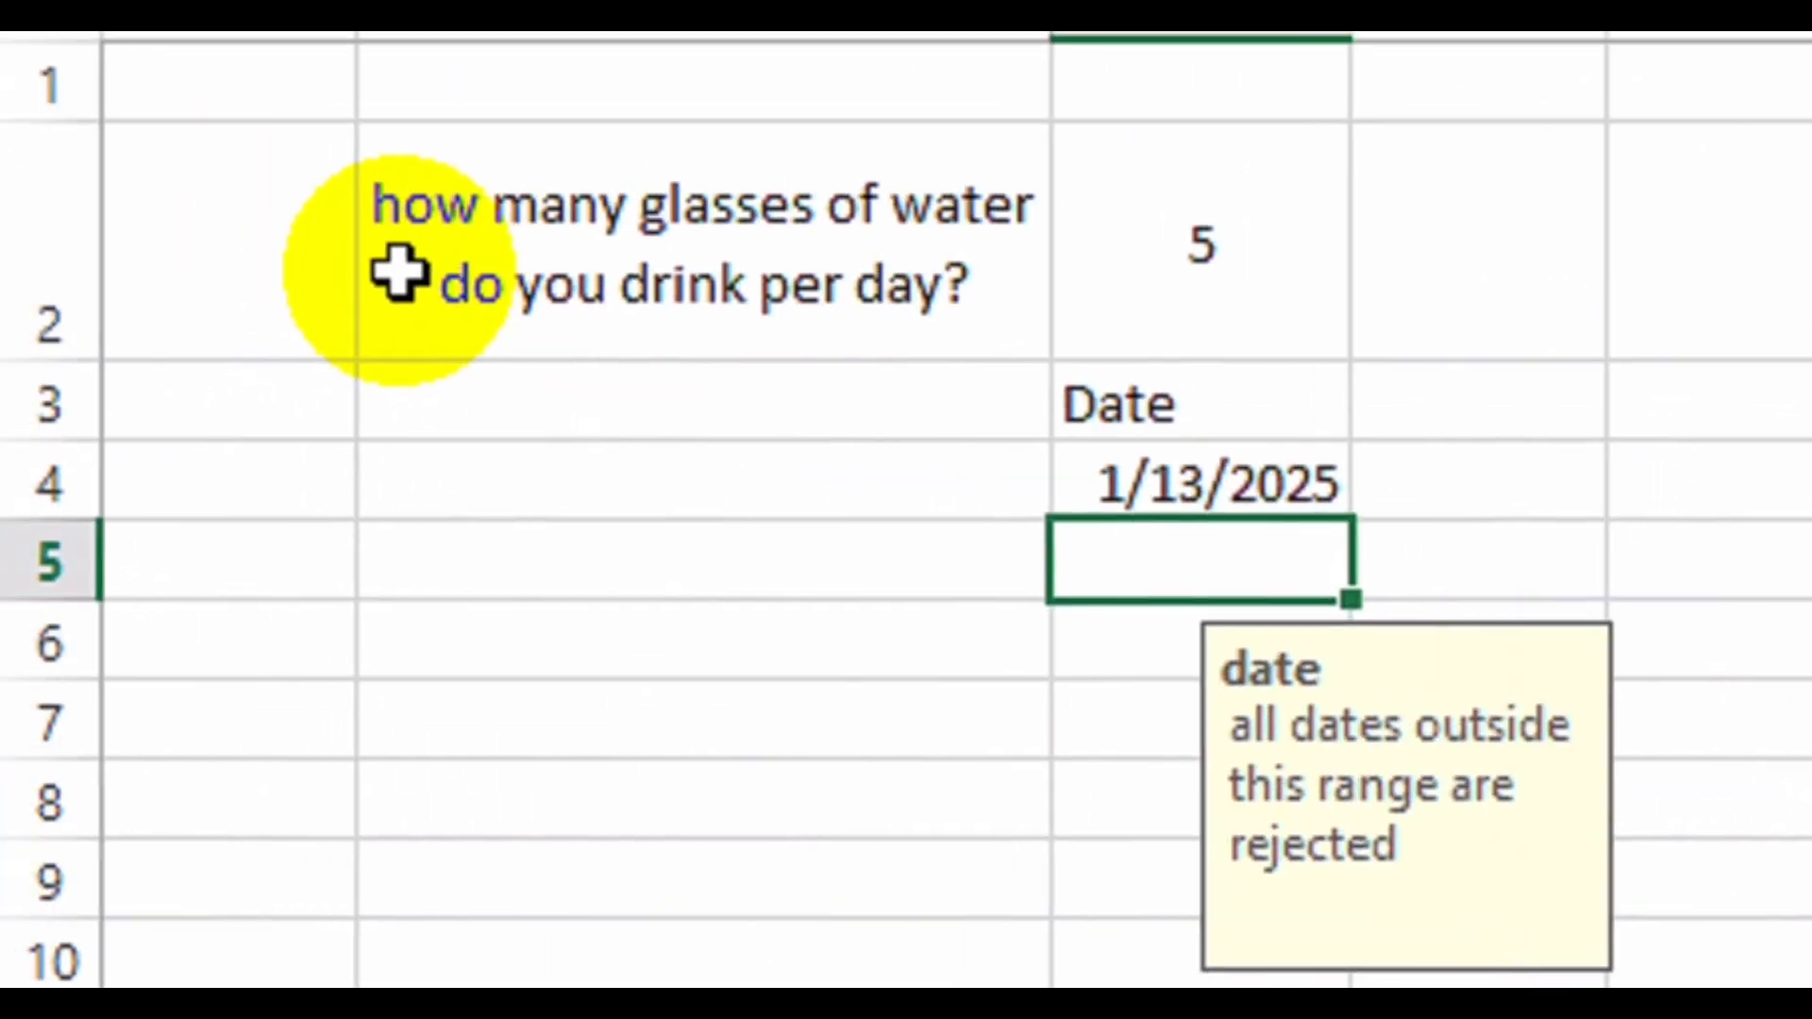
# Enter the heading "Party Budget" in cell B6 and the item "Balloons" below it.
pyautogui.click(38, 557)
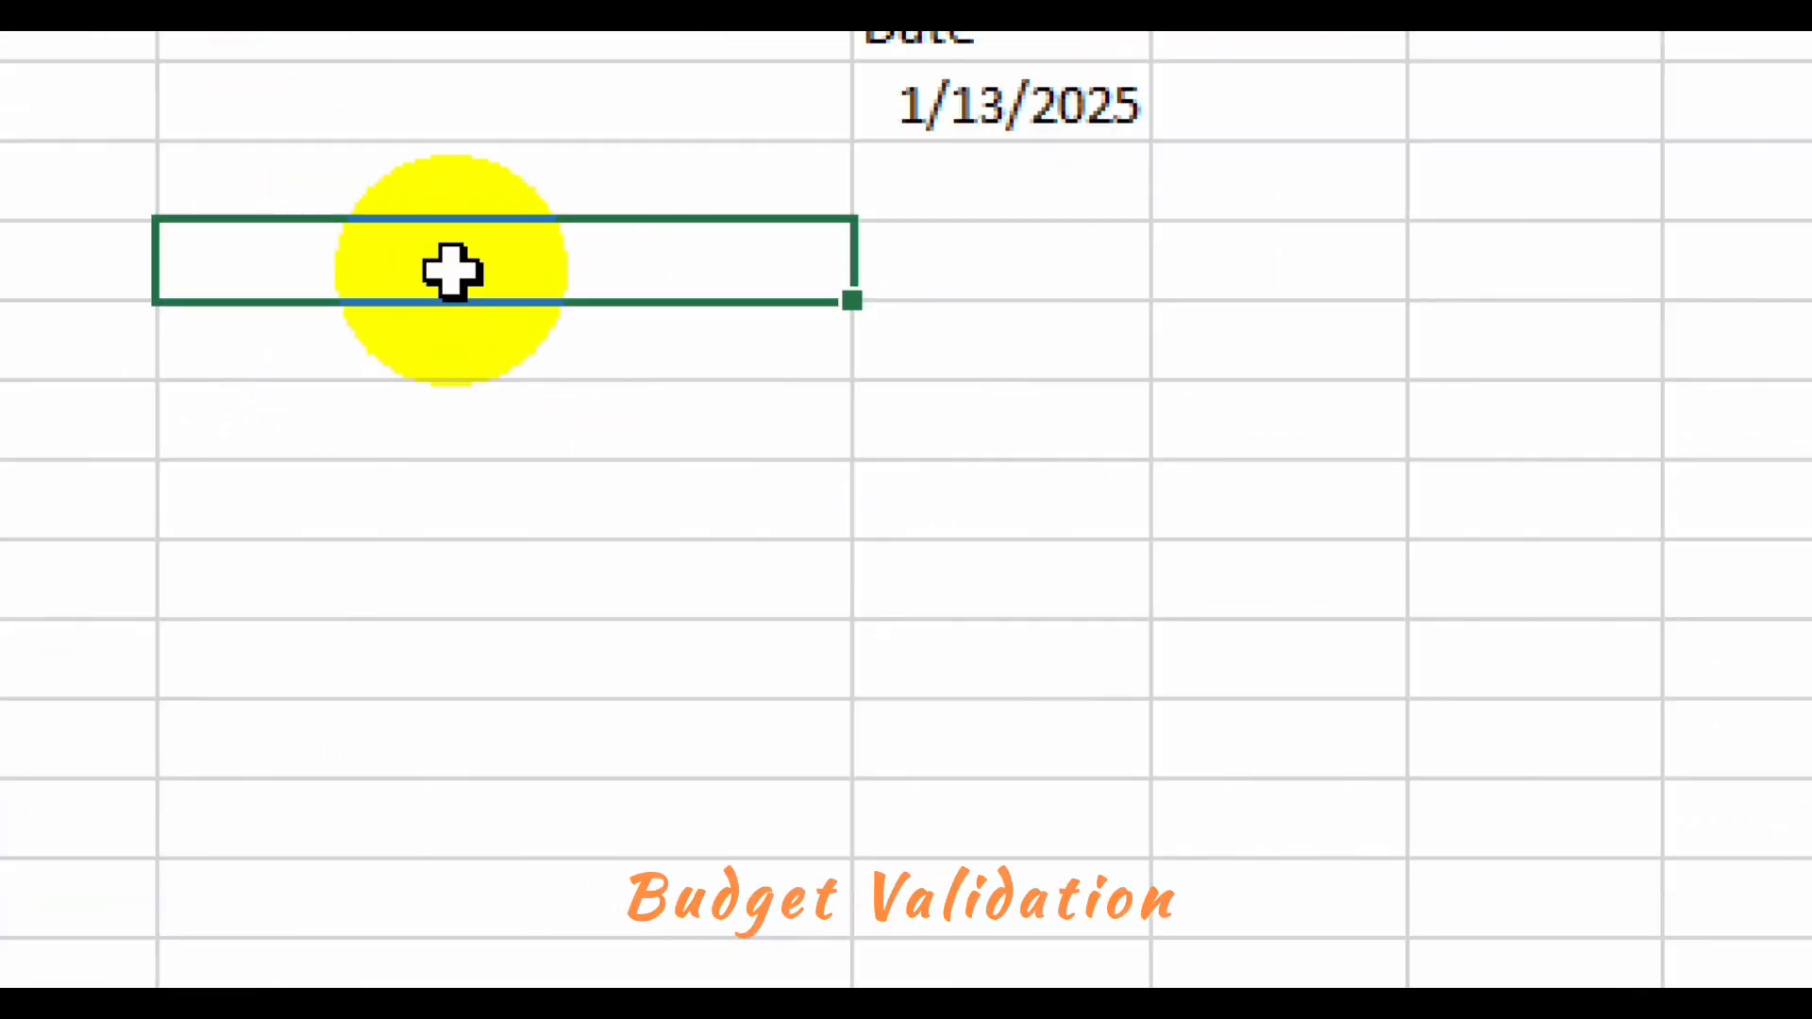
pyautogui.write('Party')
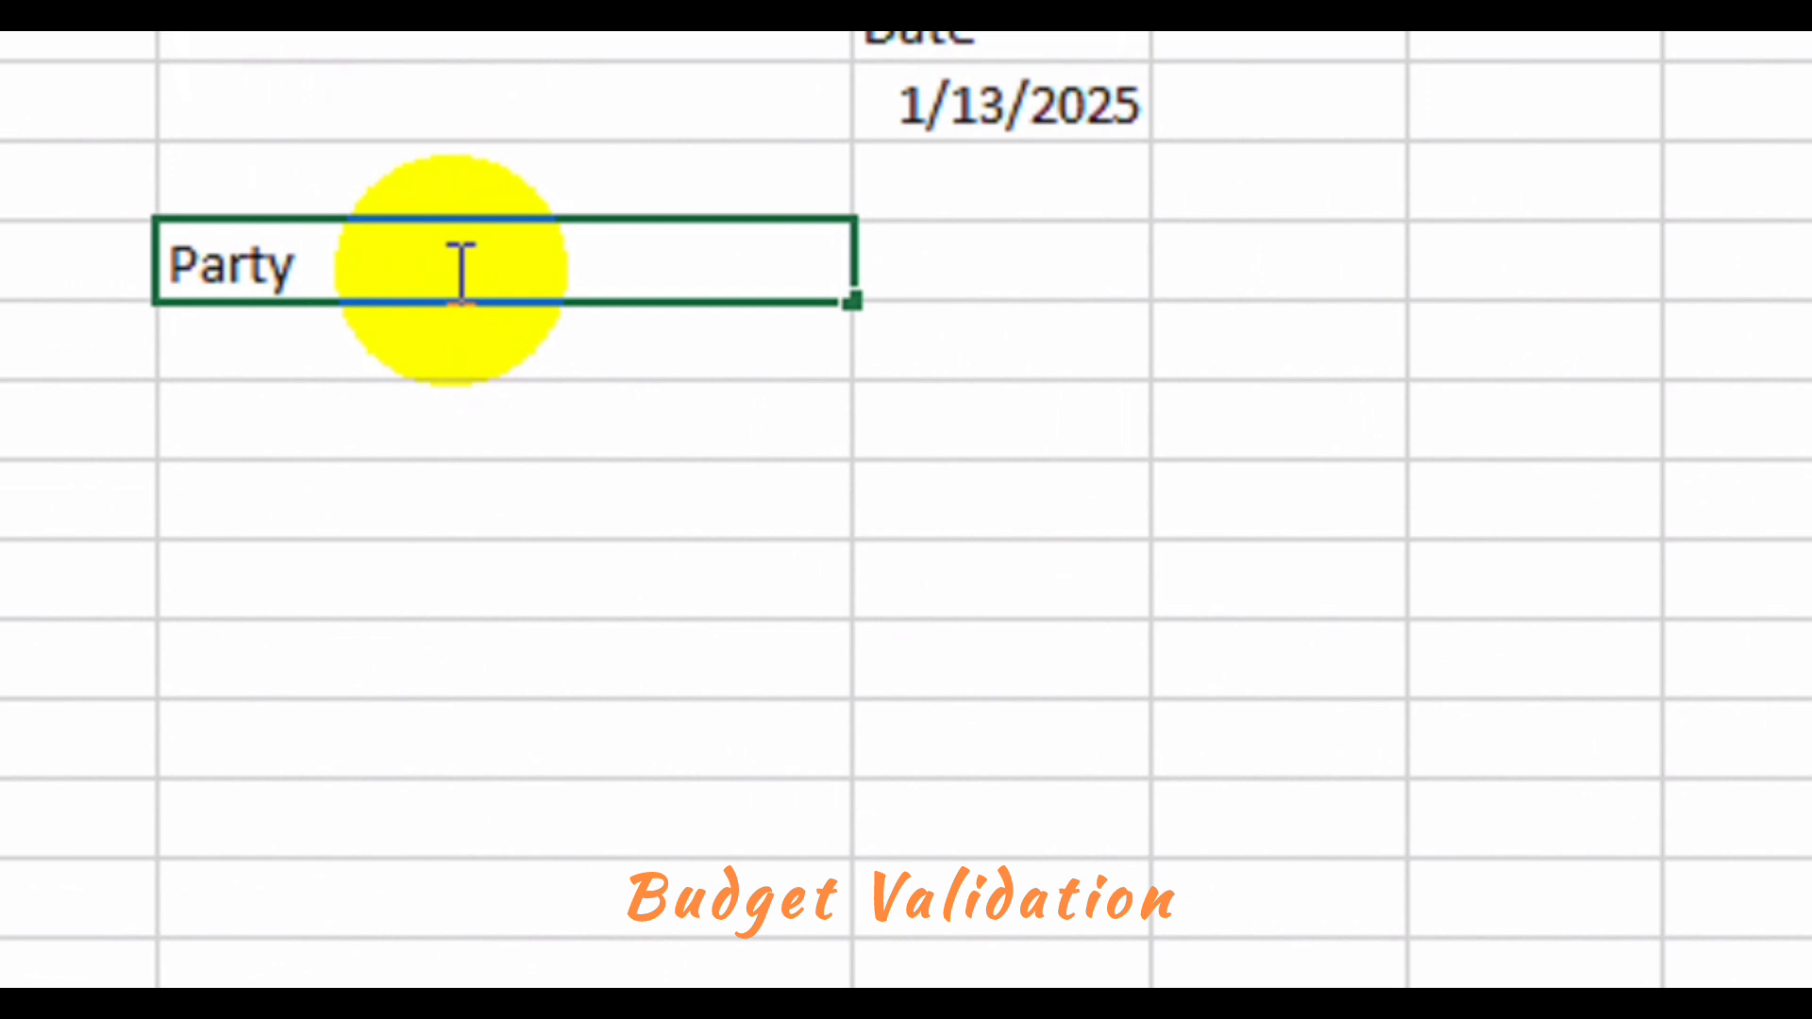
pyautogui.write(' Budget')
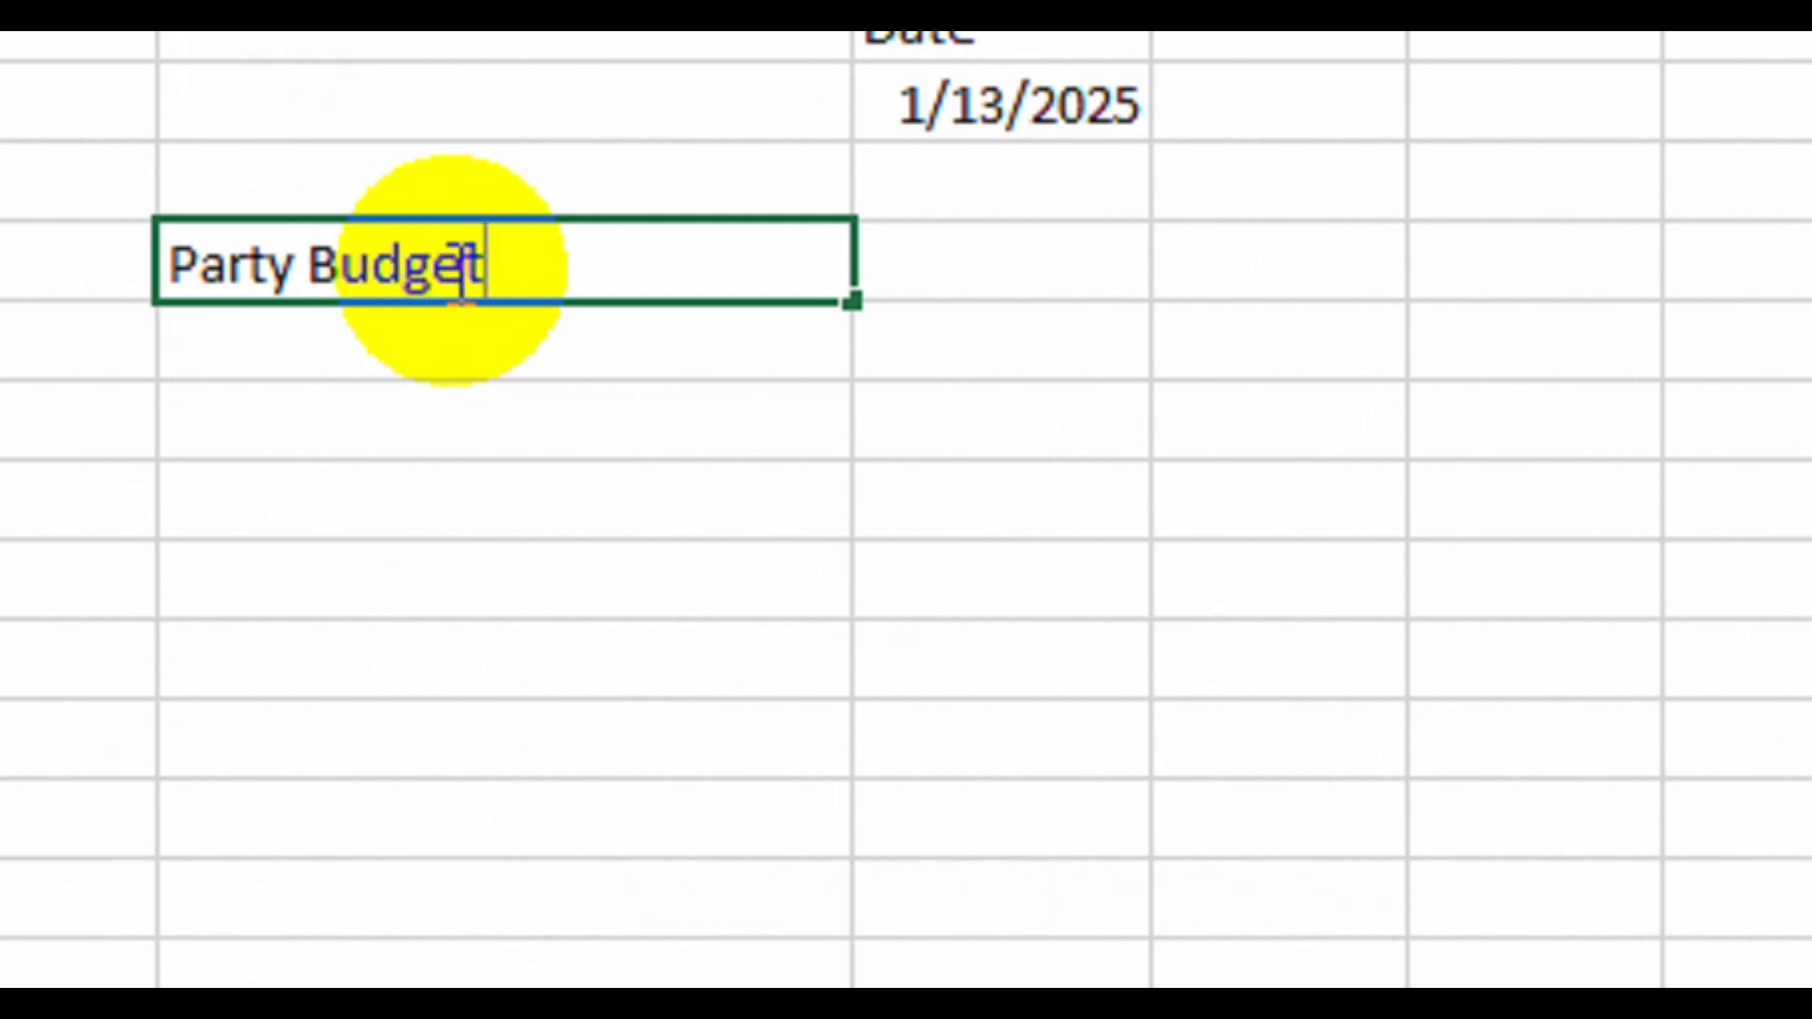
pyautogui.press('Return')
pyautogui.write('Ba')
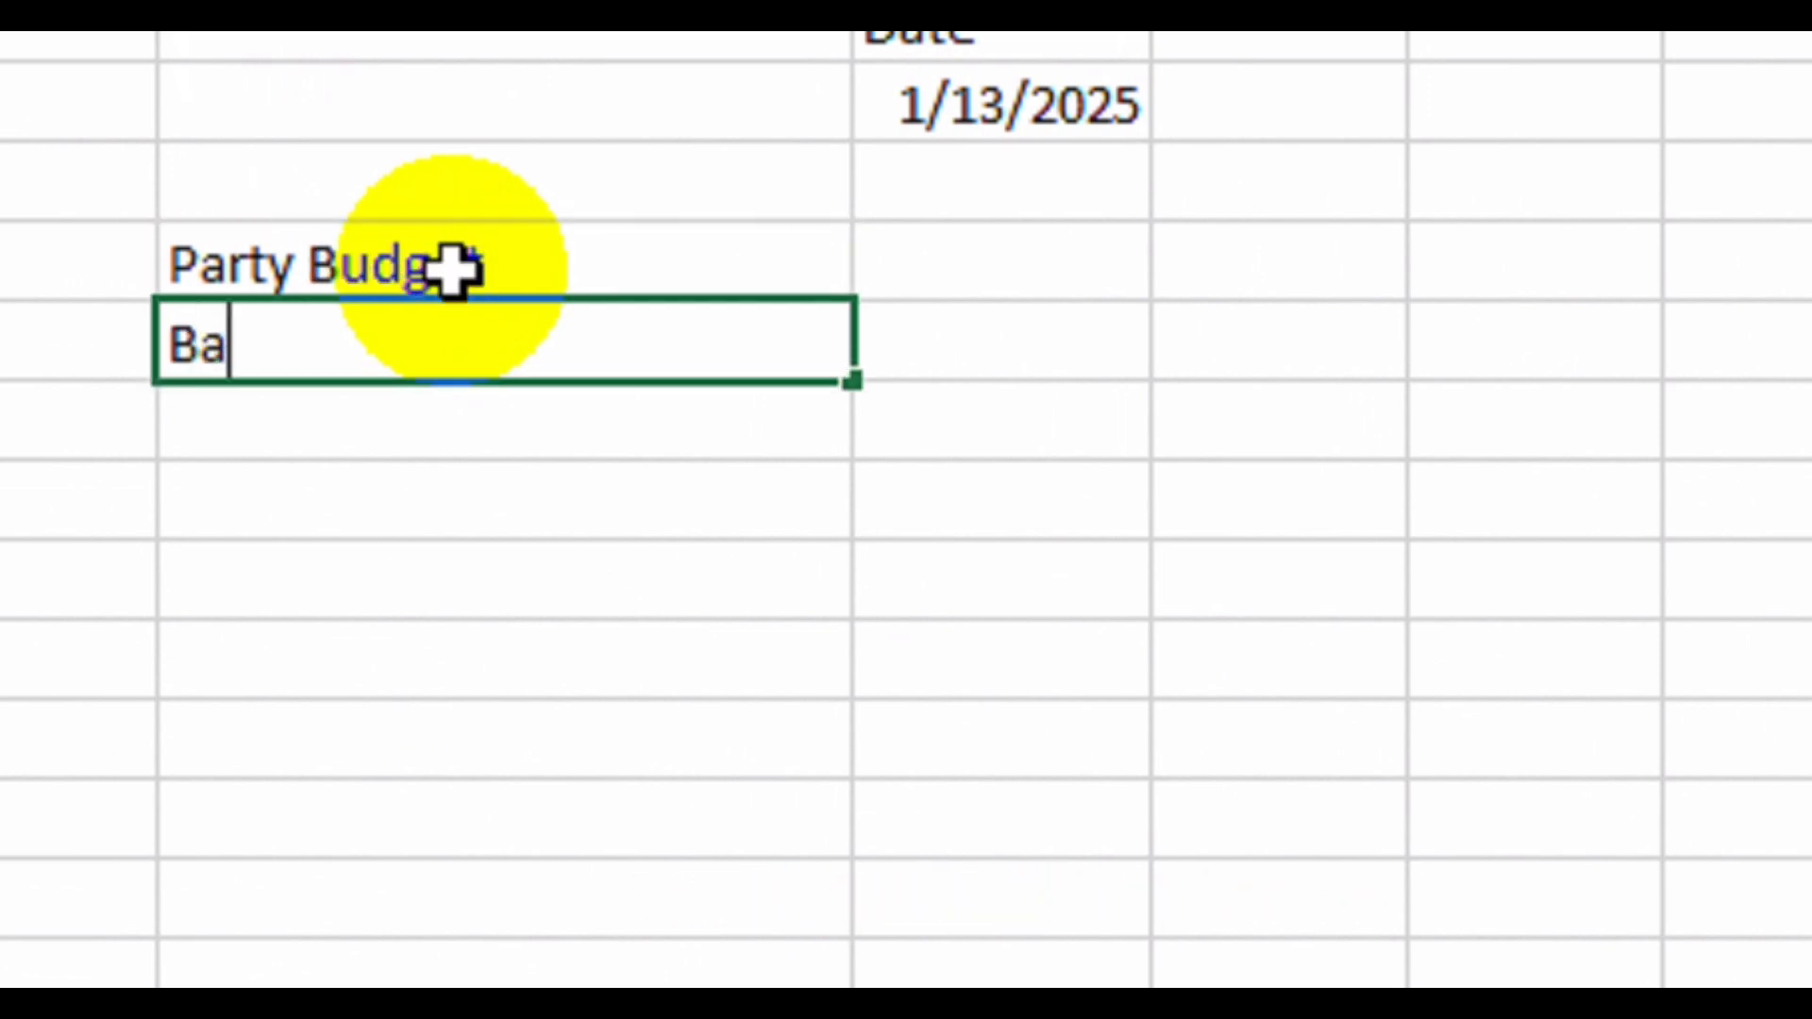
pyautogui.write('lloons')
pyautogui.press('Return')
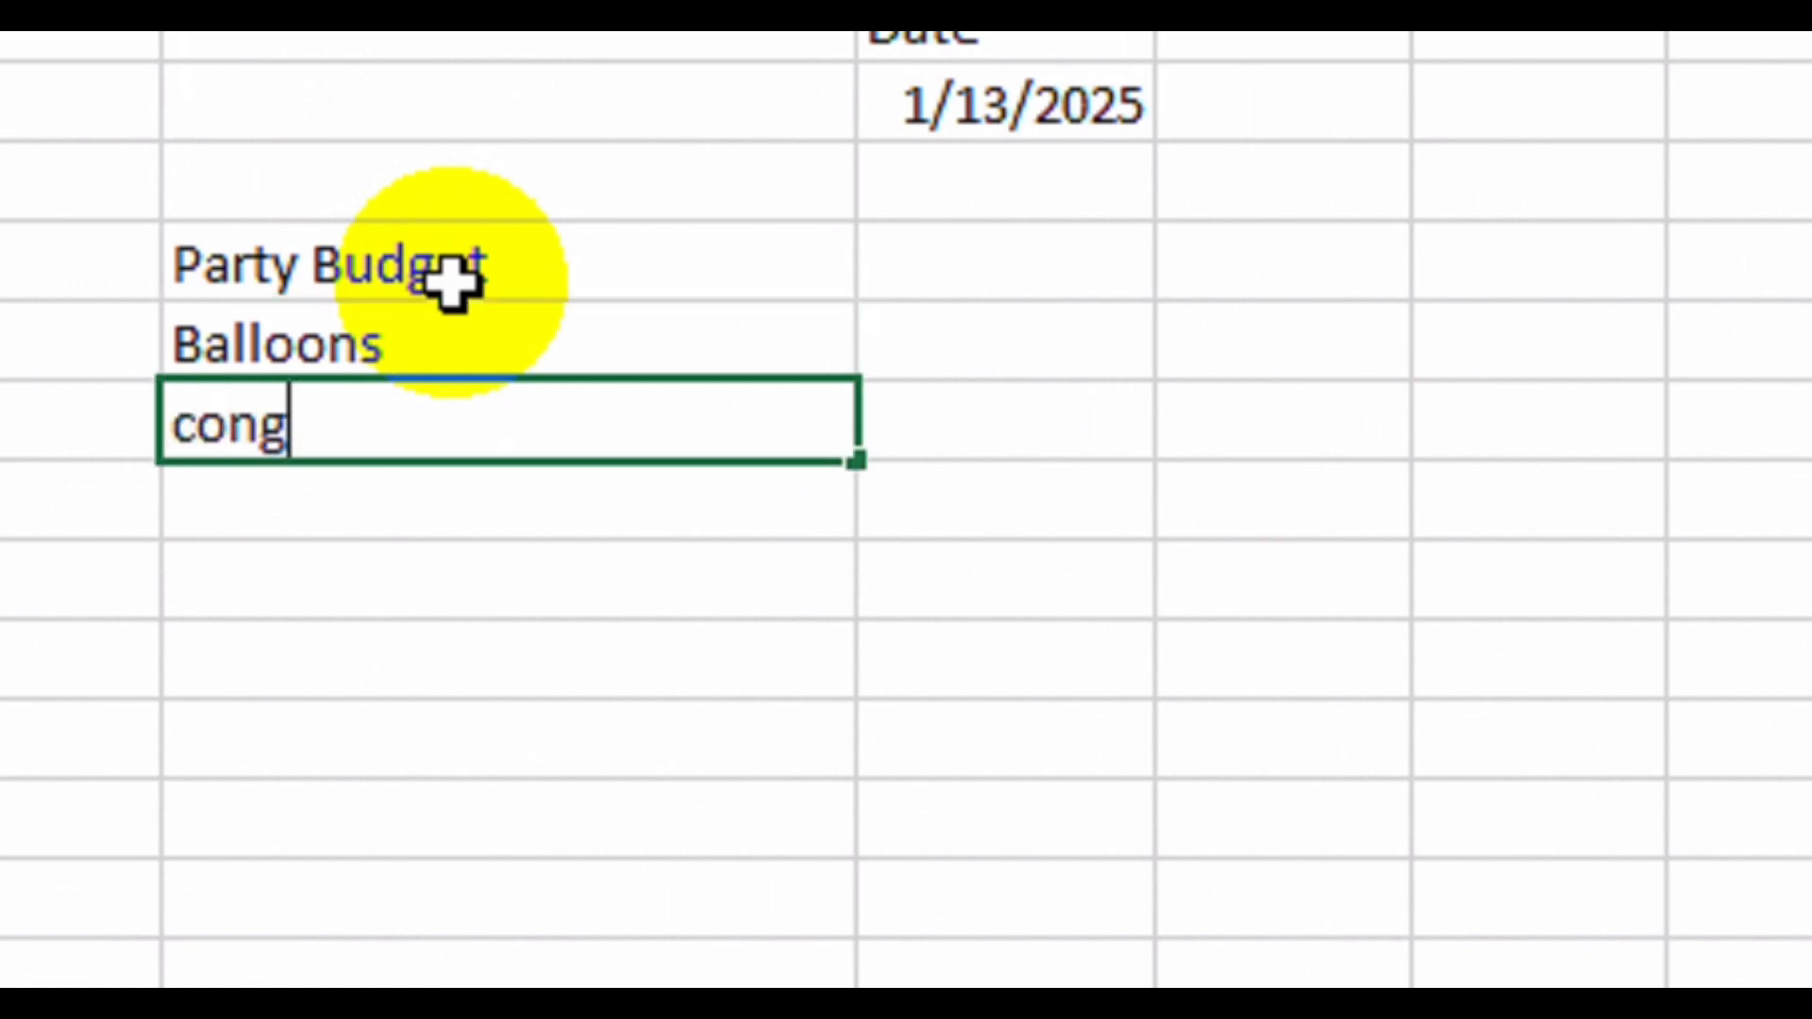
# Continue the party budget list below Balloons with the items "confetti", "Cups" and "drinks".
pyautogui.write('congetti')
pyautogui.press('Return')
pyautogui.press('Up')
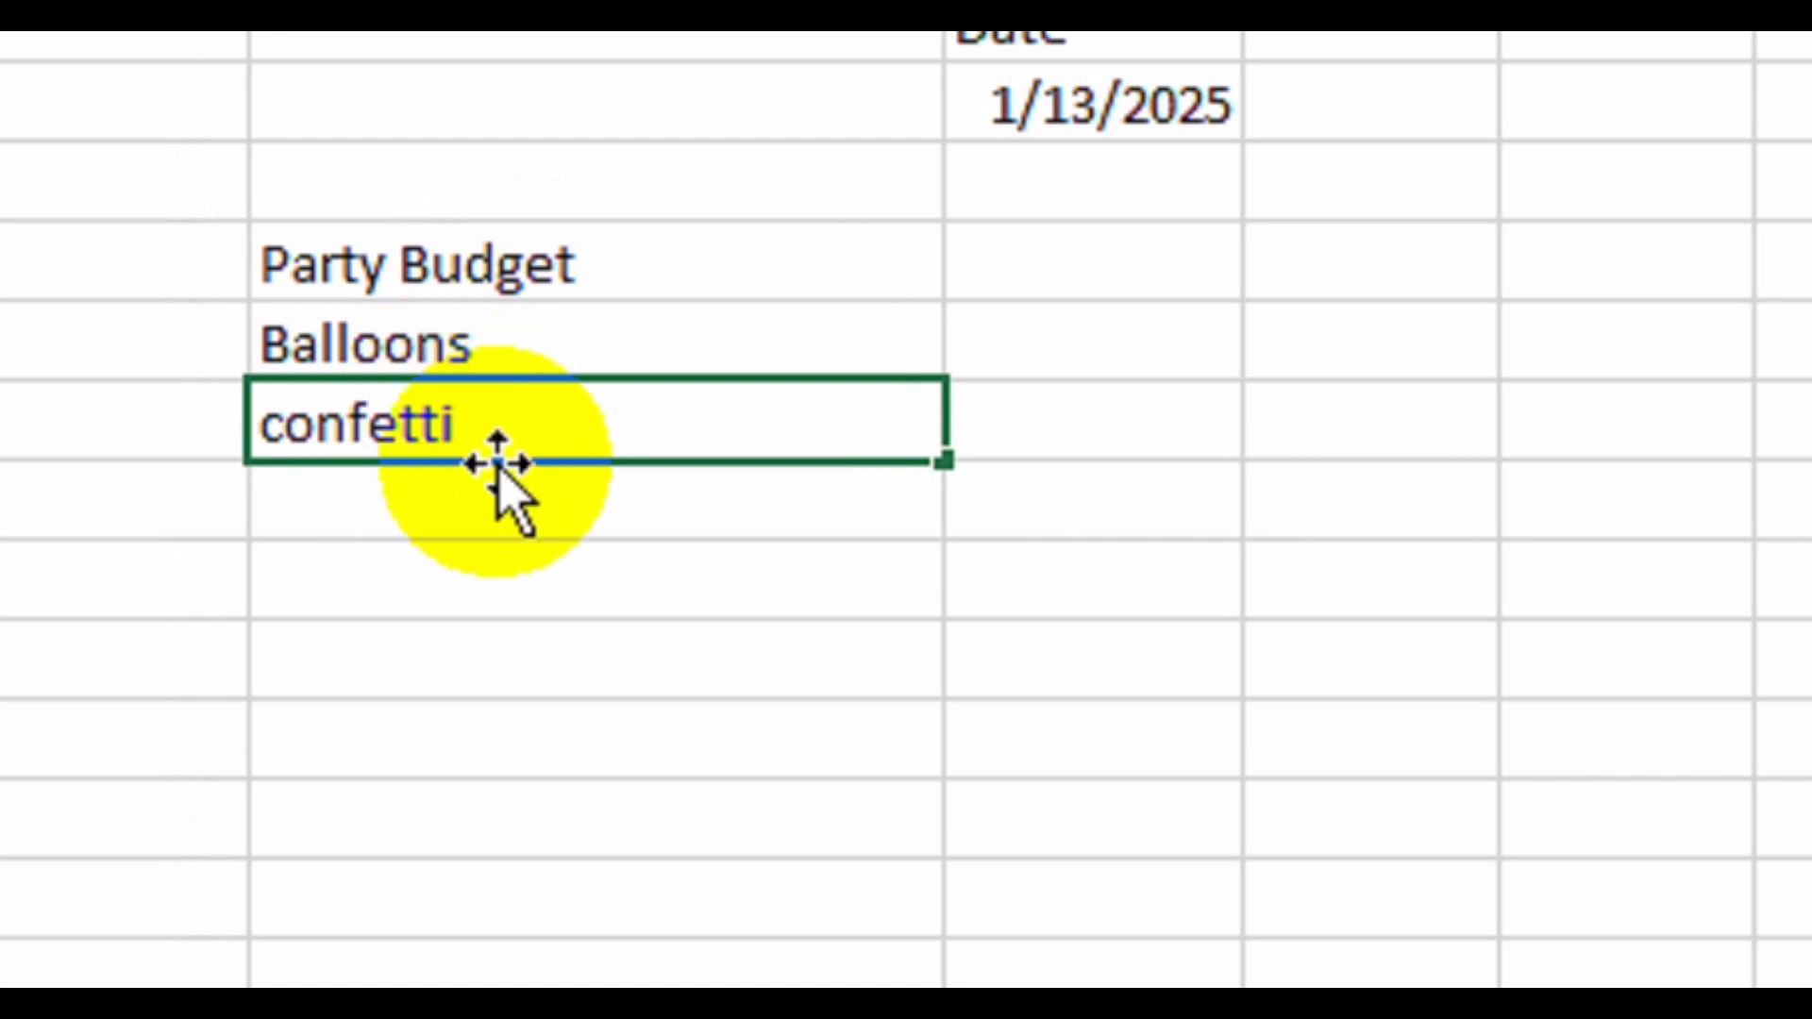
pyautogui.click(453, 514)
pyautogui.write('Cups')
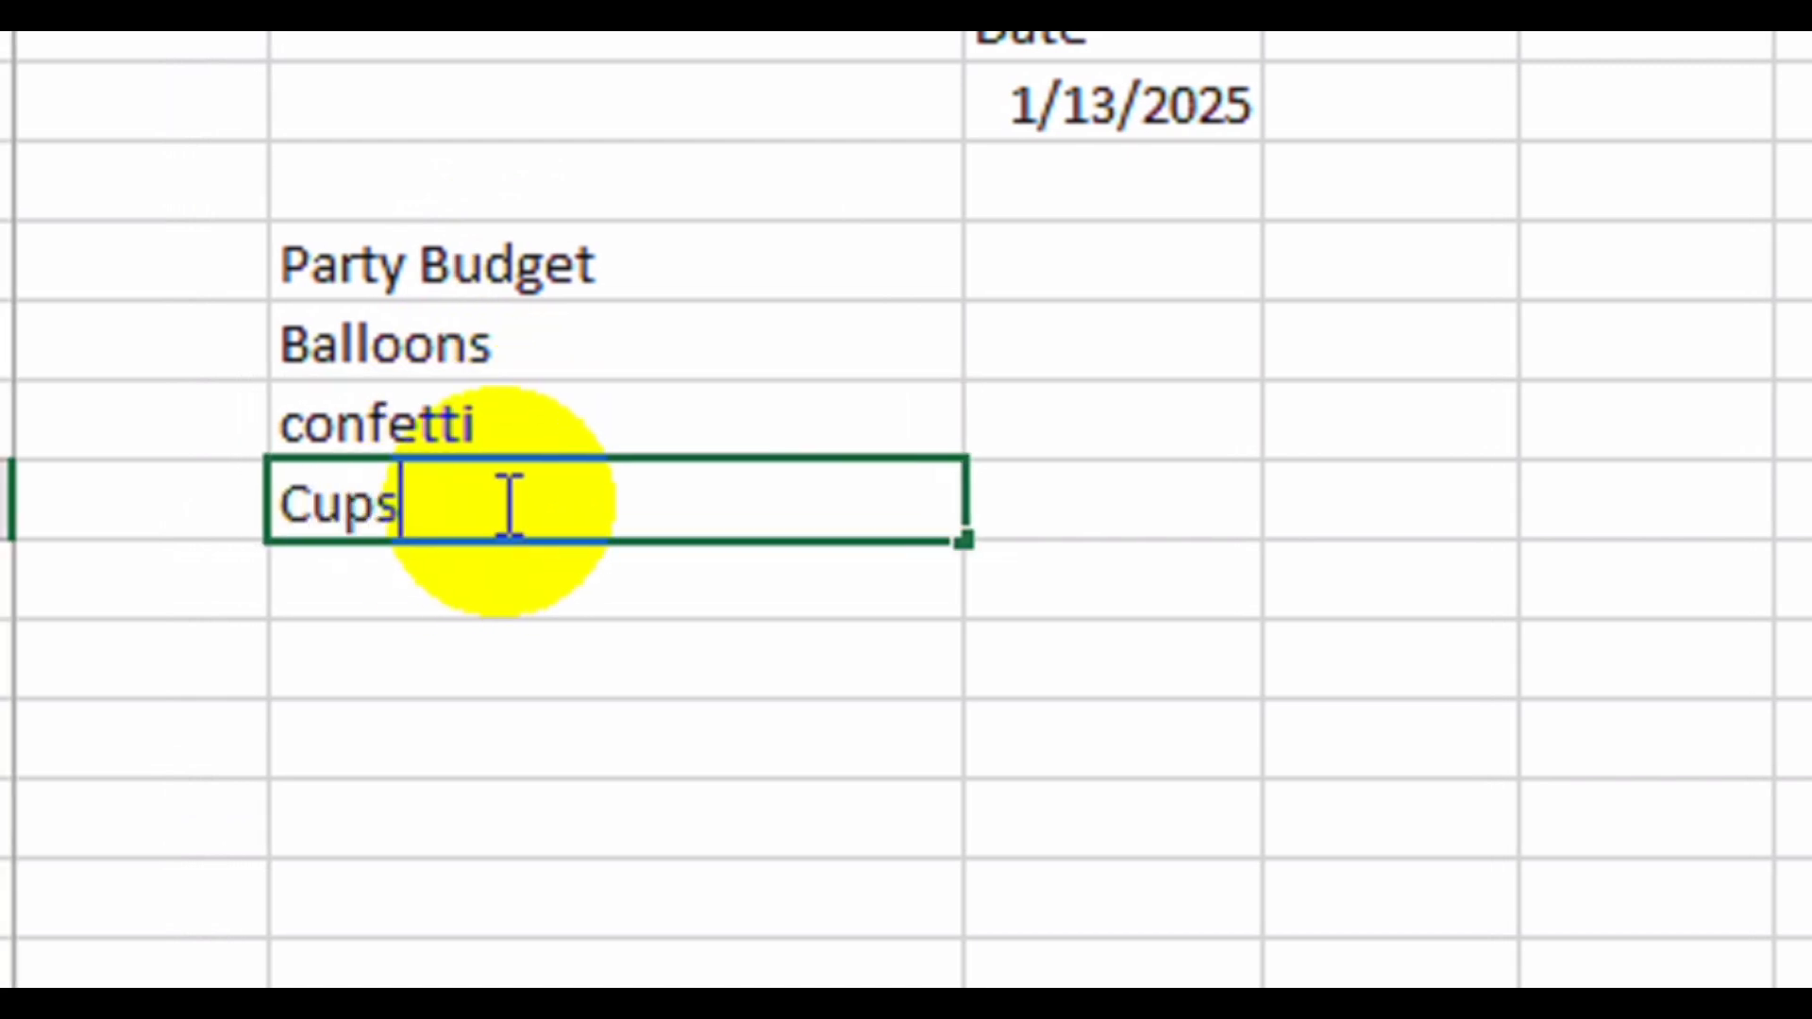
pyautogui.press('Return')
pyautogui.write('drinks')
pyautogui.press('Return')
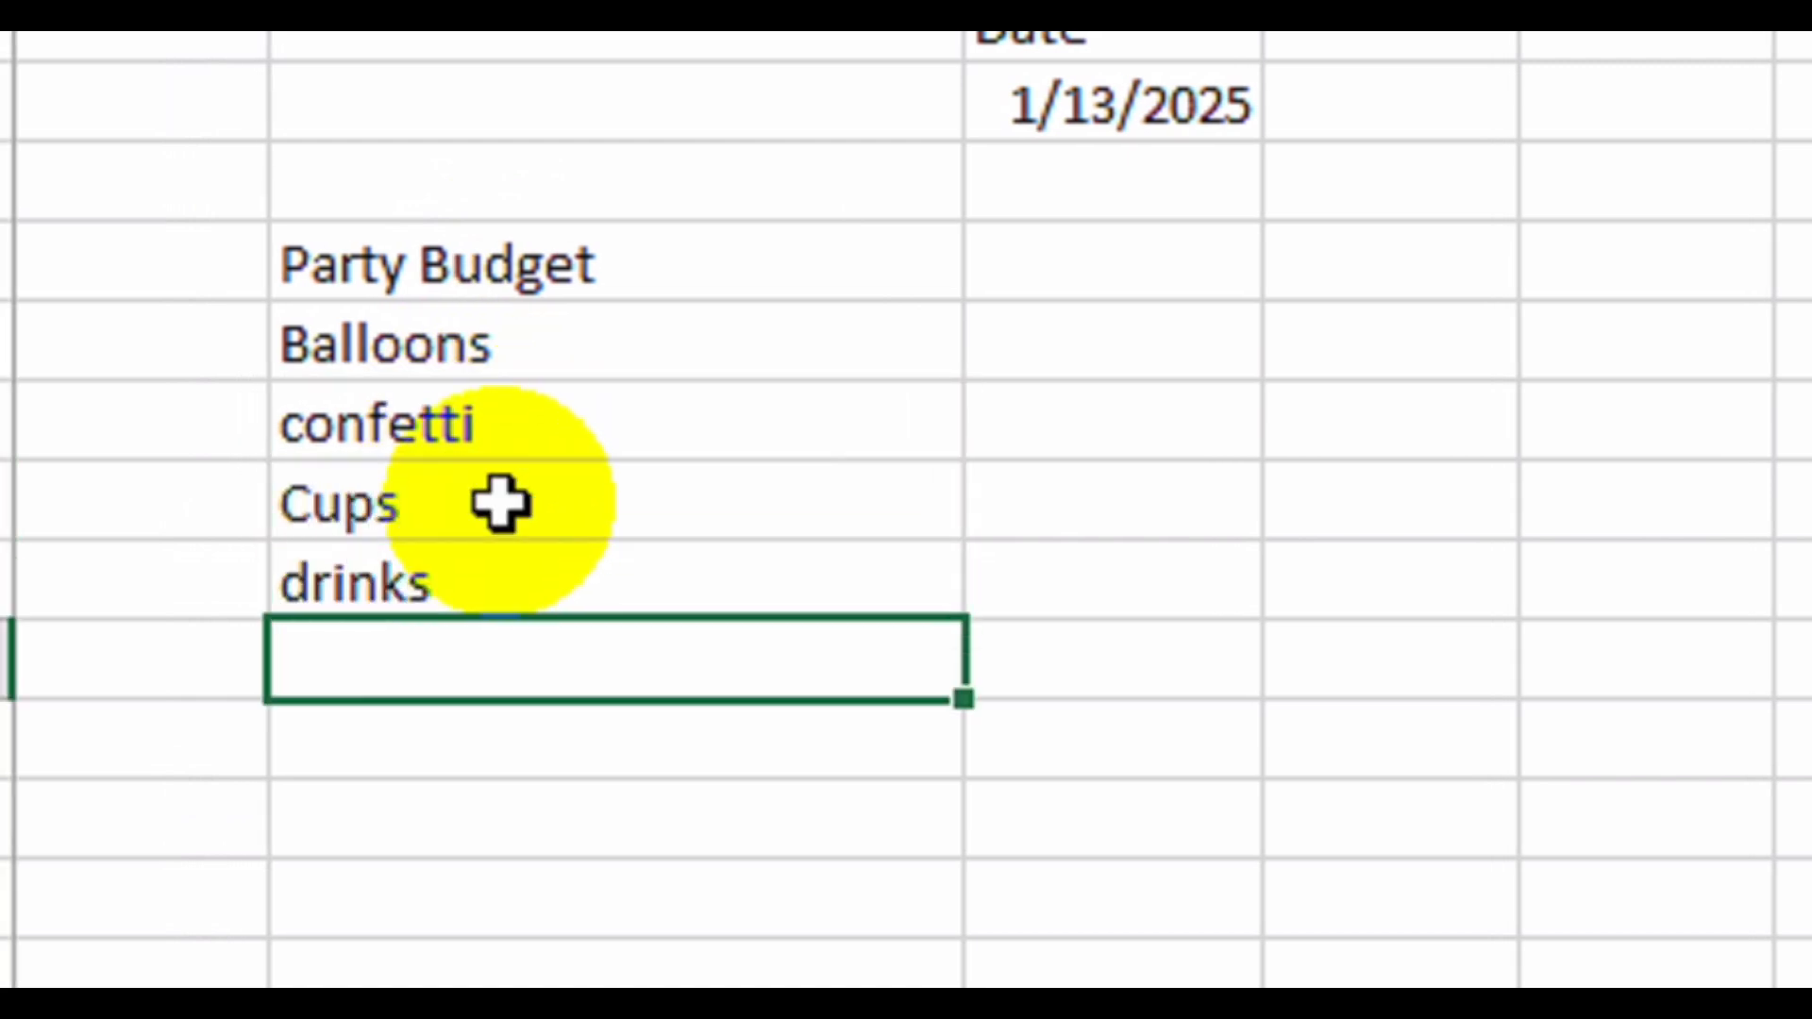
# Add "cake", "snacks" and "ice cream" to the list, and enter the label "total" after one blank row.
pyautogui.press('Return')
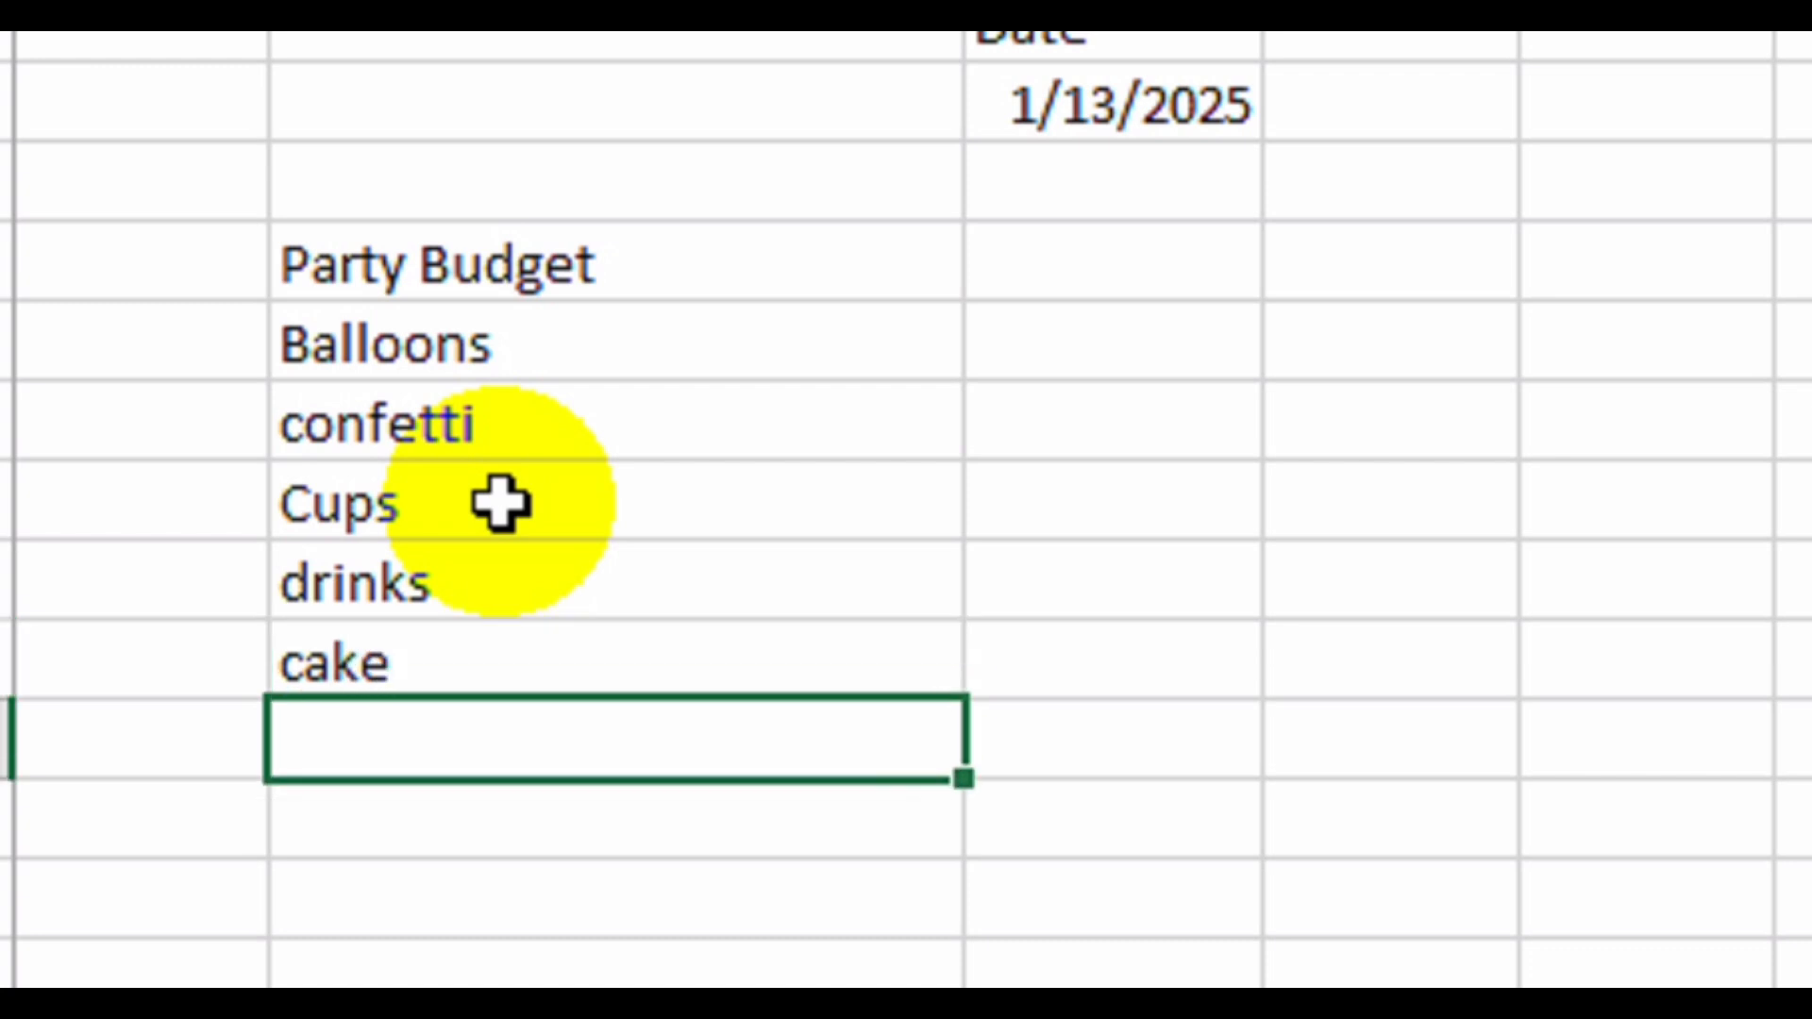
pyautogui.press('Return')
pyautogui.write('i')
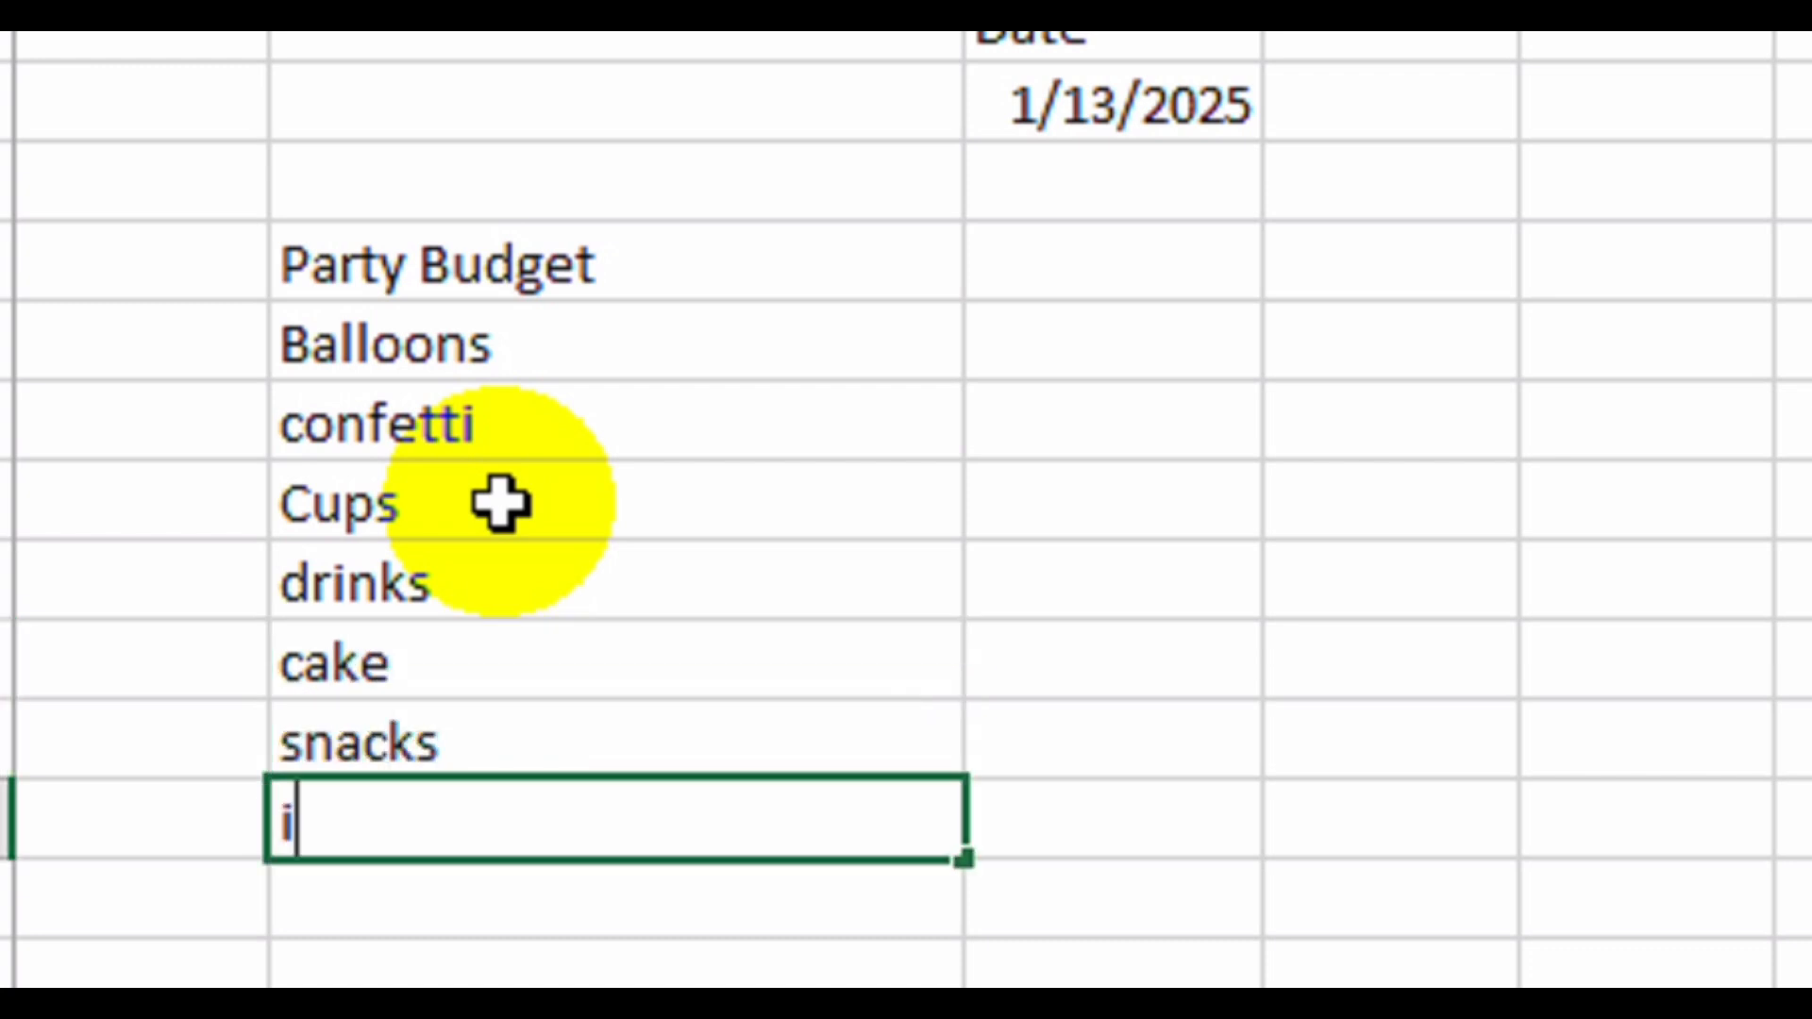
pyautogui.press('Return')
pyautogui.press('Return')
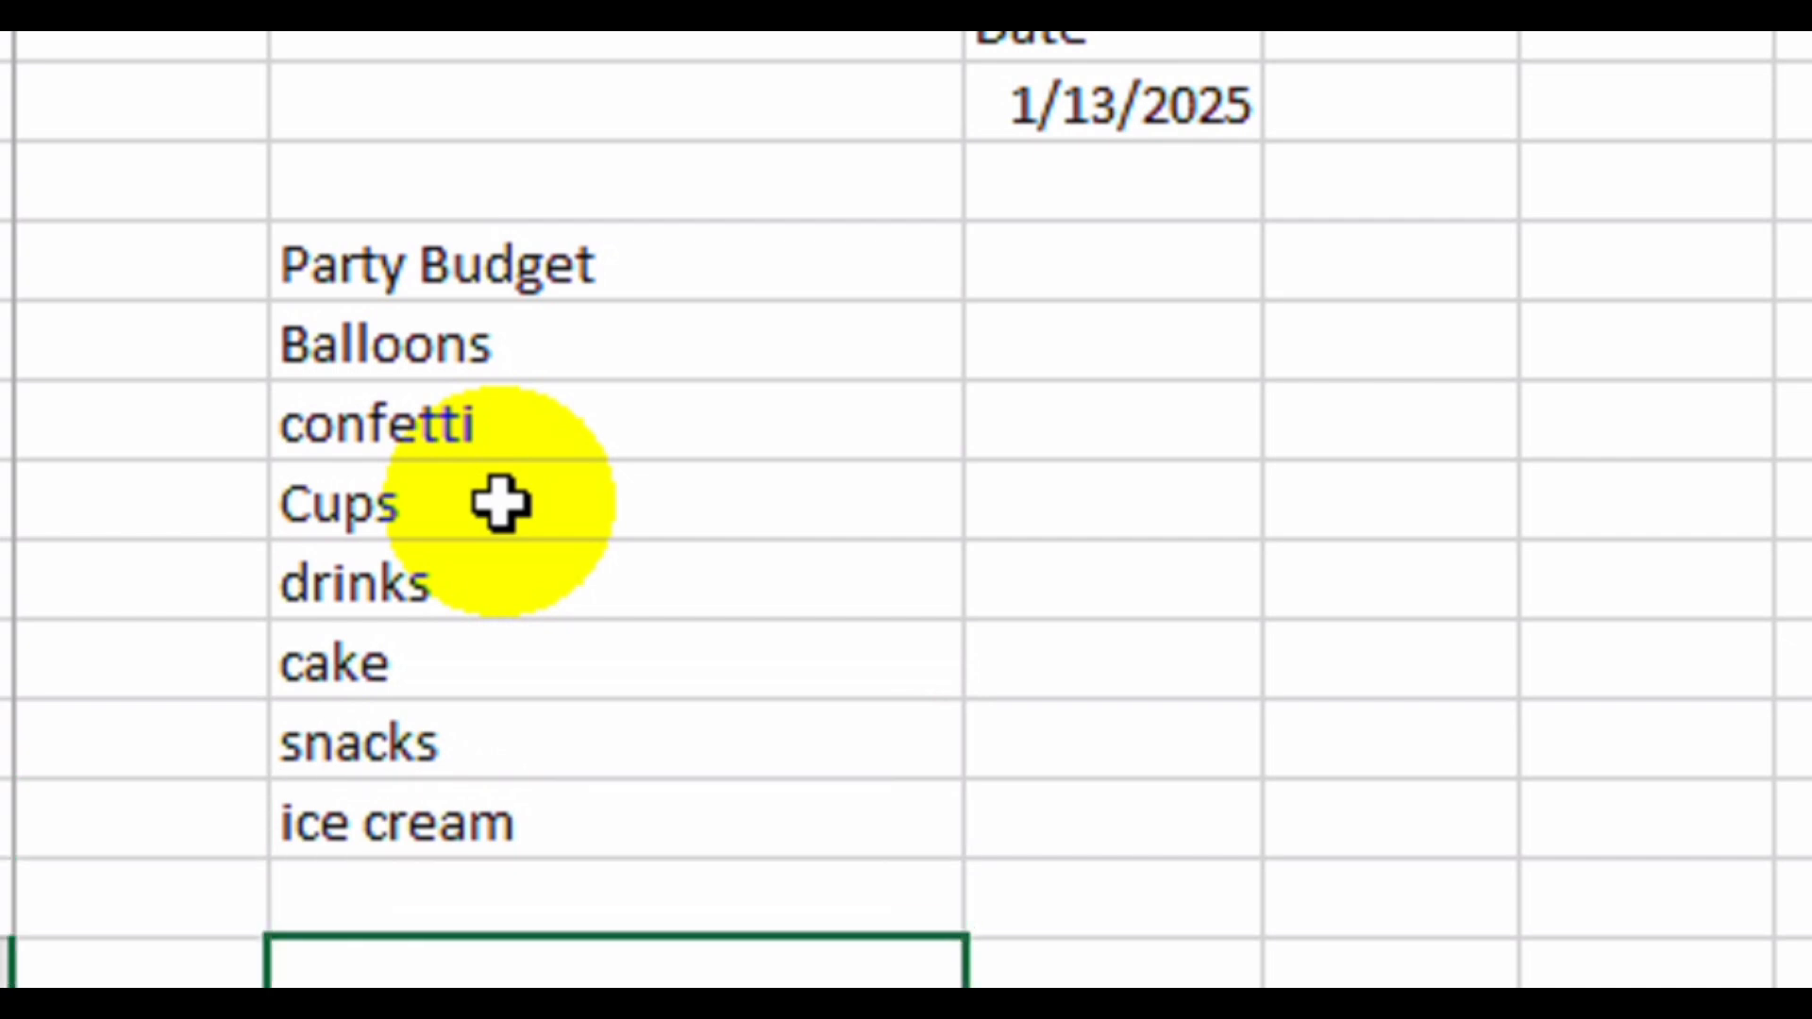
pyautogui.write('total')
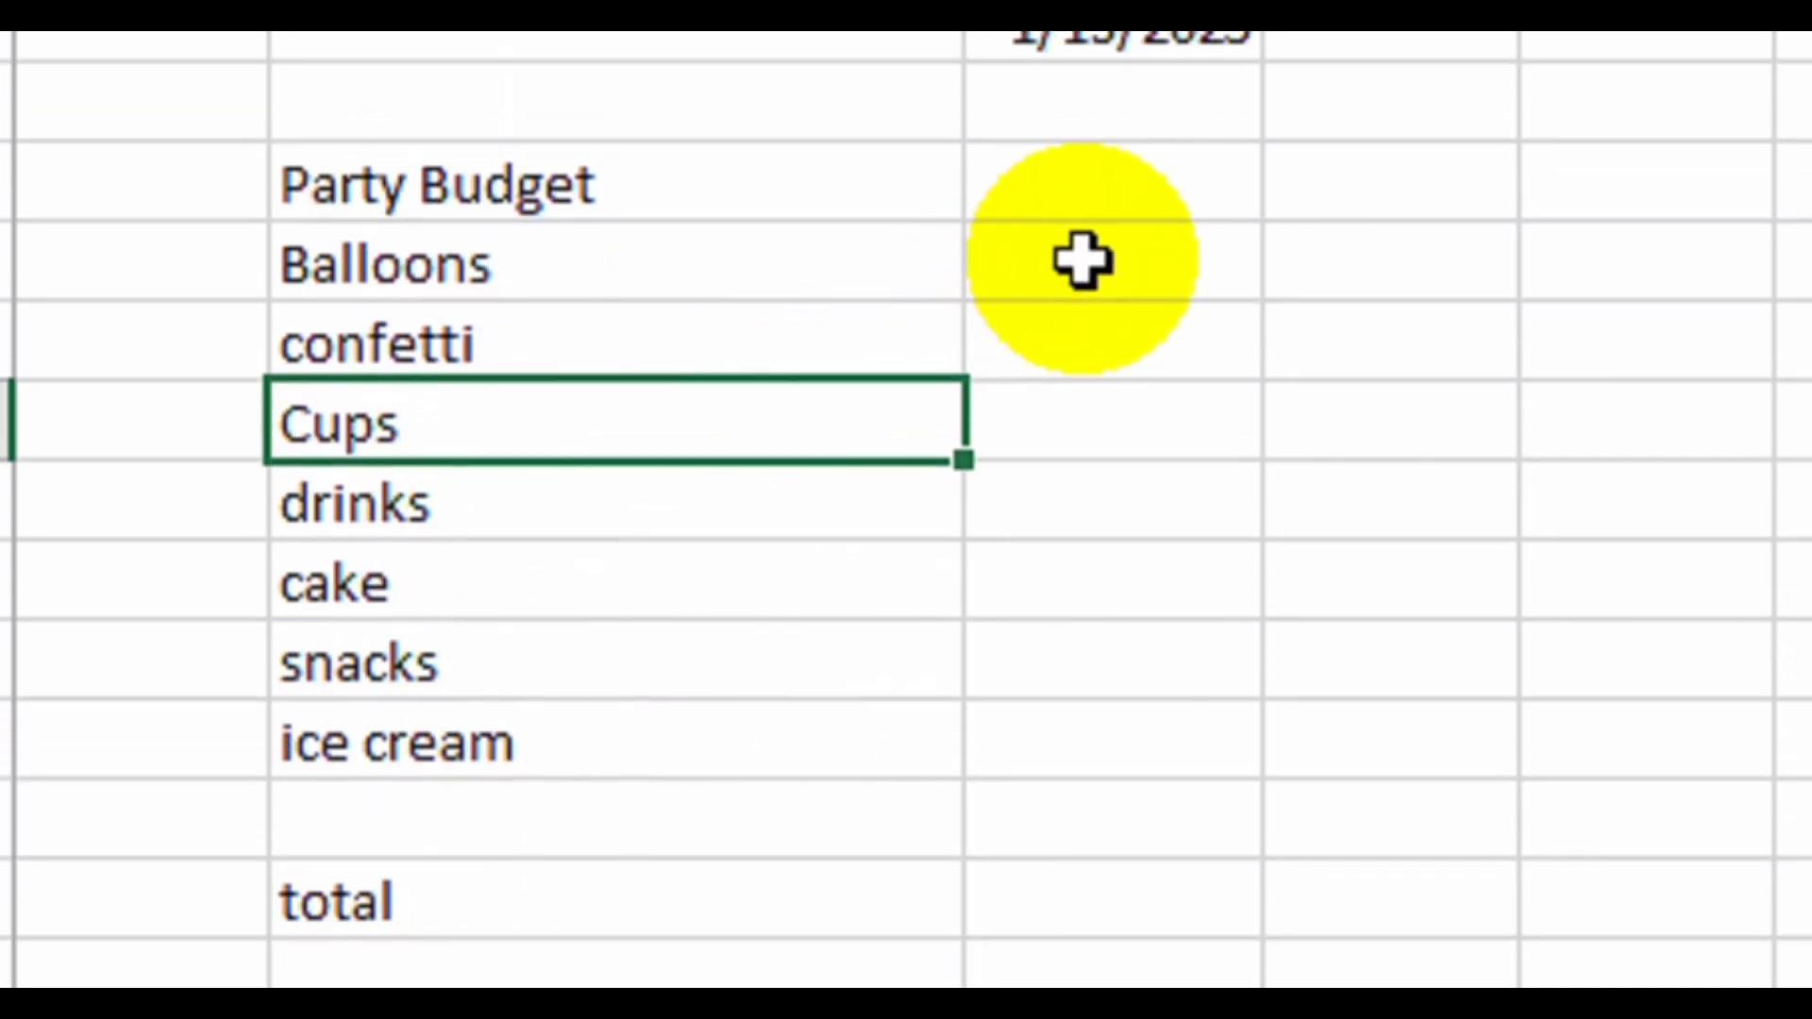
# Enter the amounts 10 for Balloons, 5 for confetti, 5 for Cups and 40 for drinks in column C.
pyautogui.click(1135, 141)
pyautogui.press('Return')
pyautogui.write('5')
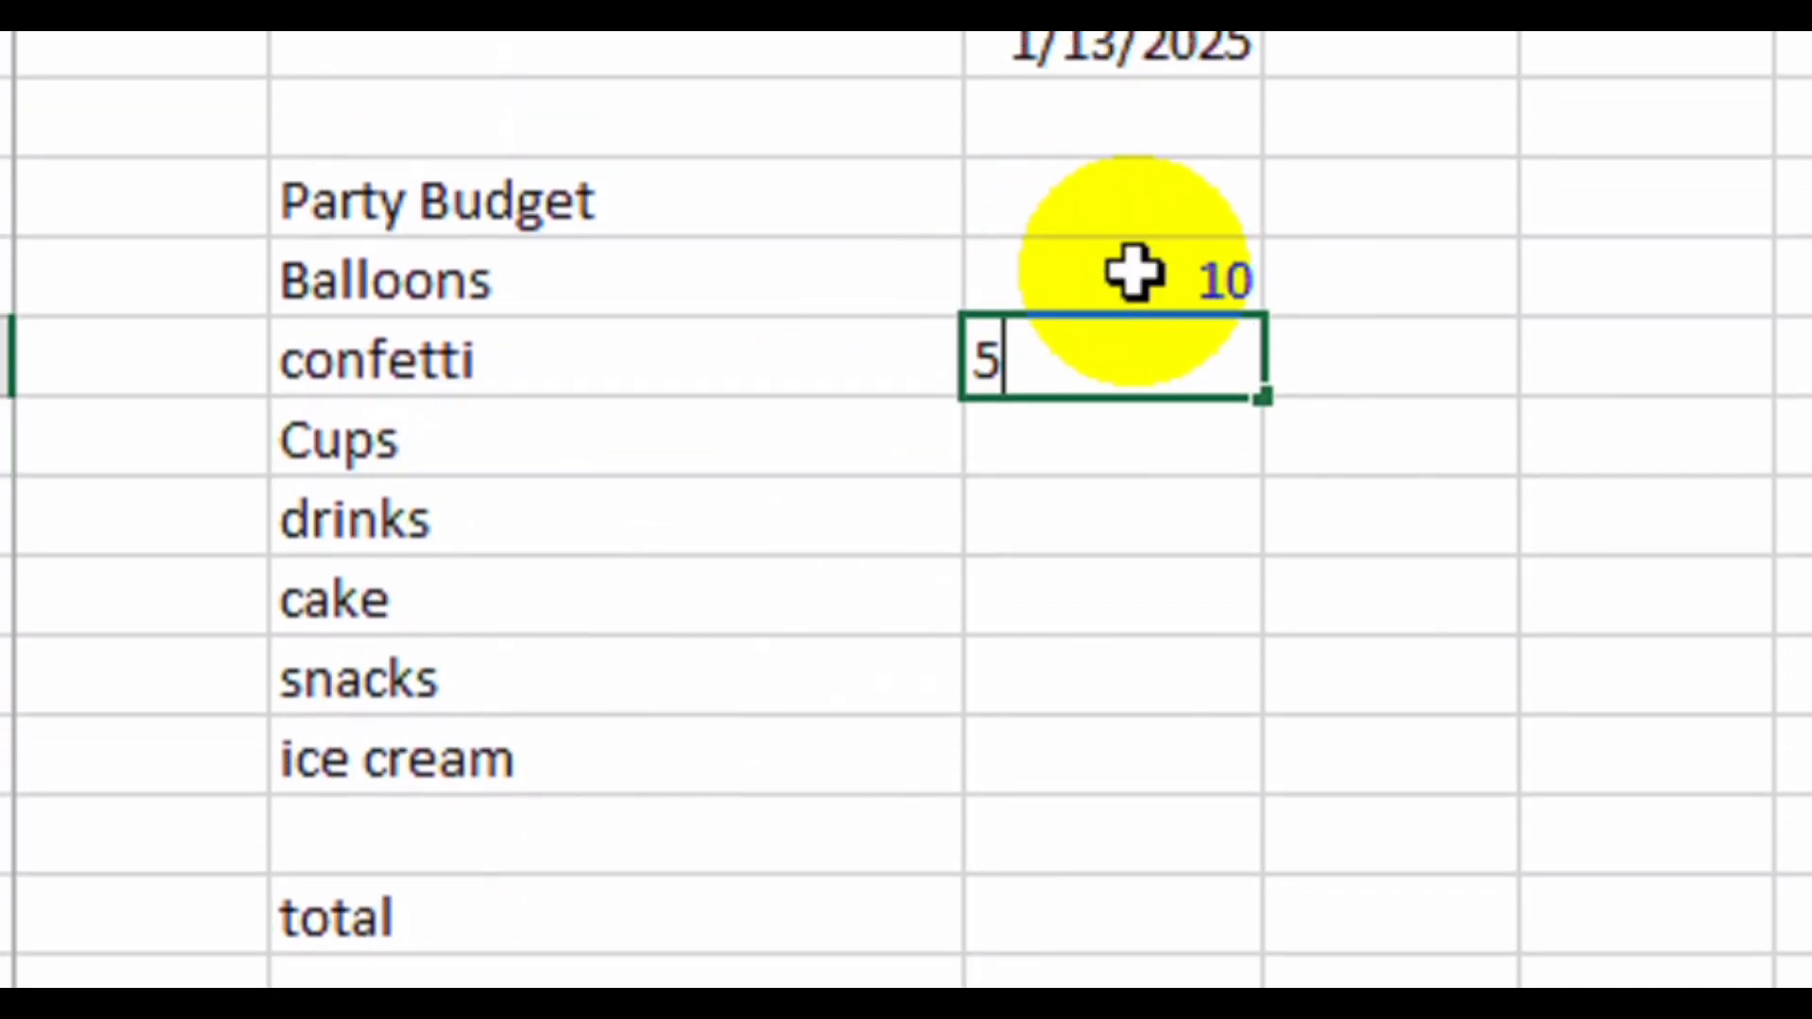
pyautogui.press('Return')
pyautogui.write('5')
pyautogui.press('Return')
pyautogui.write('40')
pyautogui.press('Return')
# Enter 10 for cake and 10 for ice cream in column C, leaving the snacks amount blank.
pyautogui.write('1')
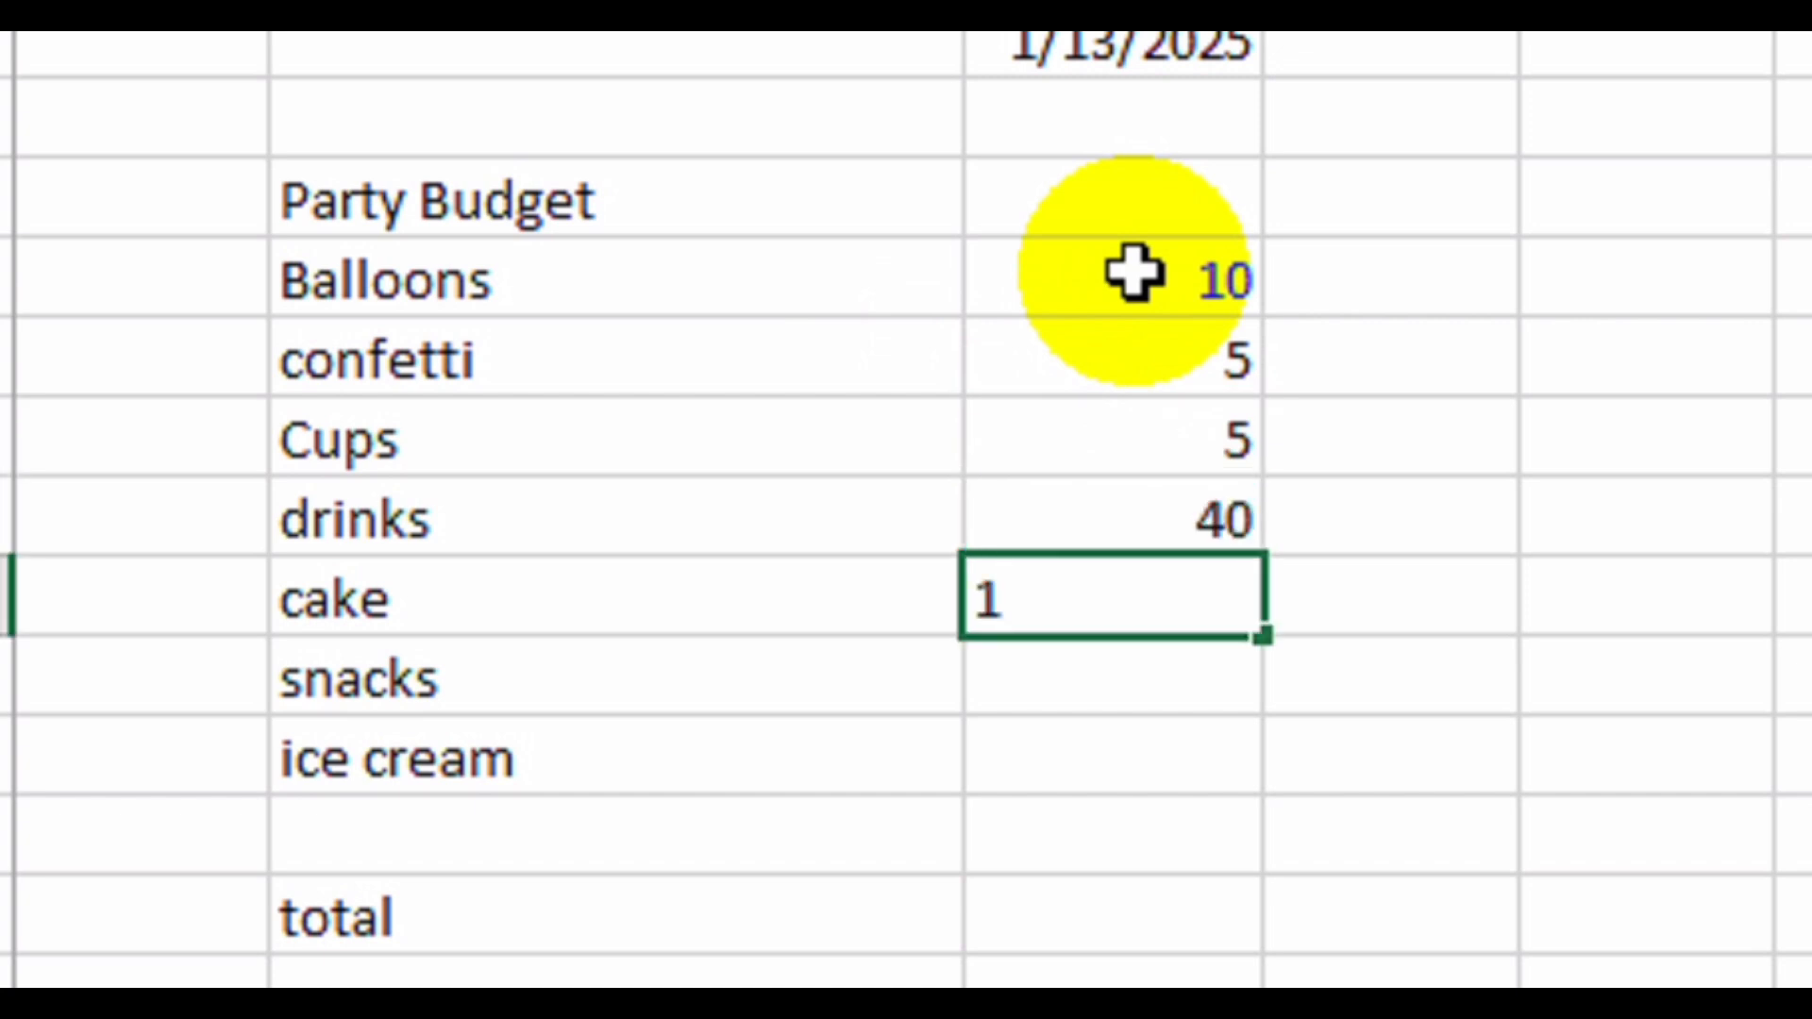
pyautogui.write('0')
pyautogui.press('Return')
pyautogui.press('Return')
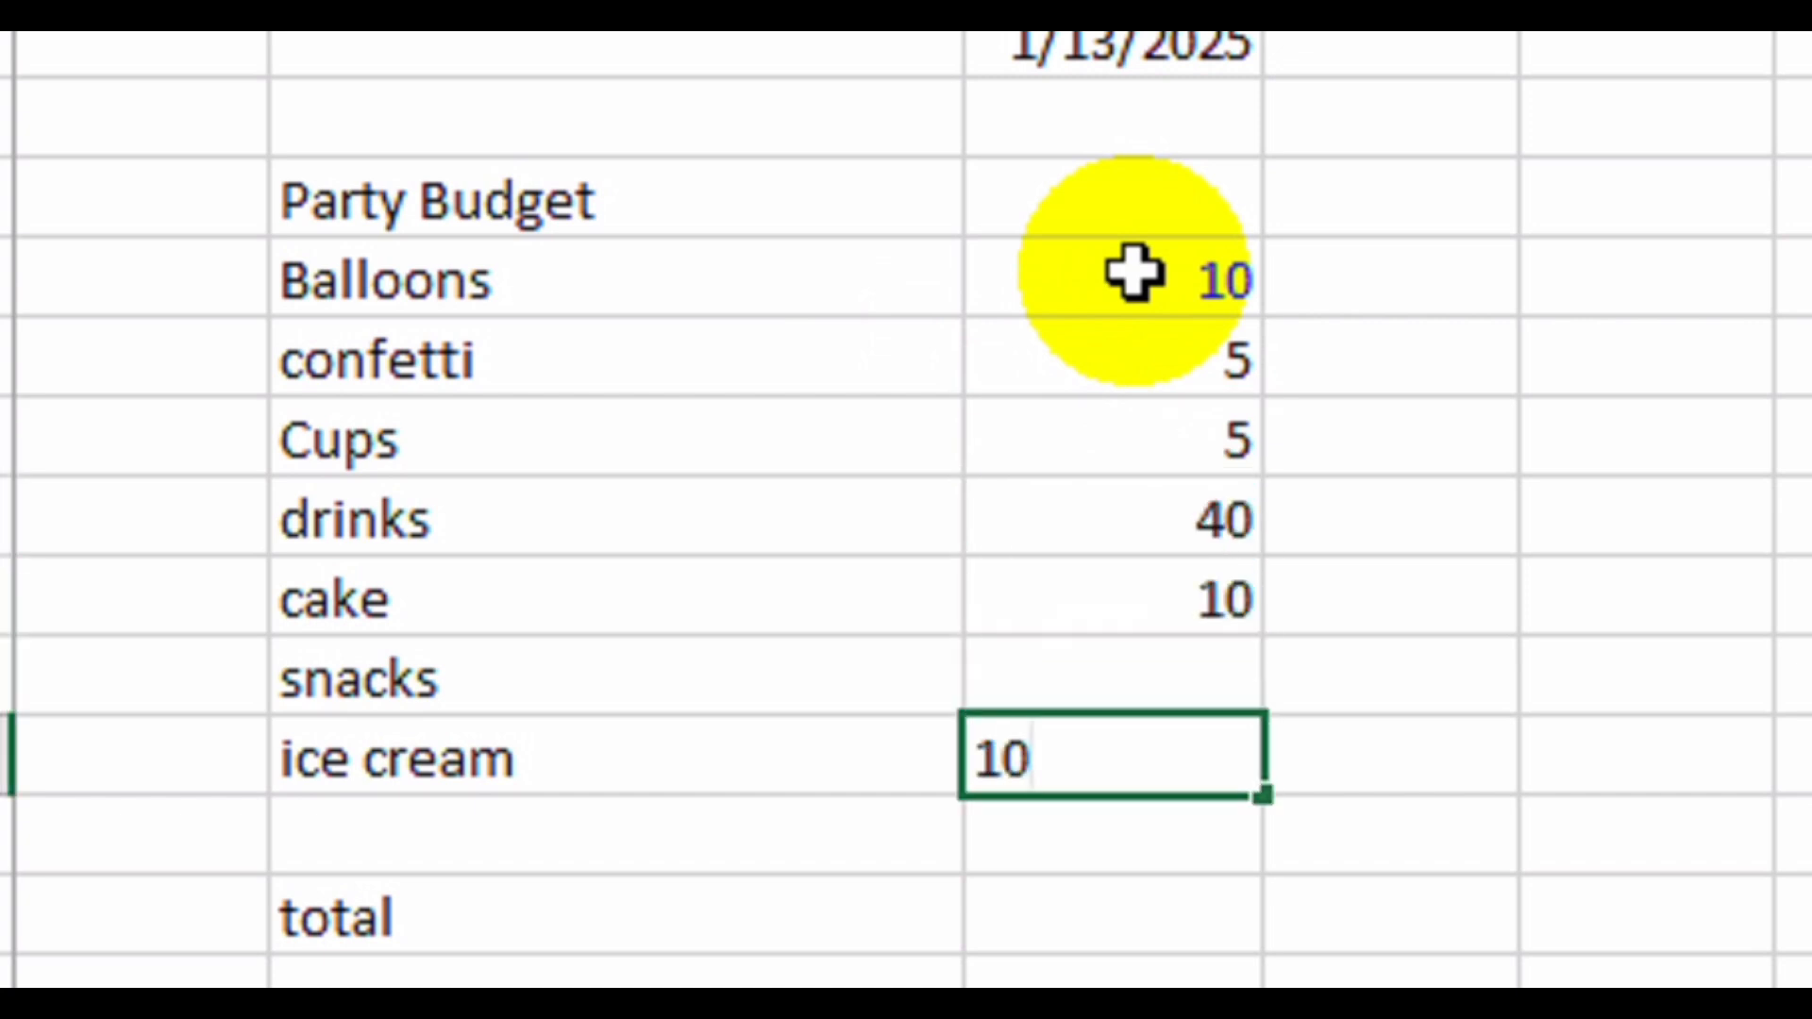
pyautogui.press('Return')
pyautogui.scroll(-1, 1205, 453)
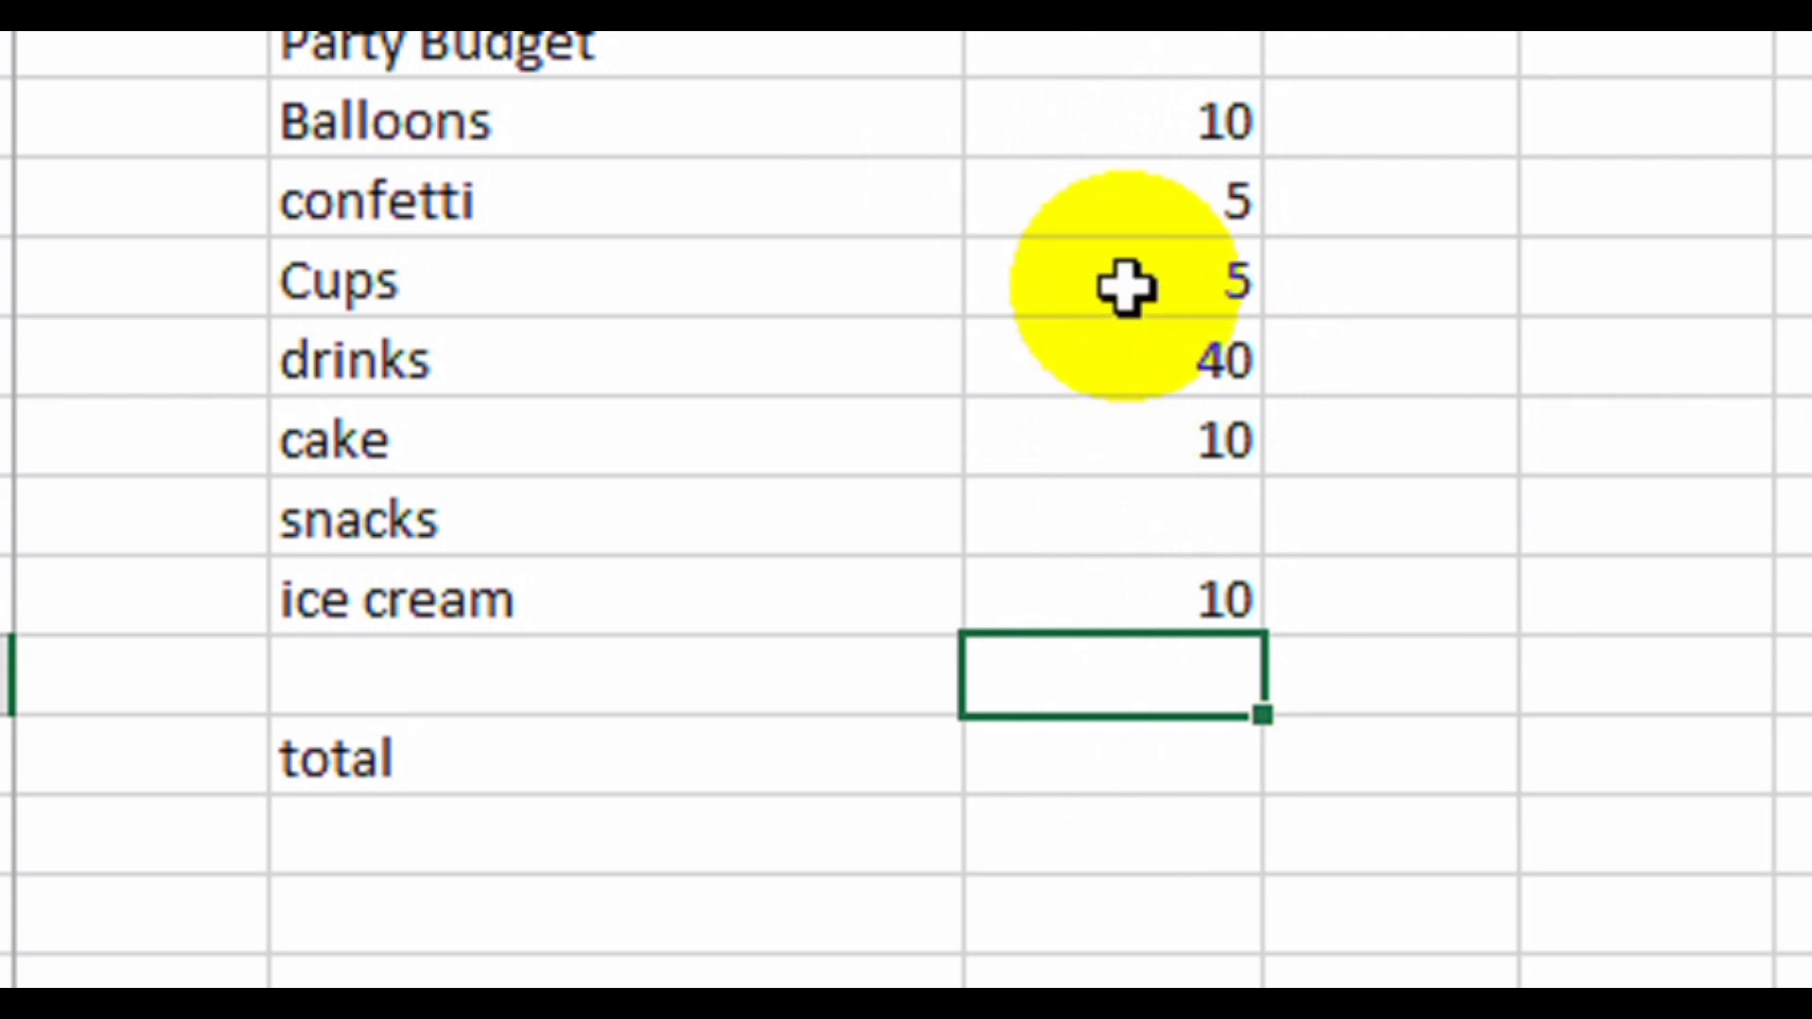
# Make the "Party Budget" heading in cell B6 bold and centered.
pyautogui.scroll(1, 1127, 288)
pyautogui.click(449, 279)
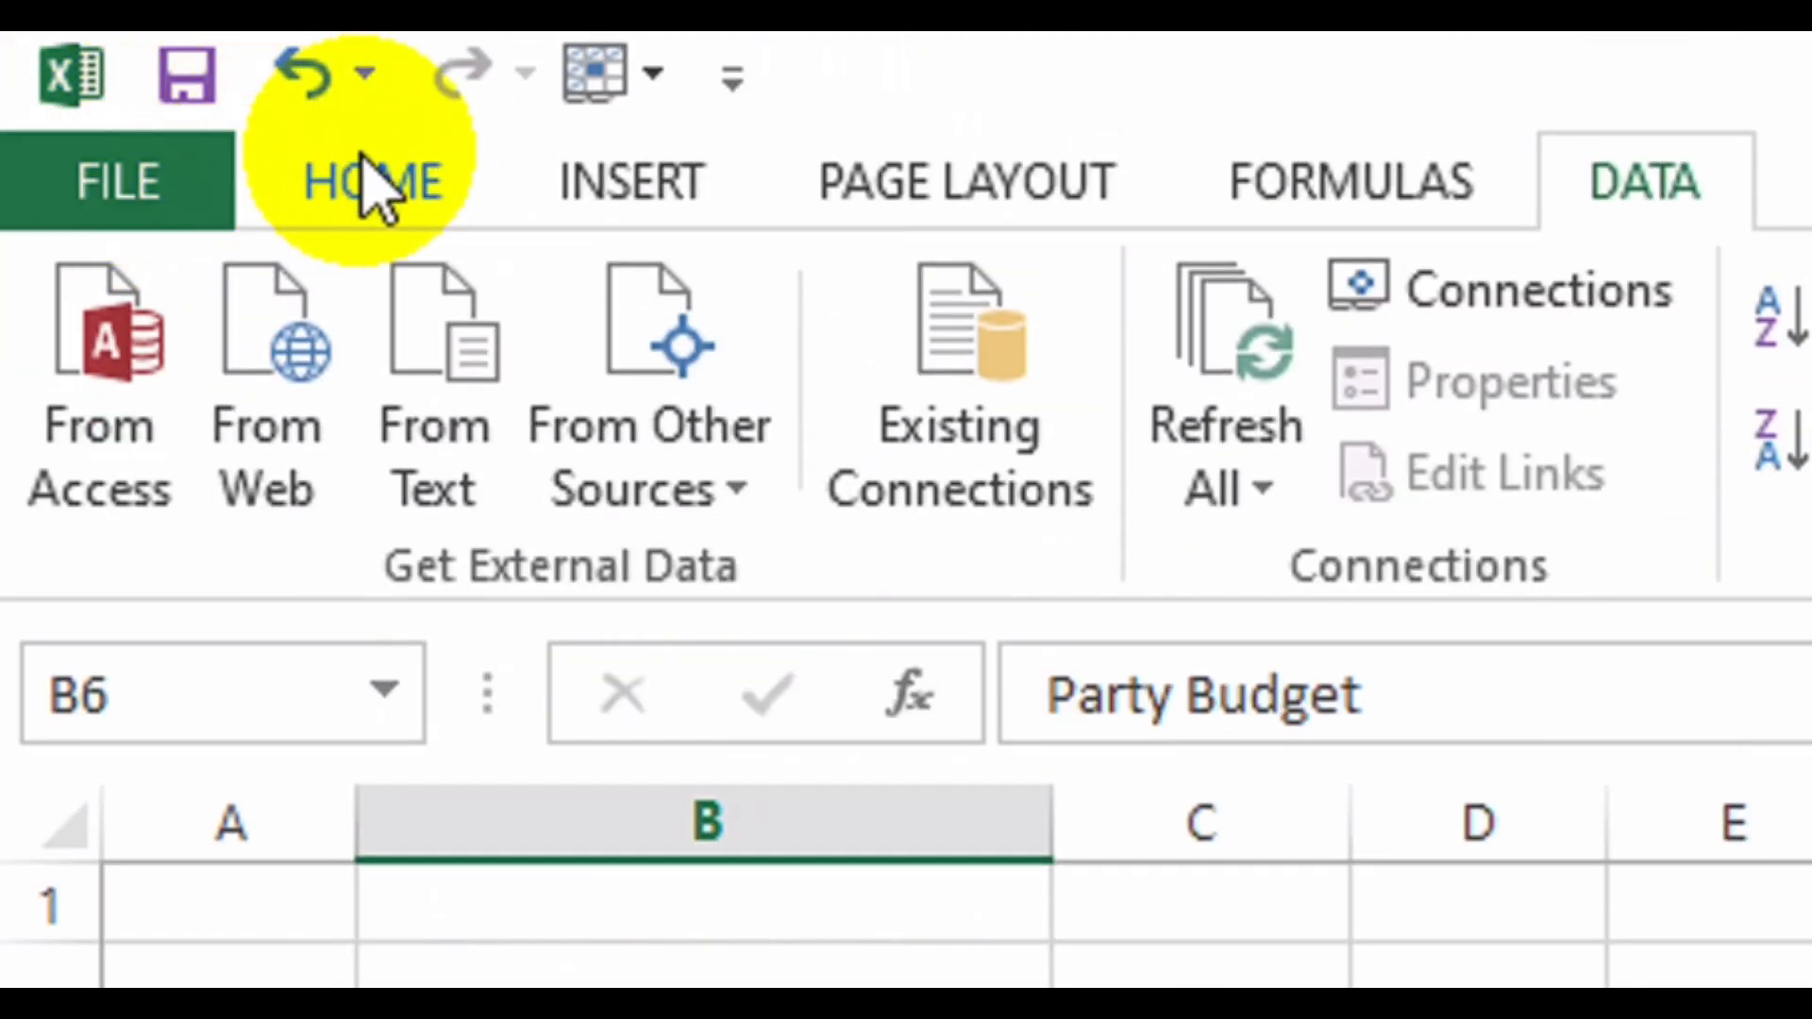
pyautogui.click(372, 184)
pyautogui.click(689, 463)
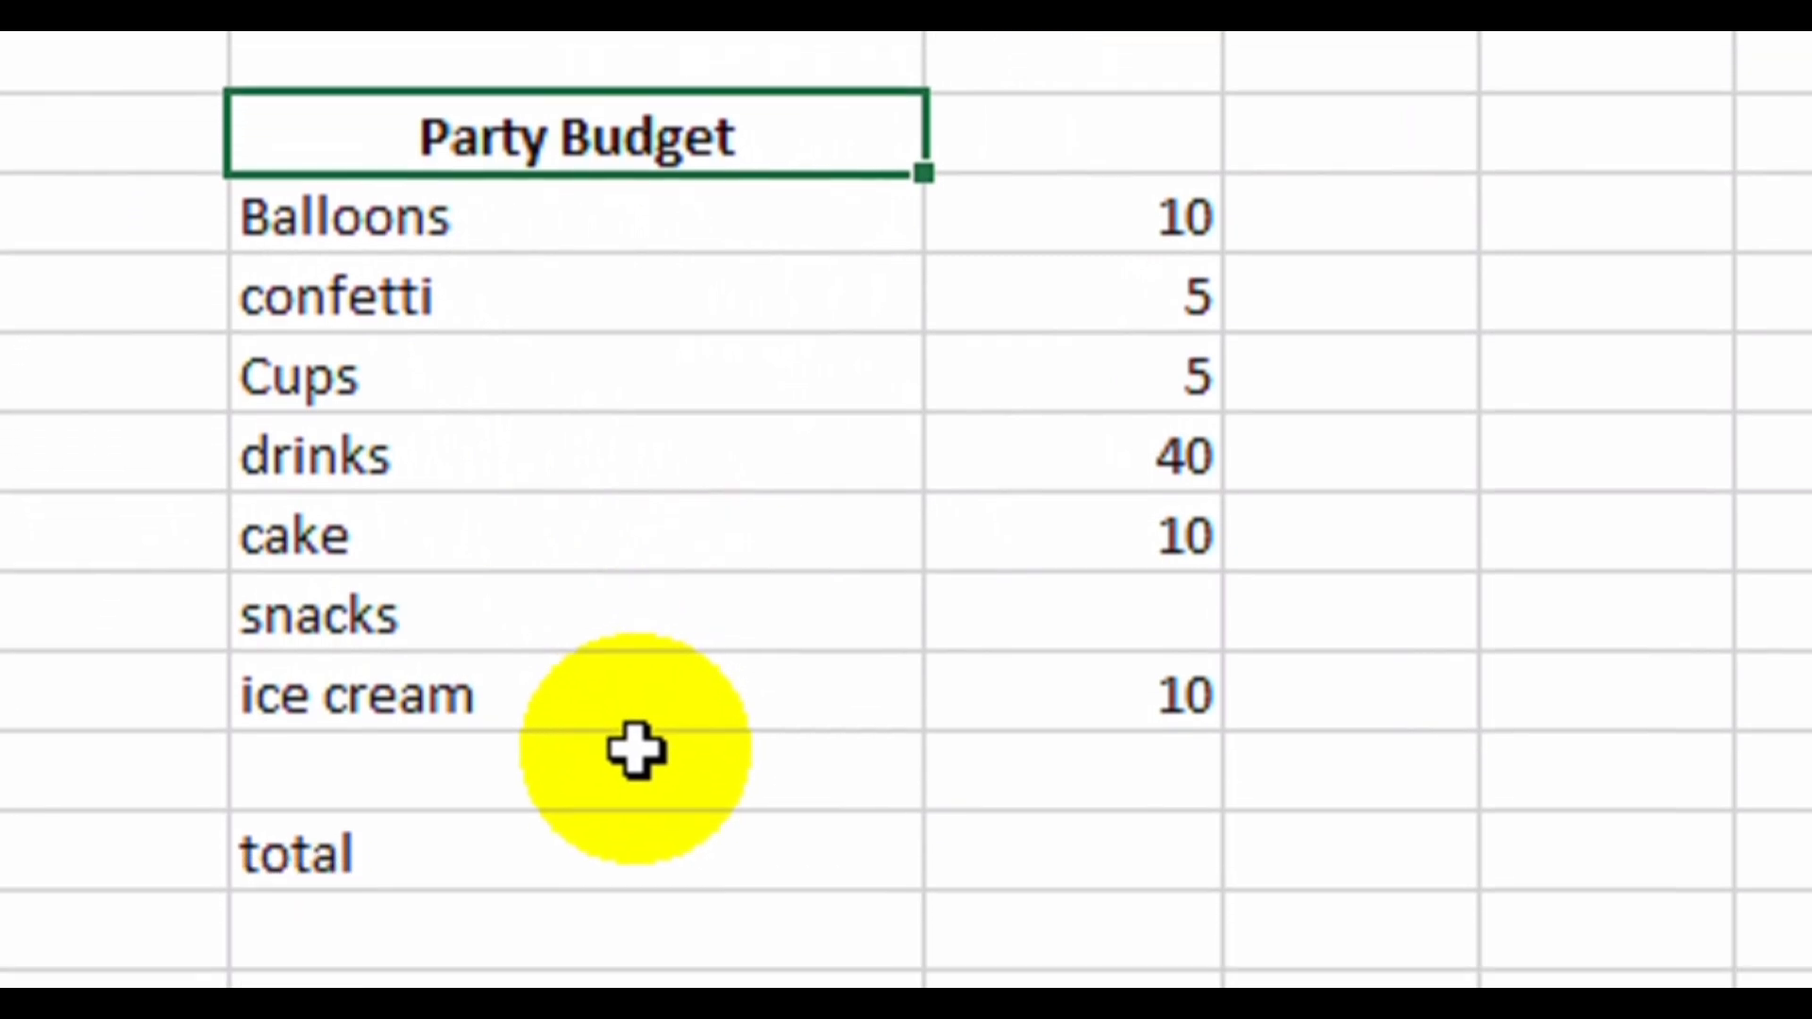
# Apply the dollar accounting number format to the budget amounts in C7:C13.
pyautogui.click(1106, 198)
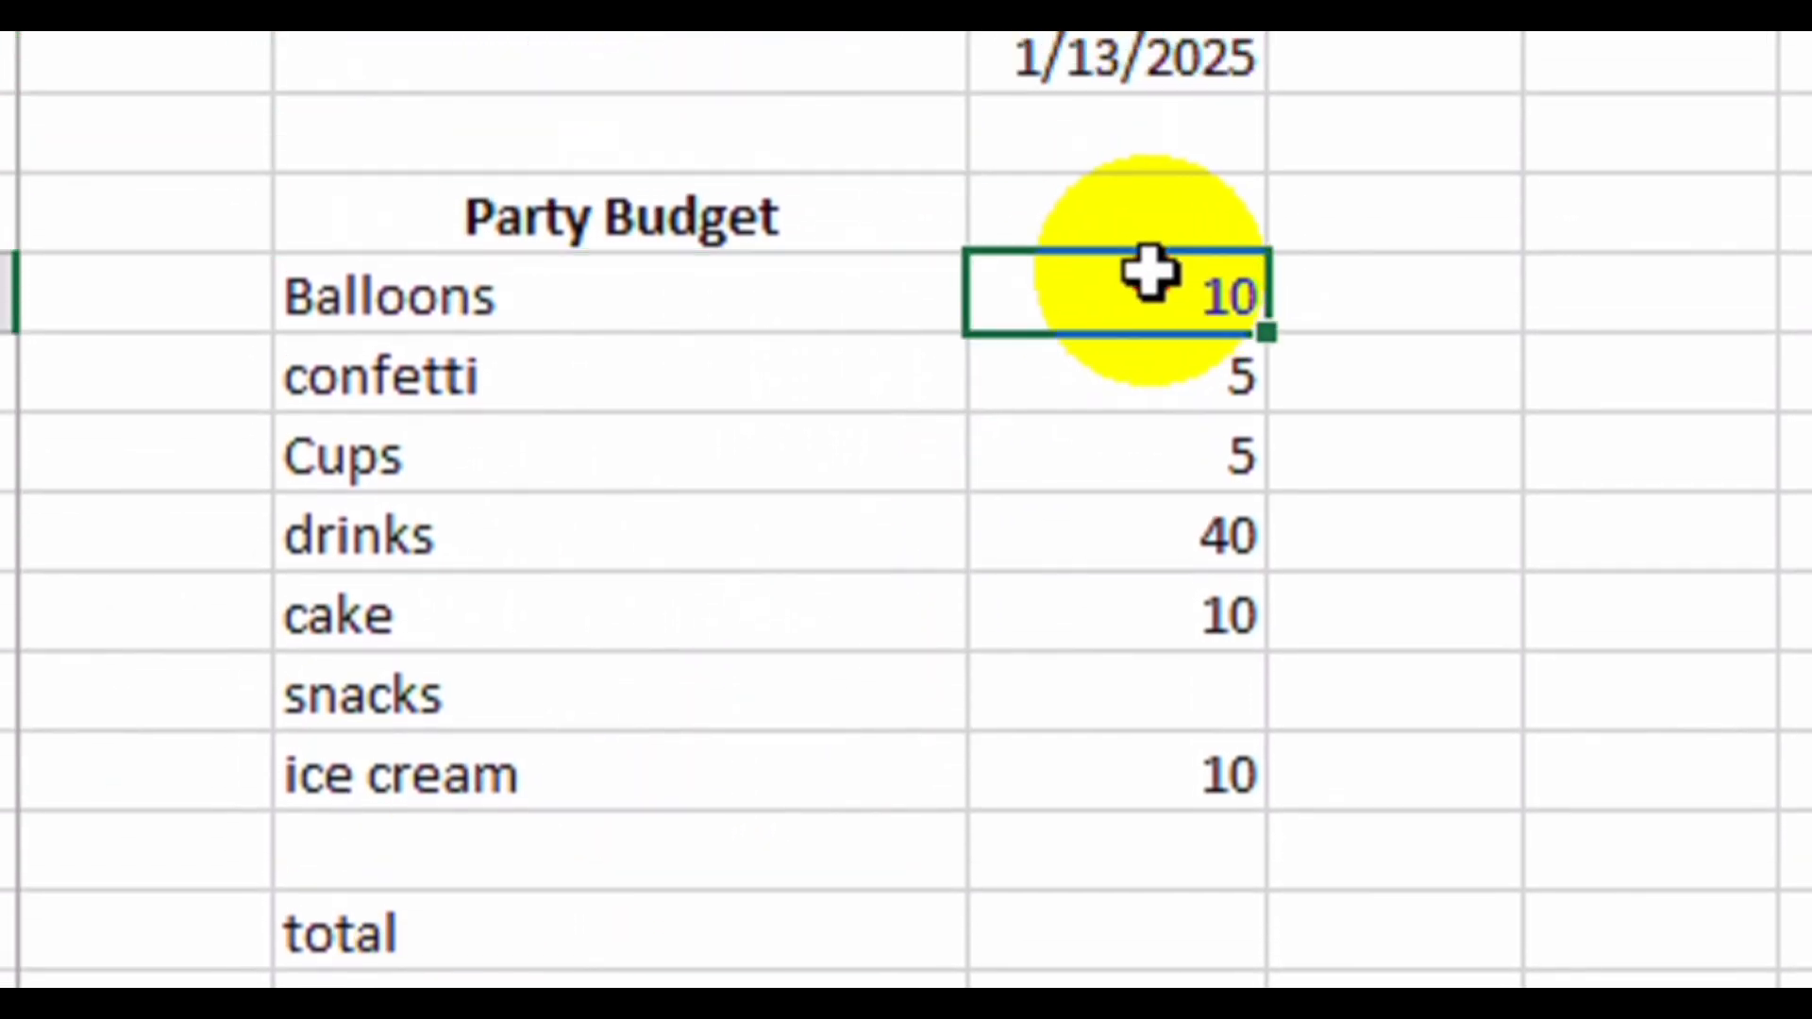
pyautogui.moveTo(1149, 274); pyautogui.dragTo(1168, 778)
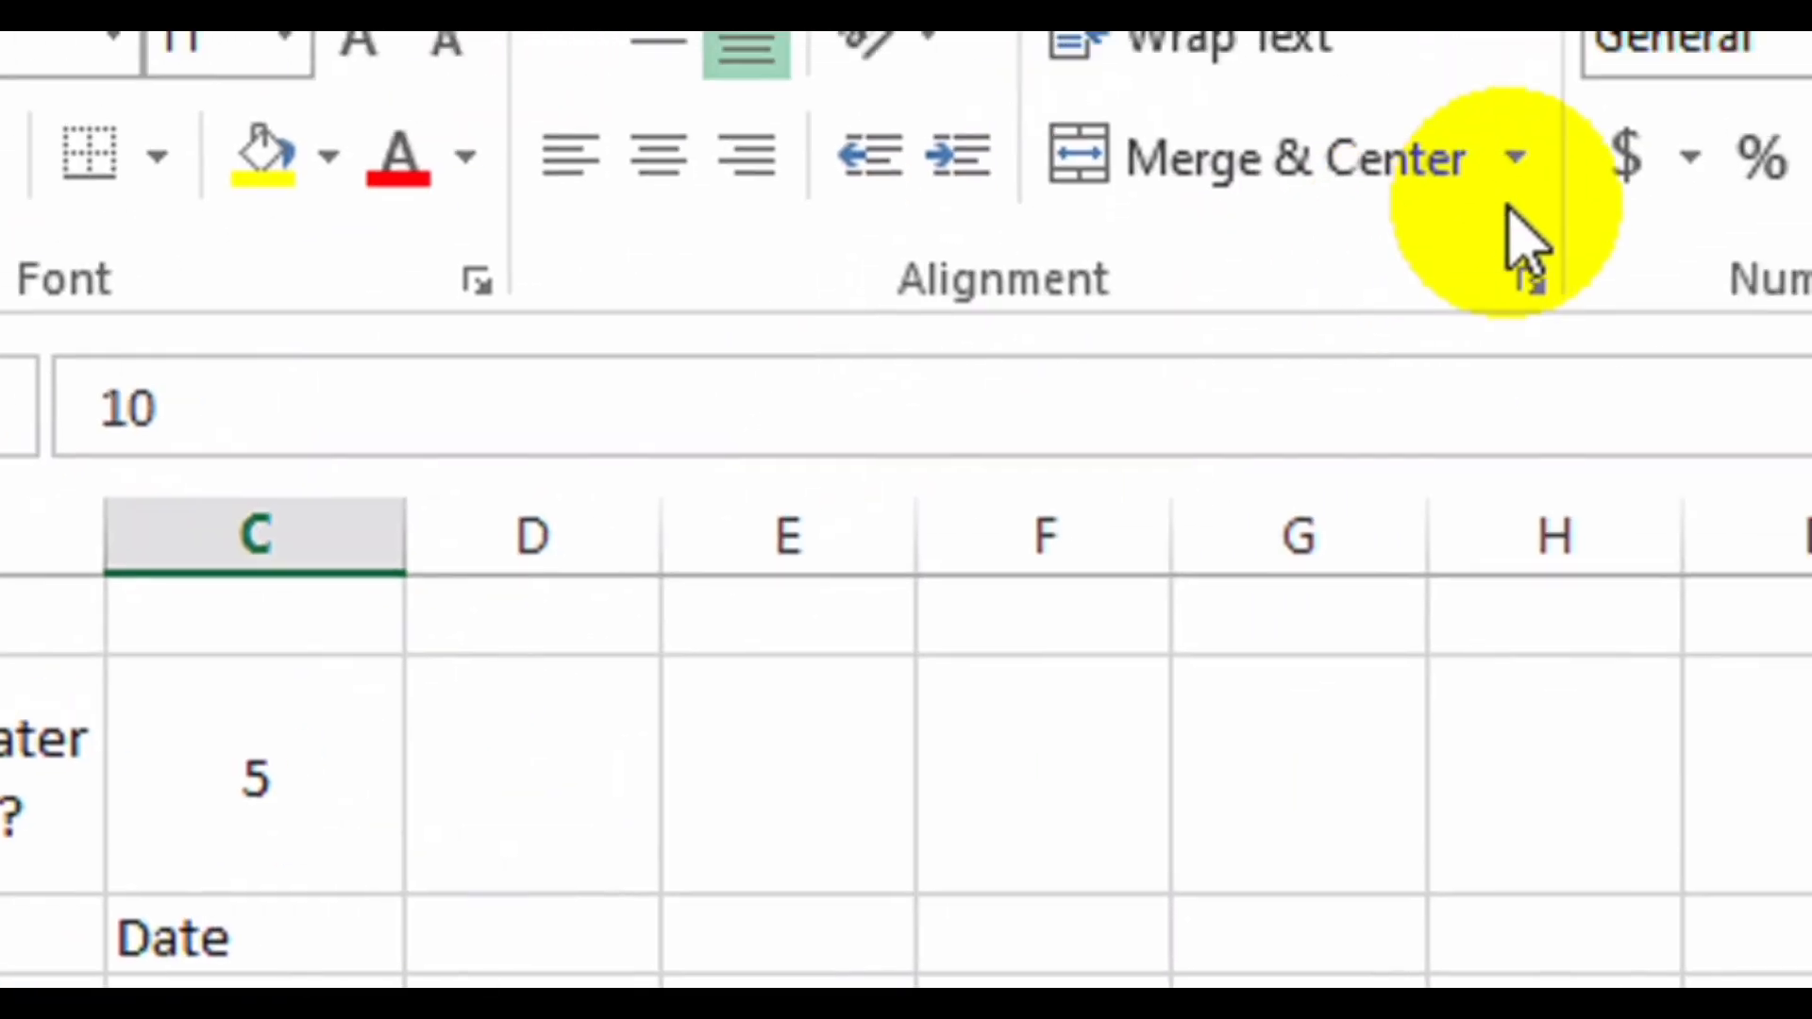
pyautogui.click(1376, 277)
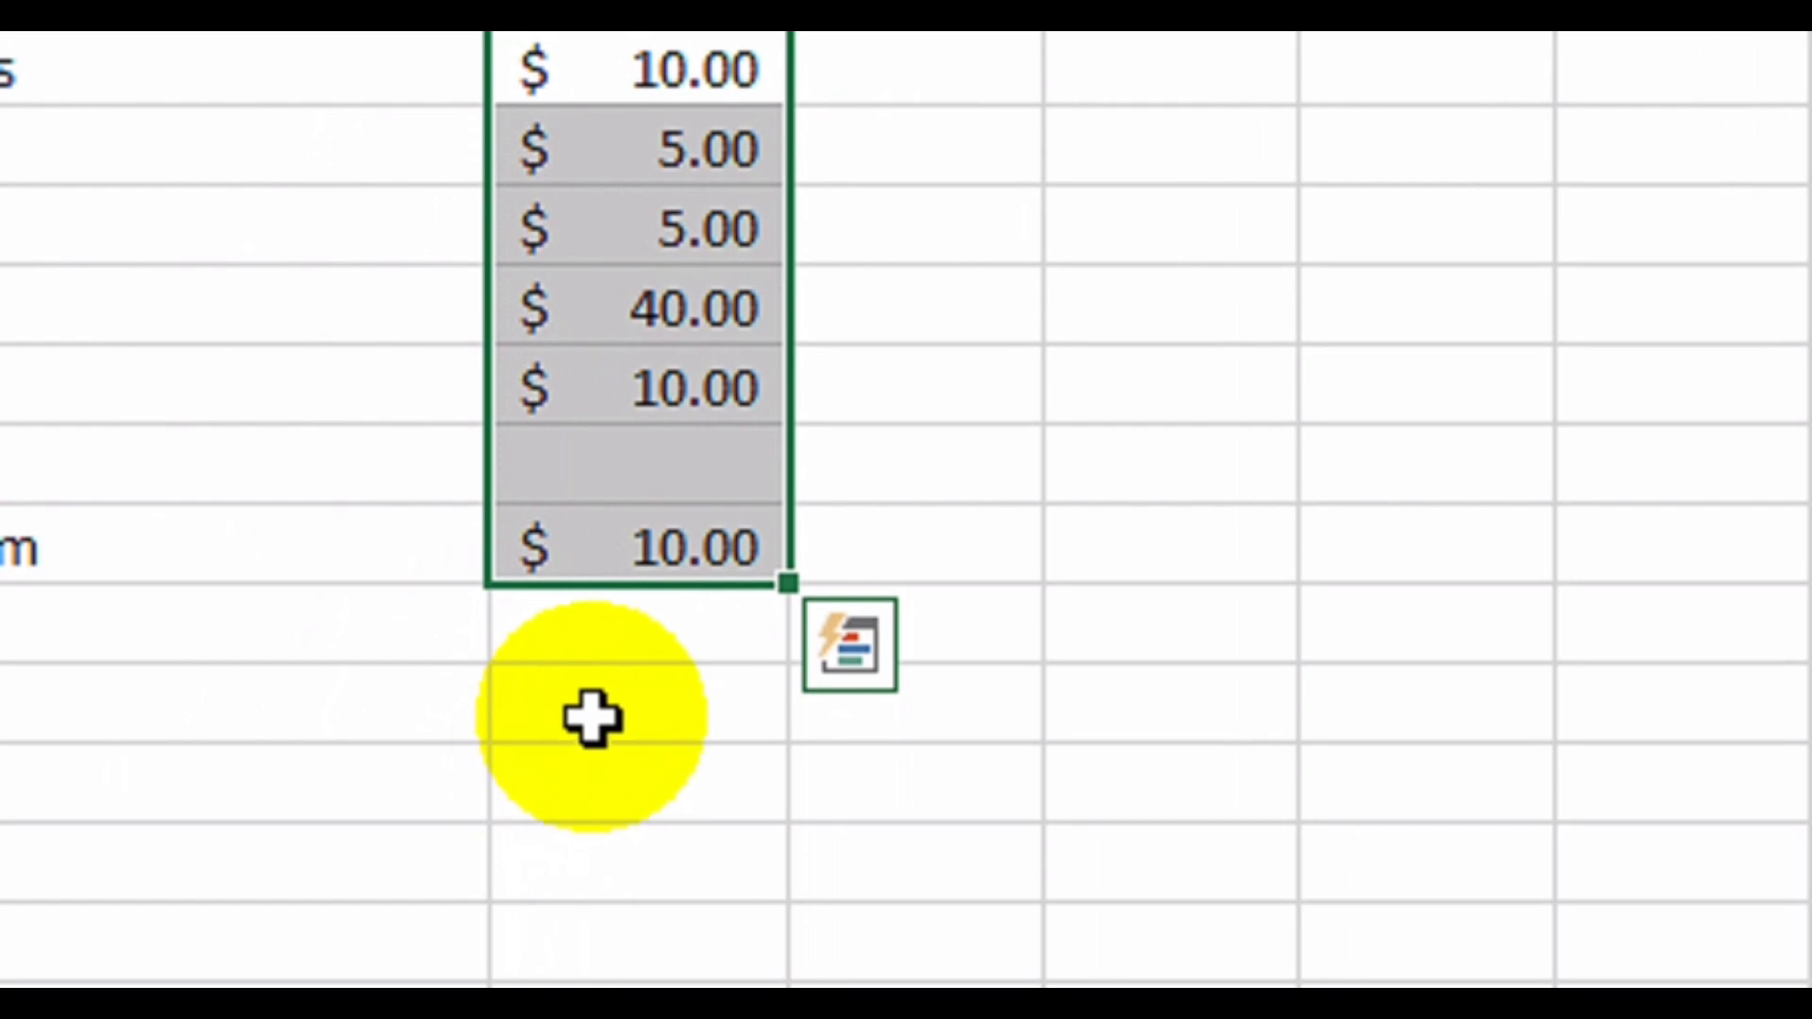
# Enter the formula =sum(C7:C13) in cell C15 to total the budget amounts.
pyautogui.click(588, 714)
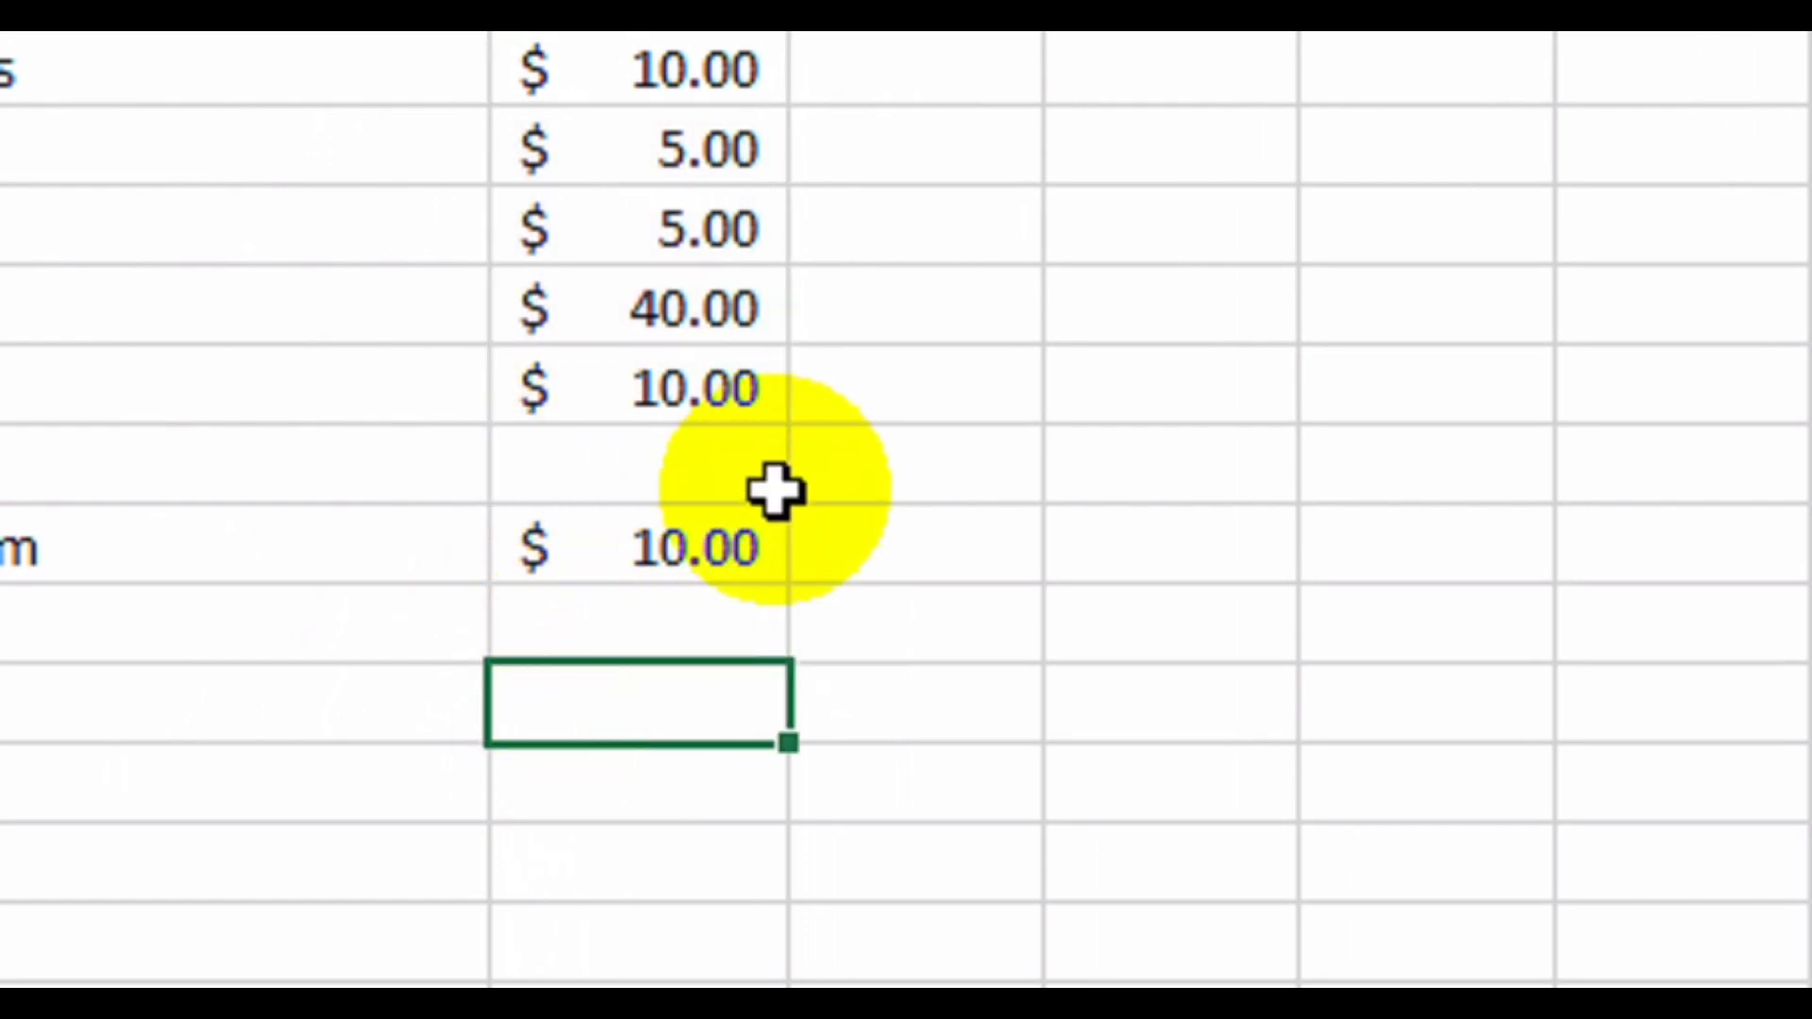
pyautogui.write('=sum')
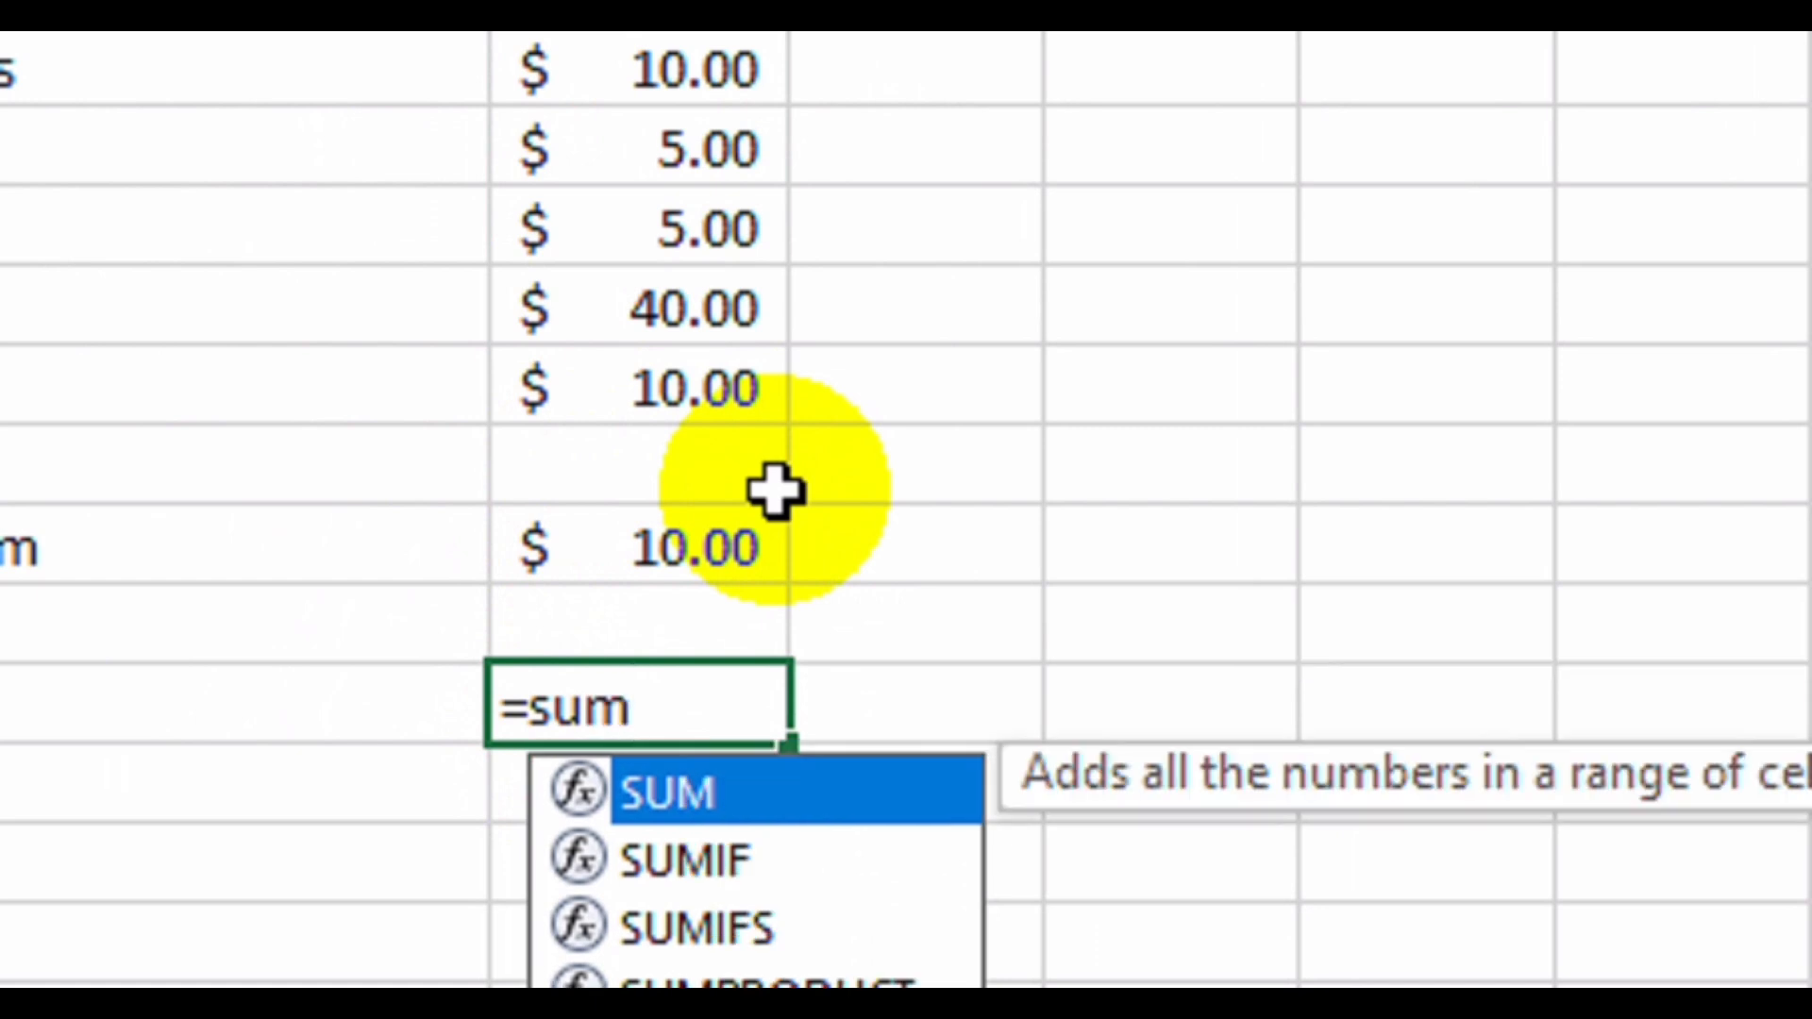
pyautogui.write('(')
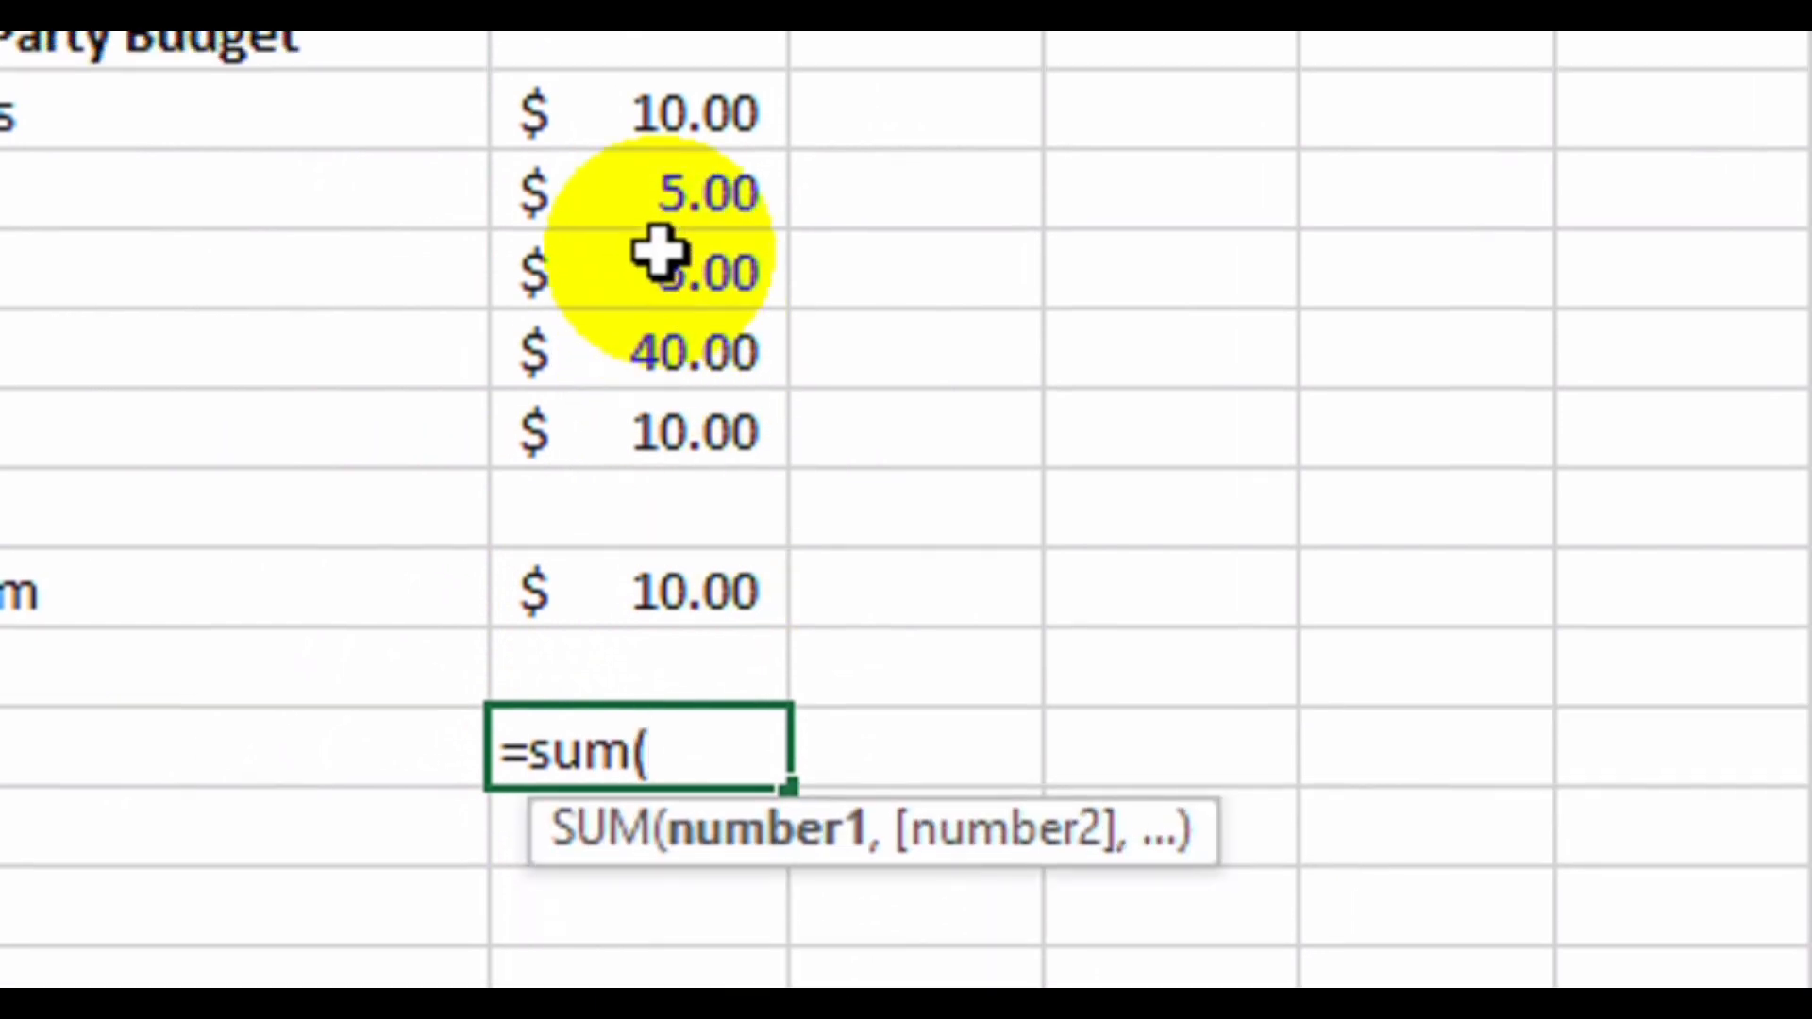
pyautogui.moveTo(652, 269); pyautogui.dragTo(655, 734)
pyautogui.write(')')
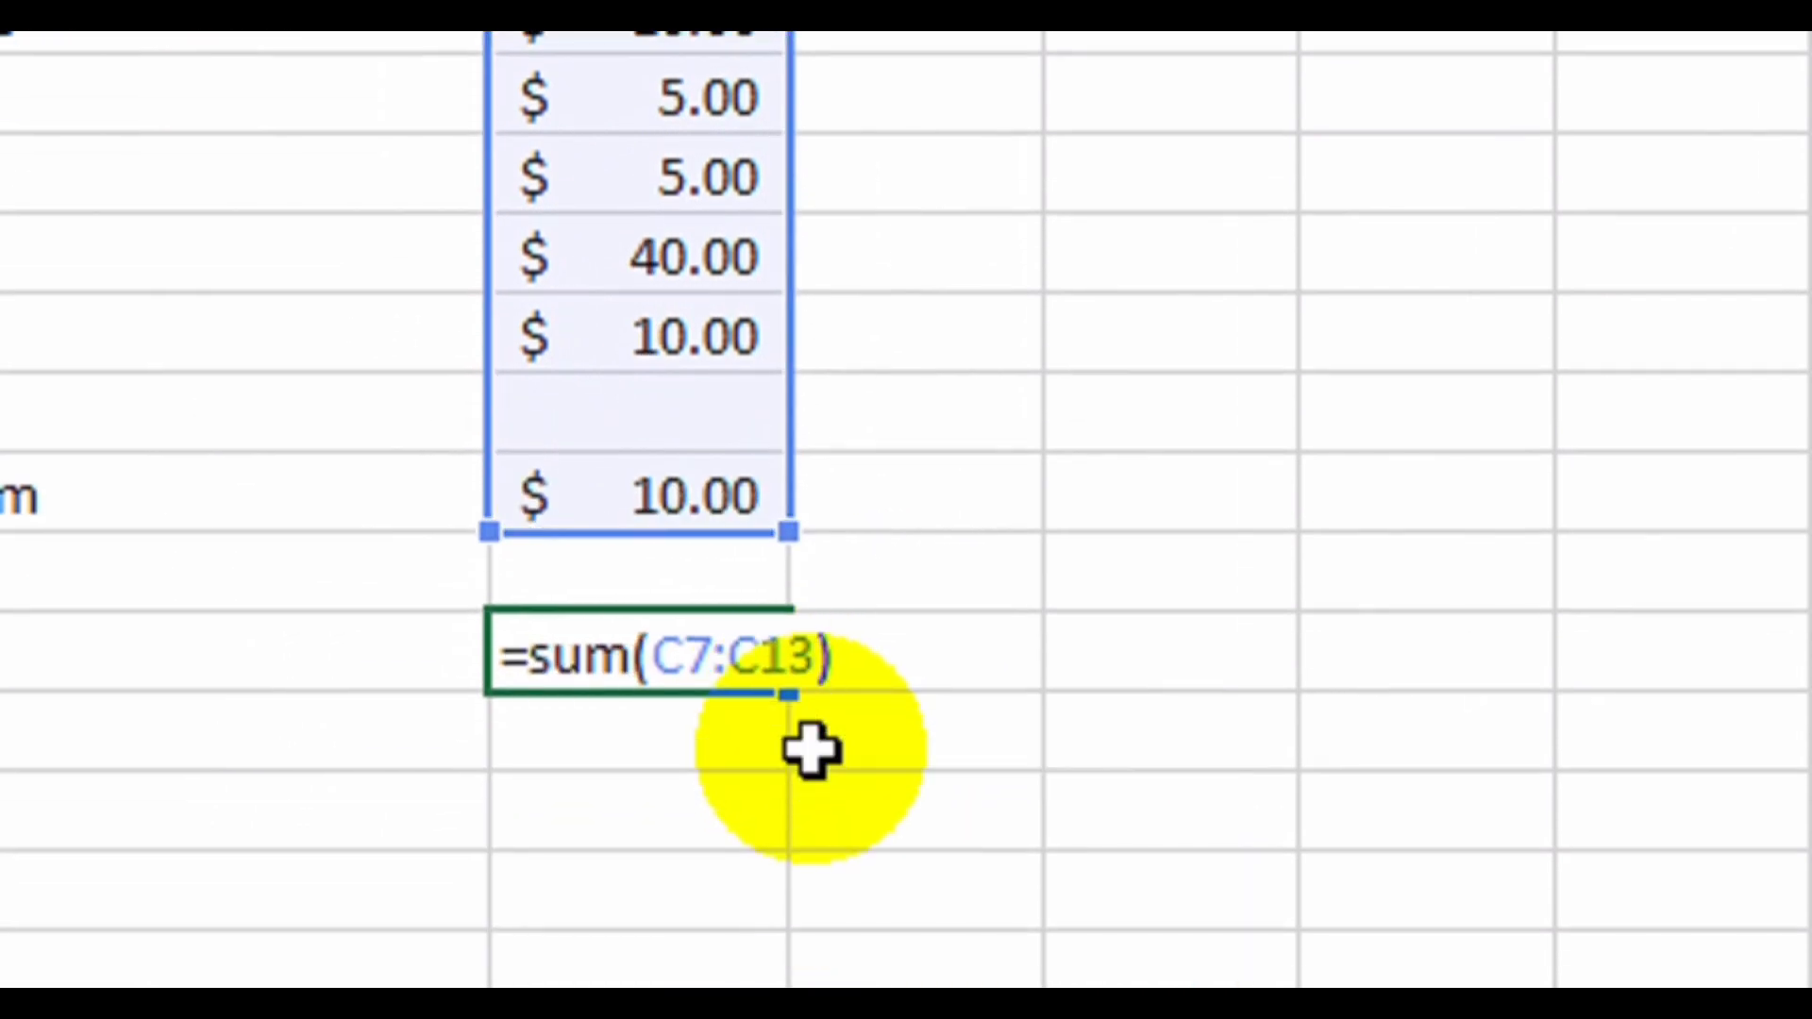
pyautogui.press('Return')
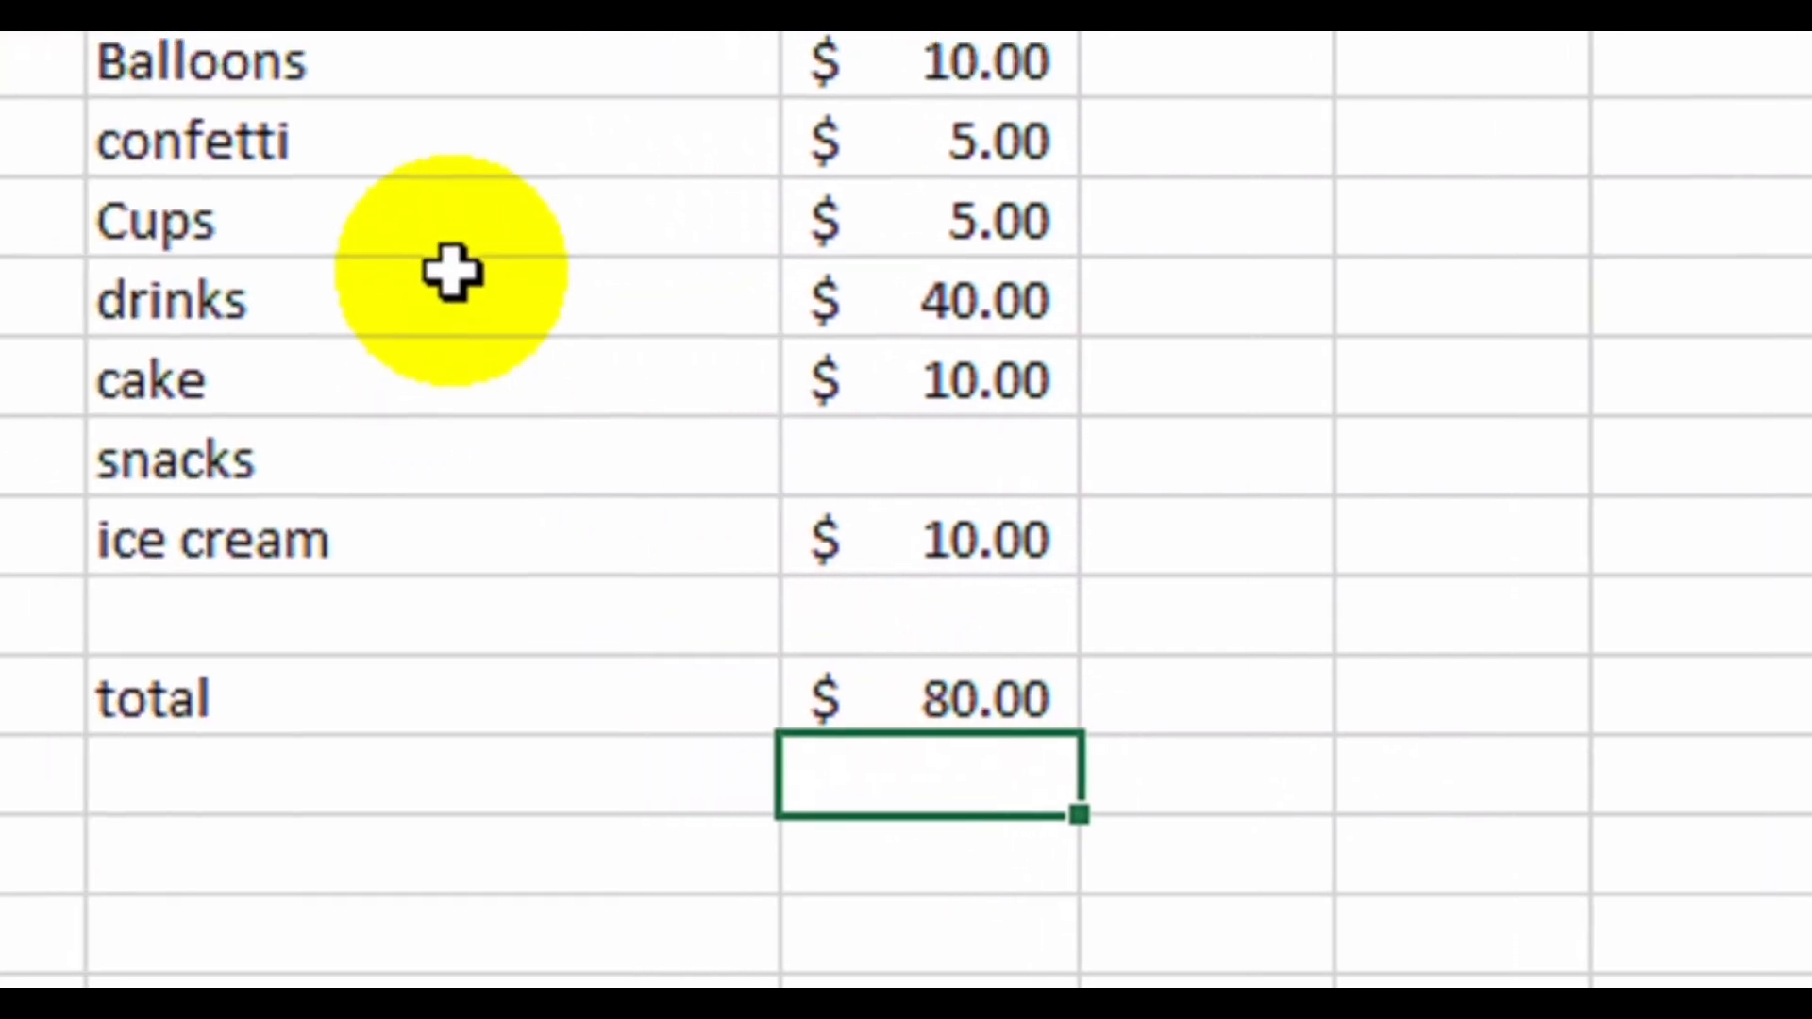
# Open Data Validation for the amounts in C7:C13 and set the allowed criteria to Custom.
pyautogui.scroll(1, 453, 274)
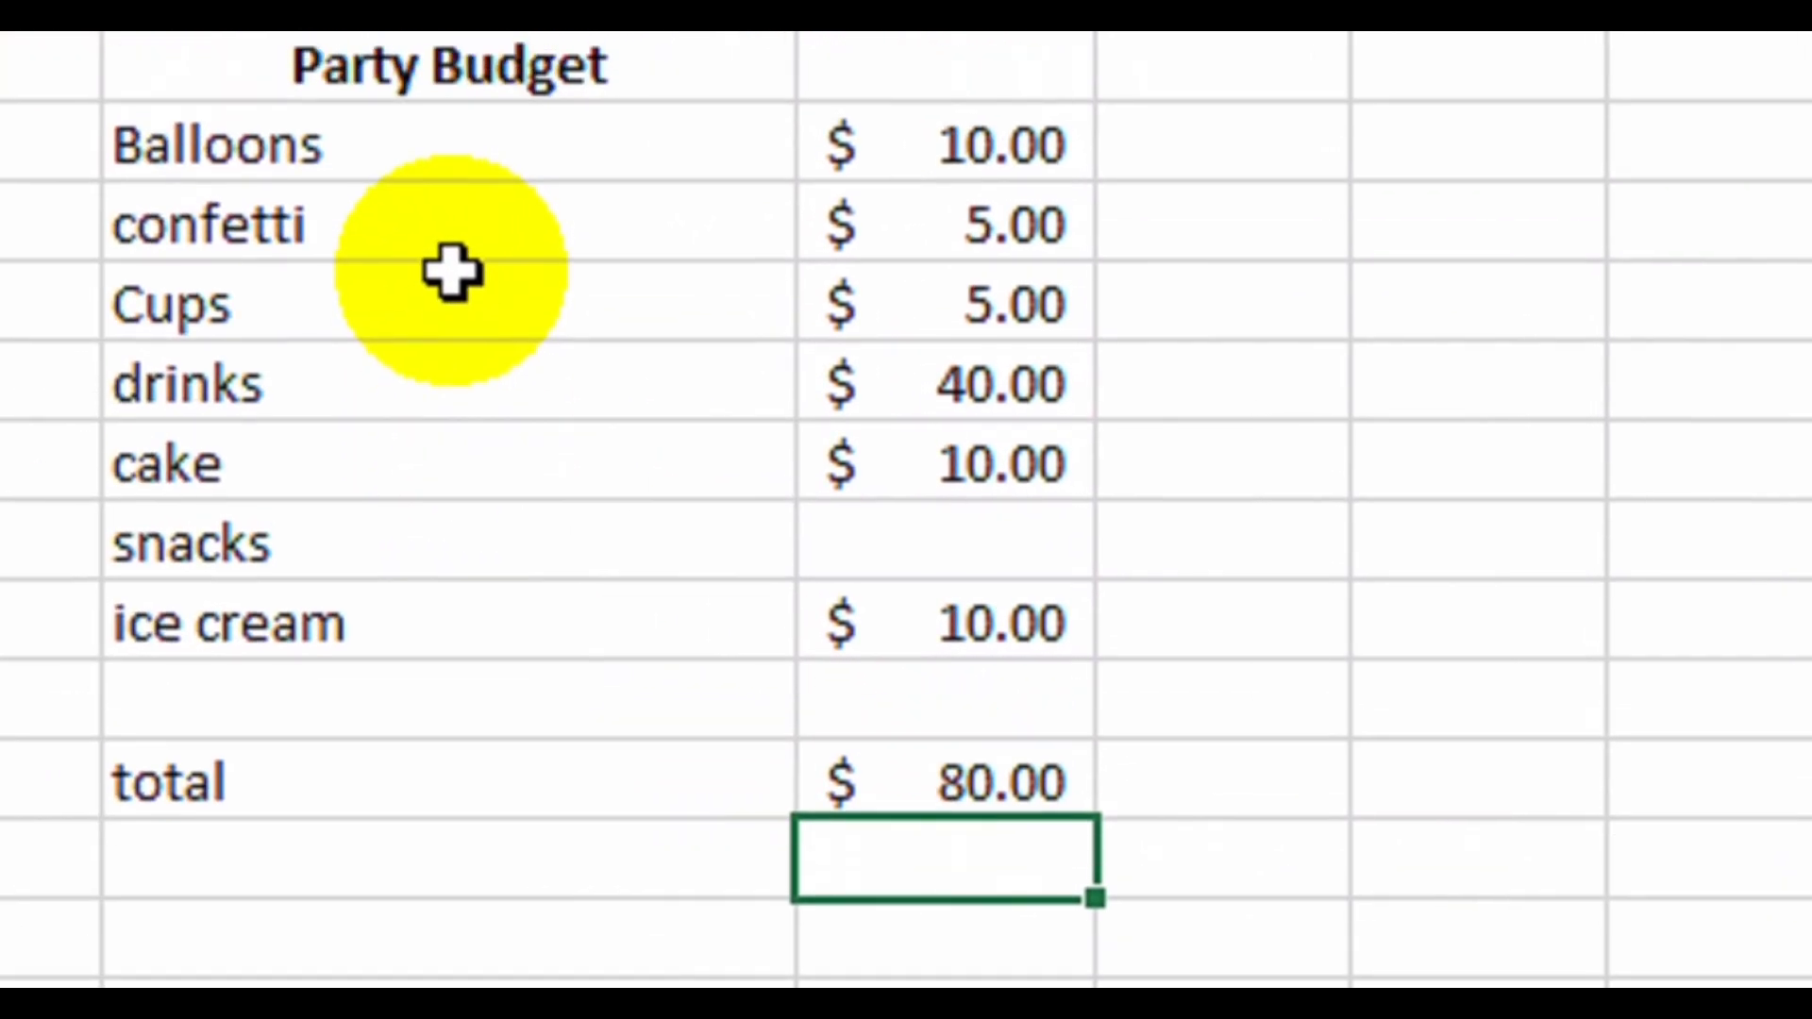
pyautogui.scroll(2, 453, 274)
pyautogui.moveTo(817, 328); pyautogui.dragTo(947, 759)
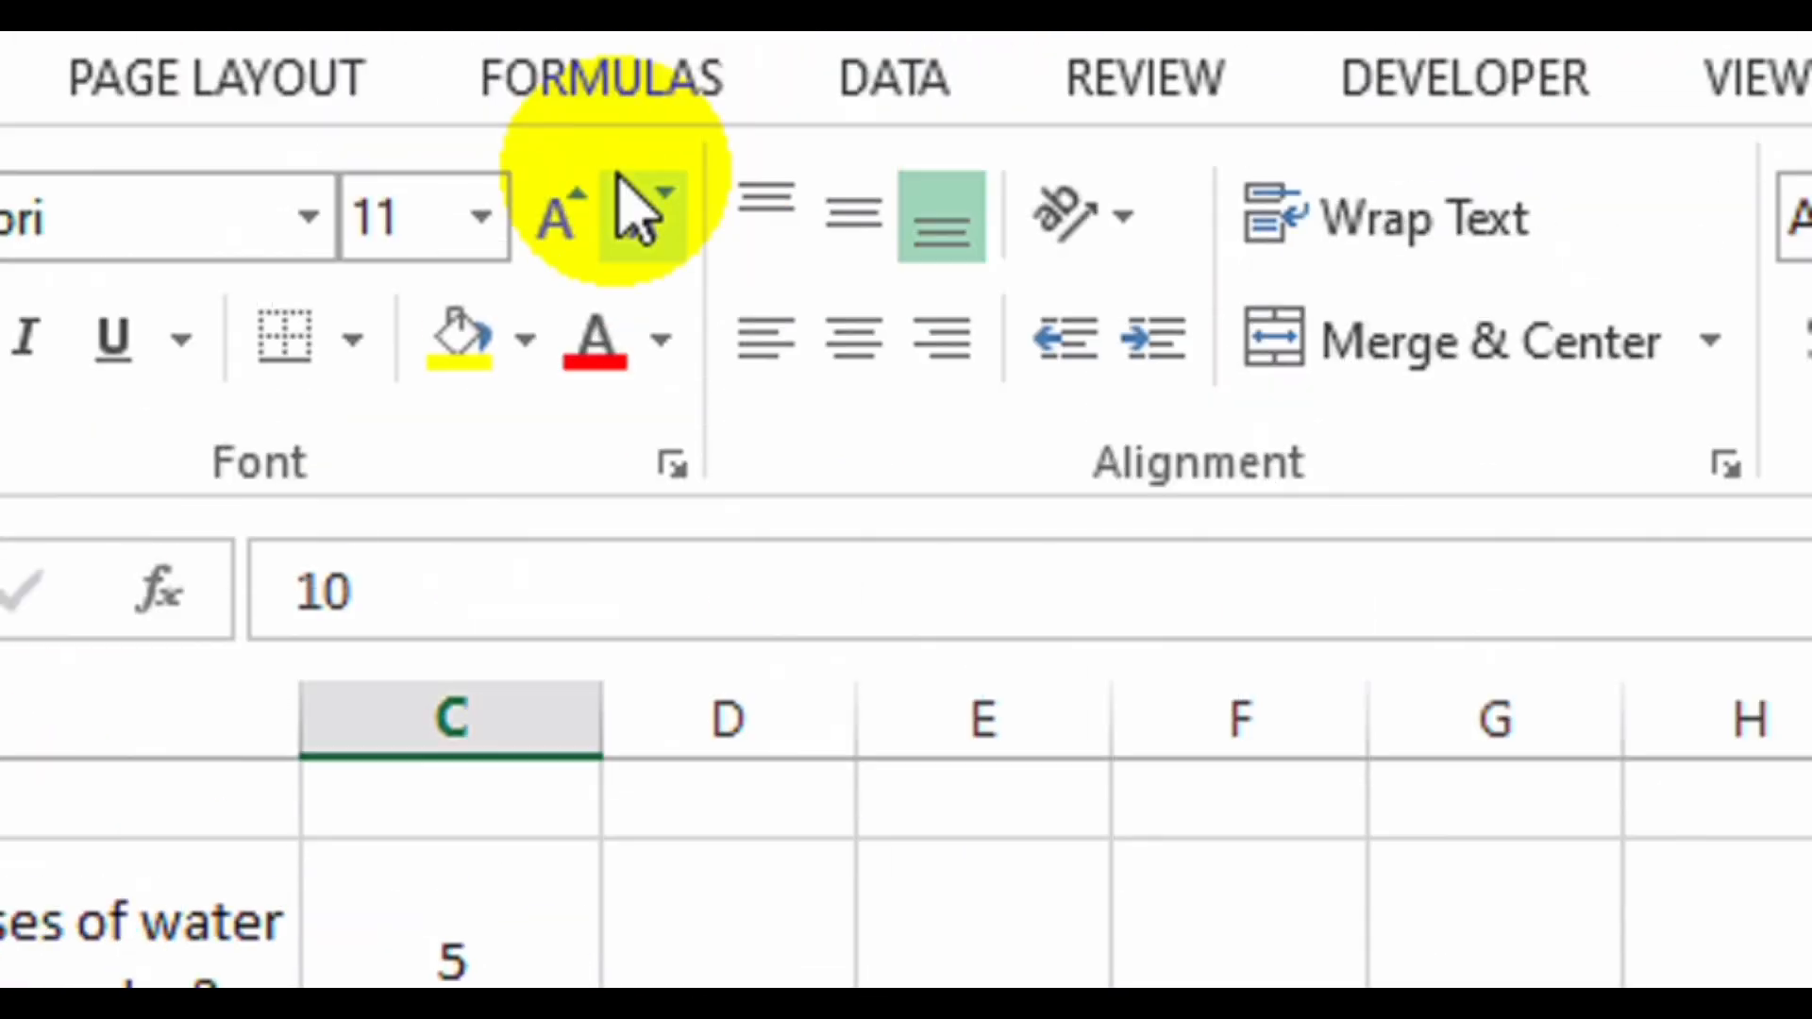
pyautogui.click(868, 184)
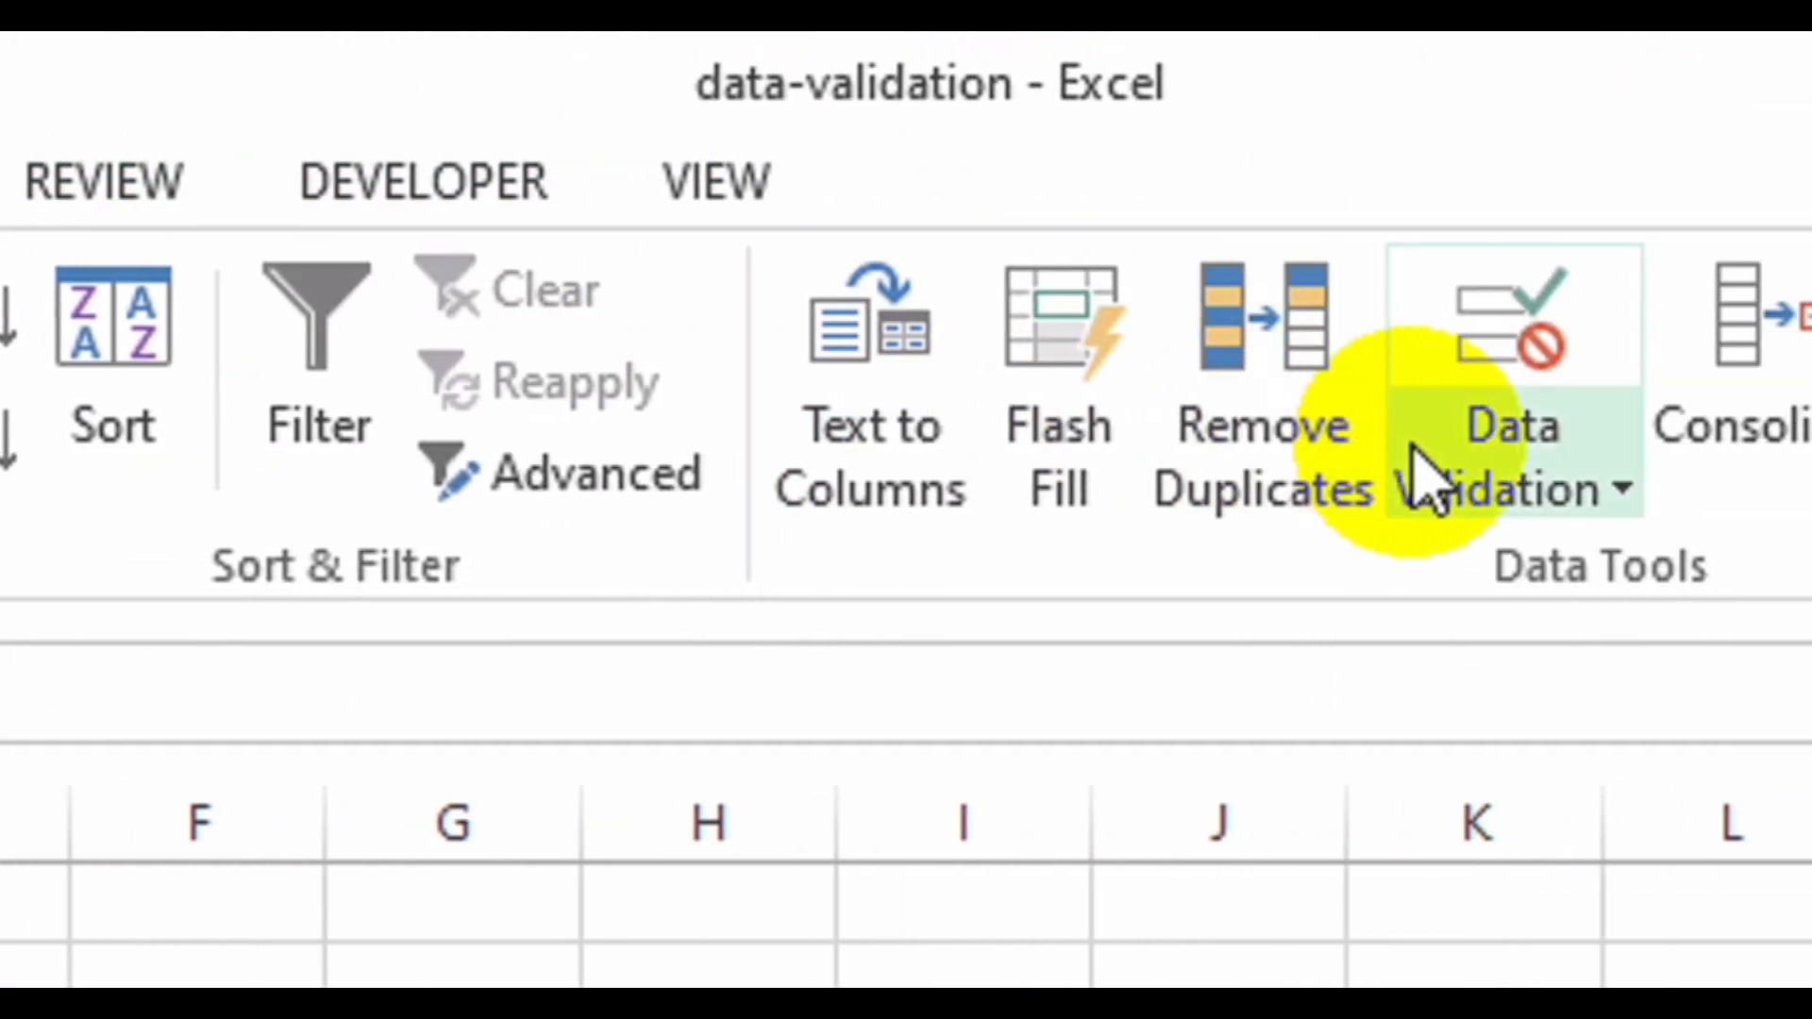
pyautogui.click(1378, 500)
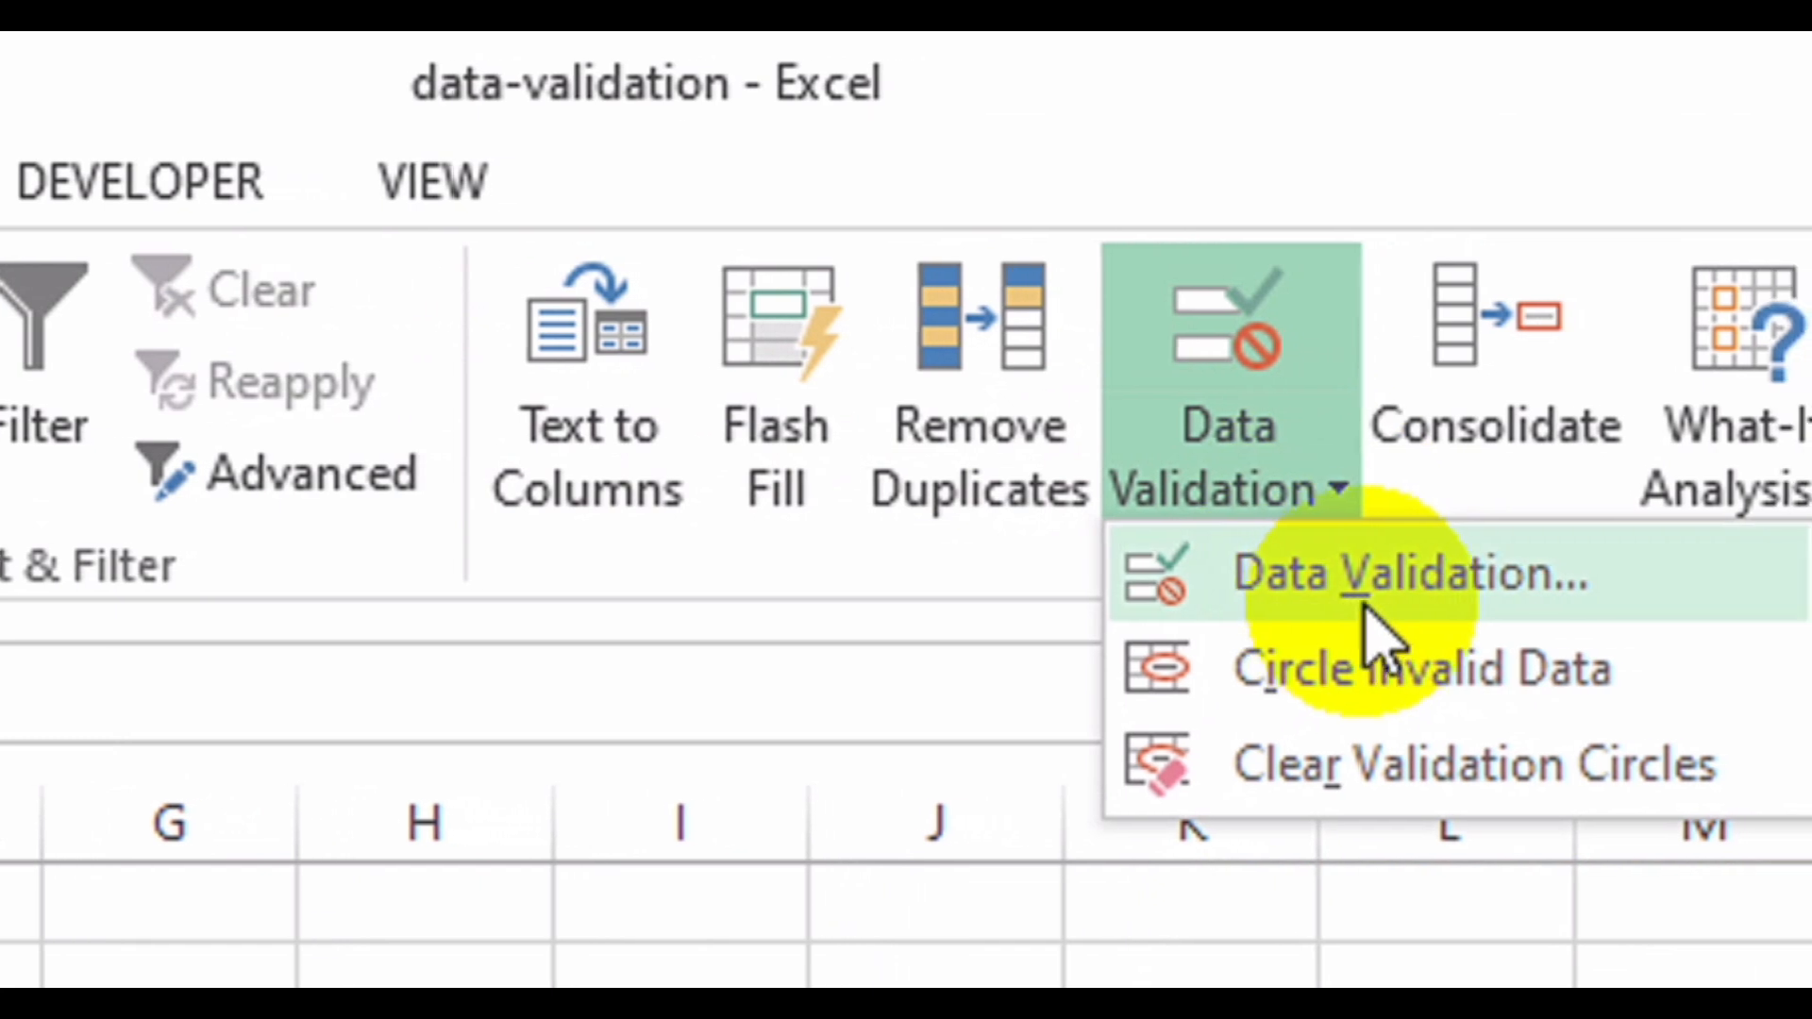
pyautogui.click(1406, 580)
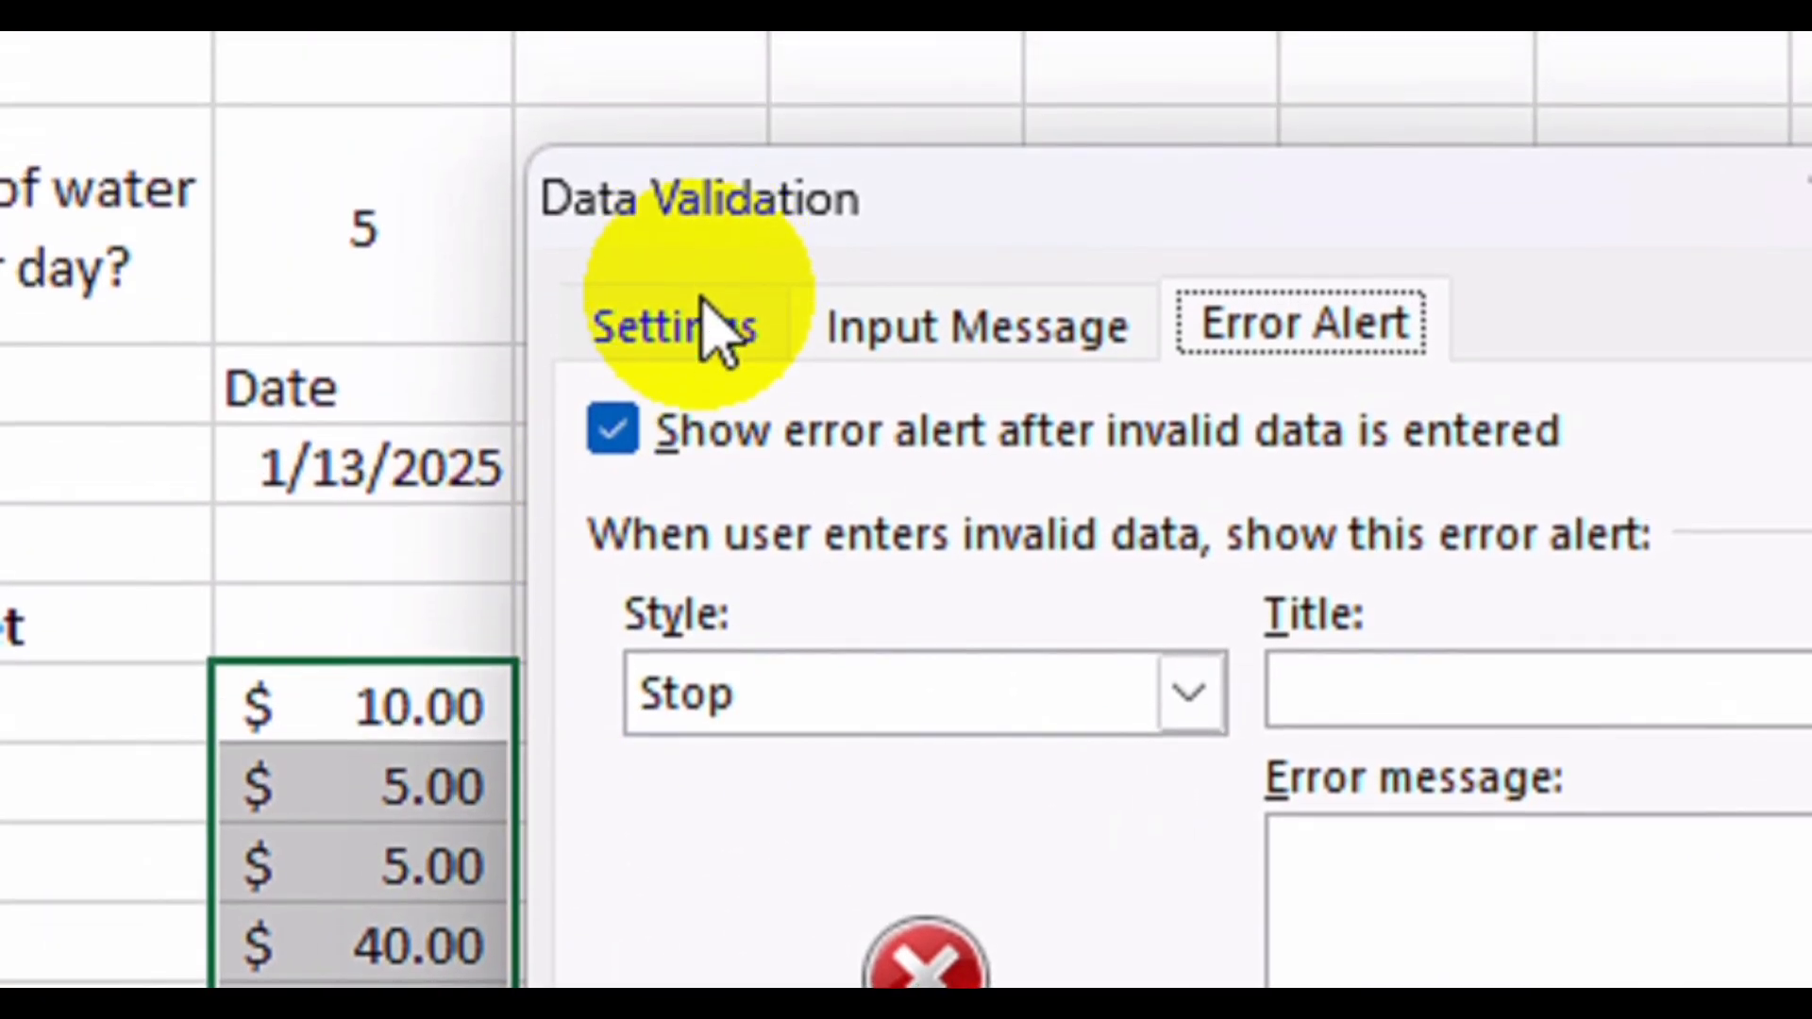
pyautogui.click(311, 274)
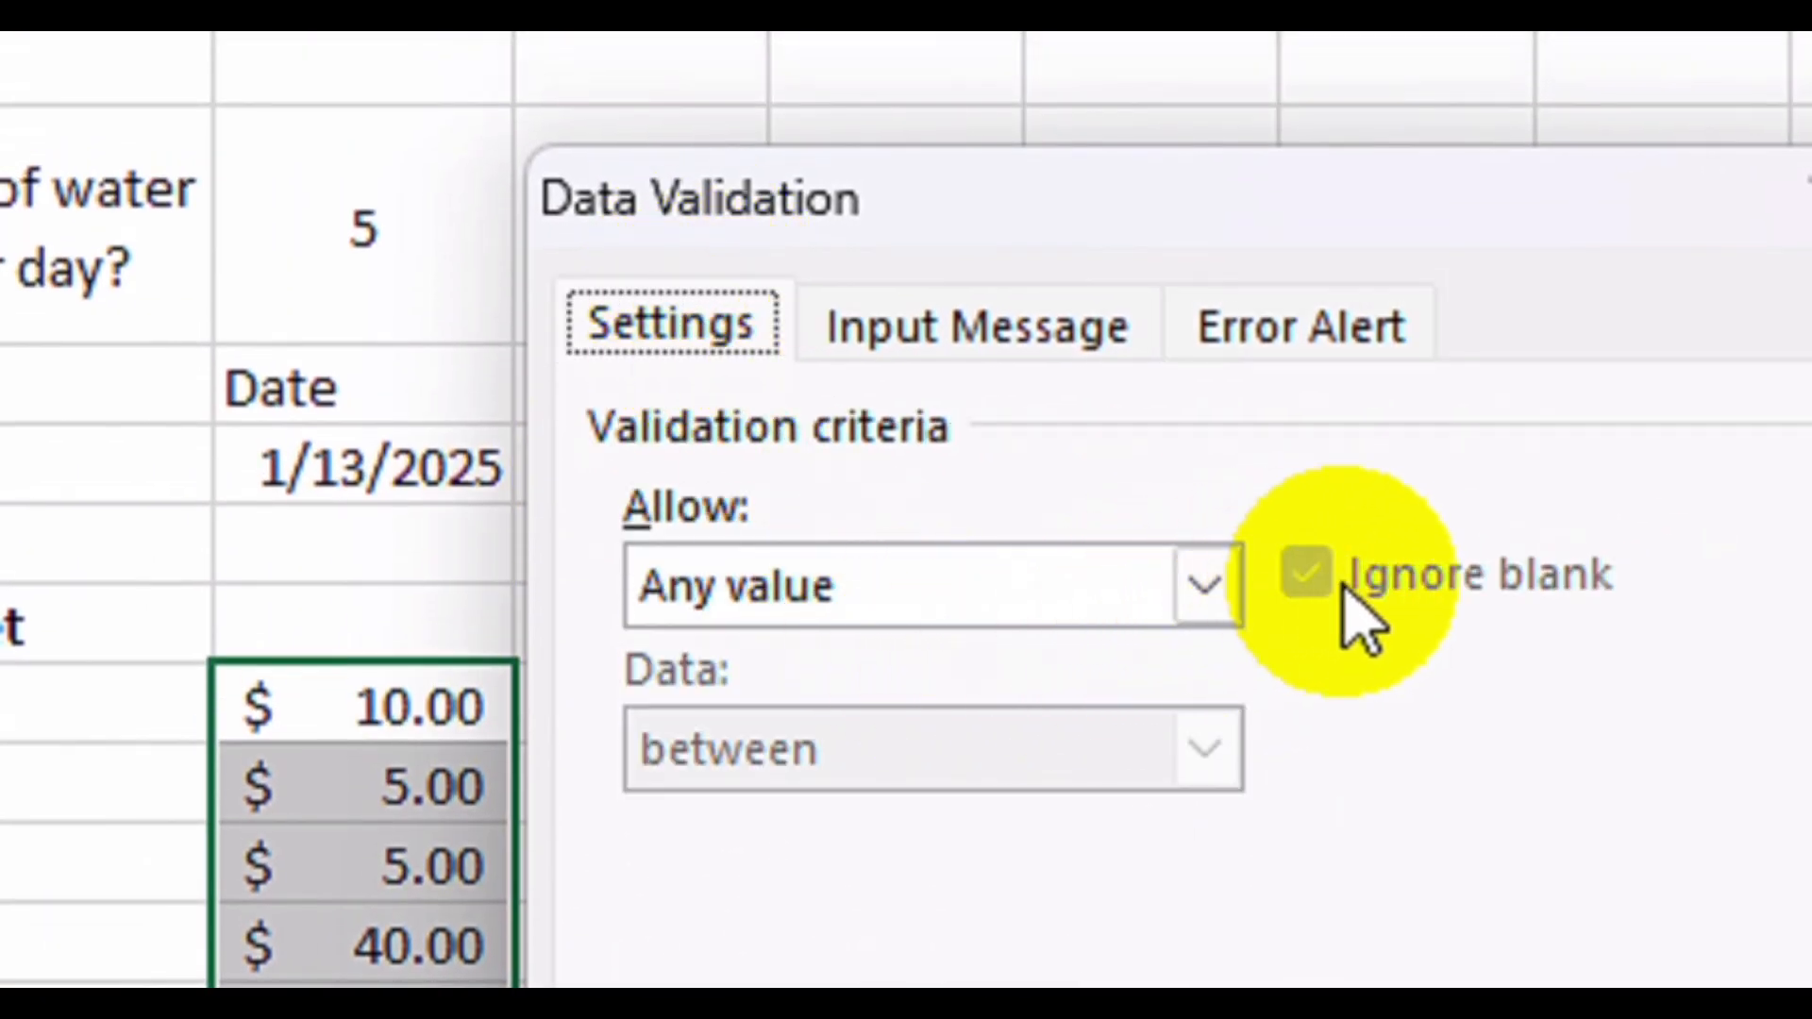
pyautogui.click(1201, 586)
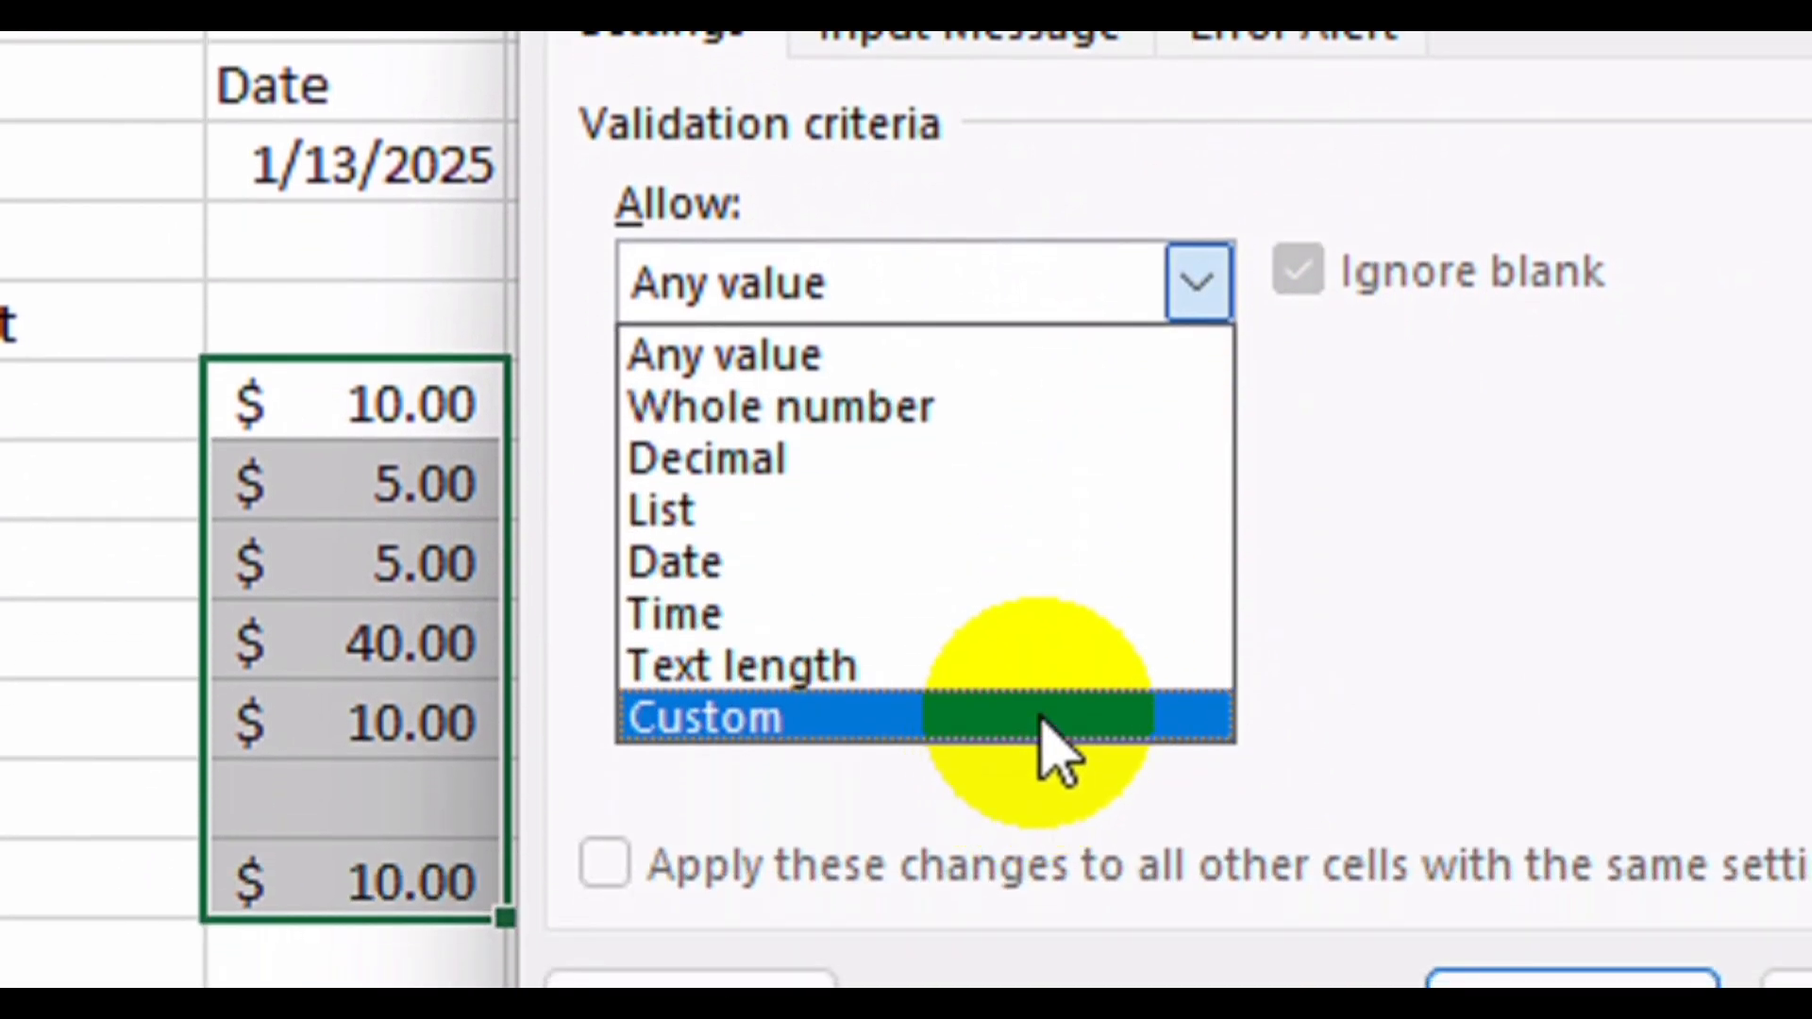
pyautogui.click(1055, 745)
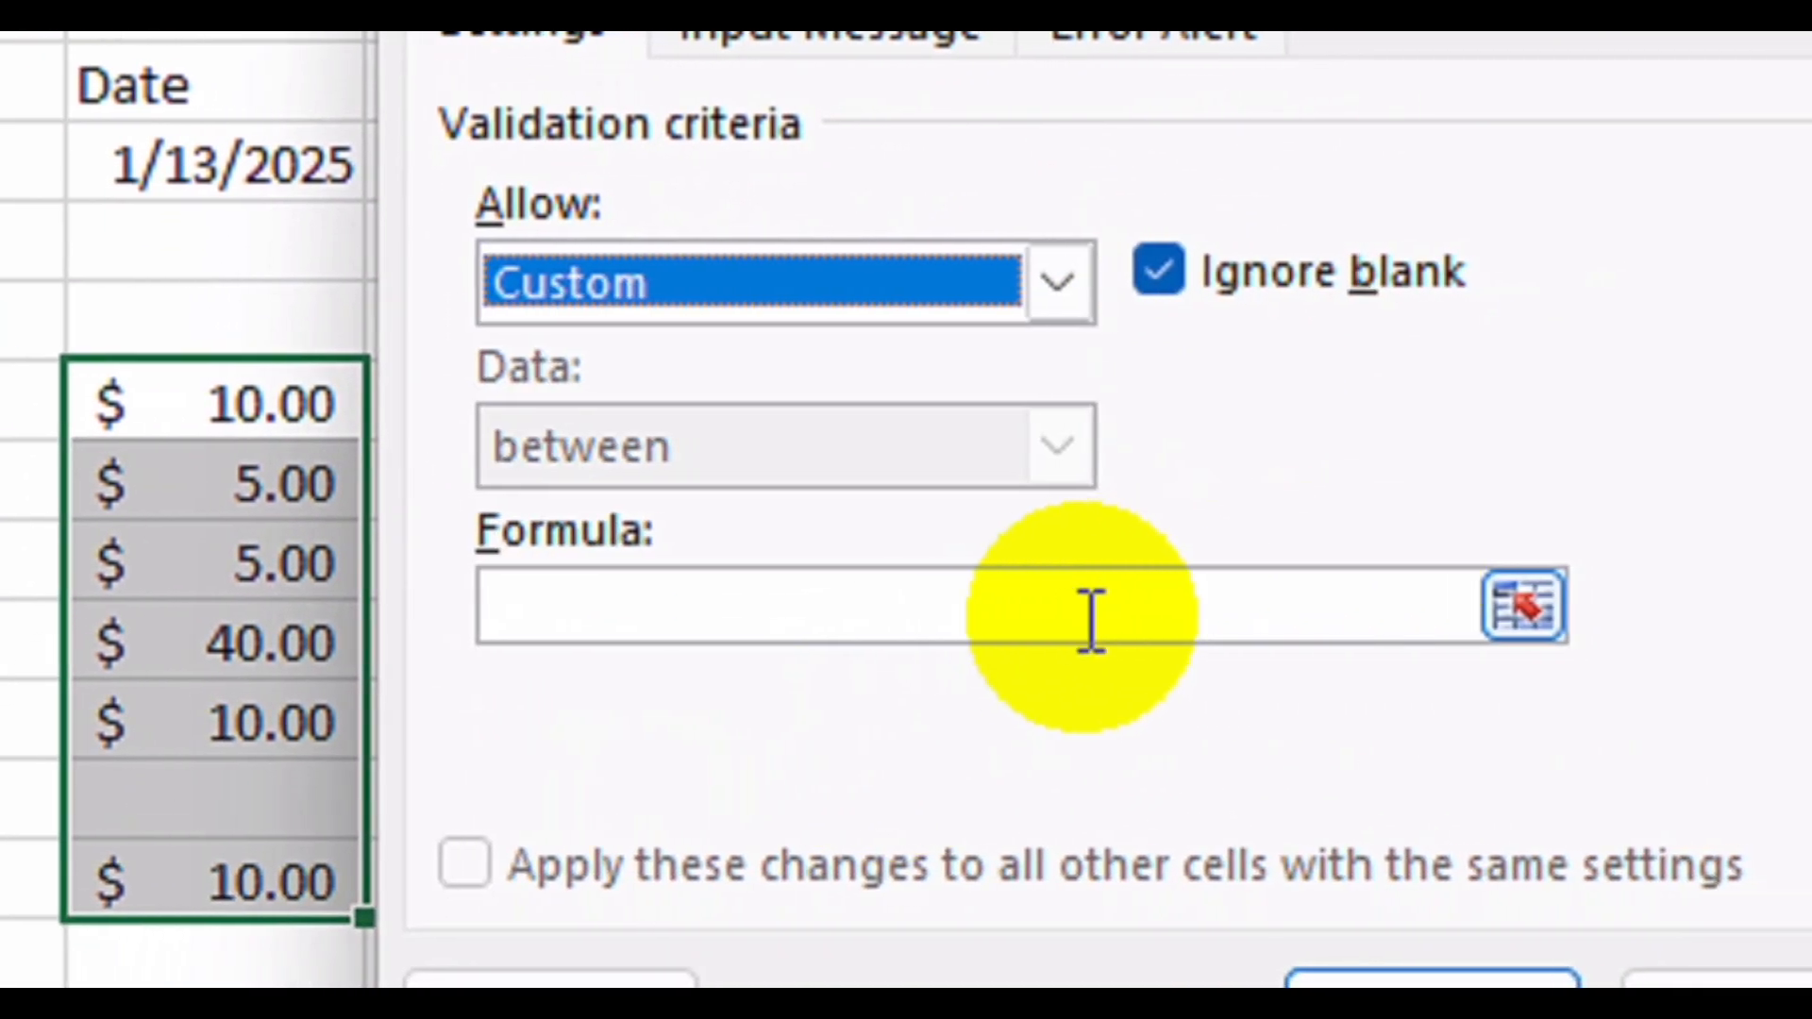
# Enter the validation formula =sum($C$7:$C$13)<=100 with an absolute range reference.
pyautogui.click(1207, 616)
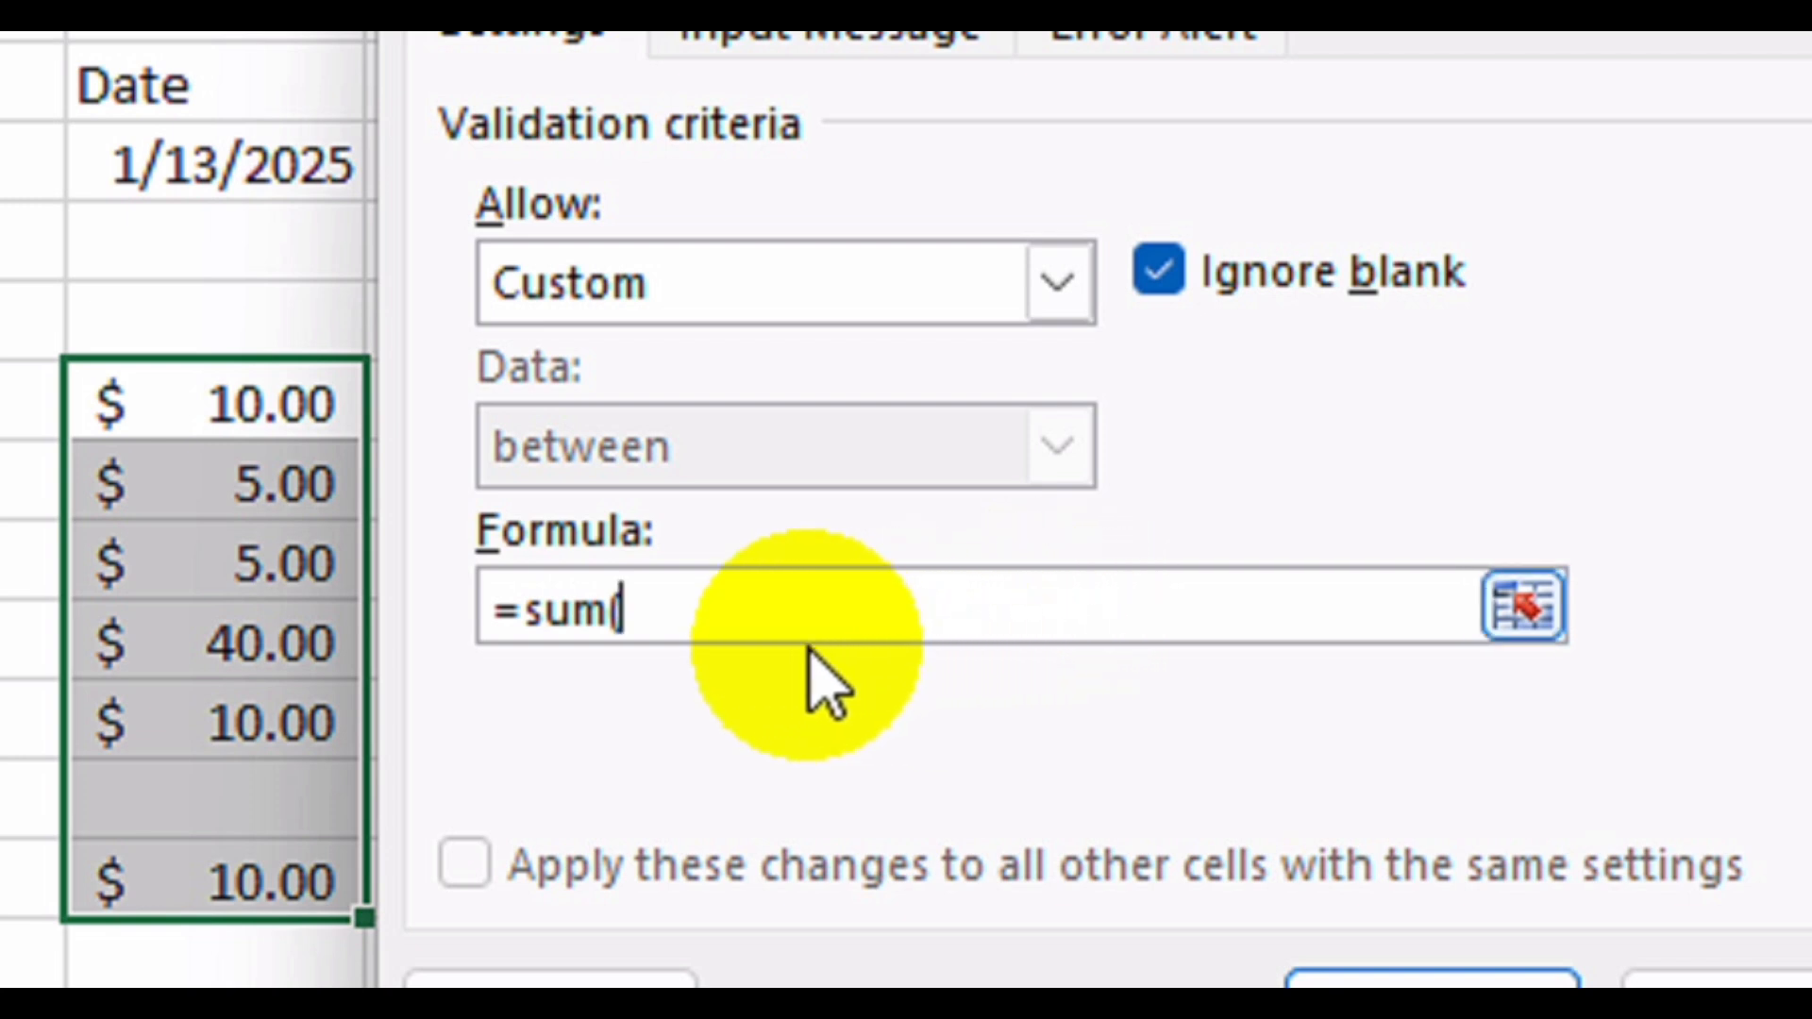
pyautogui.moveTo(229, 404); pyautogui.dragTo(236, 863)
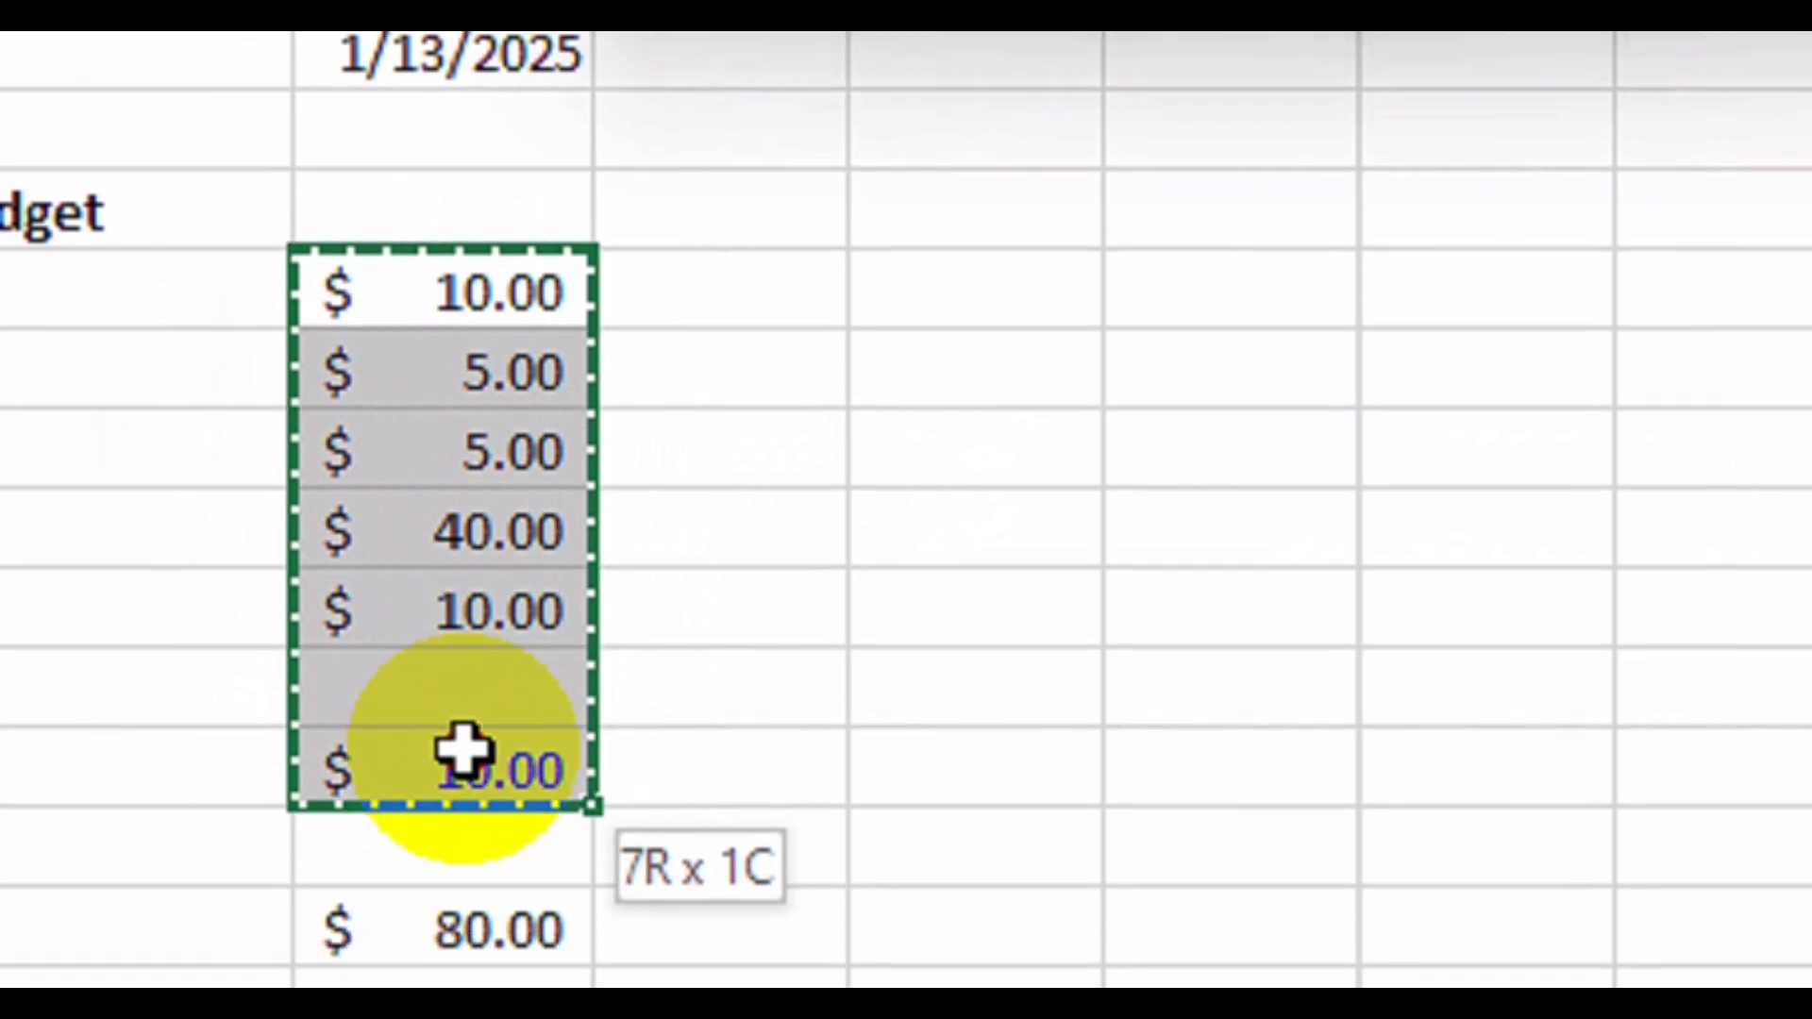
pyautogui.moveTo(462, 751); pyautogui.dragTo(466, 748)
pyautogui.moveTo(1048, 486); pyautogui.dragTo(867, 486)
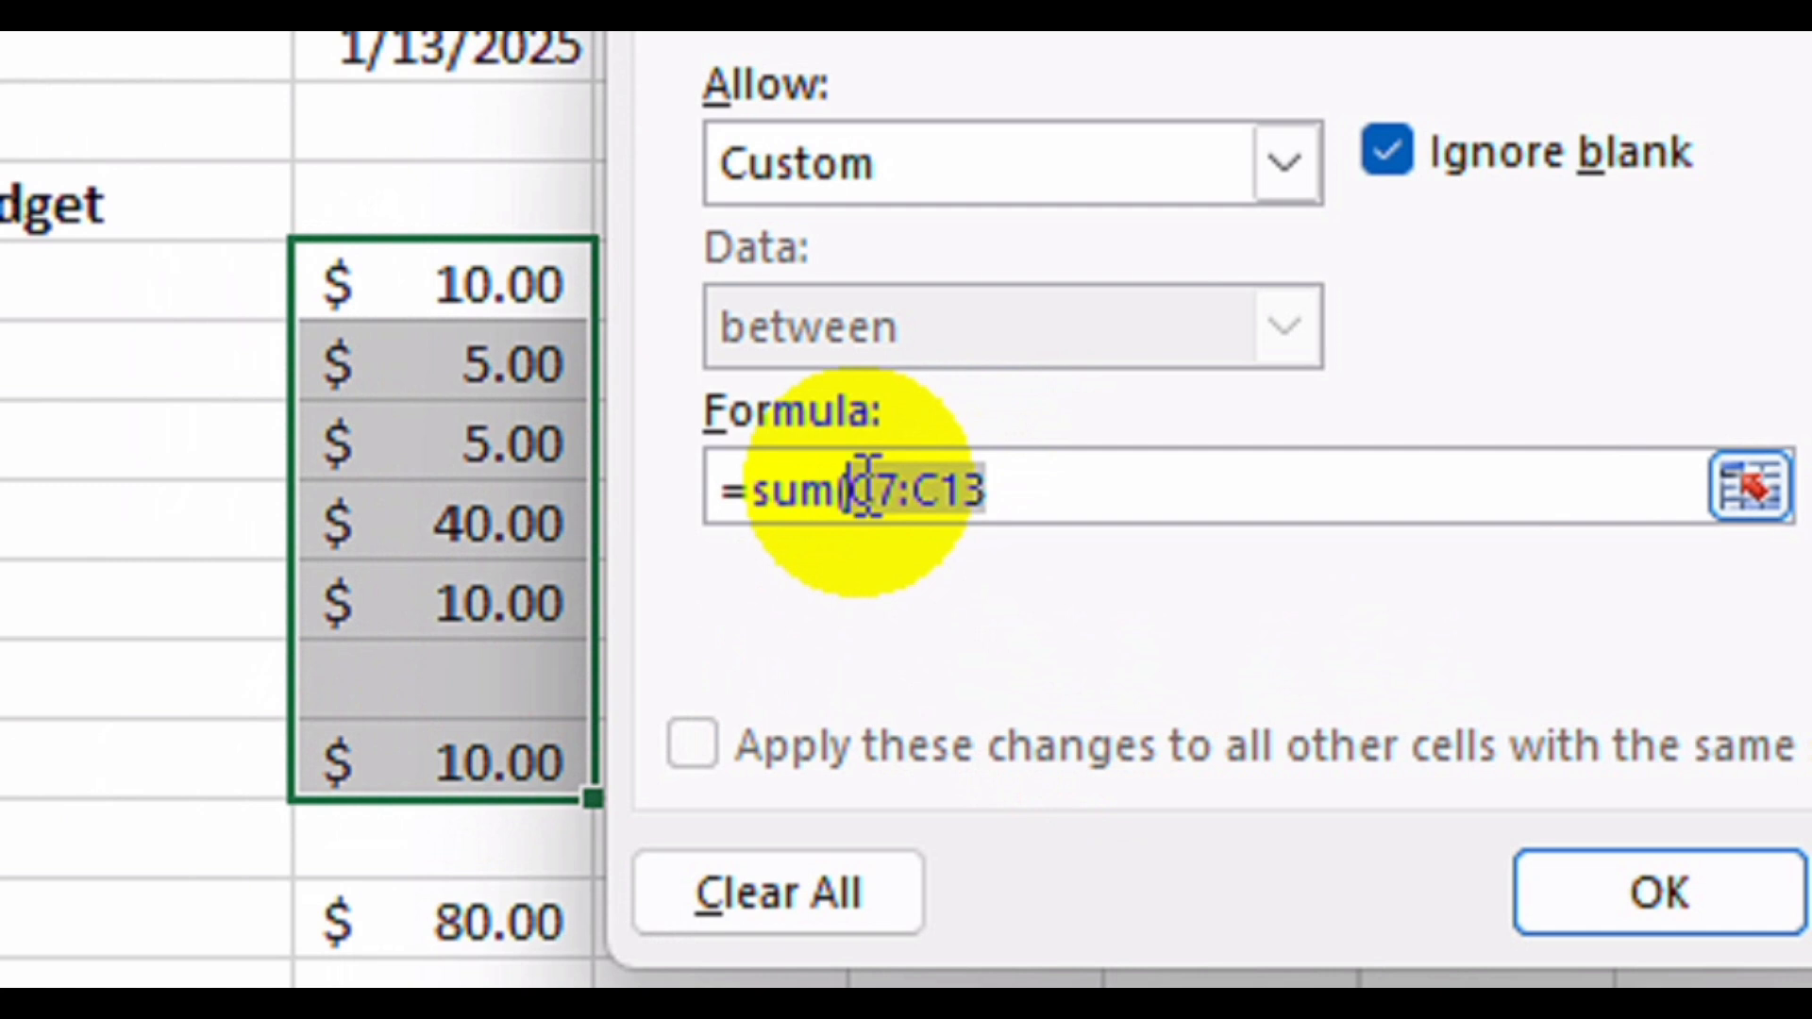
pyautogui.press('F4')
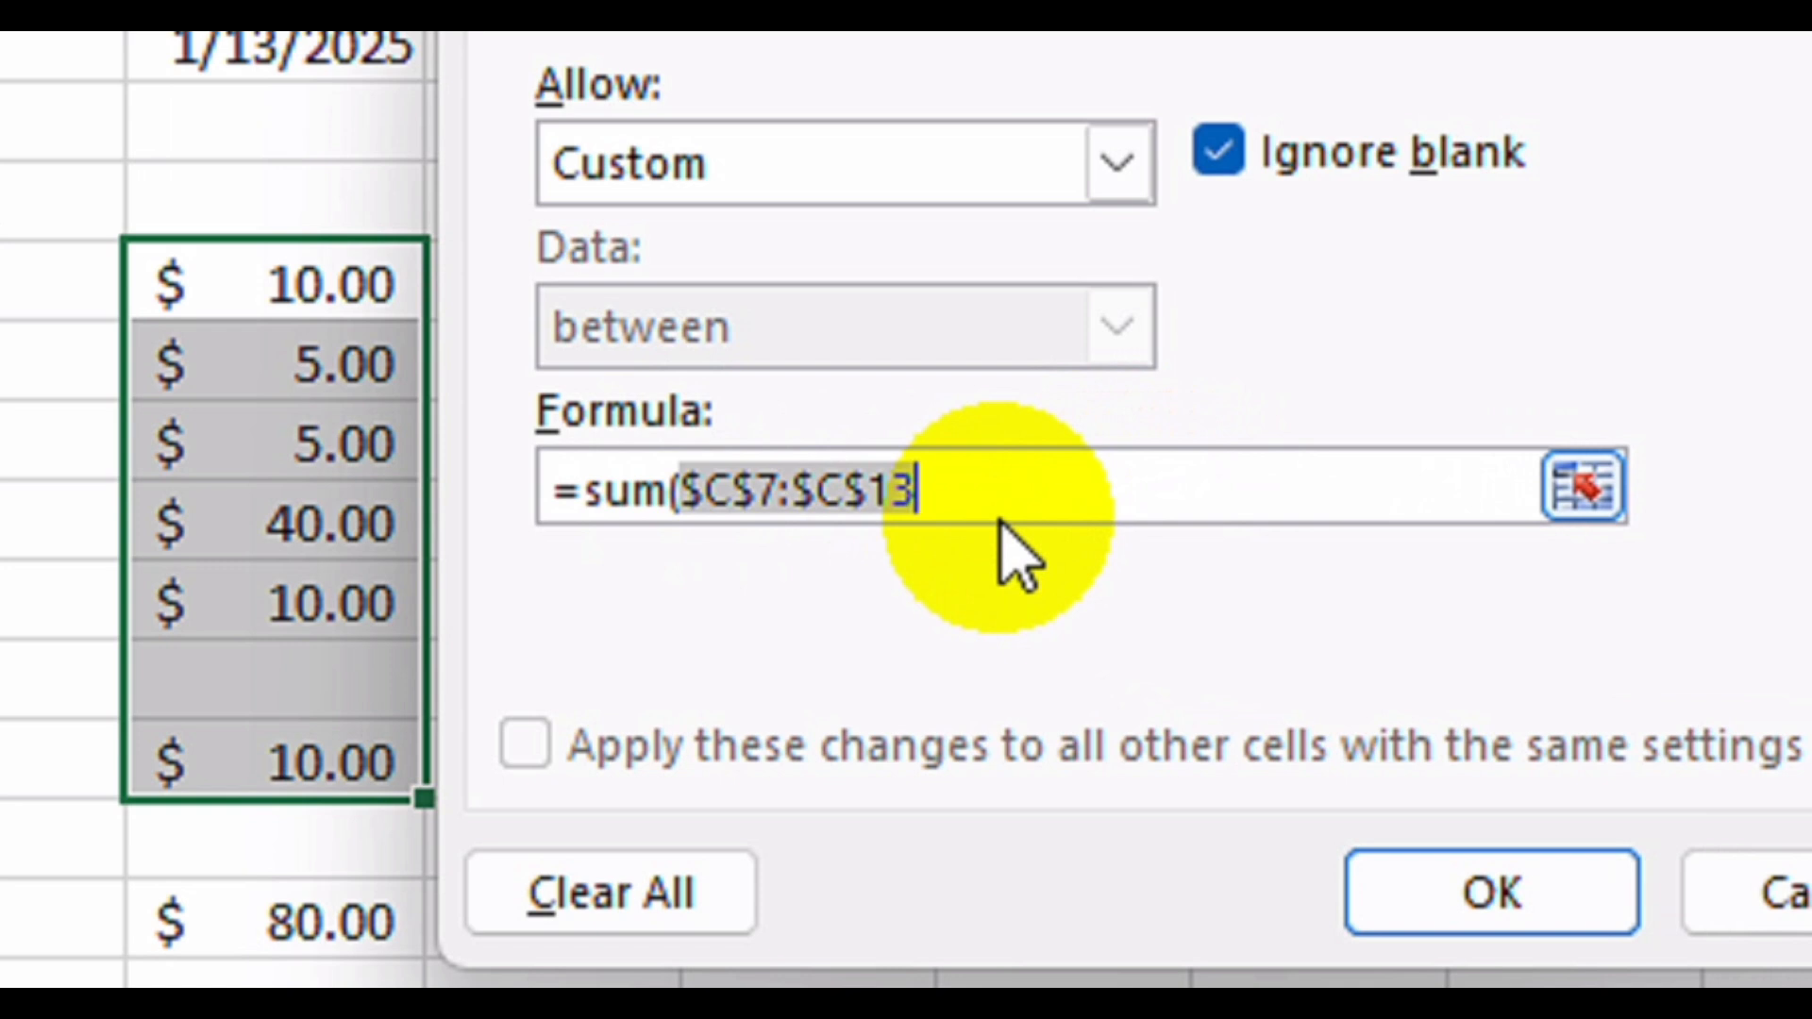
pyautogui.click(986, 486)
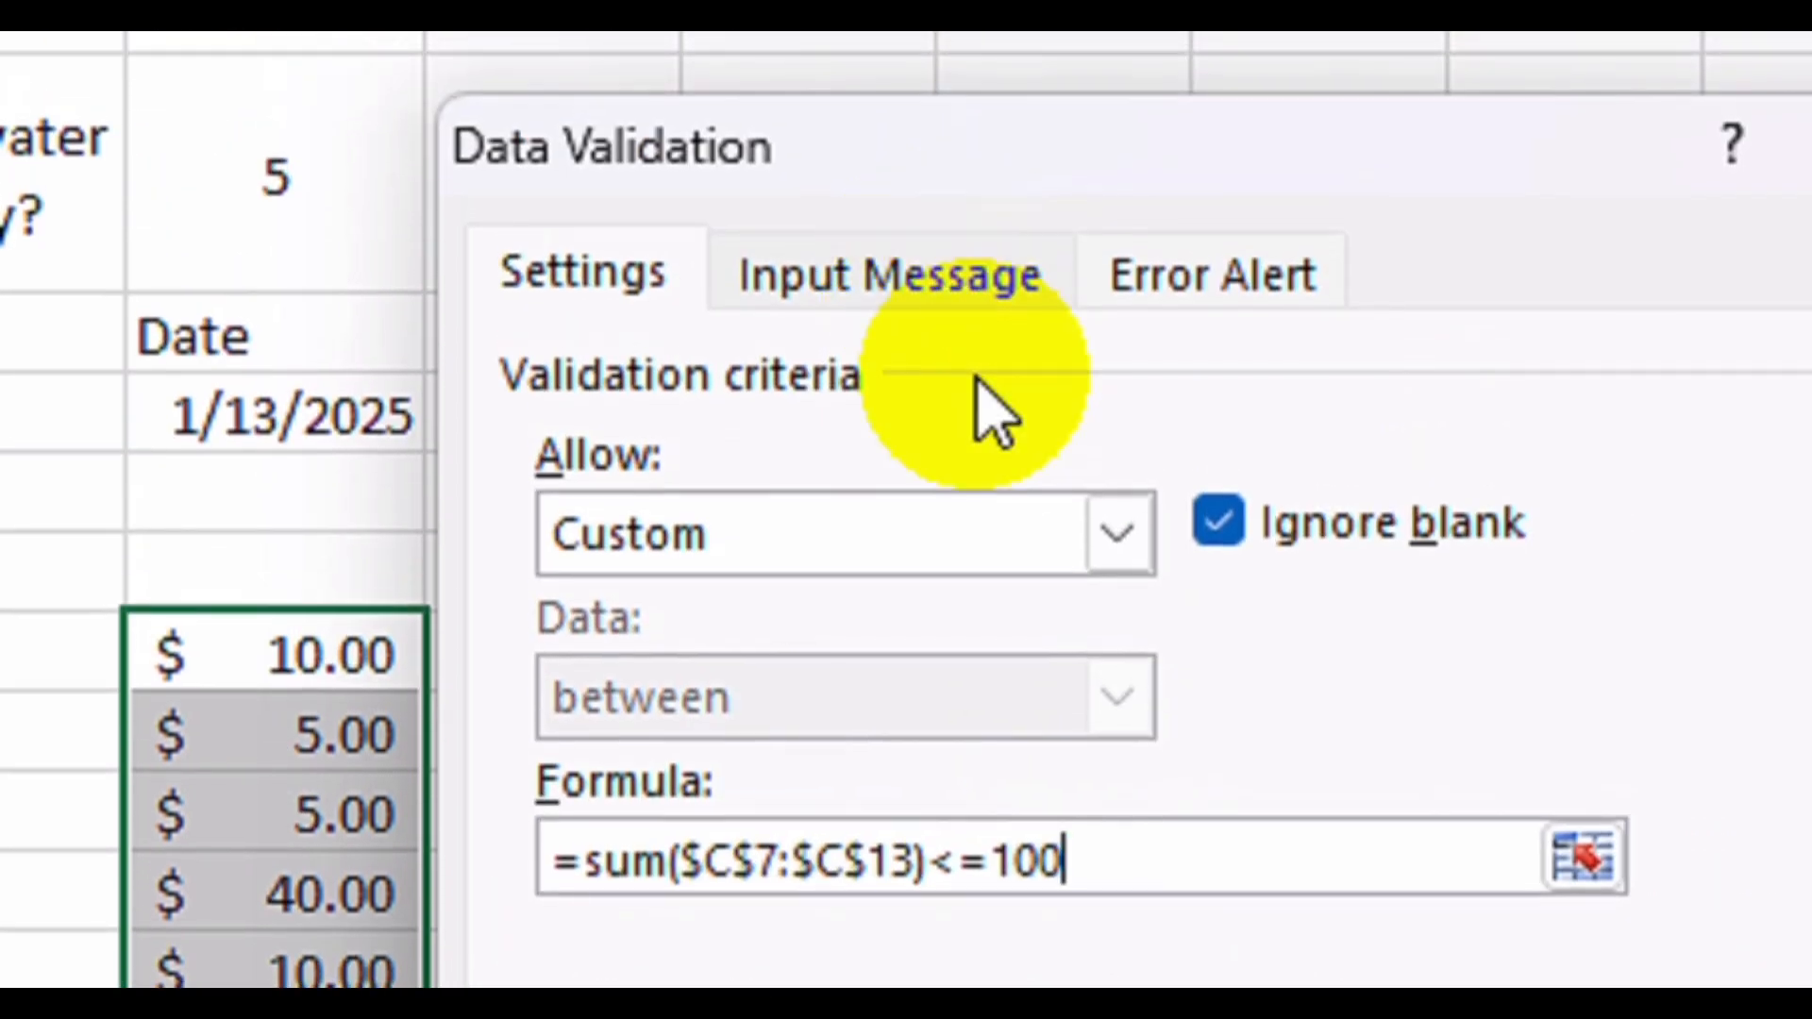
# Title the validation's error alert "error" and set its style to Warning.
pyautogui.click(976, 283)
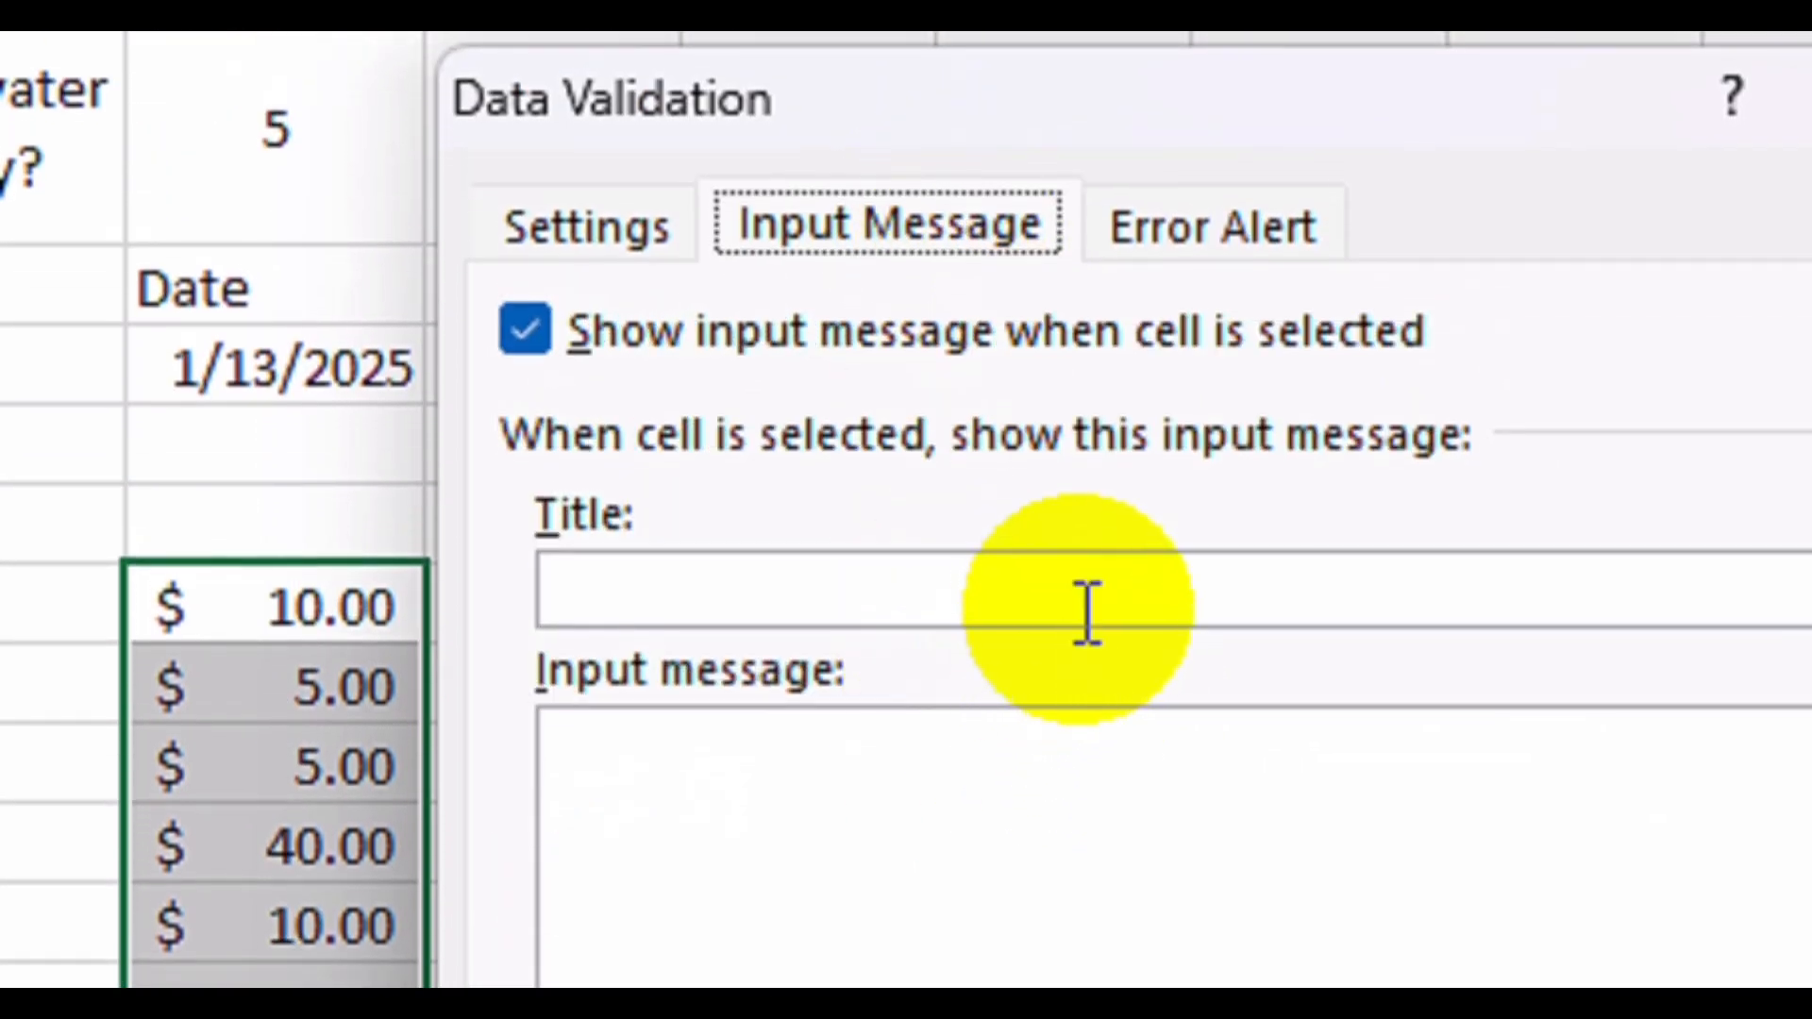
pyautogui.click(1227, 231)
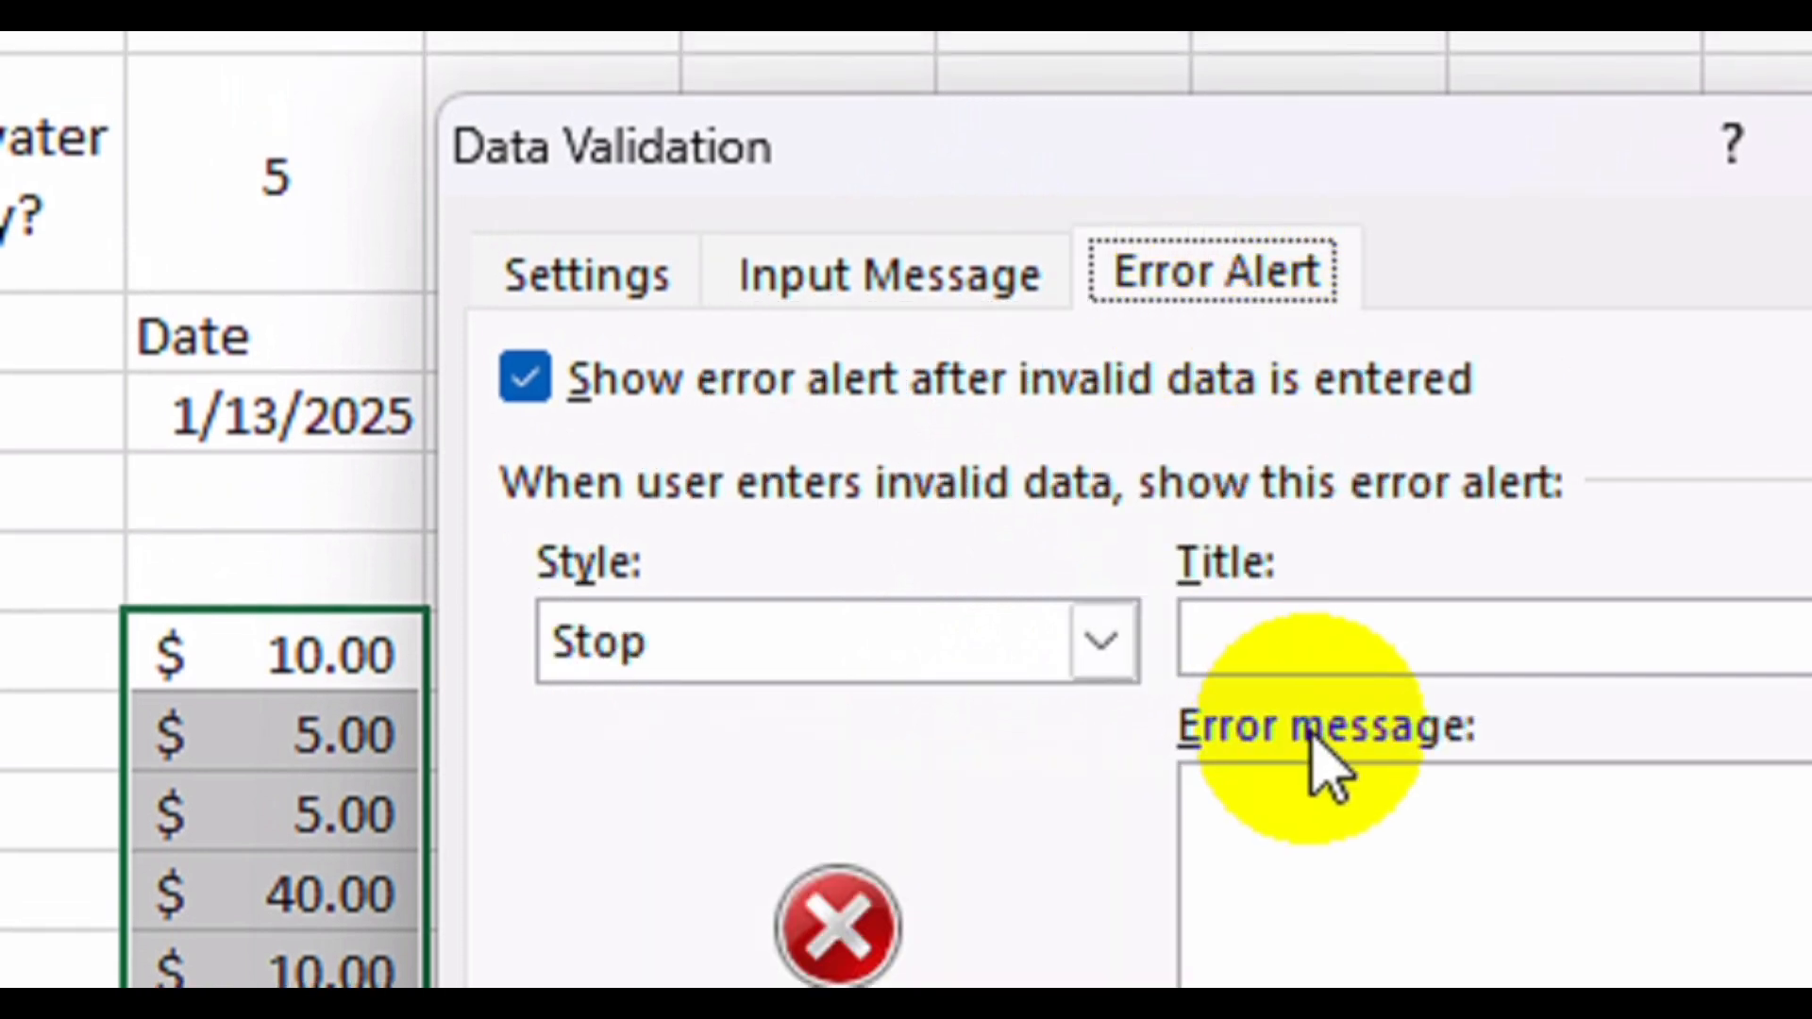
pyautogui.click(1359, 637)
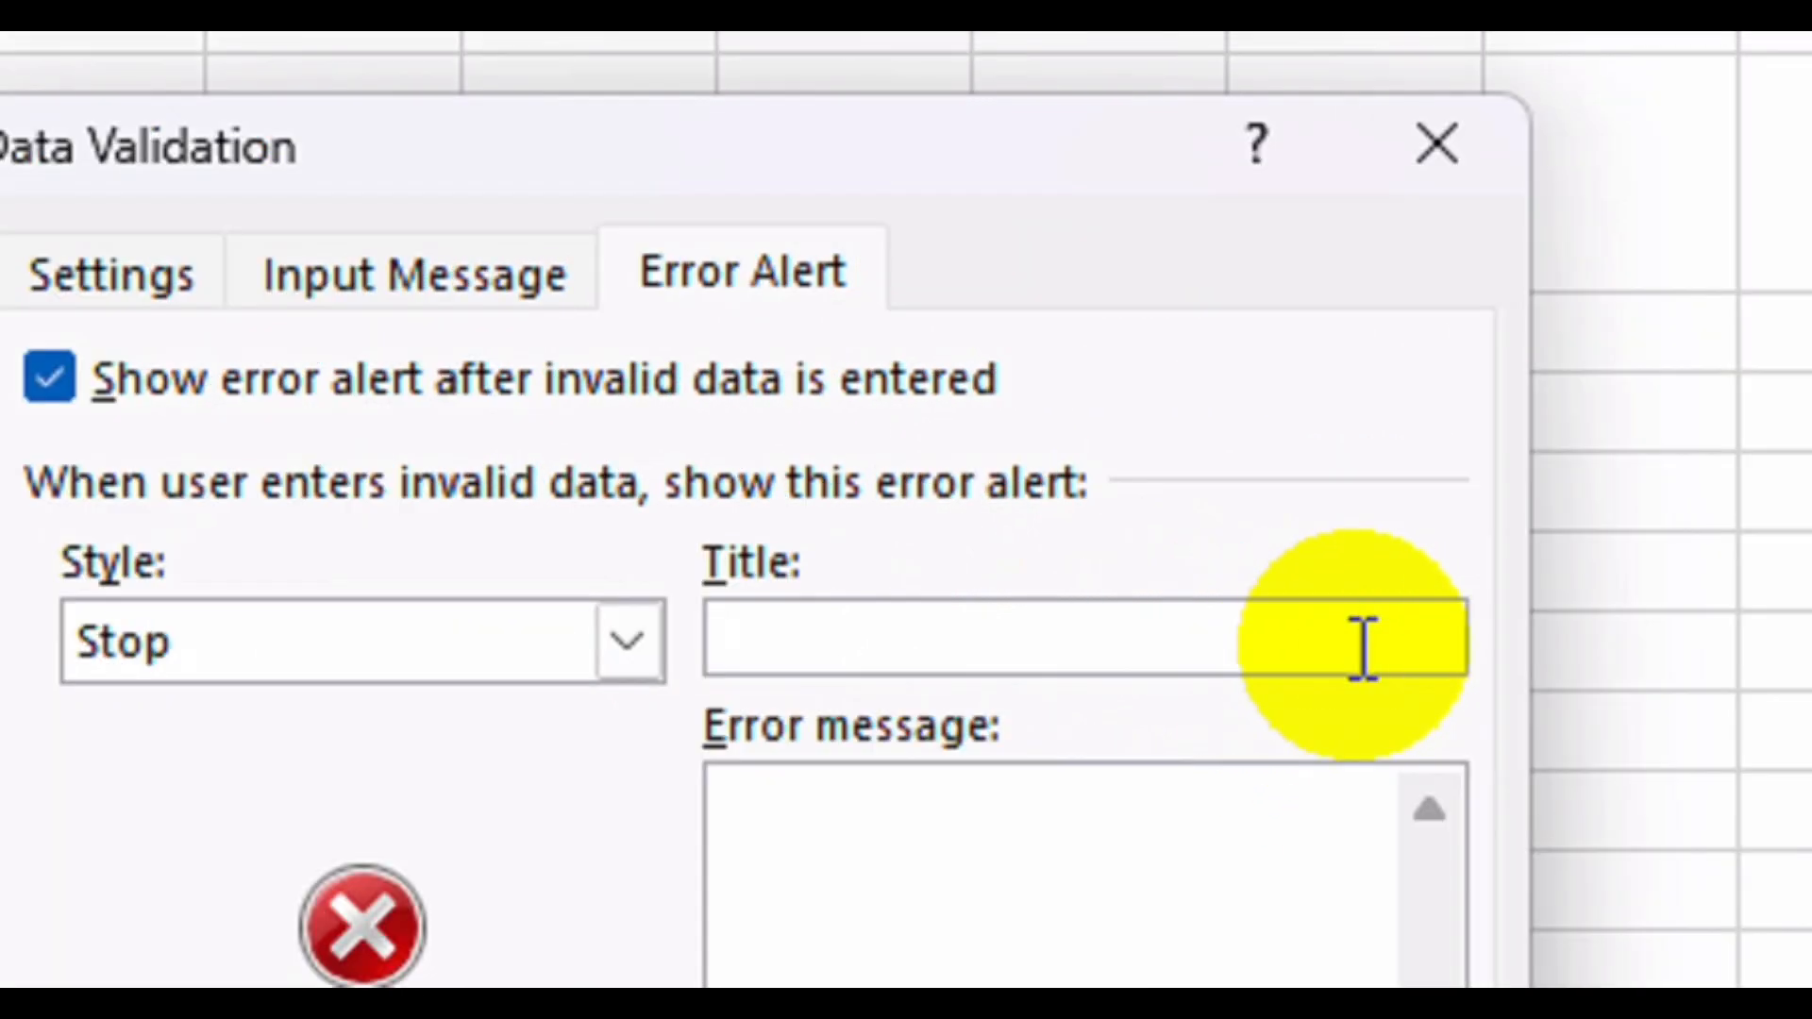
pyautogui.click(1104, 795)
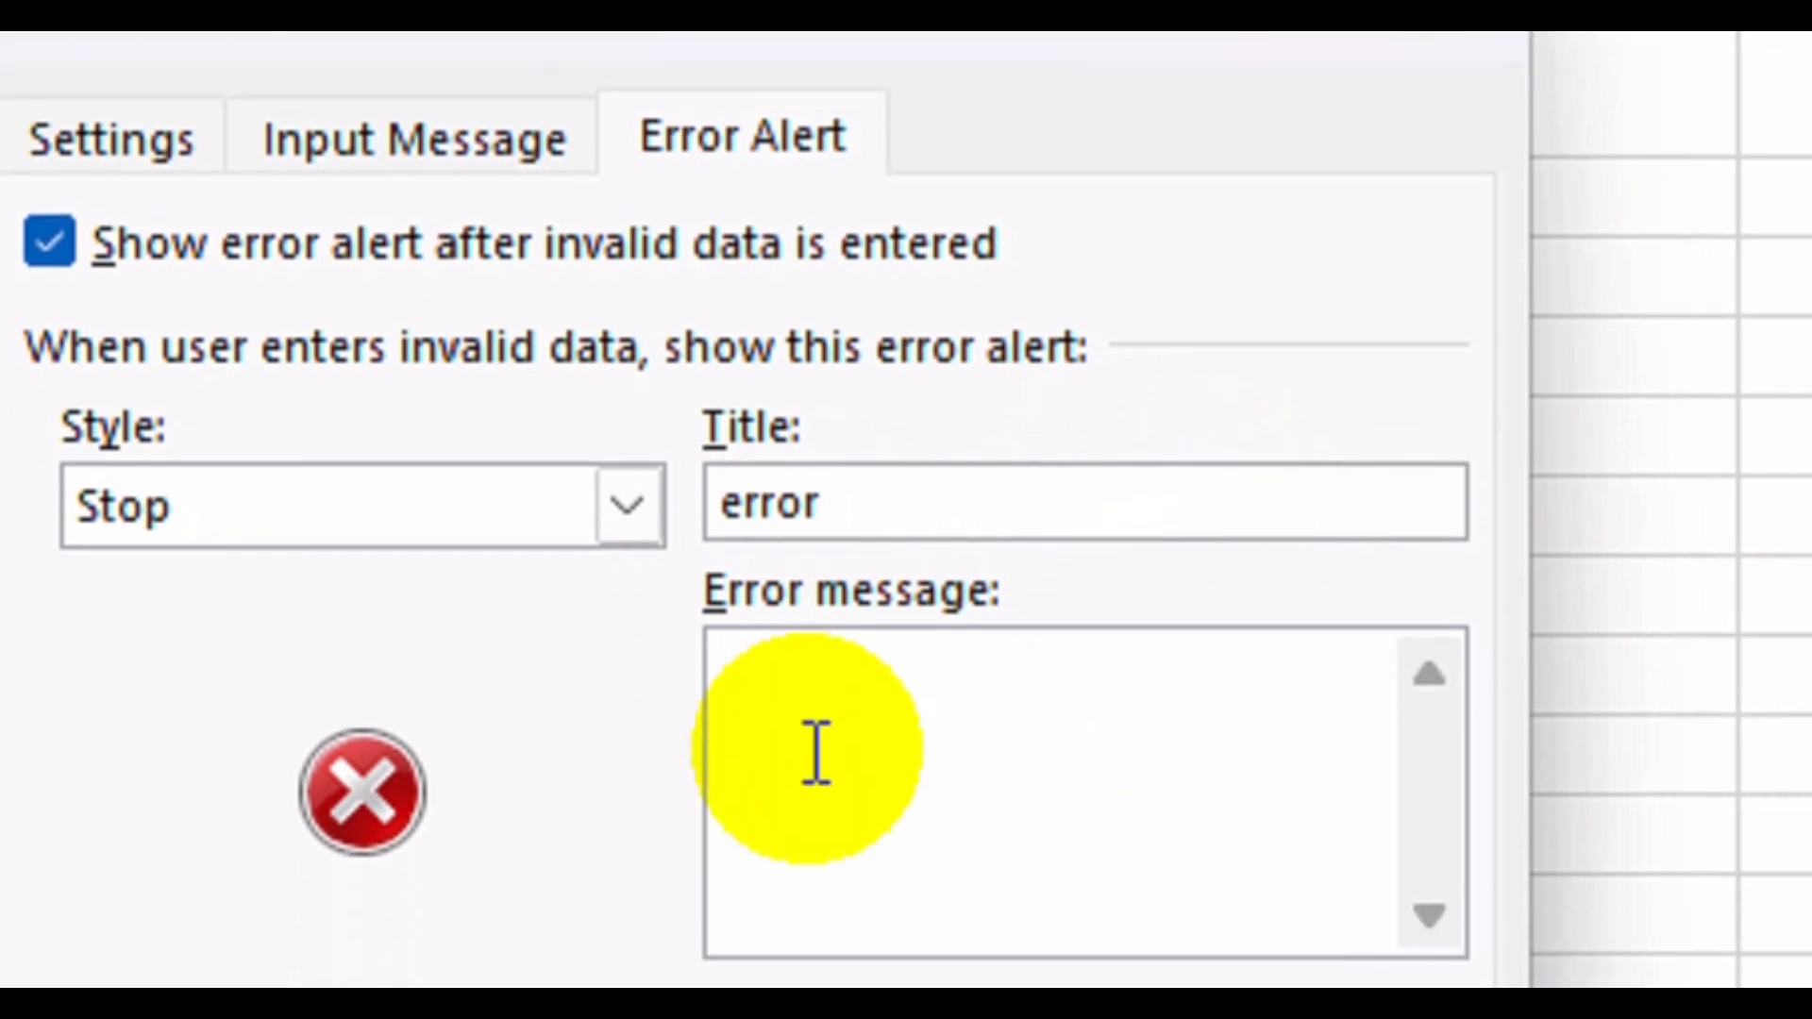
pyautogui.click(604, 509)
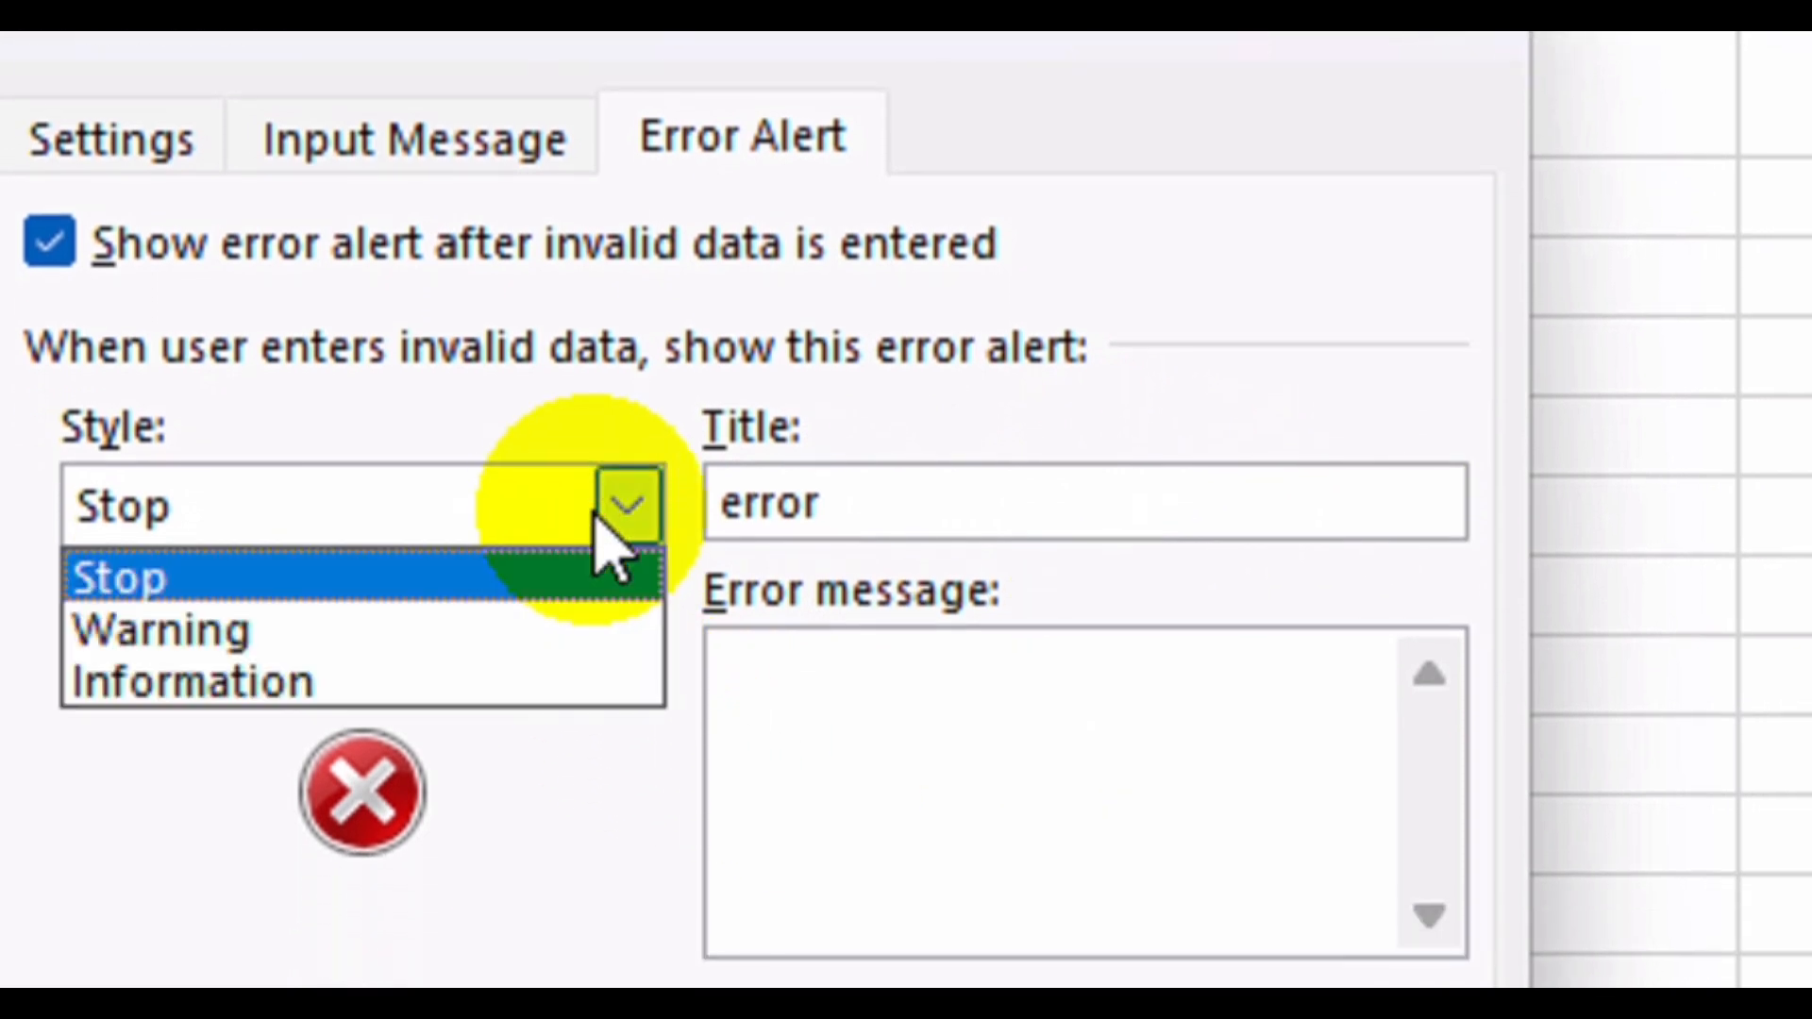
pyautogui.click(498, 631)
# Write the error message "the budget is above the target" and apply the validation rule to the budget amounts.
pyautogui.click(820, 675)
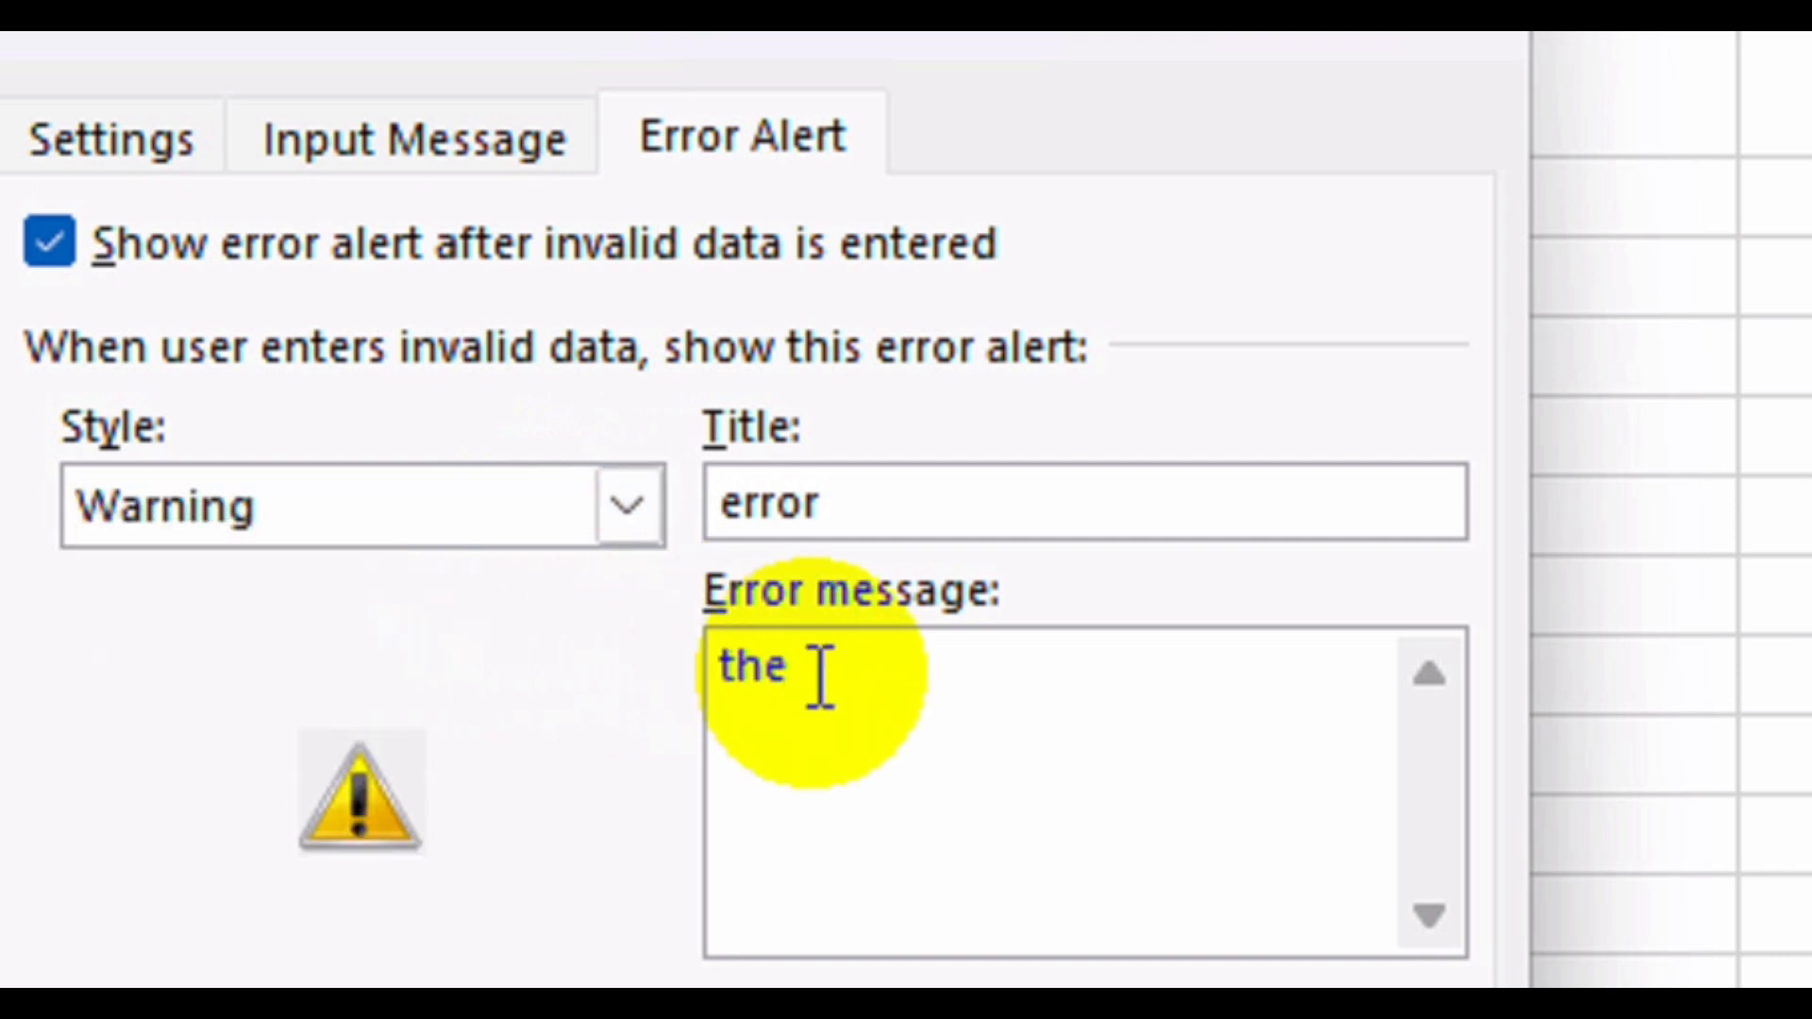
pyautogui.write('the budget i')
pyautogui.press('BackSpace')
pyautogui.press('BackSpace')
pyautogui.write('t is abo')
pyautogui.press('BackSpace')
pyautogui.press('BackSpace')
pyautogui.write('above the target')
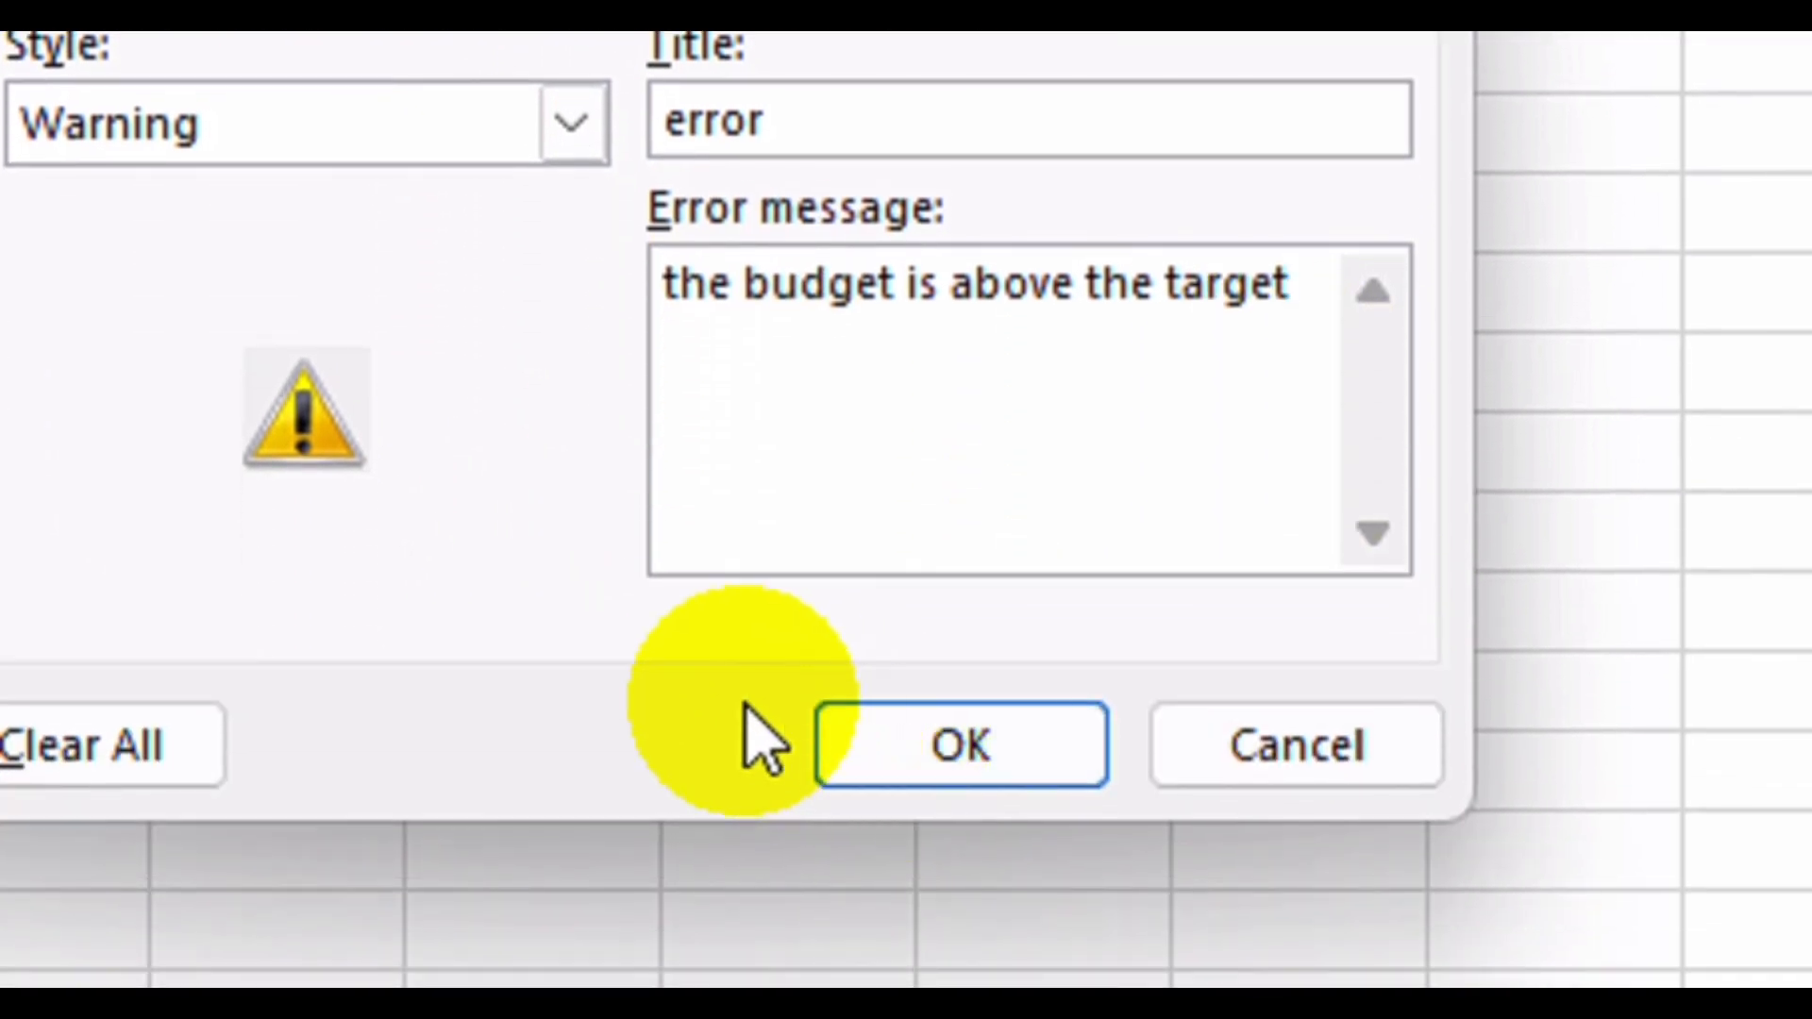
pyautogui.click(938, 752)
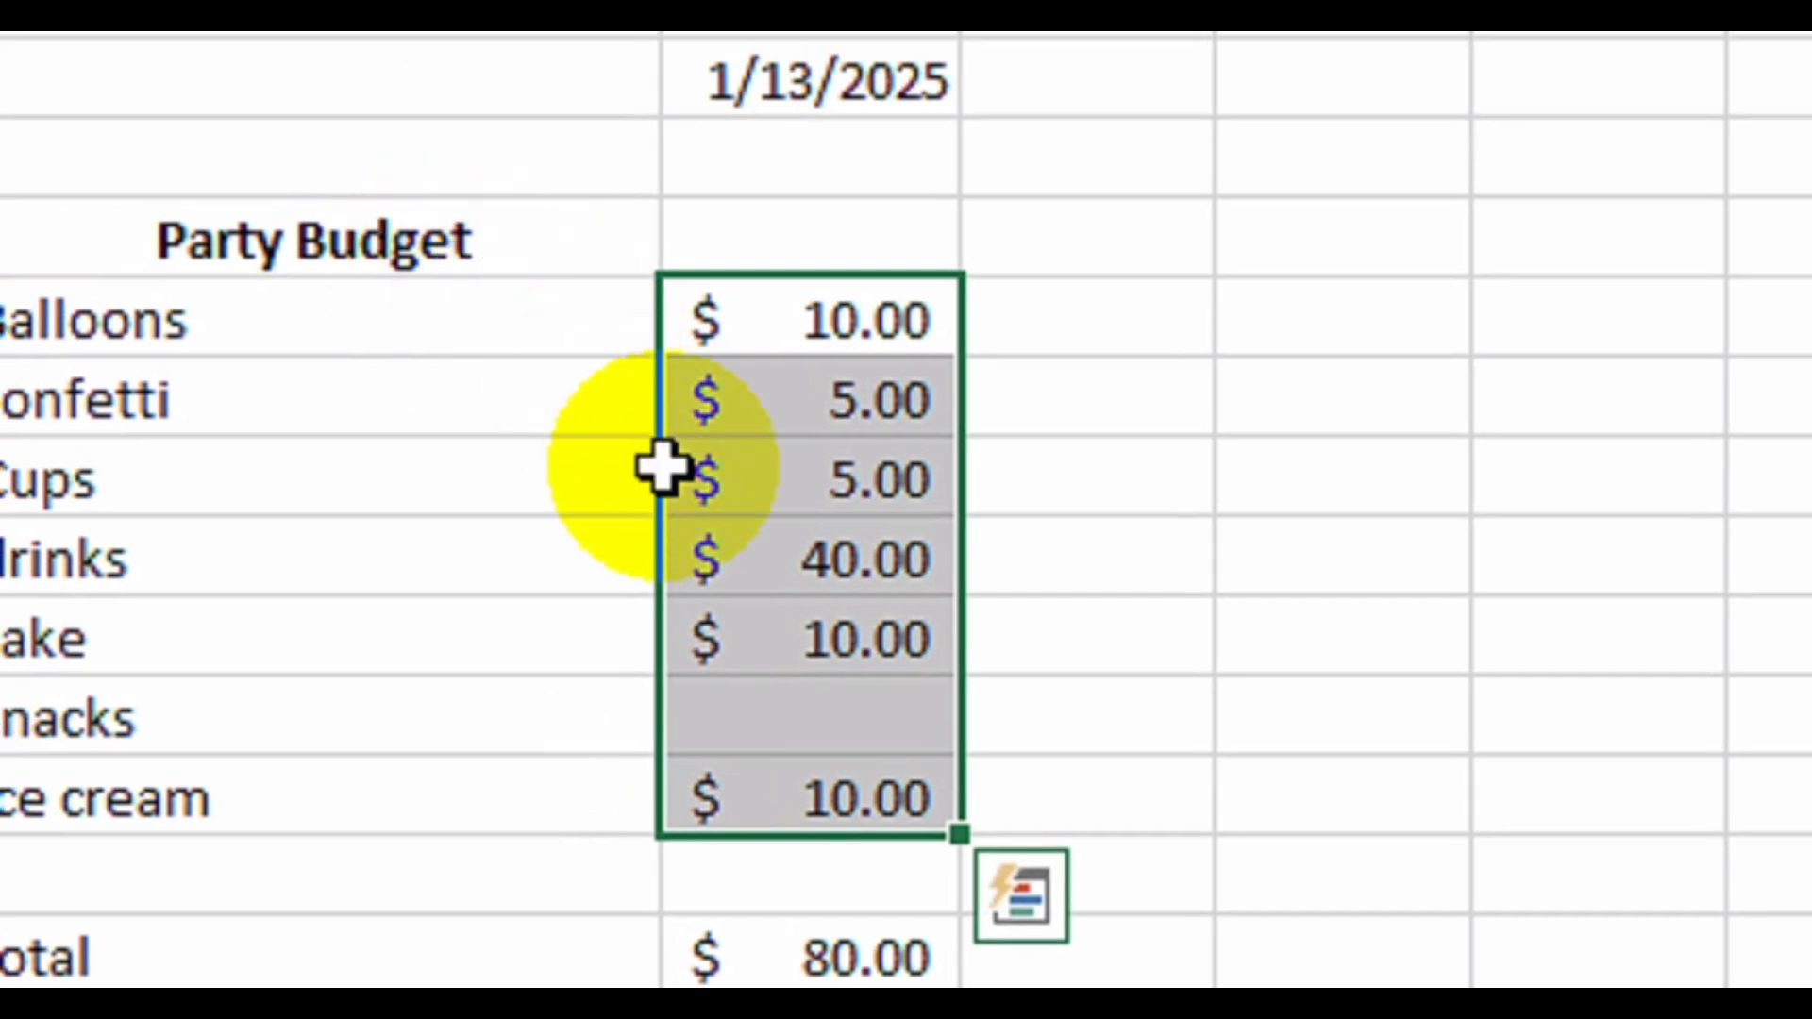
# Test the budget rule by entering 58 as the snacks amount and choosing to continue past the warning.
pyautogui.click(684, 648)
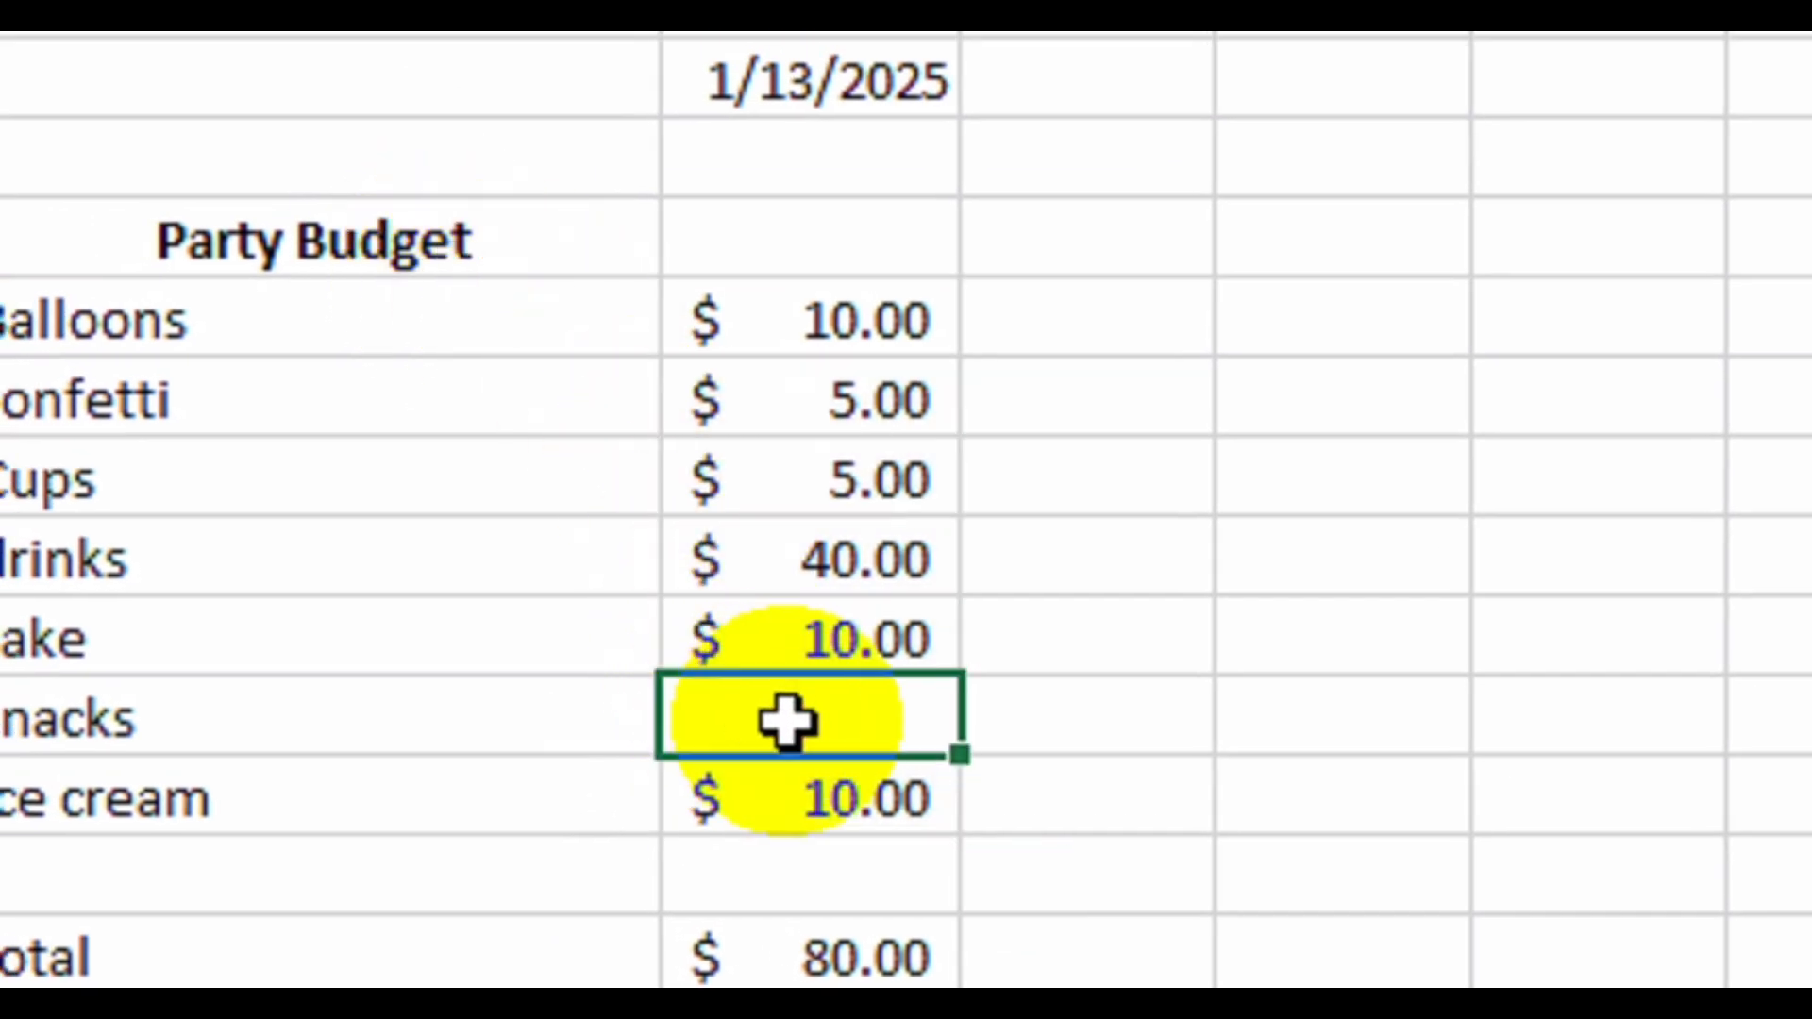
pyautogui.press('Return')
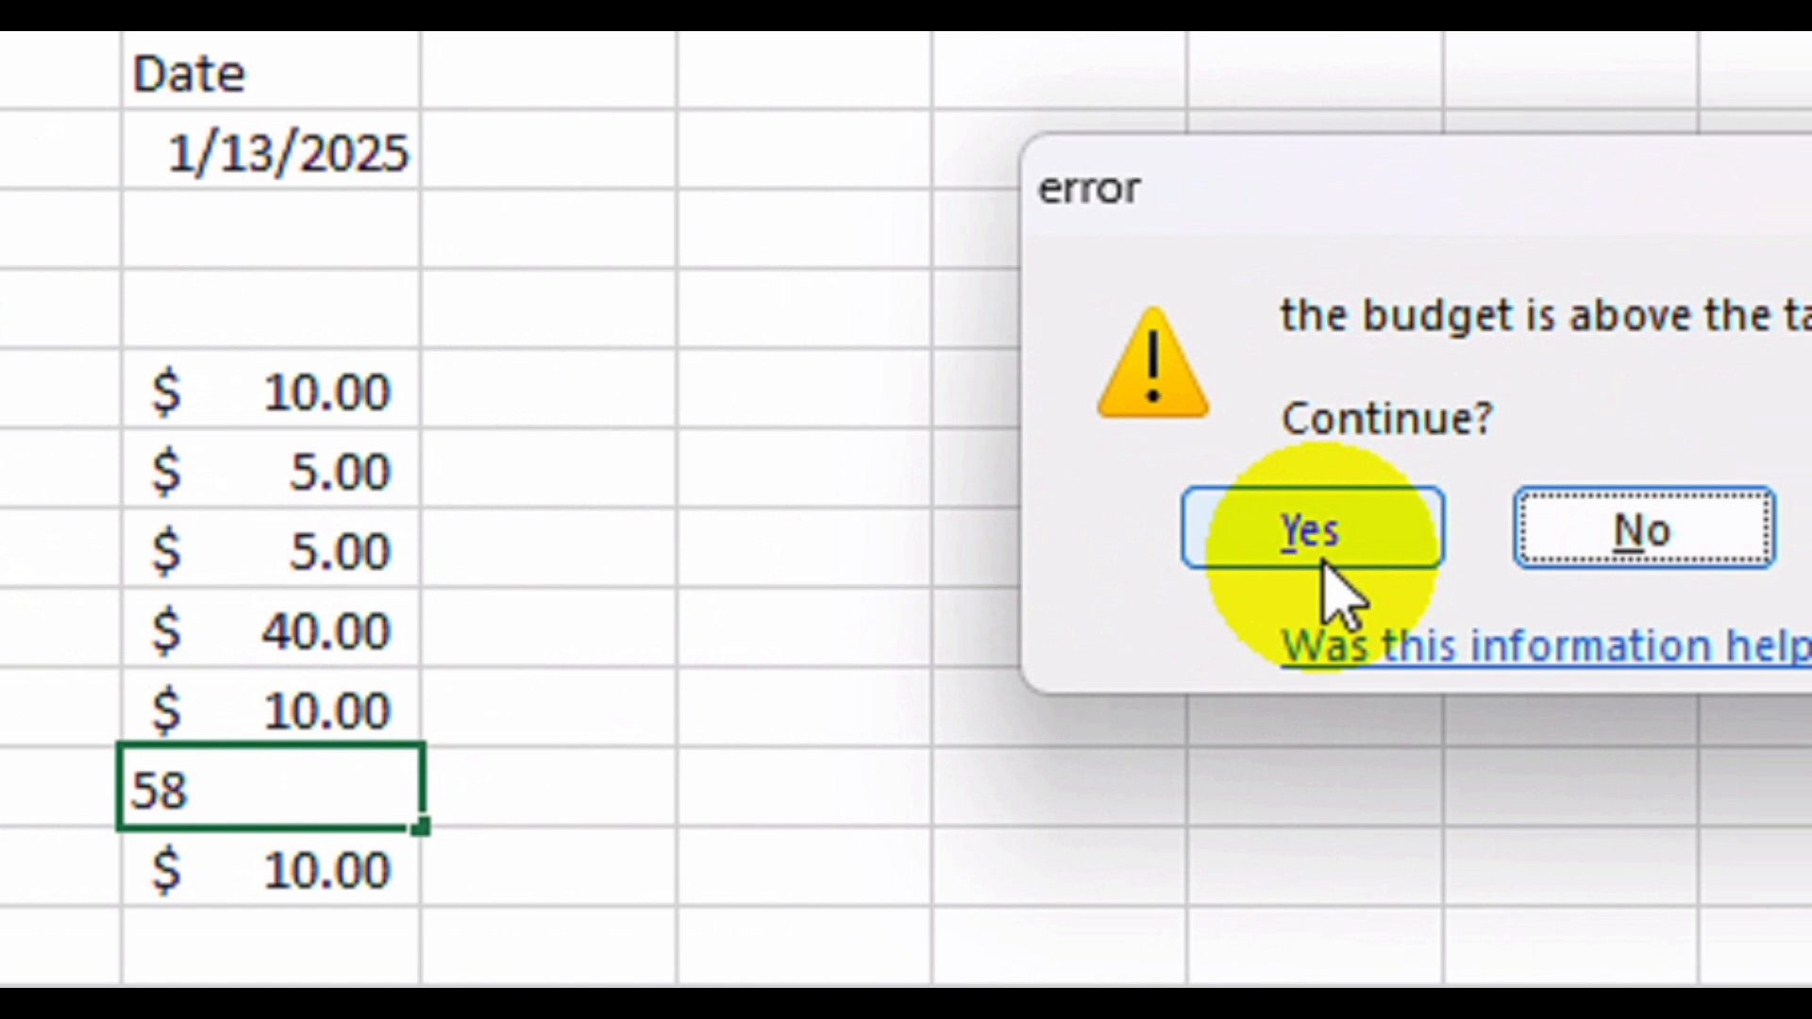
pyautogui.click(1325, 565)
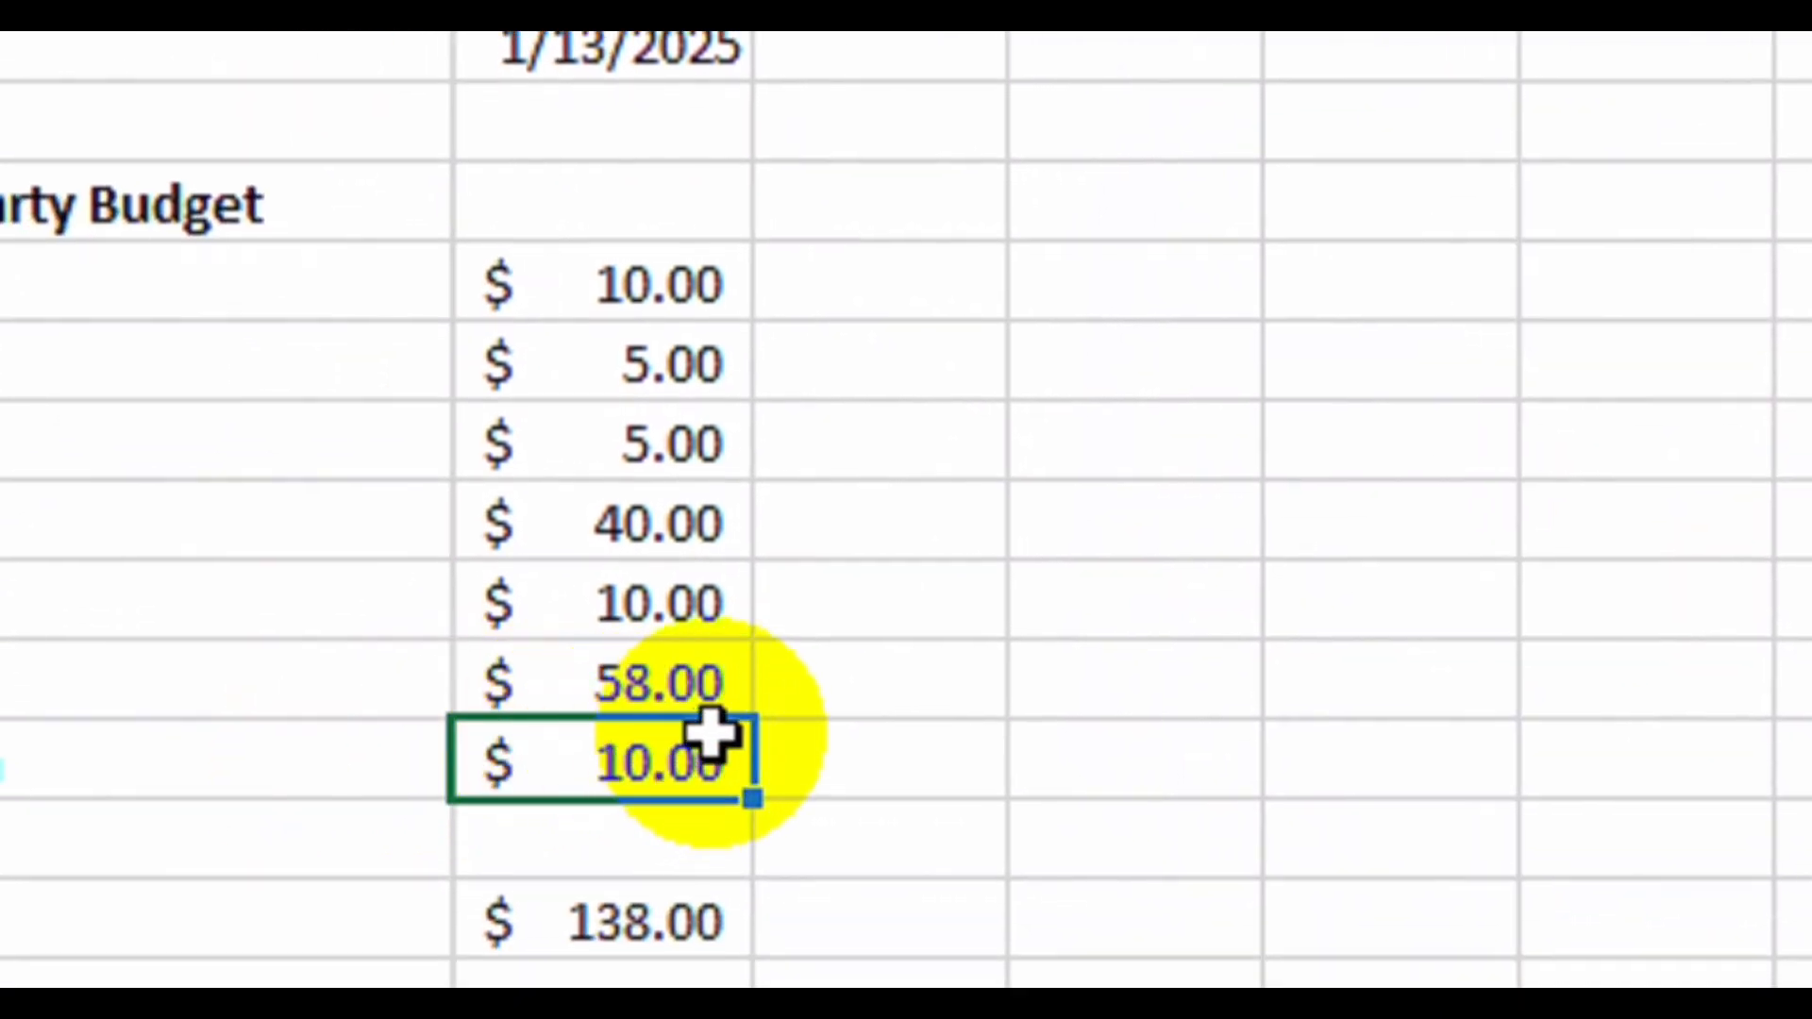
# Change the snacks amount to 18.
pyautogui.click(708, 695)
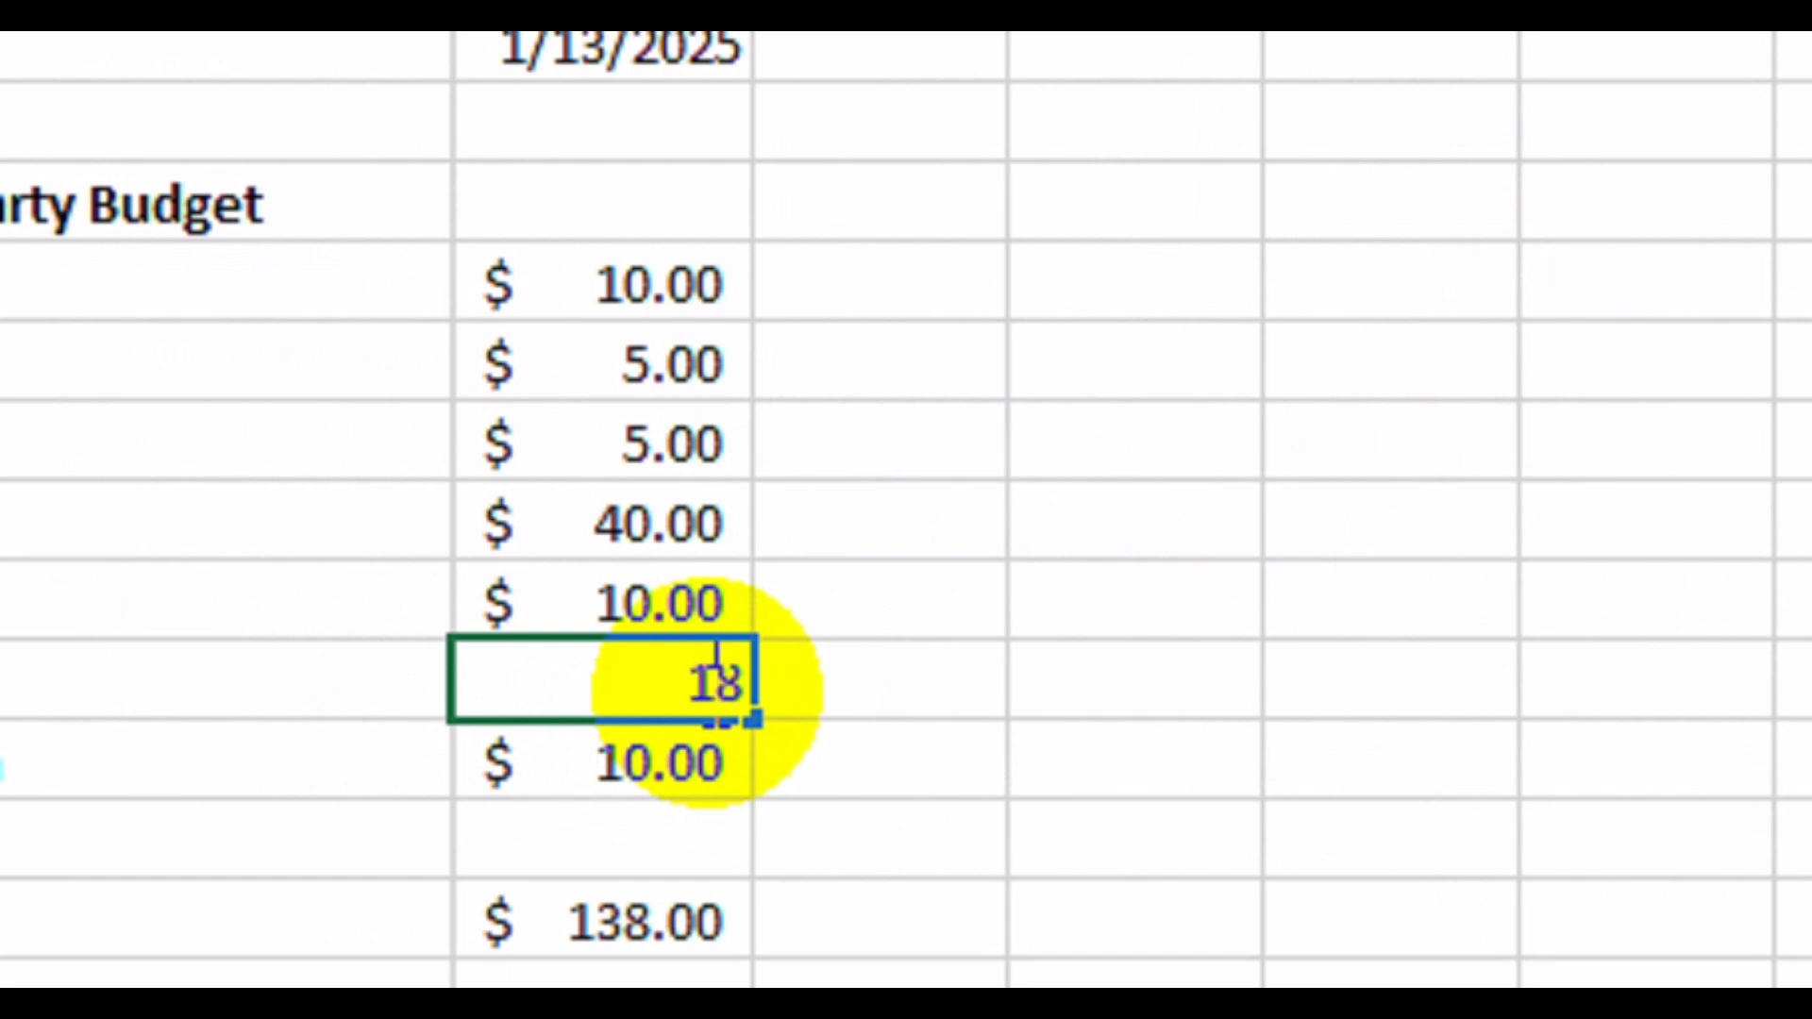
pyautogui.write('18')
pyautogui.press('Return')
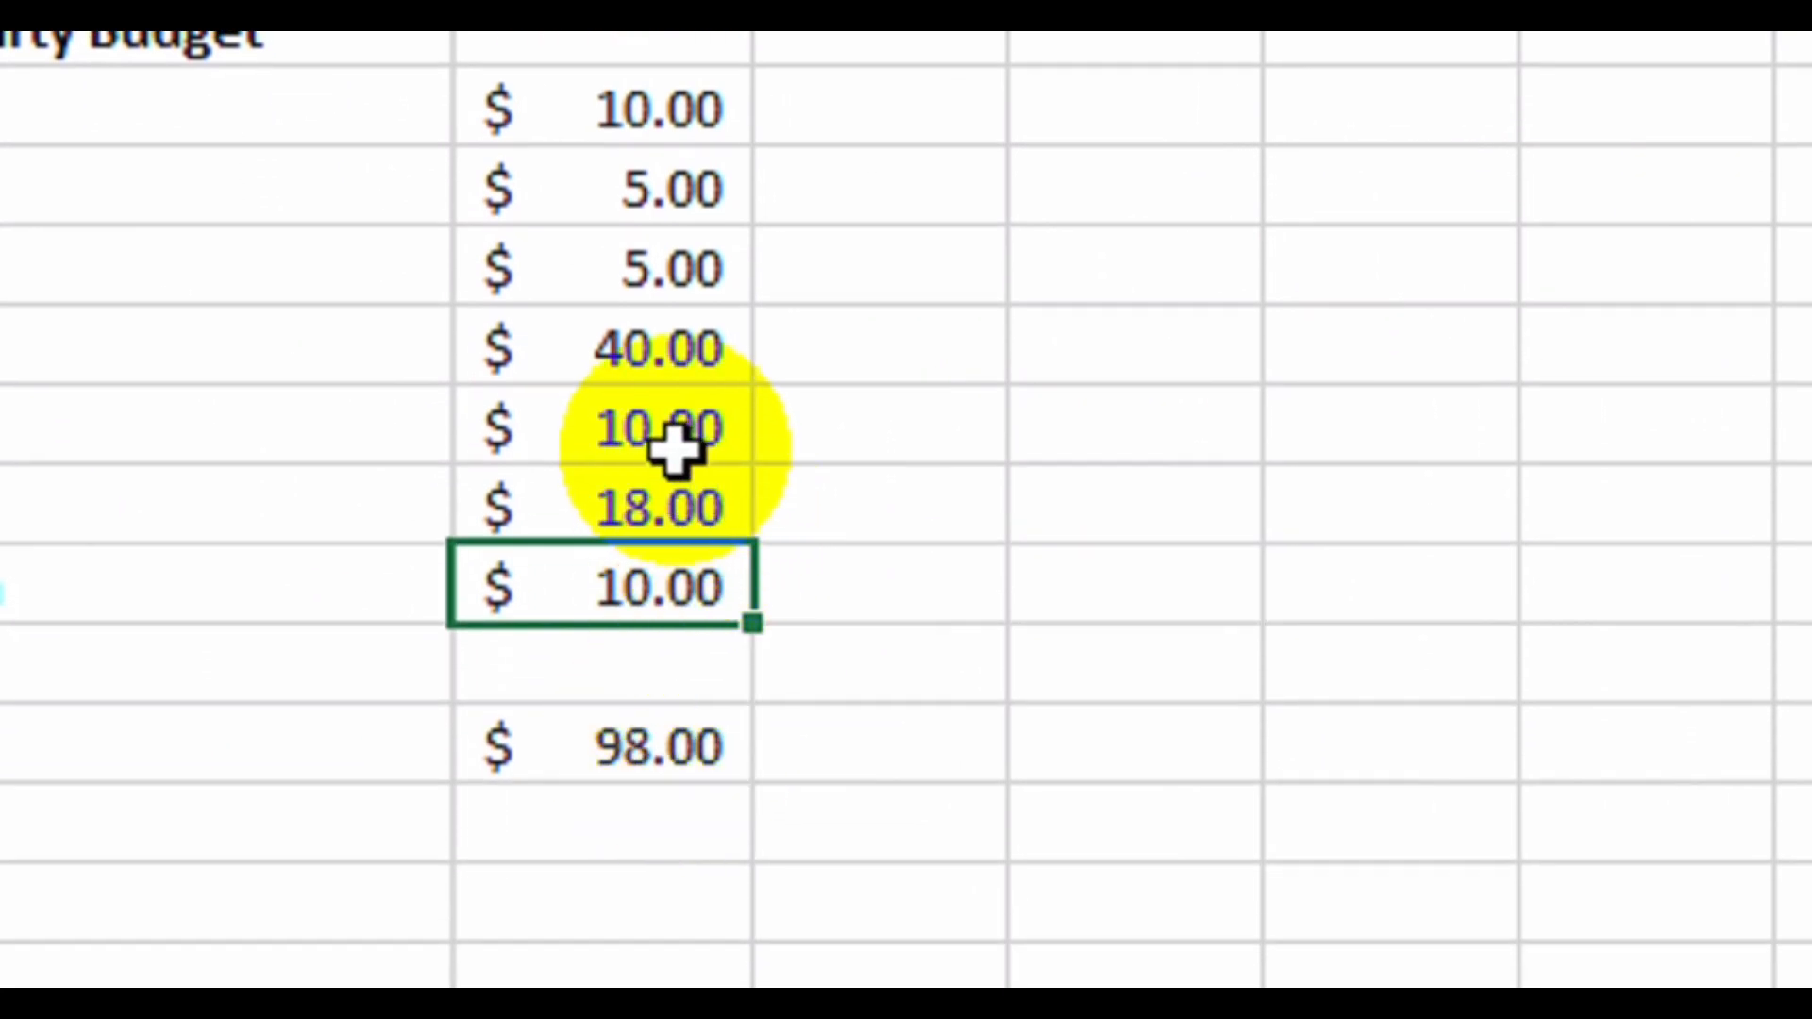
# Test the drinks amount with 55, decline the over-budget entry, and re-enter 40.
pyautogui.click(668, 349)
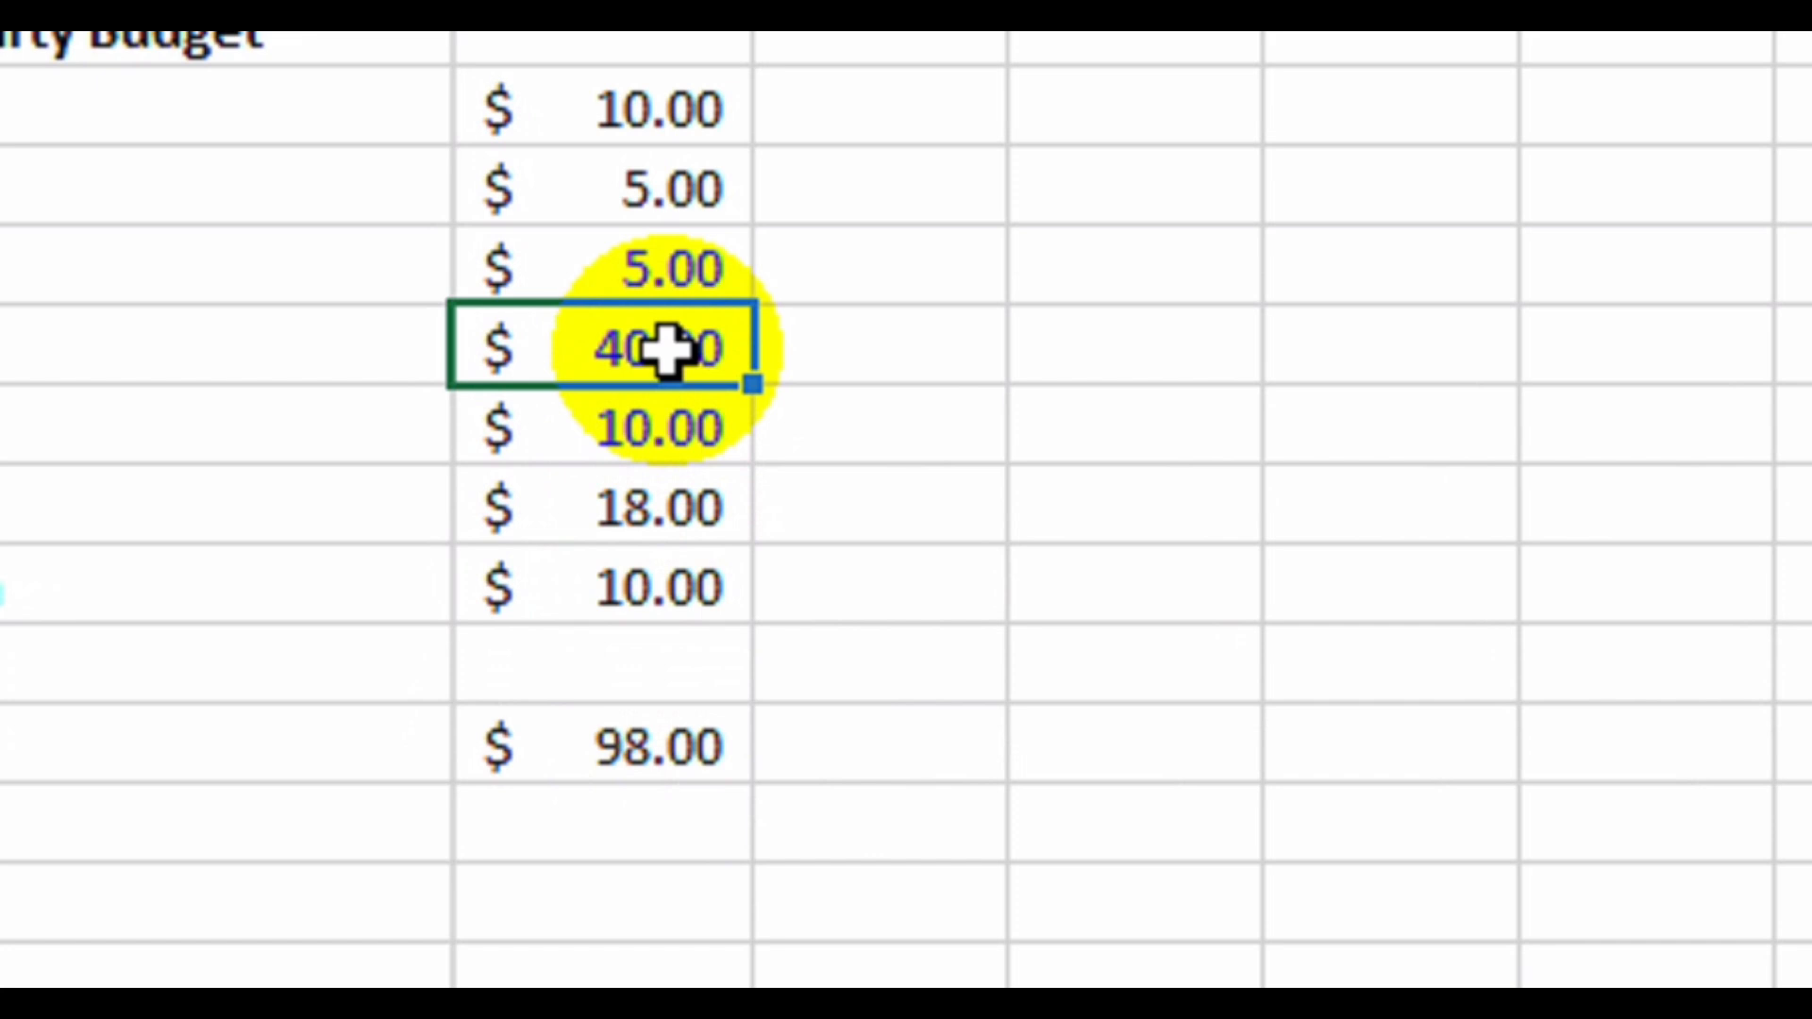
pyautogui.write('55')
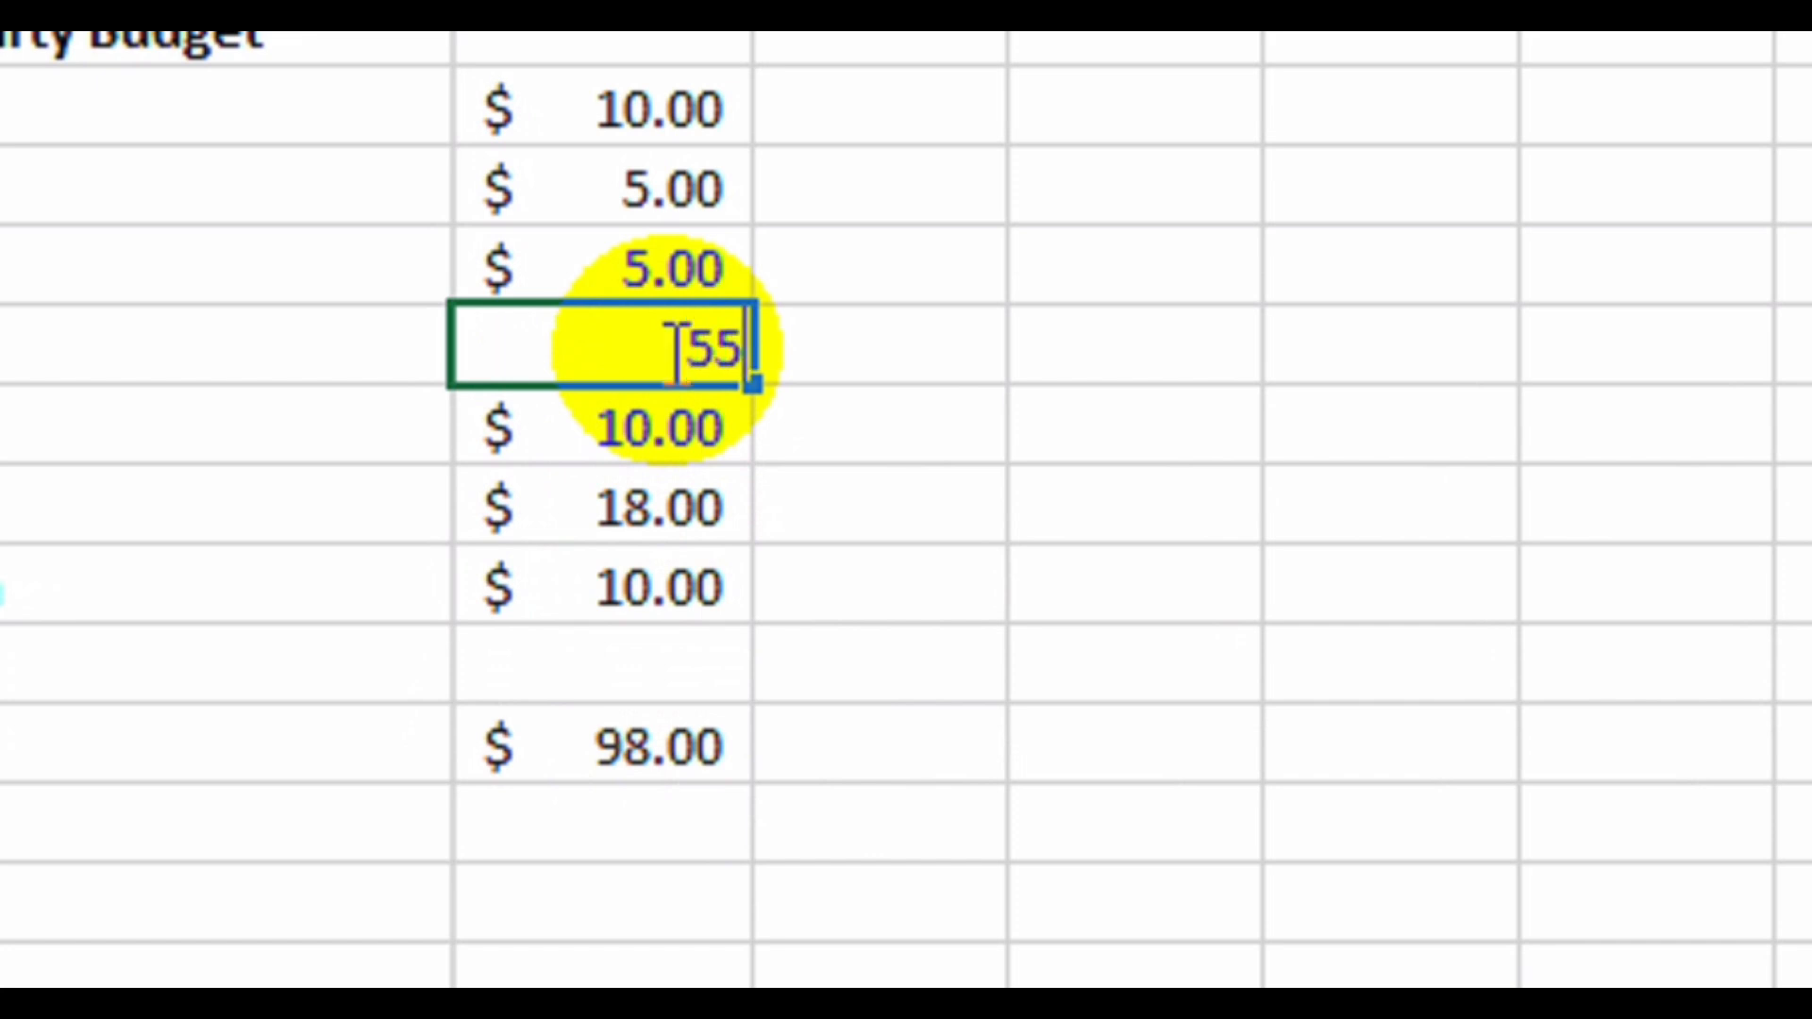
pyautogui.press('Return')
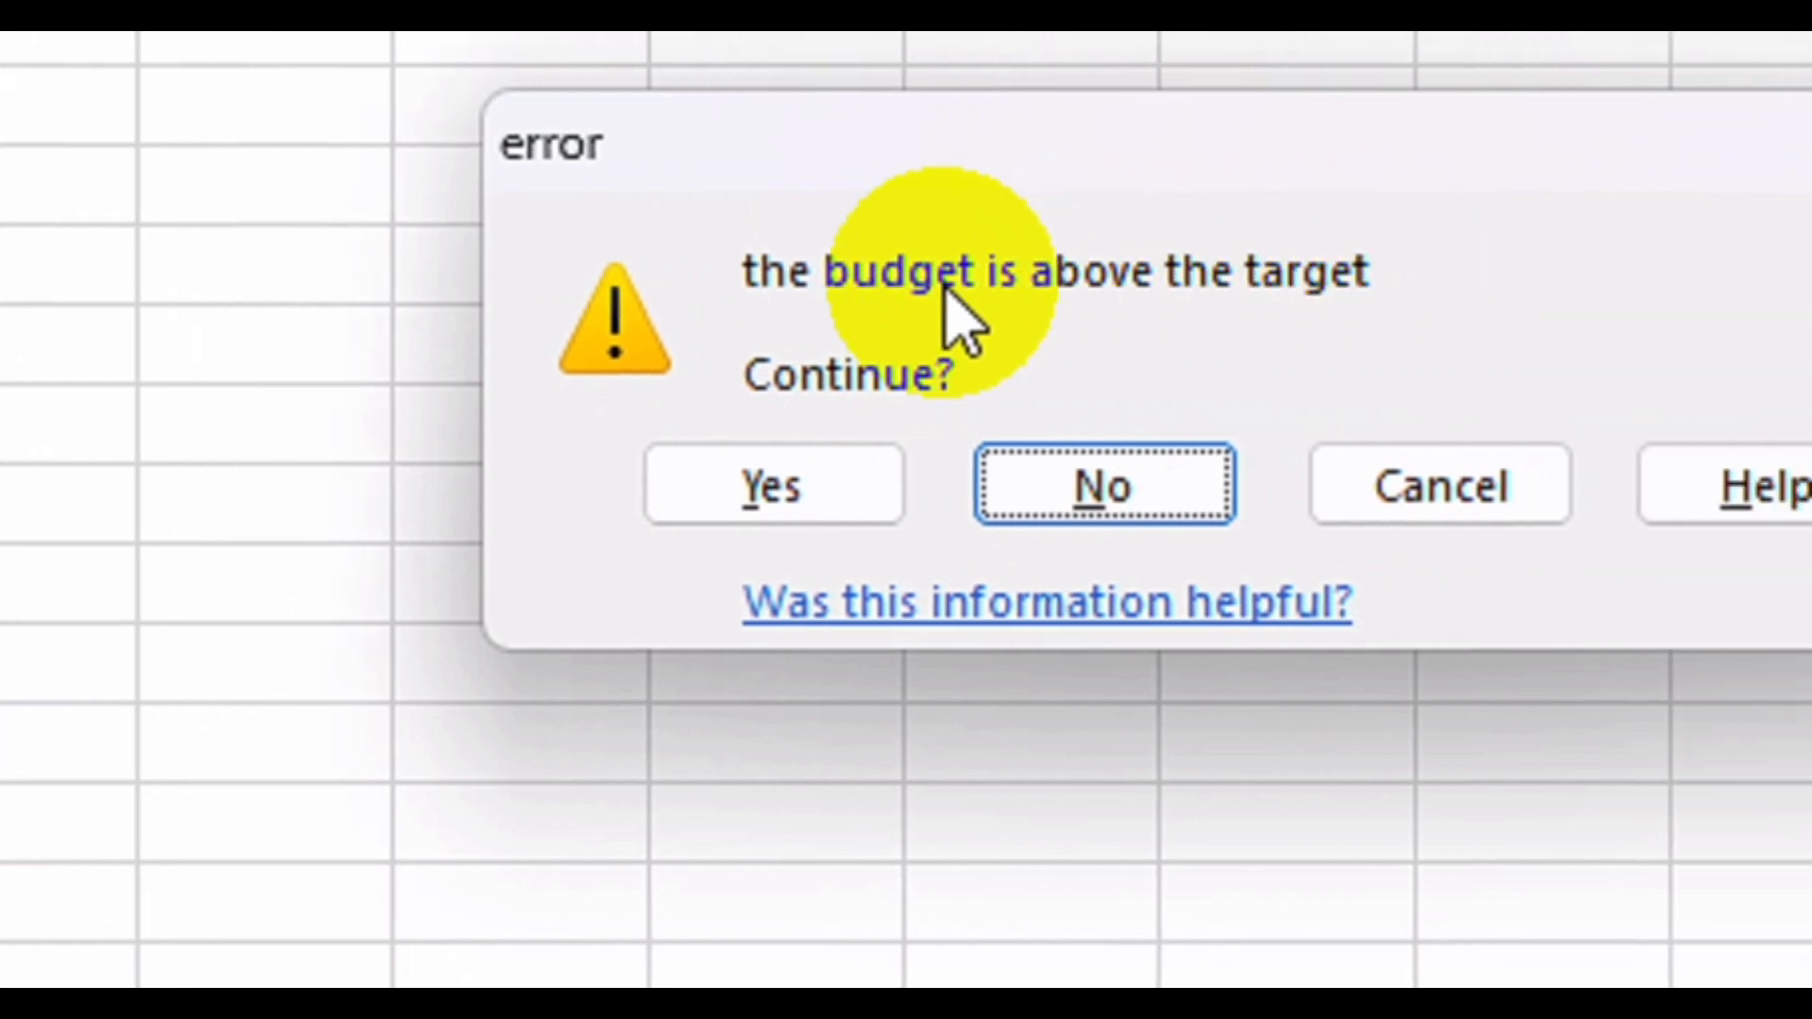
pyautogui.click(897, 486)
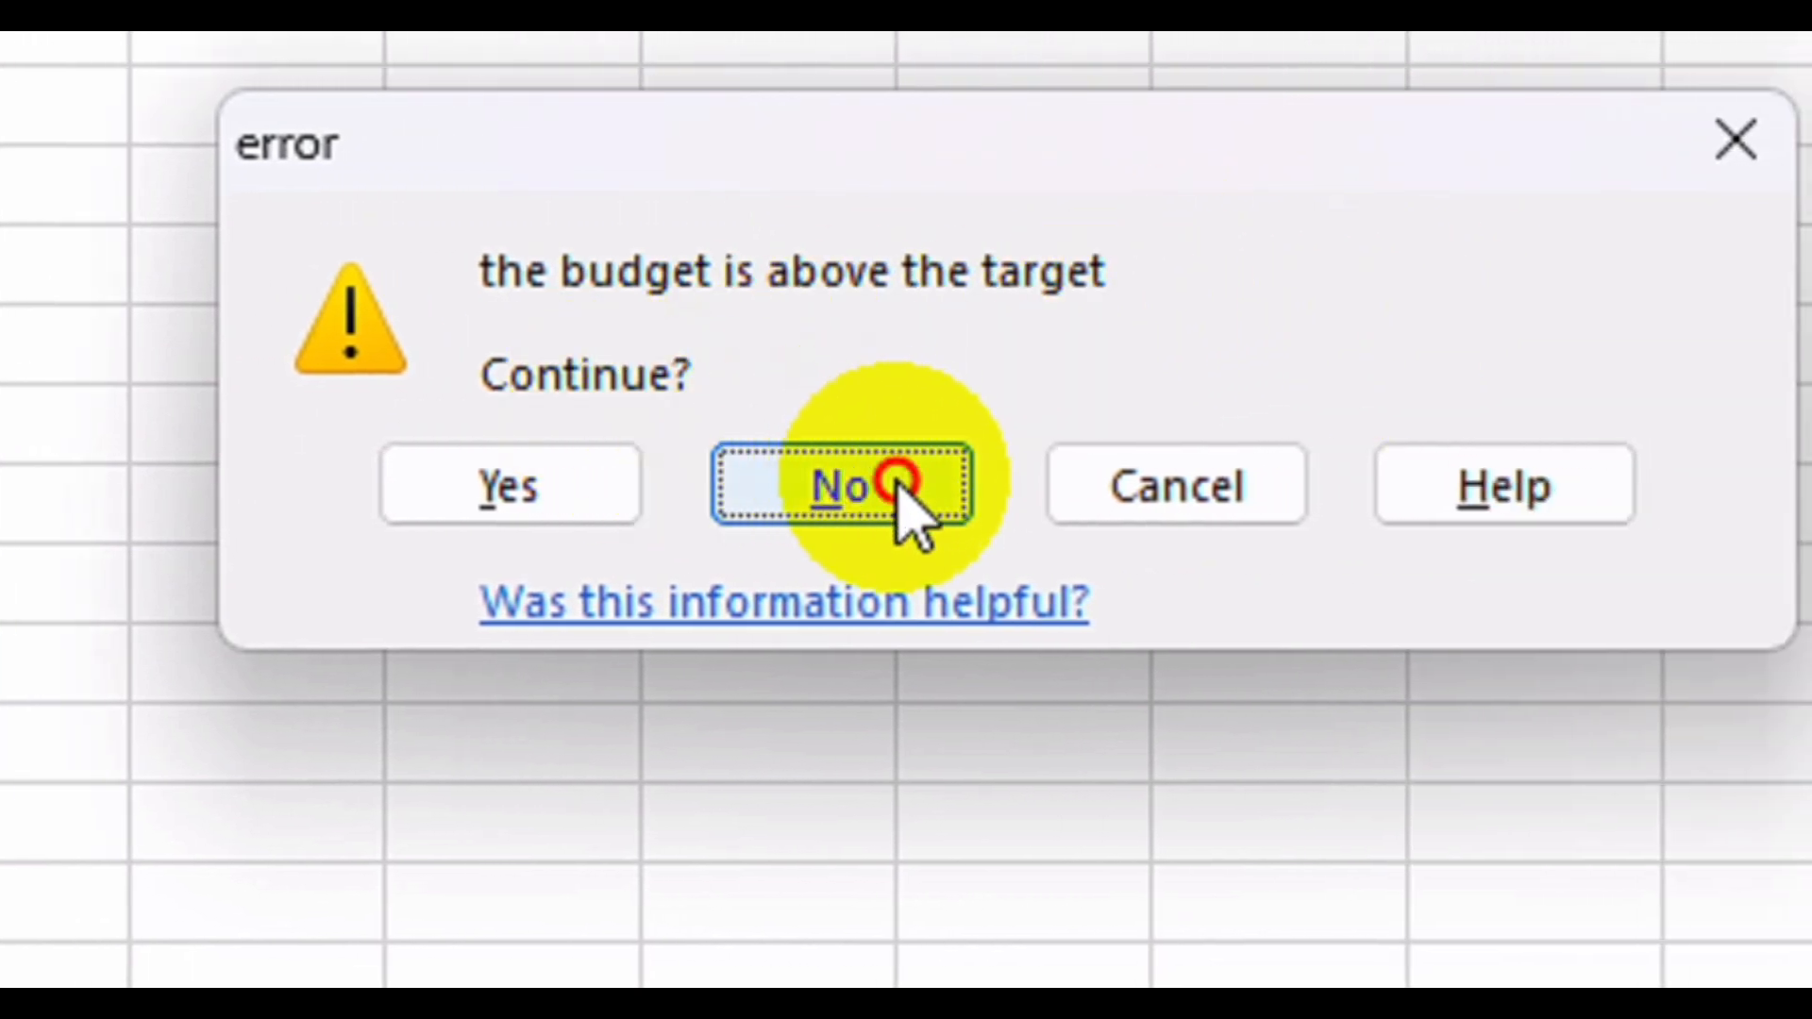
pyautogui.press('BackSpace')
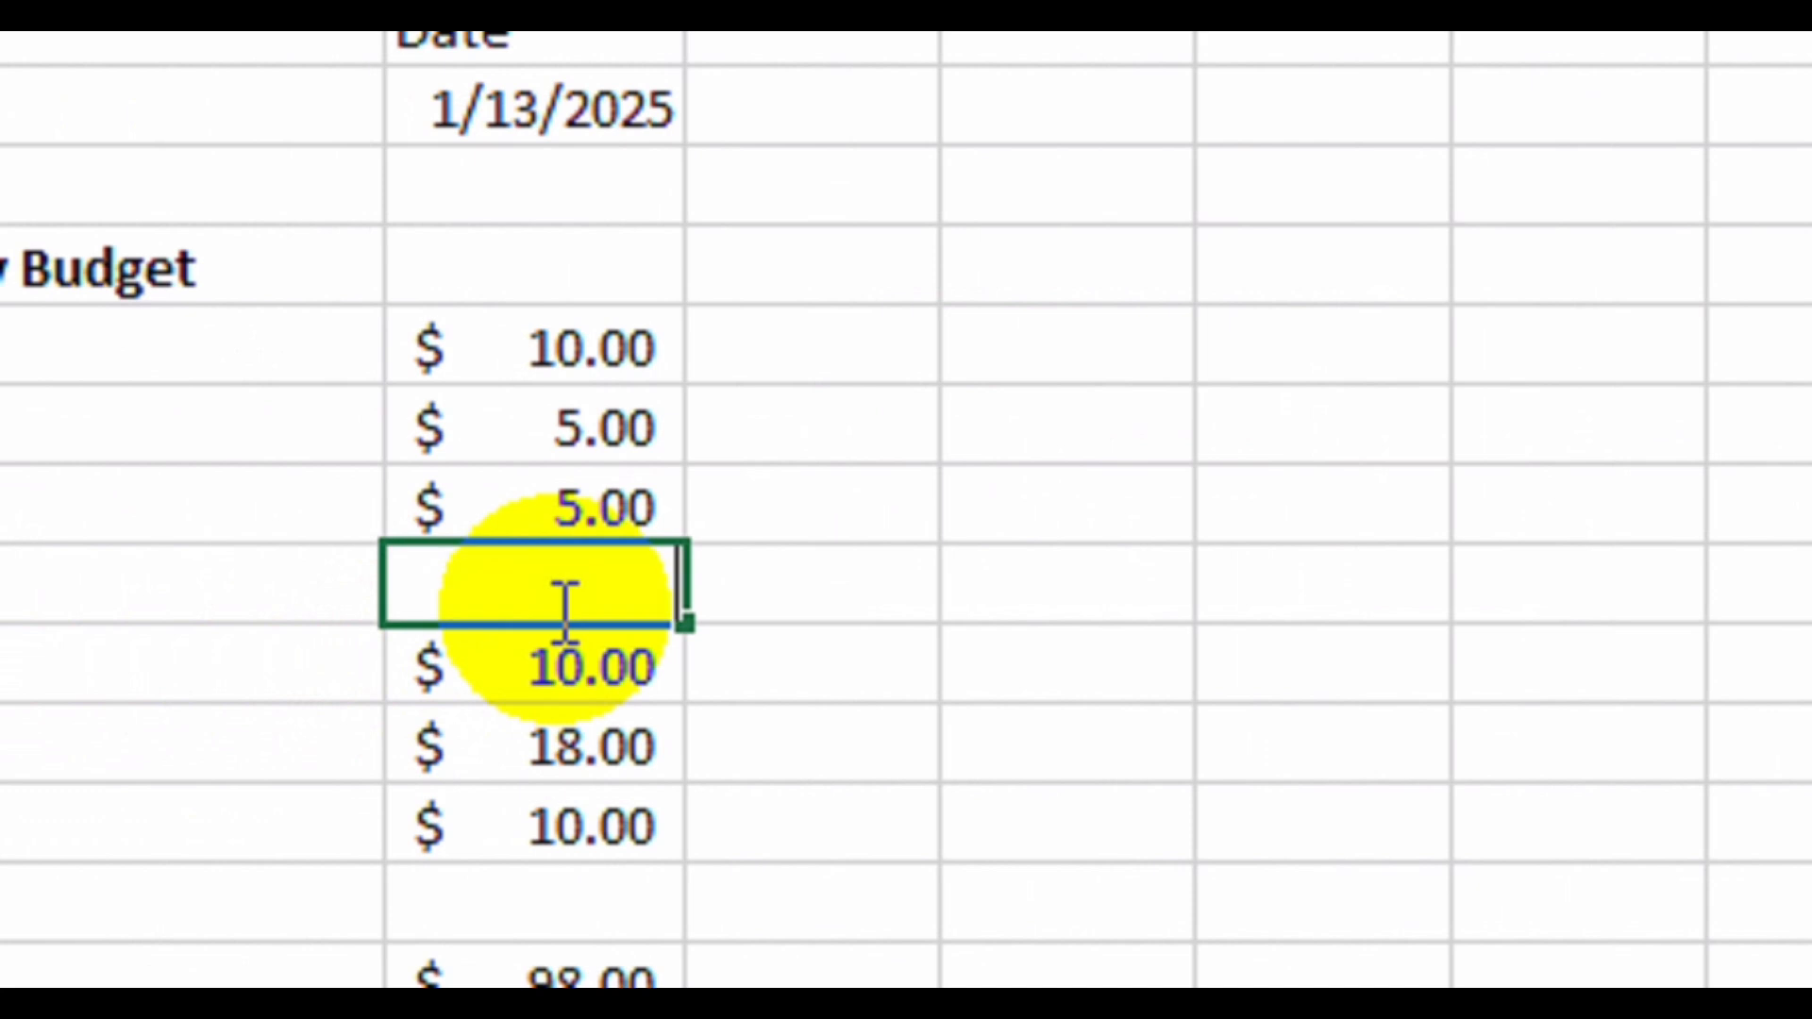
pyautogui.write('40')
pyautogui.press('Return')
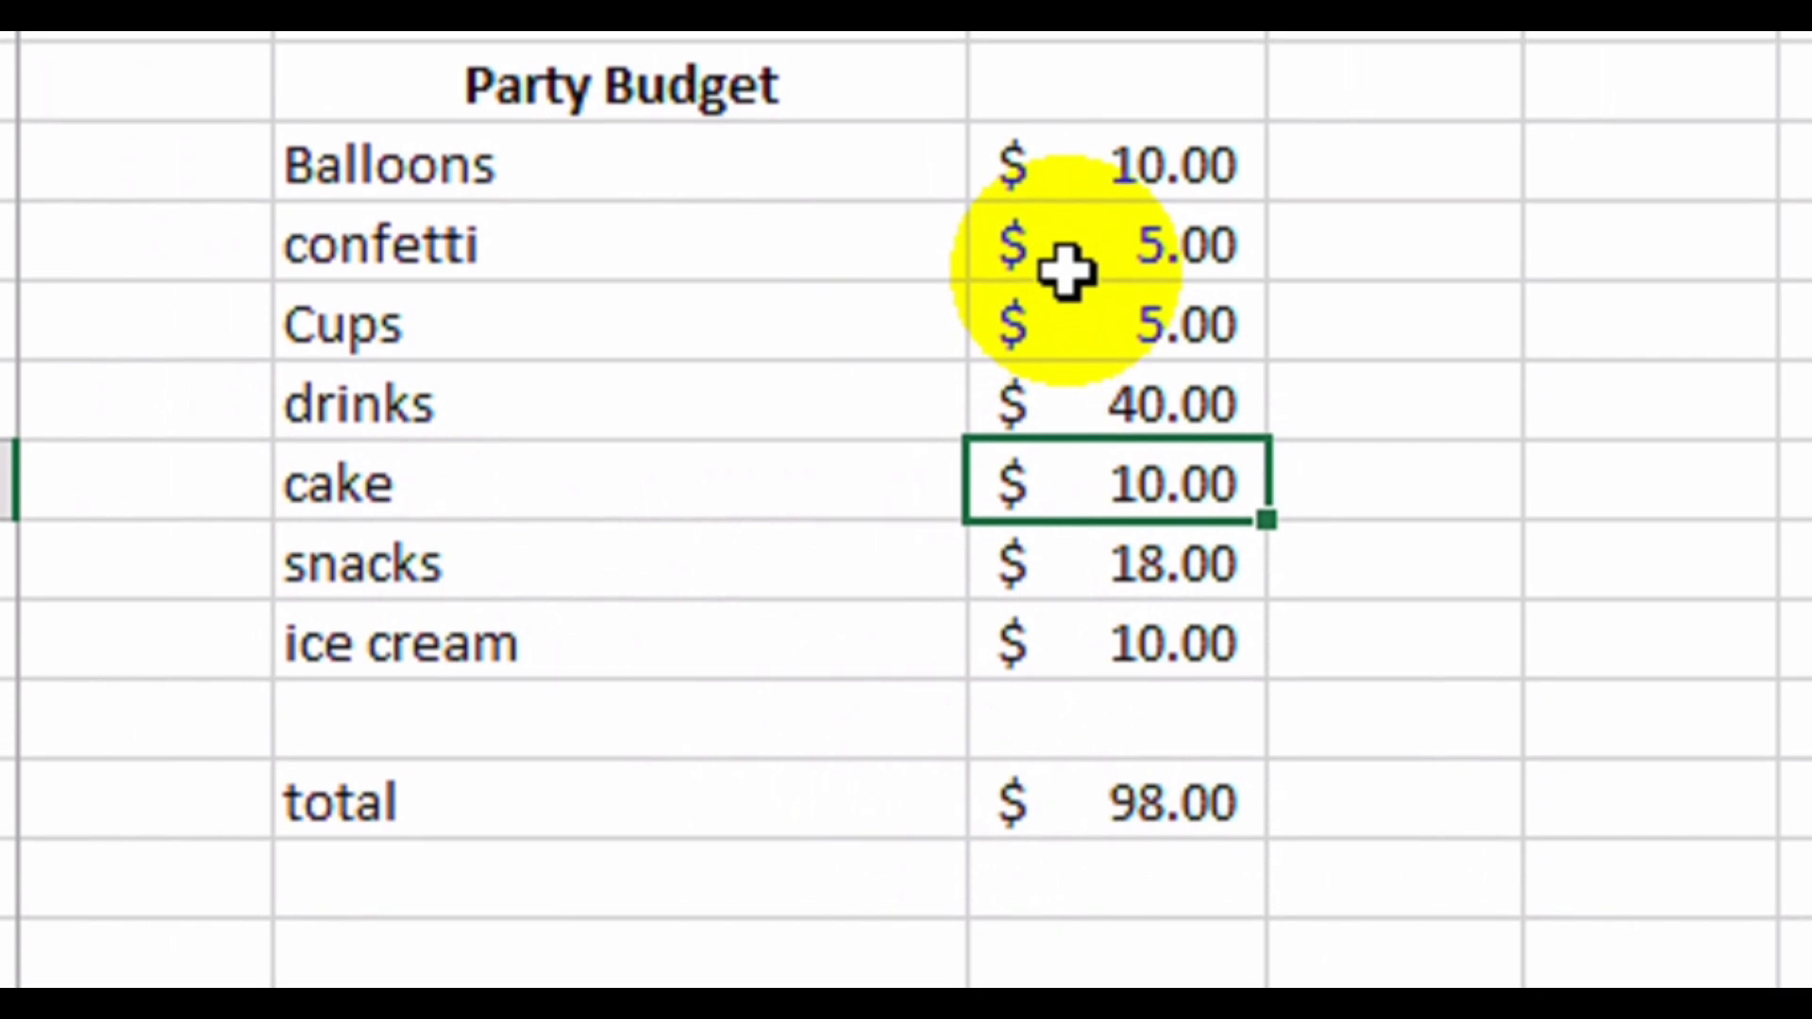
# Enter the heading "Invoice No" in cell E6.
pyautogui.click(1356, 287)
pyautogui.click(1100, 304)
pyautogui.write('Invoice No')
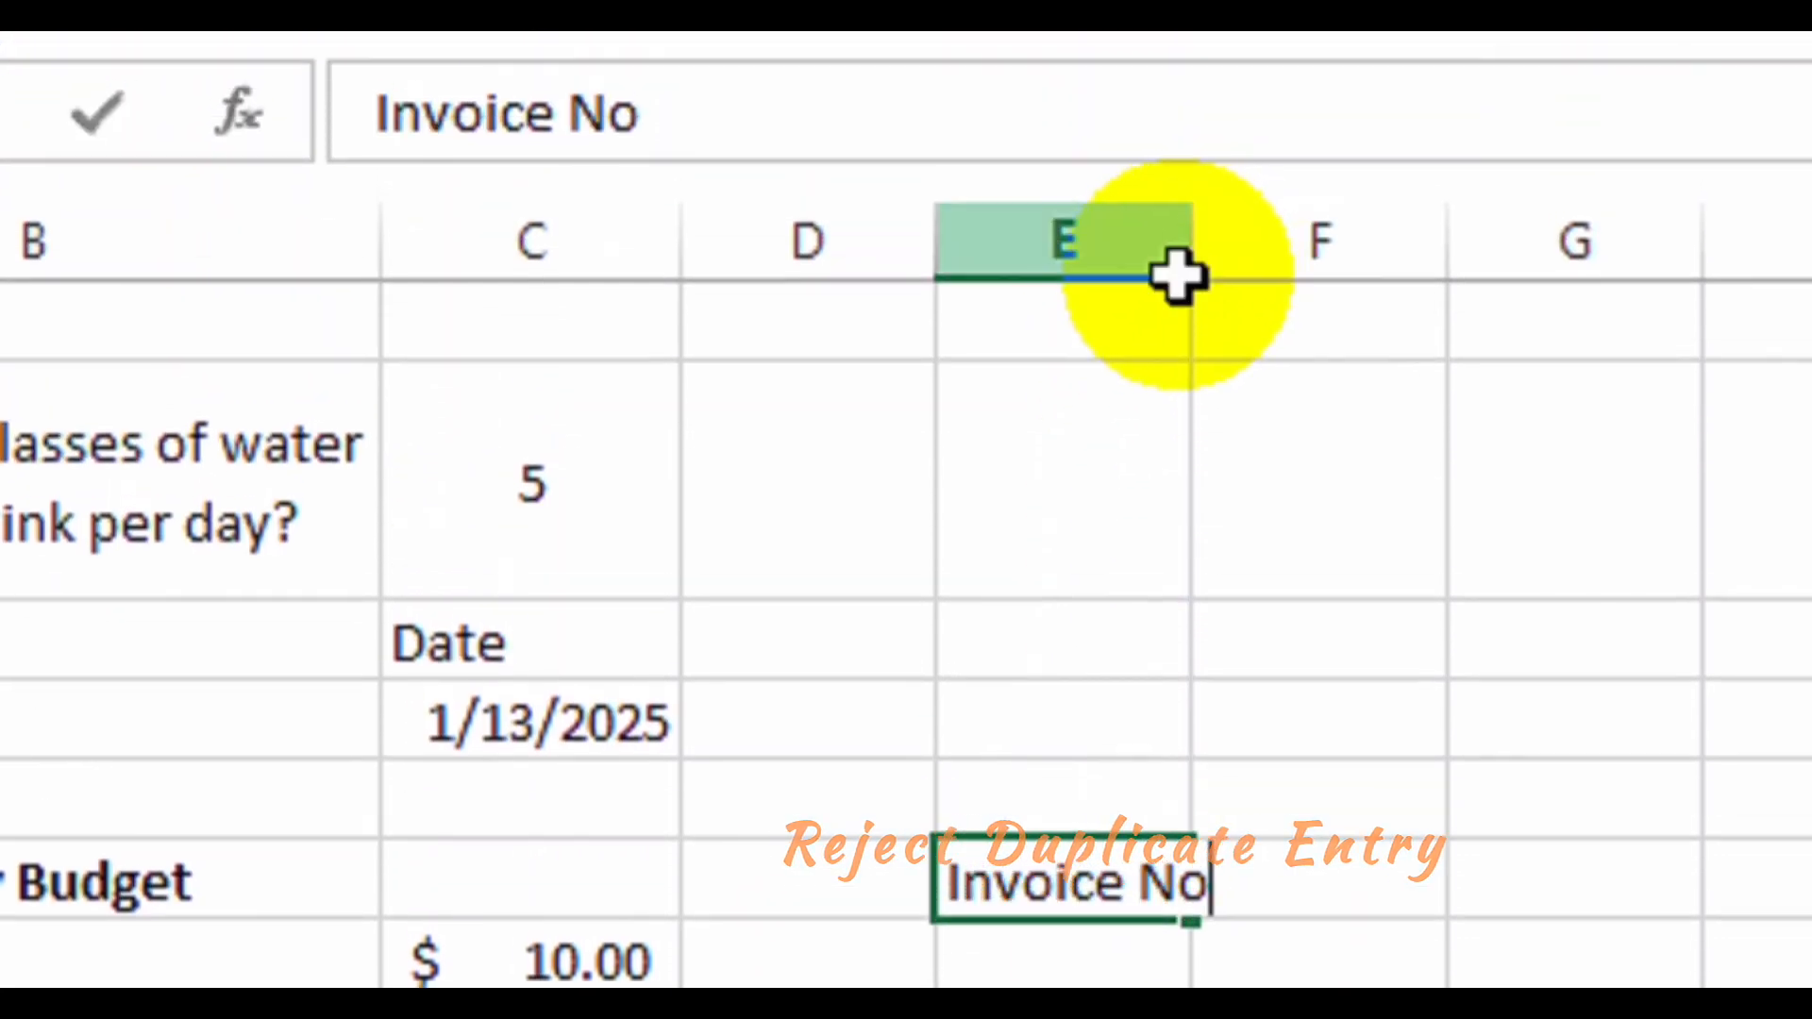
pyautogui.click(1095, 346)
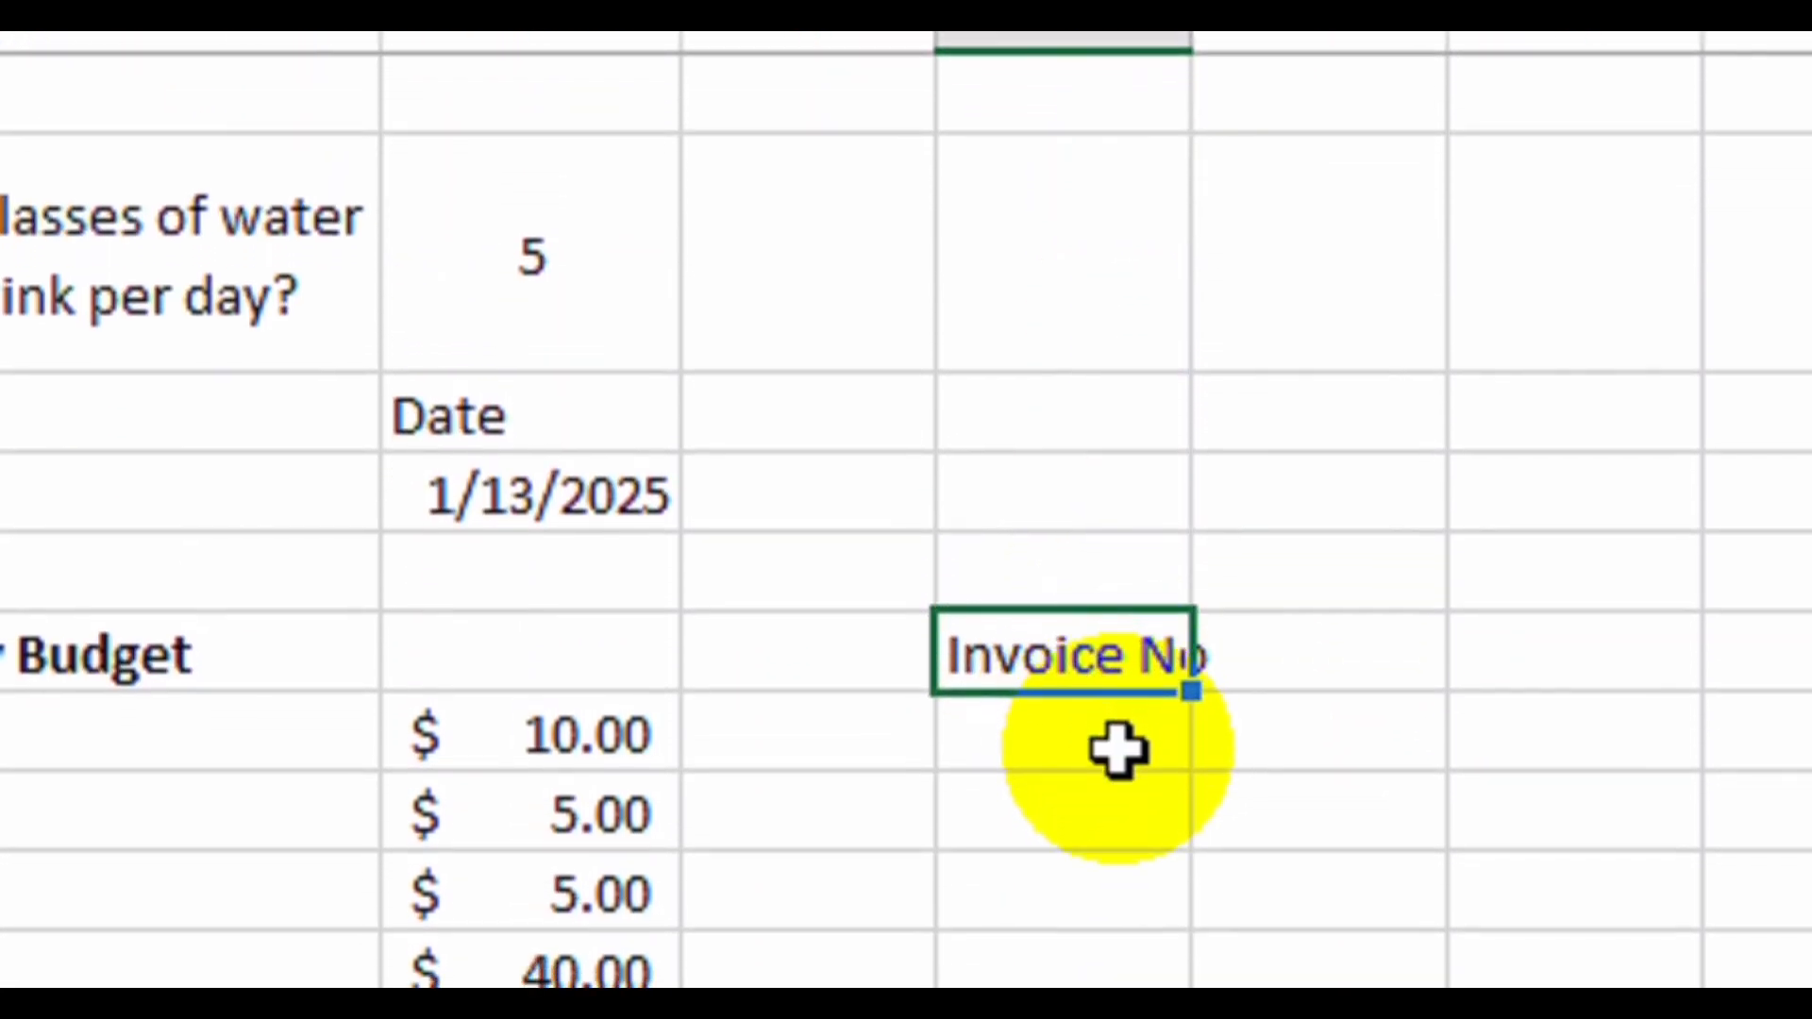
# Fill E7:E12 with the invoice numbers 1001, 1003, 1005, 1007, 1011 and 1012.
pyautogui.click(1115, 801)
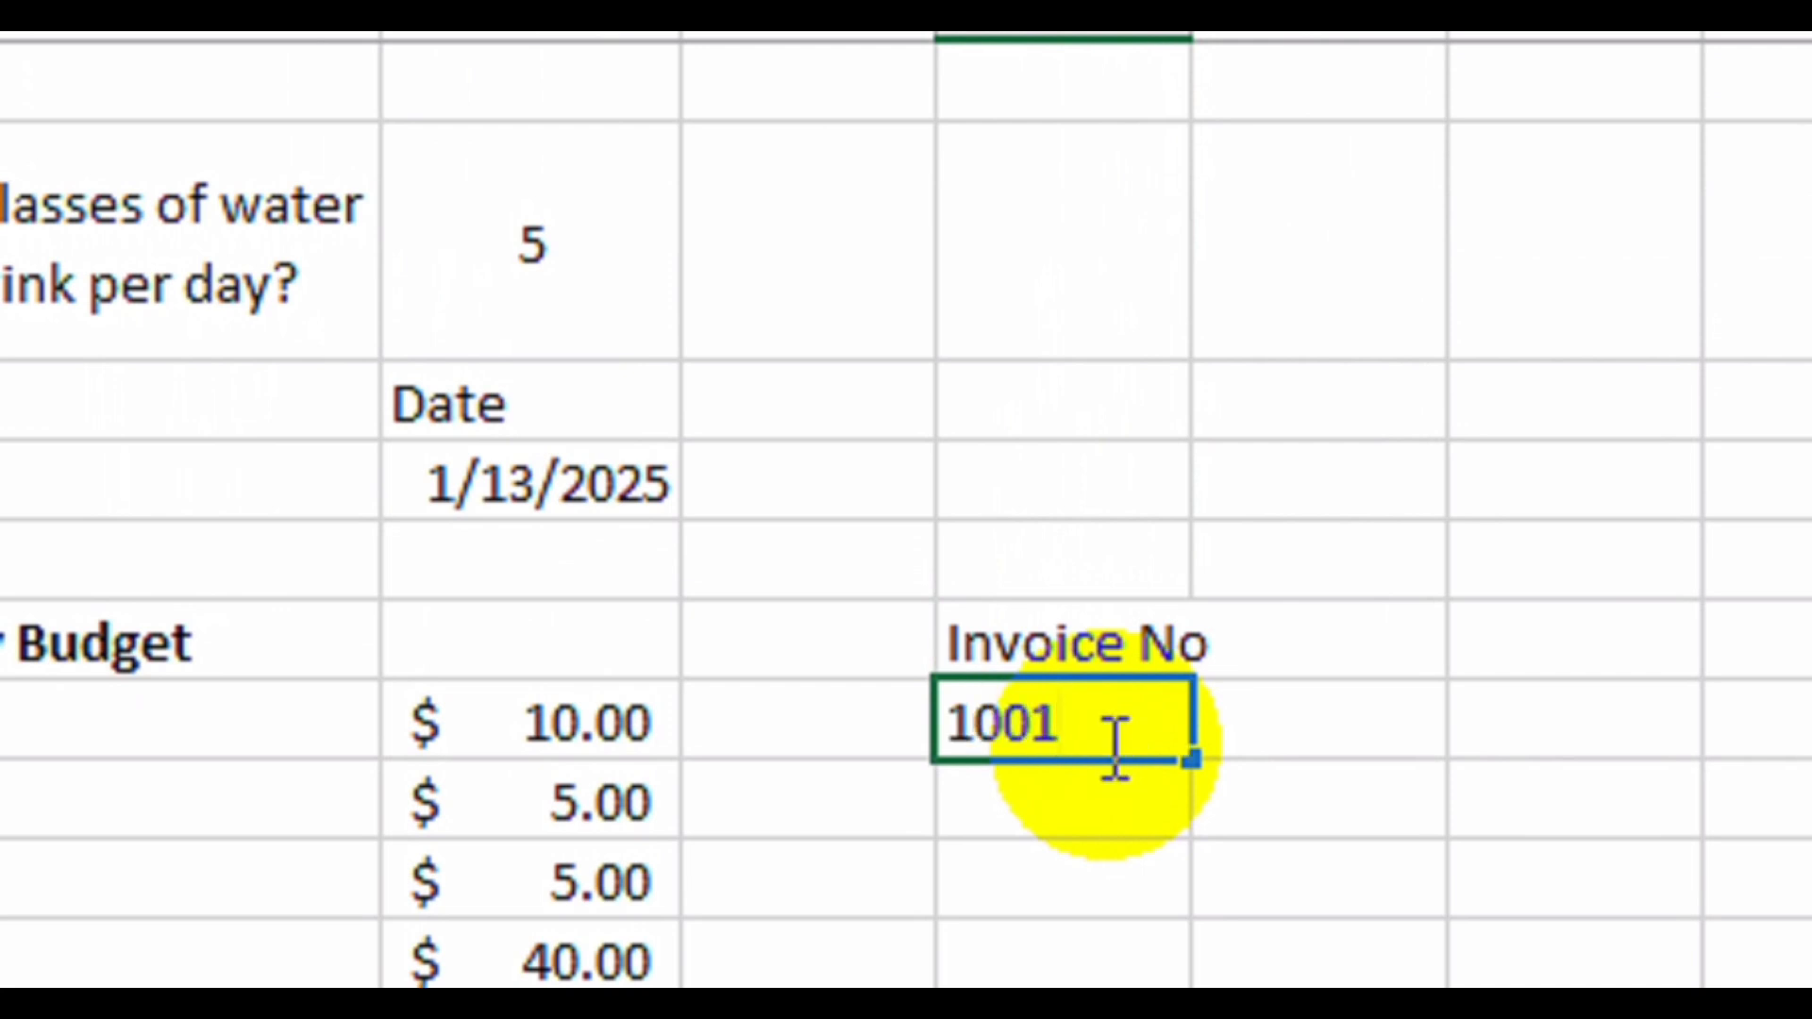
pyautogui.press('Return')
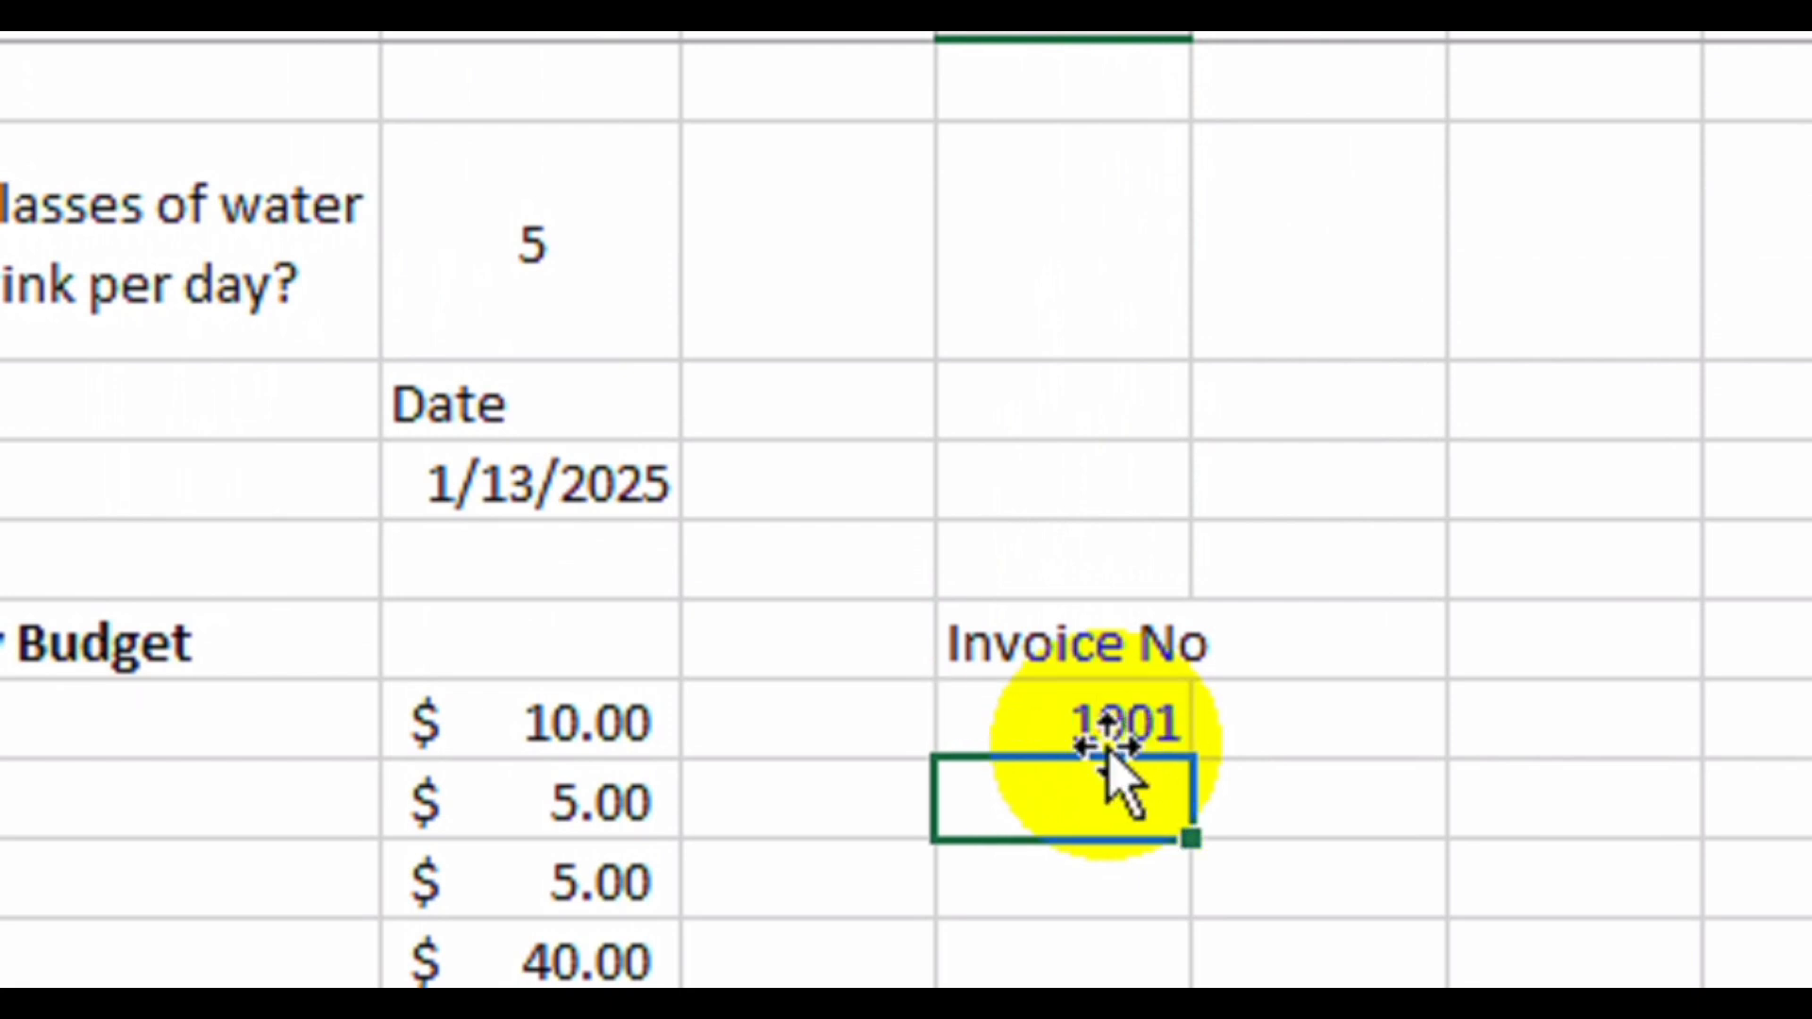
pyautogui.write('1003')
pyautogui.press('Return')
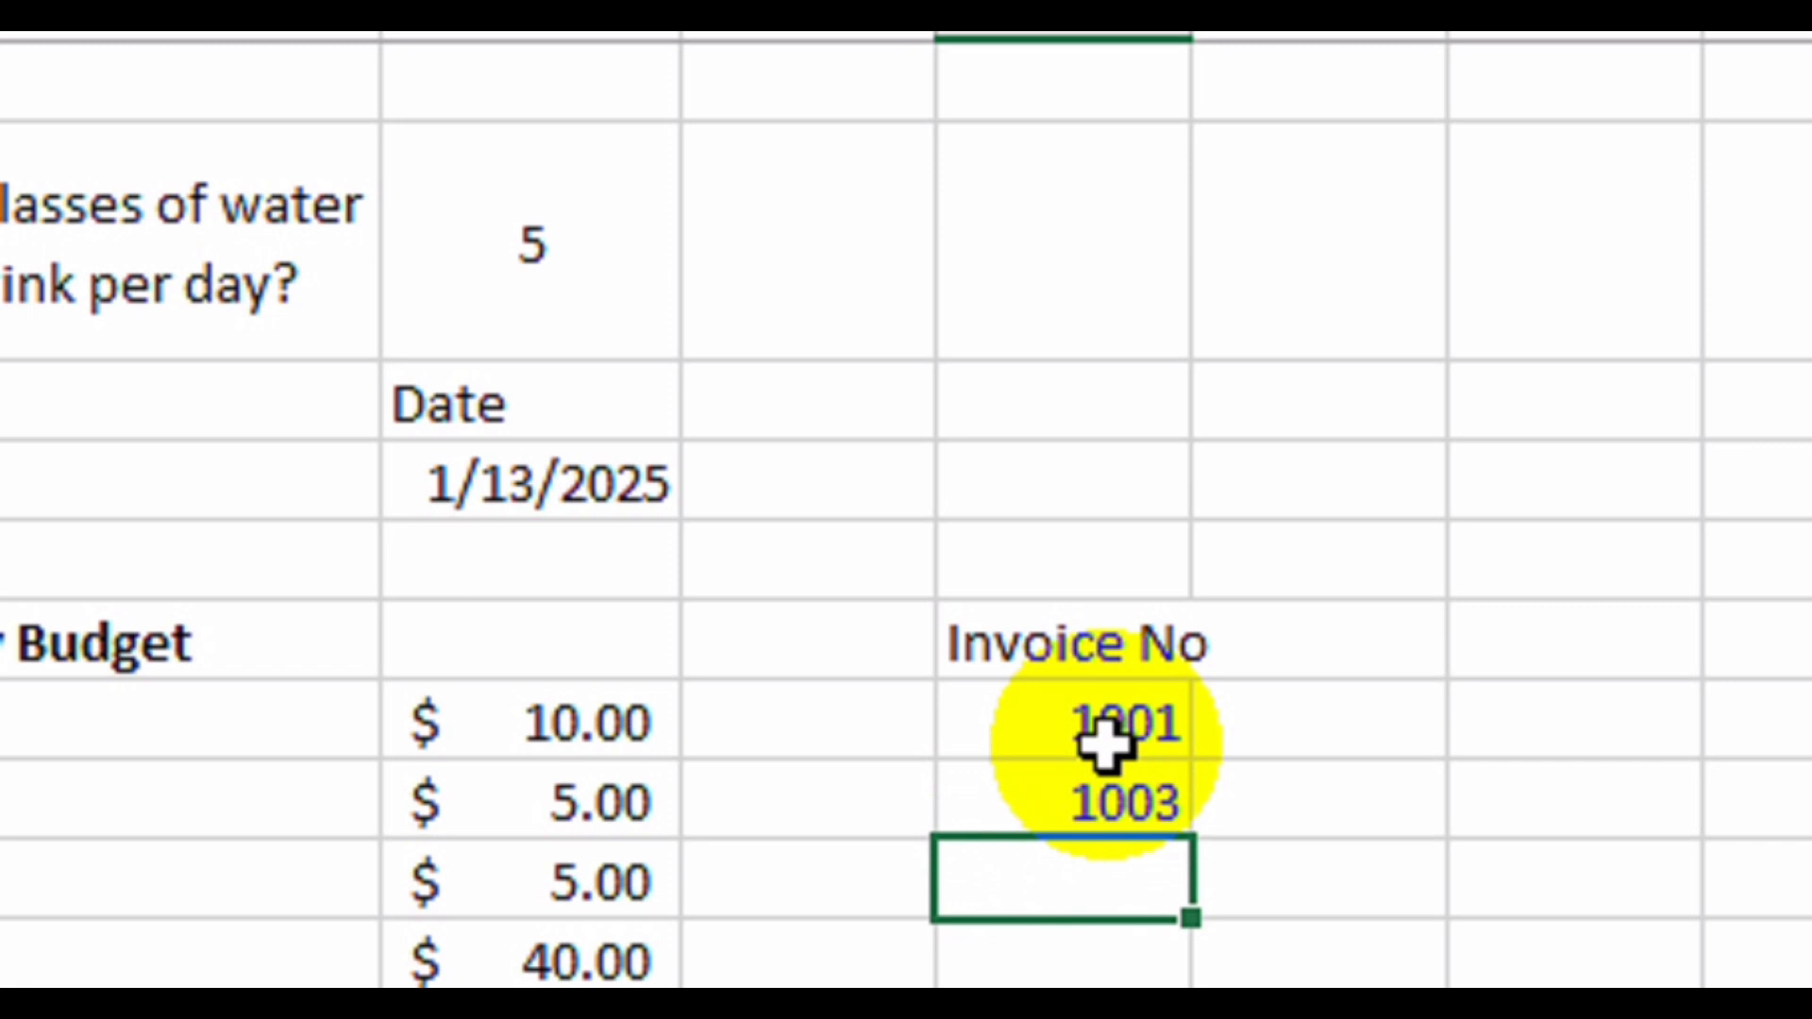
pyautogui.press('Return')
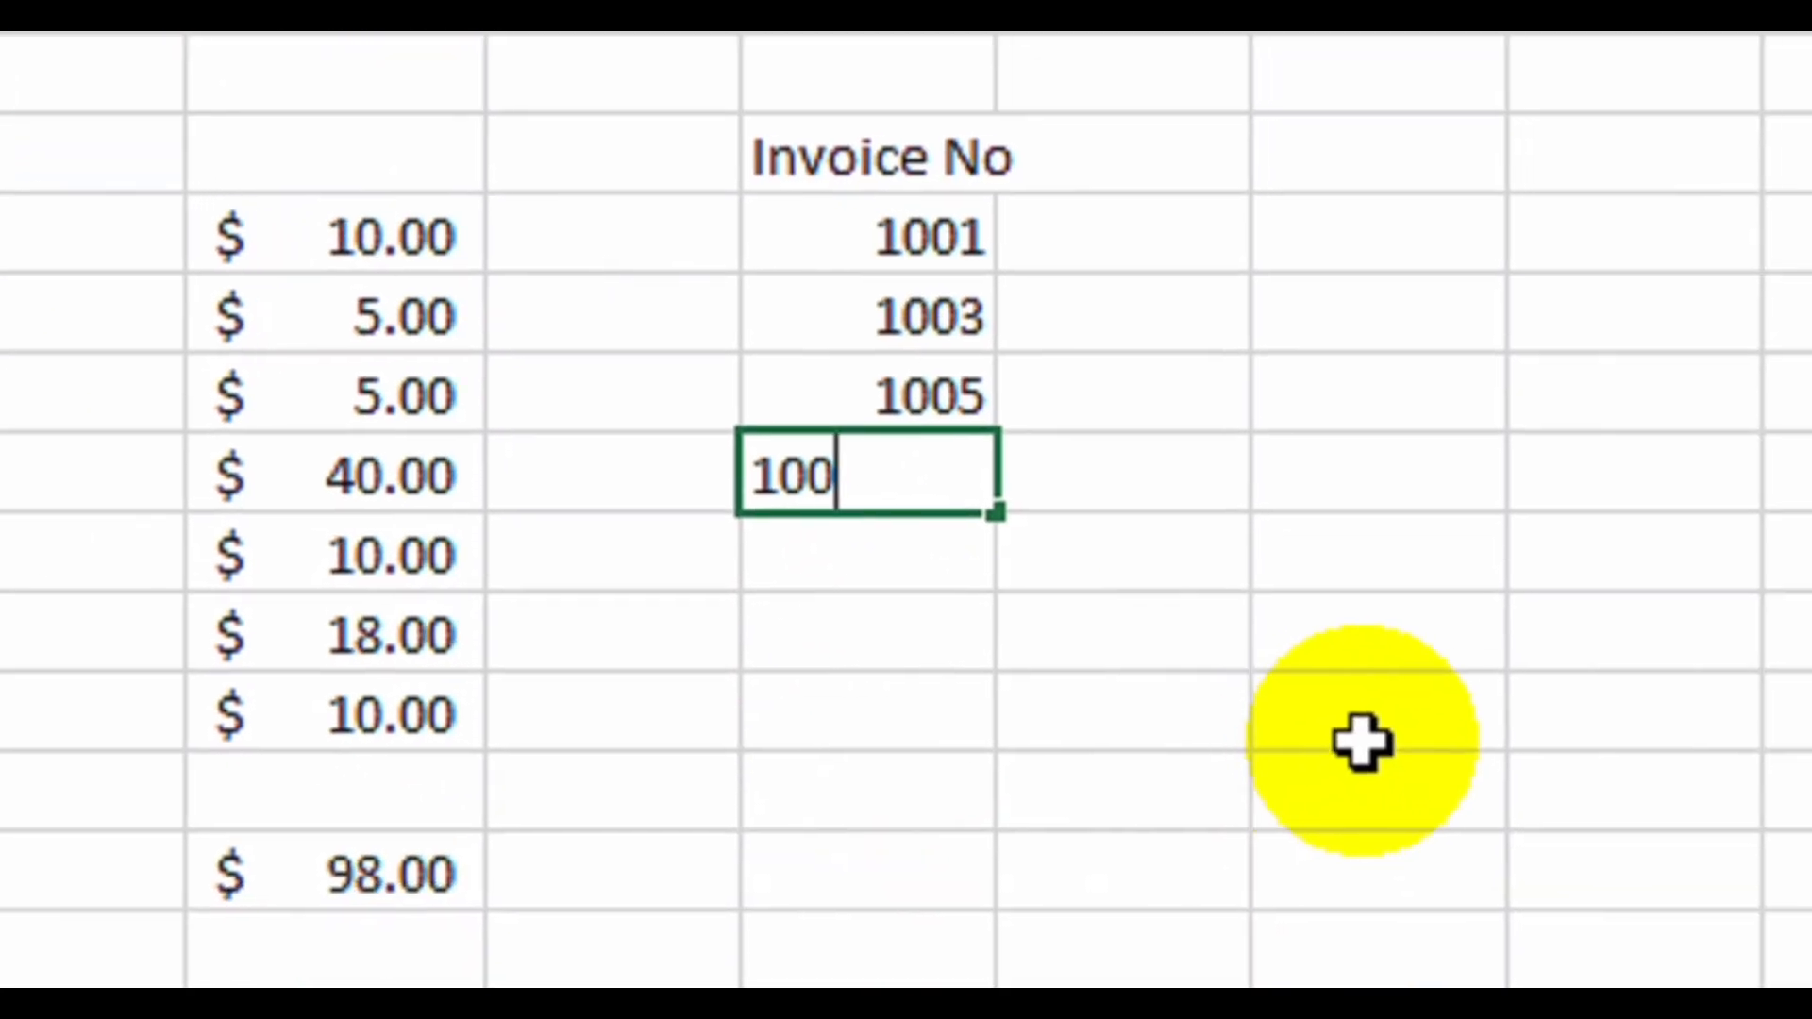
pyautogui.press('Return')
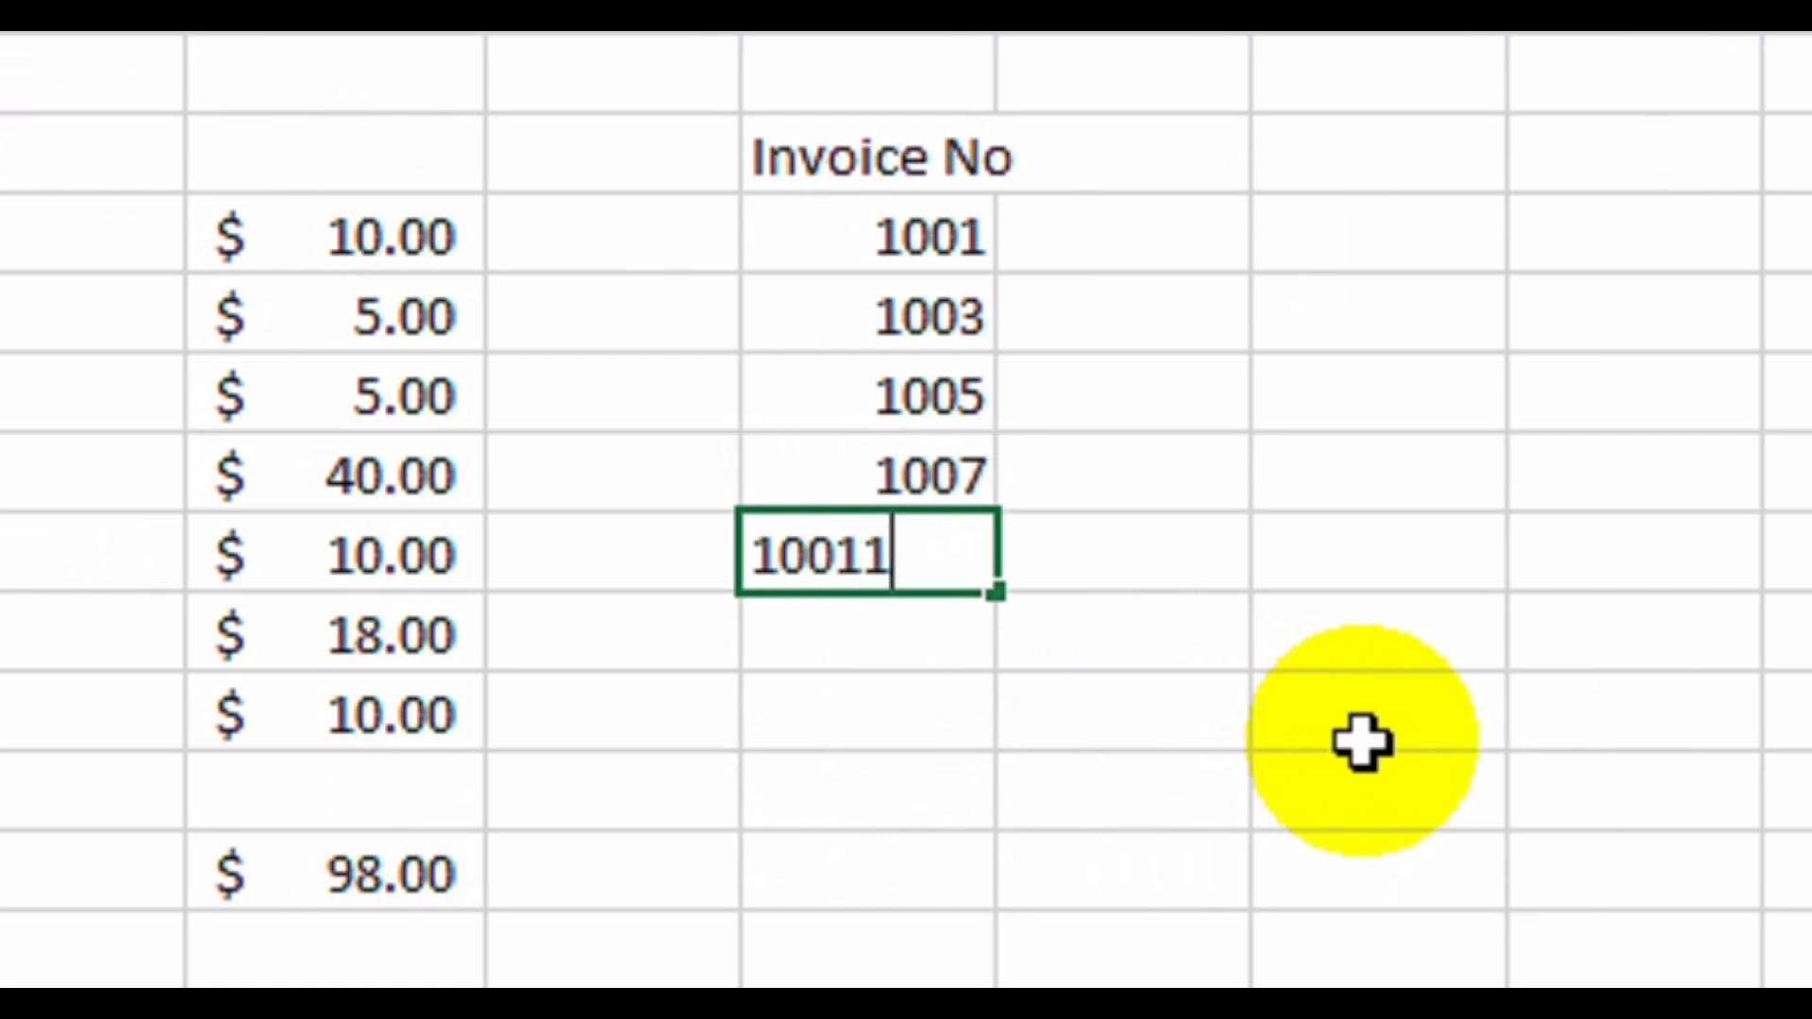
pyautogui.press('Return')
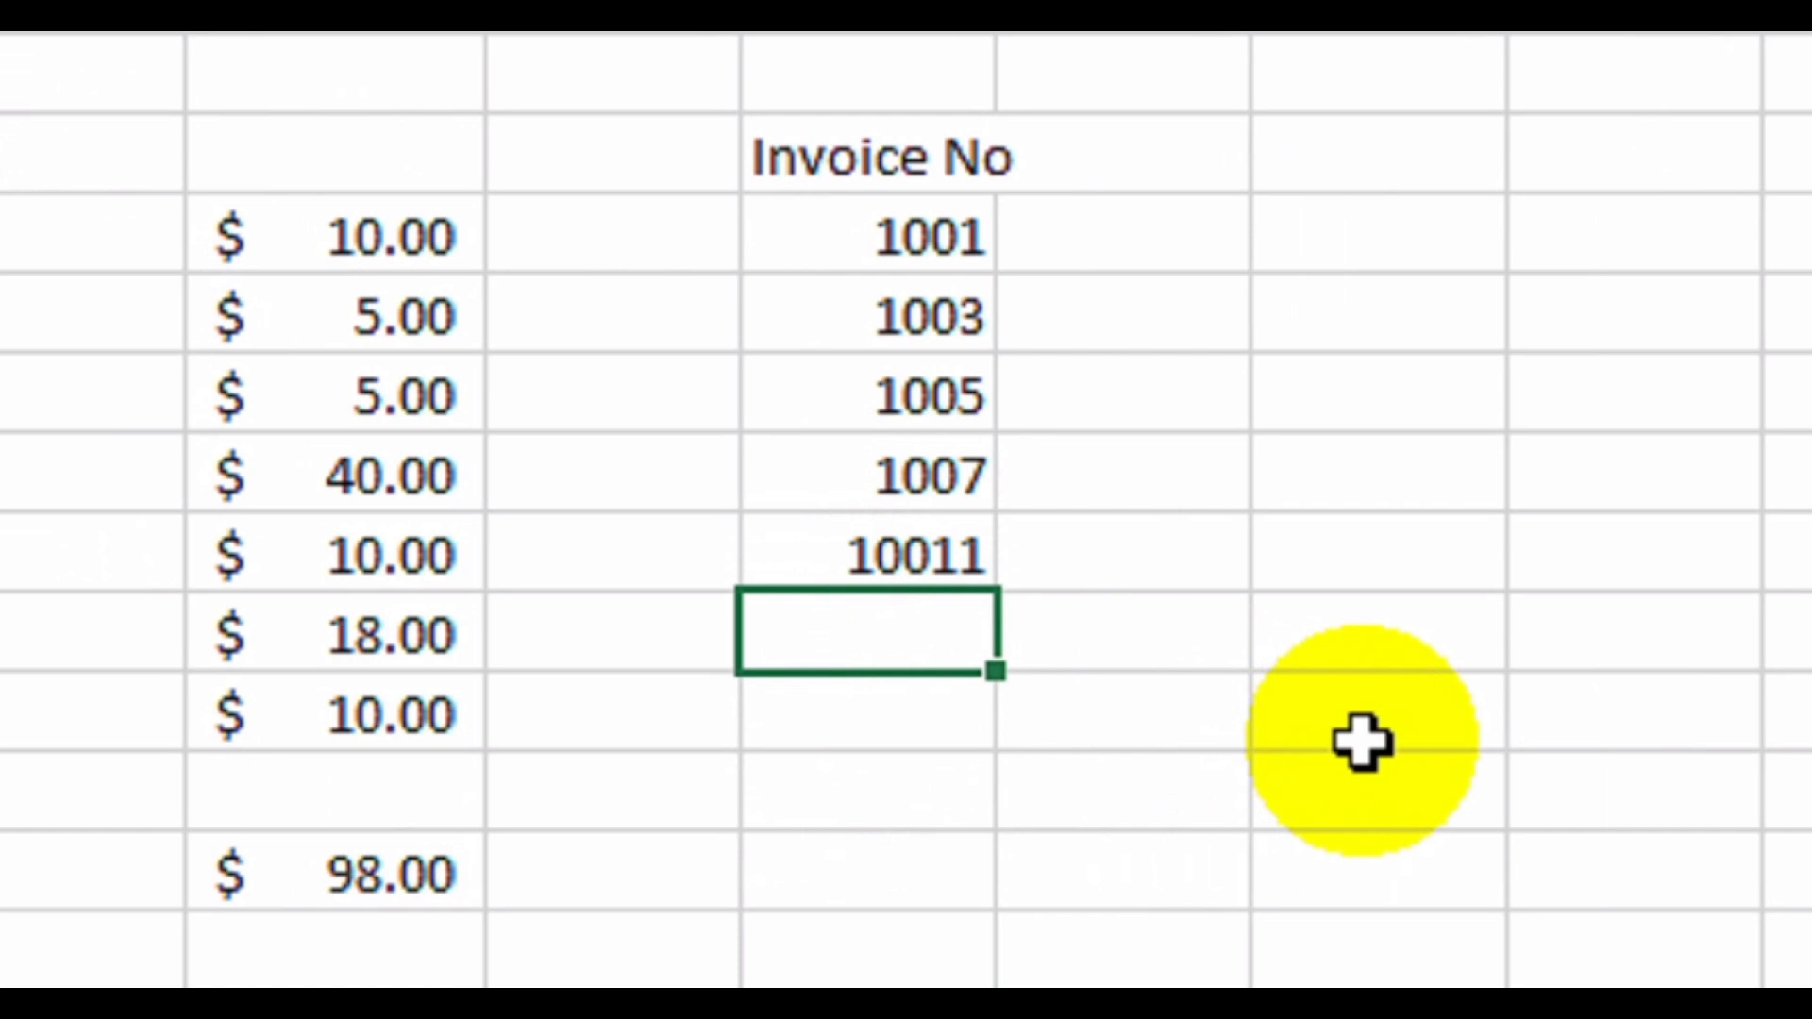
pyautogui.click(934, 557)
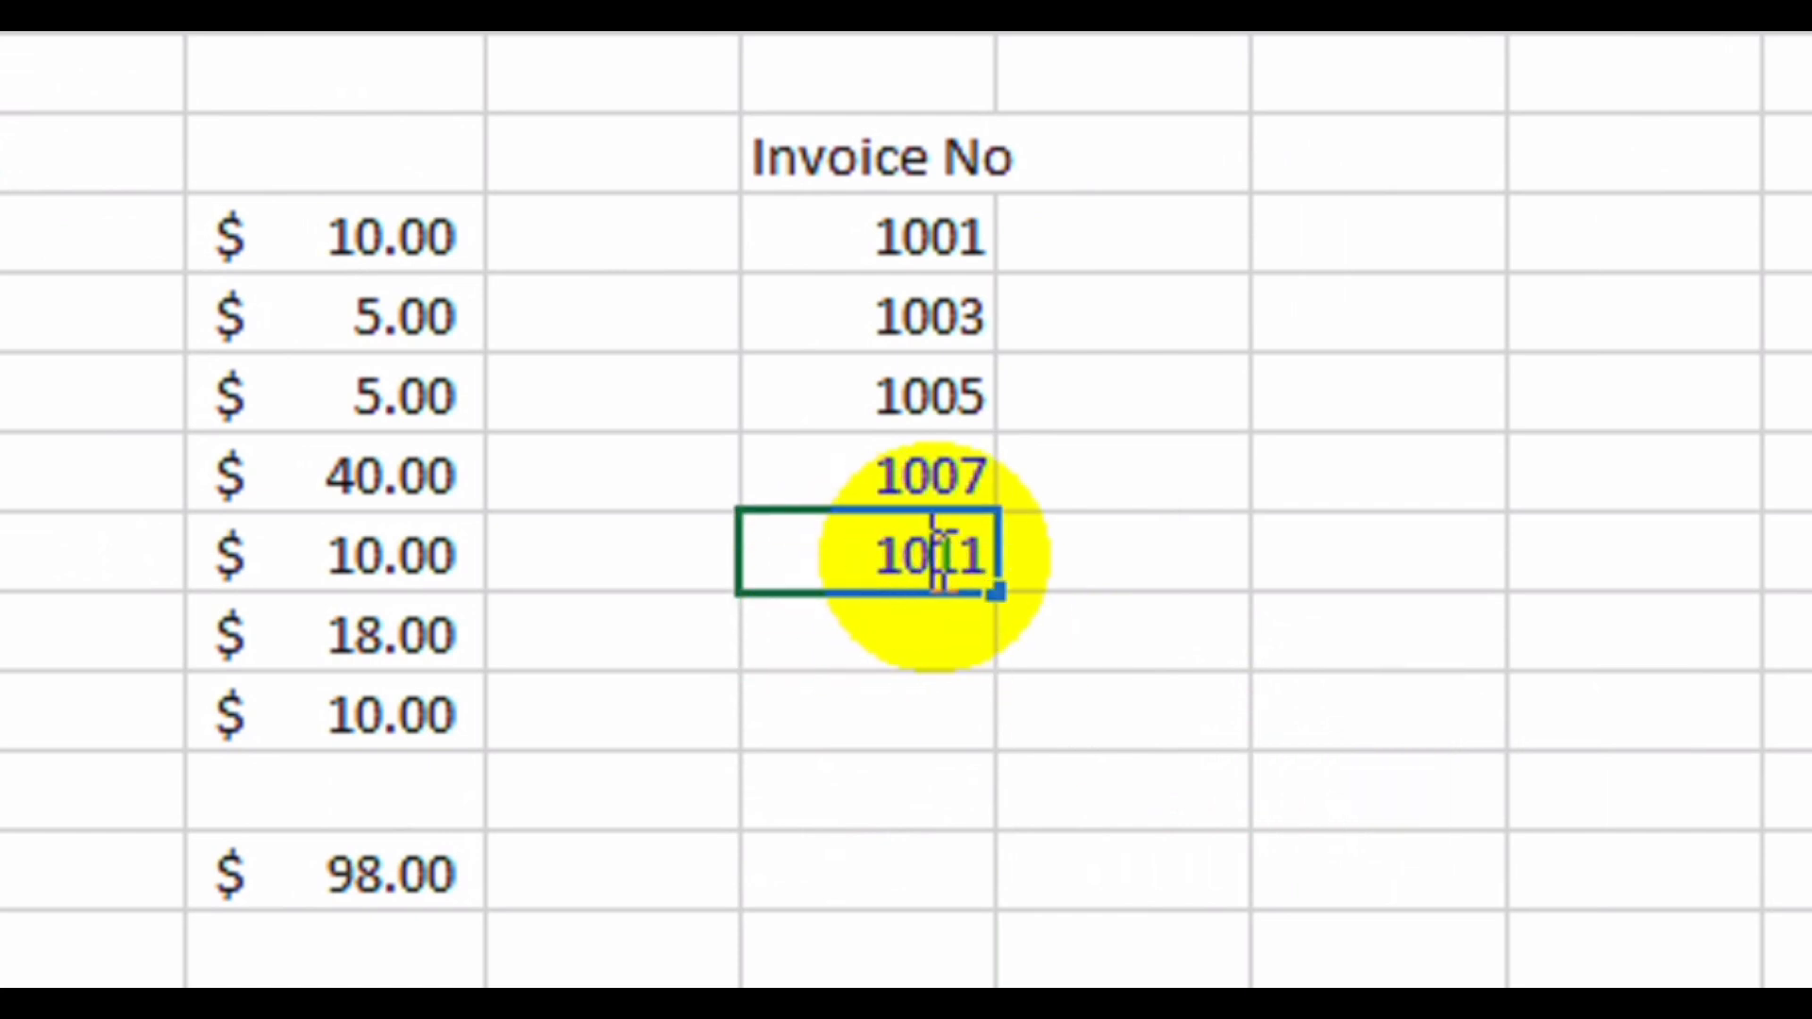
pyautogui.click(939, 630)
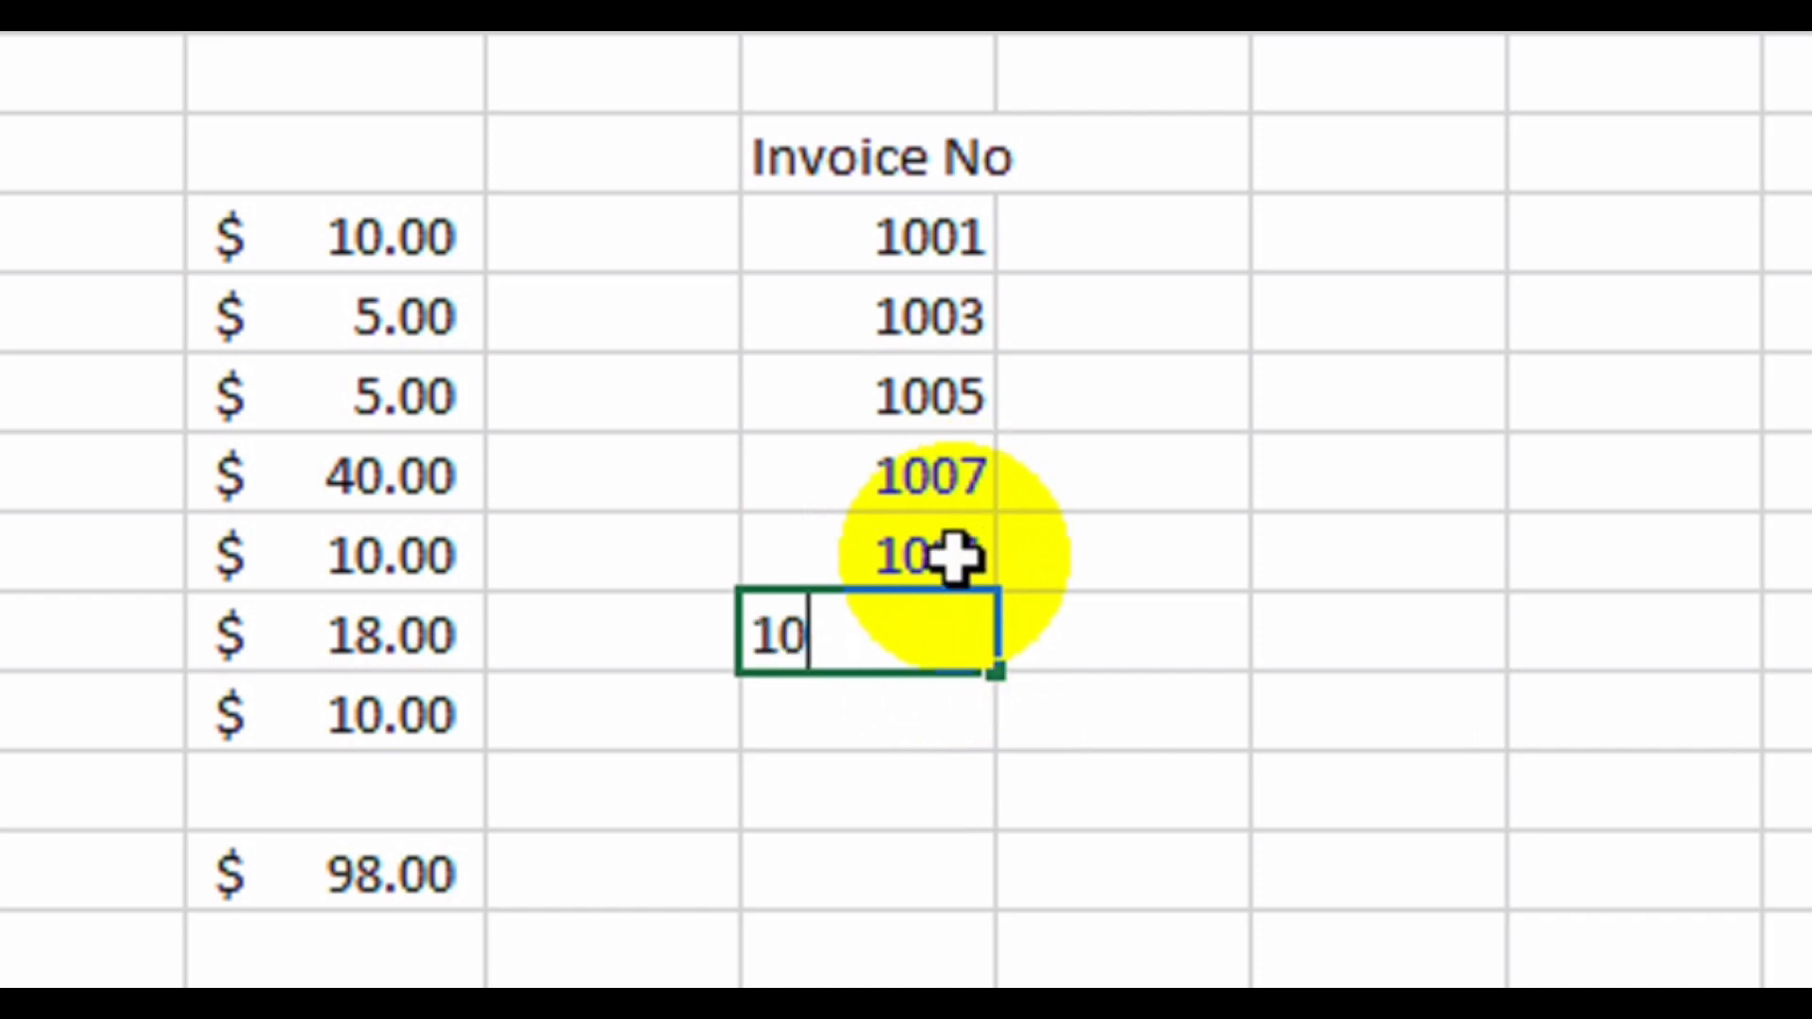
pyautogui.write('1012')
pyautogui.press('Return')
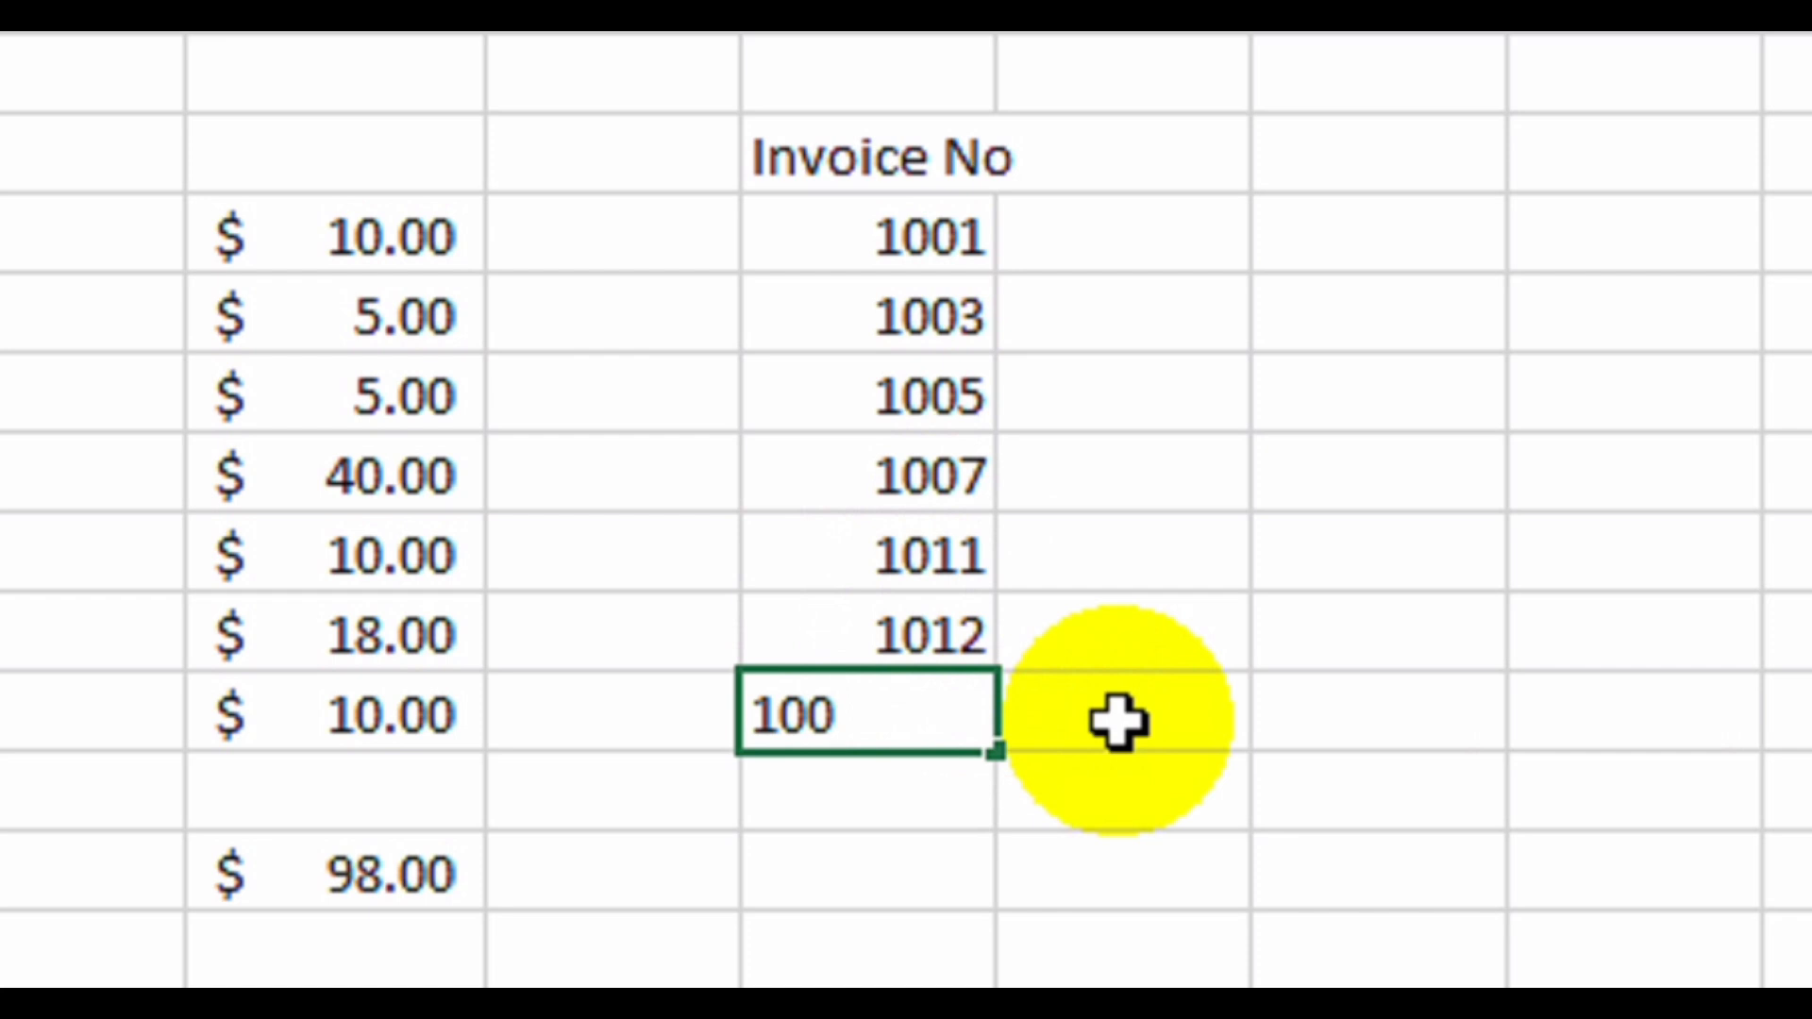
# Enter the duplicate invoice number 1007 in E13, compare it with E10, and clear E13 again.
pyautogui.press('Return')
pyautogui.click(934, 717)
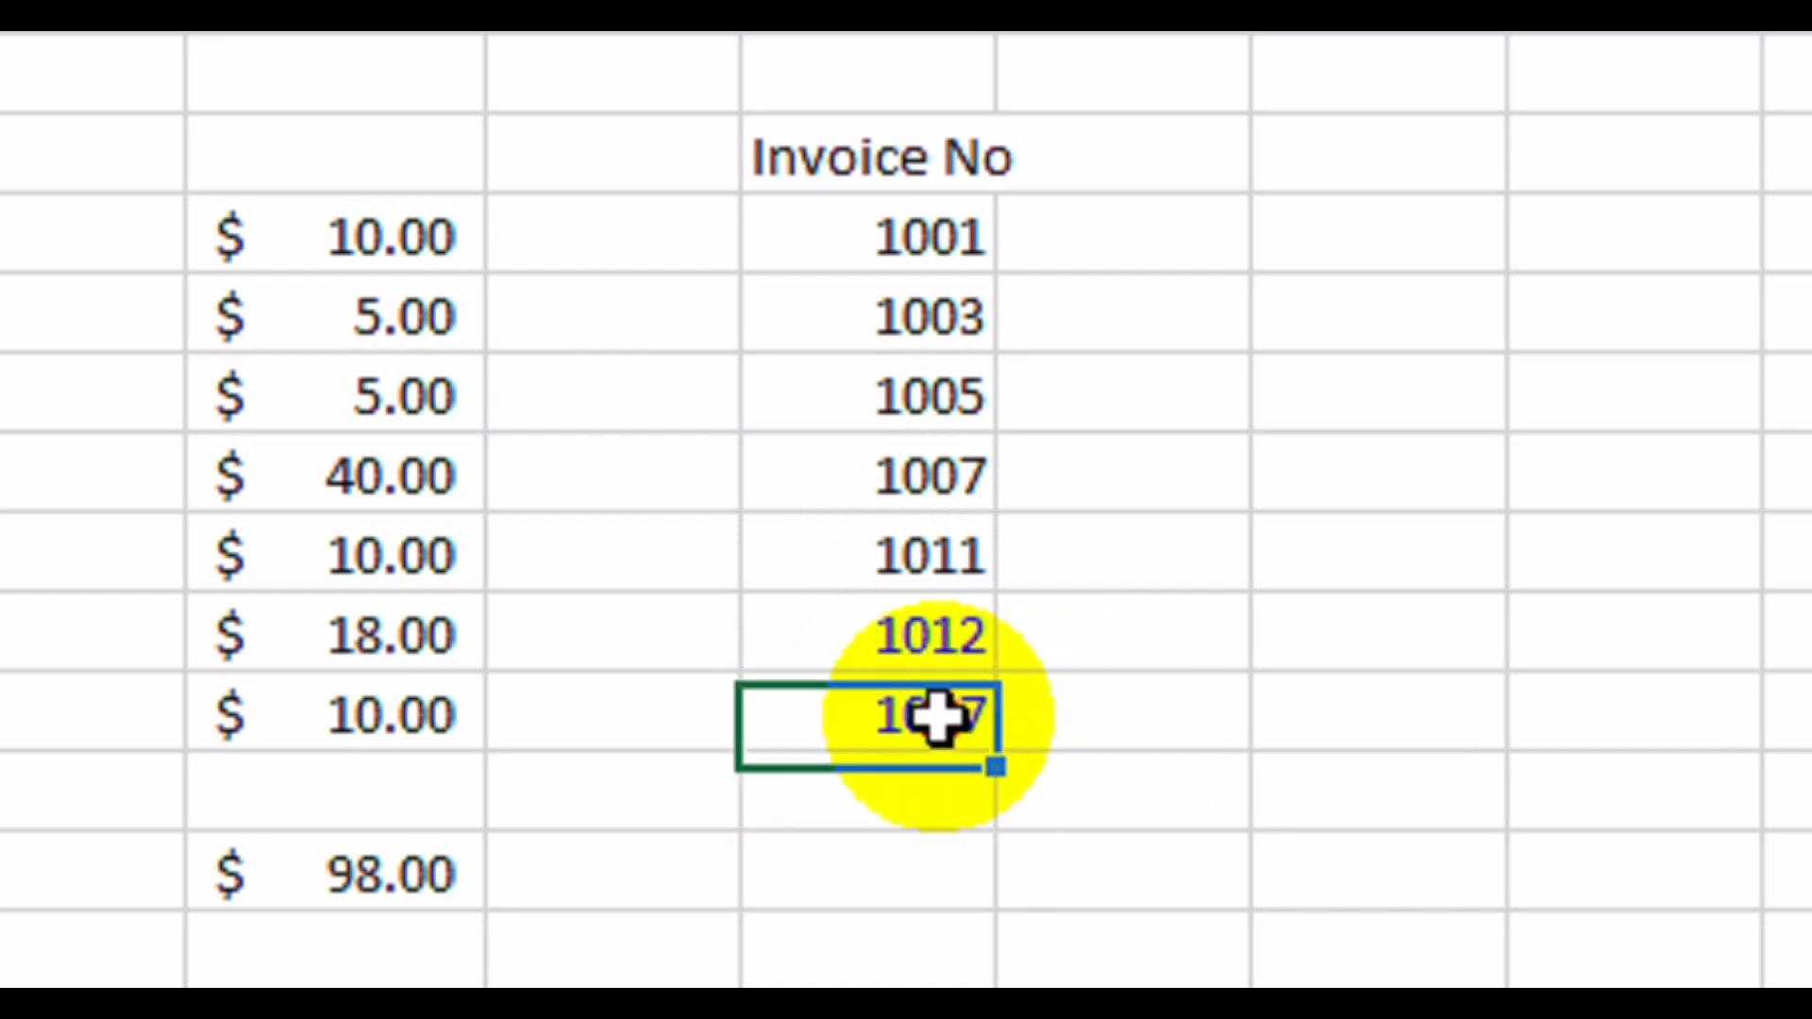
pyautogui.click(939, 472)
pyautogui.click(910, 717)
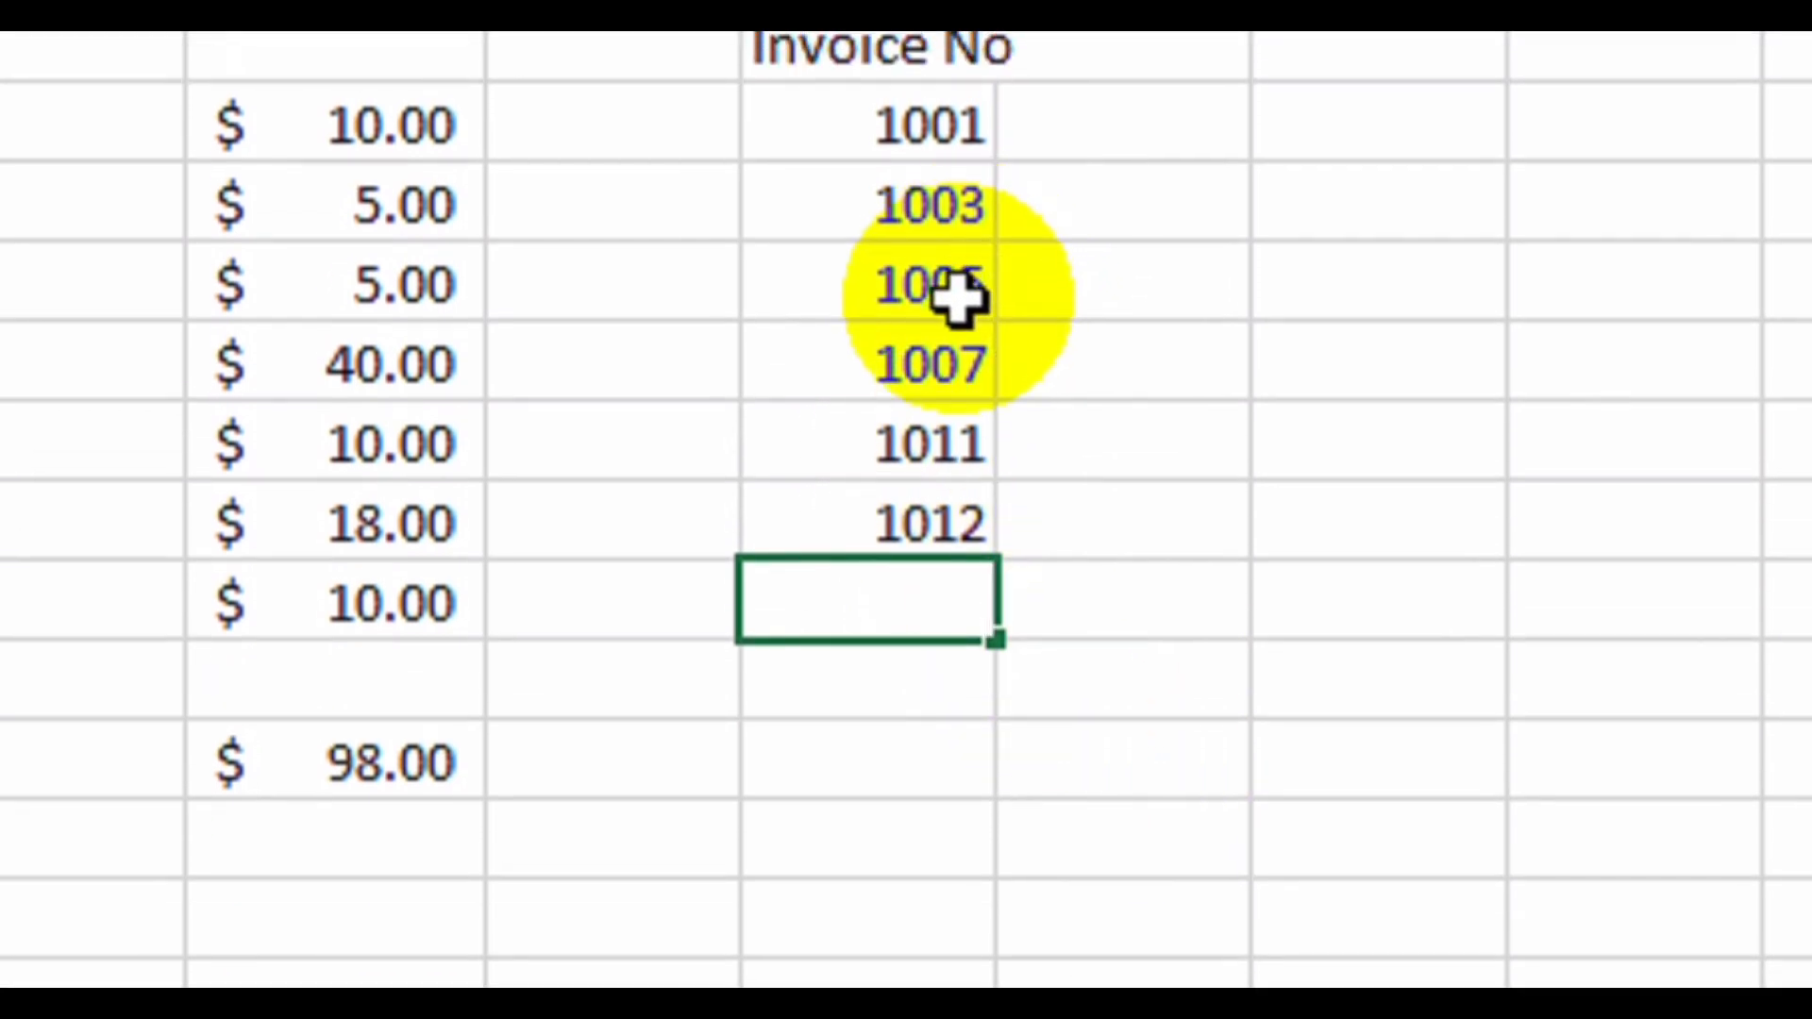
# Select the invoice number cells E7:E19 and set their data validation criteria to allow Custom.
pyautogui.moveTo(912, 130); pyautogui.dragTo(908, 623)
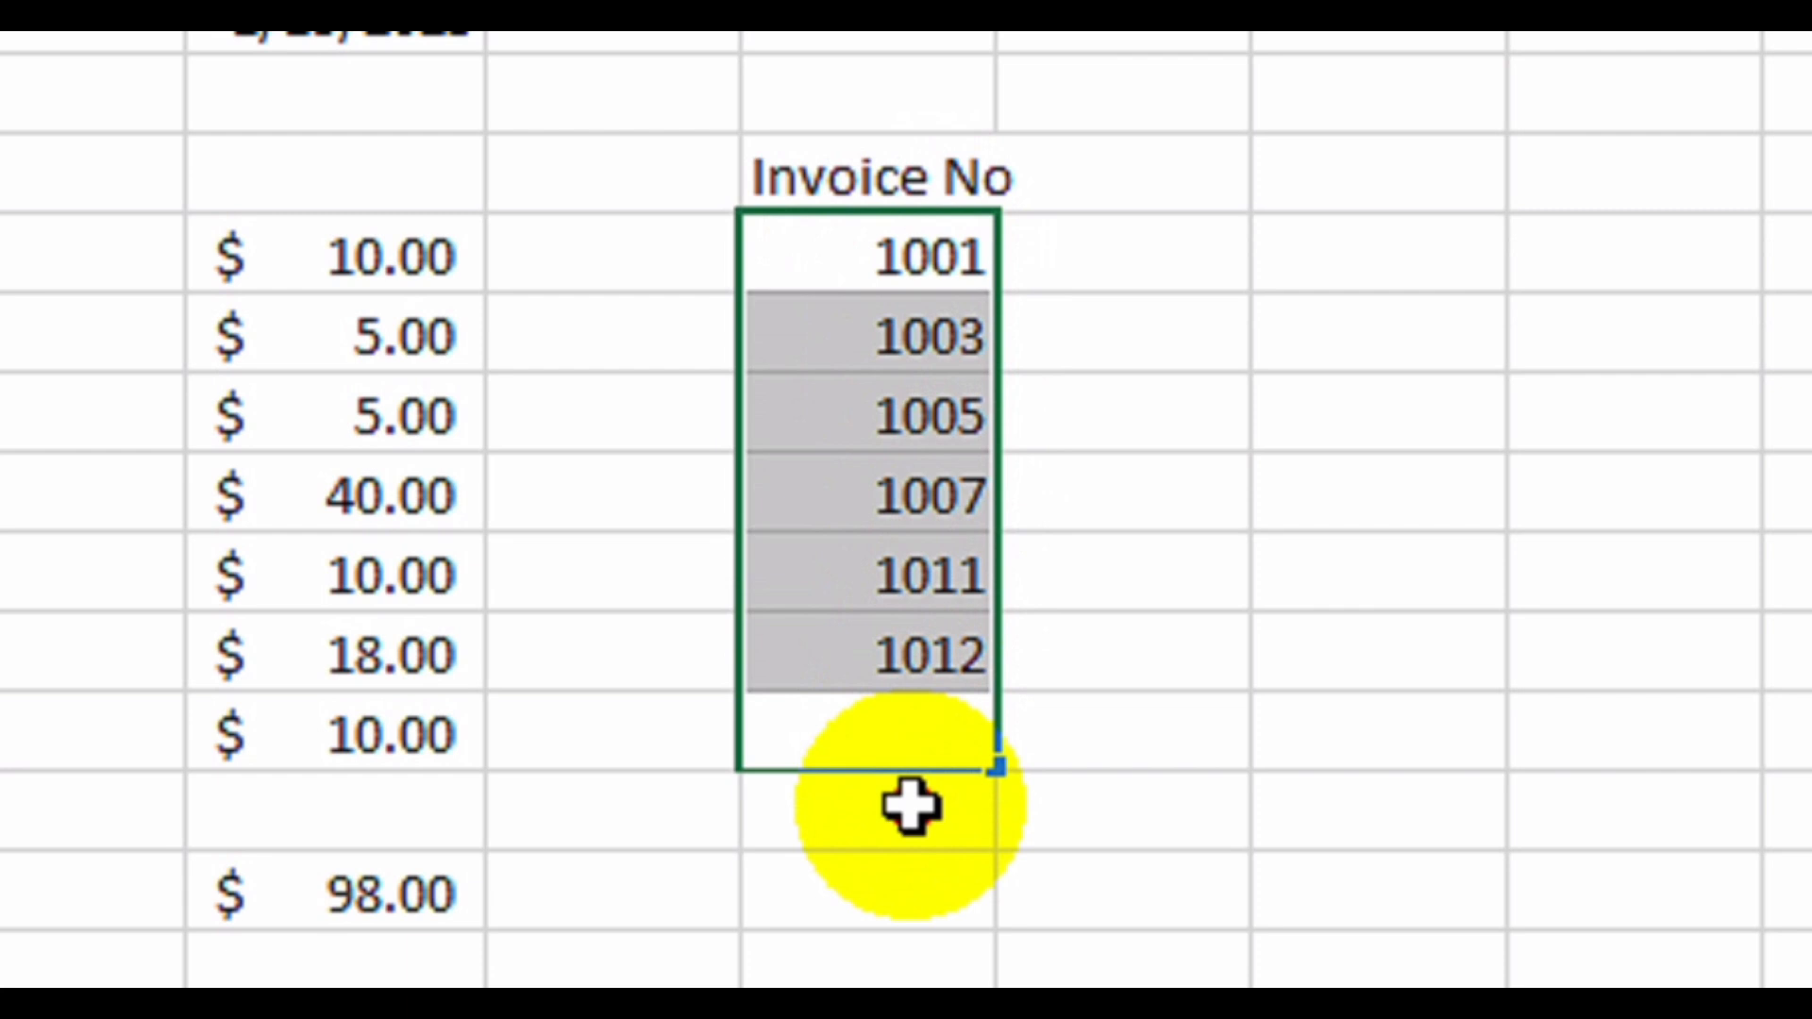
pyautogui.moveTo(911, 804); pyautogui.dragTo(934, 750)
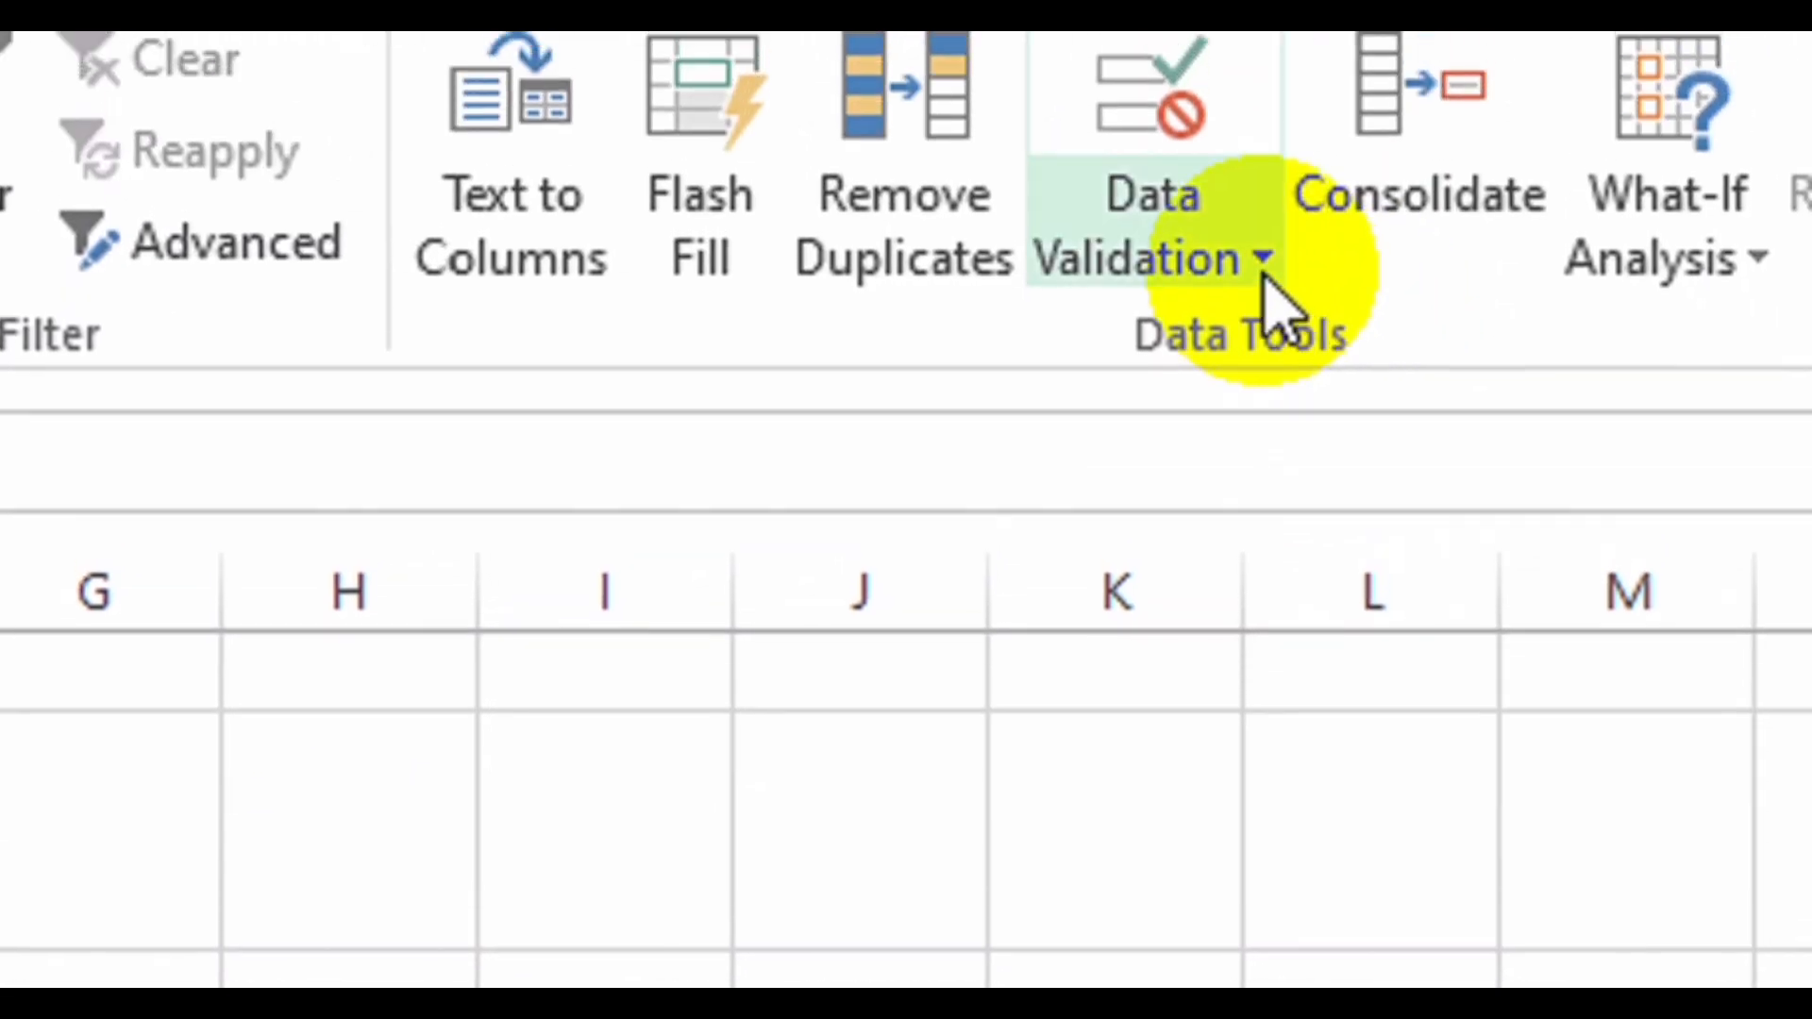
pyautogui.click(1266, 277)
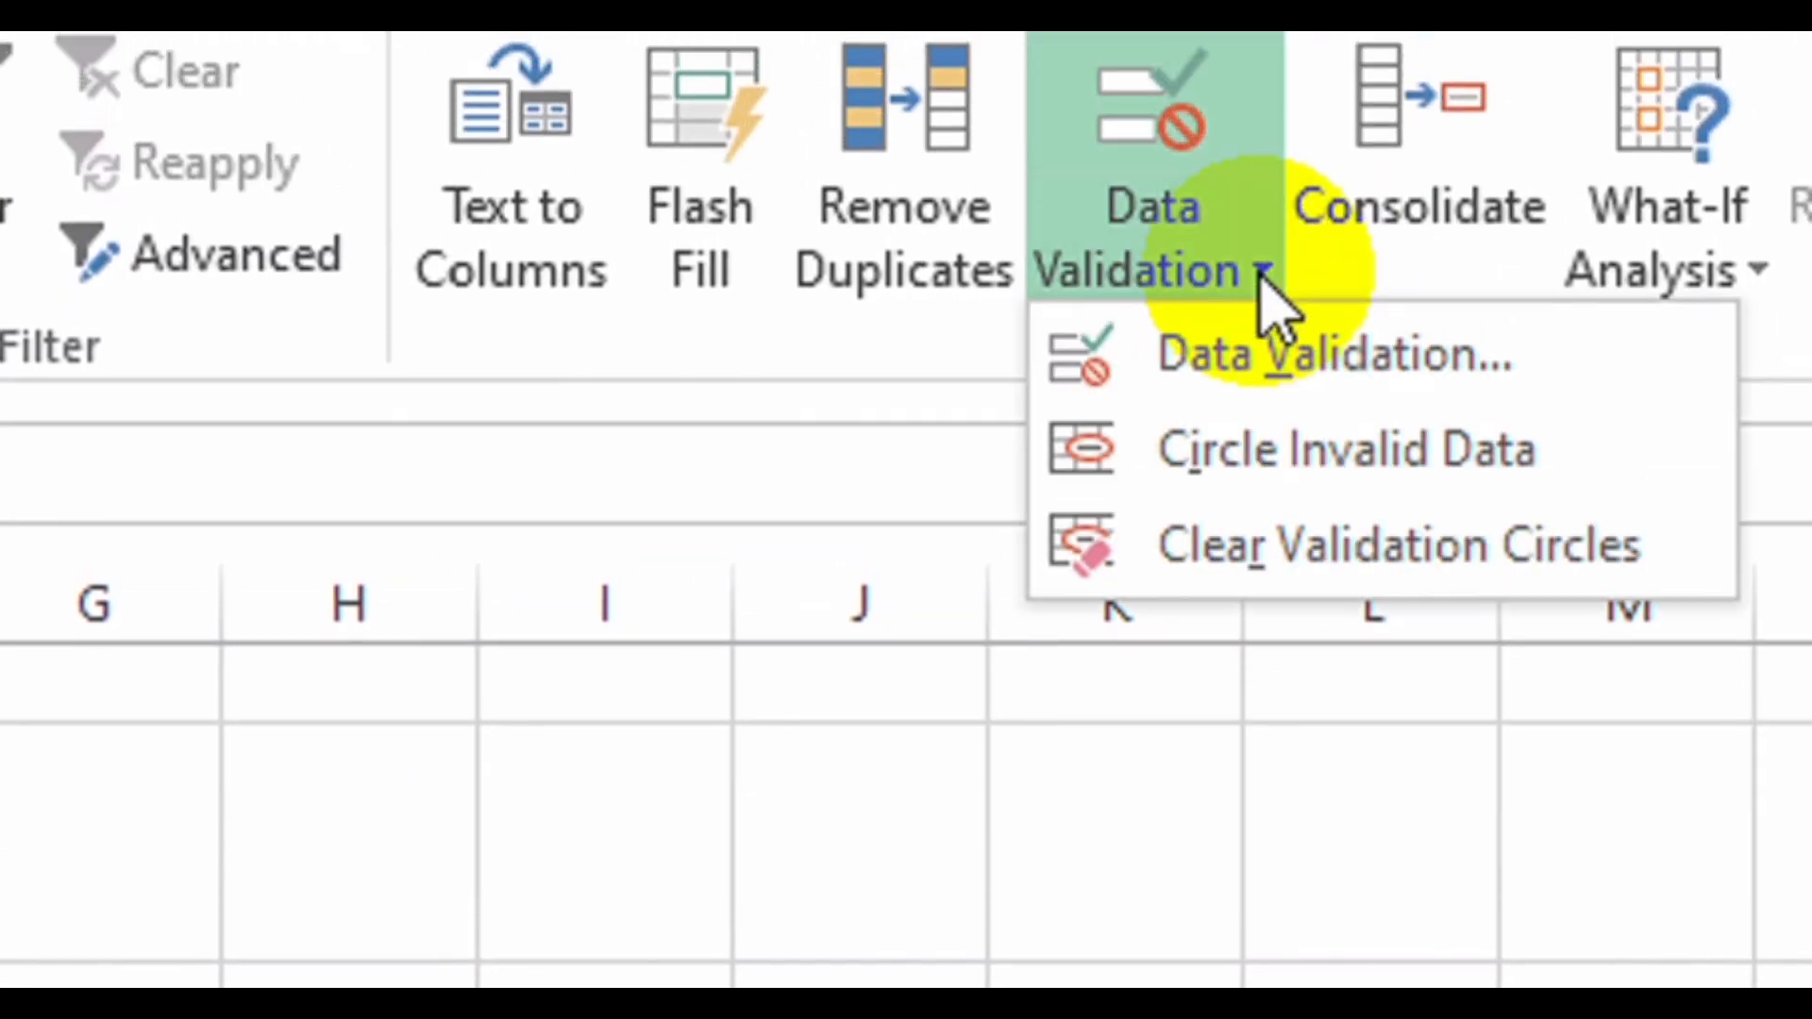
pyautogui.click(1294, 384)
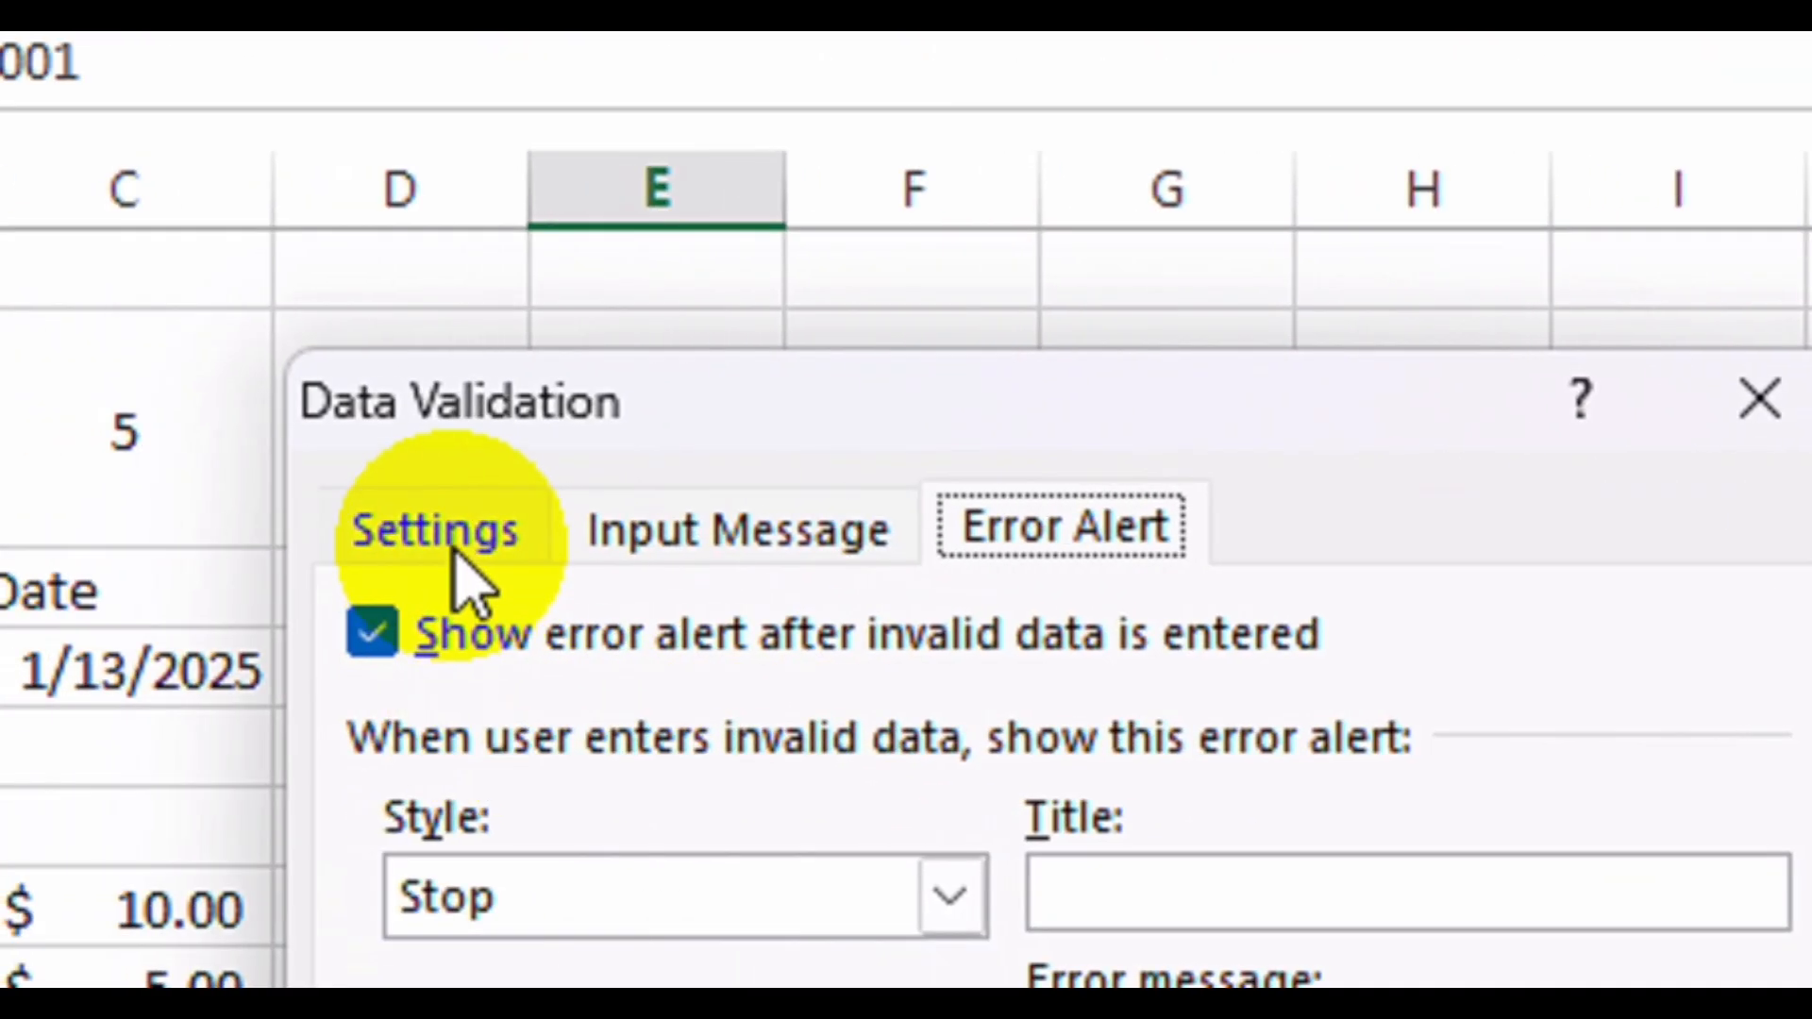
pyautogui.click(383, 536)
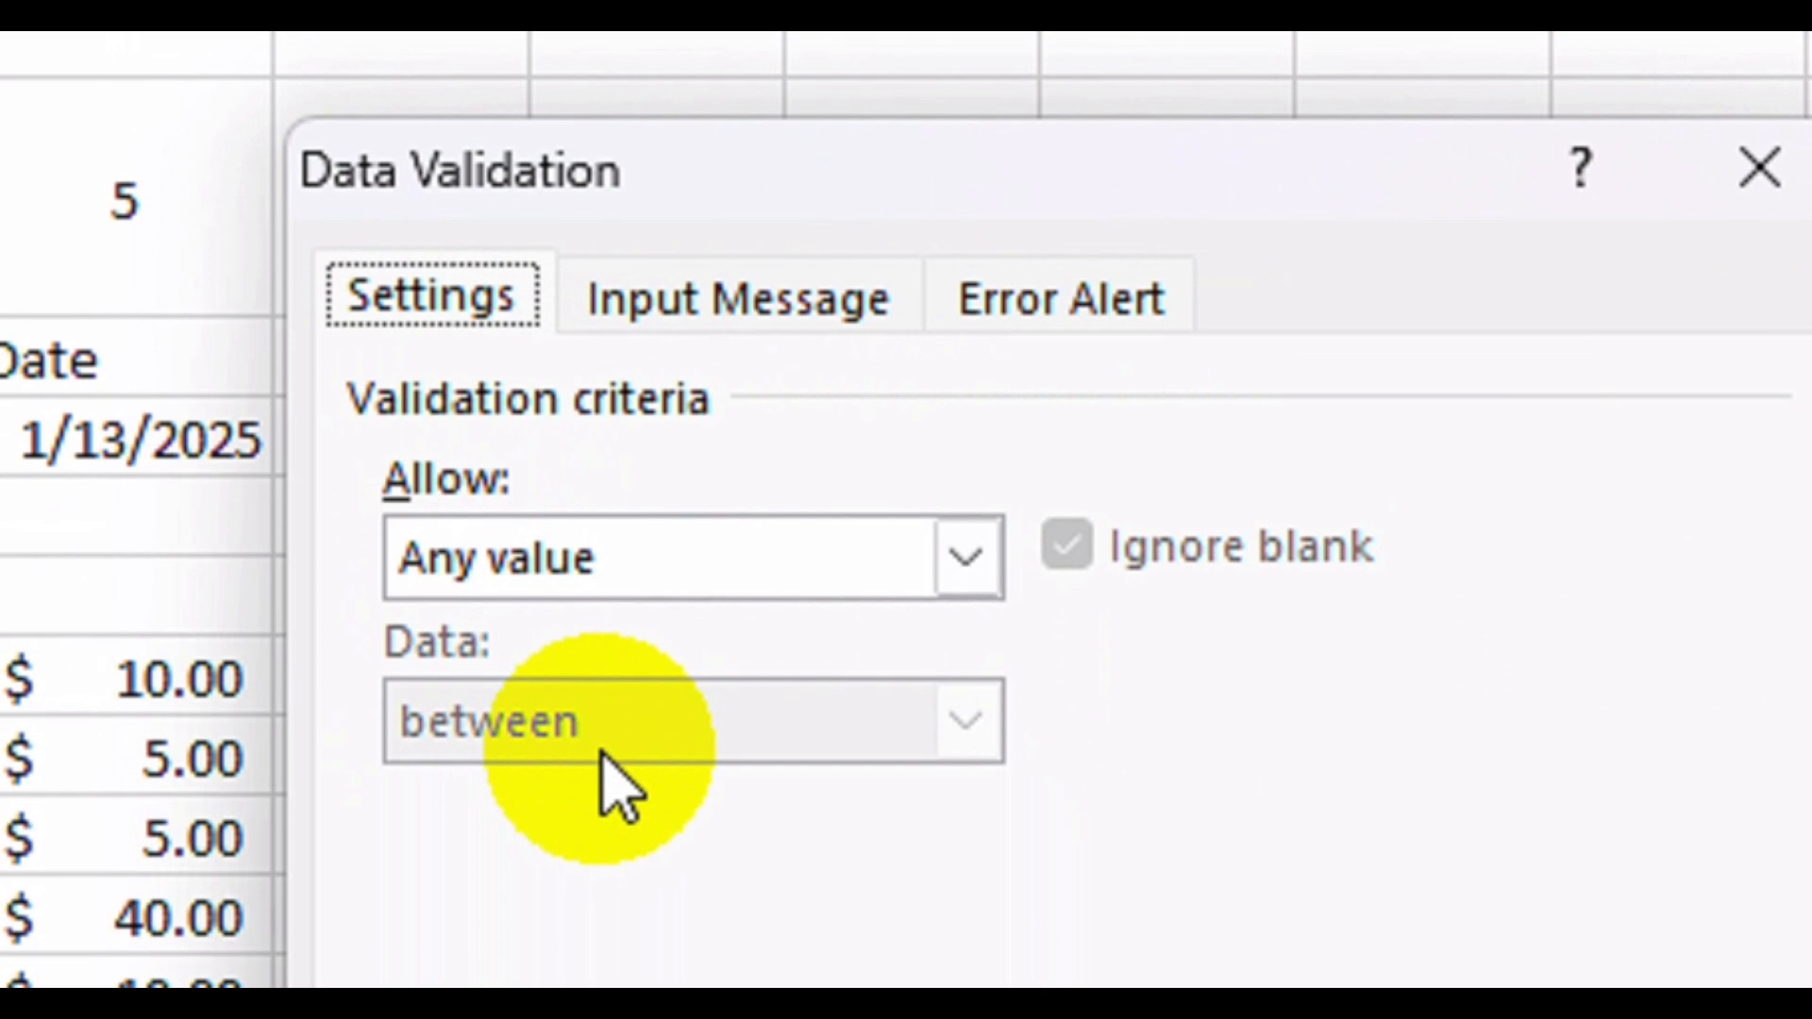
pyautogui.moveTo(992, 183); pyautogui.dragTo(1620, 240)
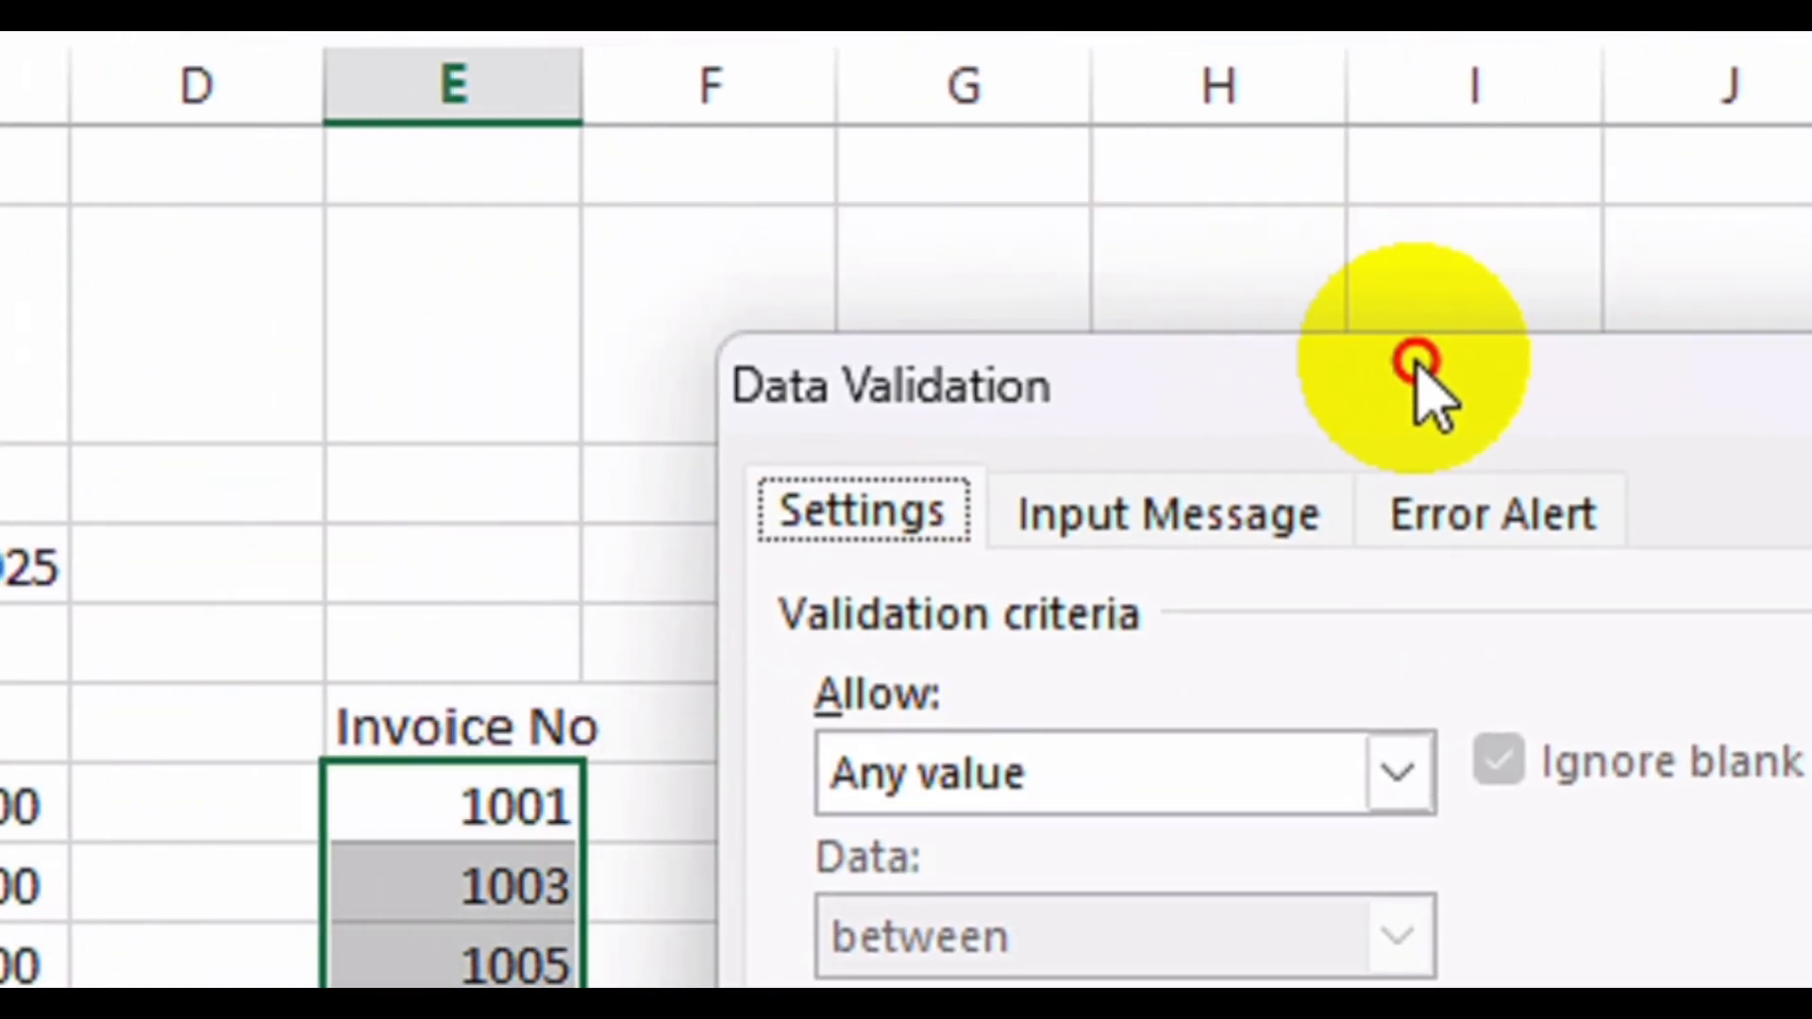
pyautogui.moveTo(1415, 362); pyautogui.dragTo(1442, 372)
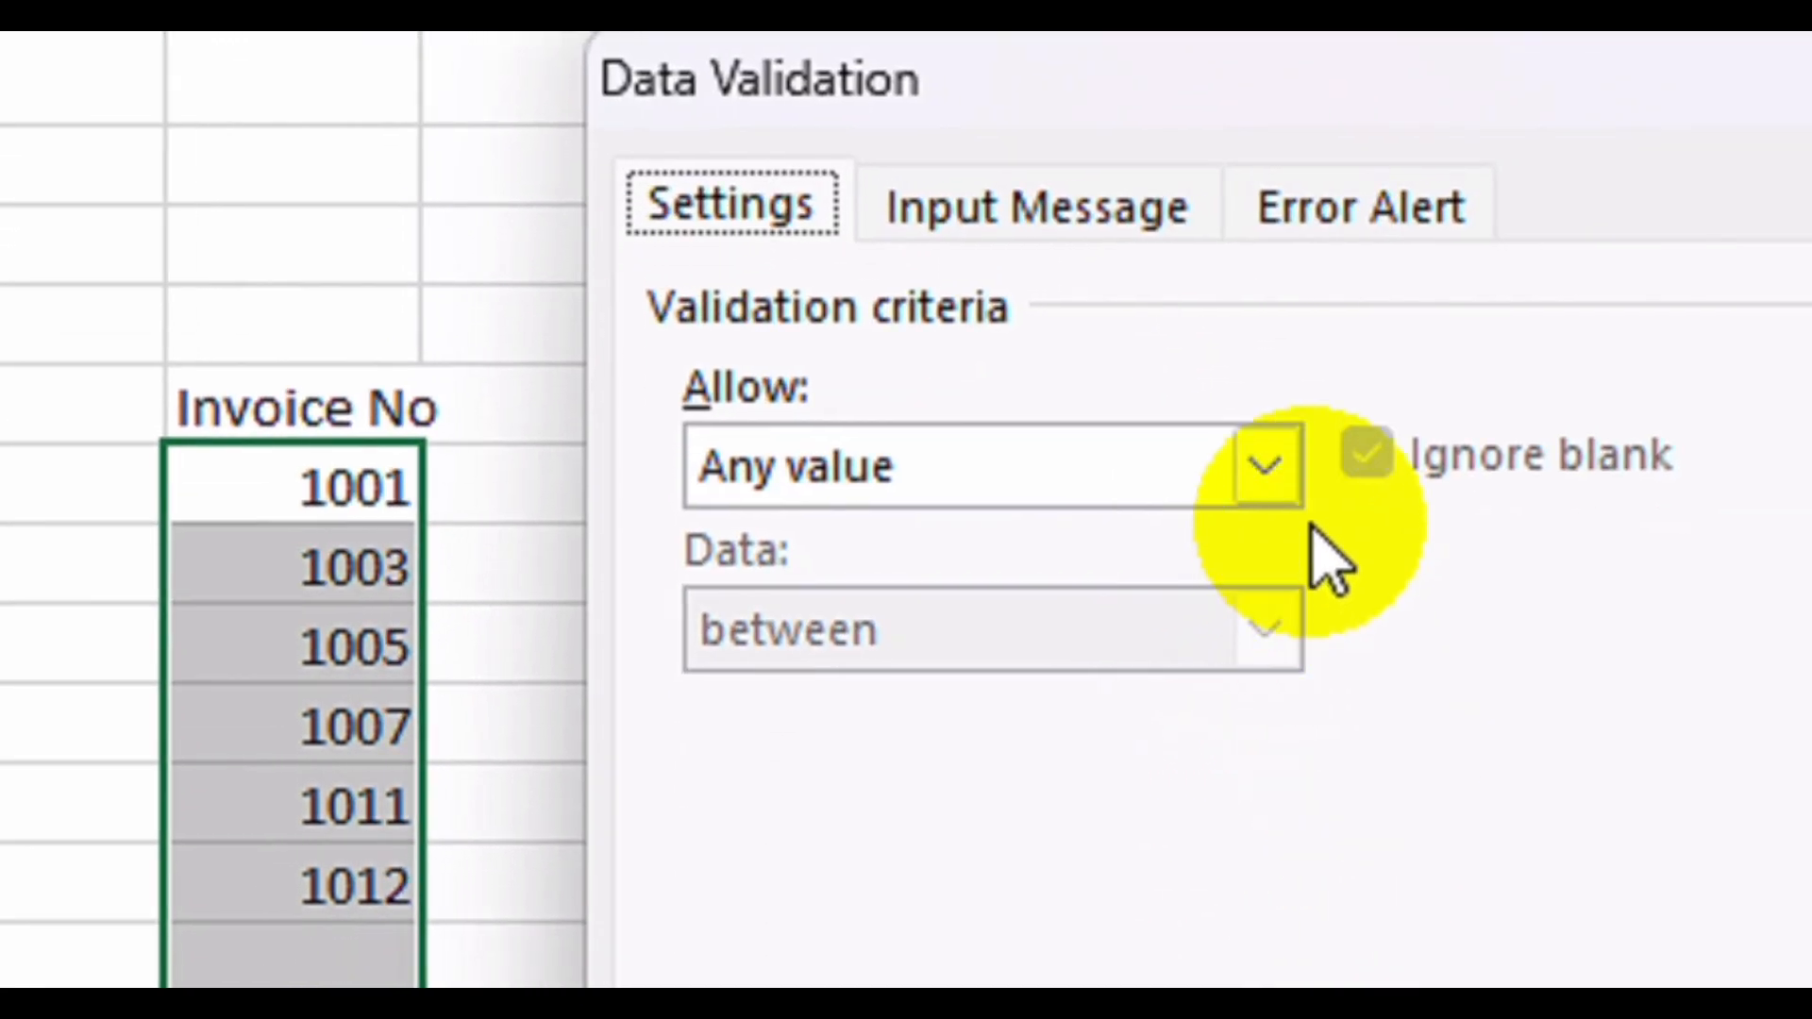
pyautogui.click(1266, 464)
pyautogui.click(965, 897)
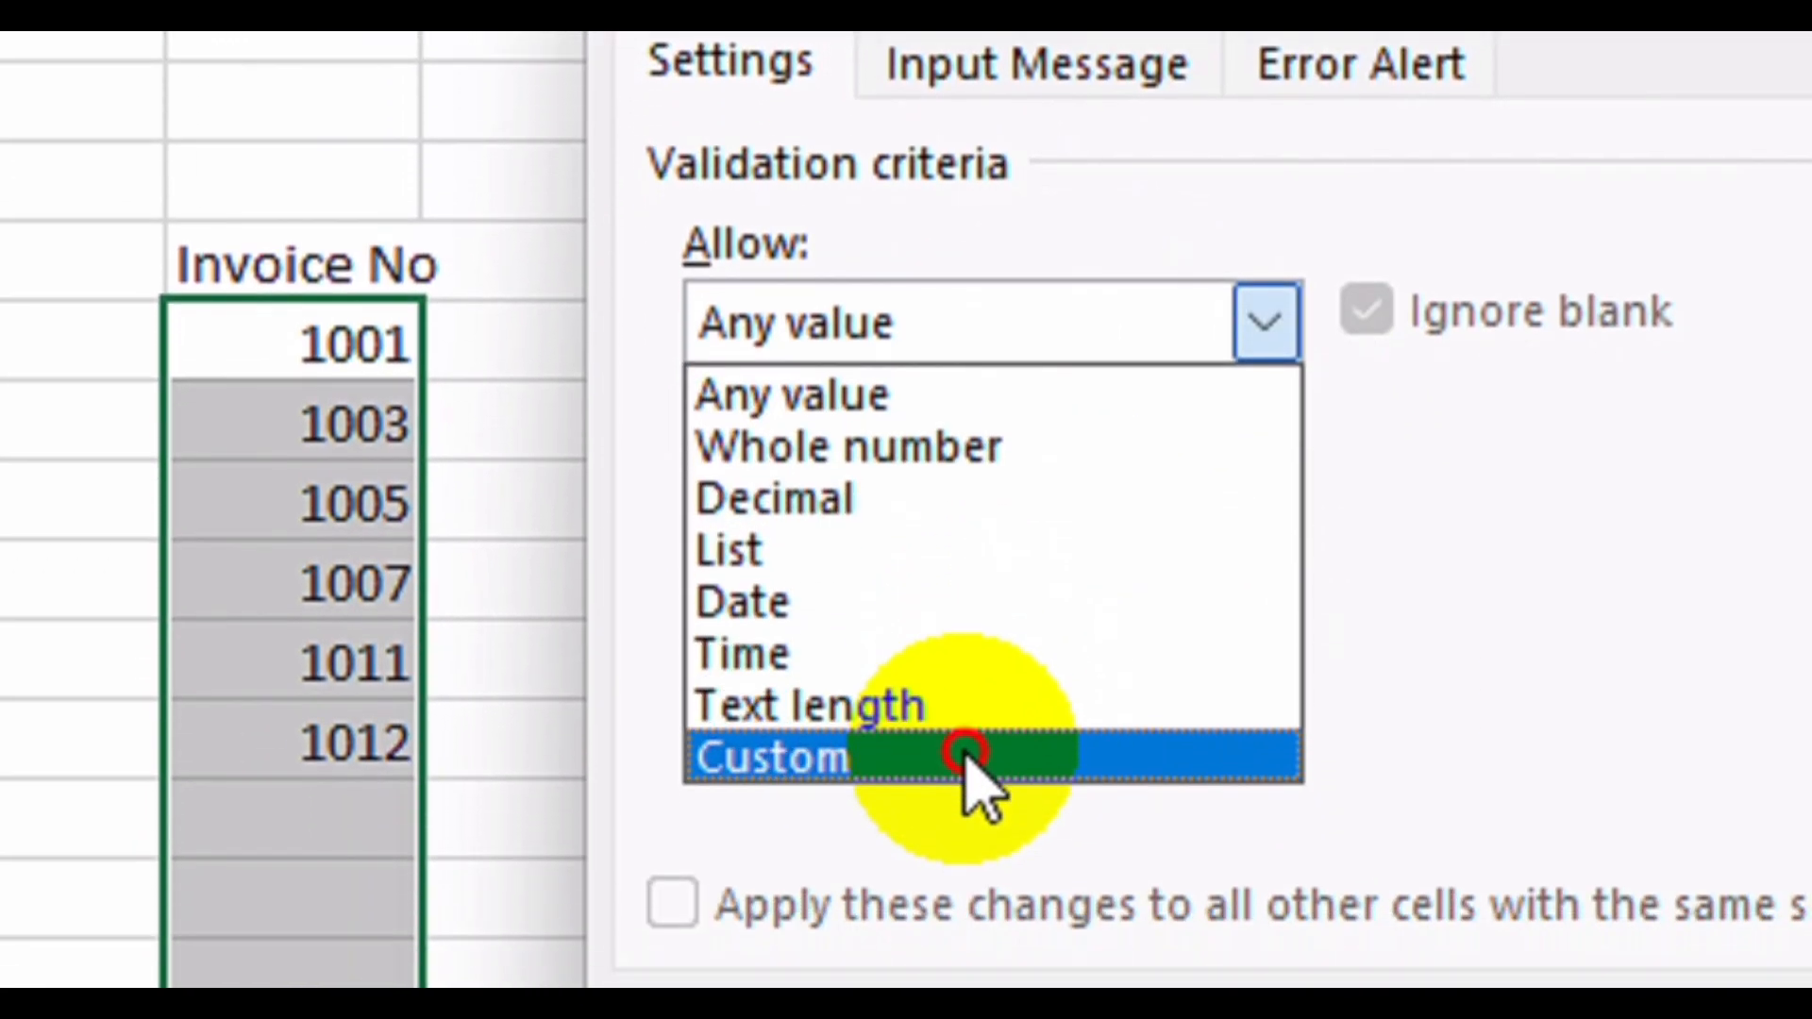
# Enter the validation formula =countif($E$7:$E$19,E7)=1 with an absolute range for the invoice numbers and apply the rule.
pyautogui.click(1004, 649)
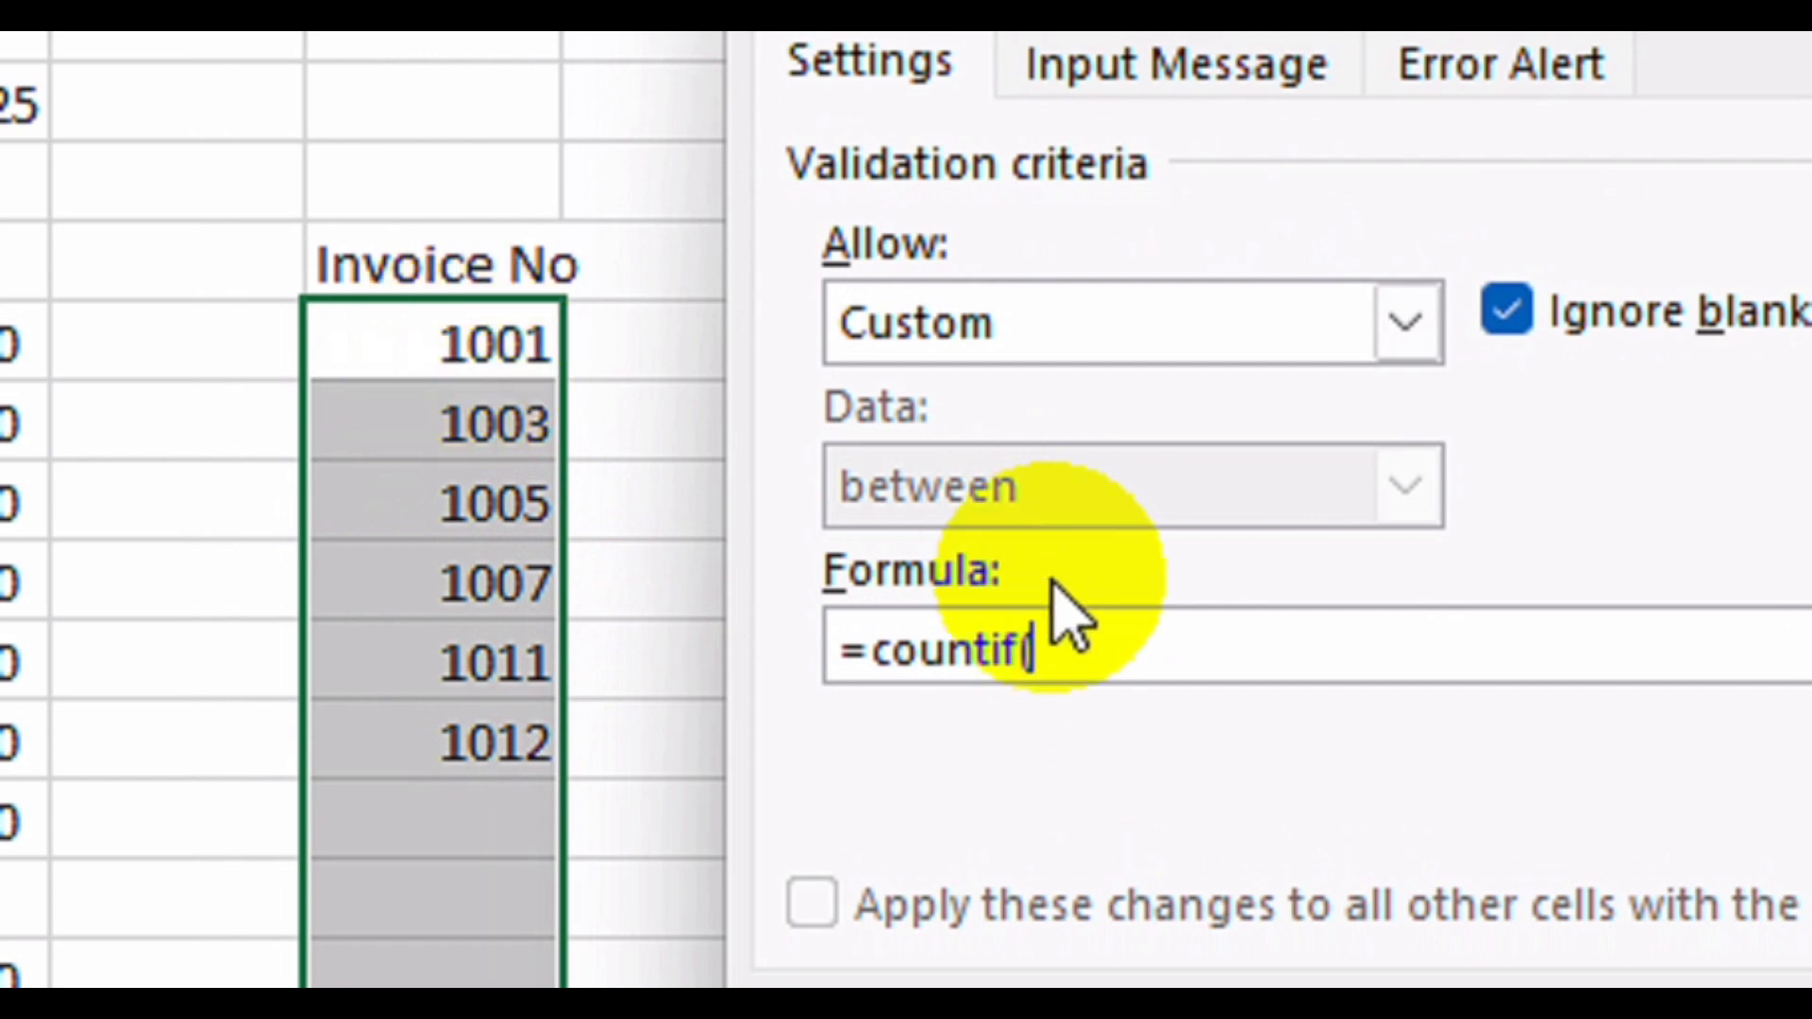
pyautogui.moveTo(485, 340); pyautogui.dragTo(547, 748)
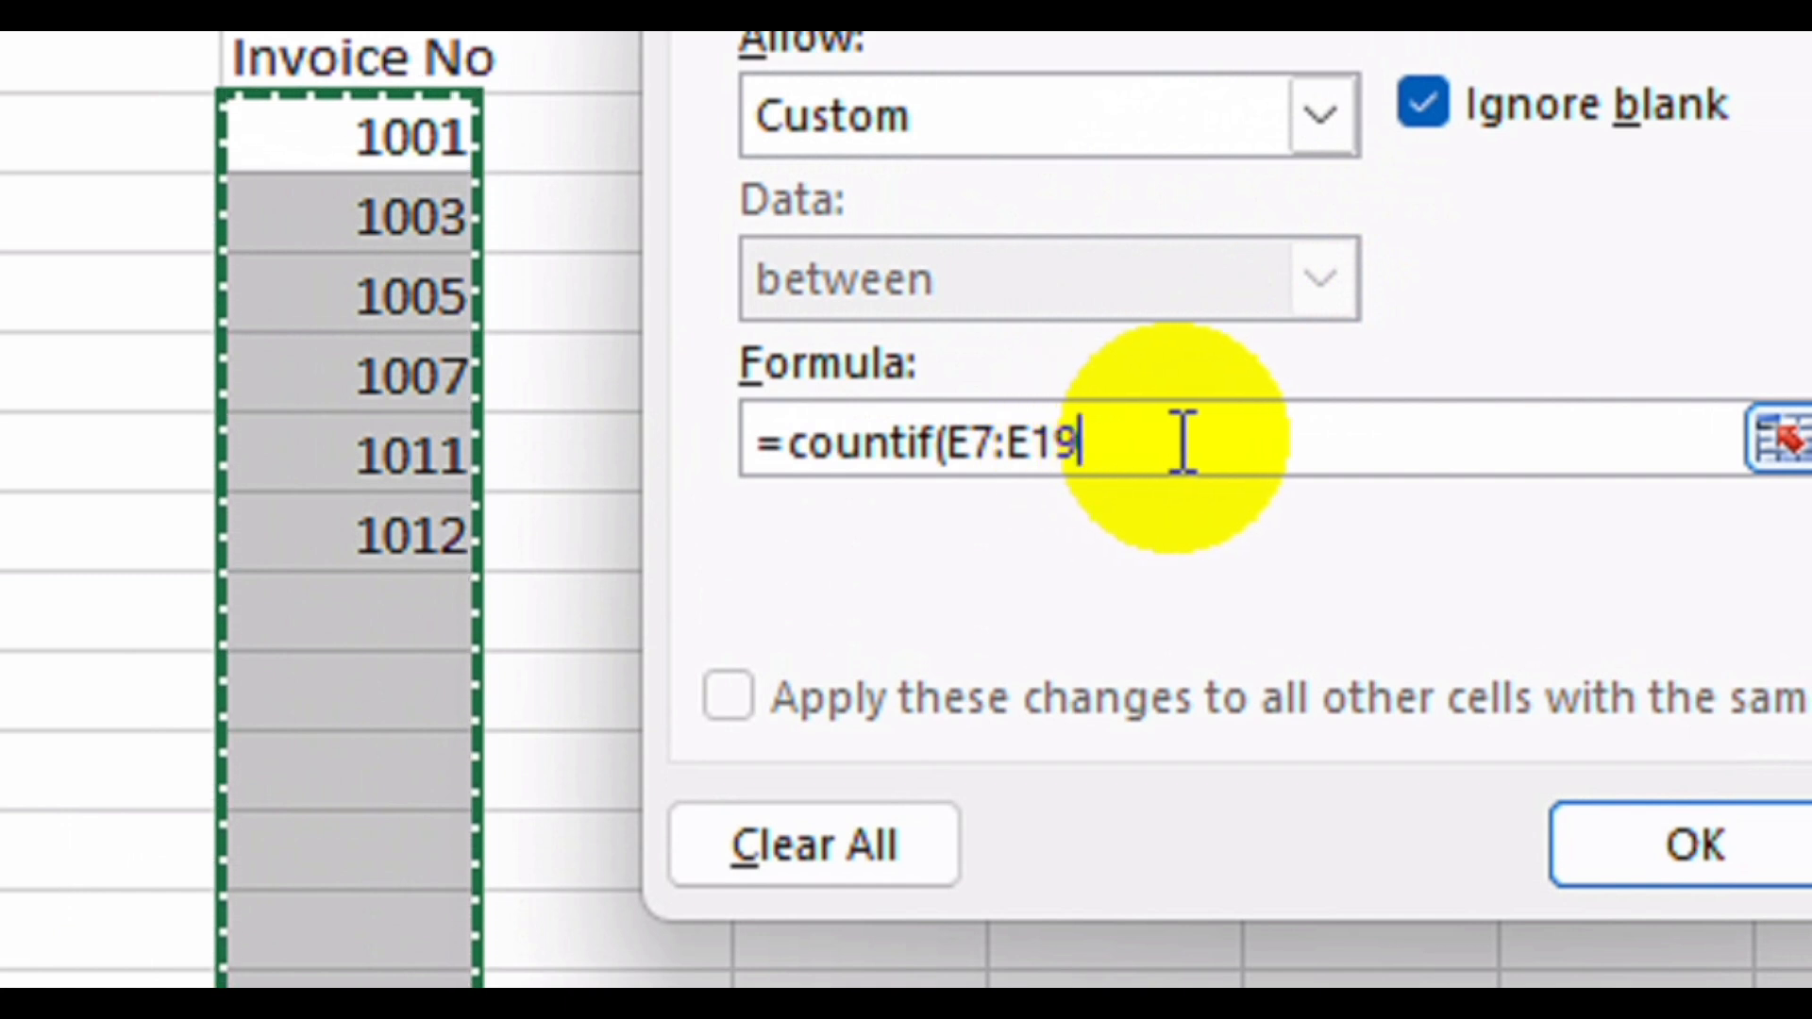
pyautogui.moveTo(1076, 441); pyautogui.dragTo(949, 447)
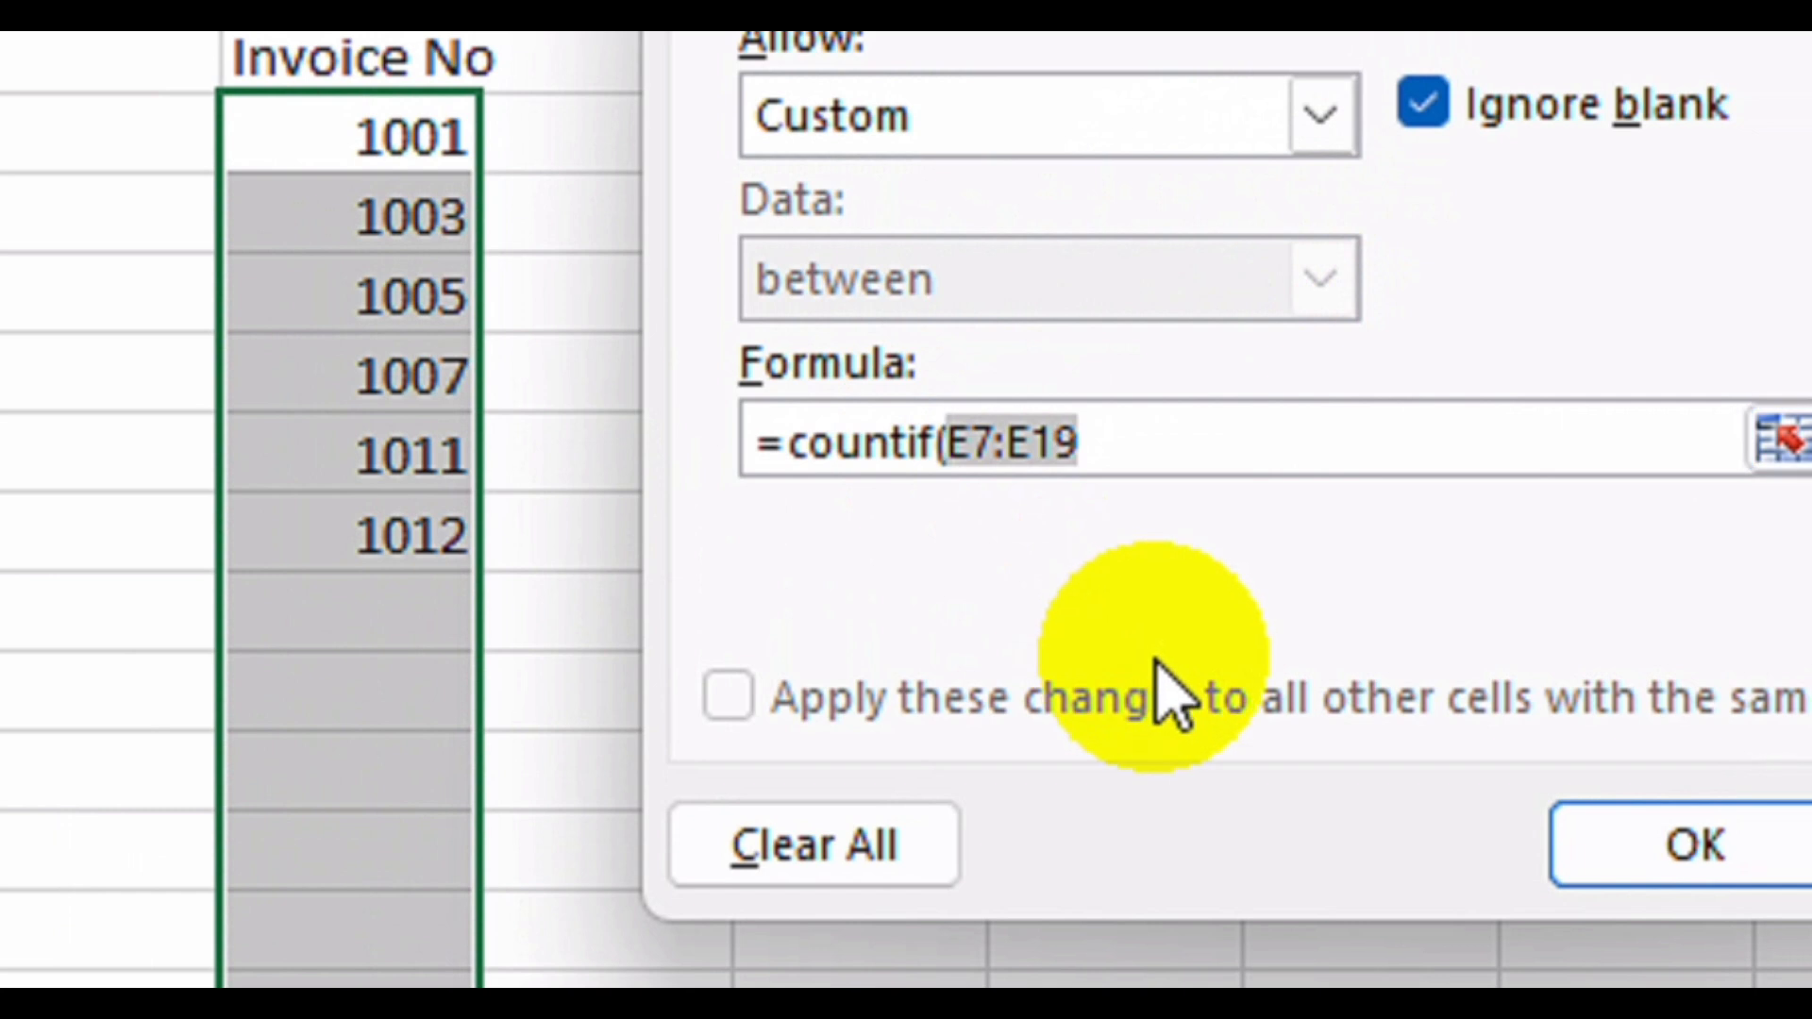
pyautogui.press('F4')
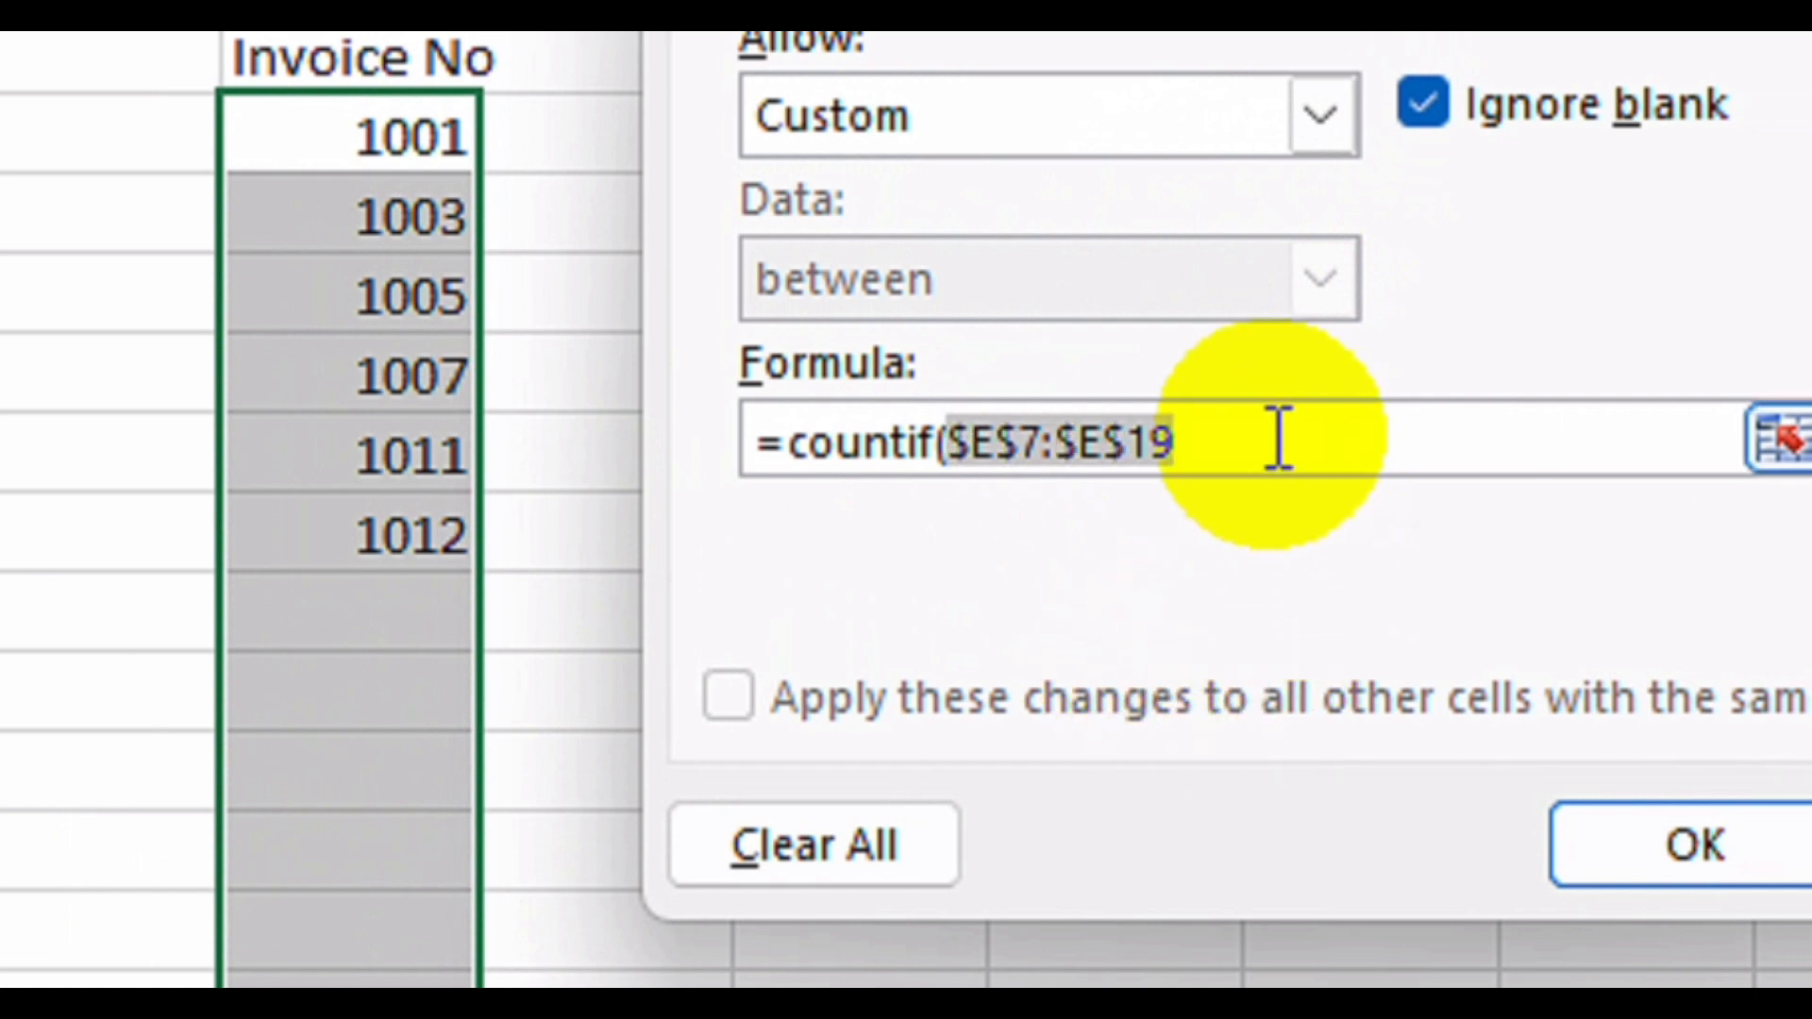
pyautogui.click(1227, 451)
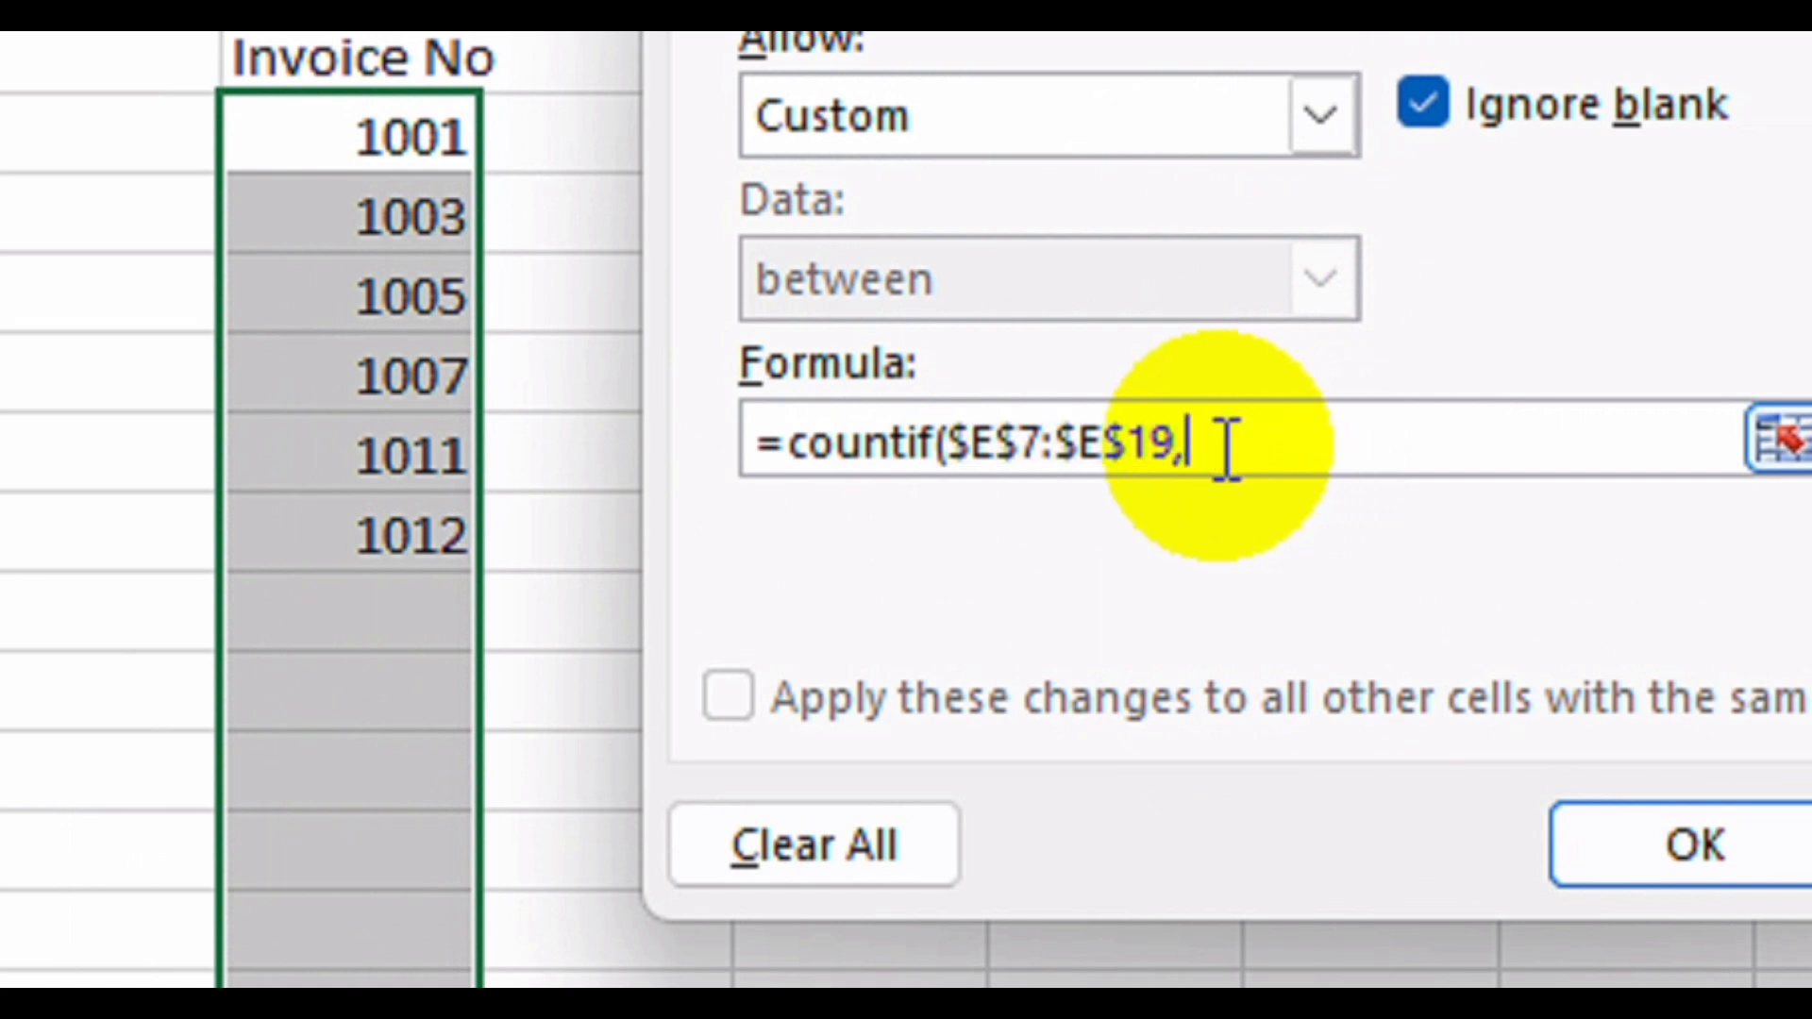
pyautogui.click(434, 138)
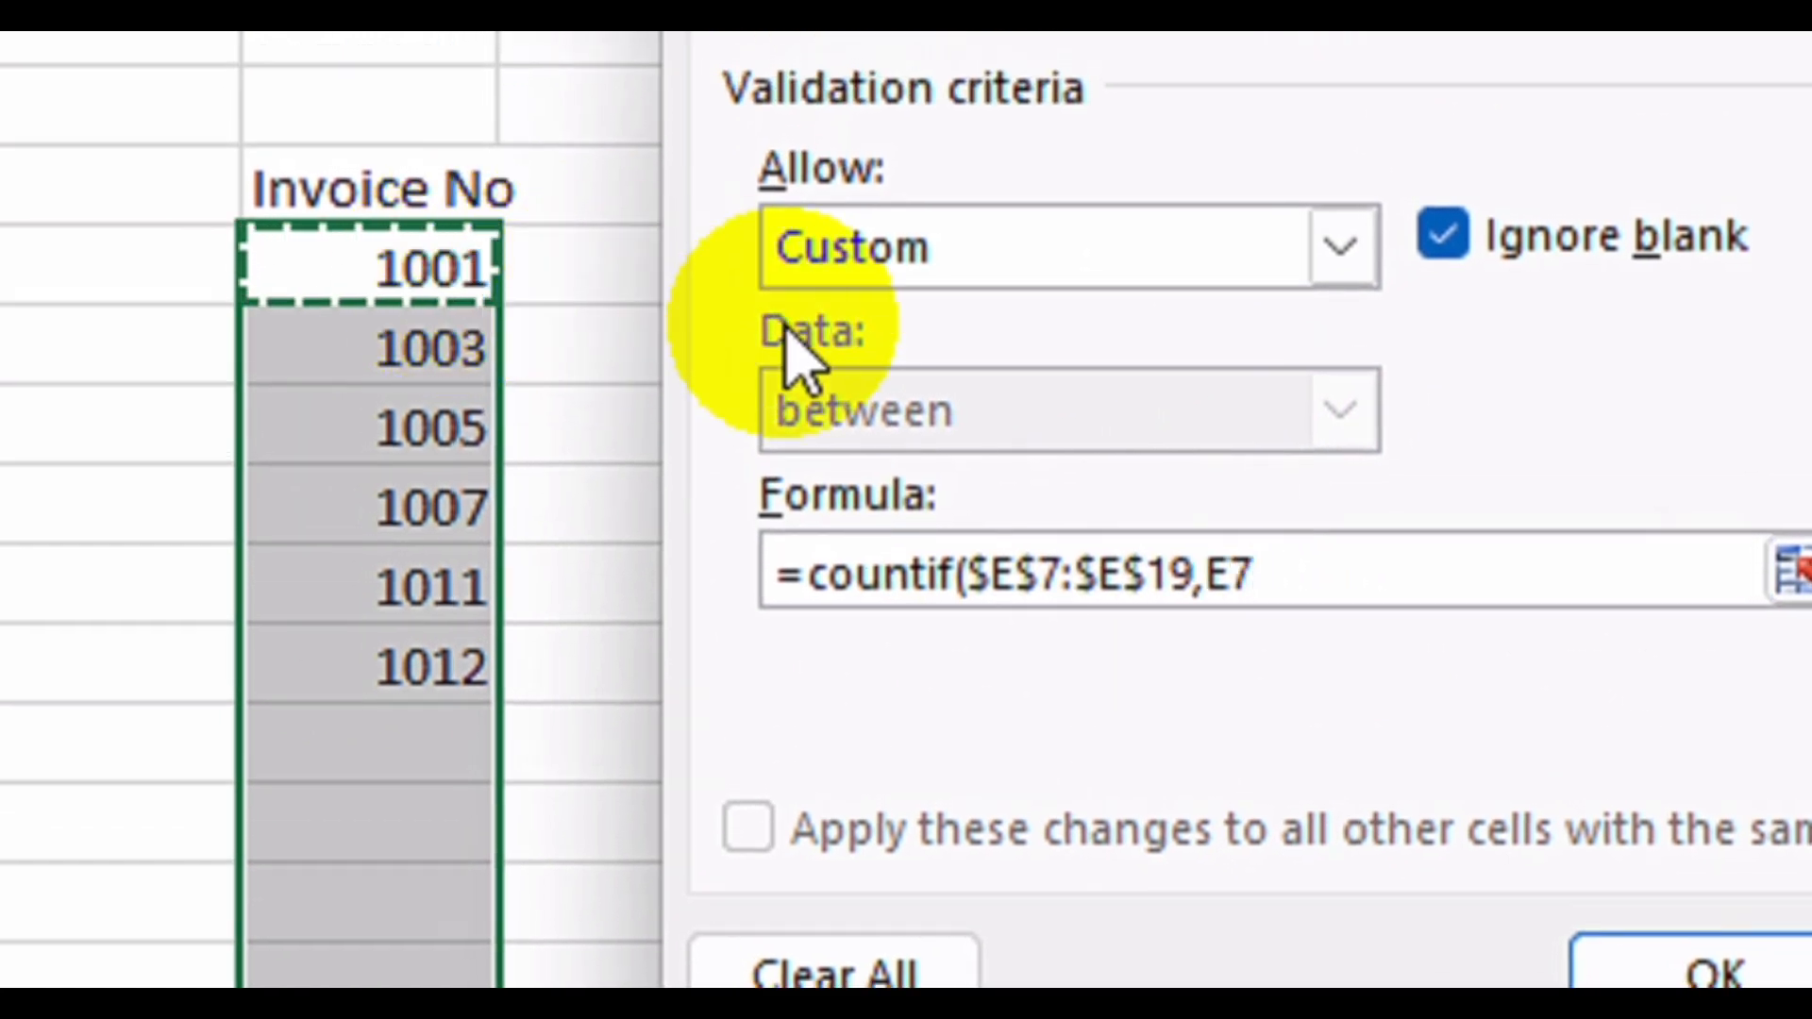
pyautogui.click(1315, 569)
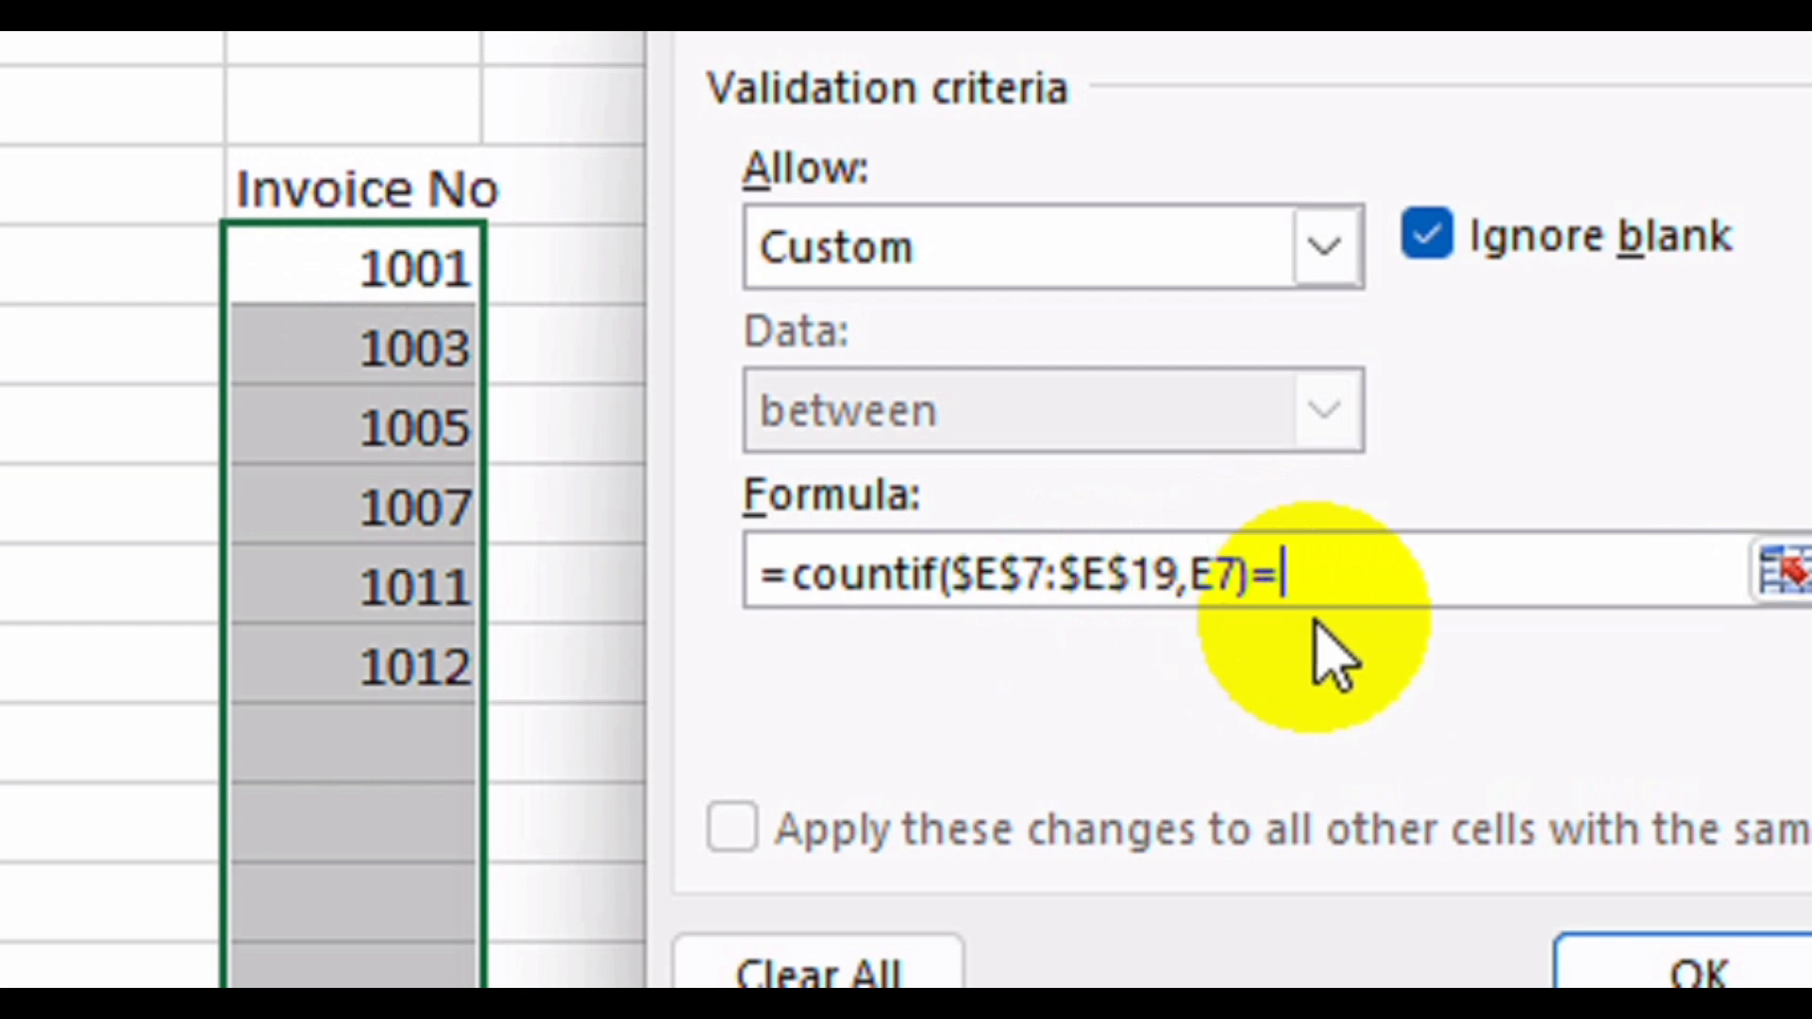
pyautogui.write('1')
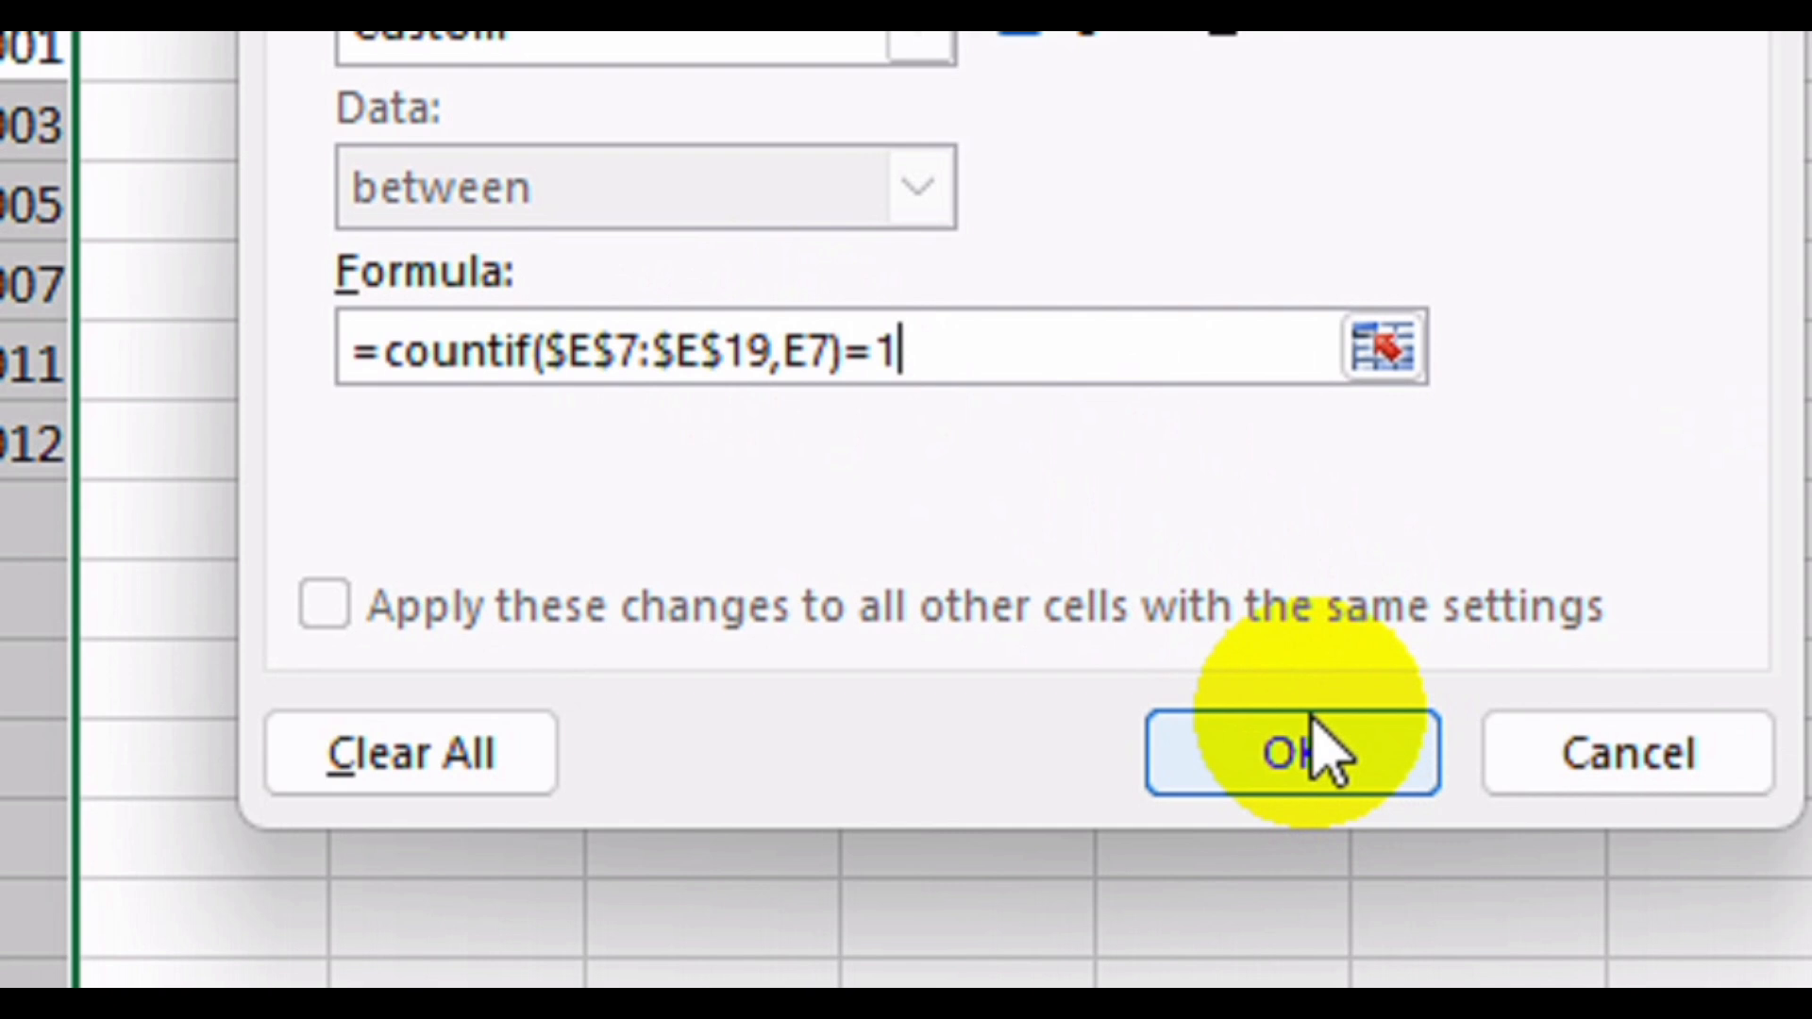
pyautogui.click(1315, 748)
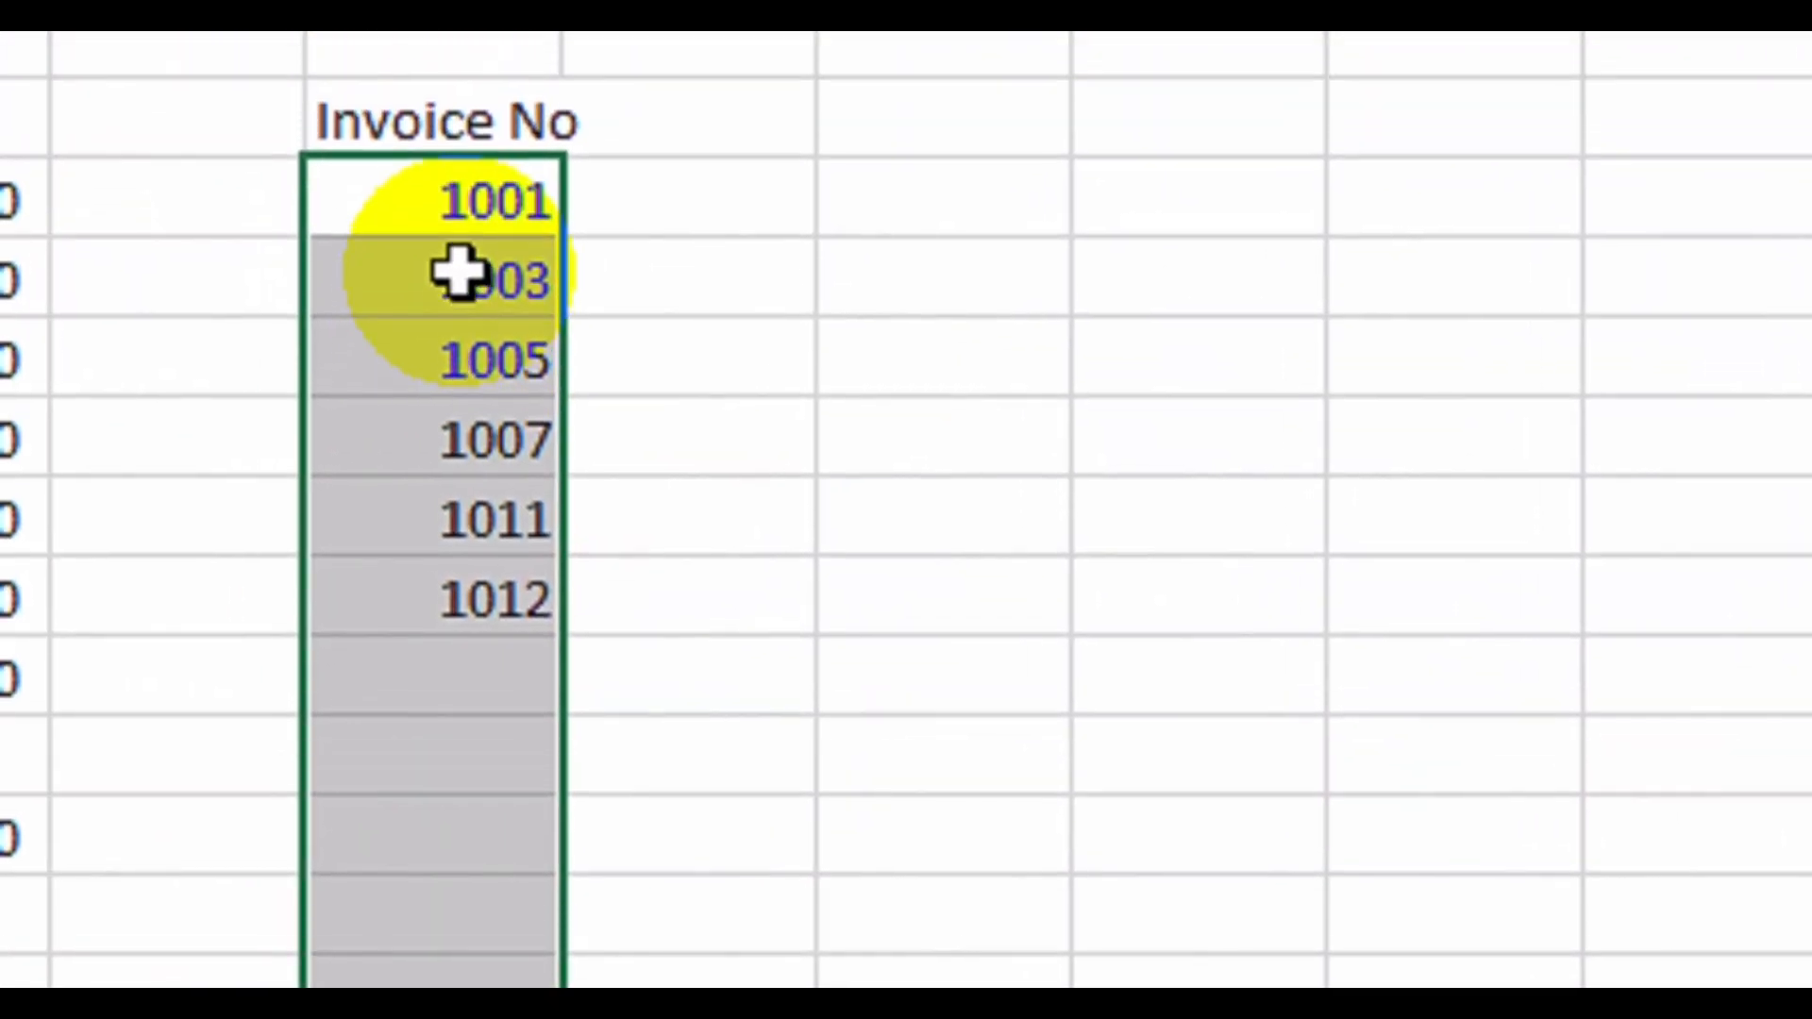
# Examine the data validation formulas of E8 and E9 to compare which cell each COUNTIF rule refers to.
pyautogui.click(460, 274)
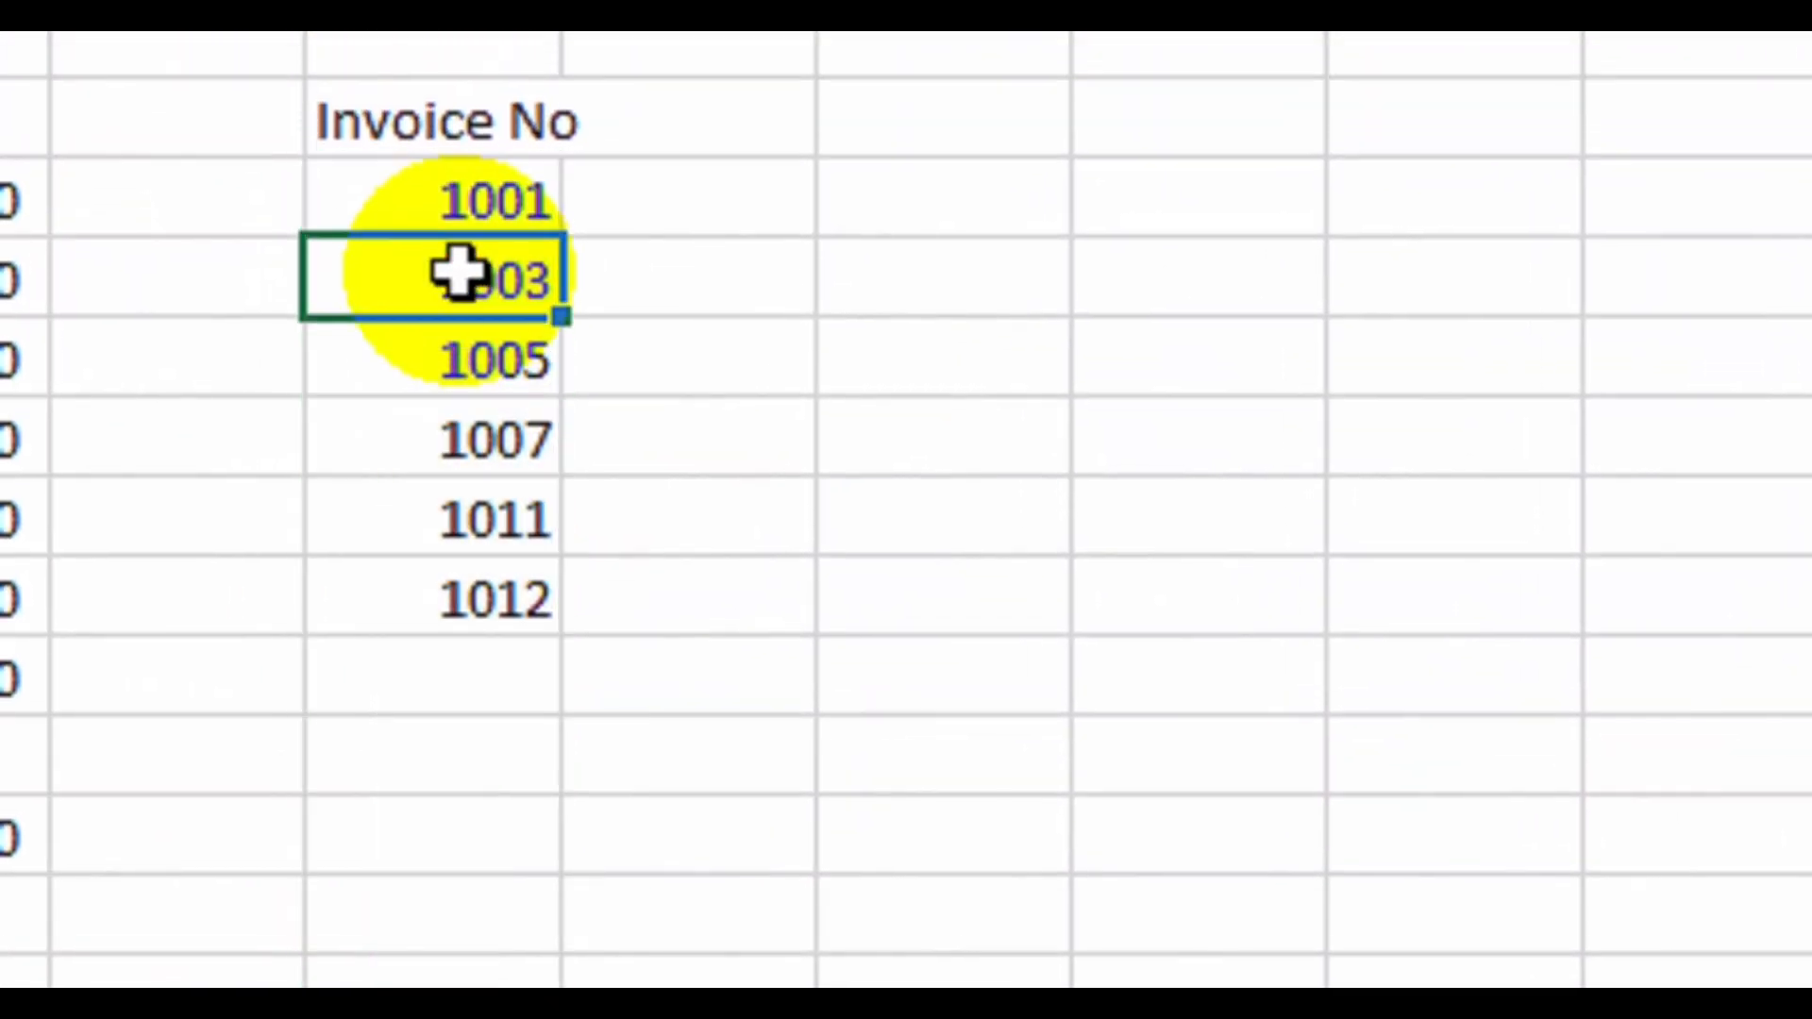
pyautogui.click(453, 201)
pyautogui.click(488, 395)
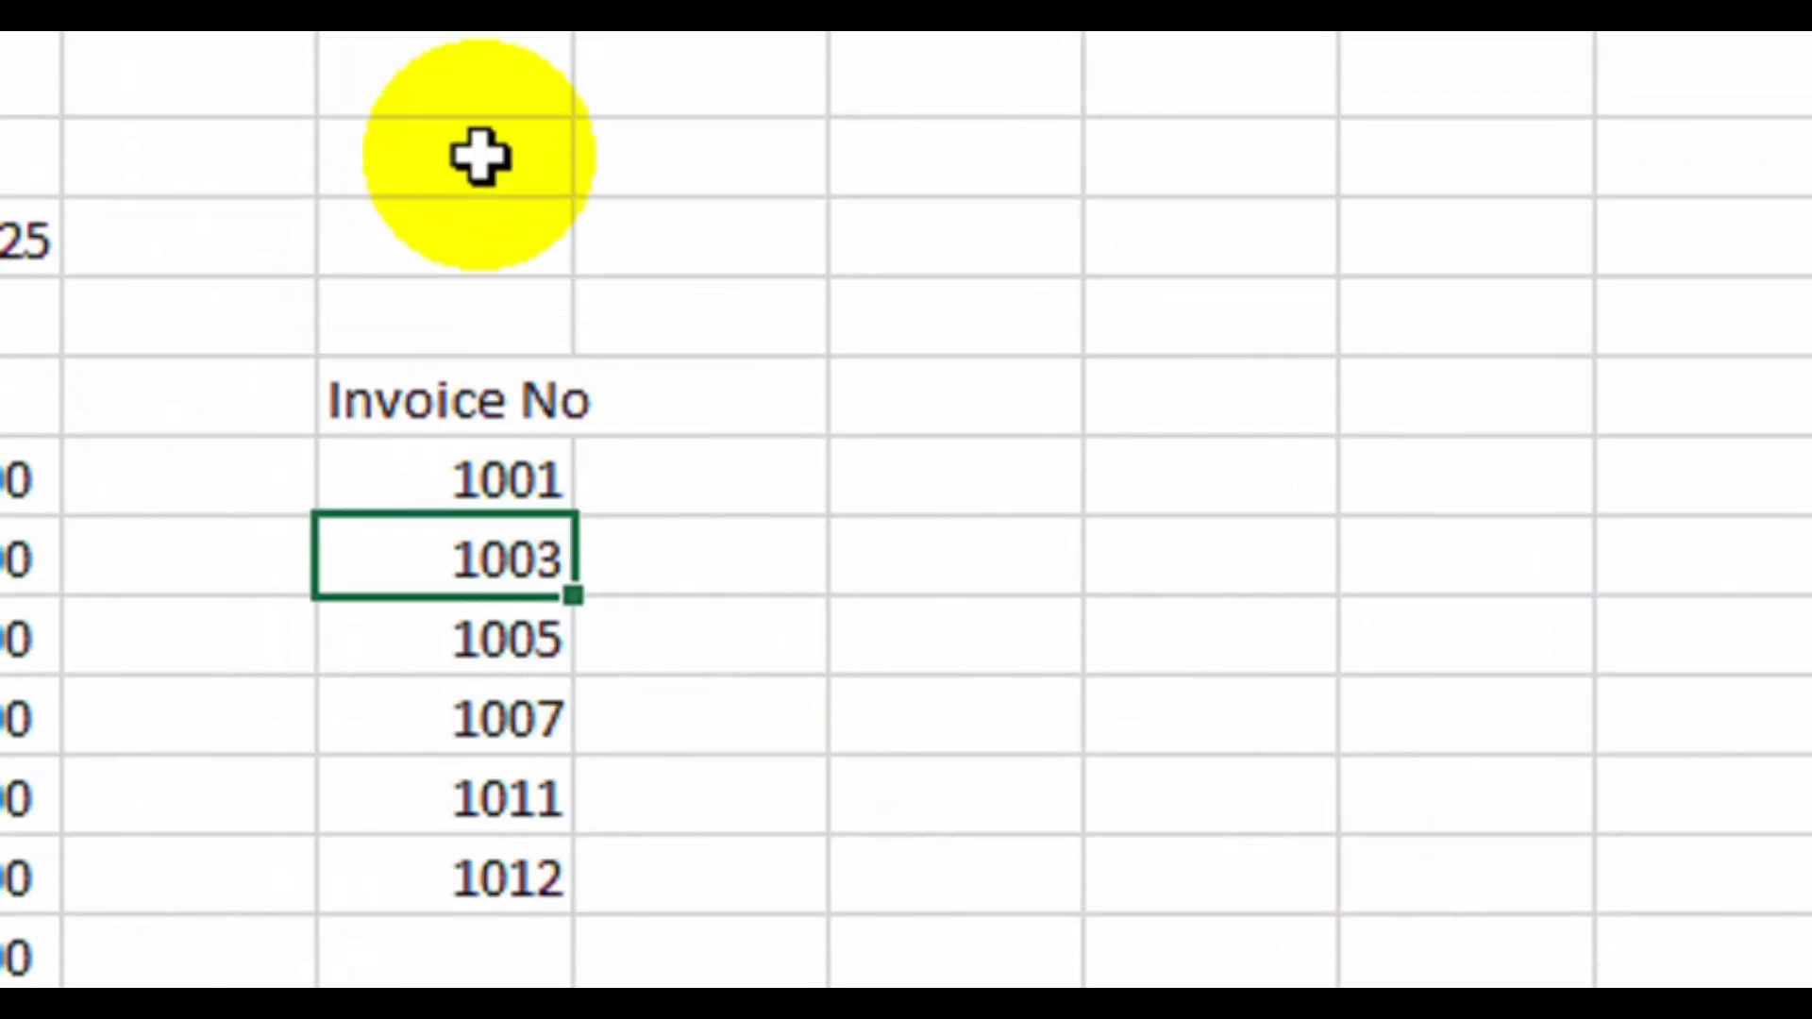
pyautogui.click(1373, 394)
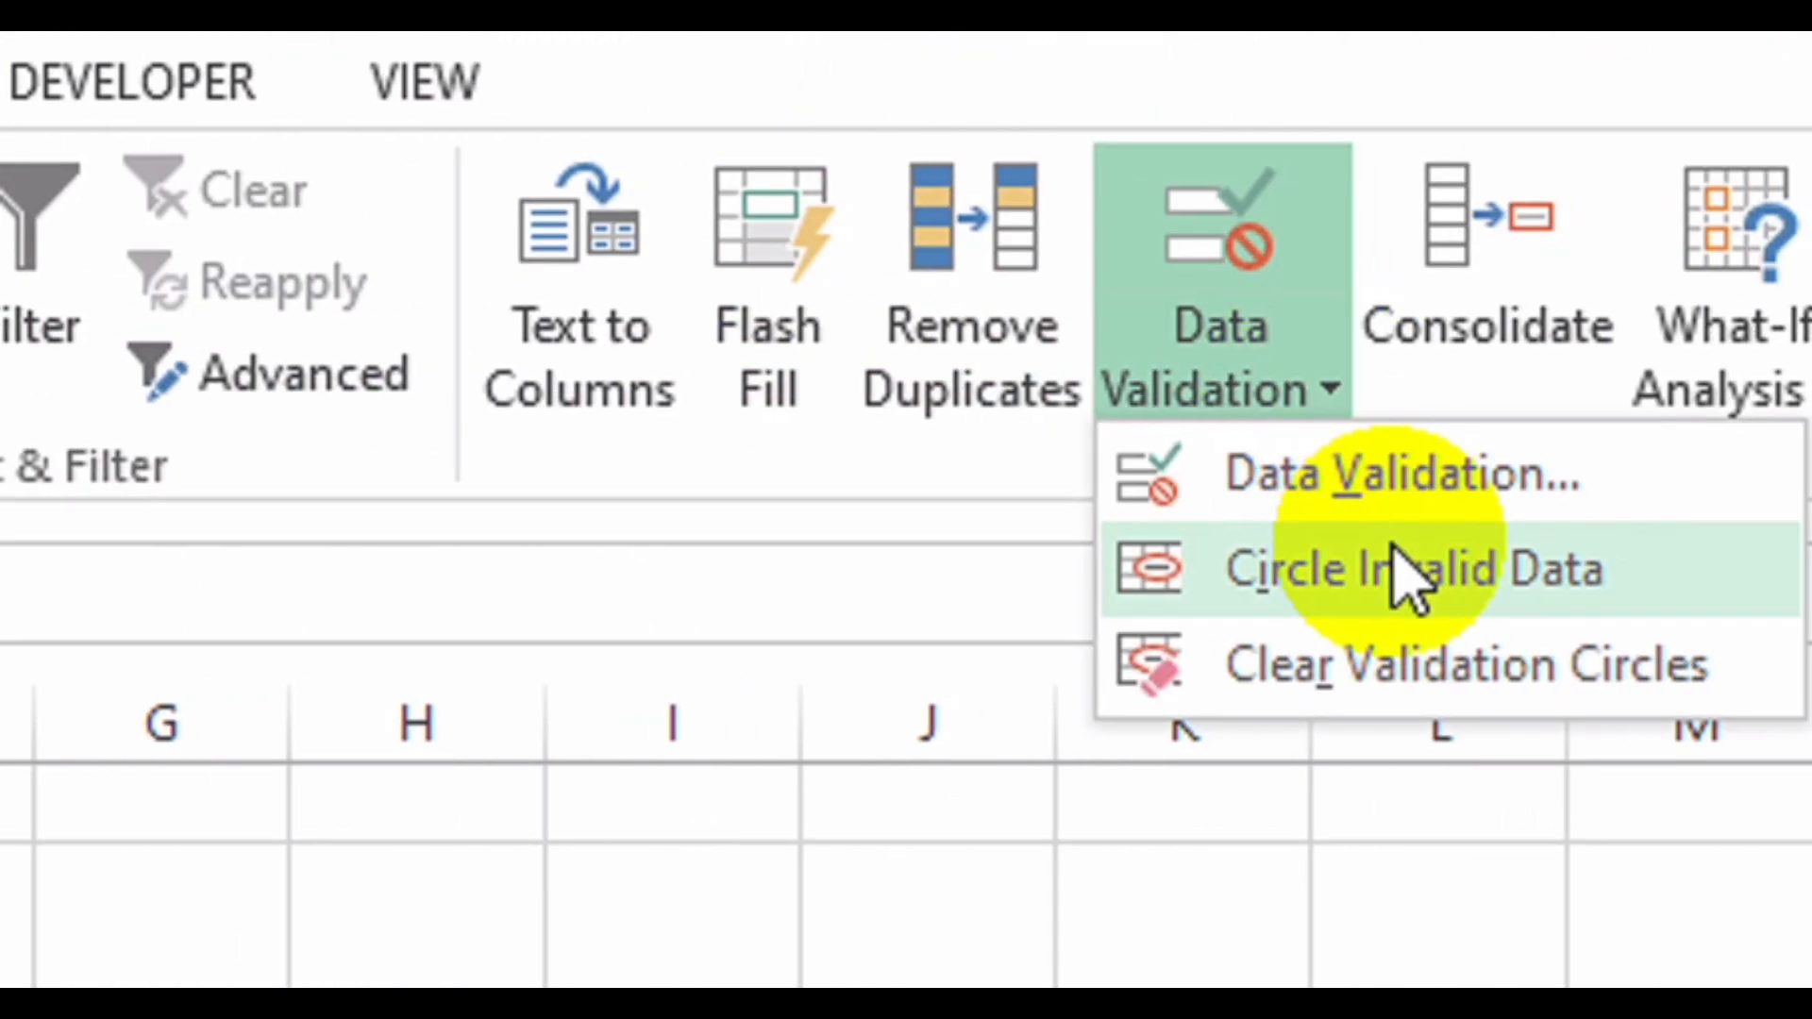
pyautogui.click(1463, 486)
pyautogui.click(545, 651)
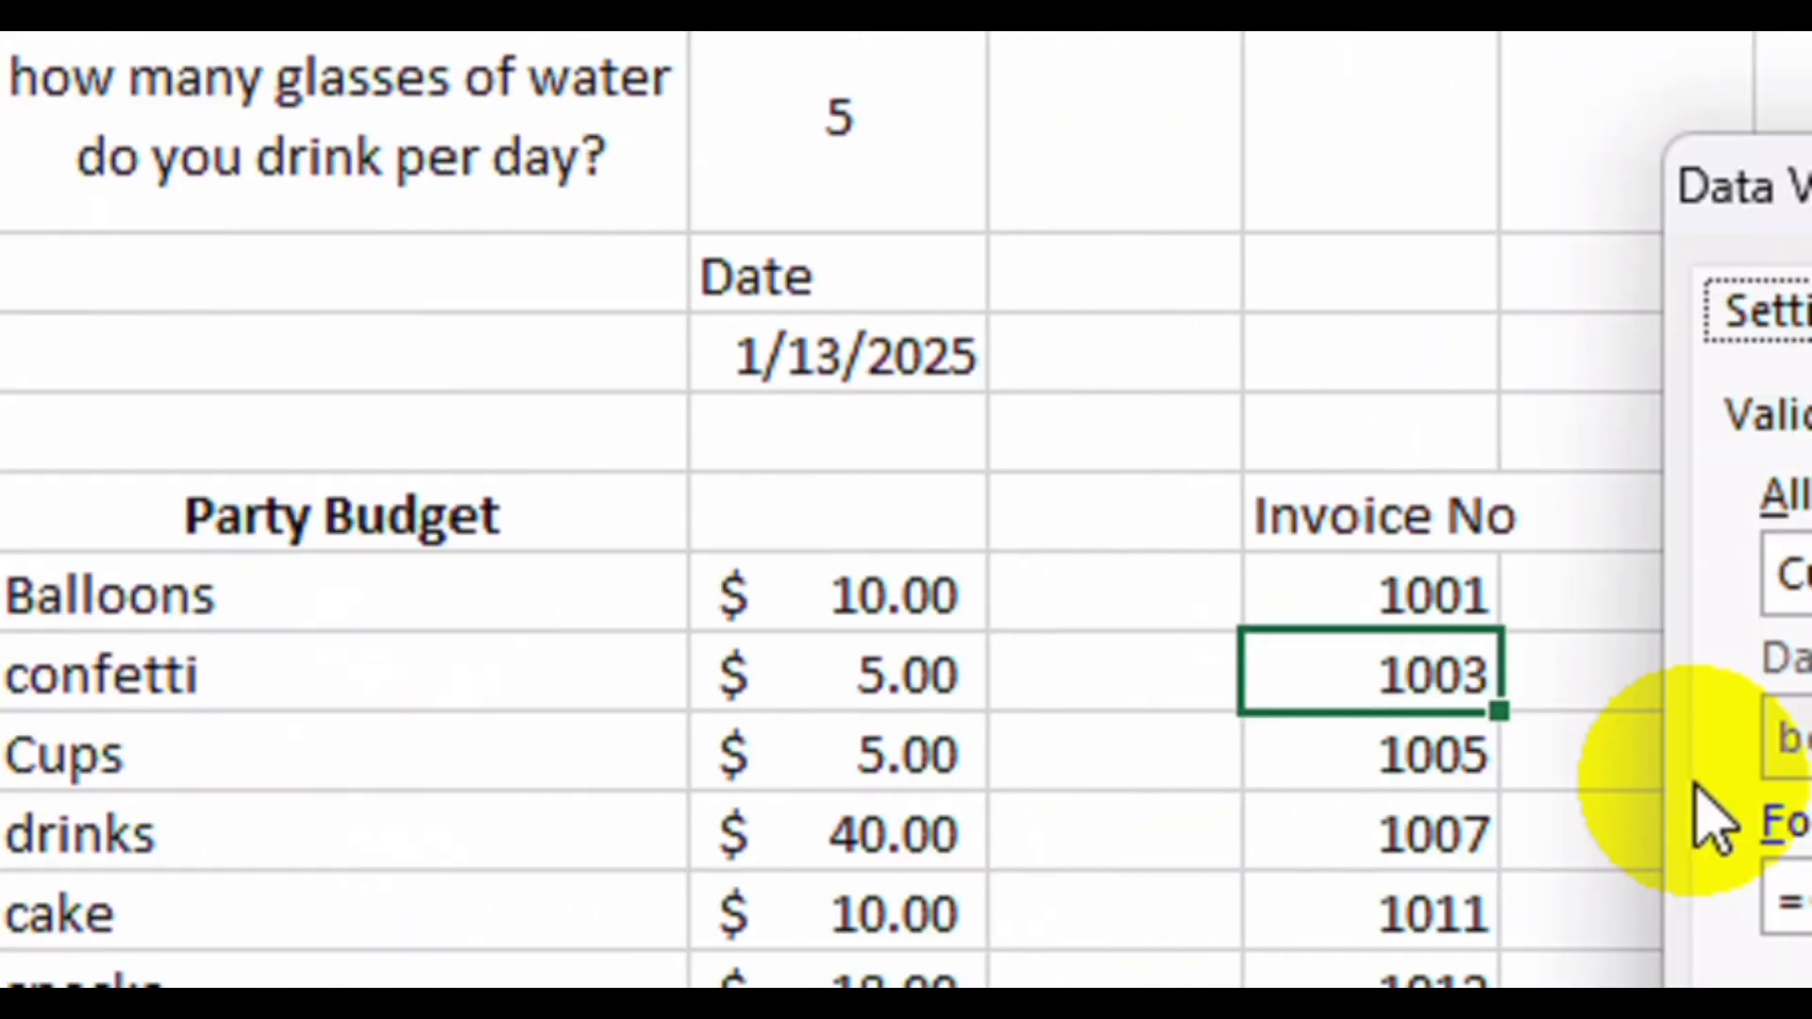
pyautogui.click(1365, 741)
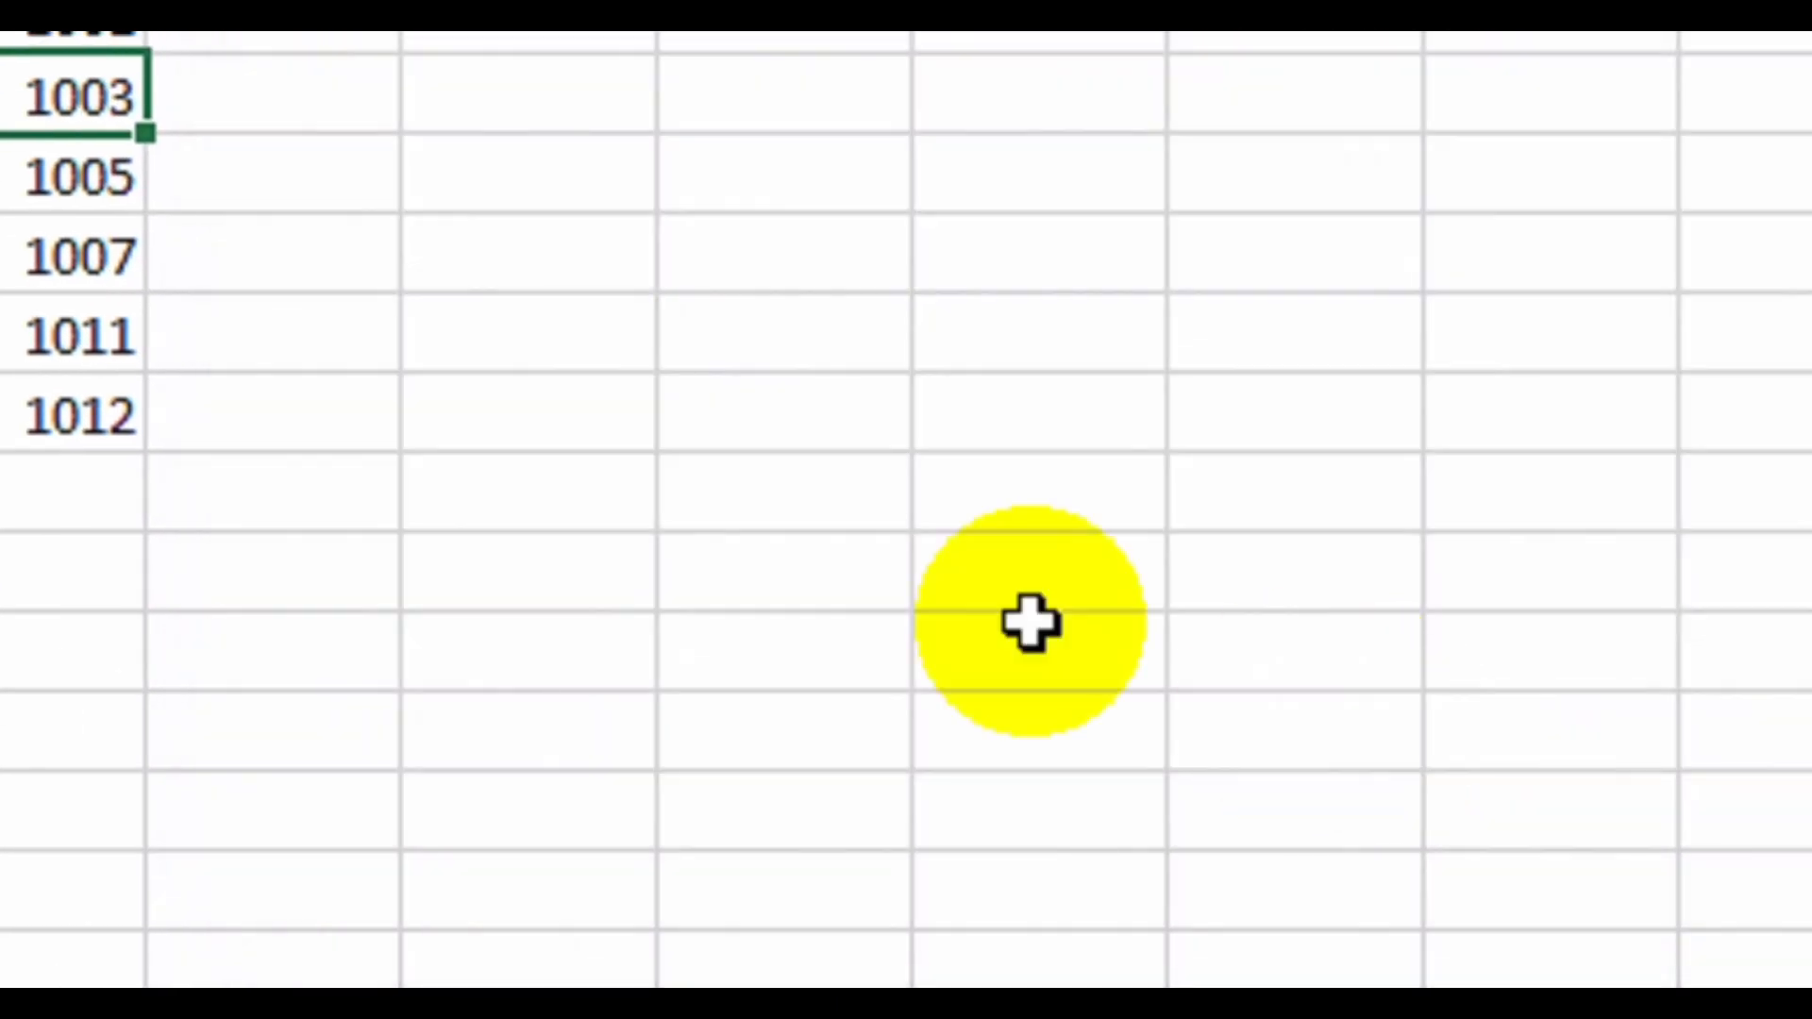
pyautogui.click(100, 186)
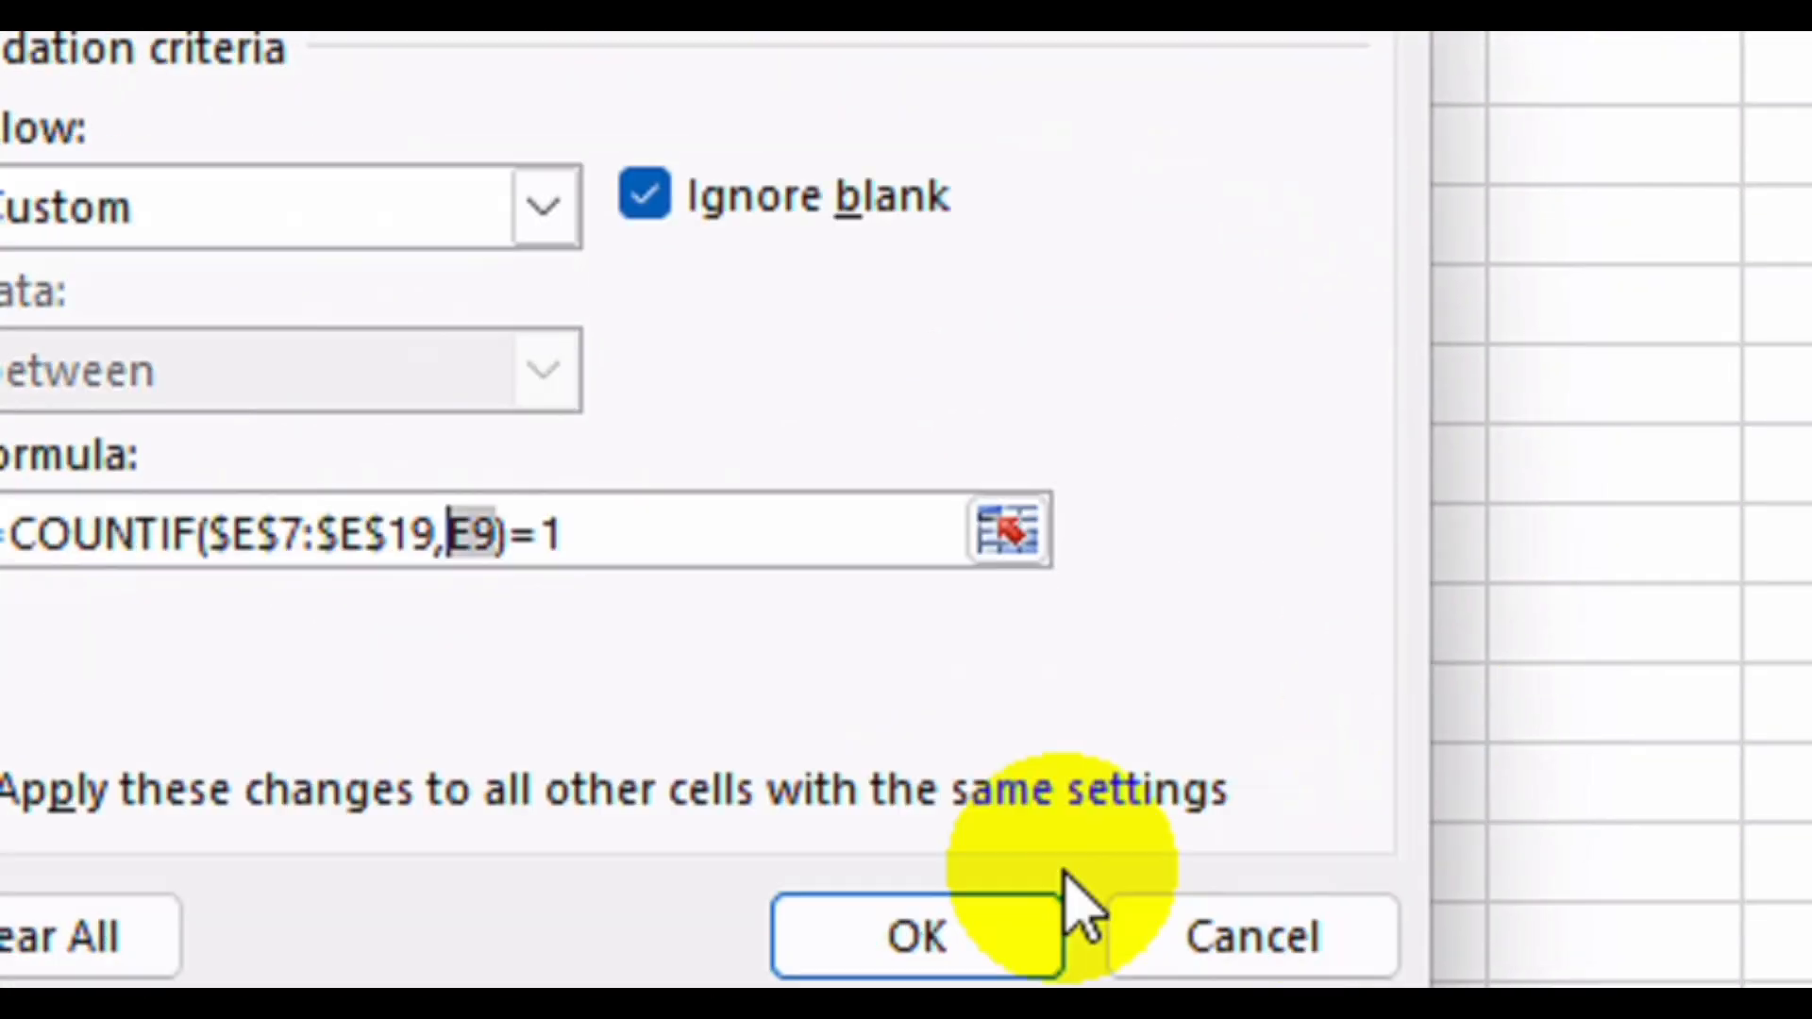
pyautogui.click(971, 760)
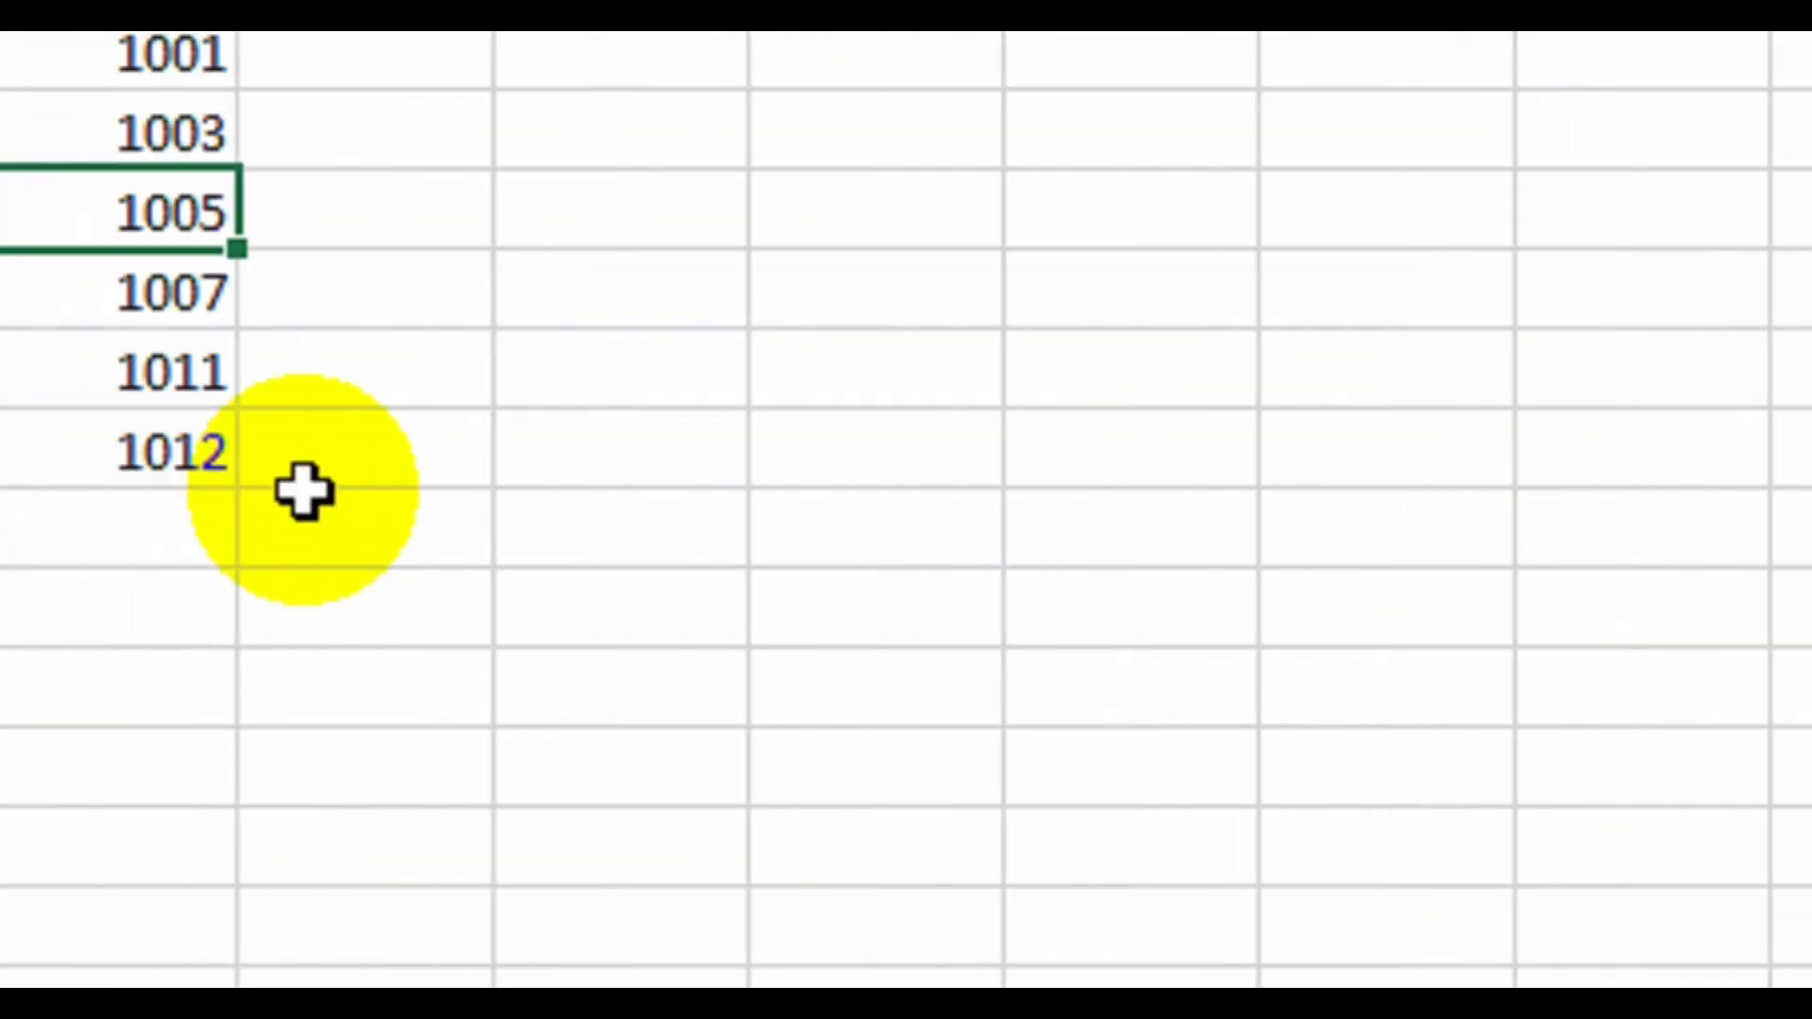
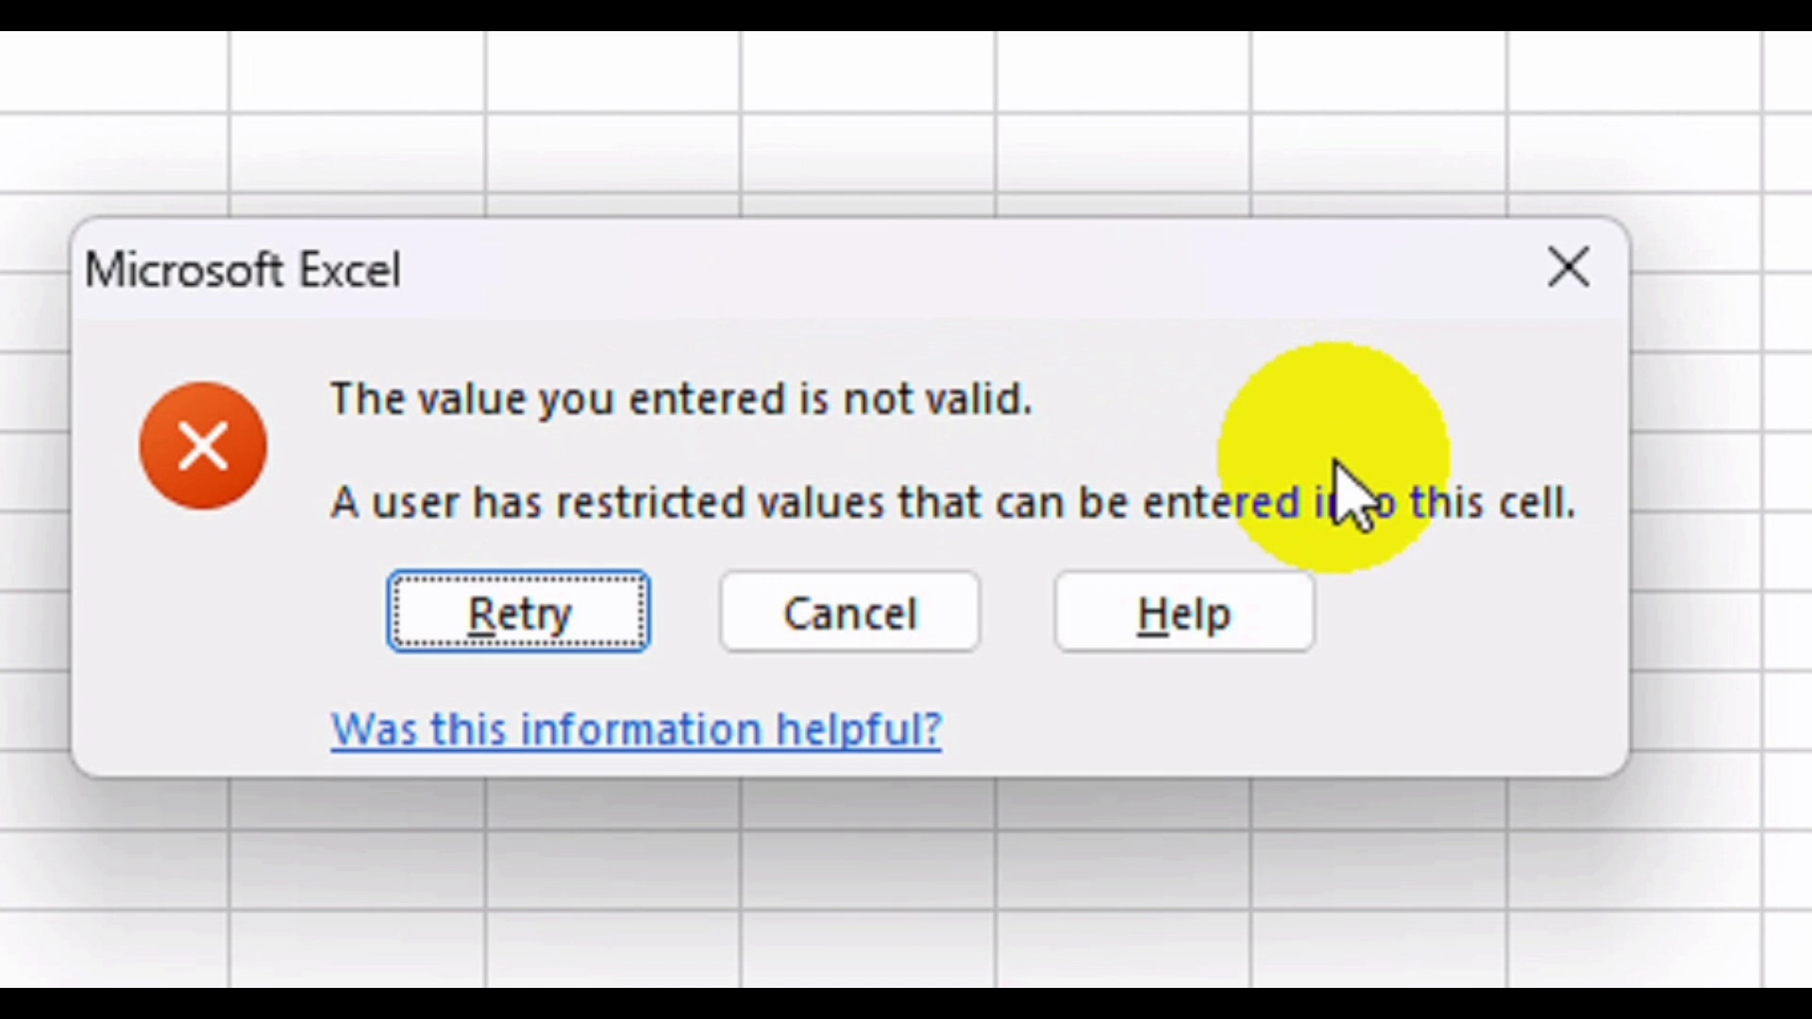
# Retry the entry in E14, replacing the duplicate invoice number with 1009.
pyautogui.click(500, 609)
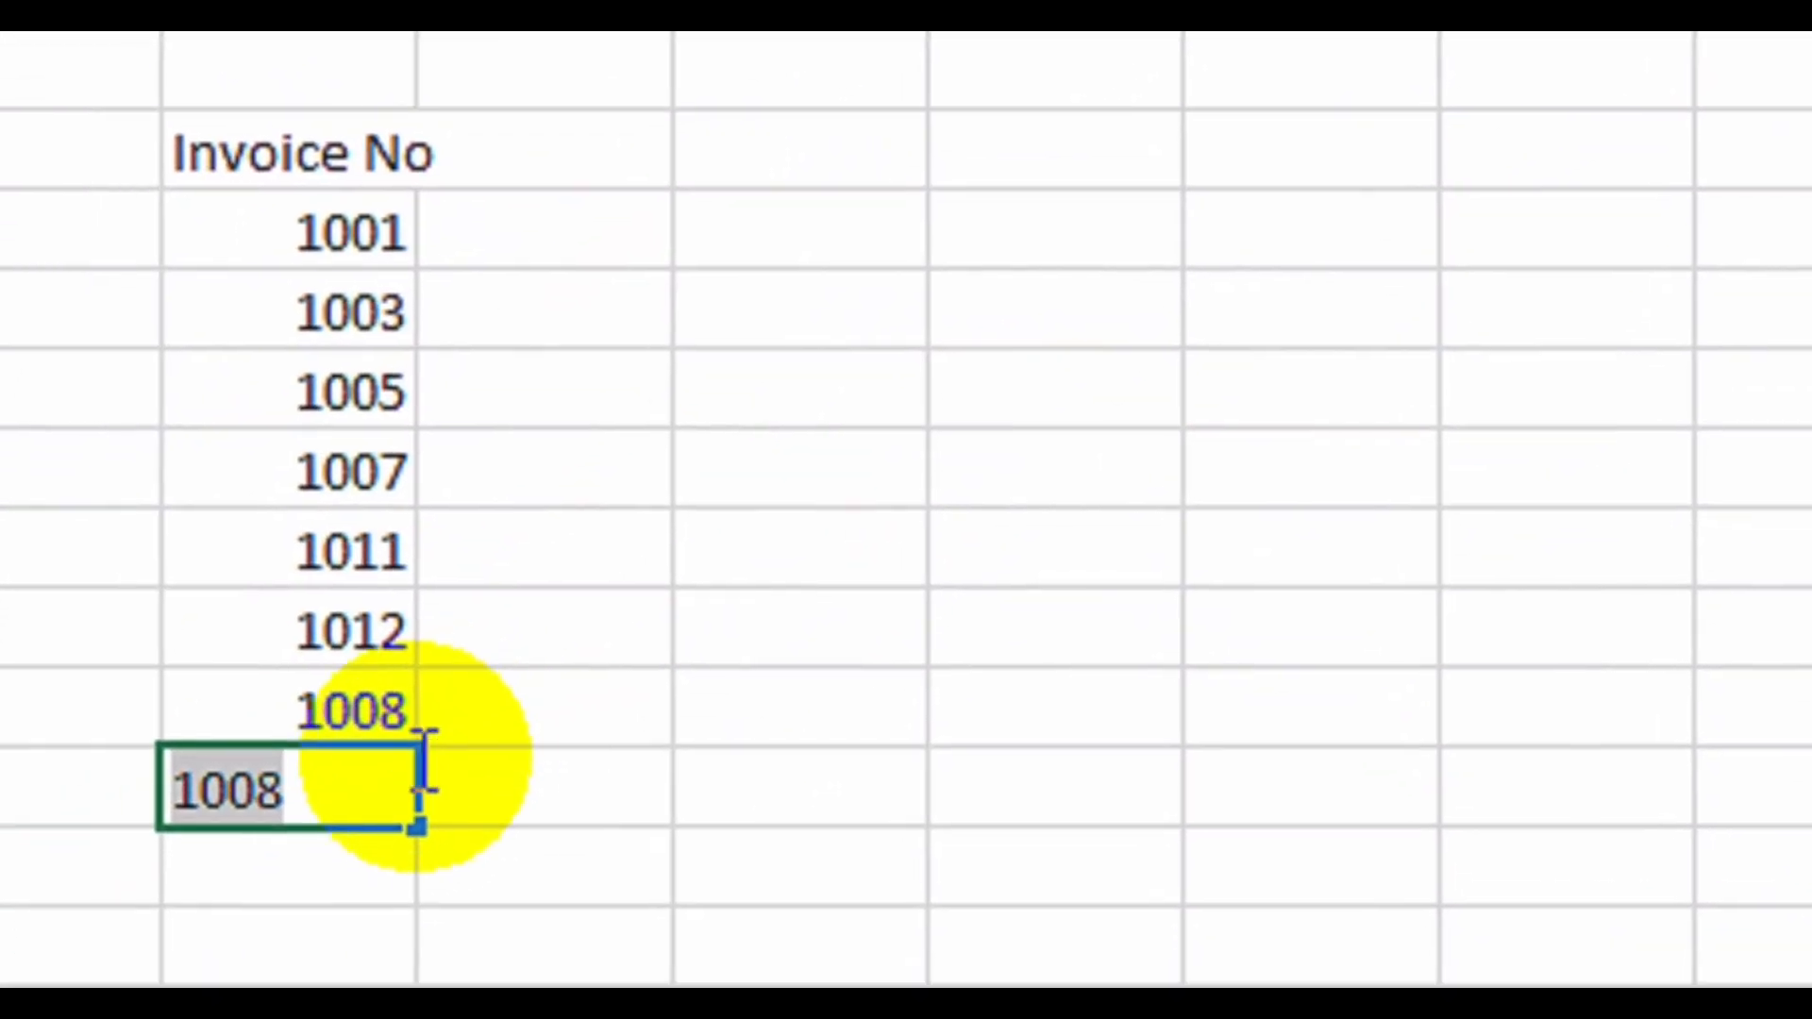
pyautogui.click(90, 984)
pyautogui.press('BackSpace')
pyautogui.write('9')
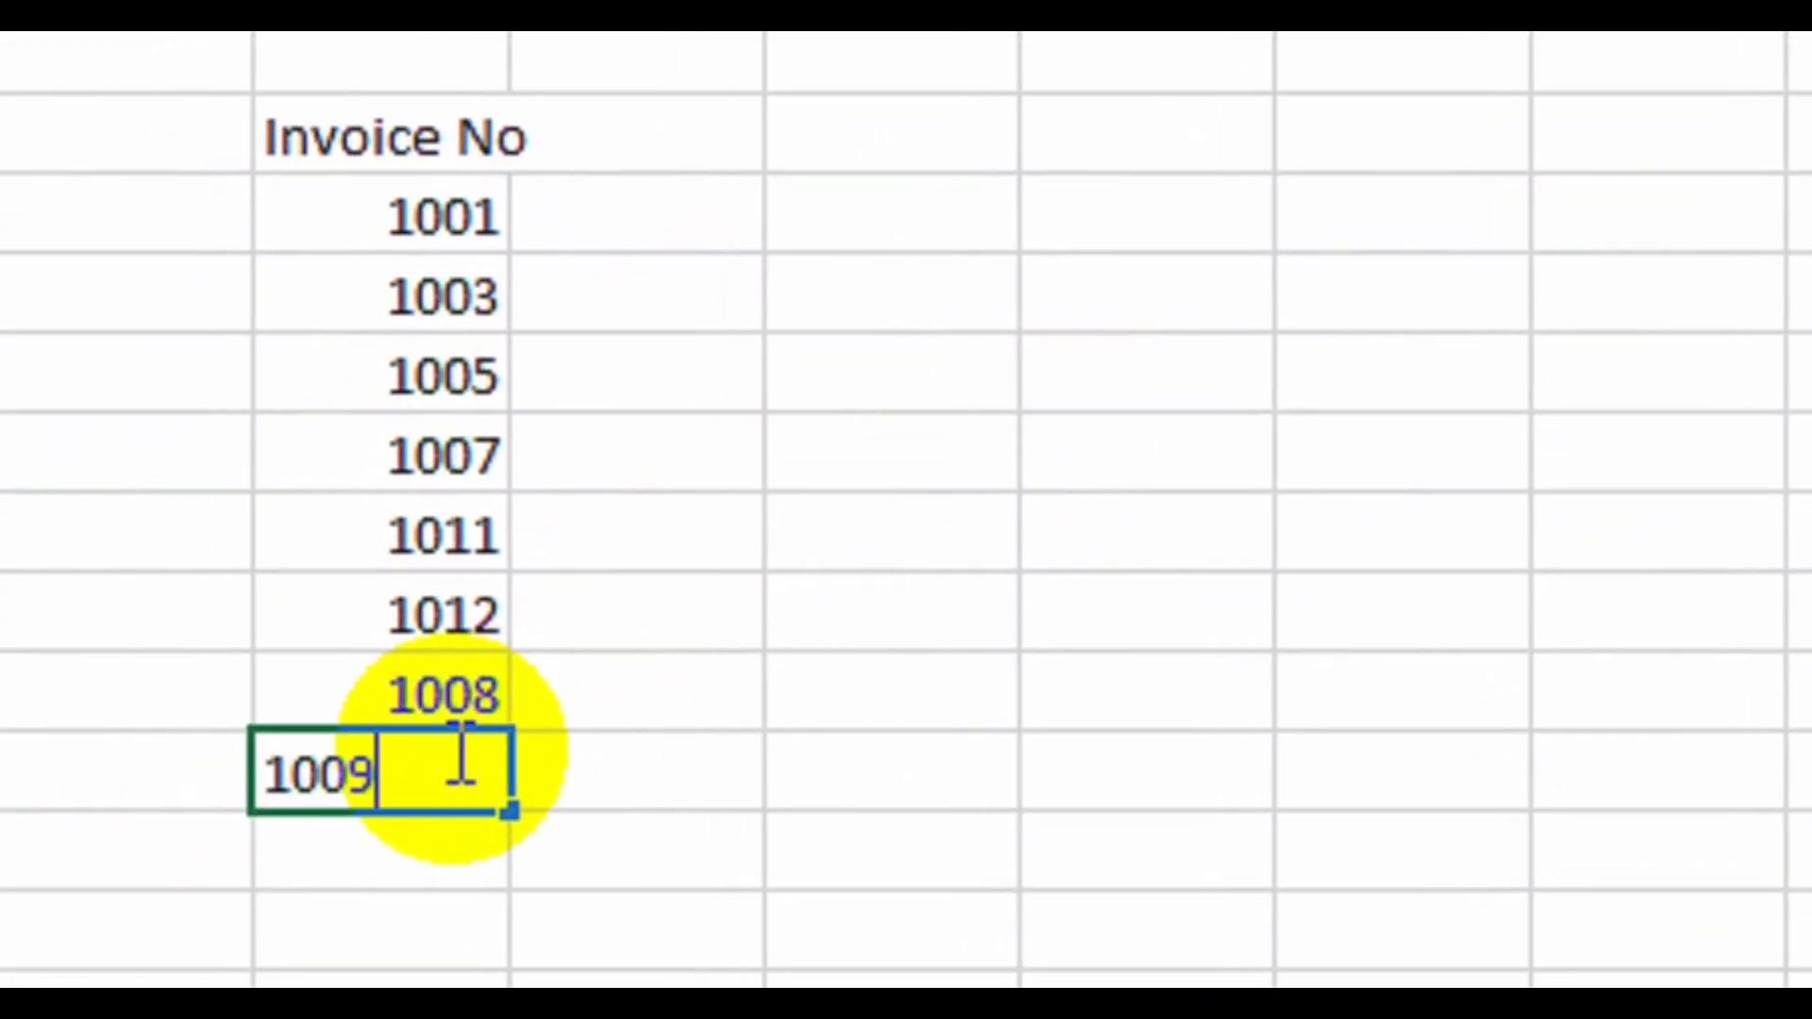
pyautogui.press('Return')
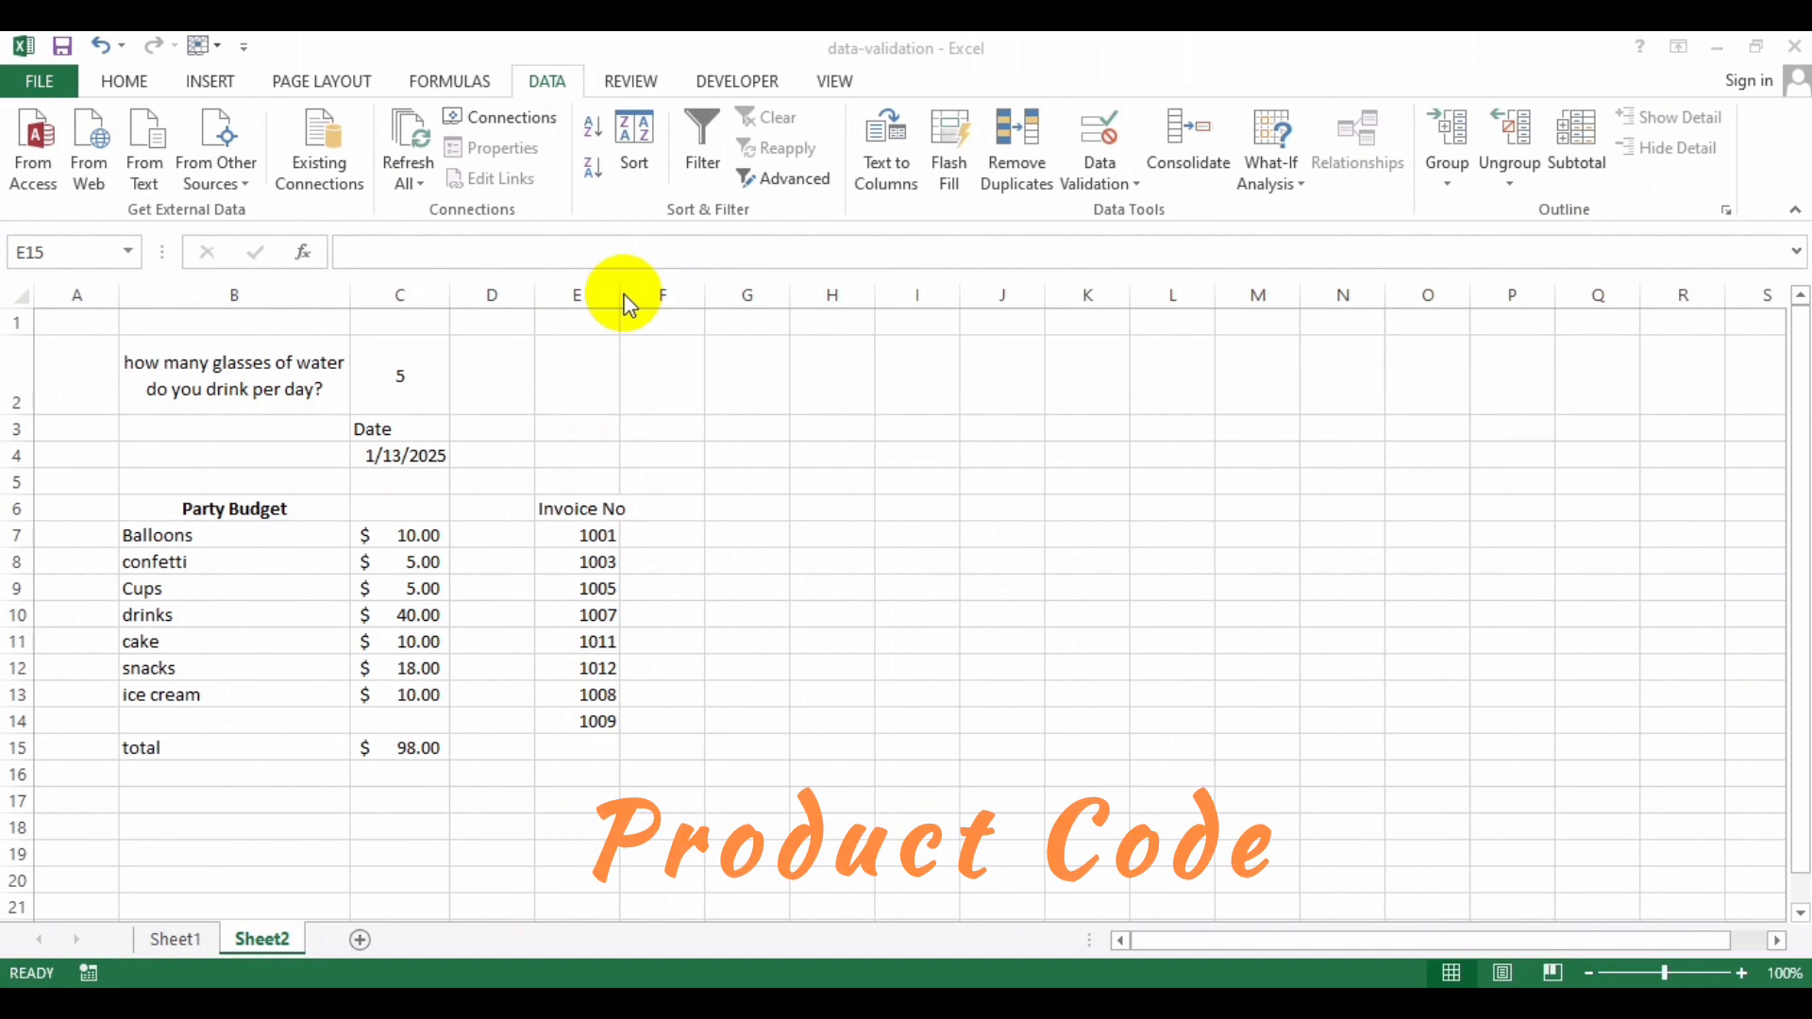
# Widen column E to fit its heading and enter the heading "Product Code" in cell F6.
pyautogui.click(615, 296)
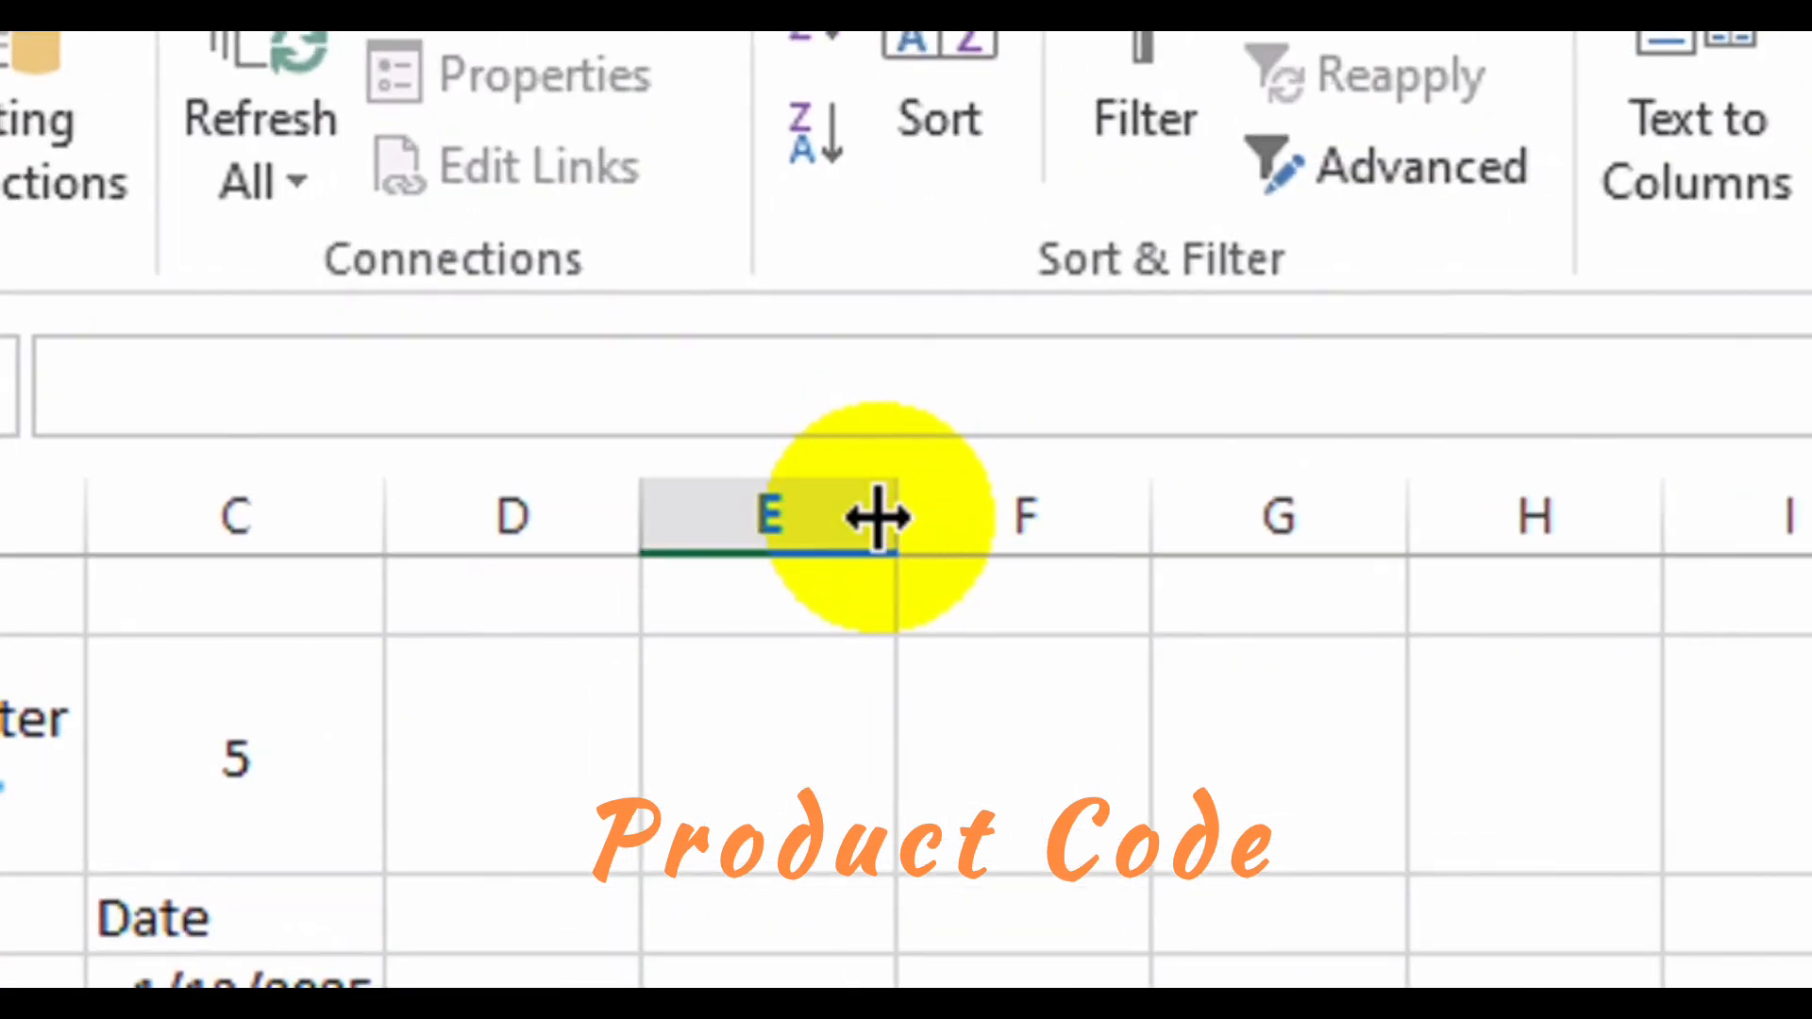
pyautogui.moveTo(877, 517); pyautogui.dragTo(931, 518)
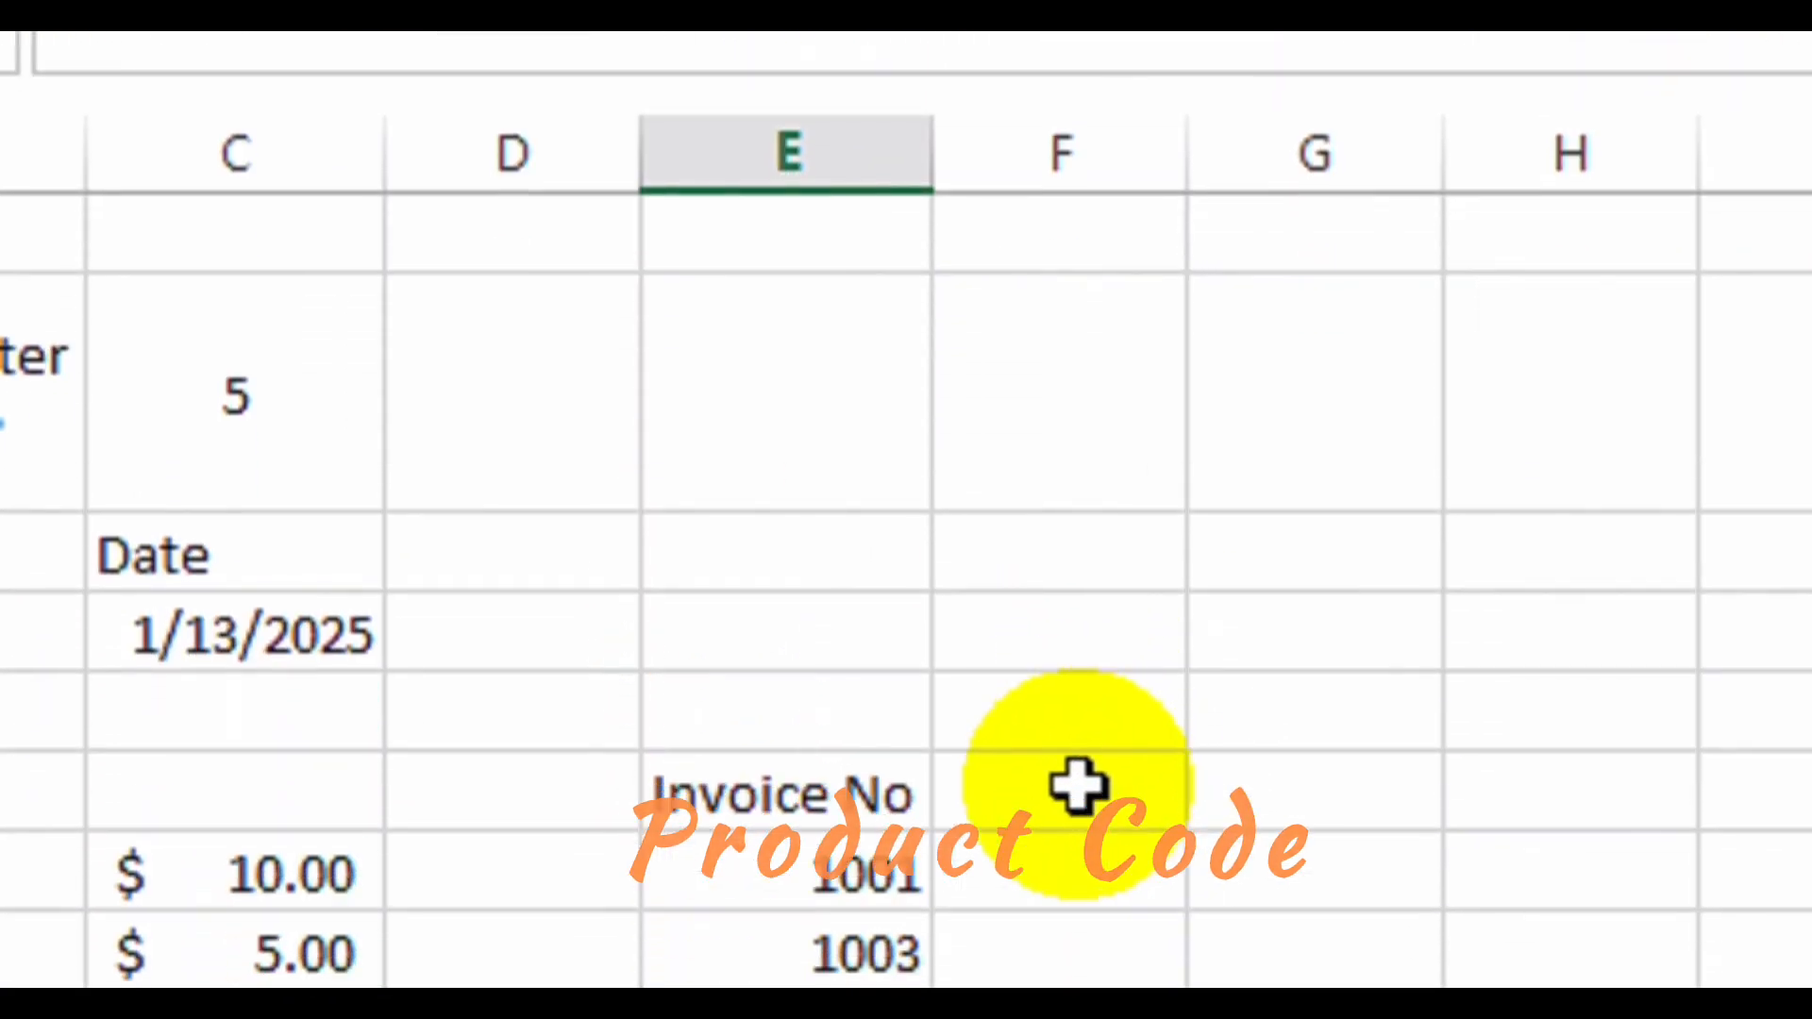
pyautogui.click(1076, 746)
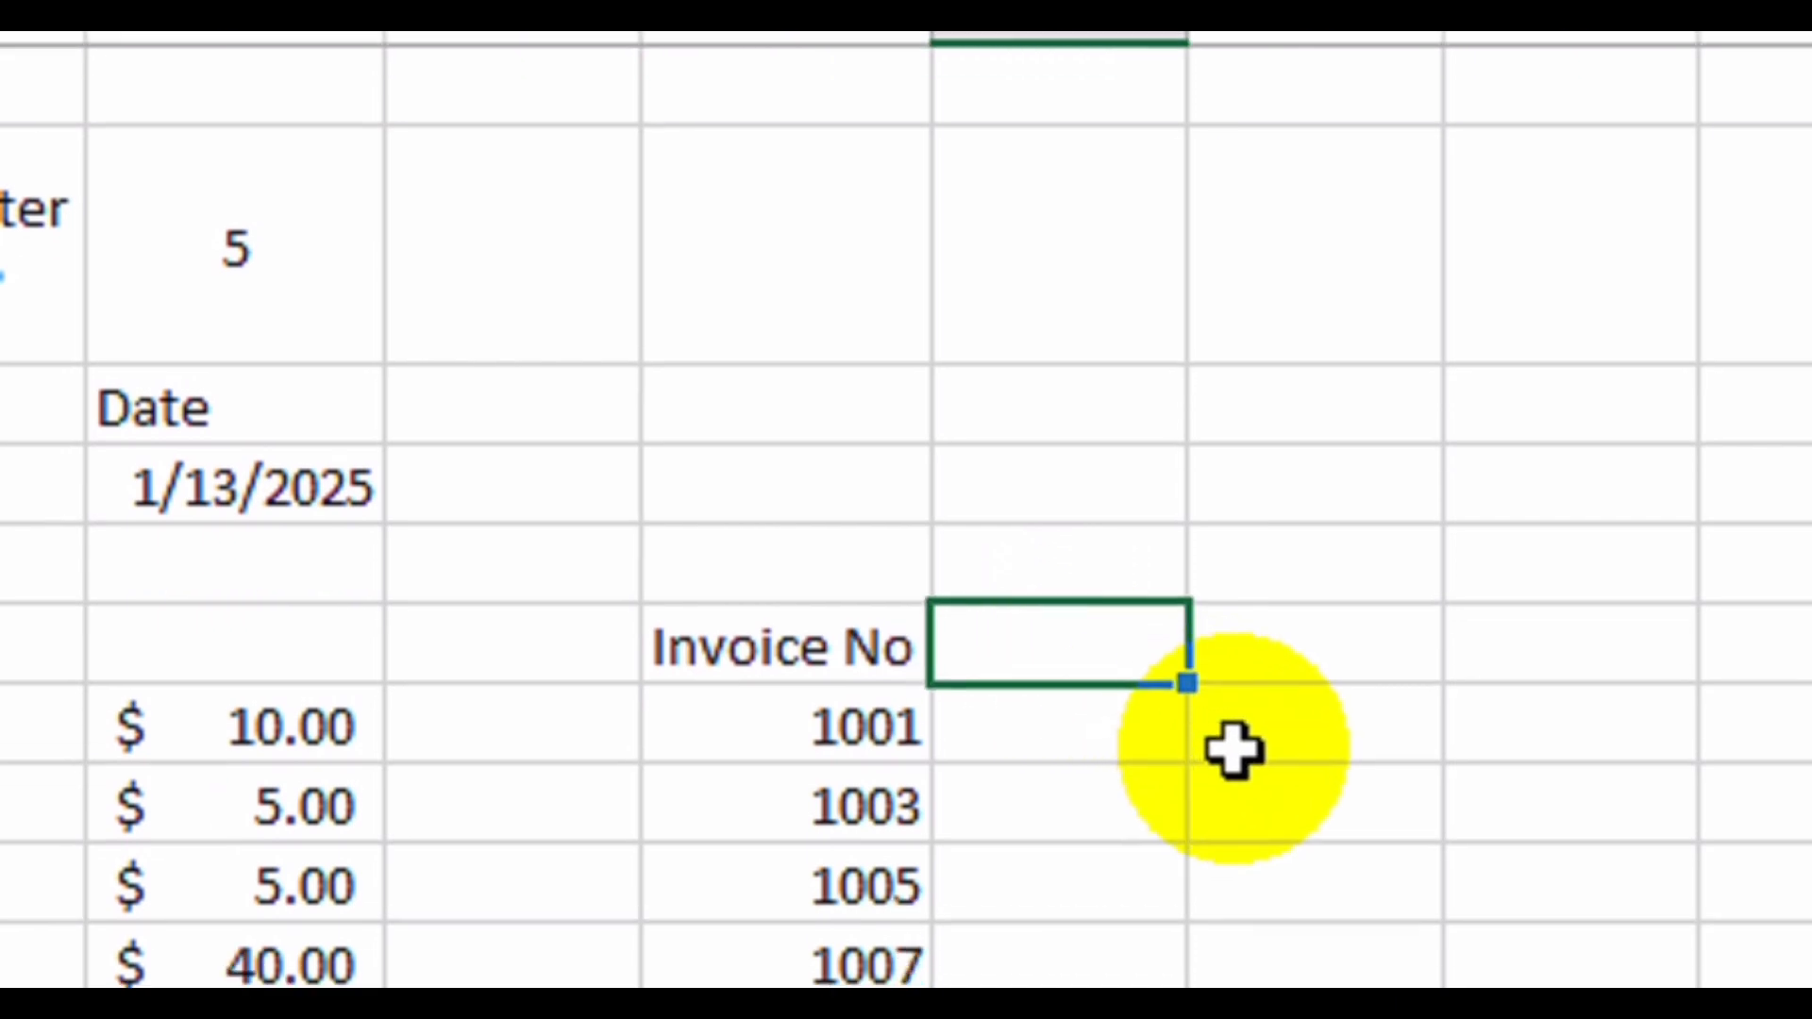
pyautogui.write('Product ')
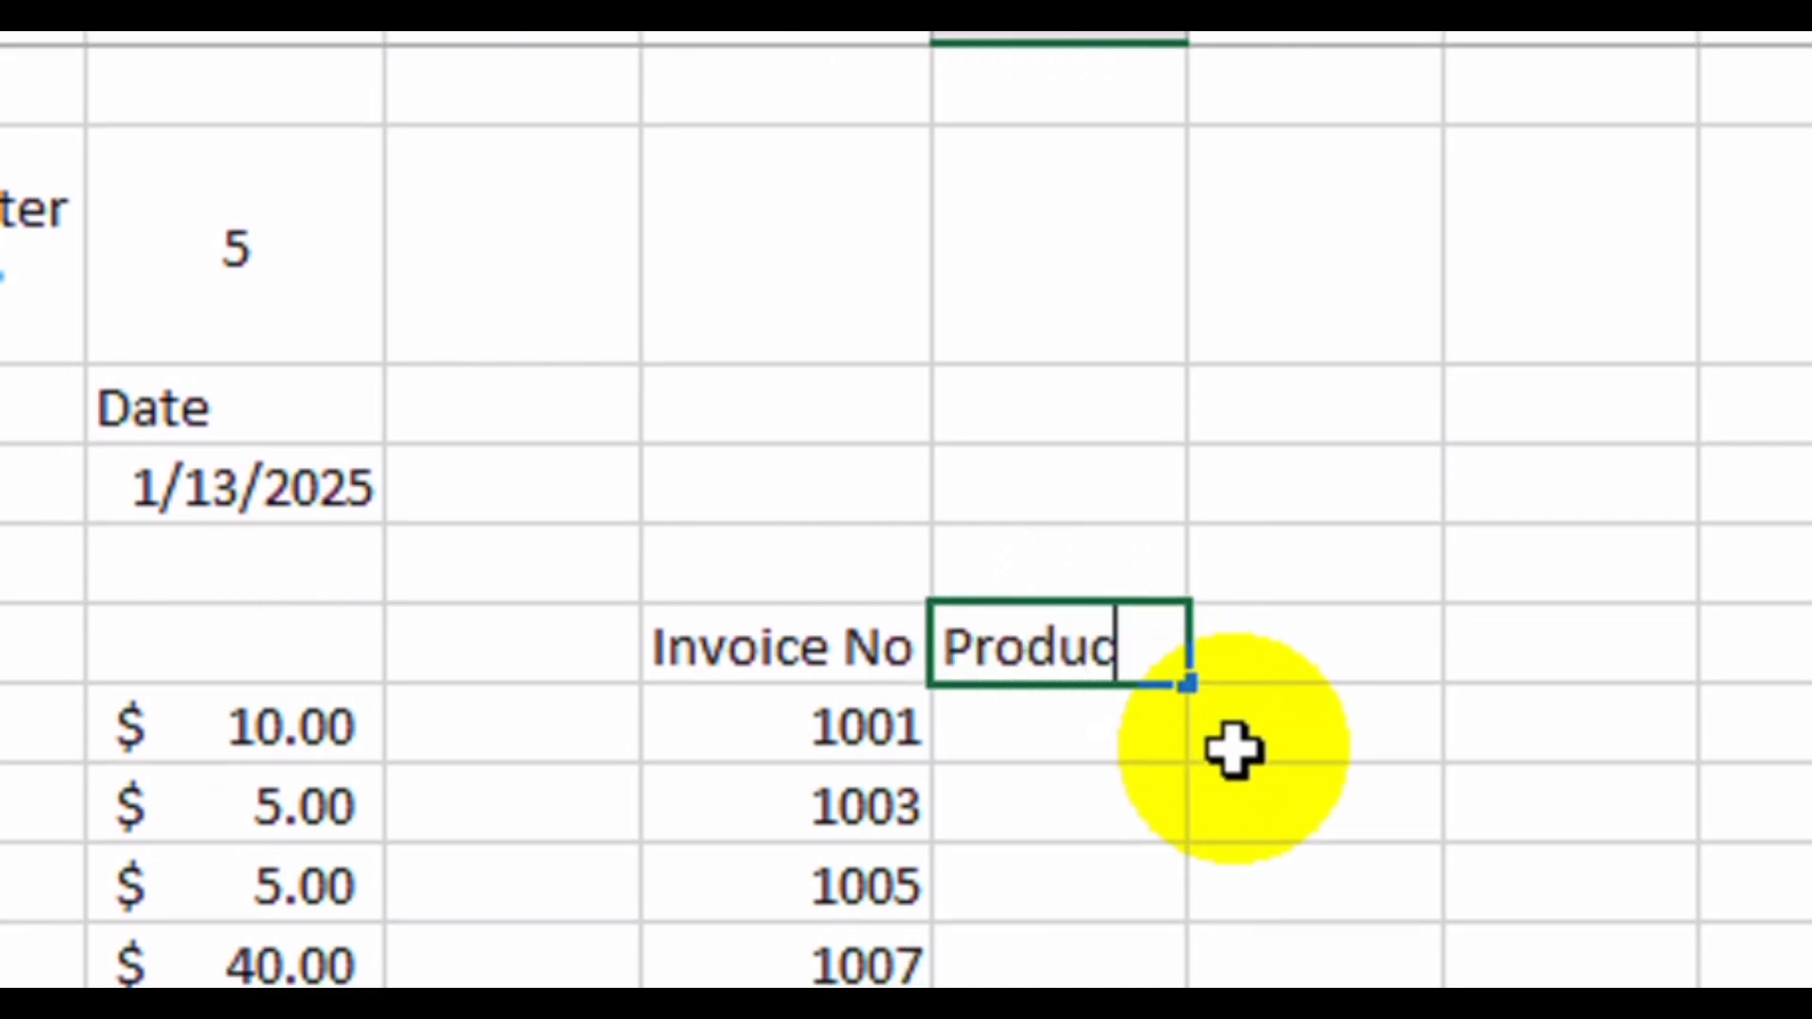
pyautogui.write('Code')
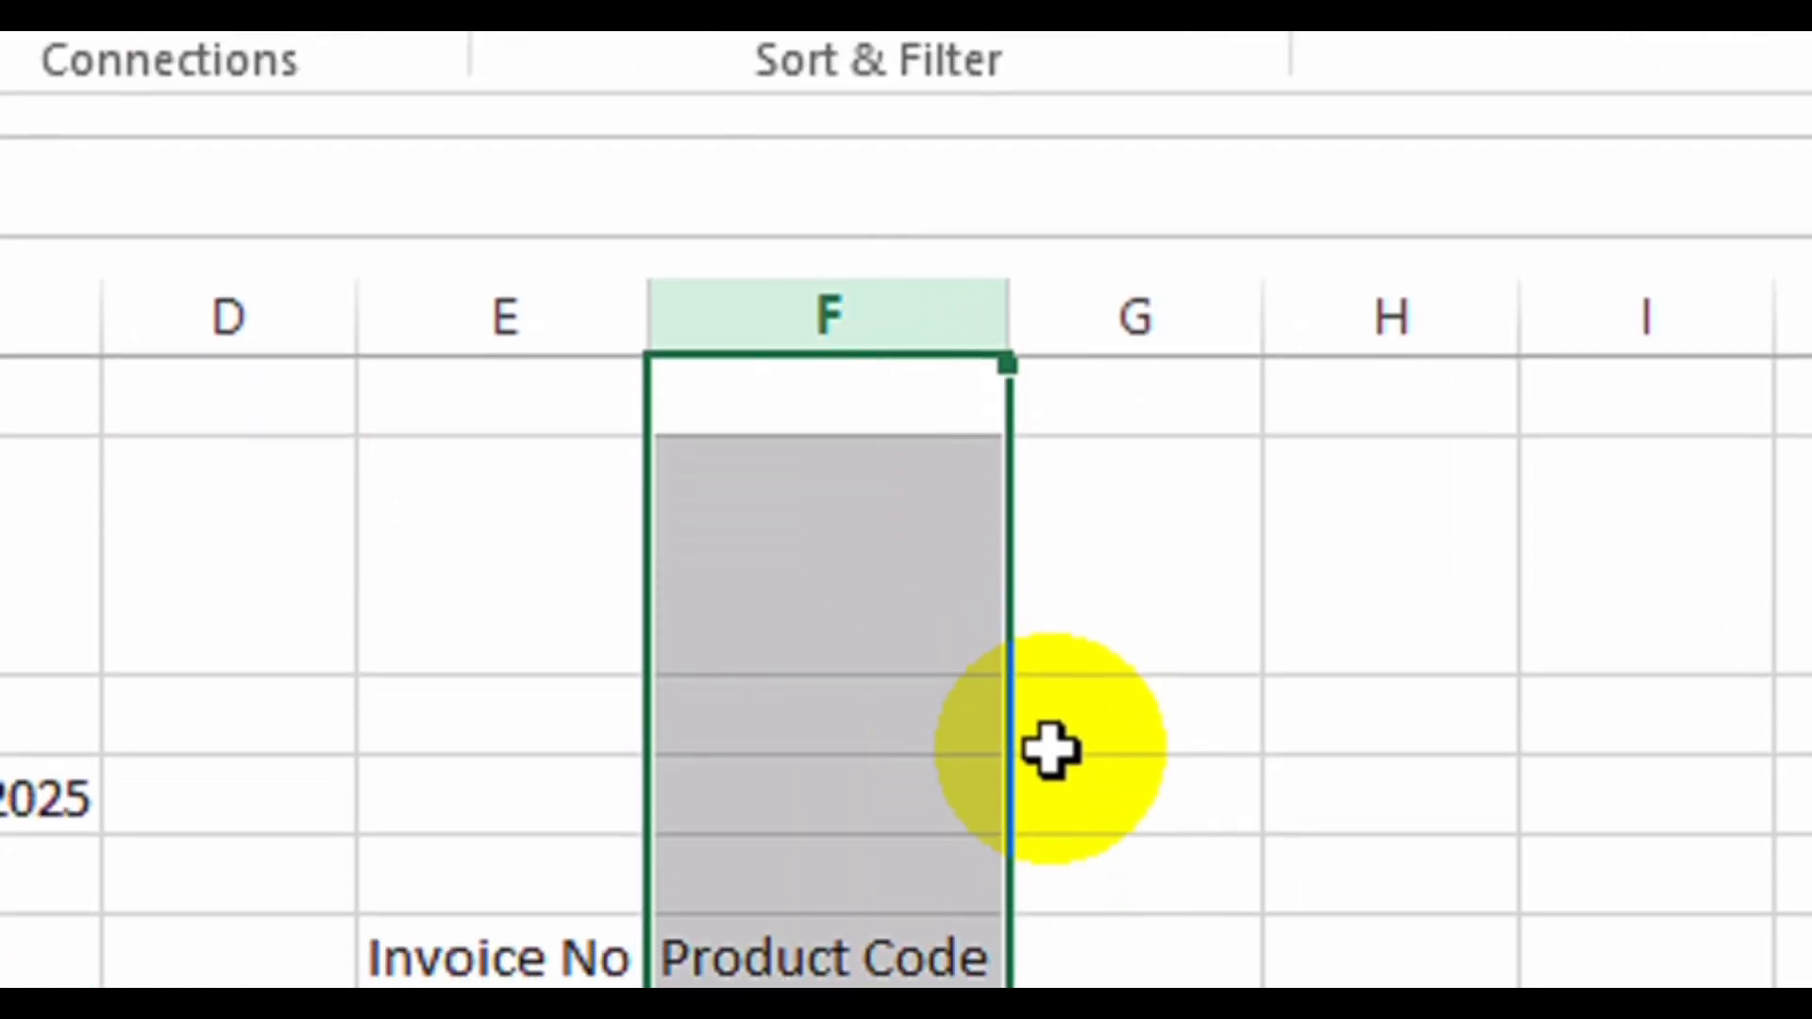
# Enter the product code C001 in cell F7.
pyautogui.click(884, 439)
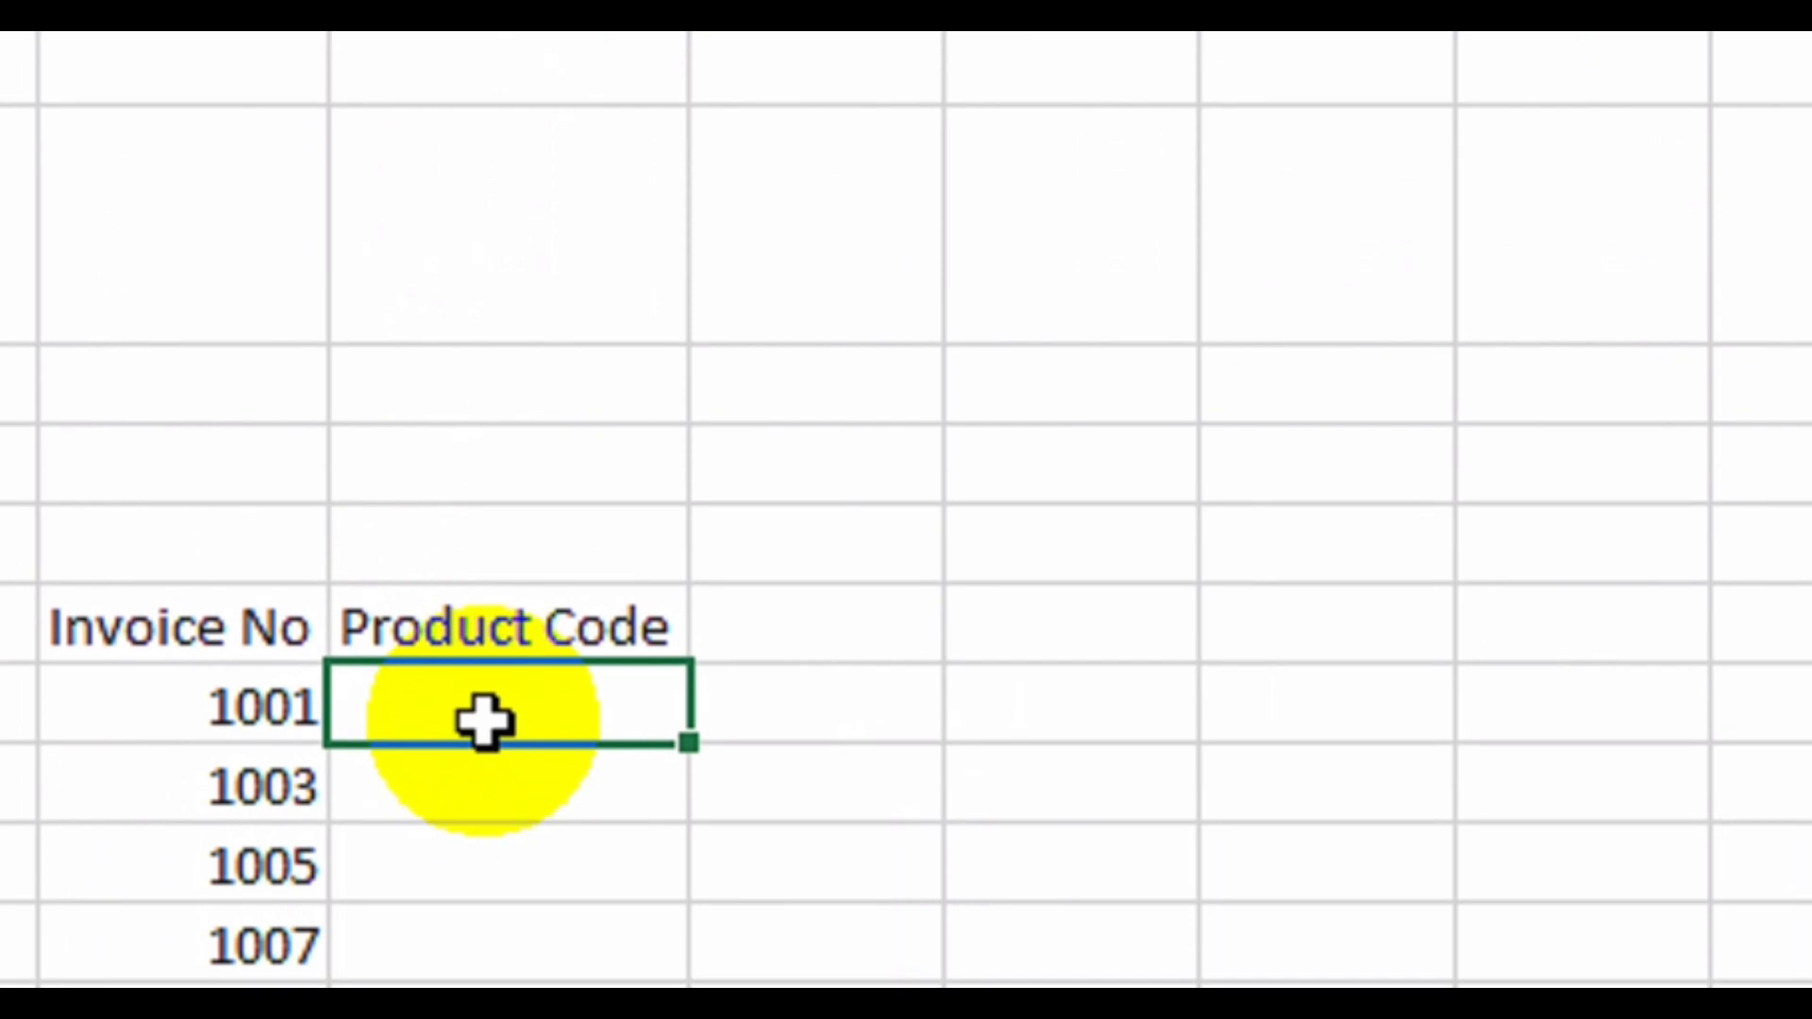
pyautogui.write('C001')
pyautogui.click(487, 842)
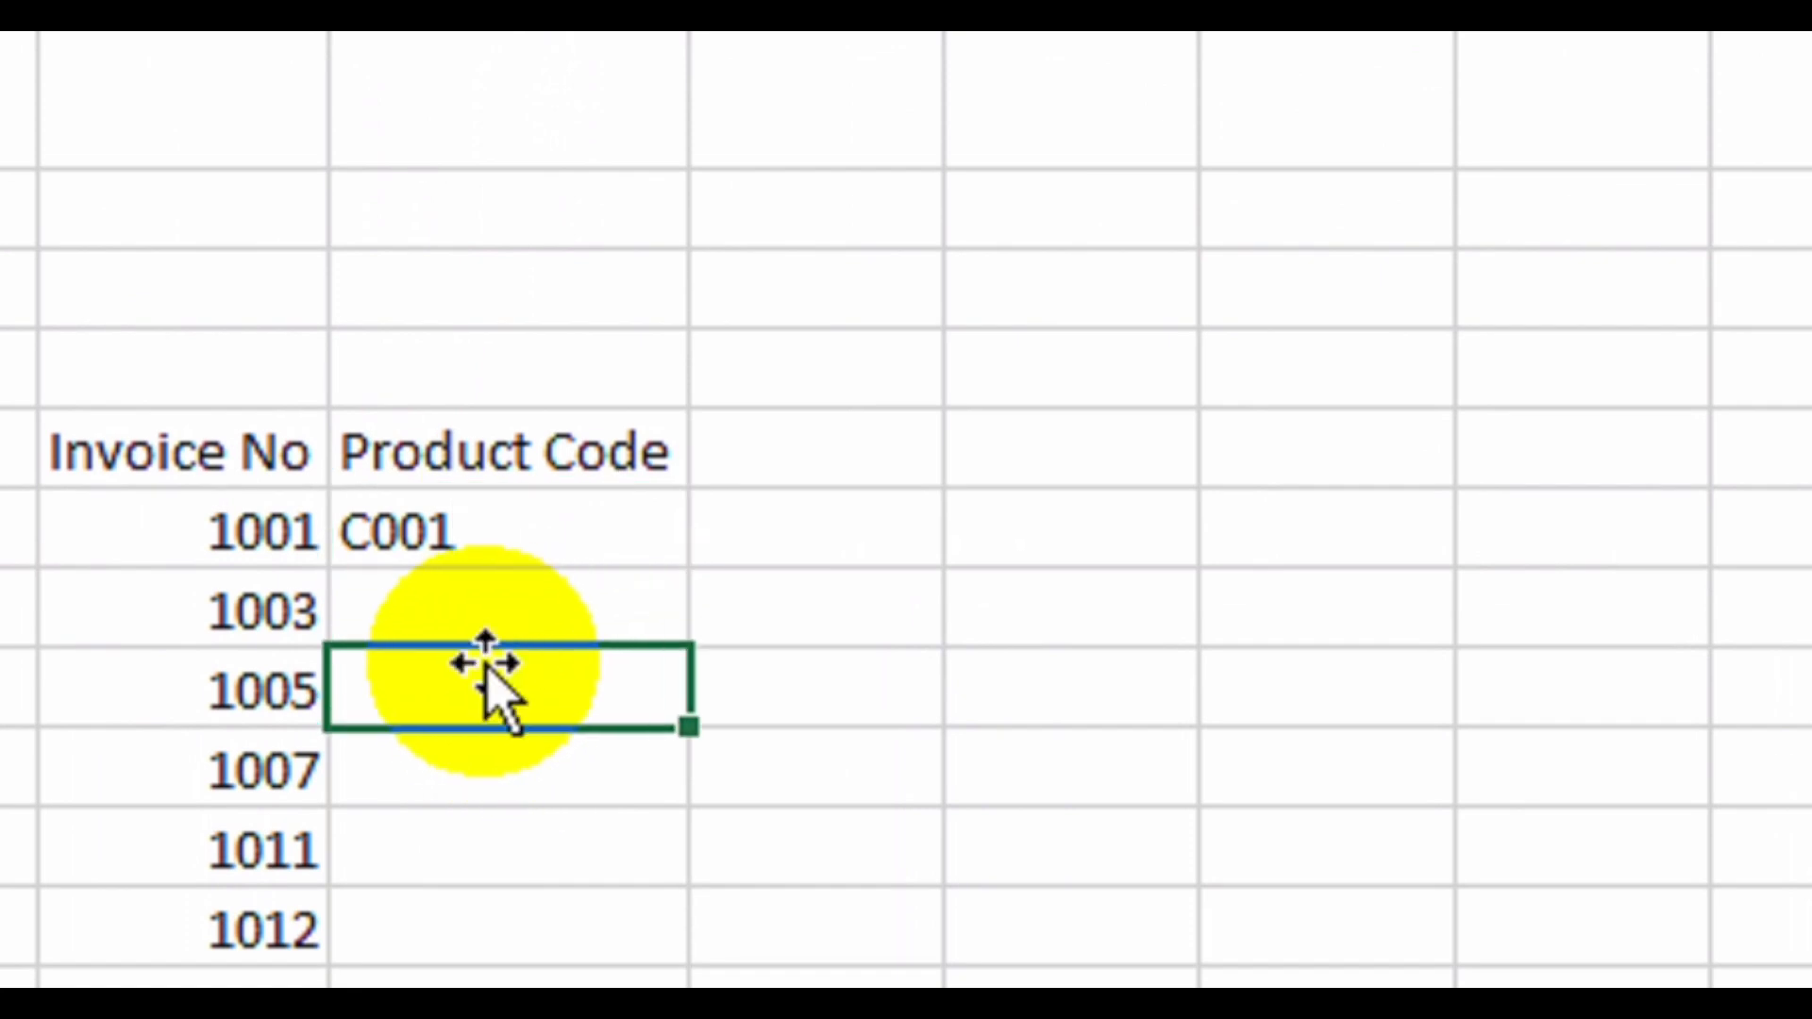
# Clear the code in F7 and start a Custom data validation rule for the Product Code cells F7:F14.
pyautogui.click(465, 529)
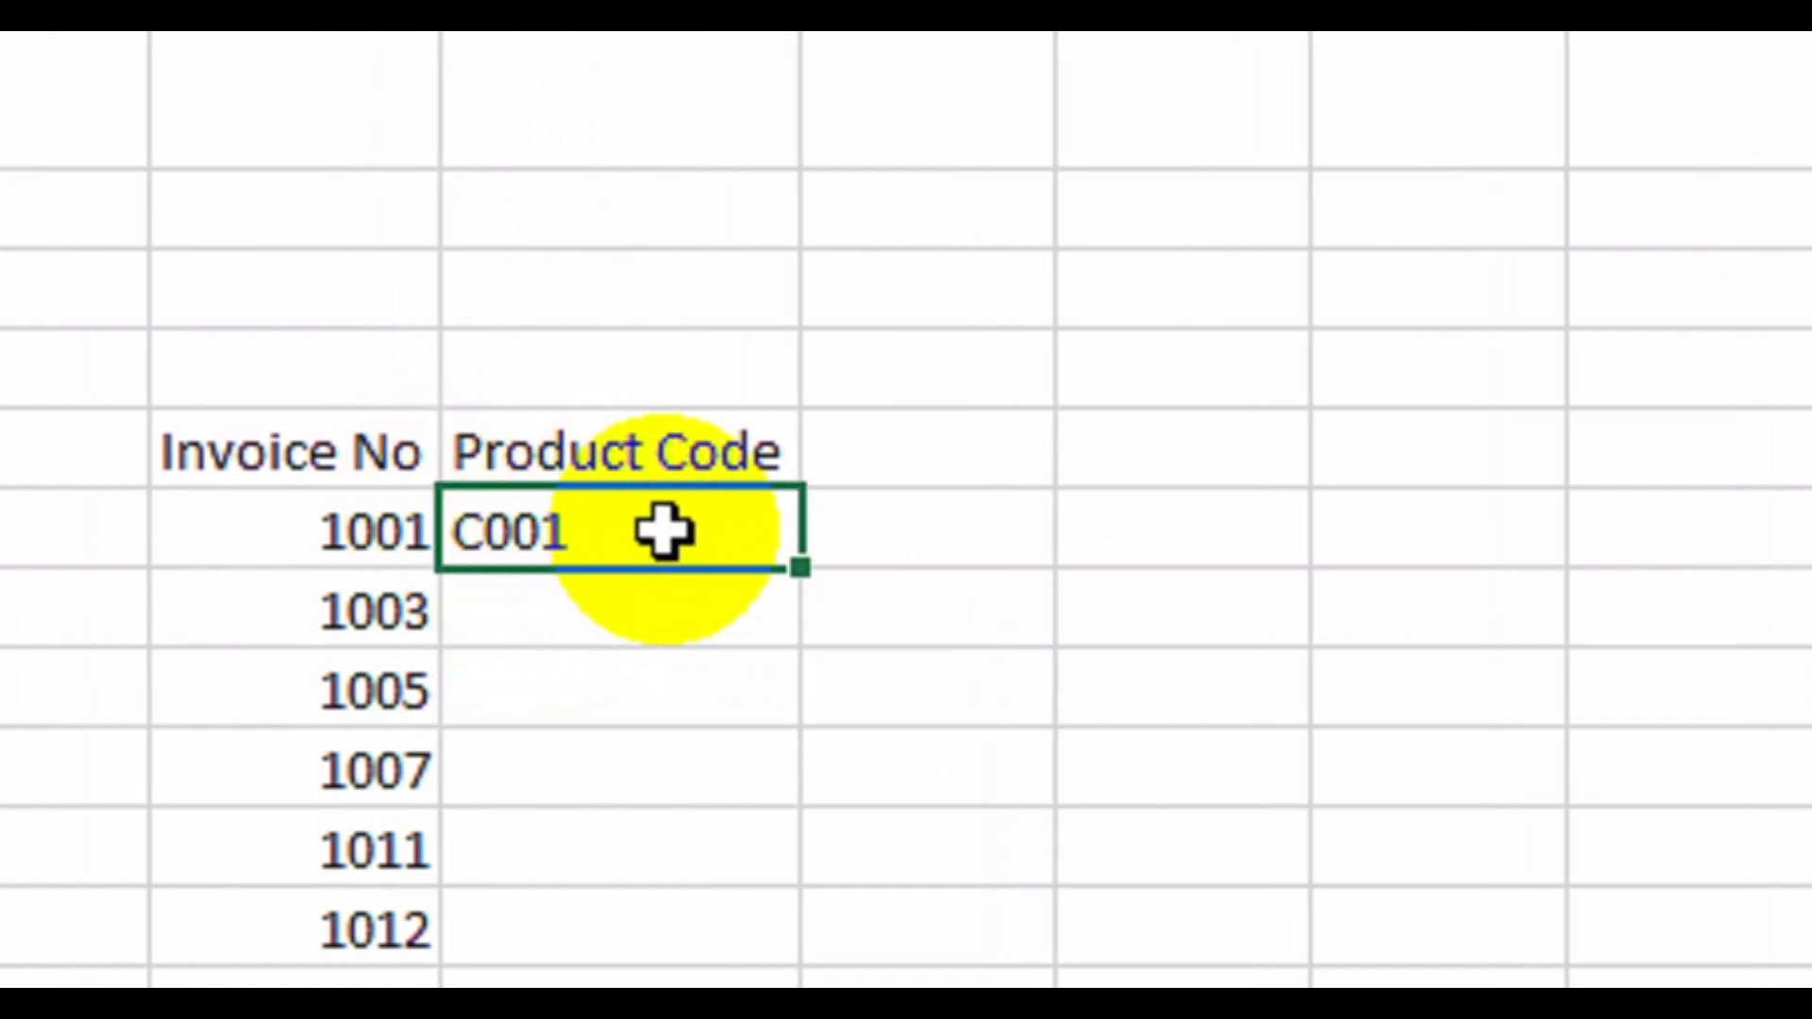
pyautogui.press('Delete')
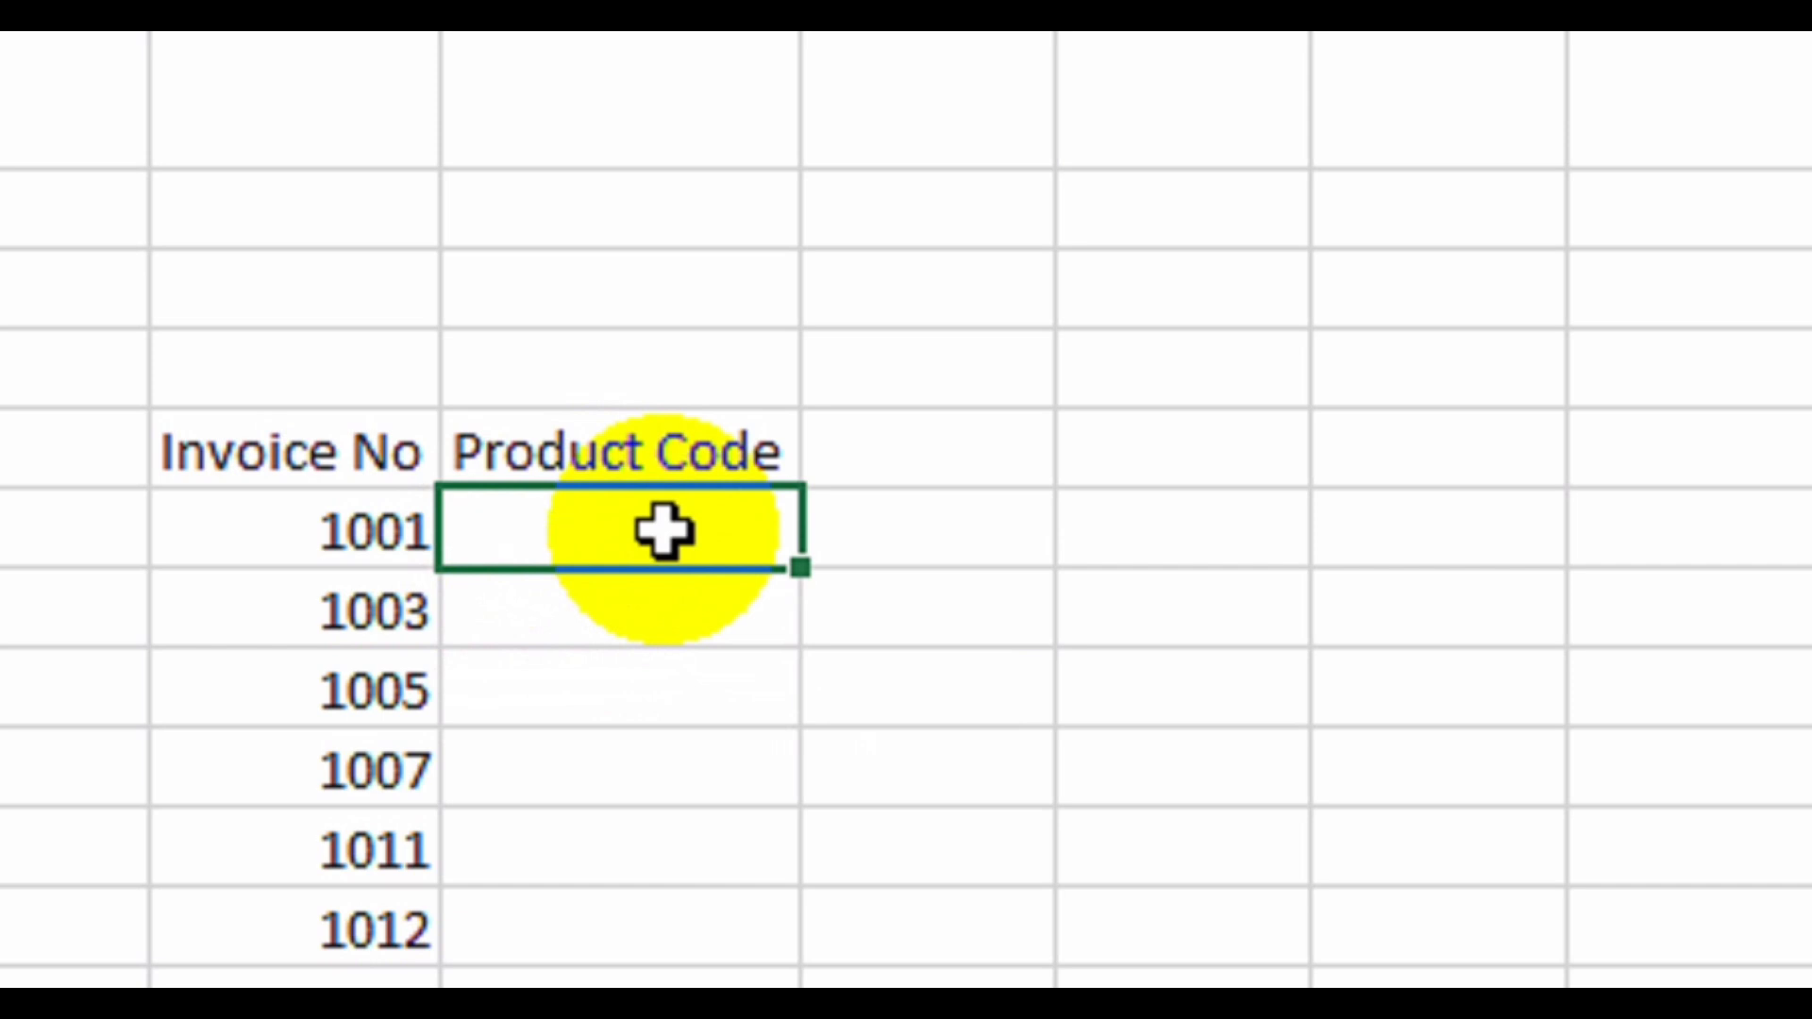
pyautogui.moveTo(665, 532); pyautogui.dragTo(723, 1018)
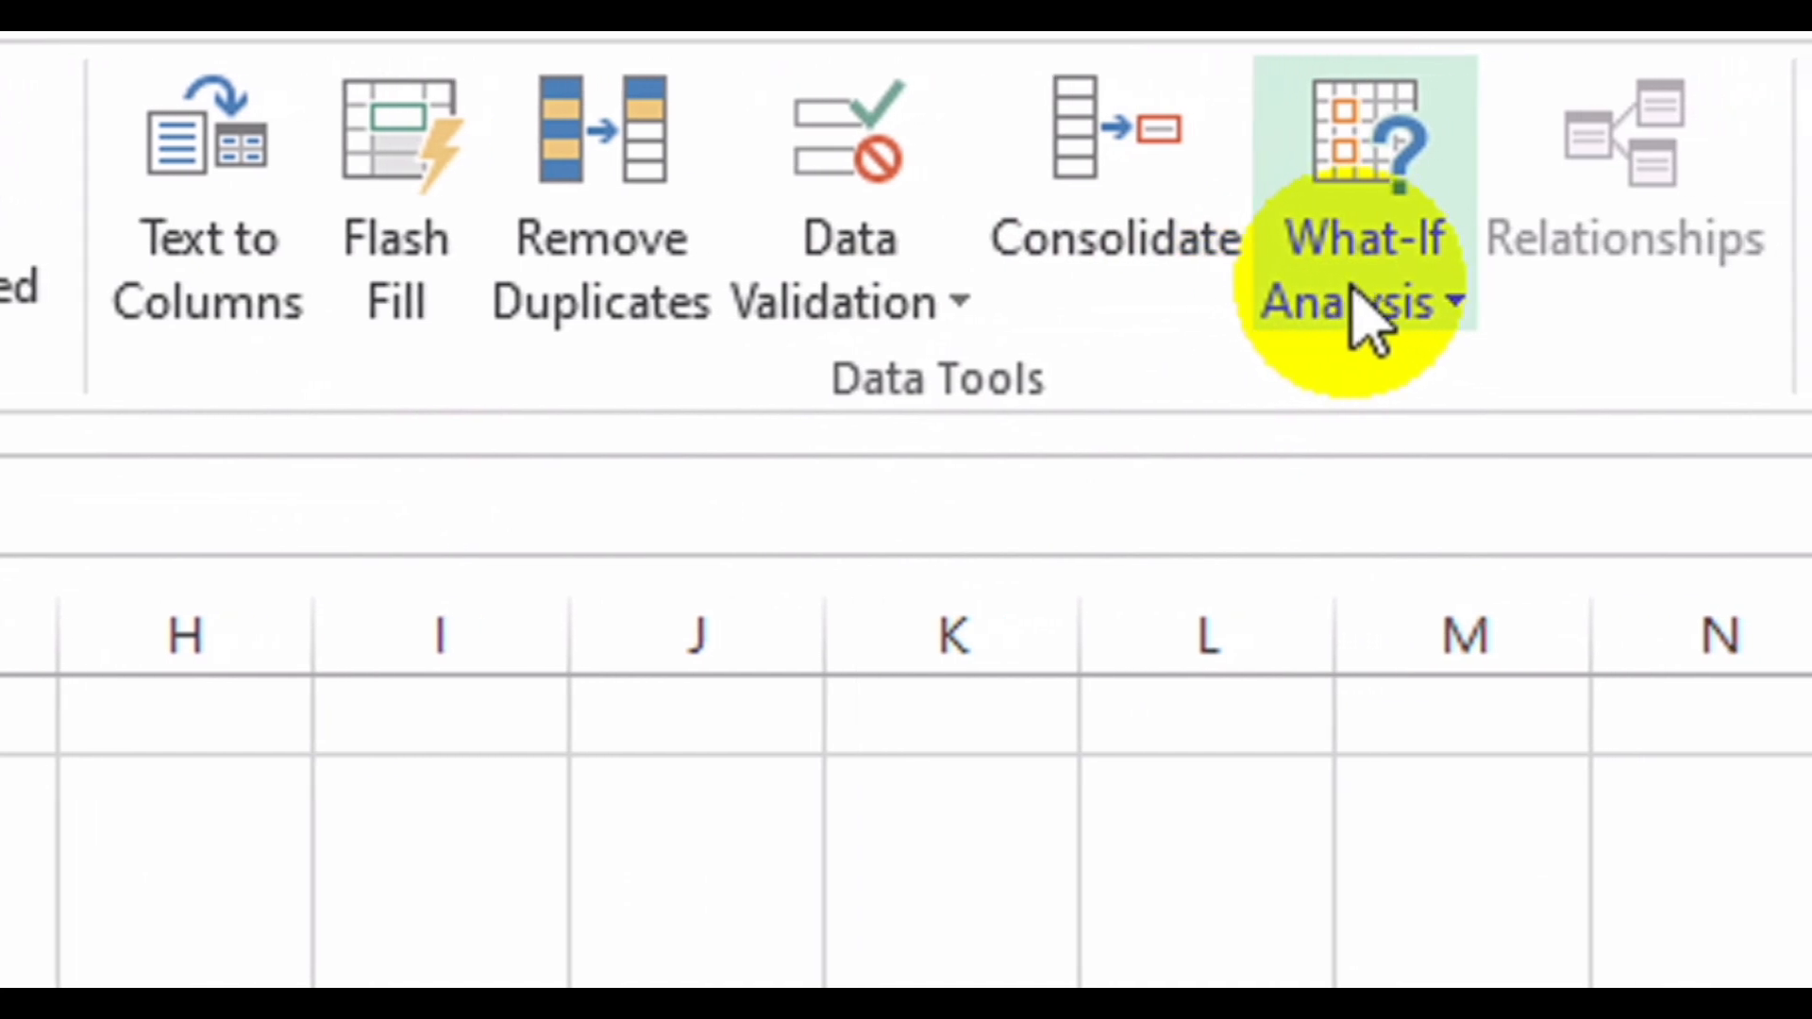
pyautogui.click(849, 312)
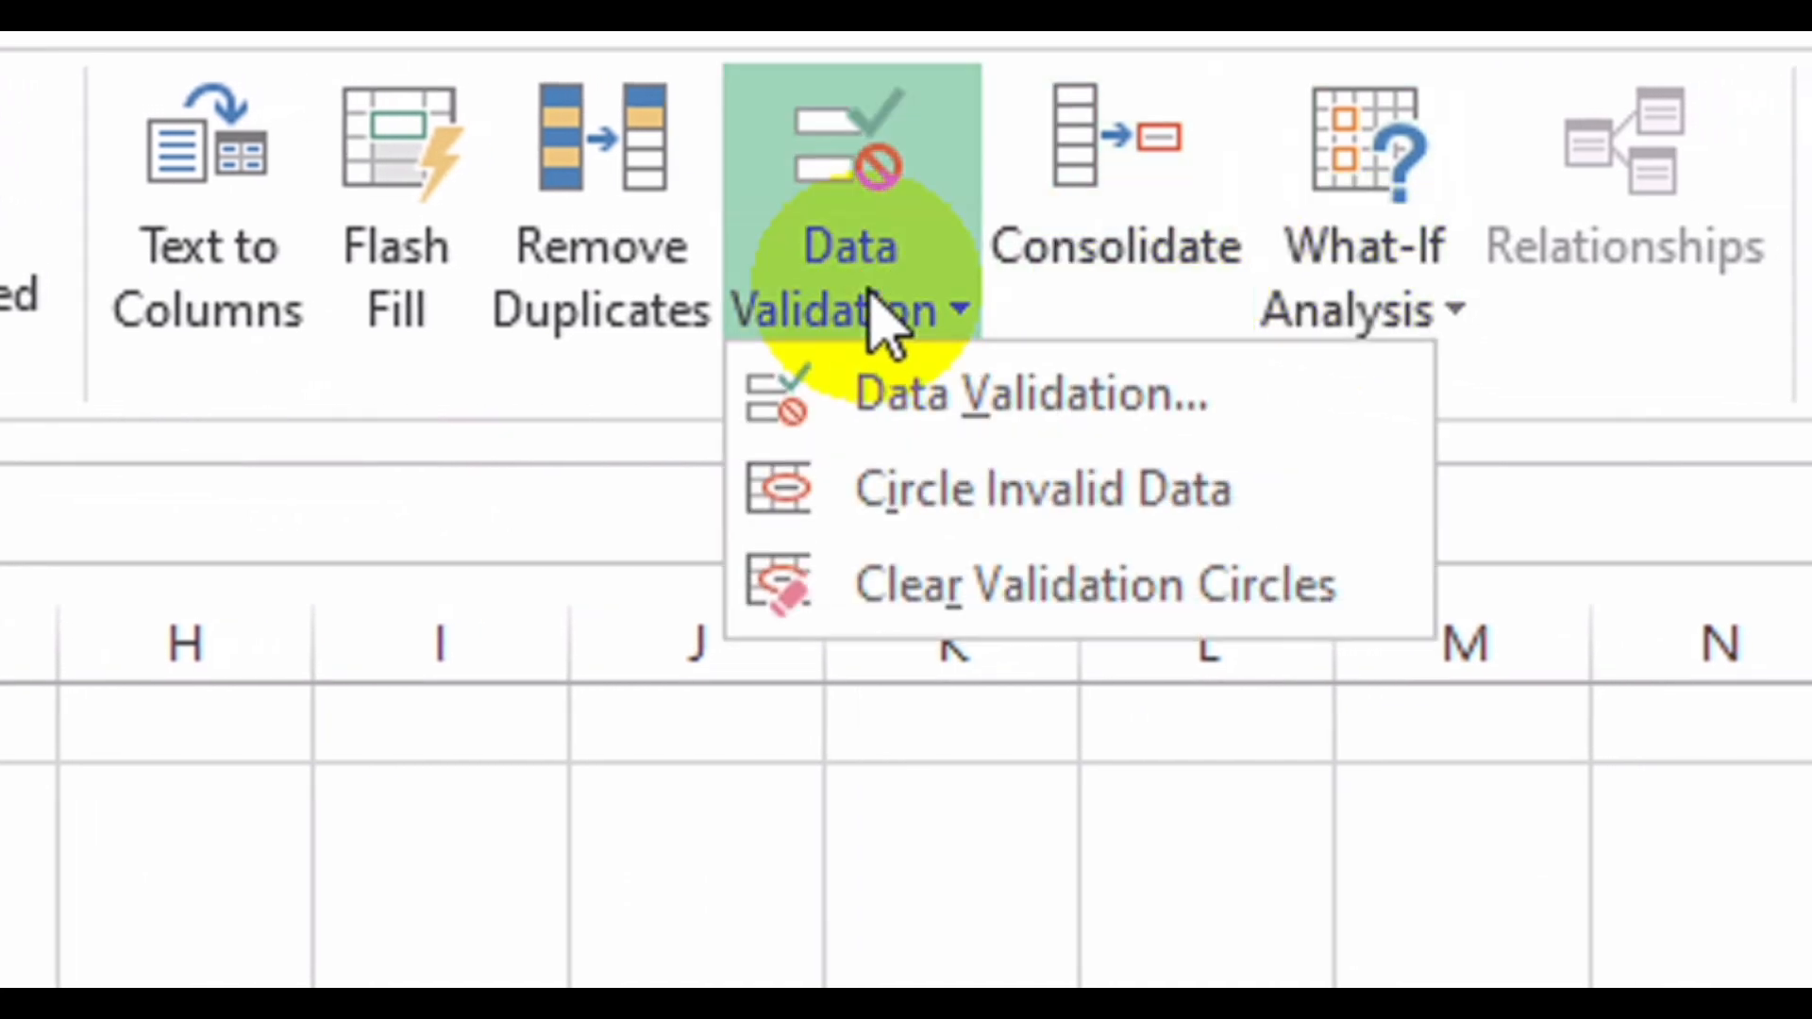
pyautogui.click(884, 396)
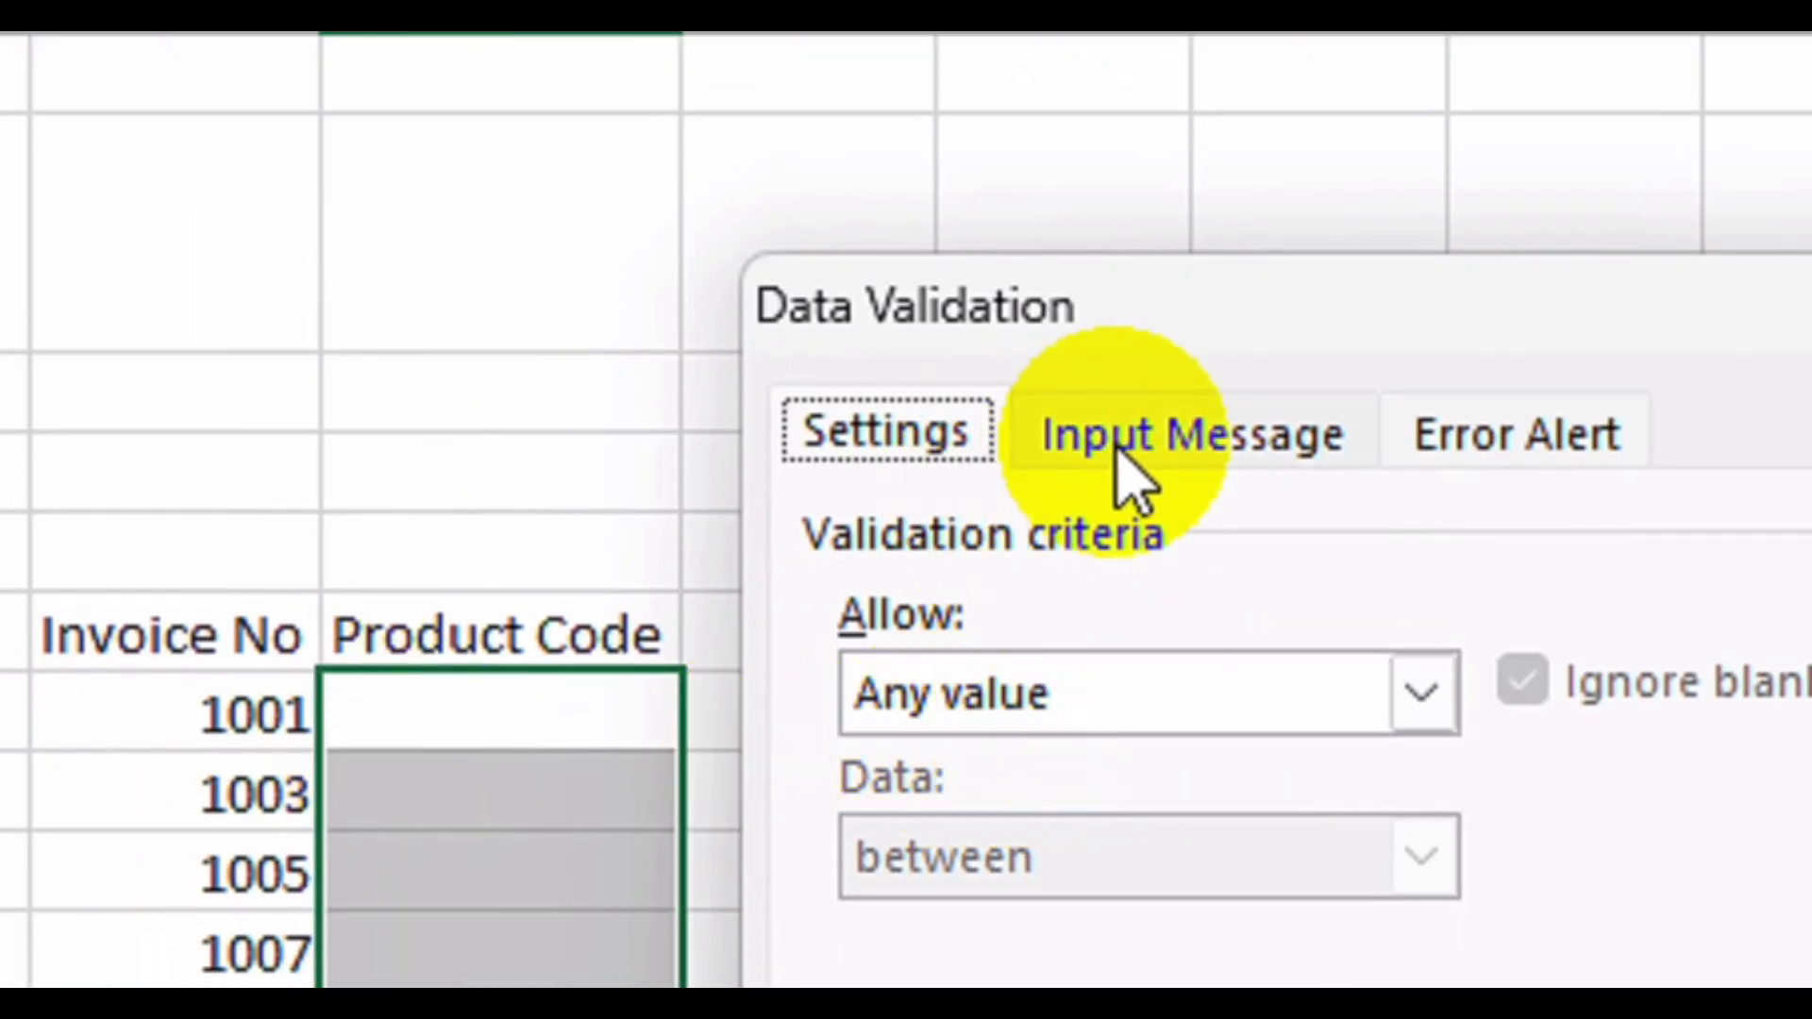
pyautogui.click(1086, 693)
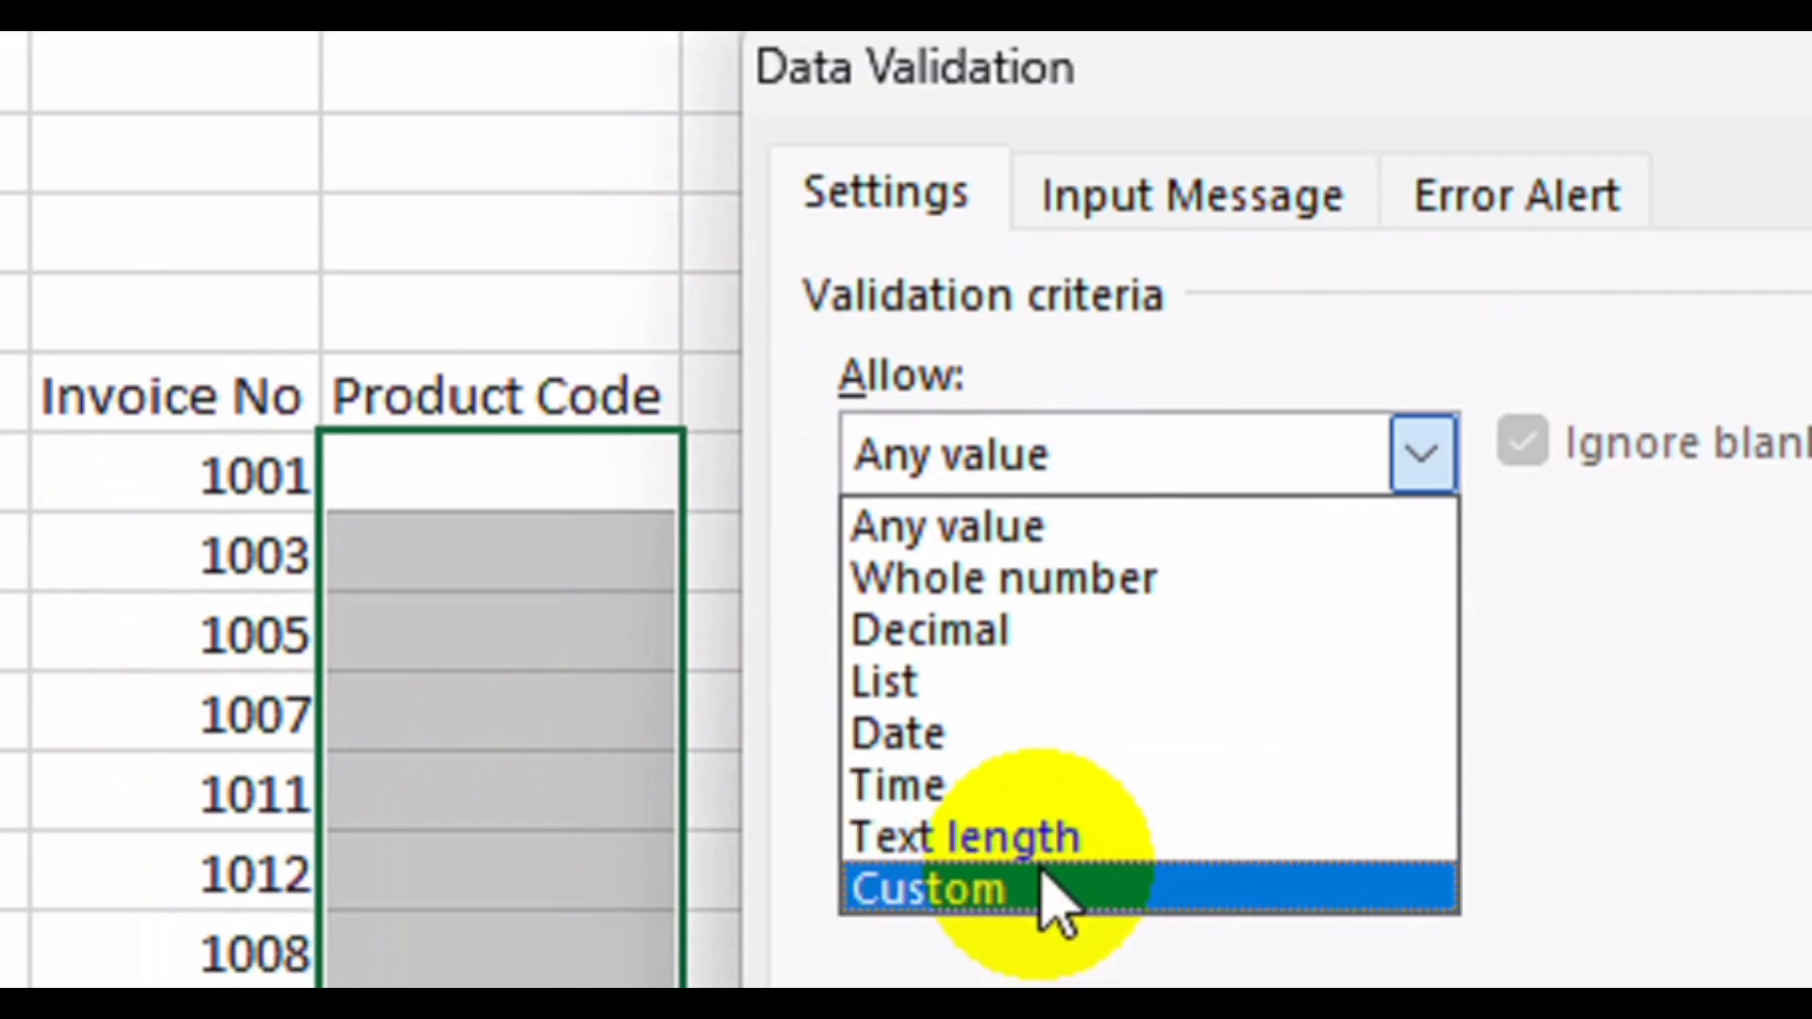
pyautogui.click(1045, 741)
pyautogui.click(1045, 741)
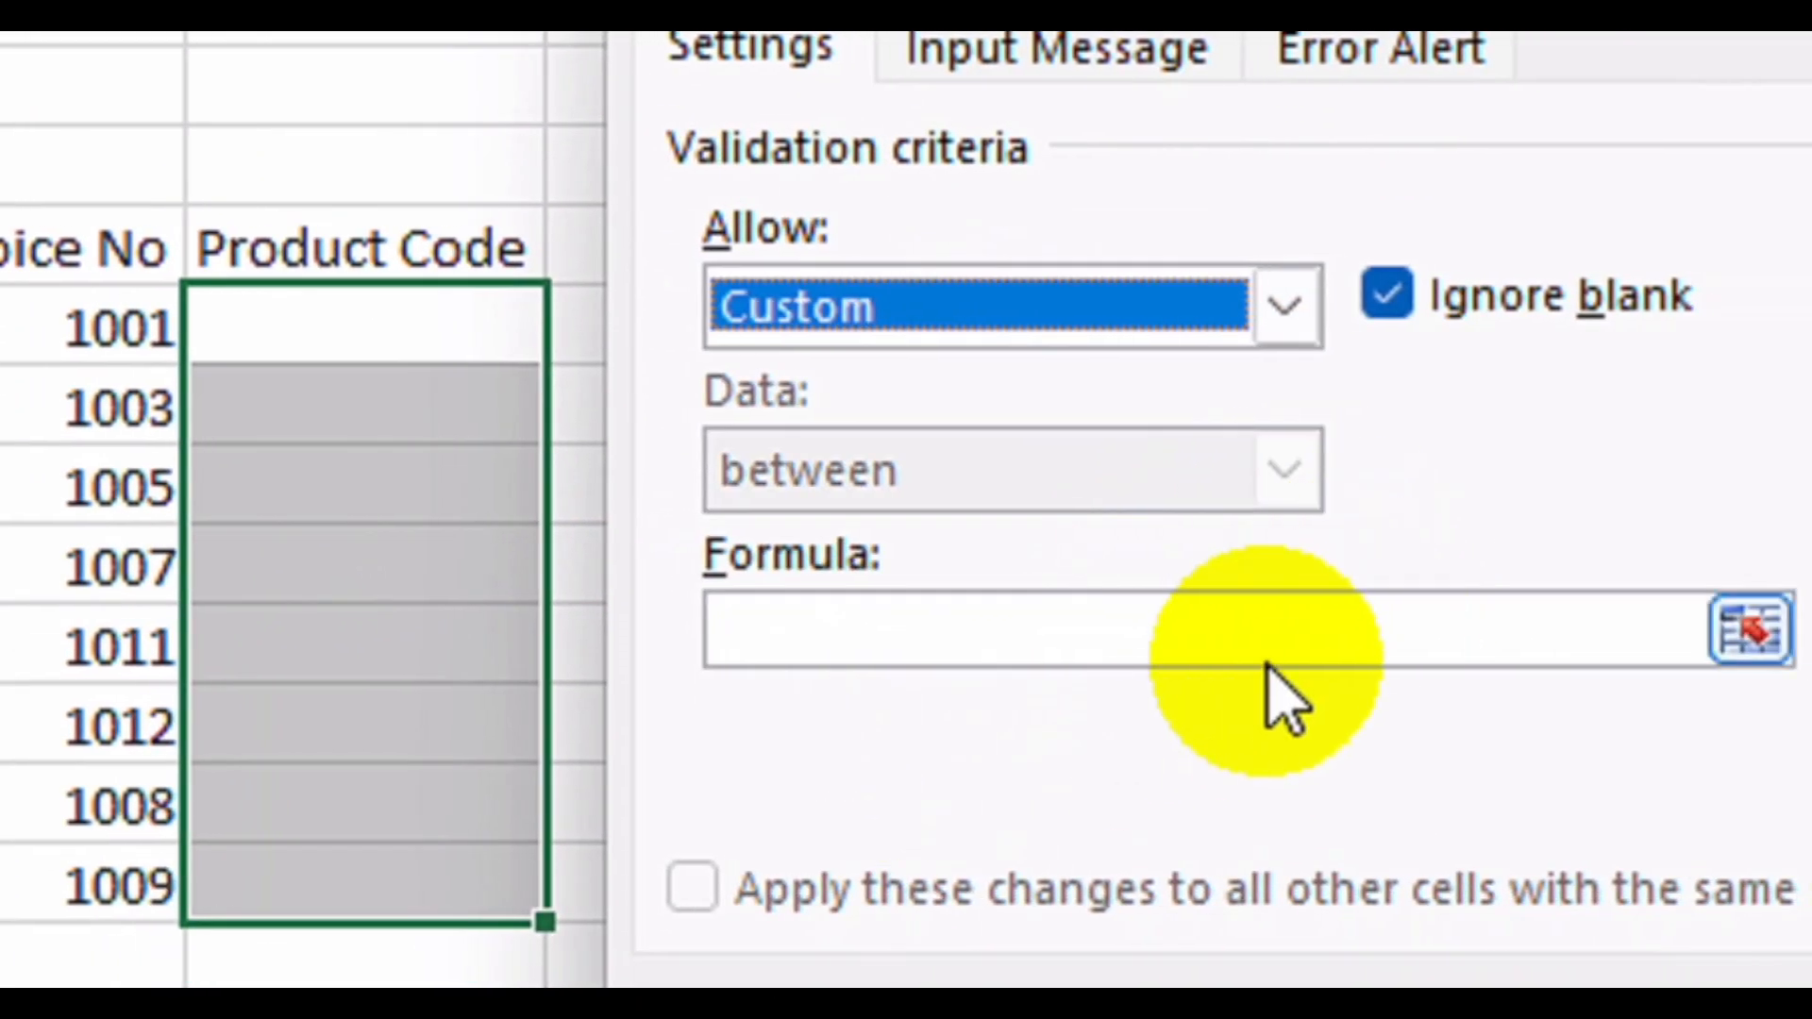
# Begin the validation formula with =AND(LEFT(F7)="C", so that each product code must start with C.
pyautogui.click(1271, 637)
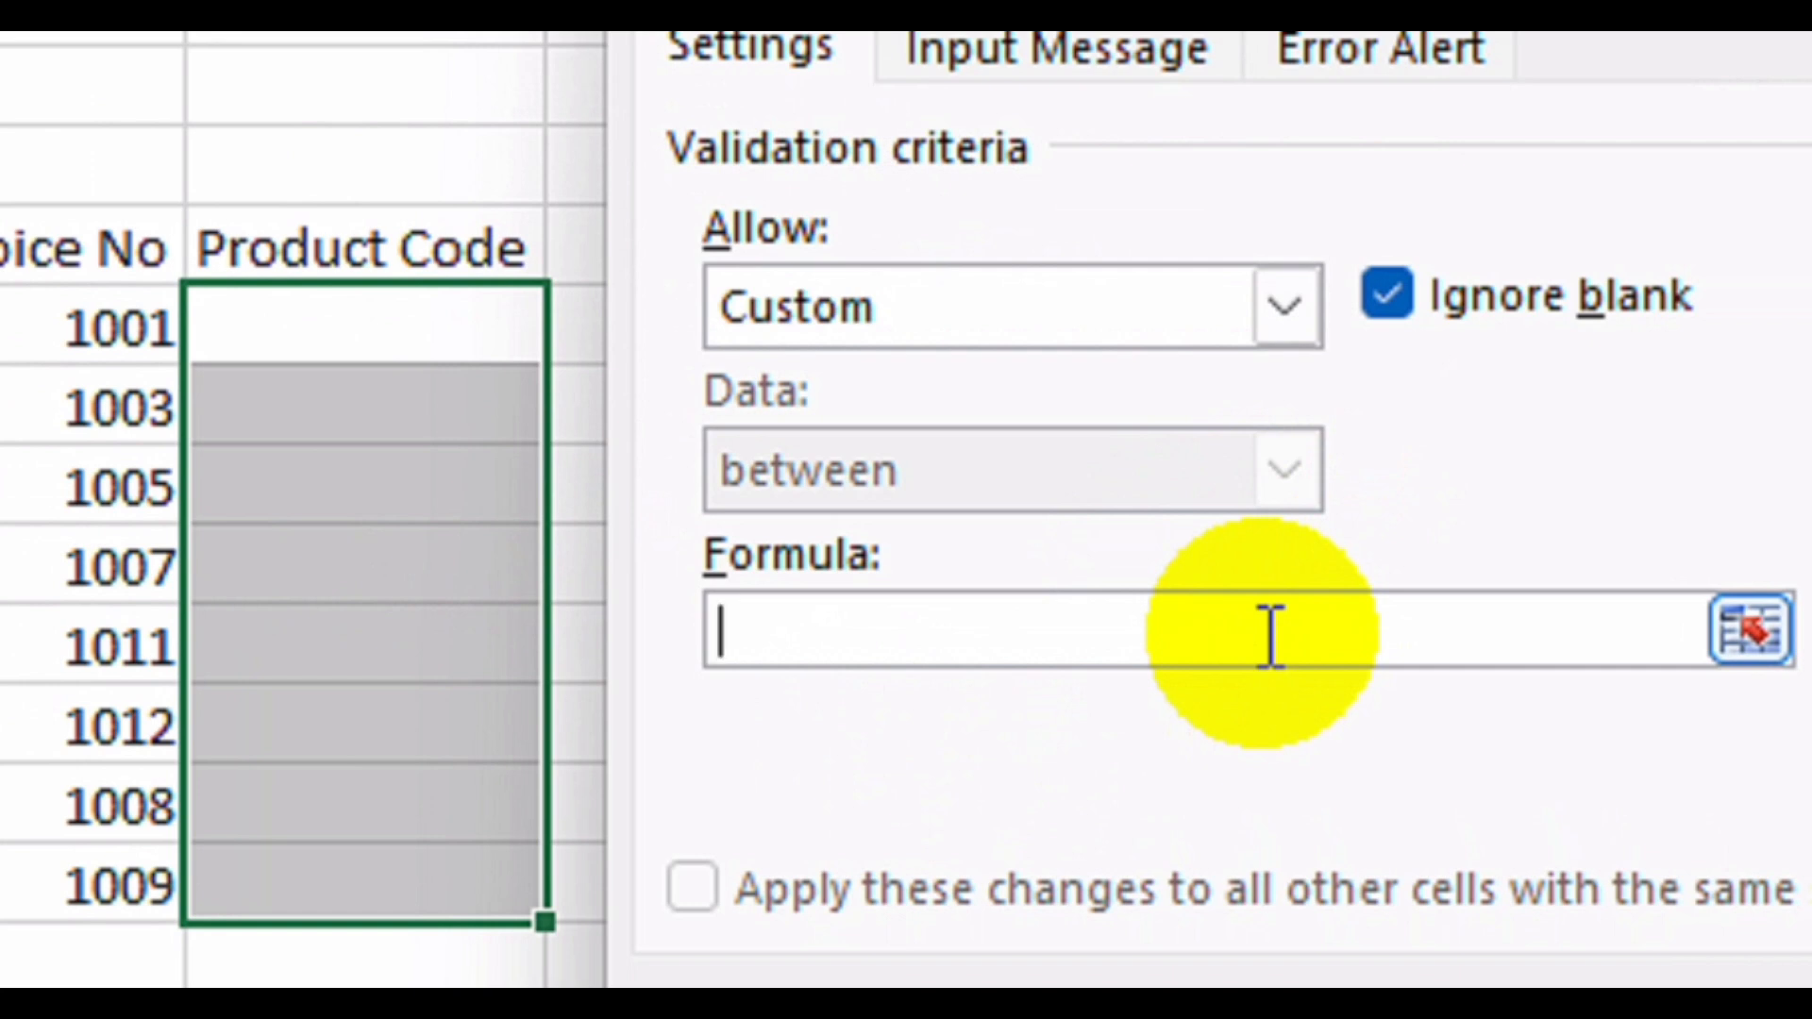
pyautogui.write('=AND')
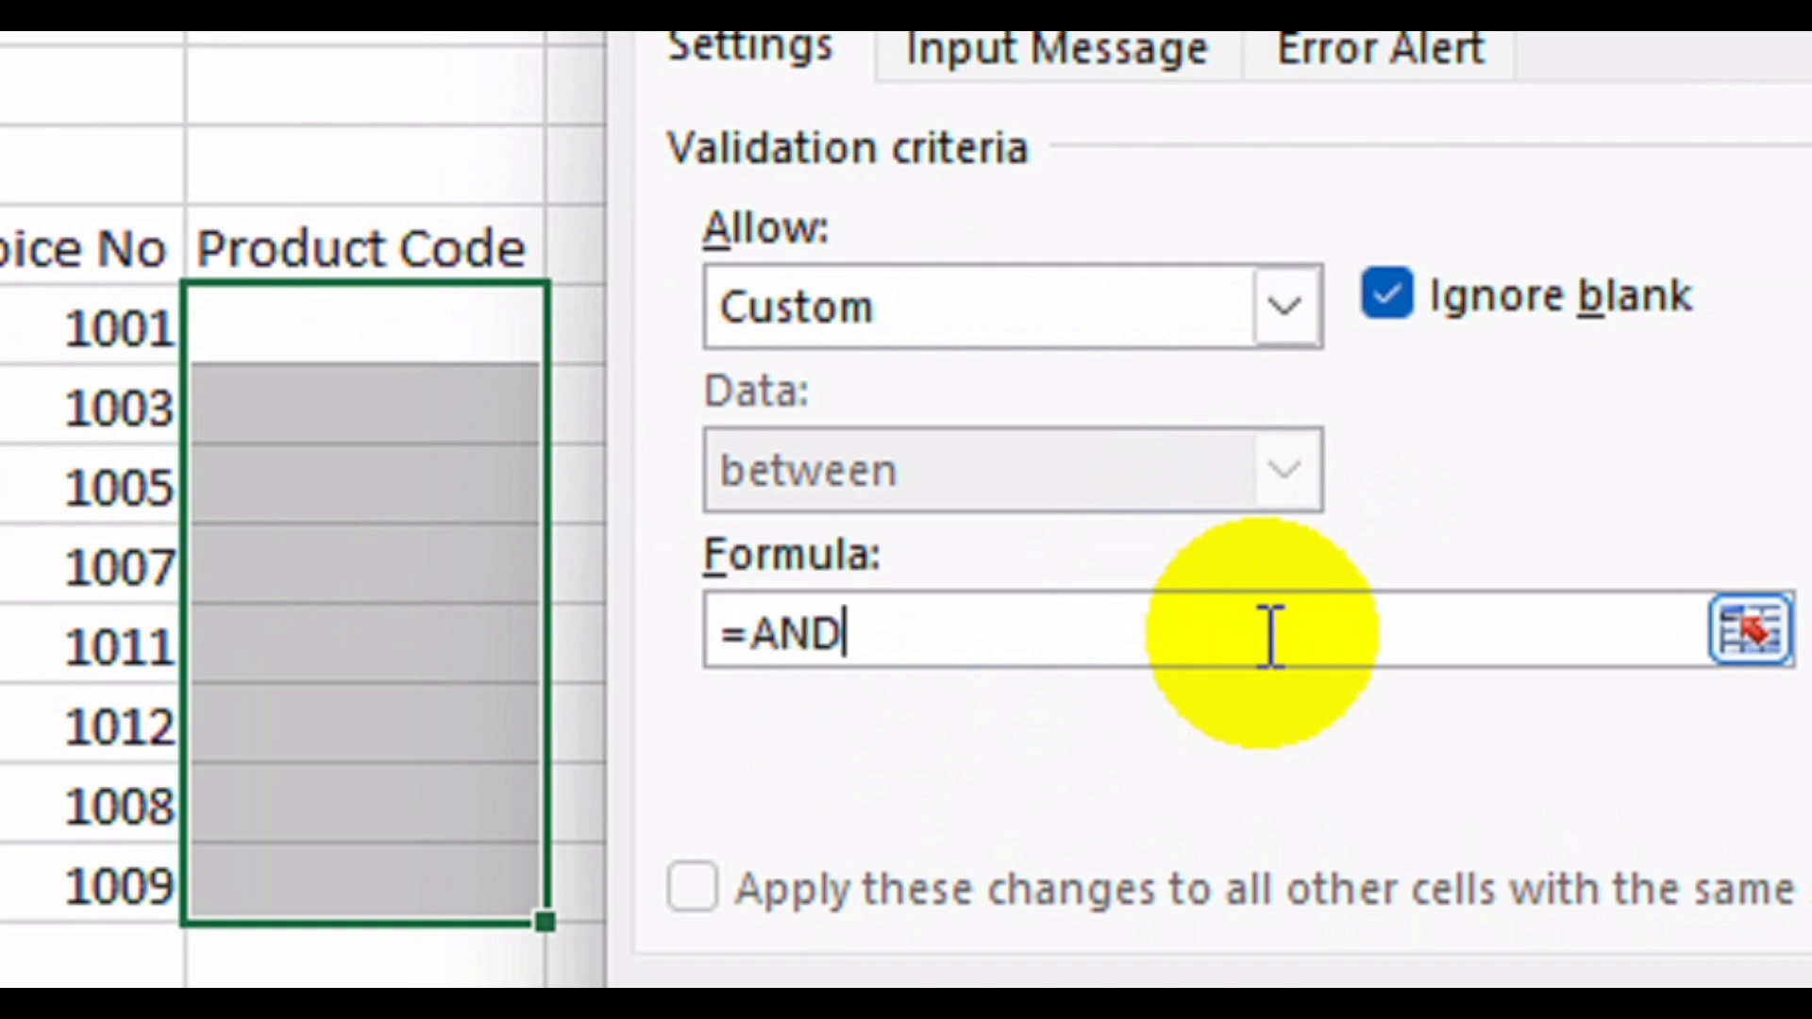
pyautogui.write('9')
pyautogui.press('BackSpace')
pyautogui.write('(LEFT')
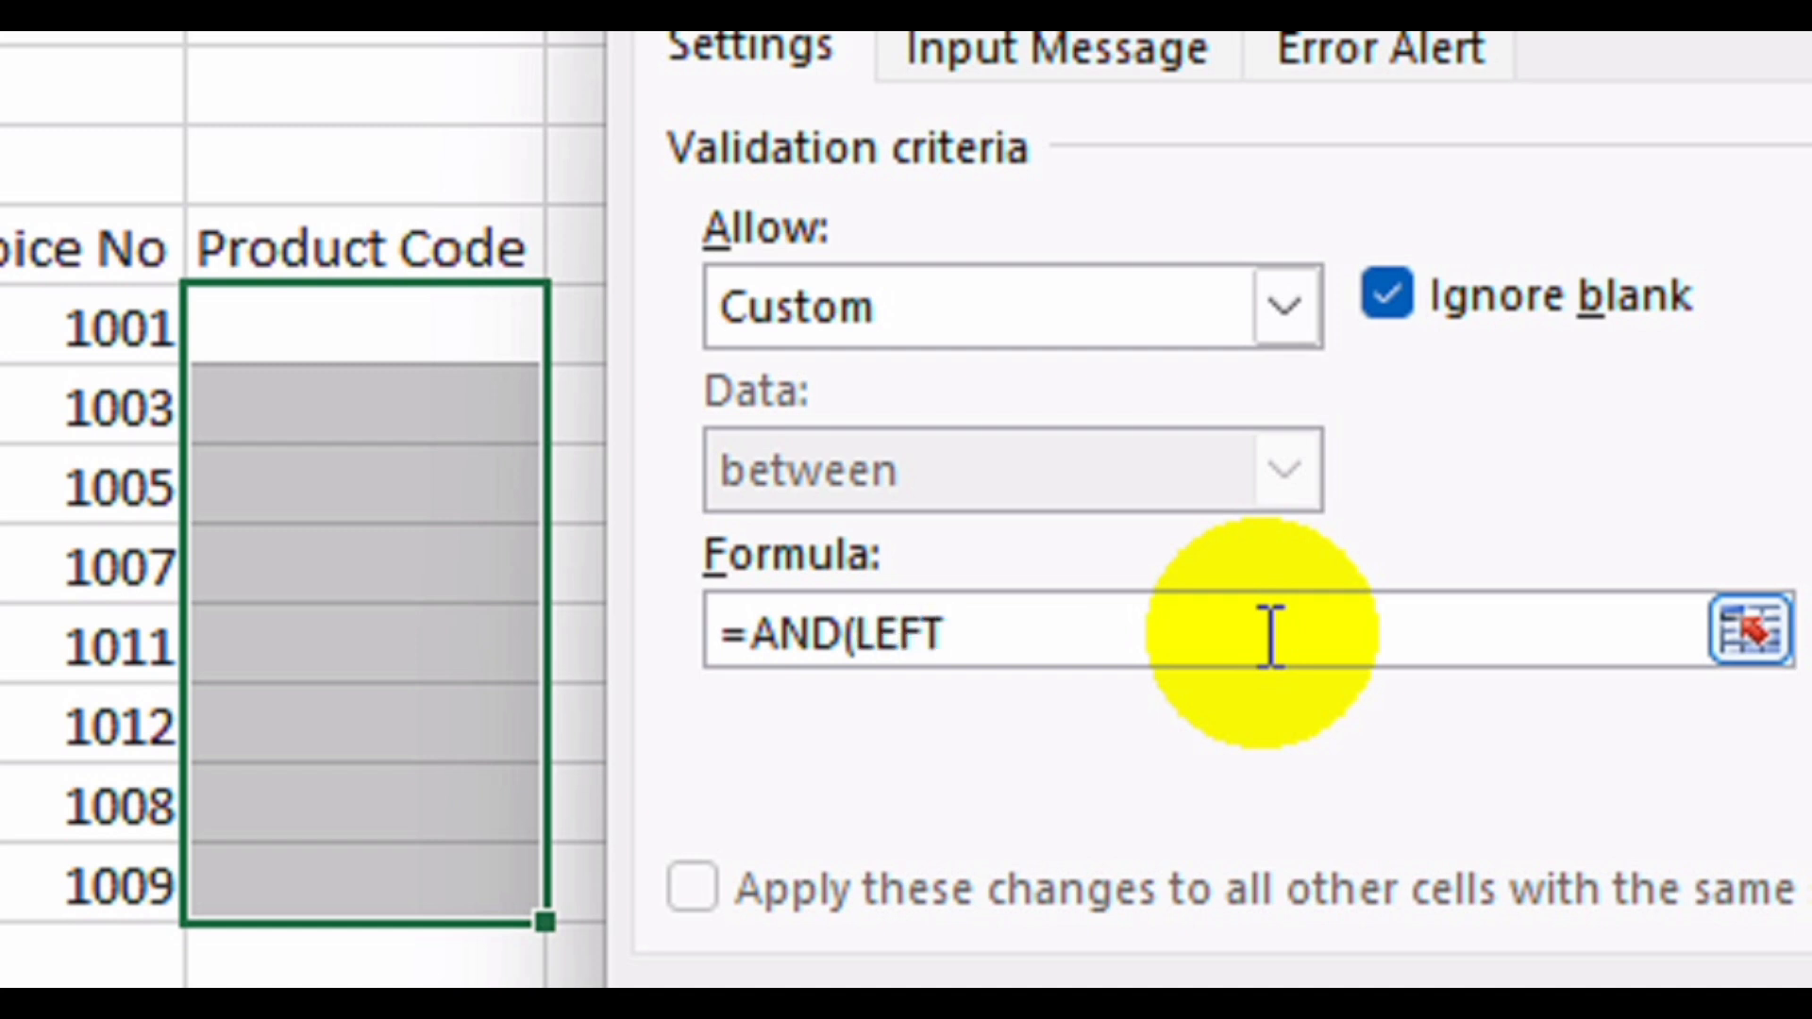
pyautogui.write('9')
pyautogui.press('BackSpace')
pyautogui.write('(')
pyautogui.click(376, 332)
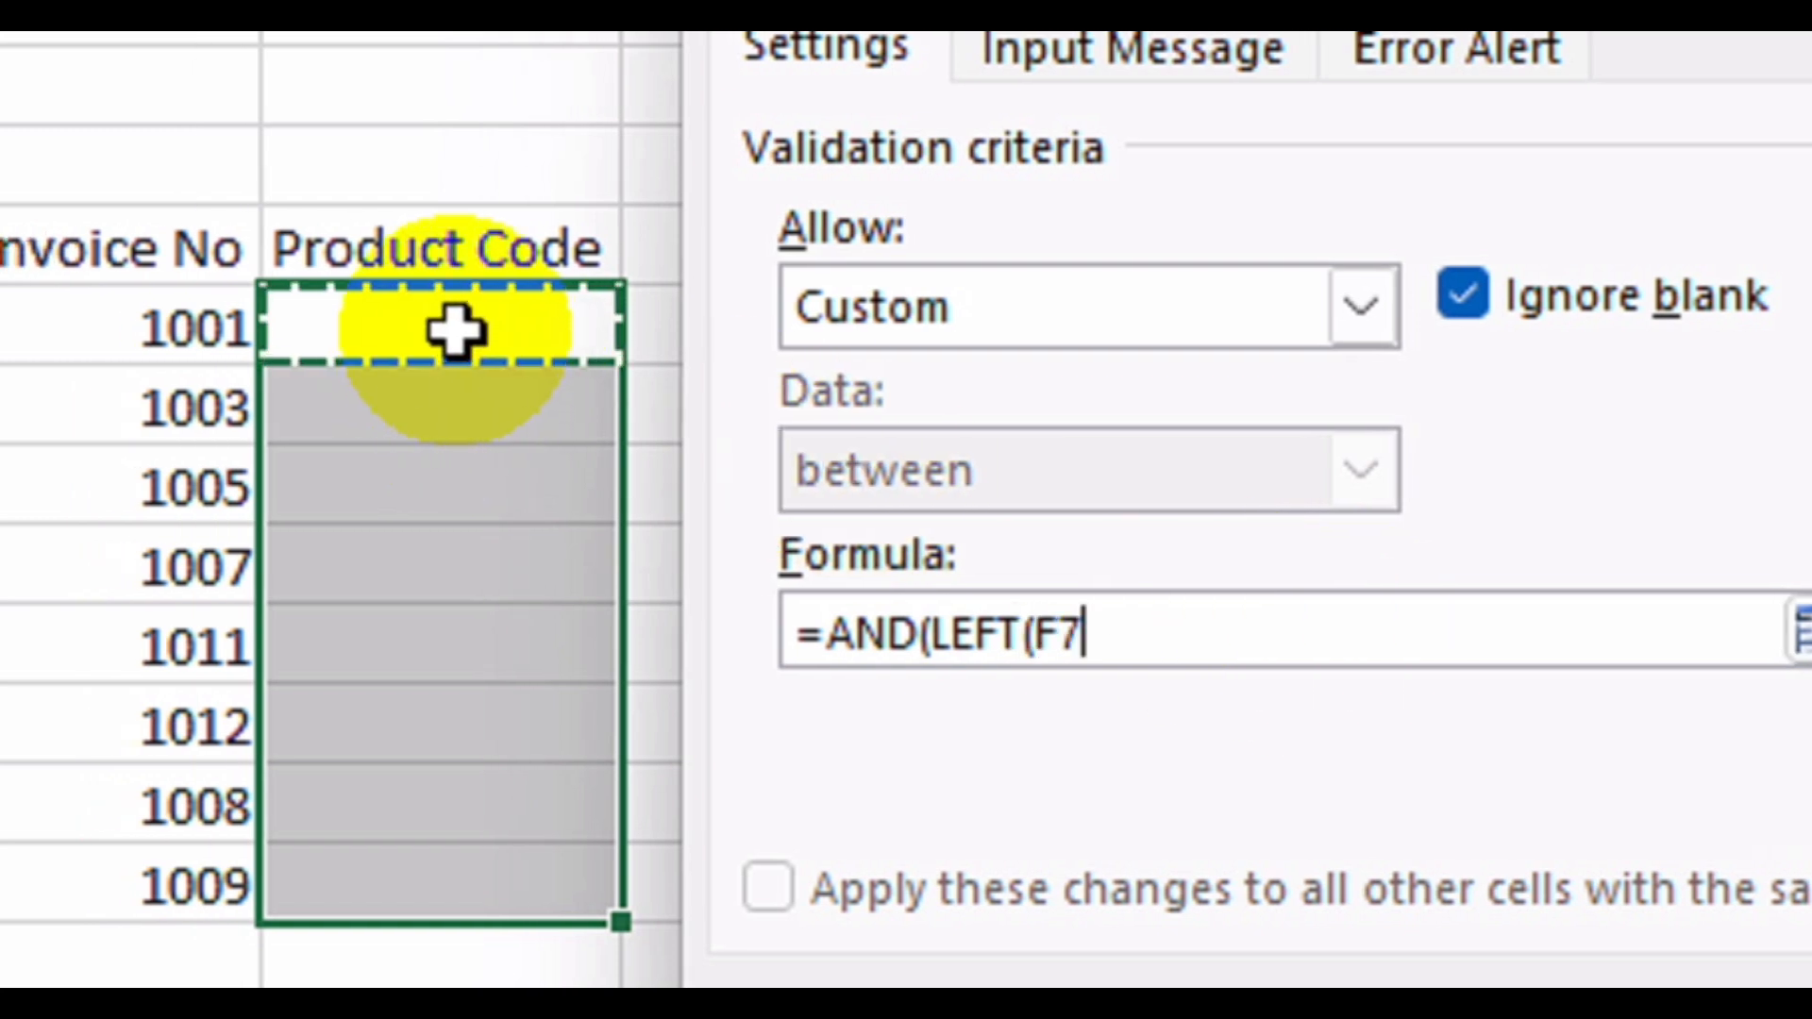
pyautogui.write(')')
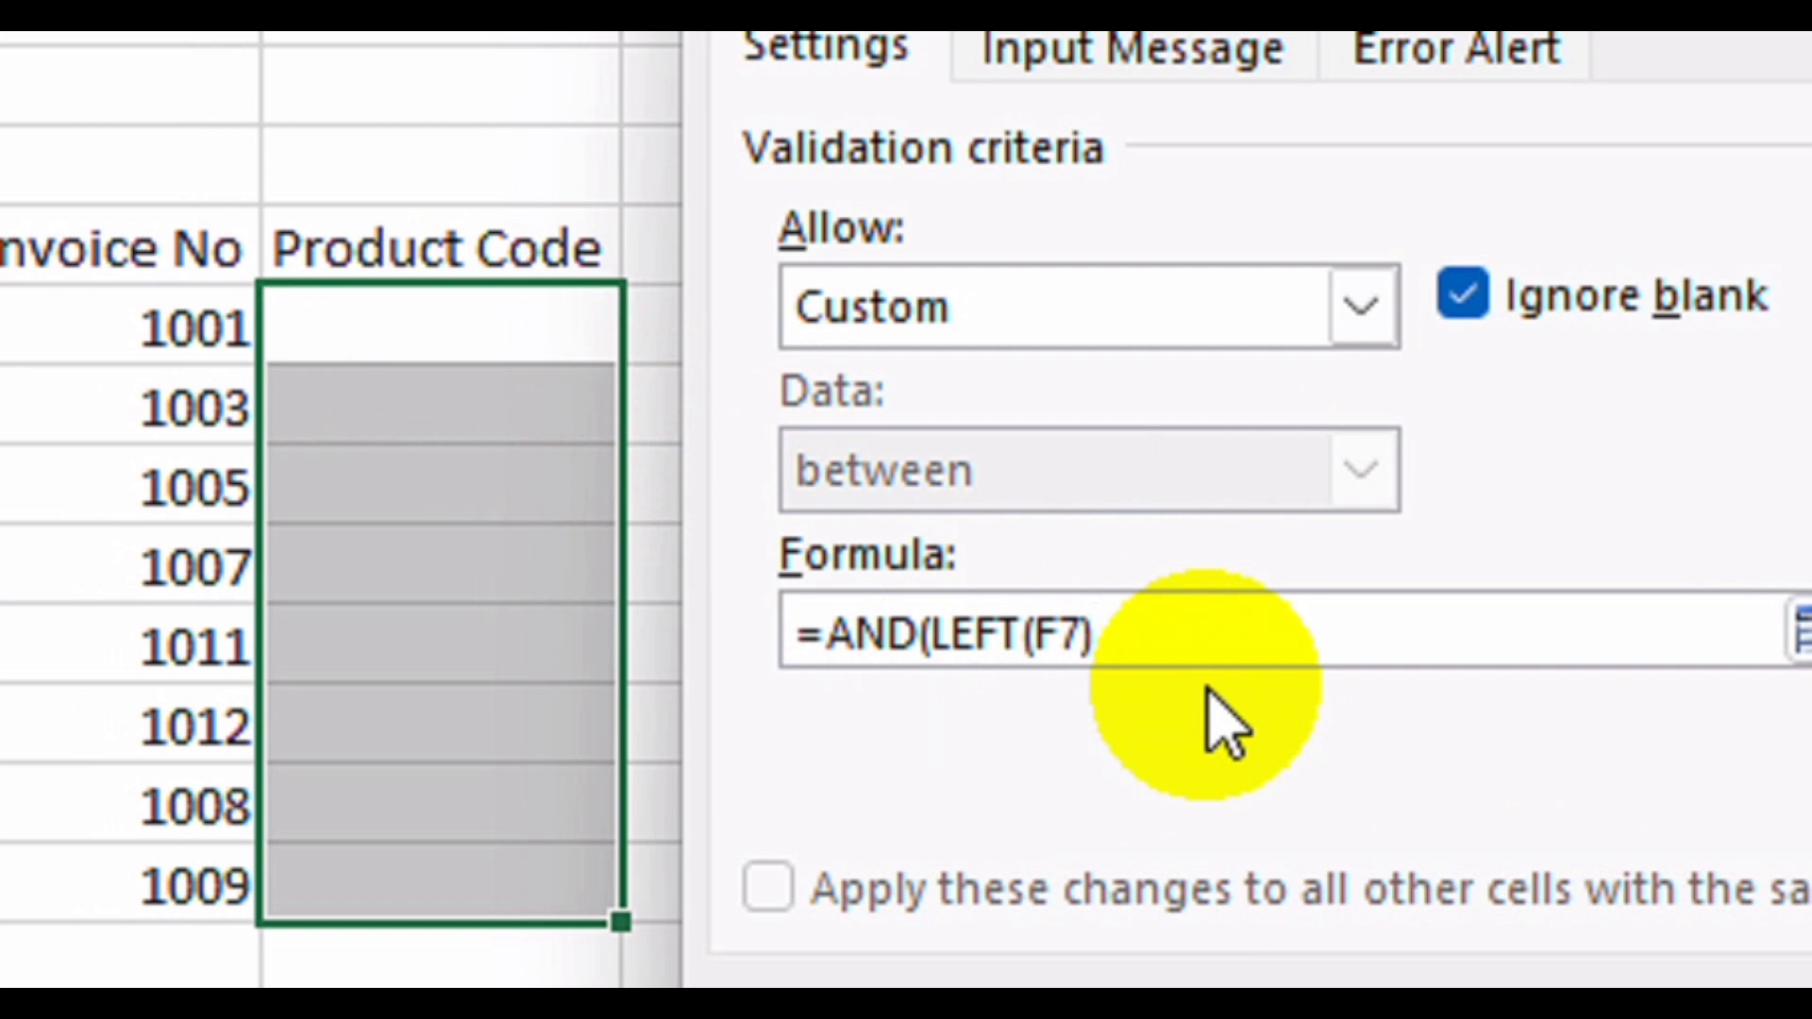
pyautogui.write('="C",')
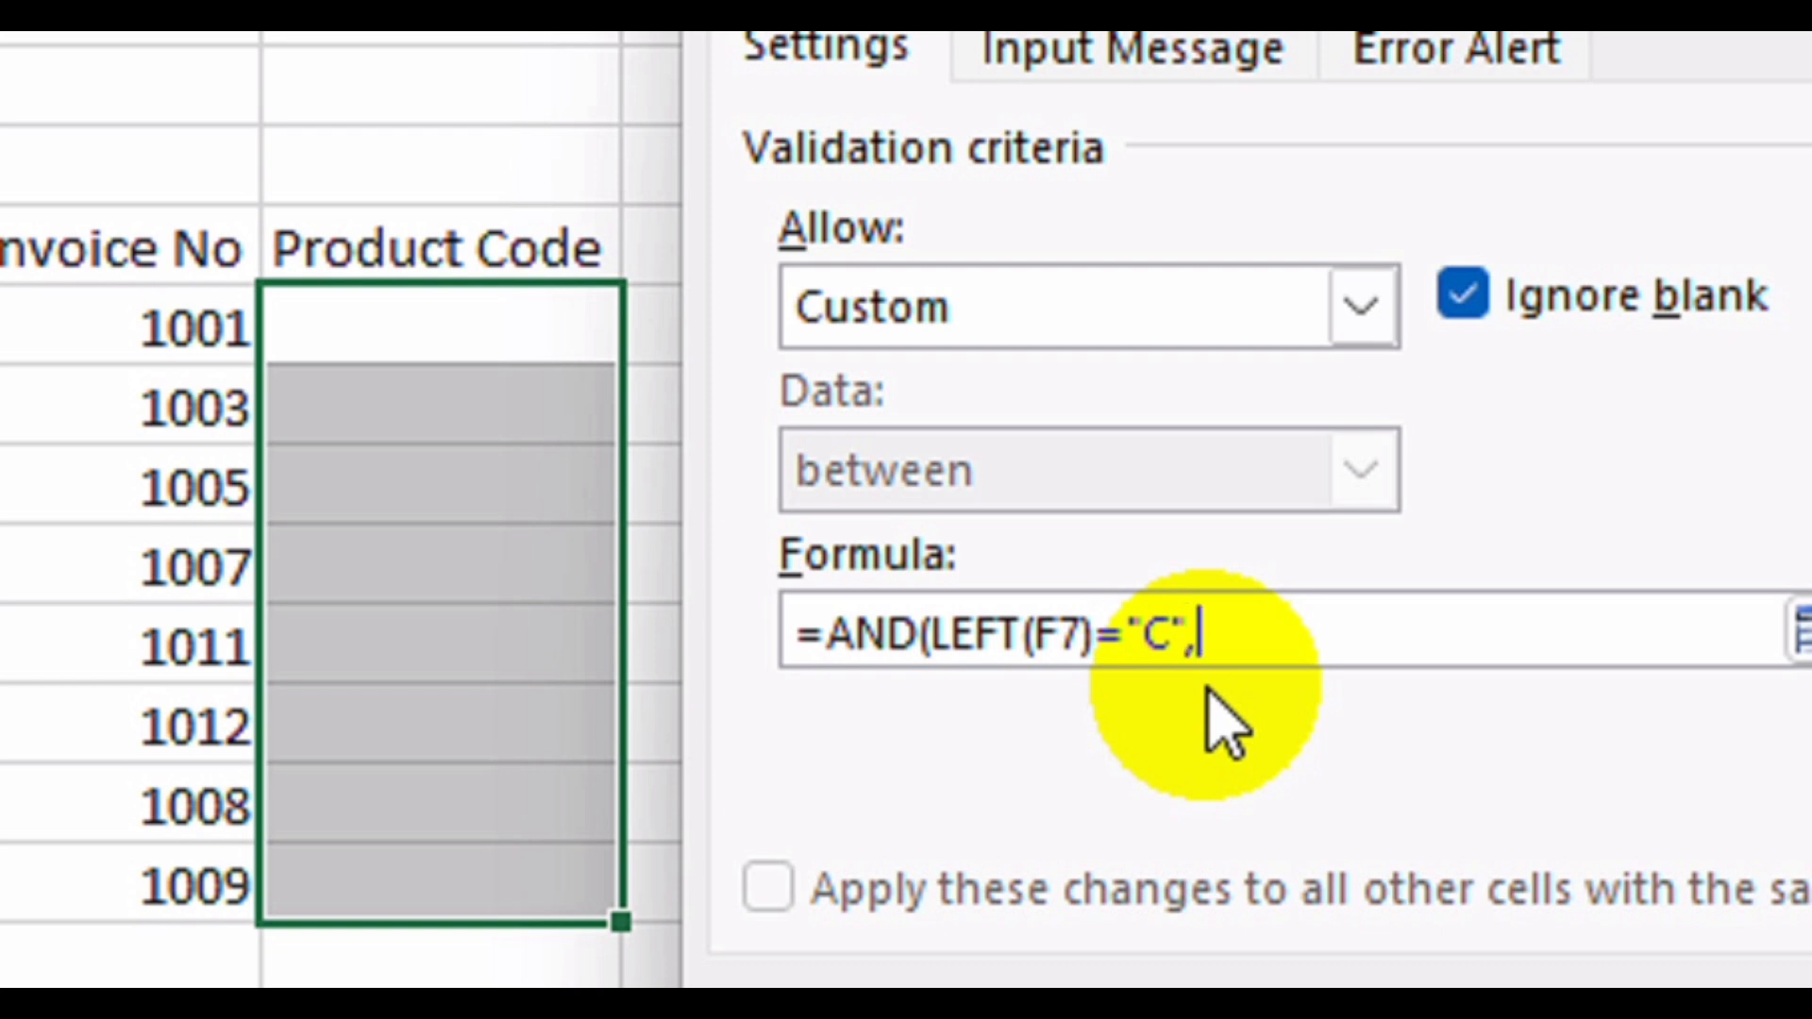
# Add the condition LEN(F7)=4 to the validation formula to require four-character codes.
pyautogui.write('LEN')
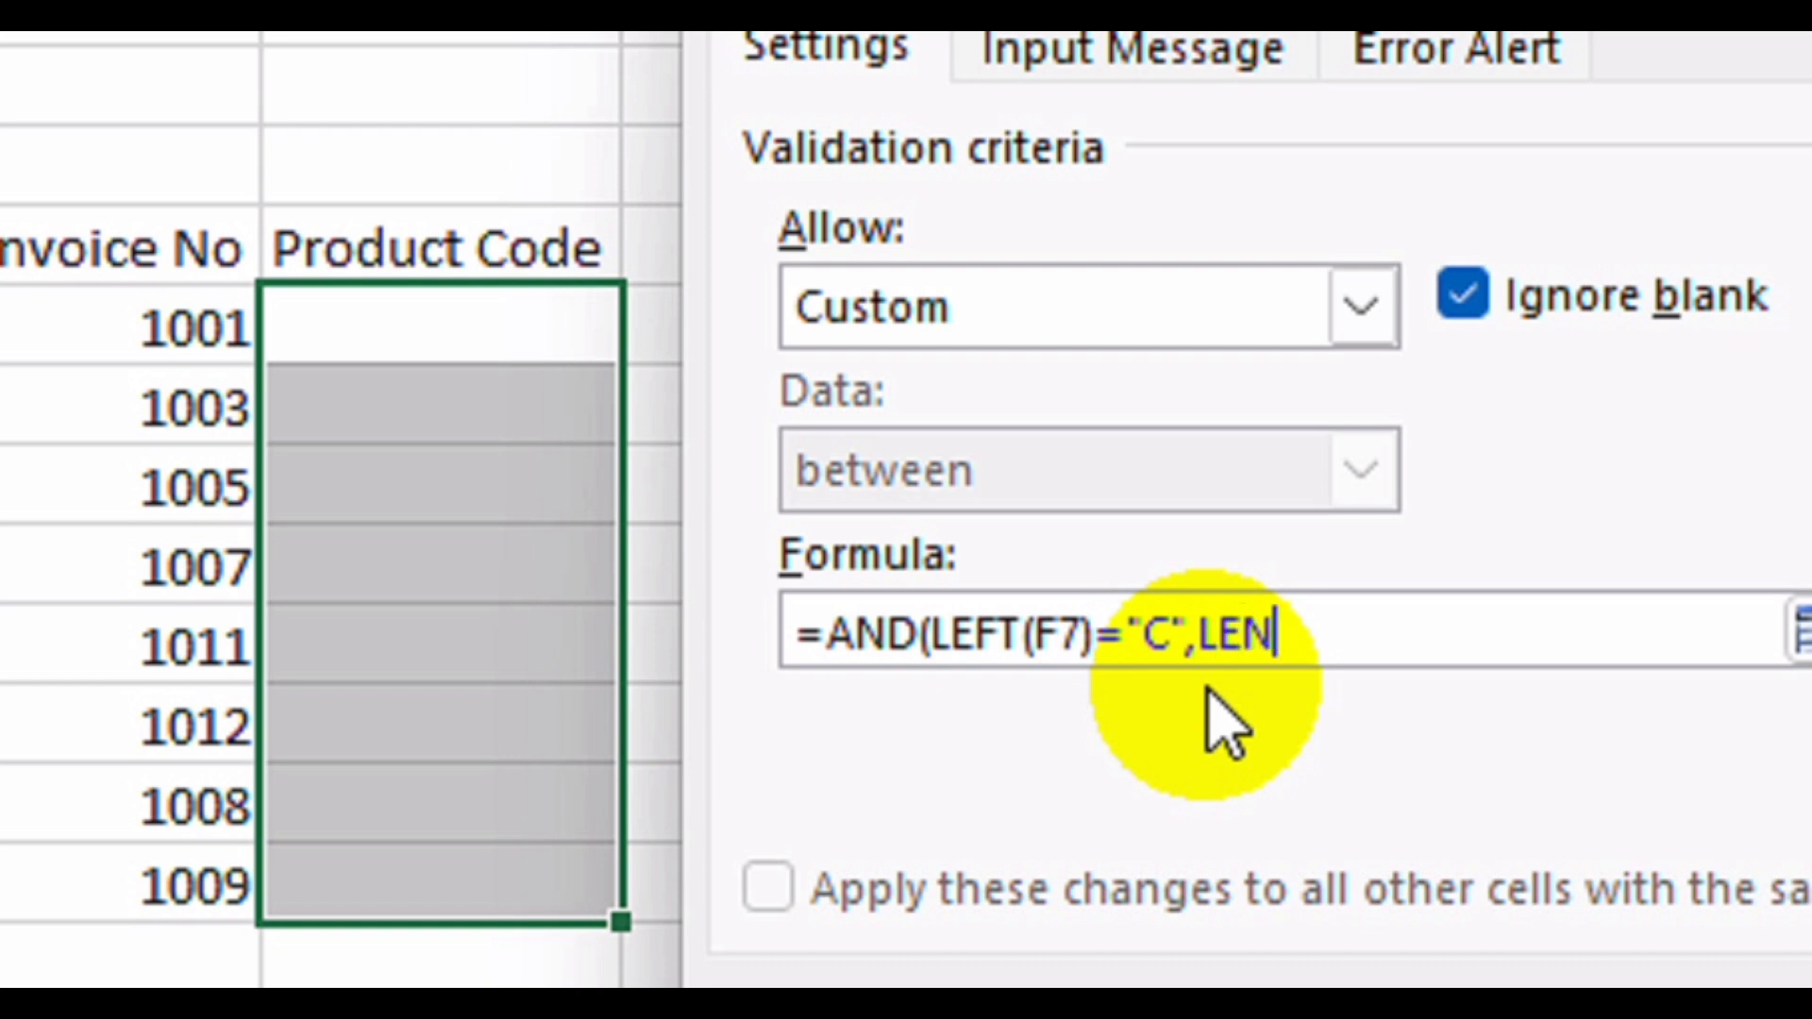
pyautogui.write('(')
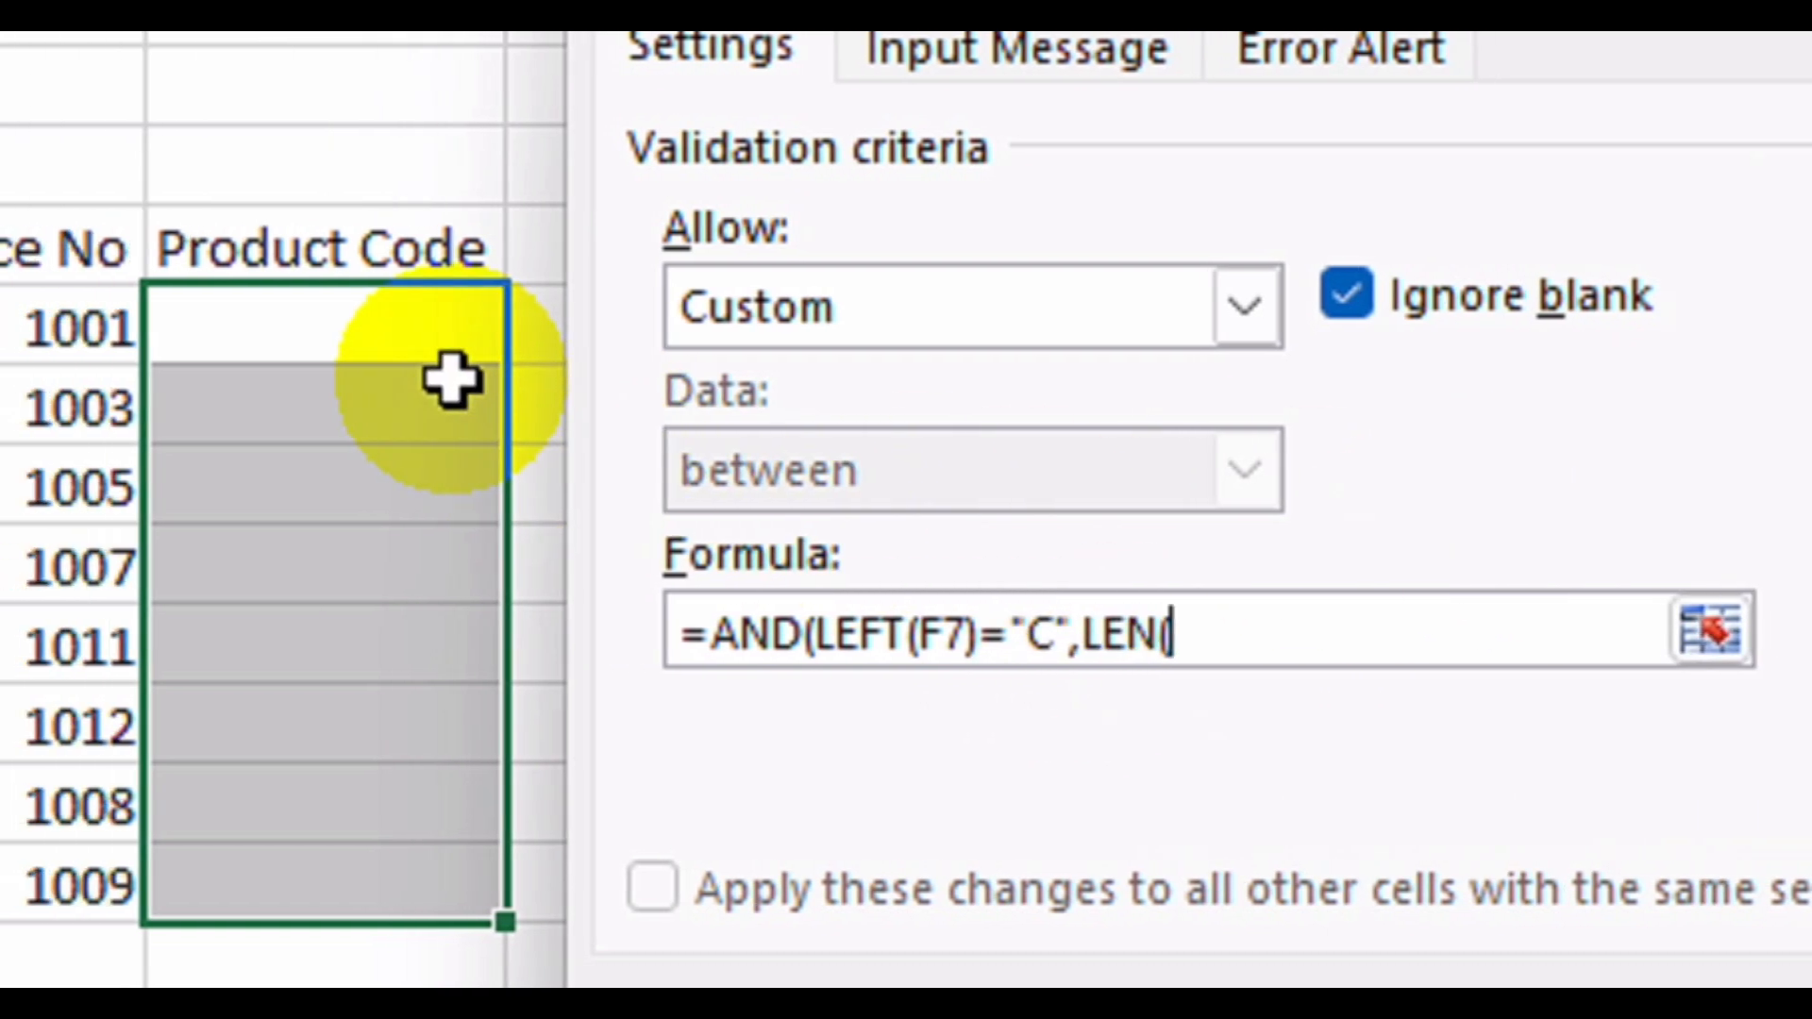
pyautogui.click(289, 338)
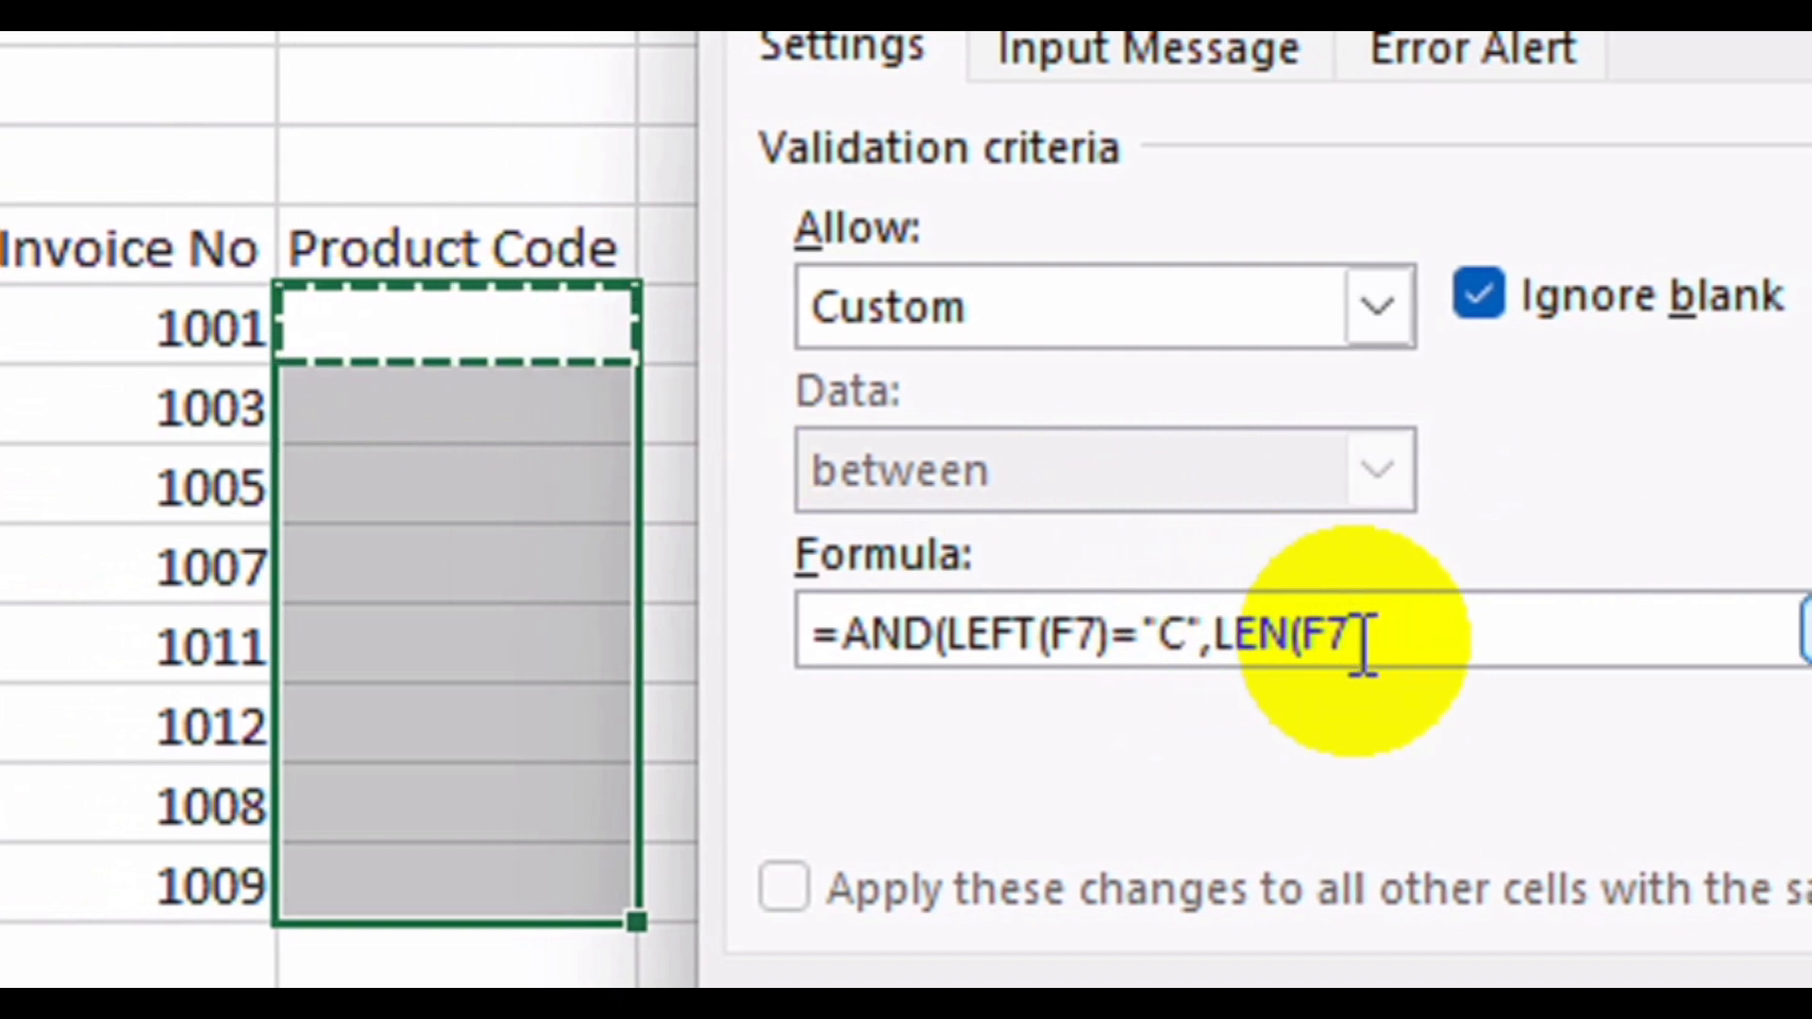
pyautogui.write(')')
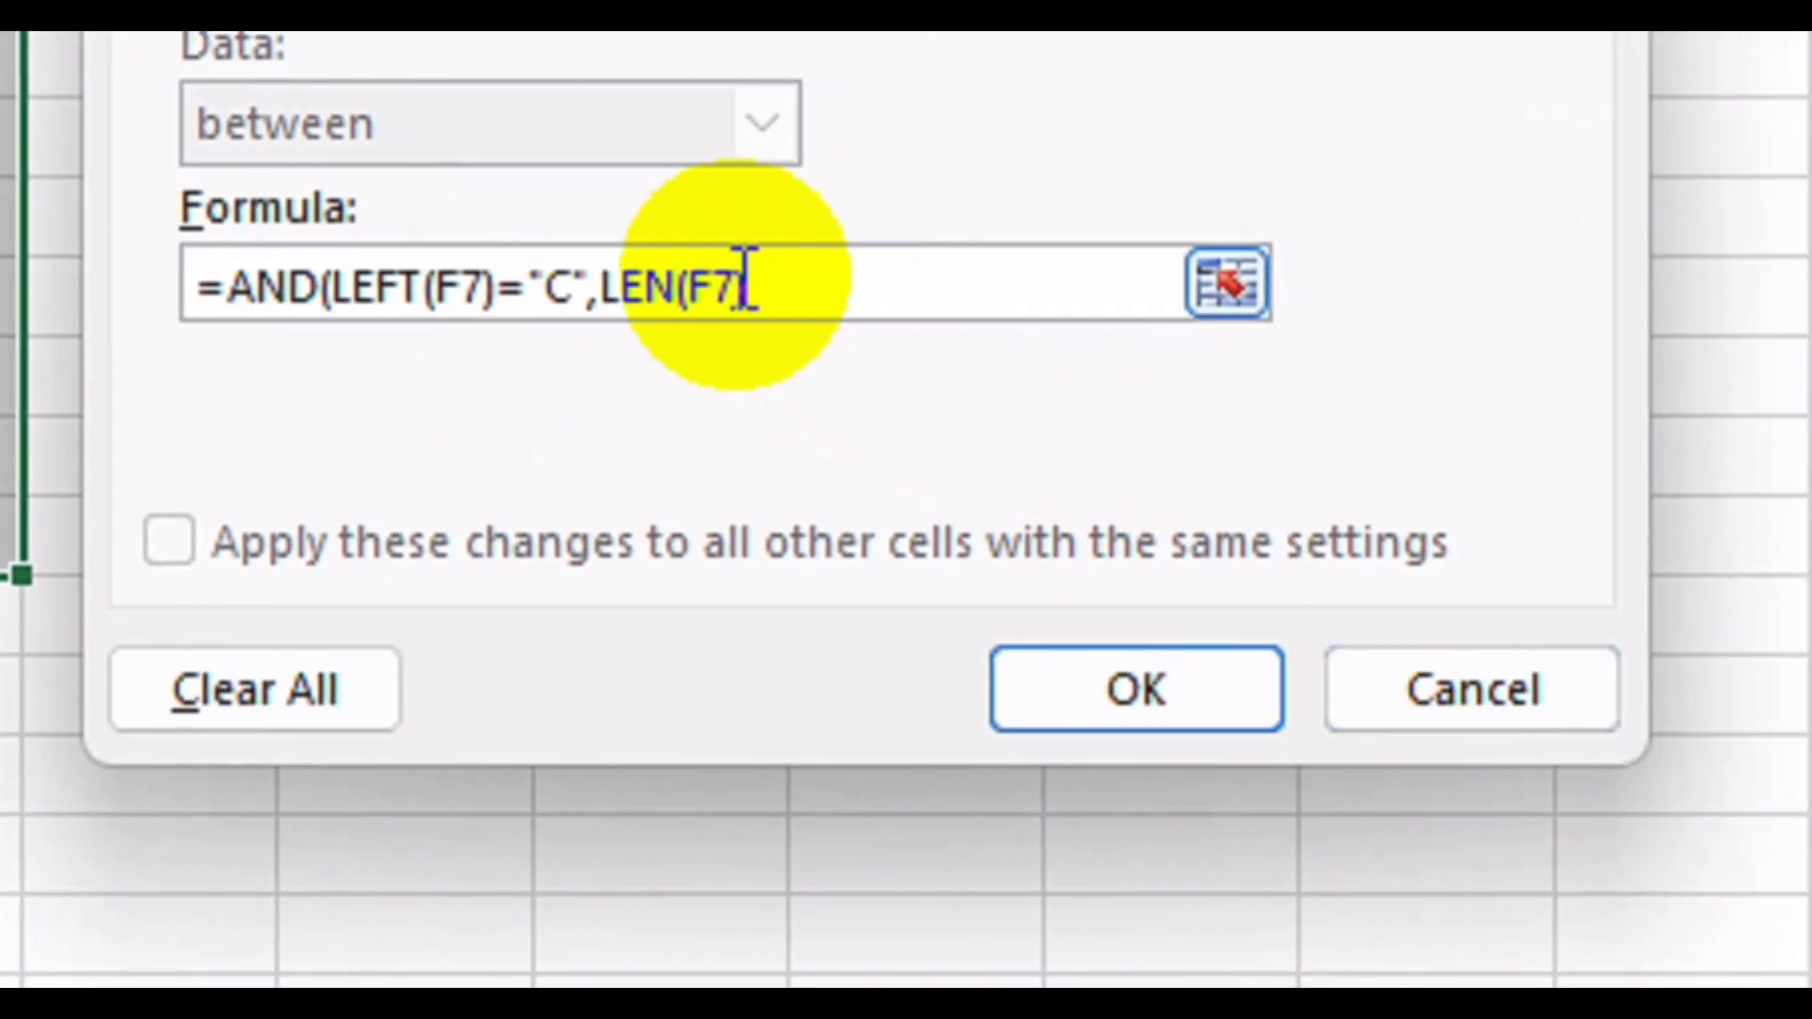
pyautogui.write('=4')
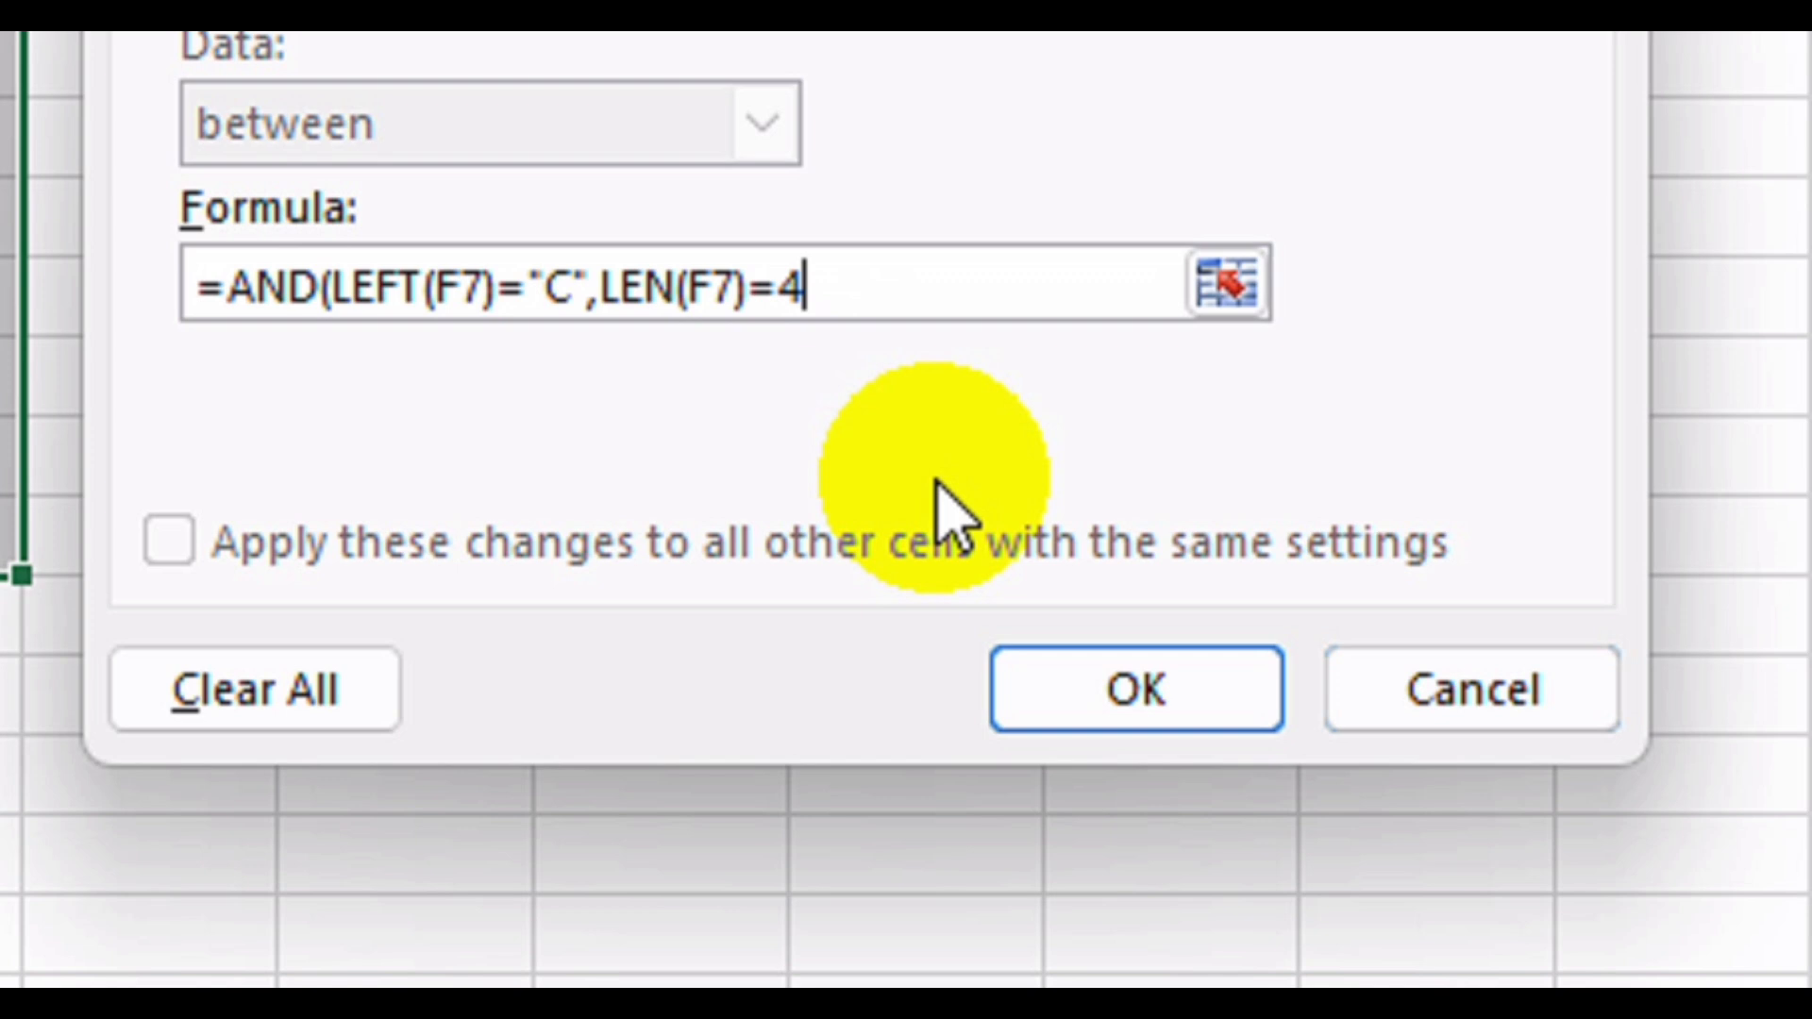
# Add the condition ,ISNUMBER(VALUE(RIGHT(F7,3) to the formula to test that the last three characters are numeric.
pyautogui.write(',ISNUMBER')
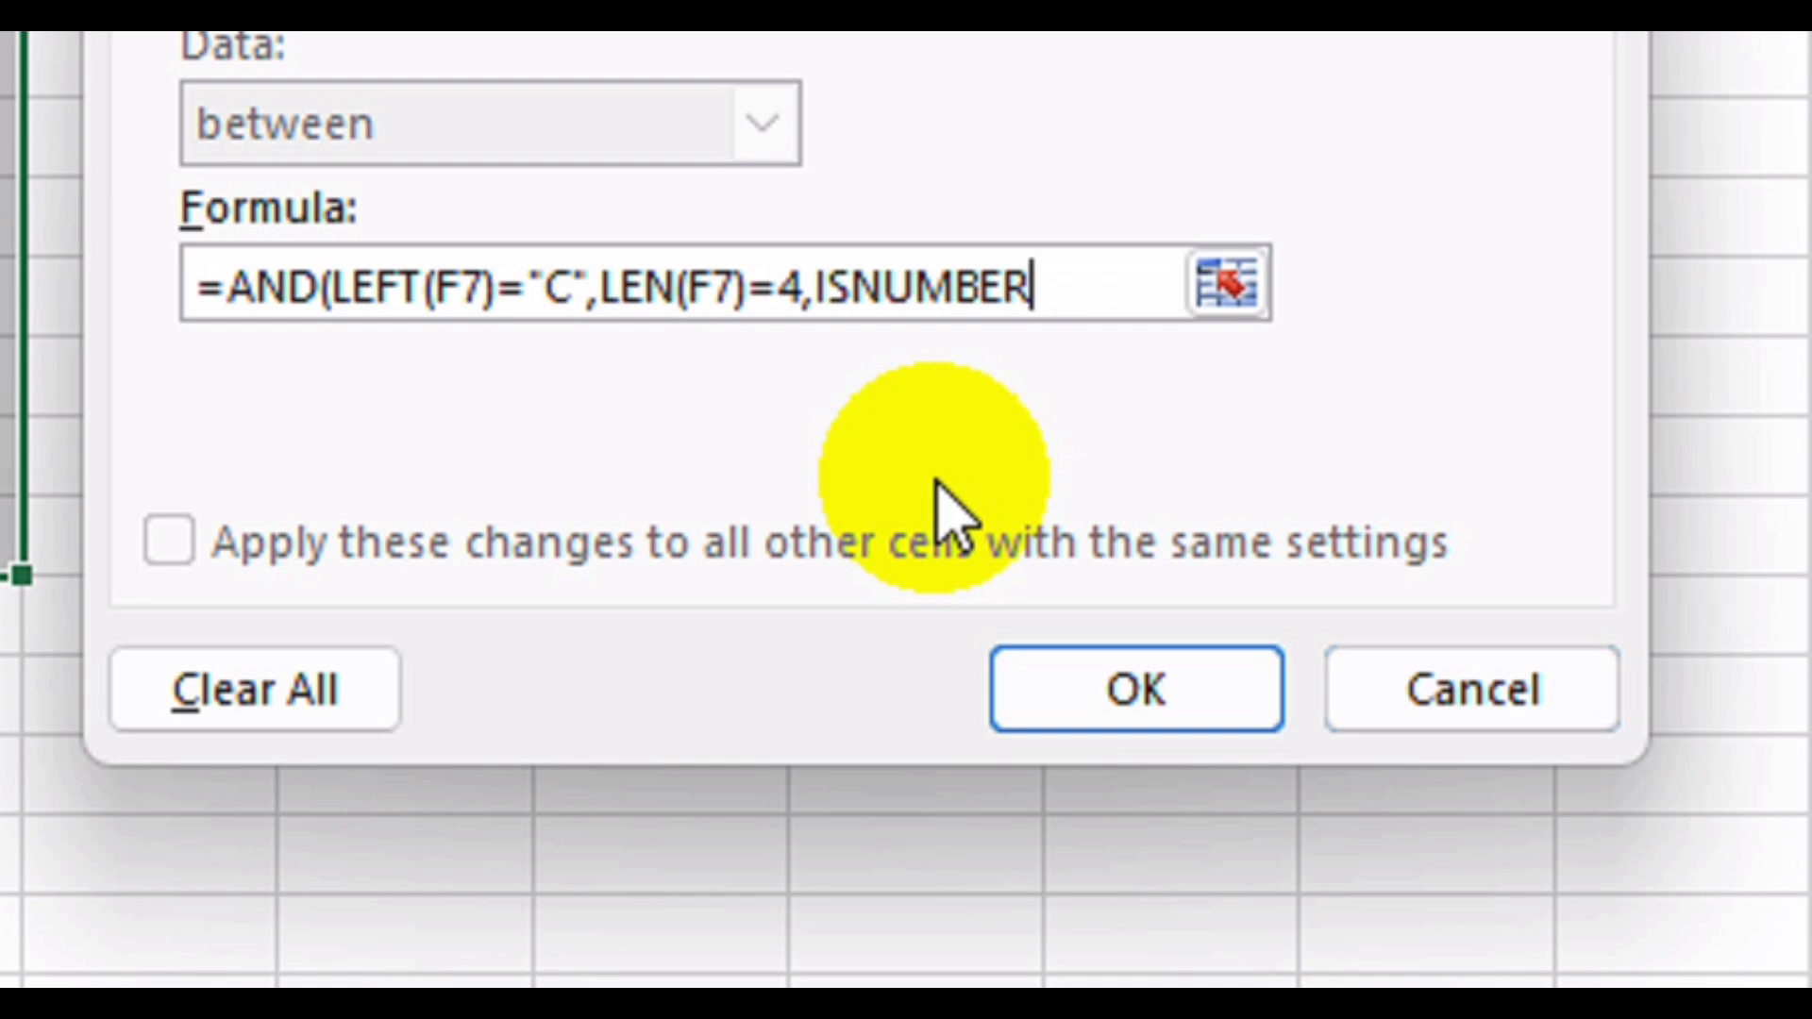
pyautogui.write('(VALUE')
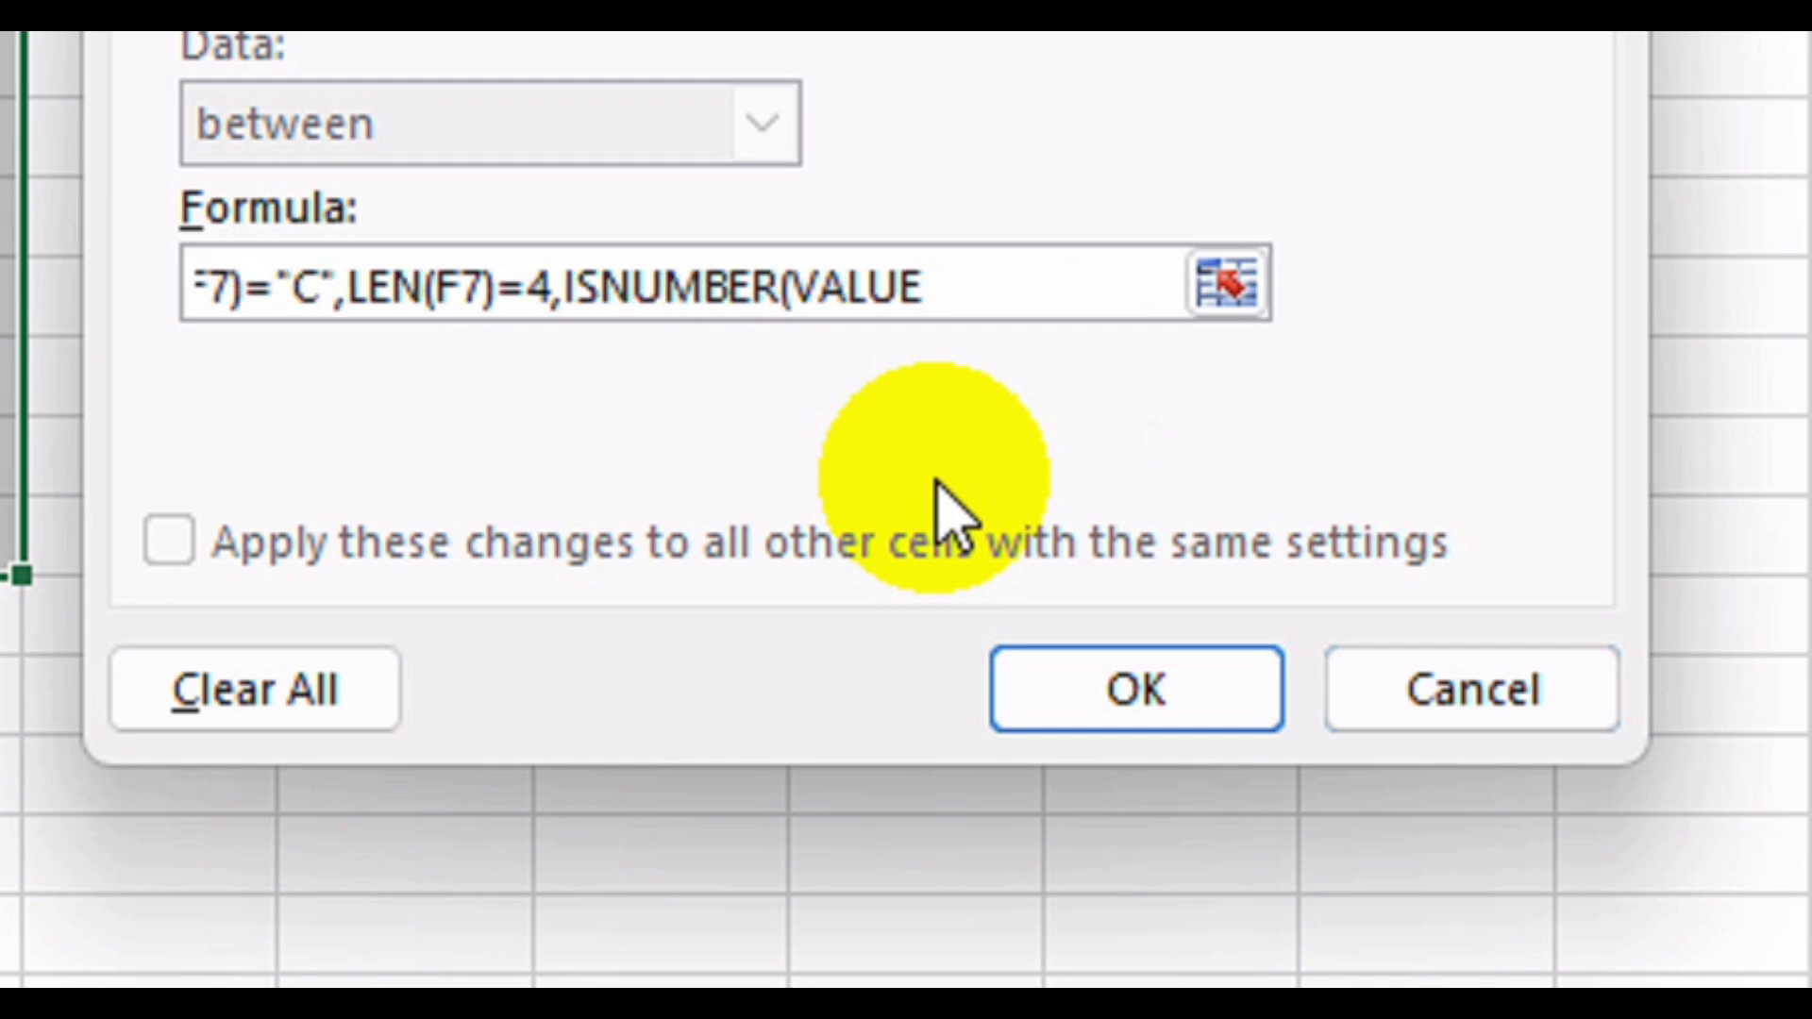
pyautogui.write('(')
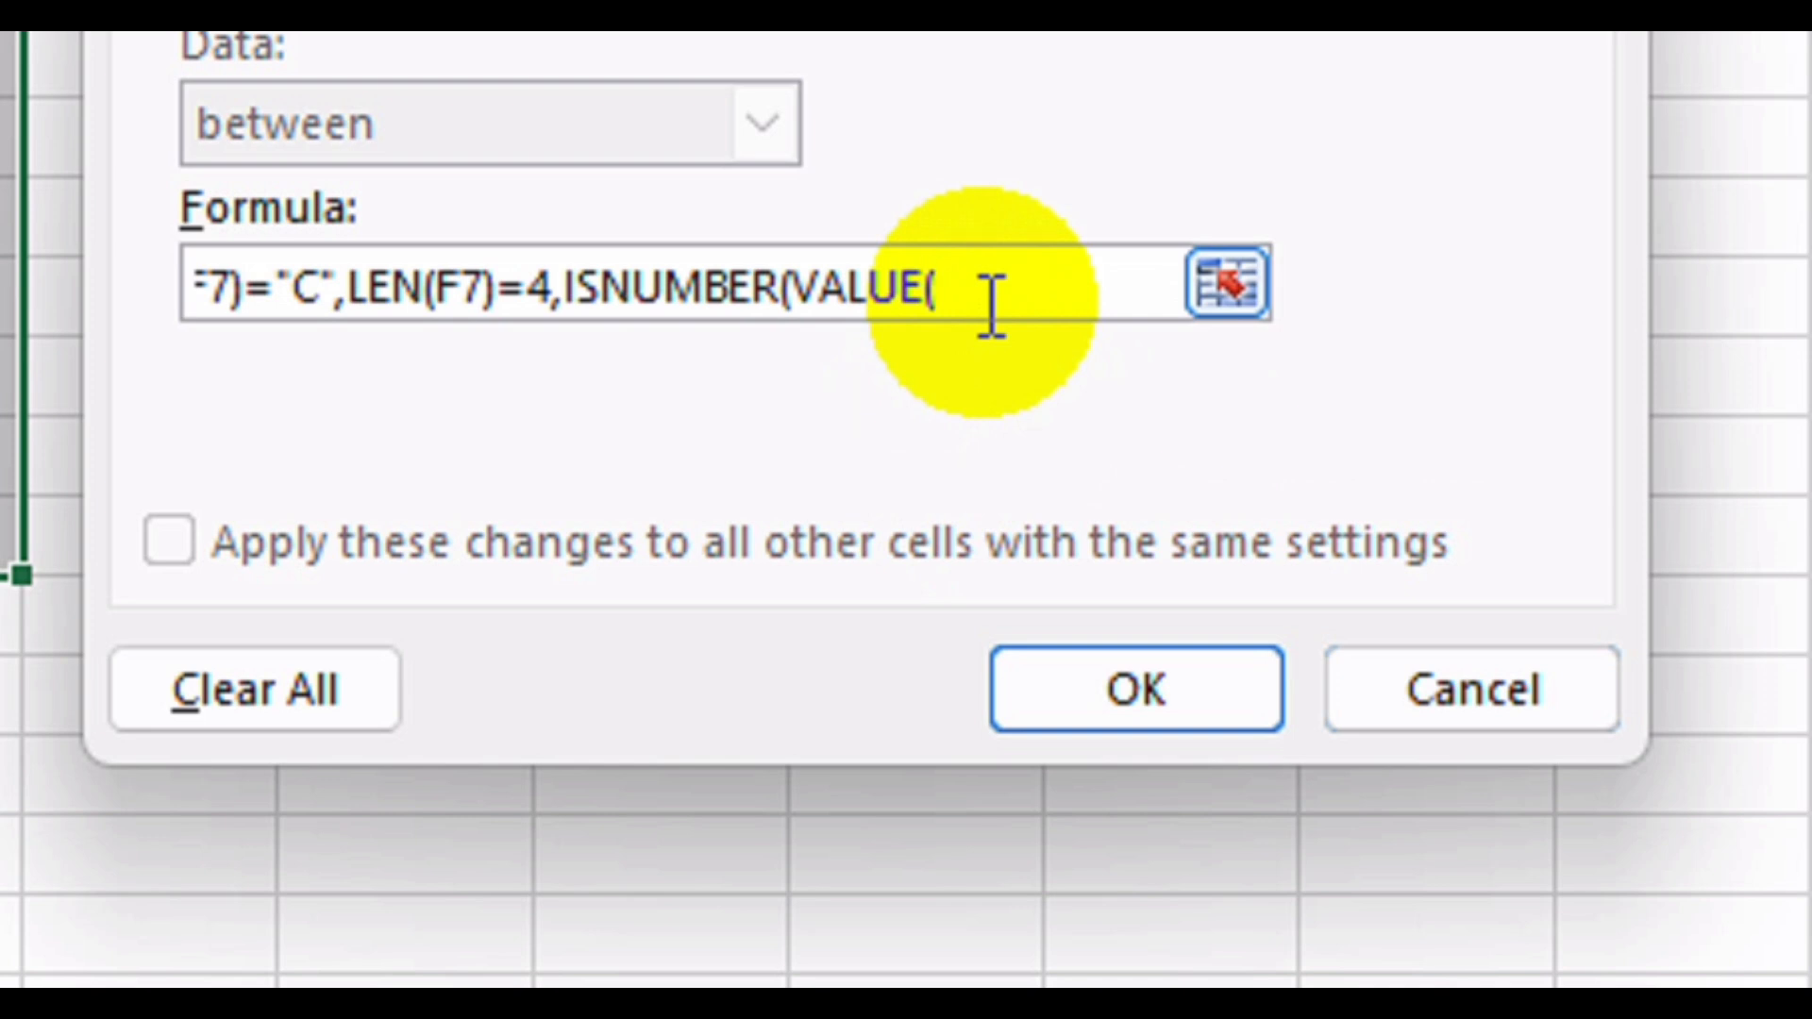
pyautogui.write('RIGHT')
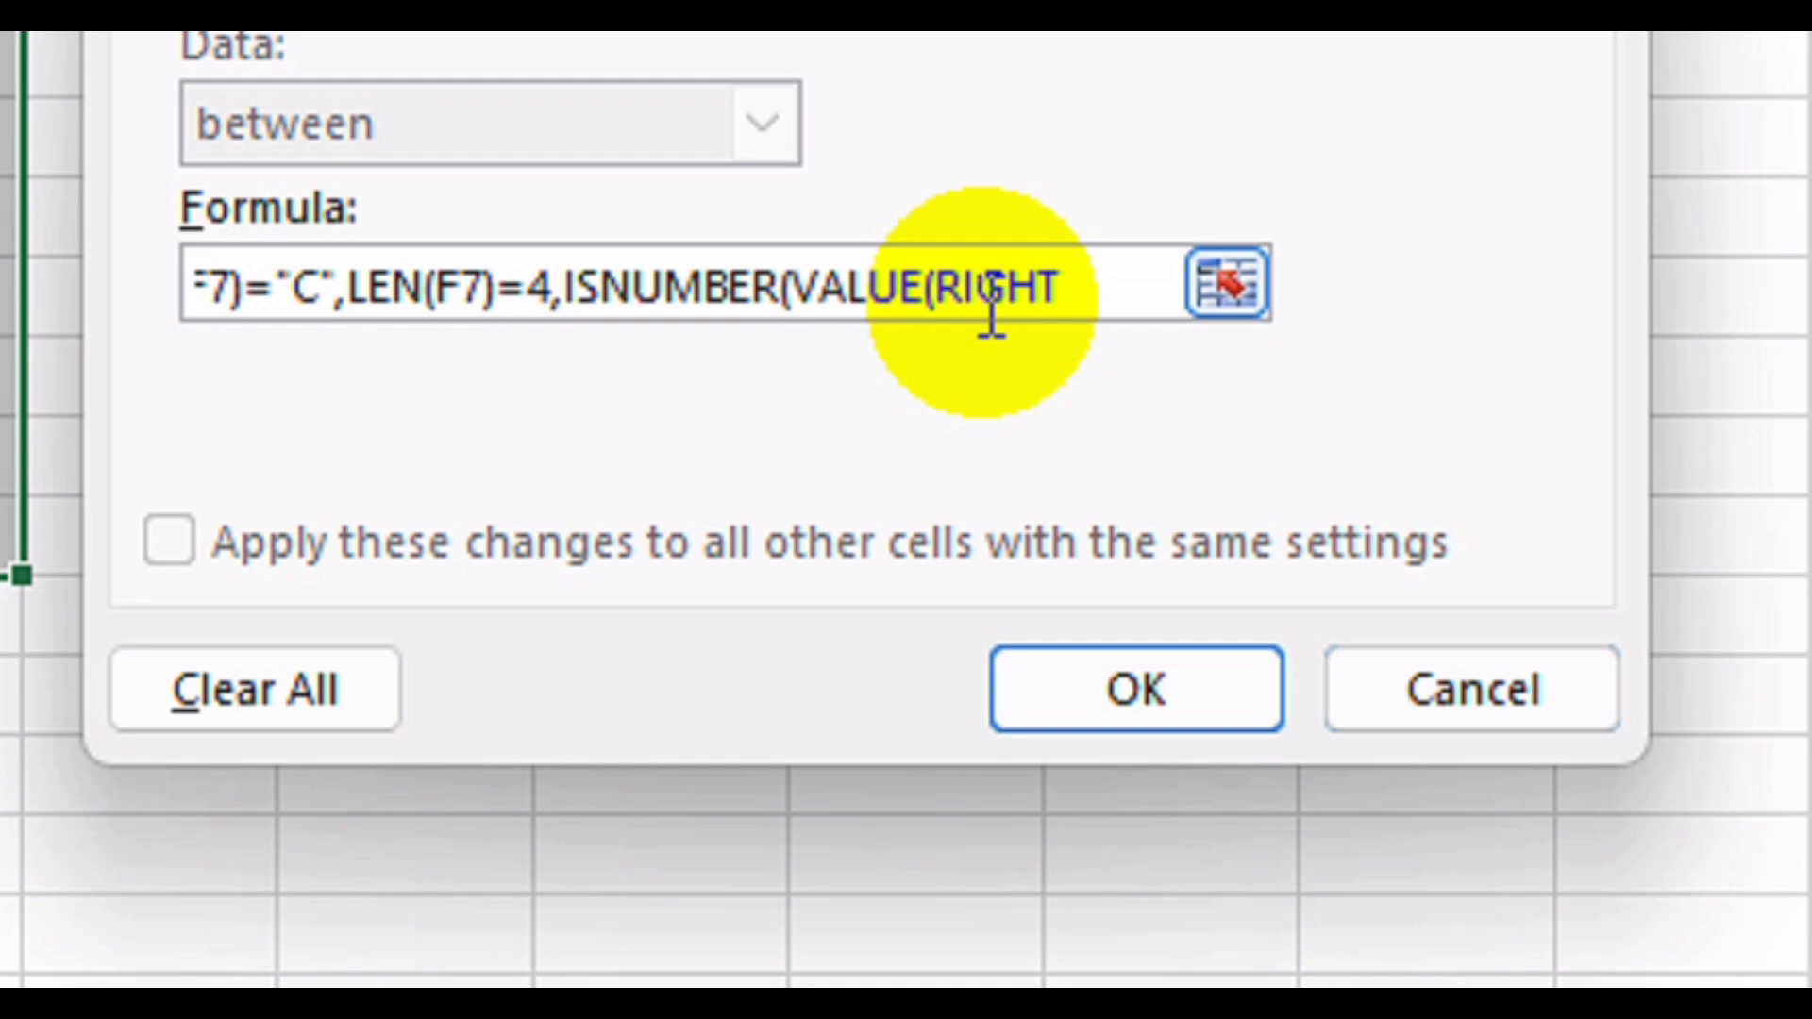
pyautogui.write('(F7')
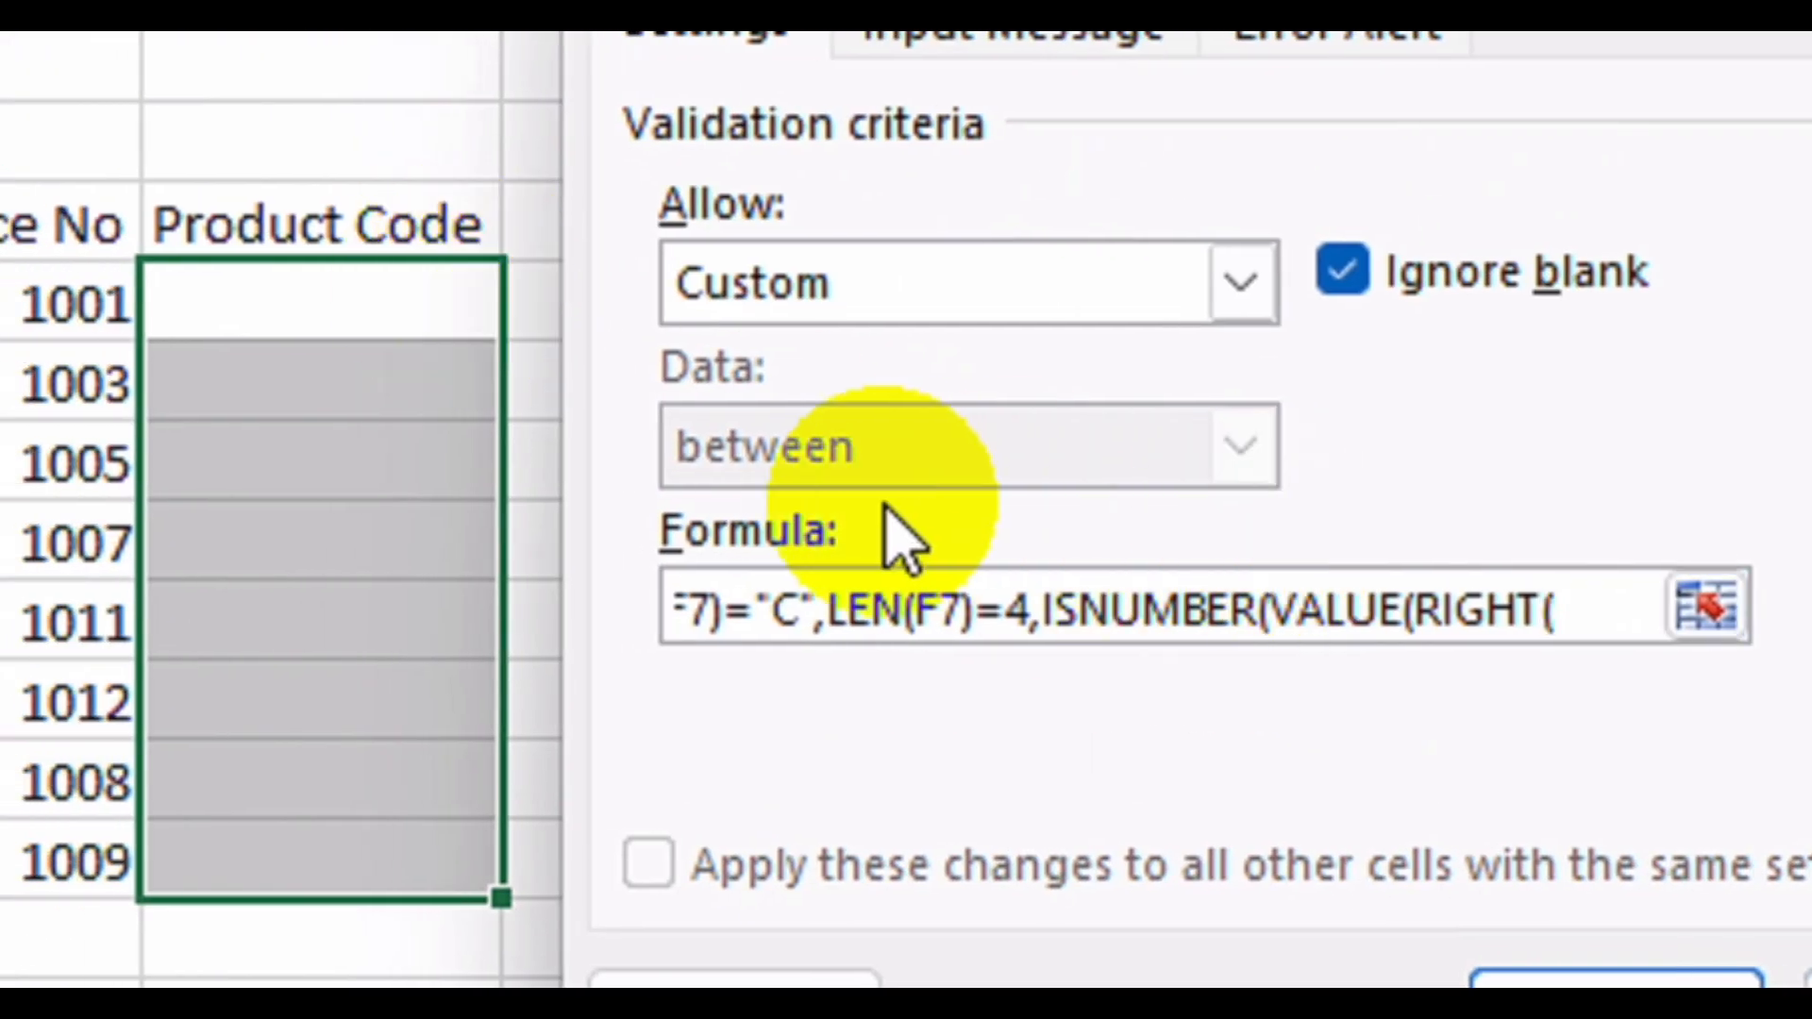
pyautogui.click(371, 298)
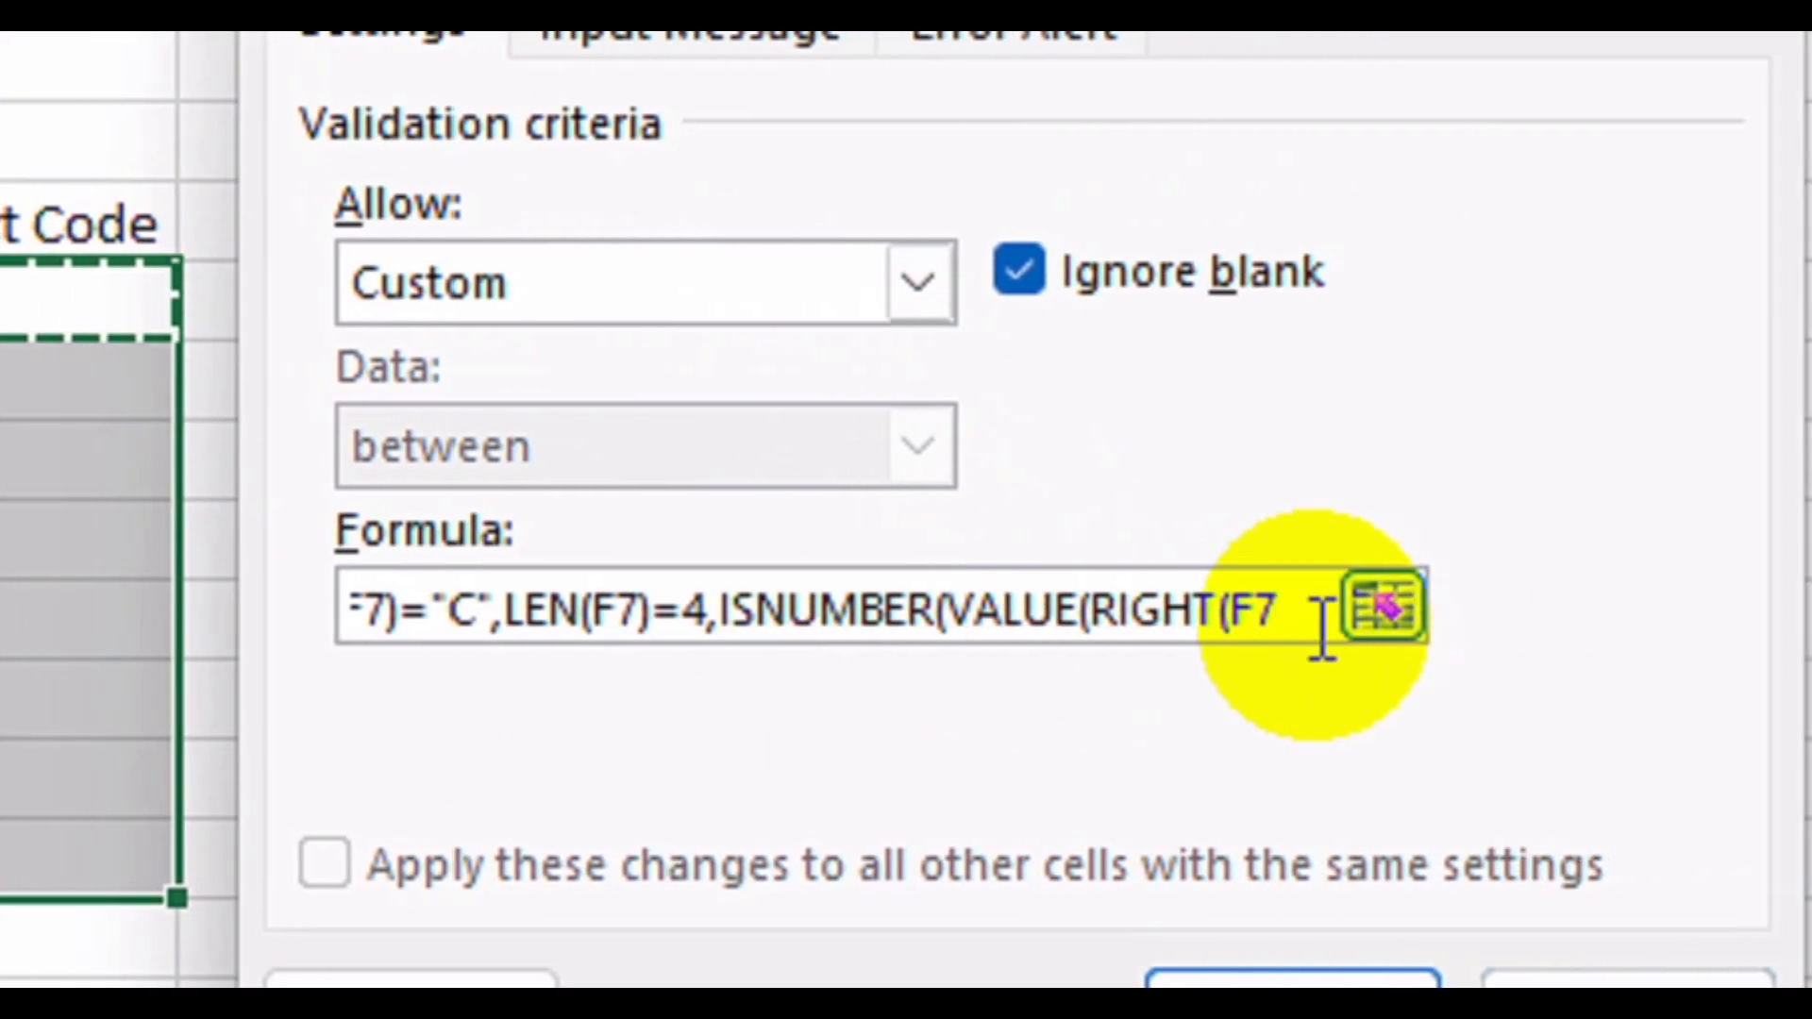
pyautogui.click(1298, 618)
pyautogui.write(',')
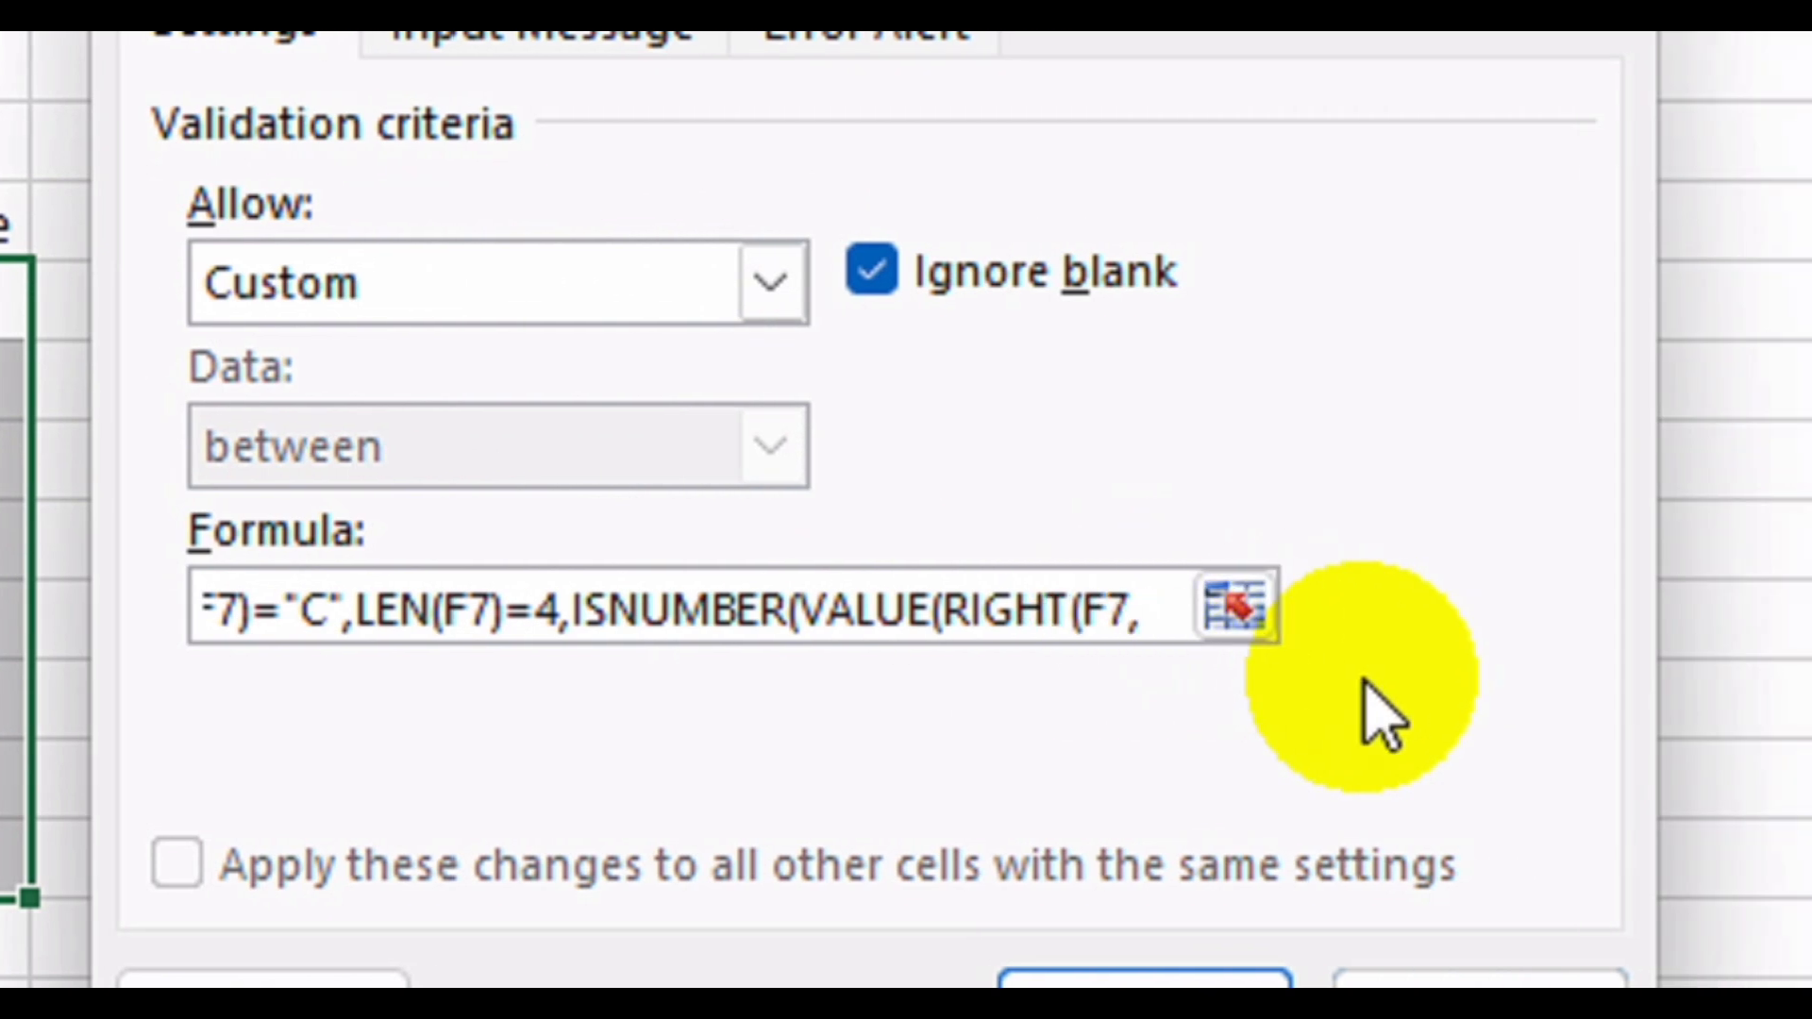
pyautogui.write('3)')
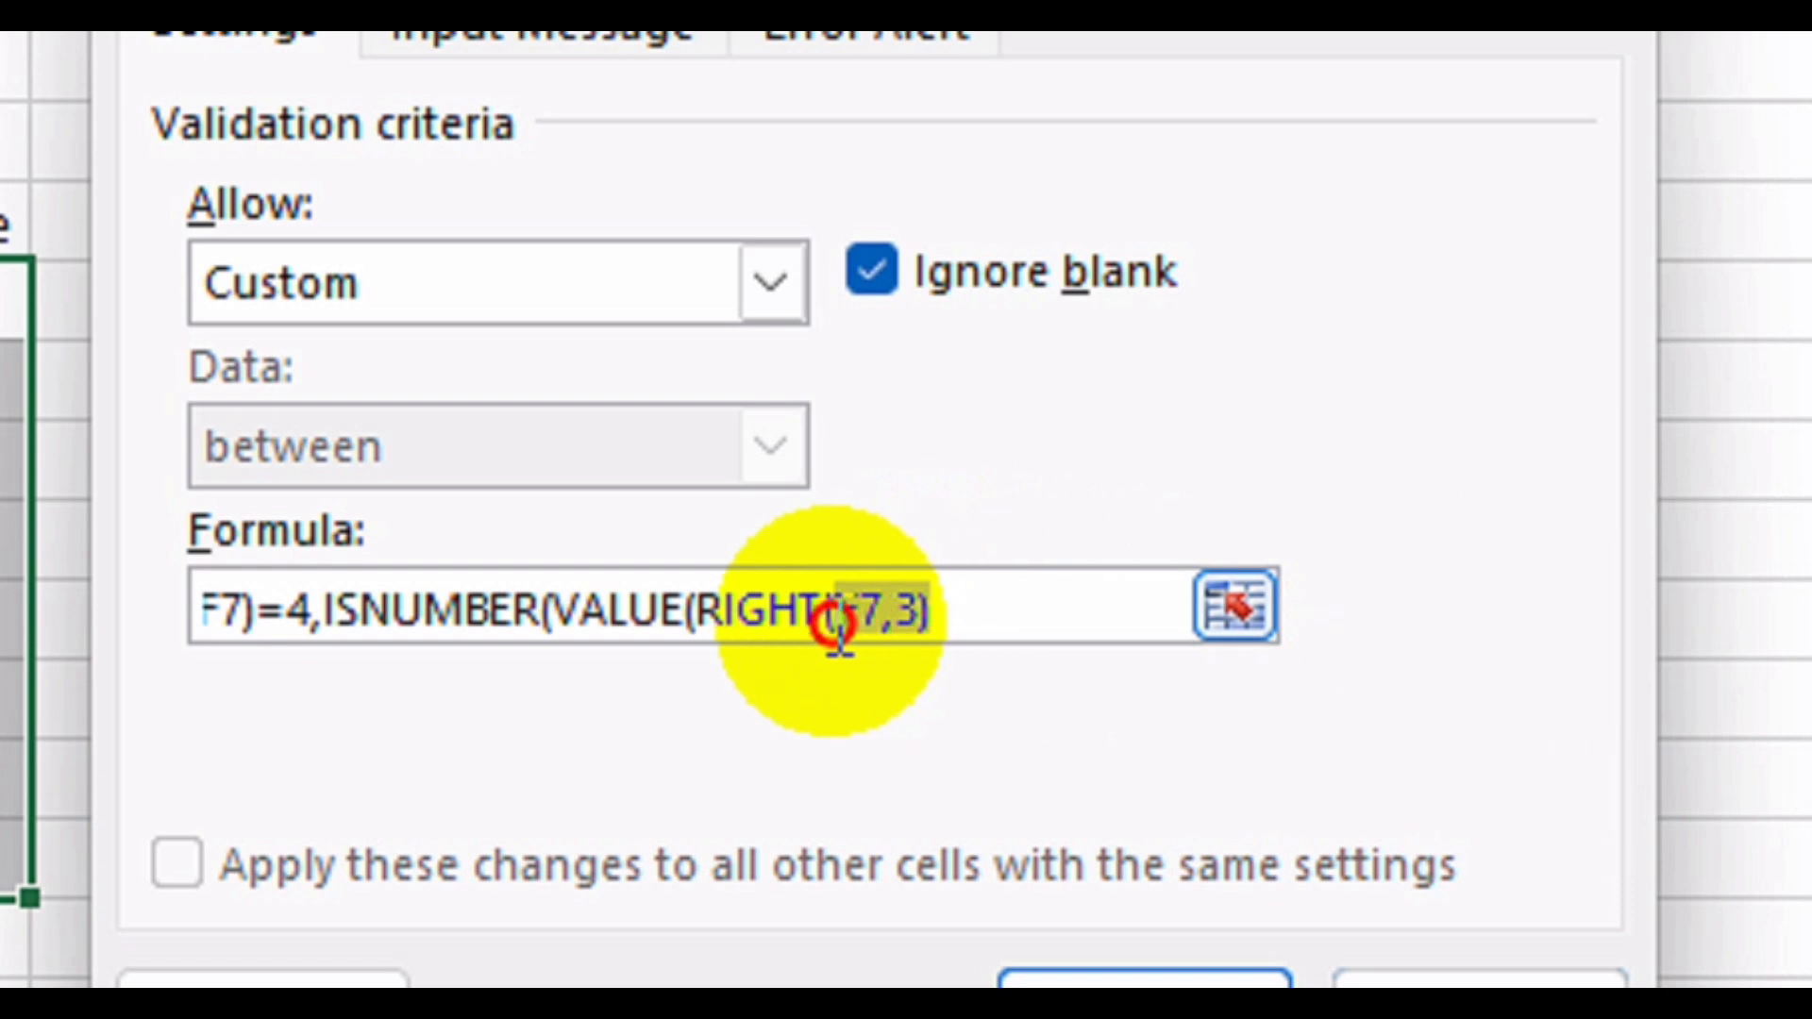
# Close the VALUE, ISNUMBER and AND brackets so the formula ends in RIGHT(F7,3)))), checking what each function encloses.
pyautogui.write(')')
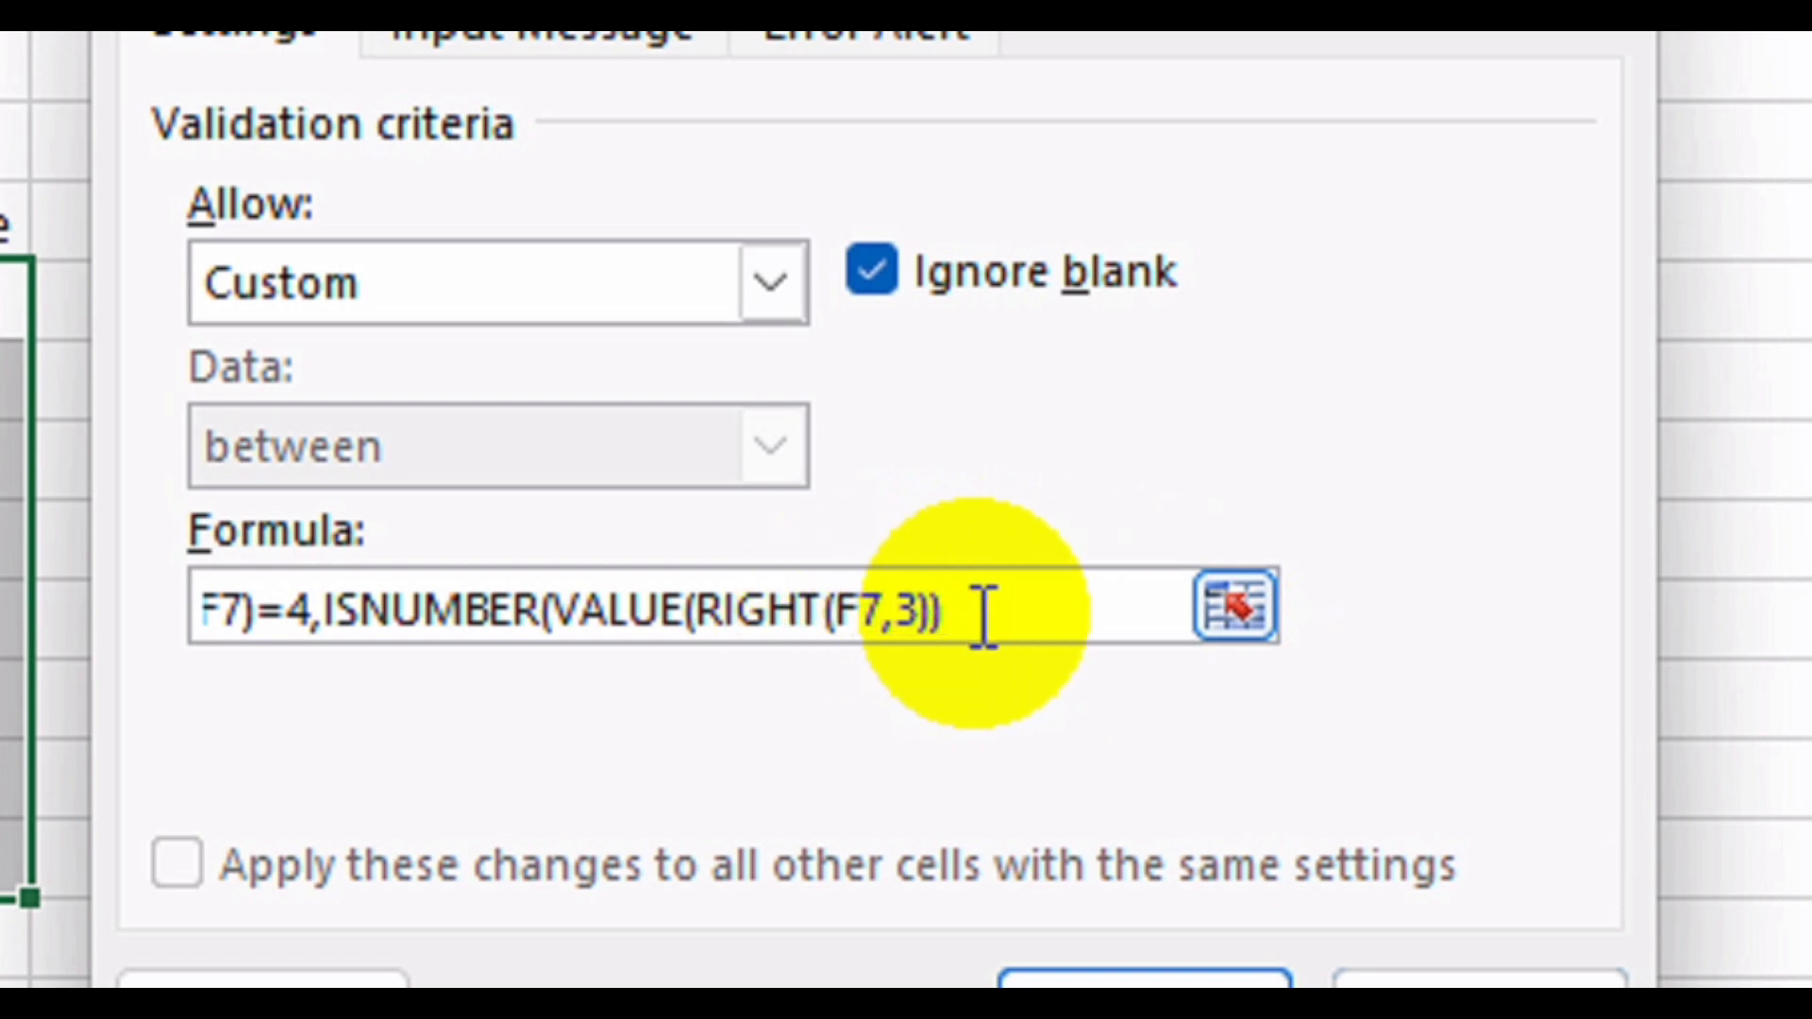
pyautogui.keyDown('shift'); pyautogui.click(690, 615); pyautogui.keyUp('shift')
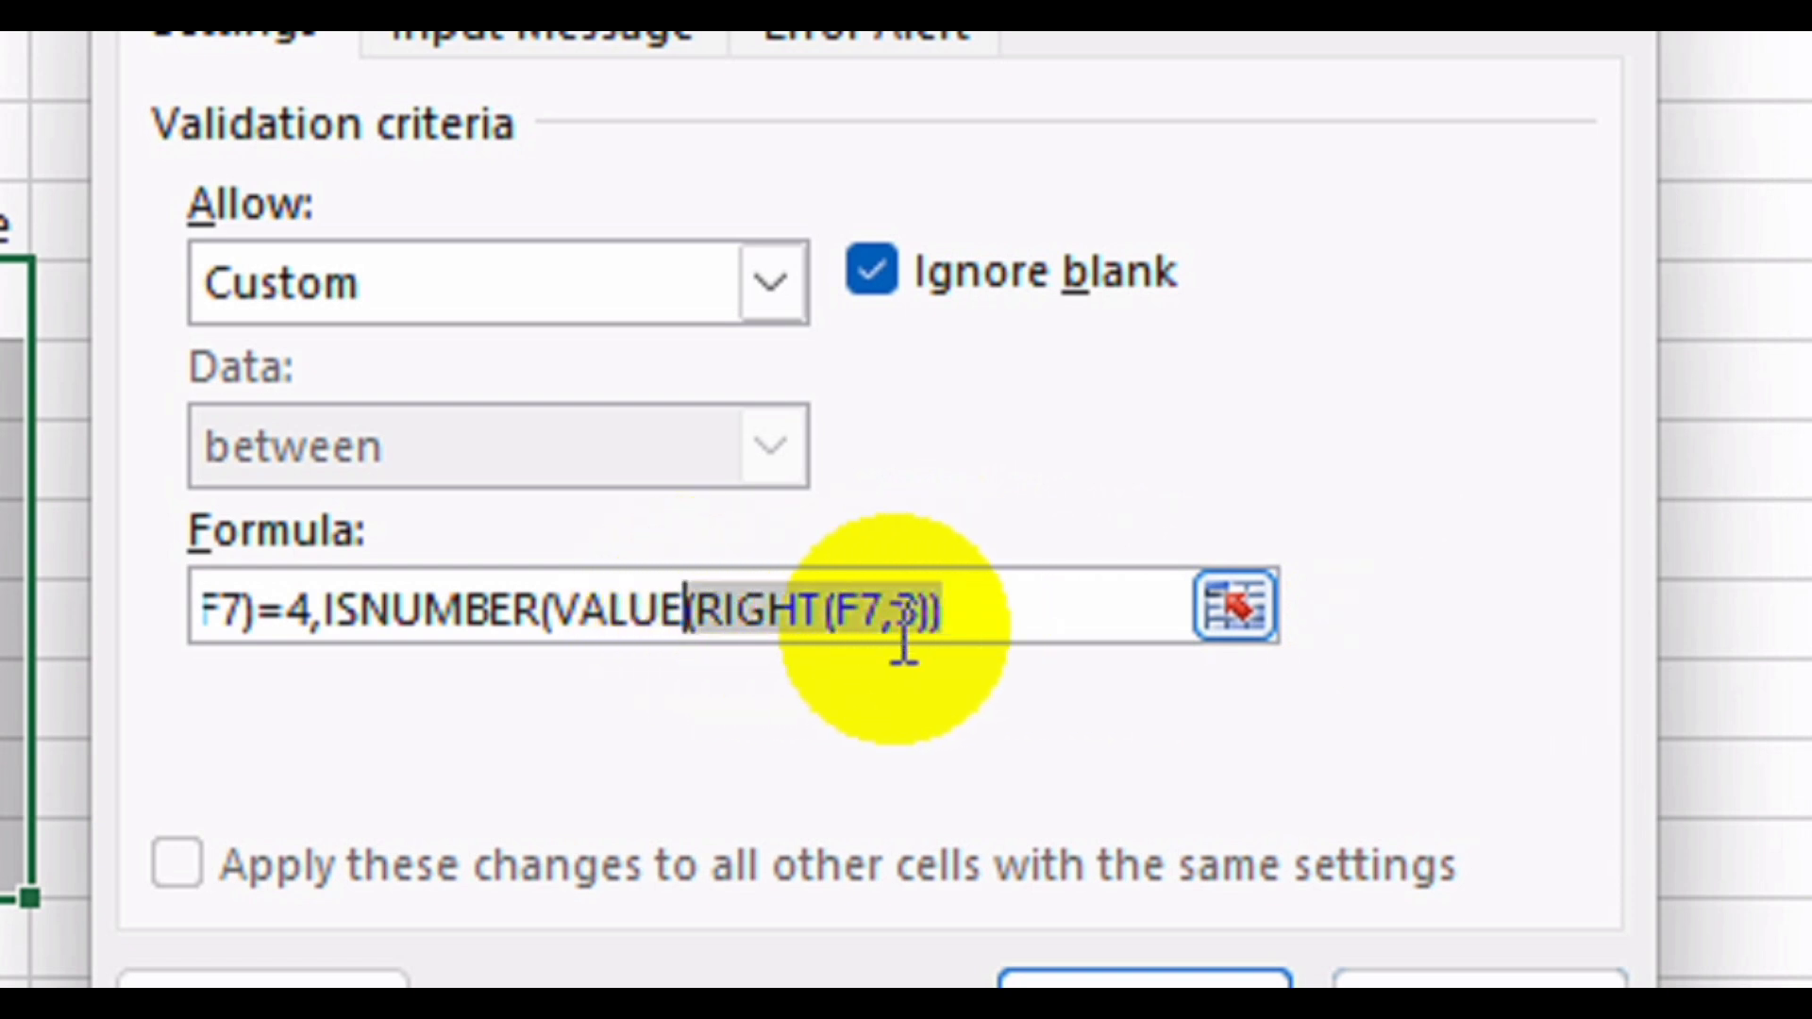
pyautogui.click(991, 625)
pyautogui.write(')')
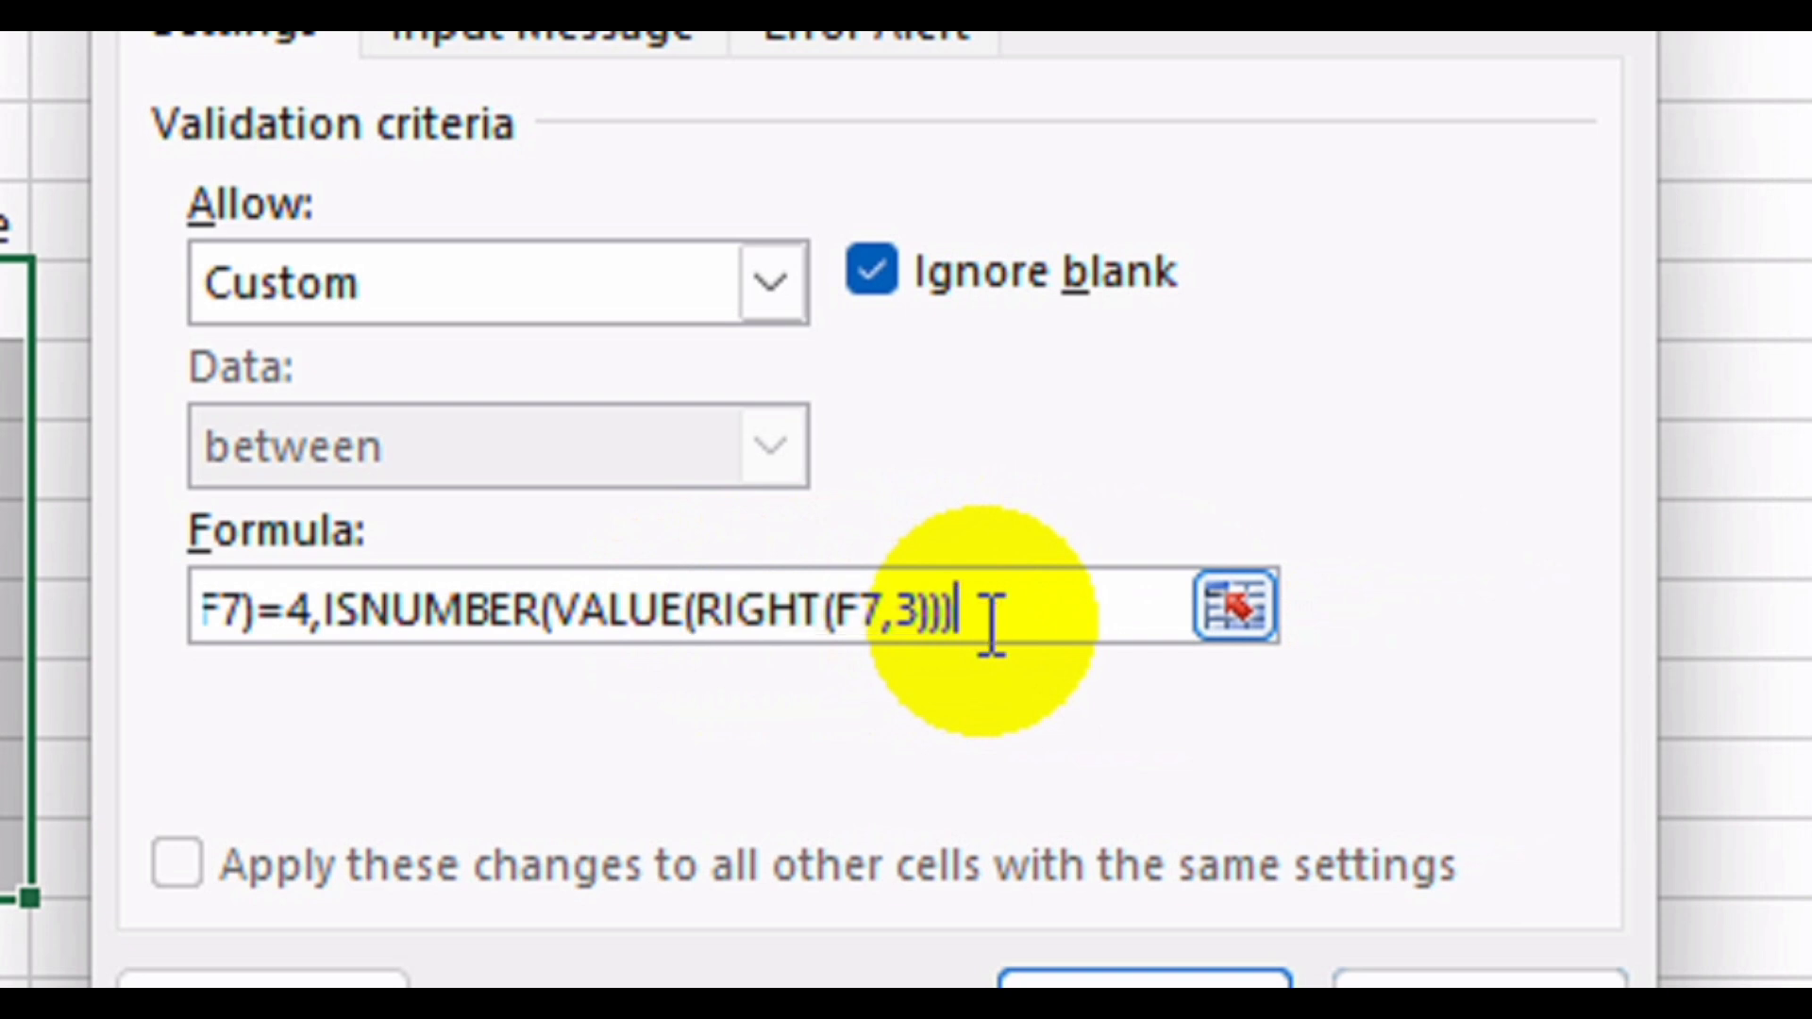
pyautogui.moveTo(991, 625); pyautogui.dragTo(554, 619)
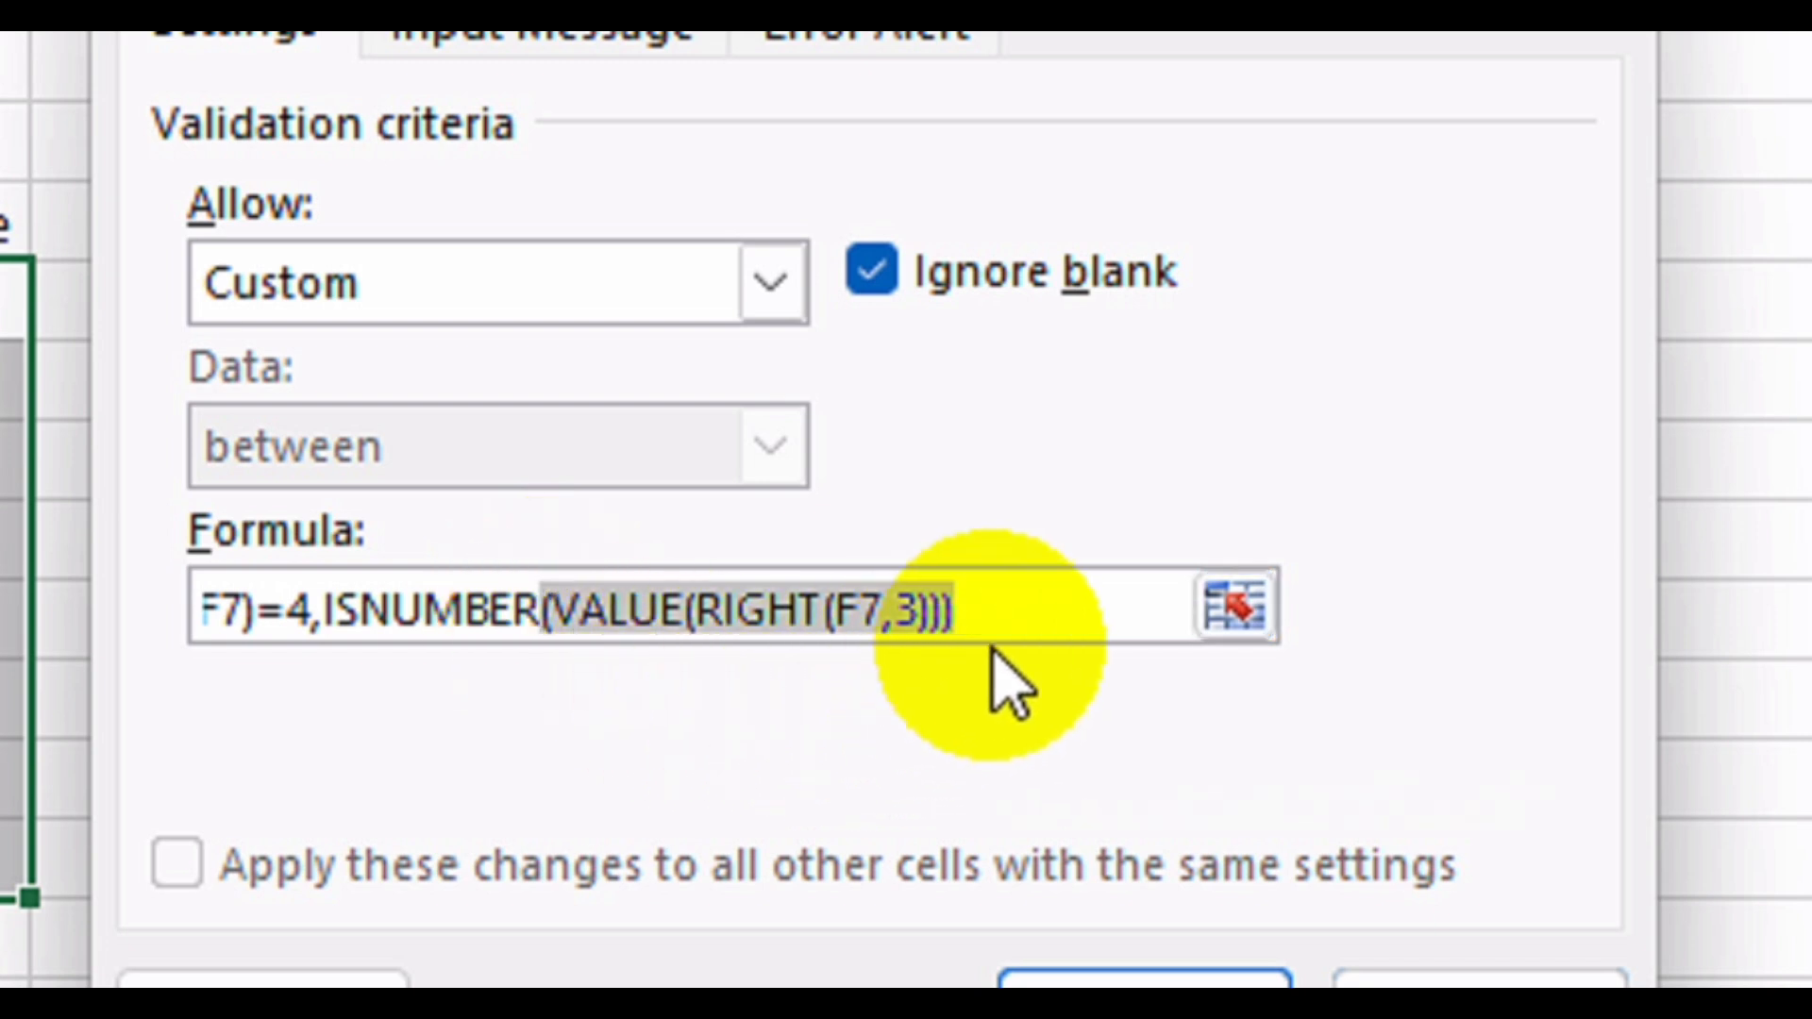
pyautogui.click(986, 607)
pyautogui.write(')')
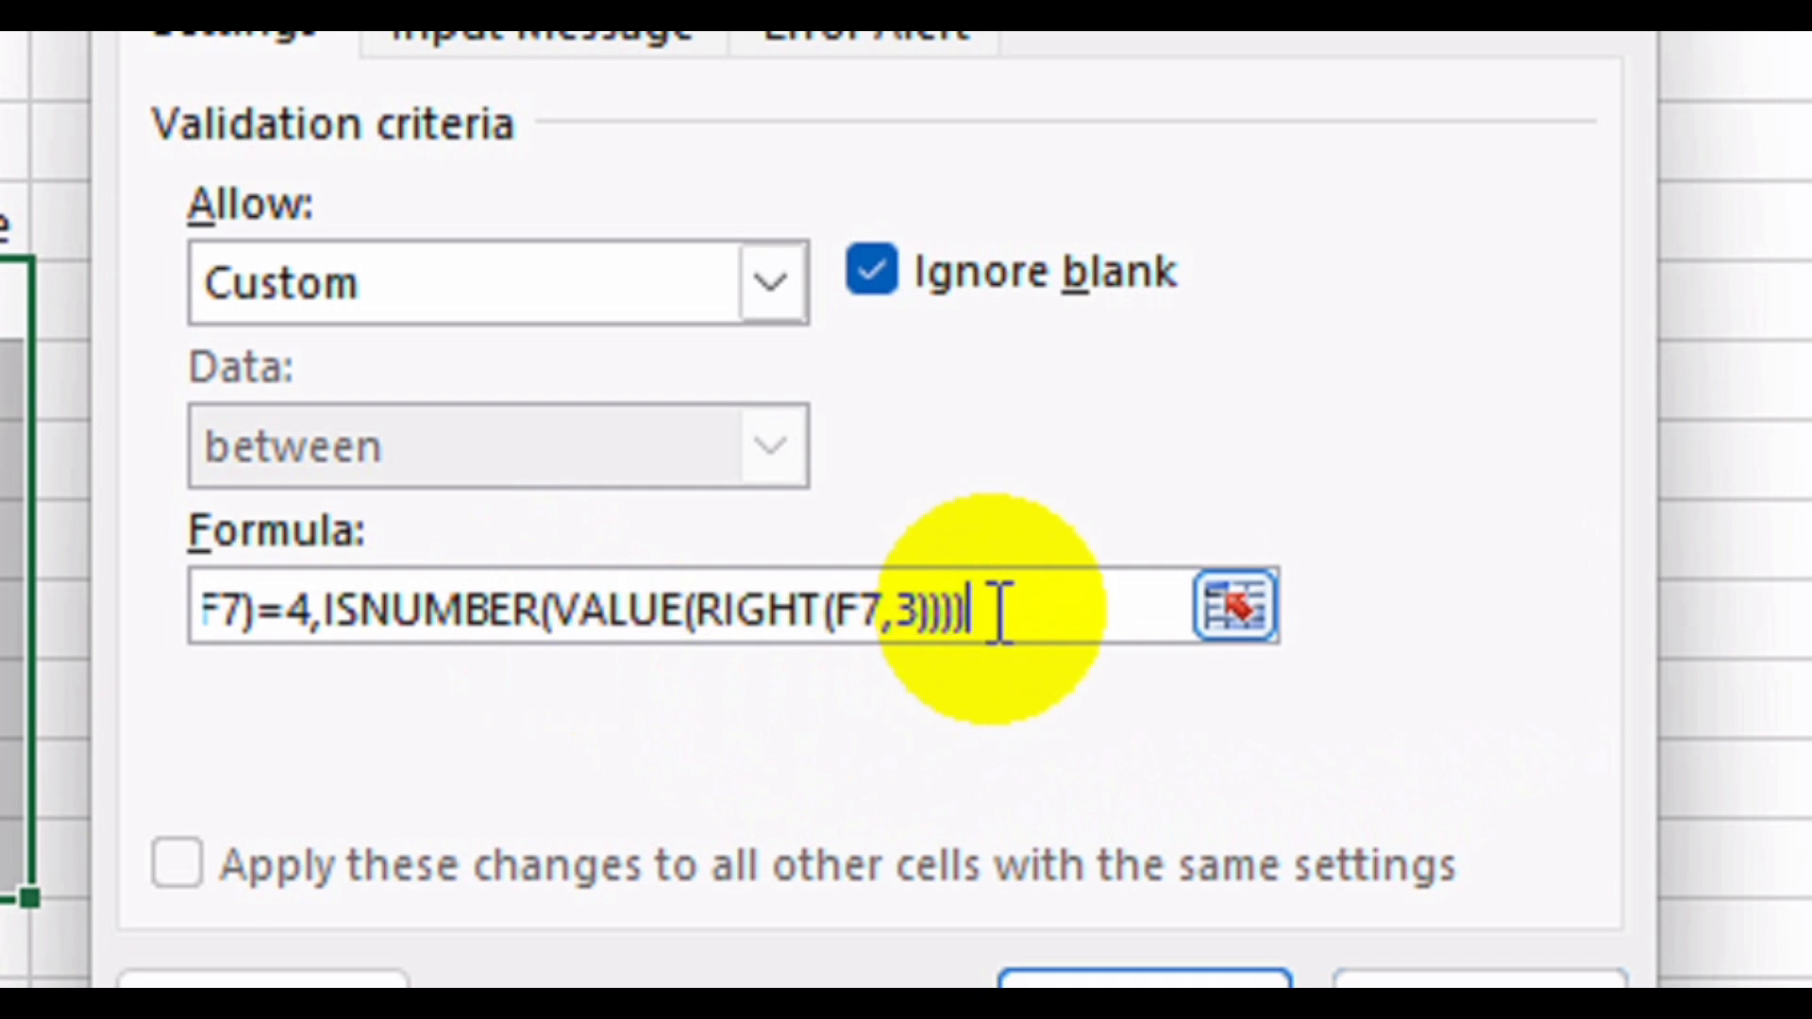
pyautogui.moveTo(999, 612); pyautogui.dragTo(191, 602)
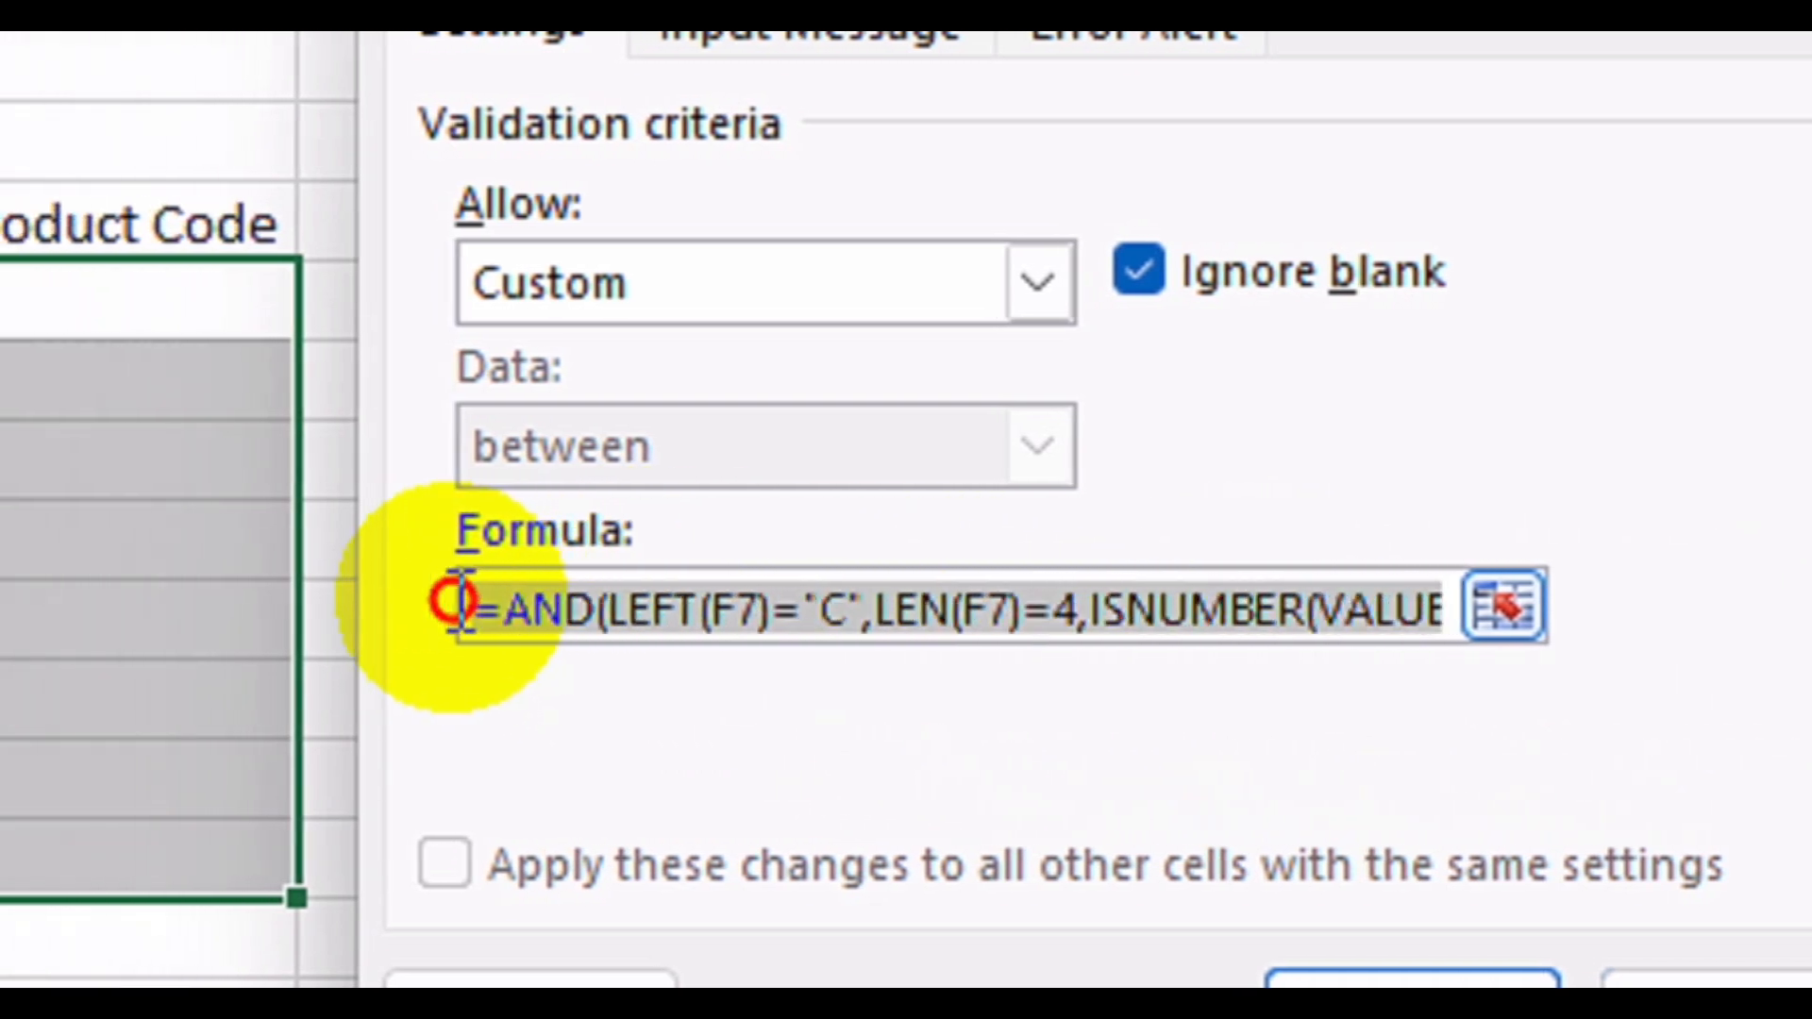
pyautogui.moveTo(453, 604); pyautogui.dragTo(597, 609)
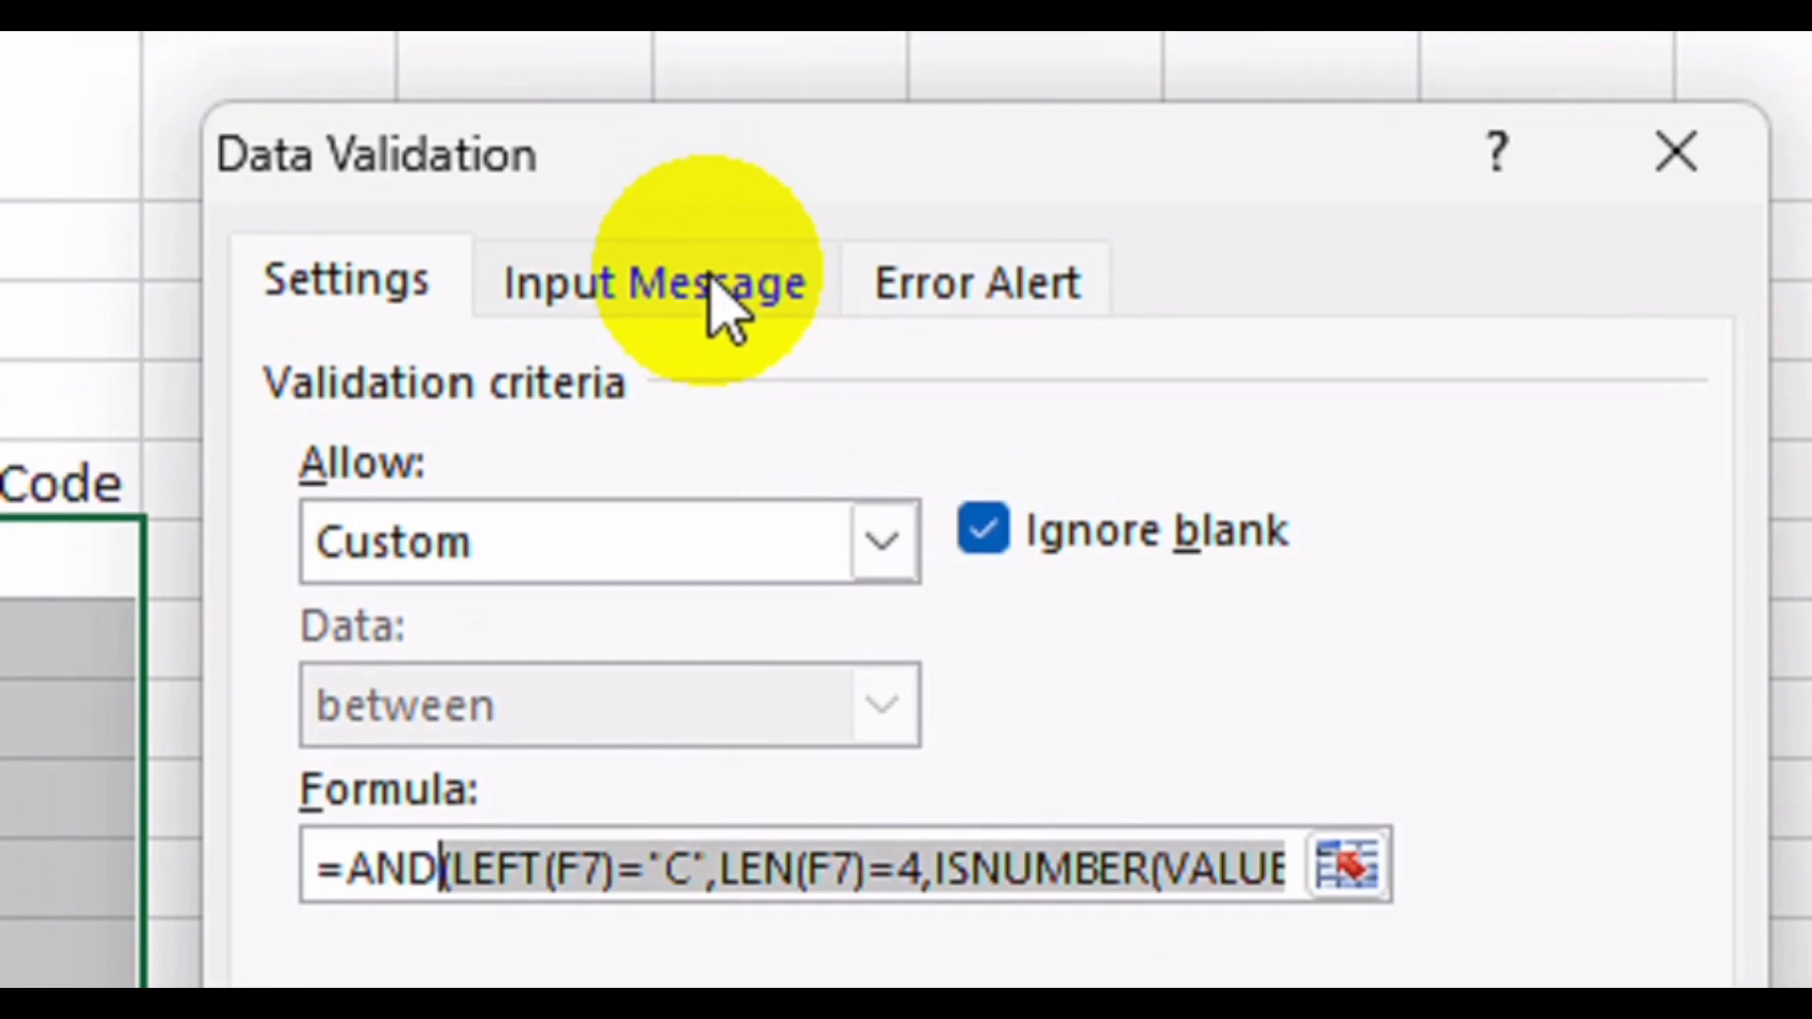
# Add an error alert titled "error" with the message "the value must start with C and 3 digit number" and apply the product code rule.
pyautogui.click(898, 307)
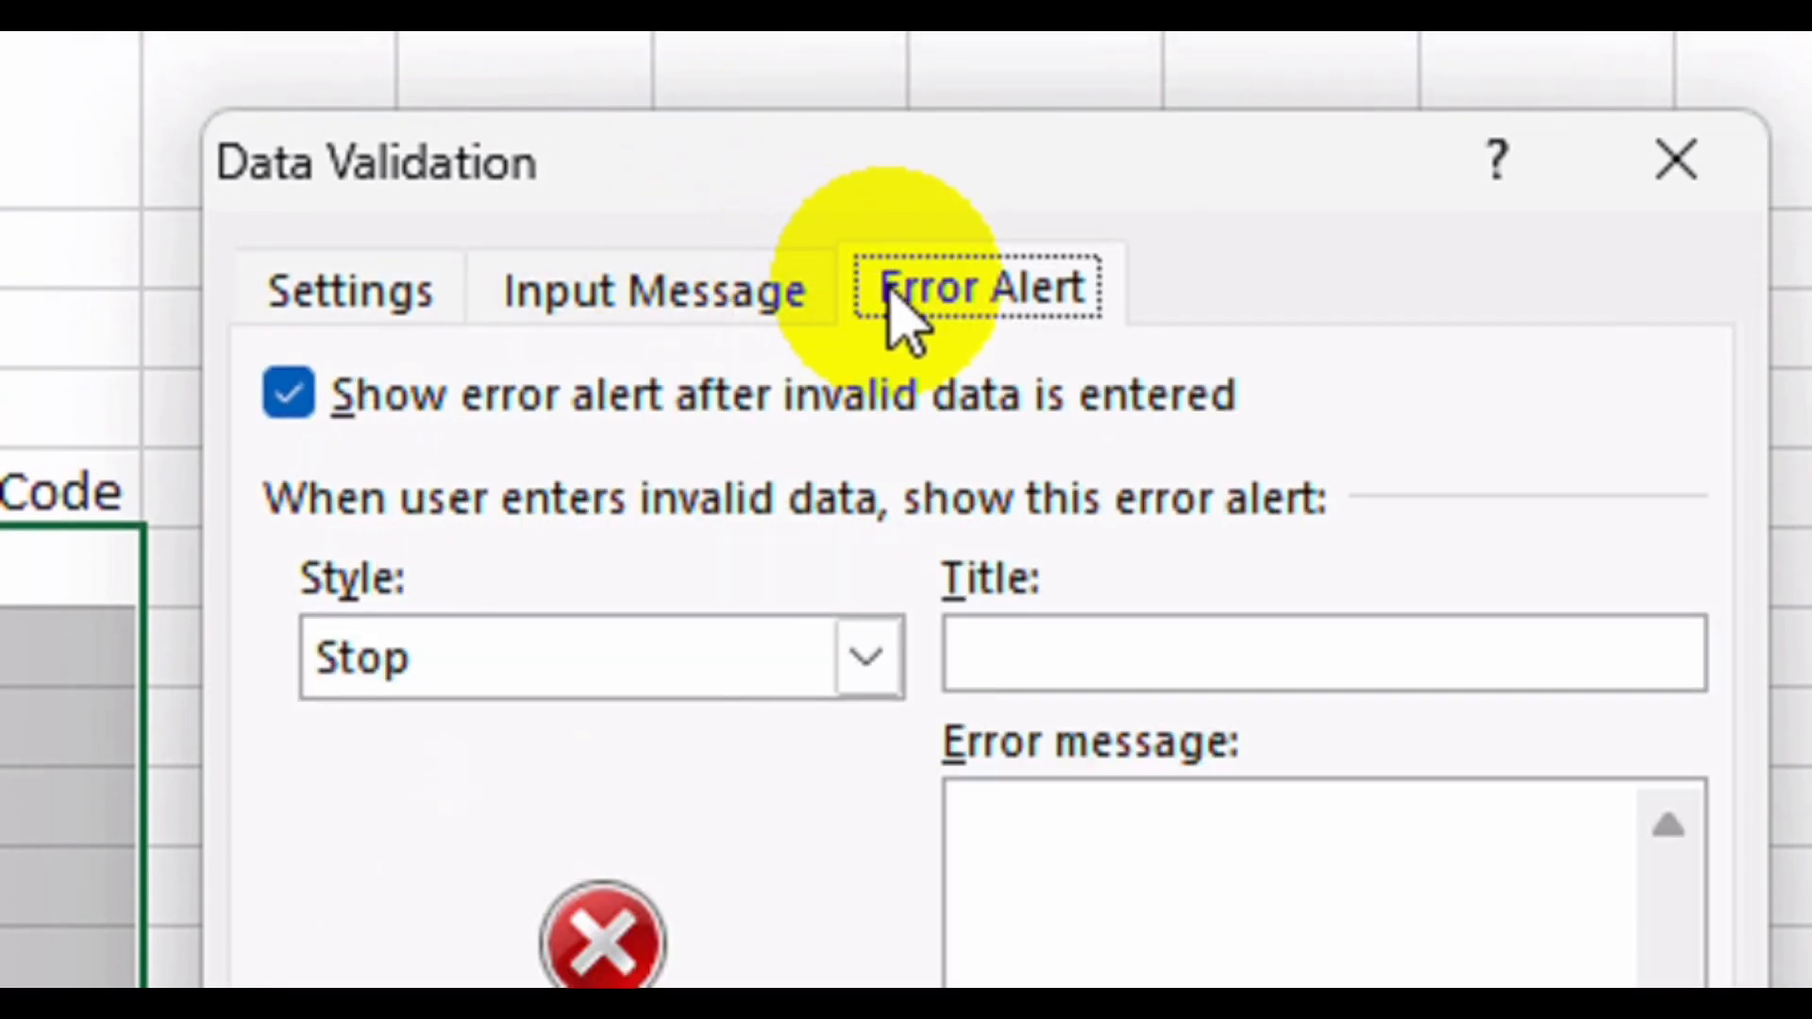
pyautogui.click(1196, 653)
pyautogui.write('error')
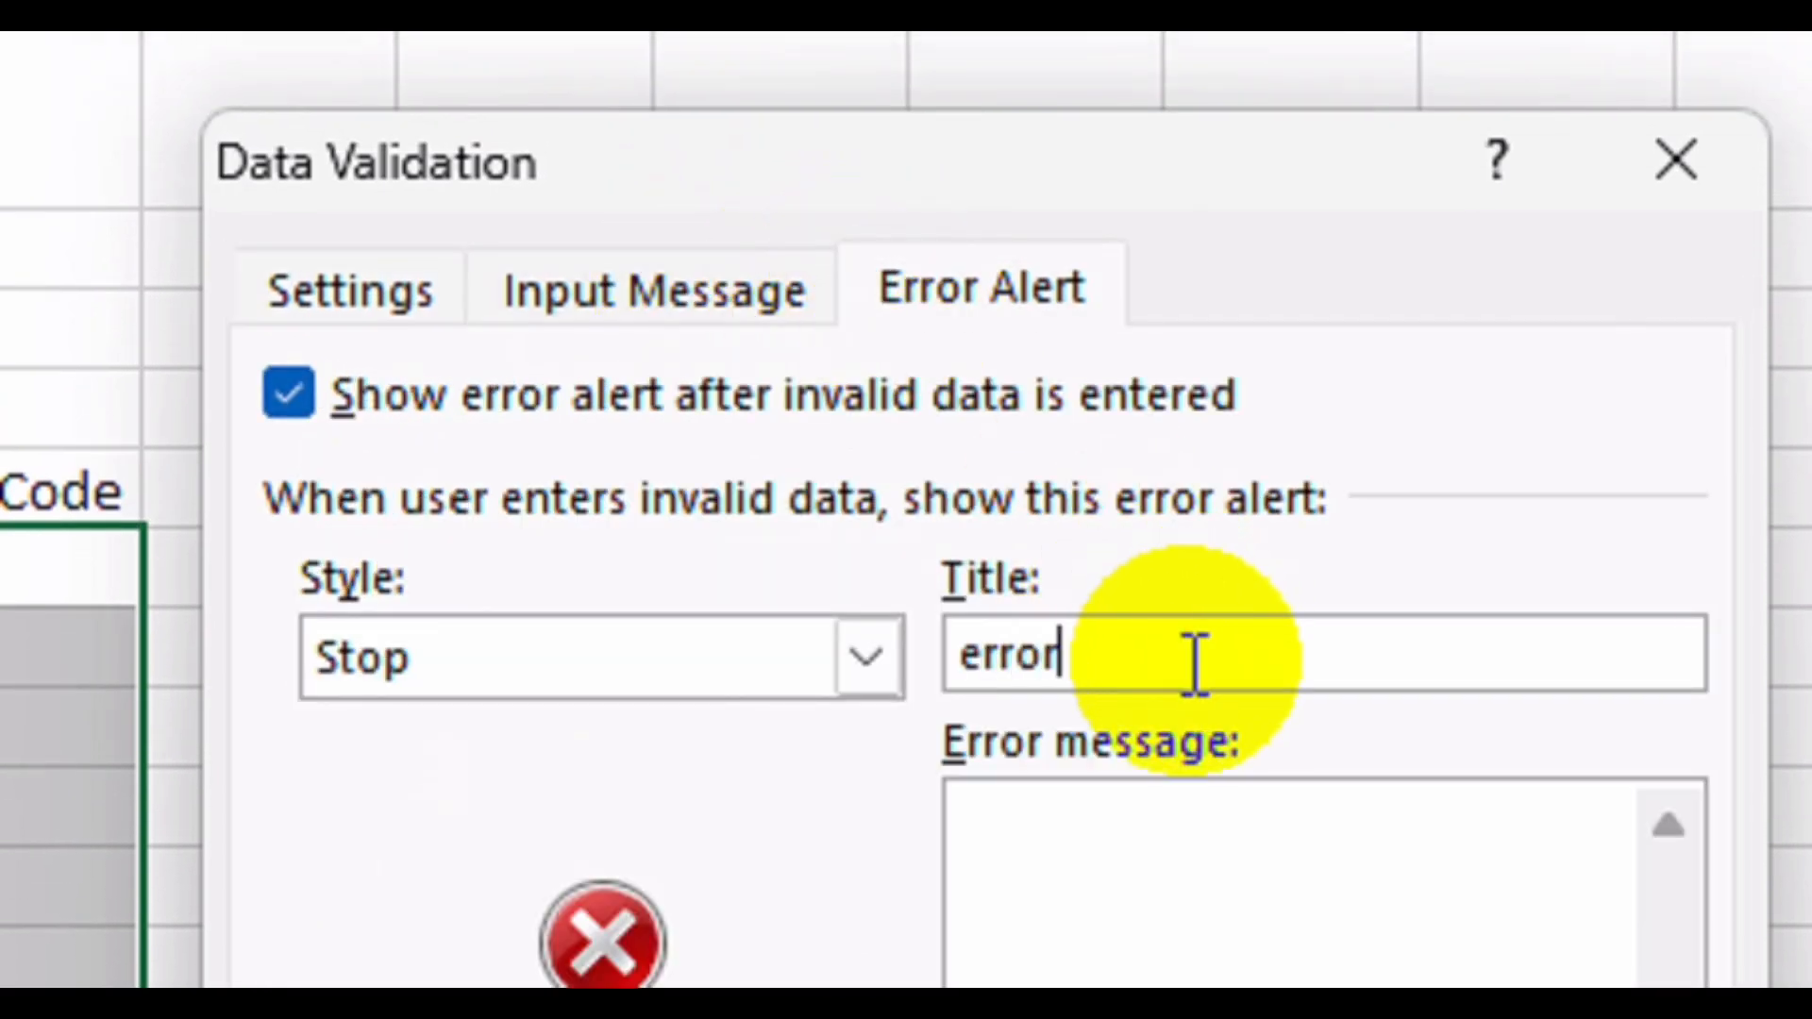
pyautogui.click(1232, 897)
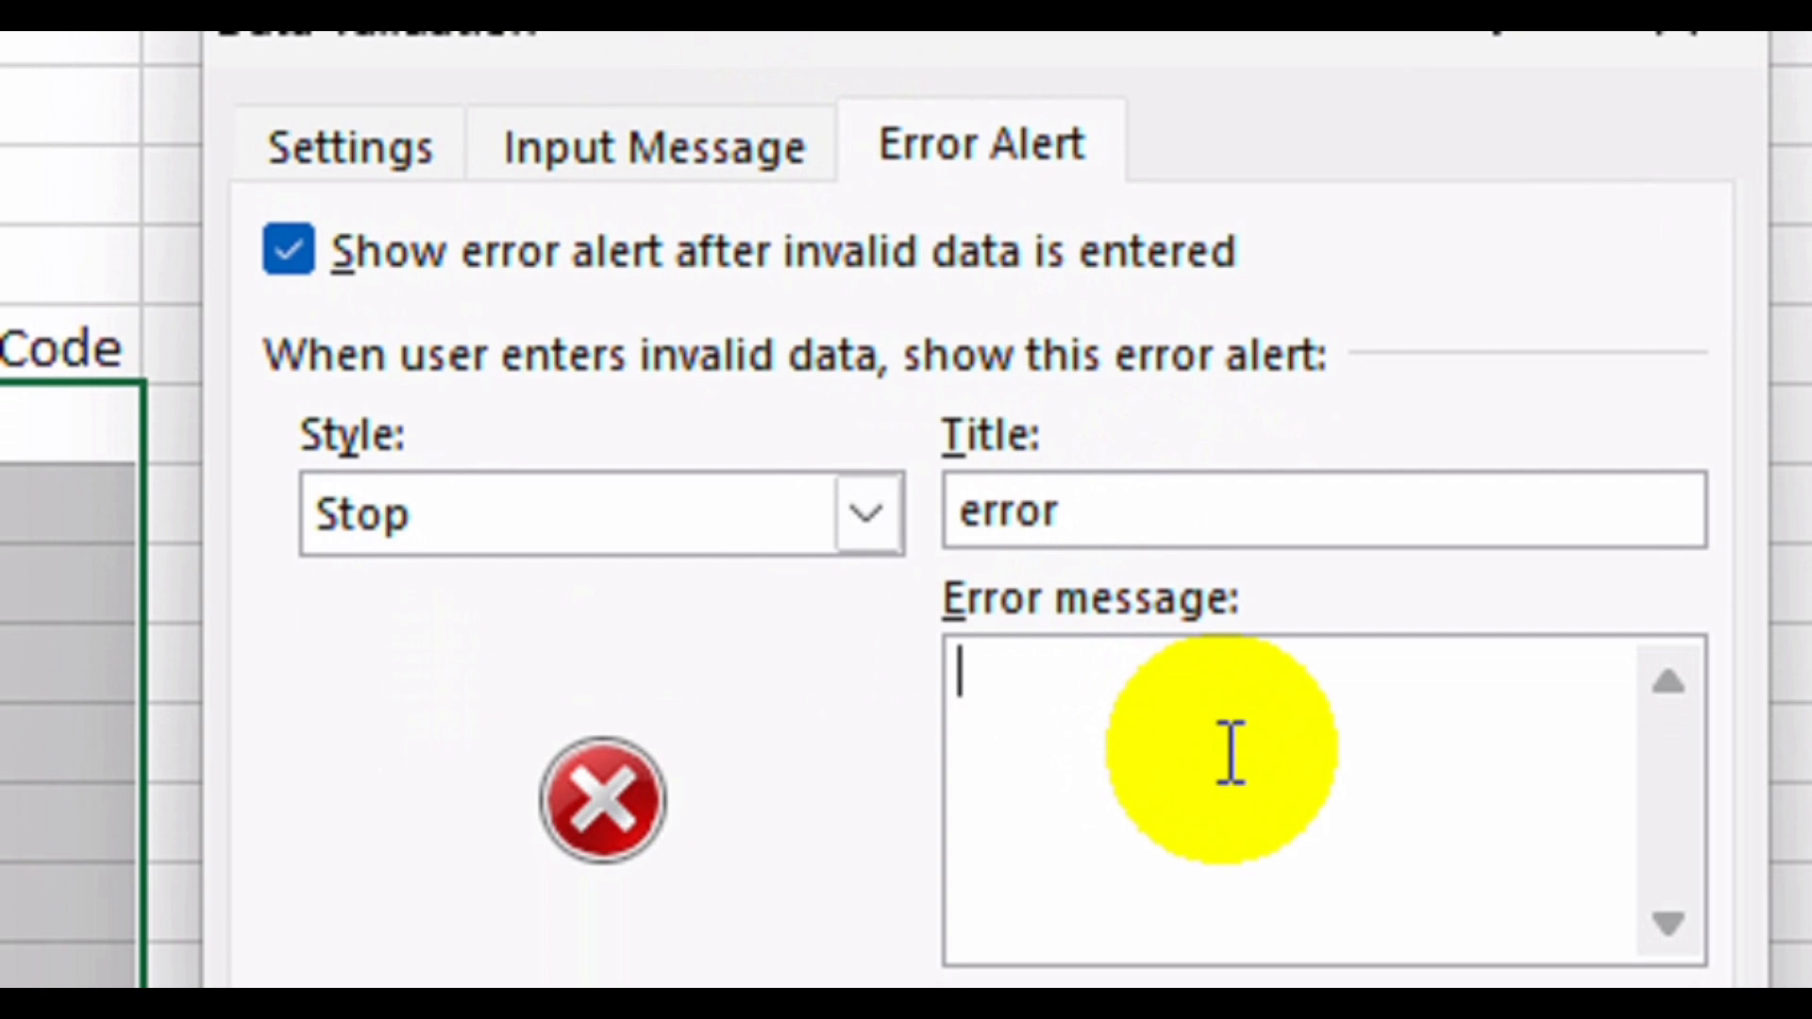
pyautogui.write('the value')
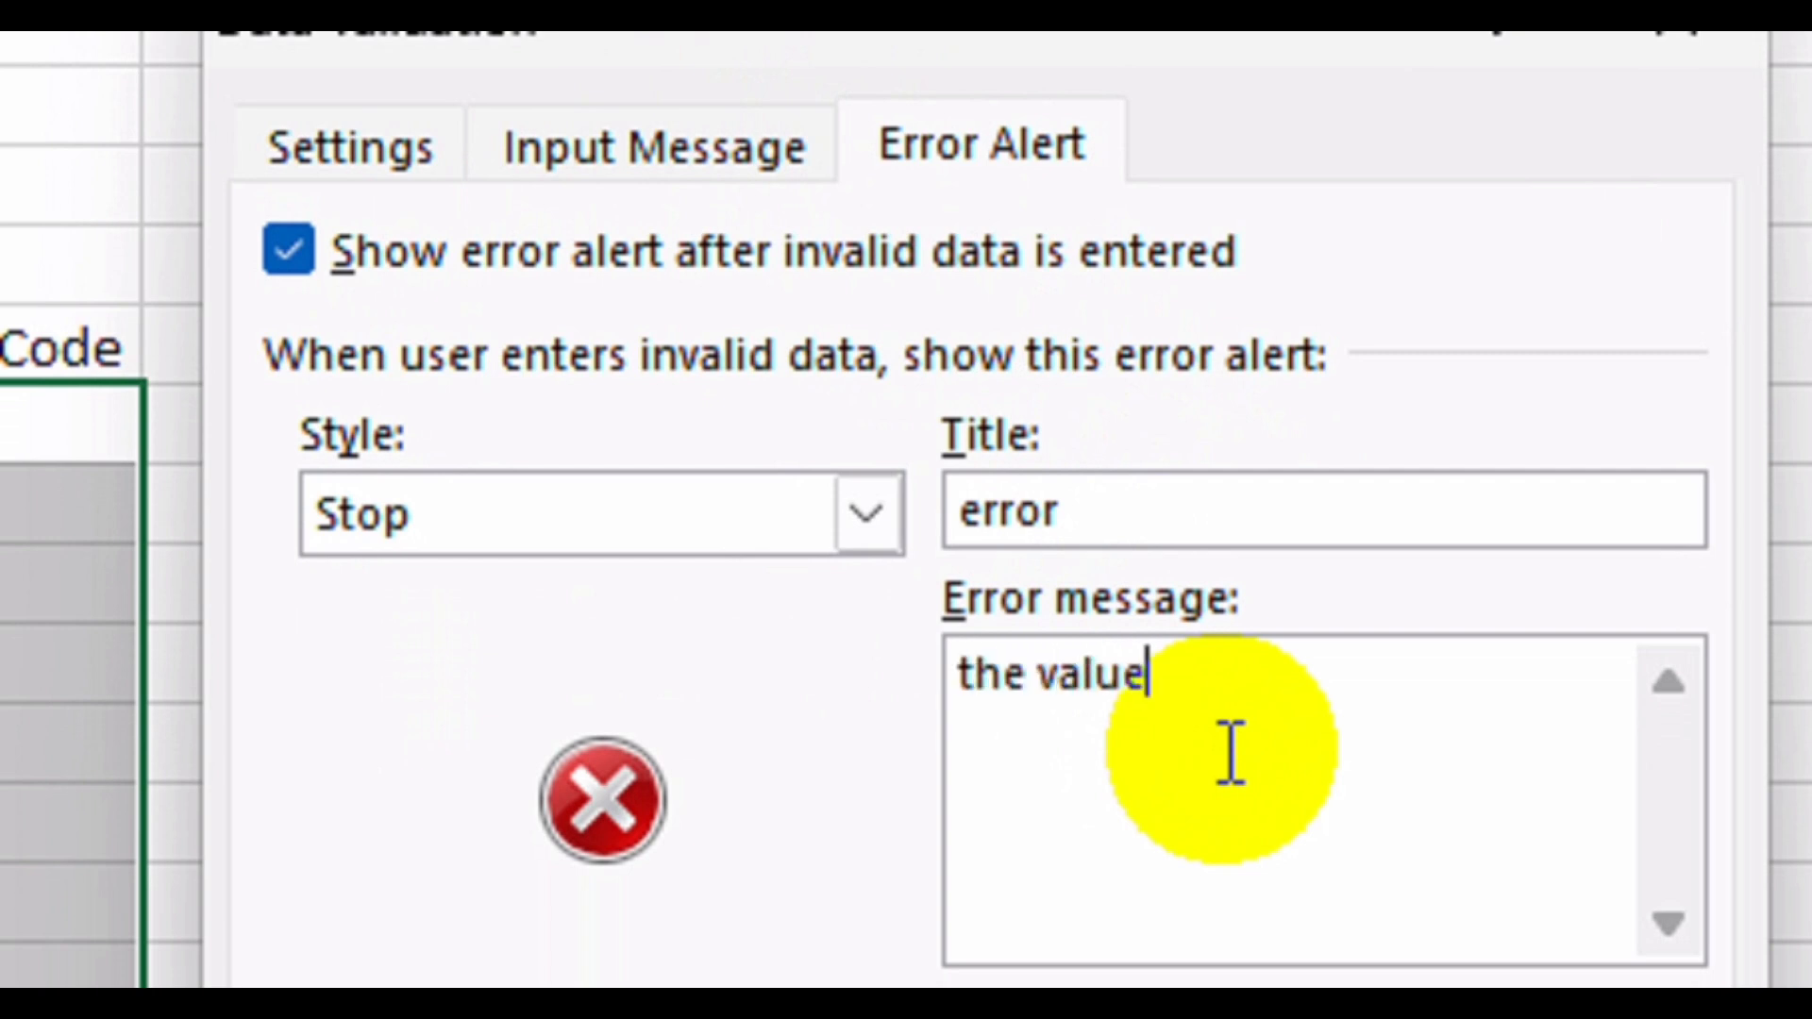
pyautogui.write(' must st')
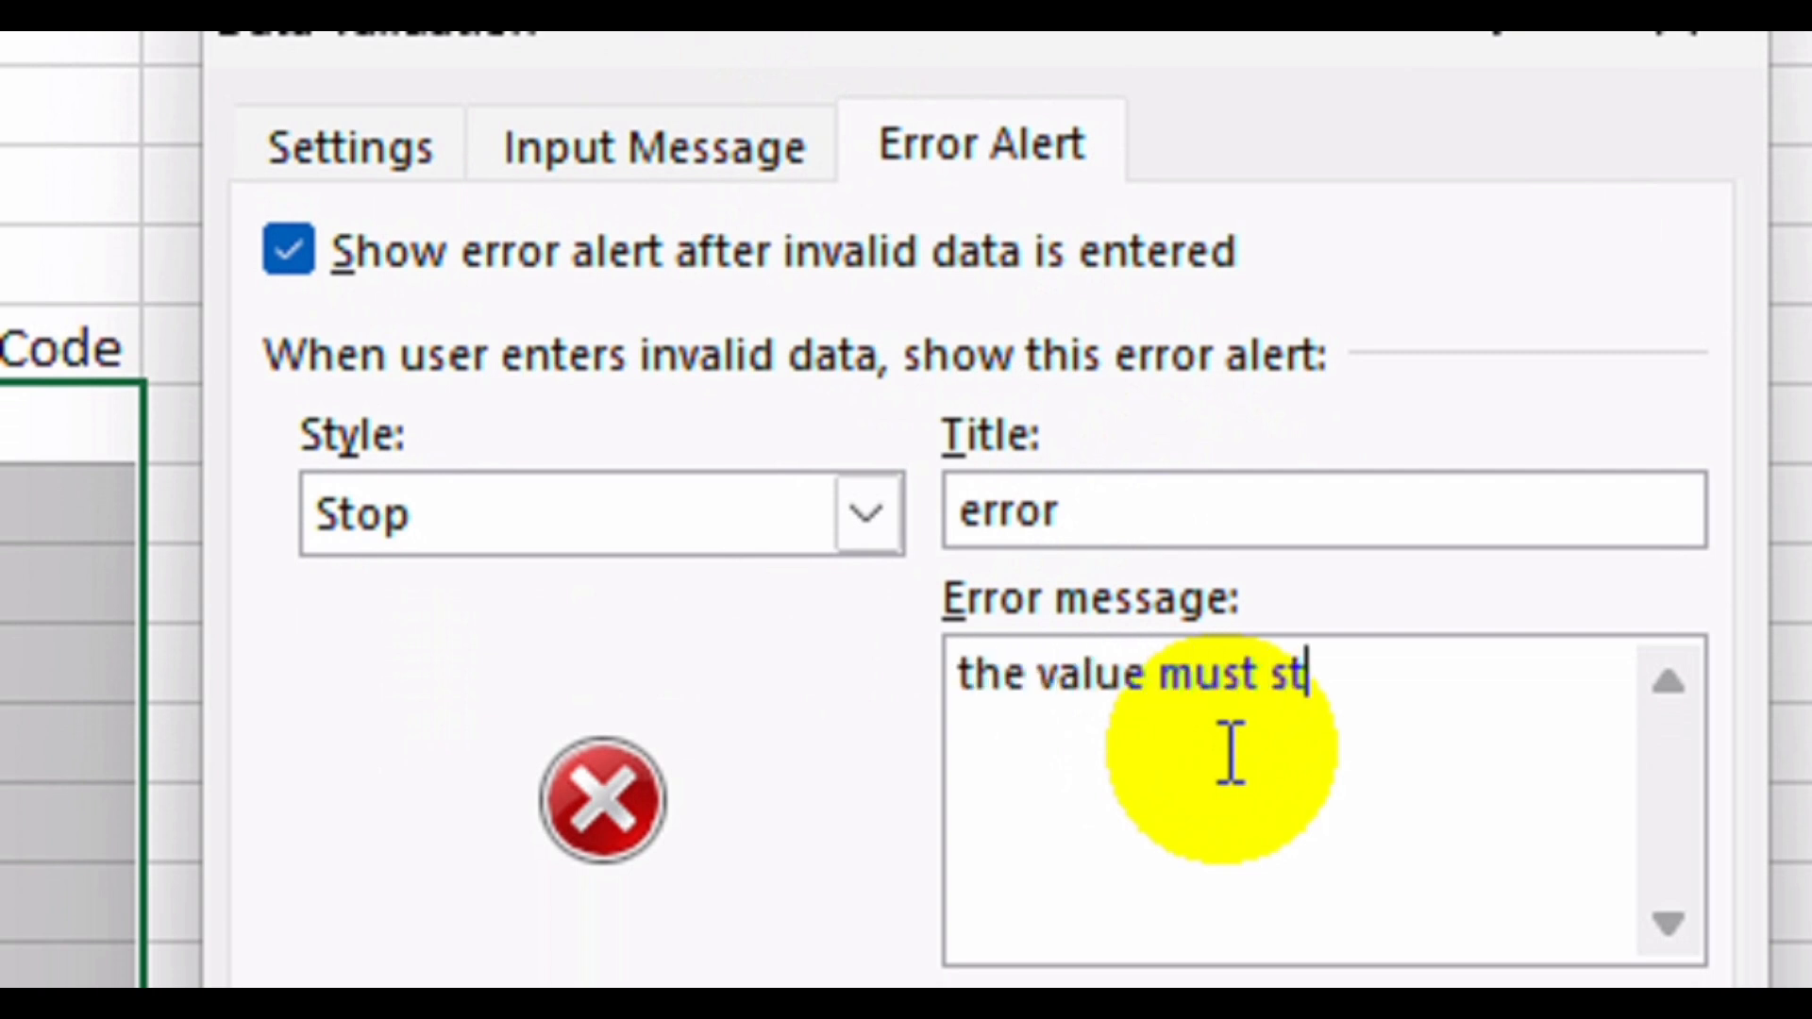
pyautogui.write('art with C a')
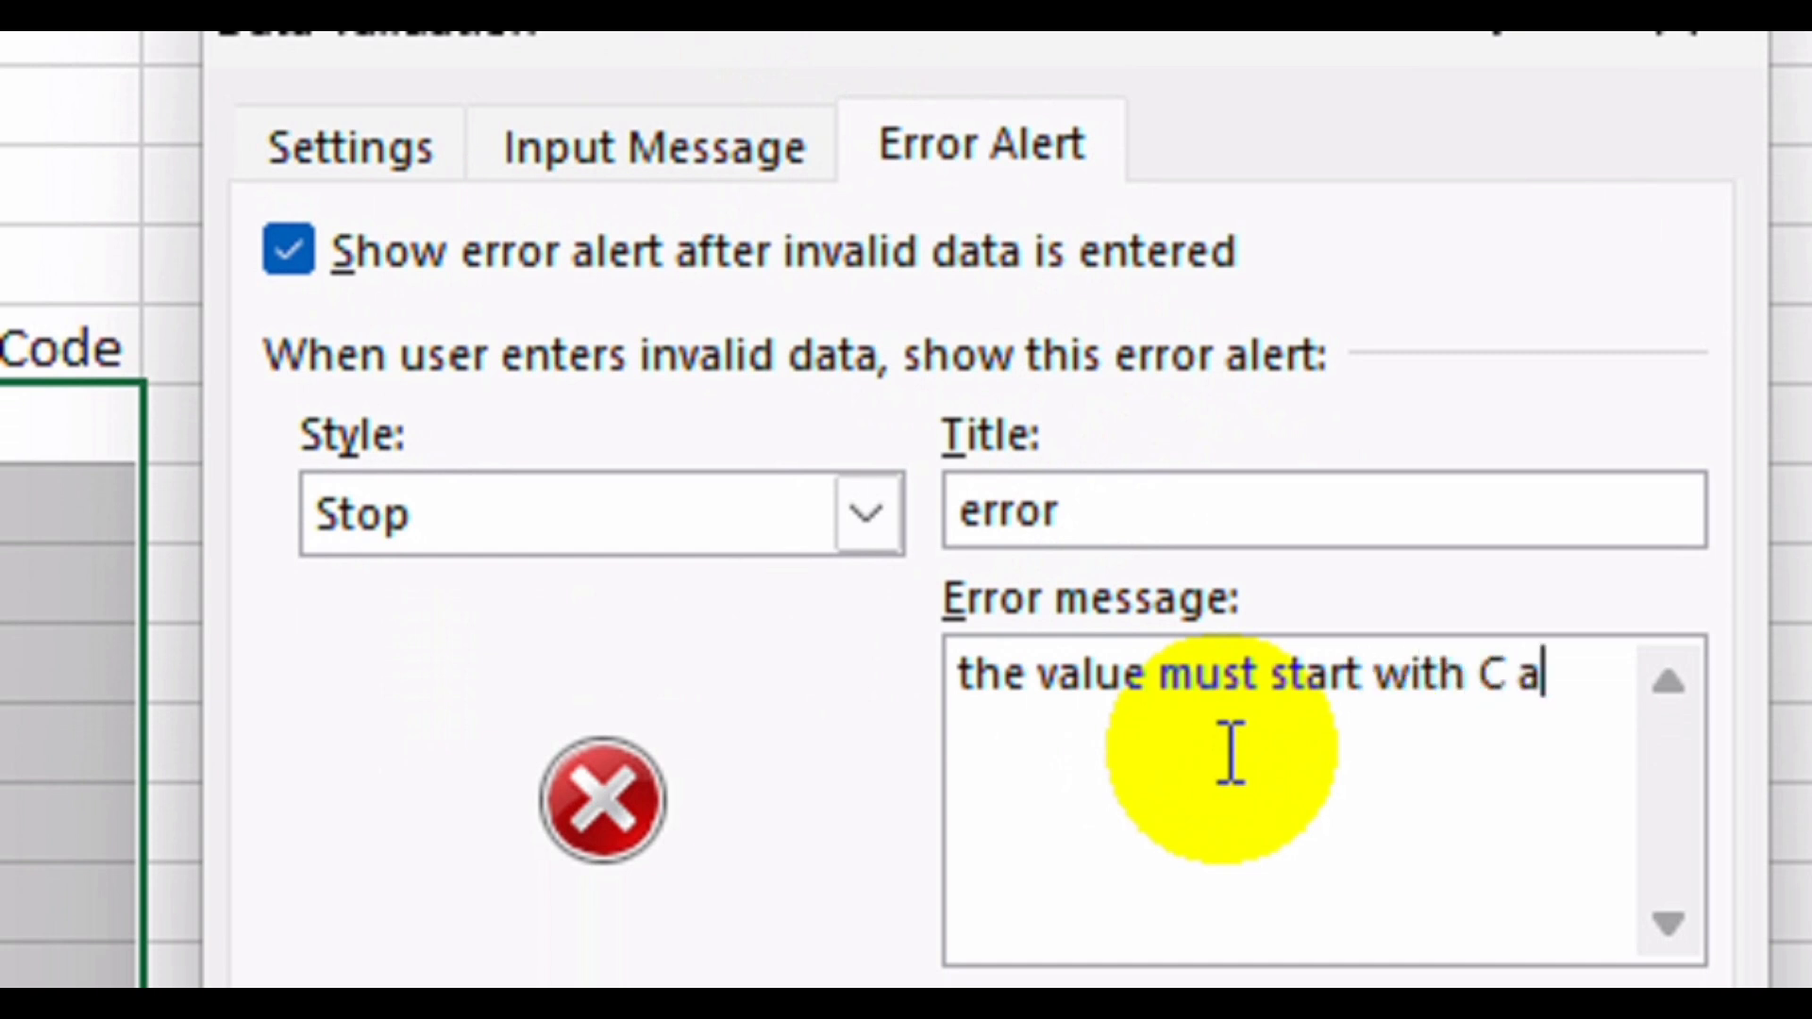
pyautogui.write('nd 3 digit')
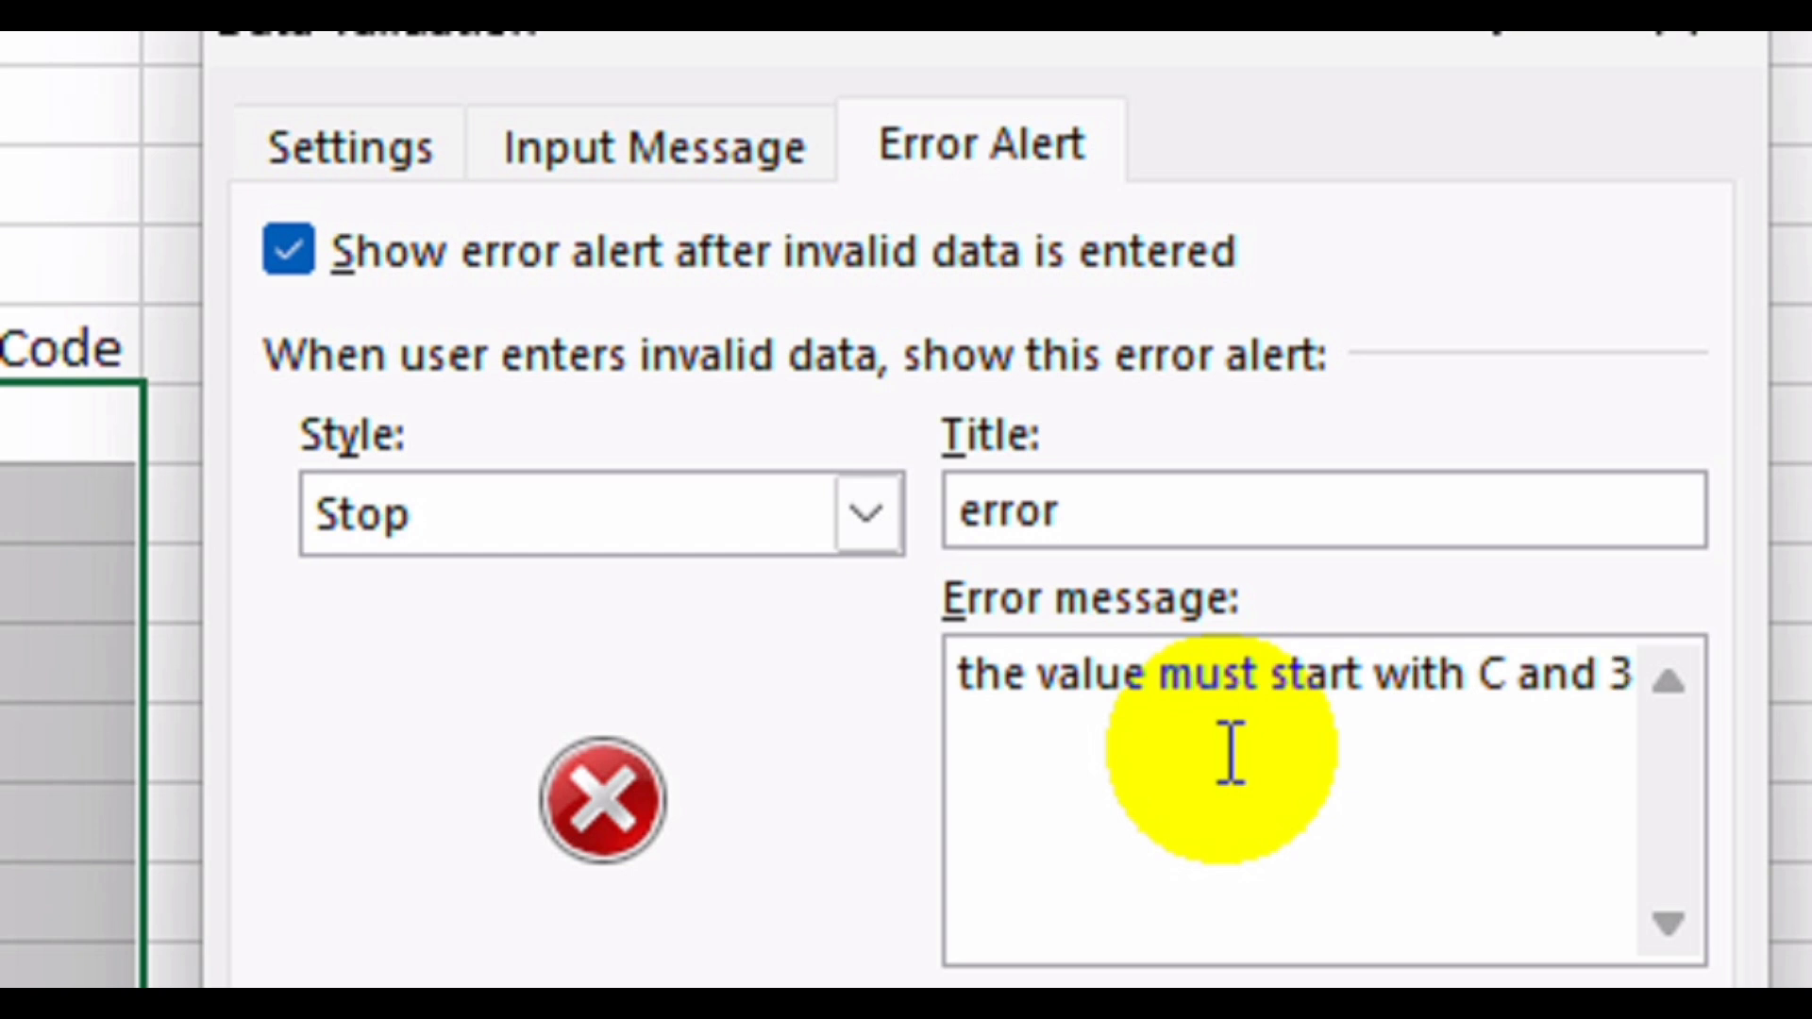
pyautogui.write(' number')
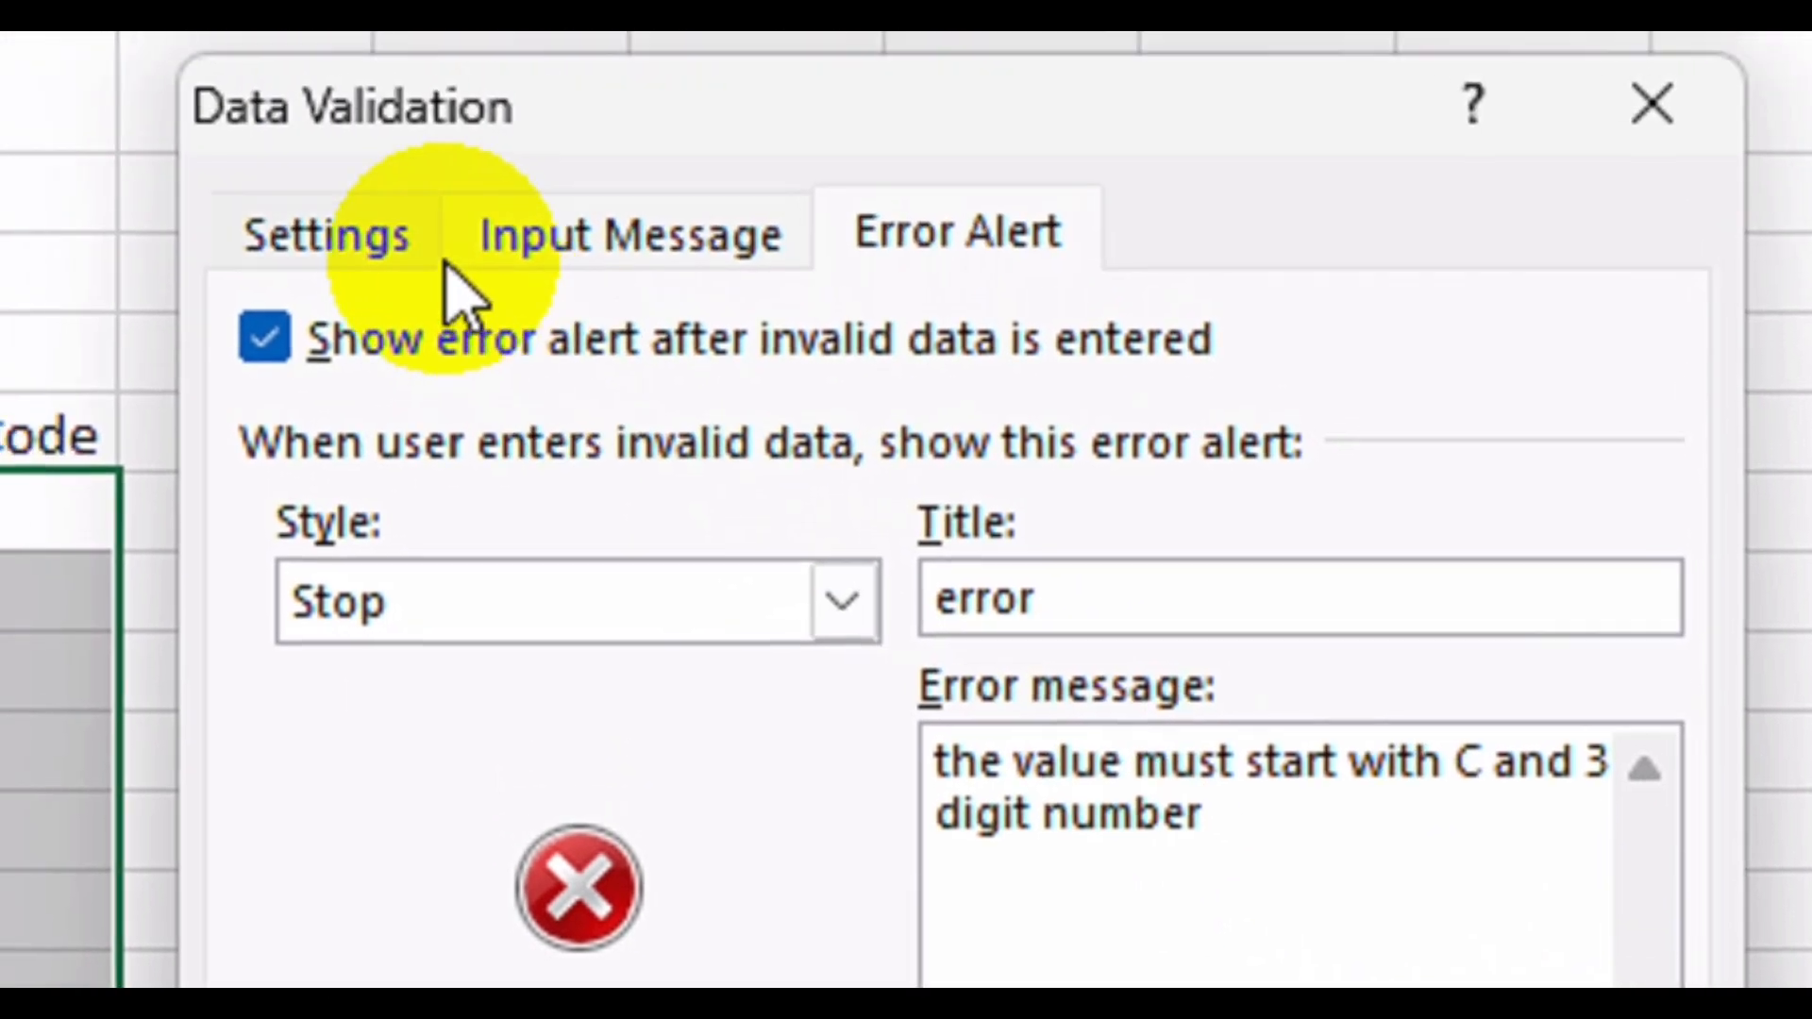
pyautogui.click(397, 151)
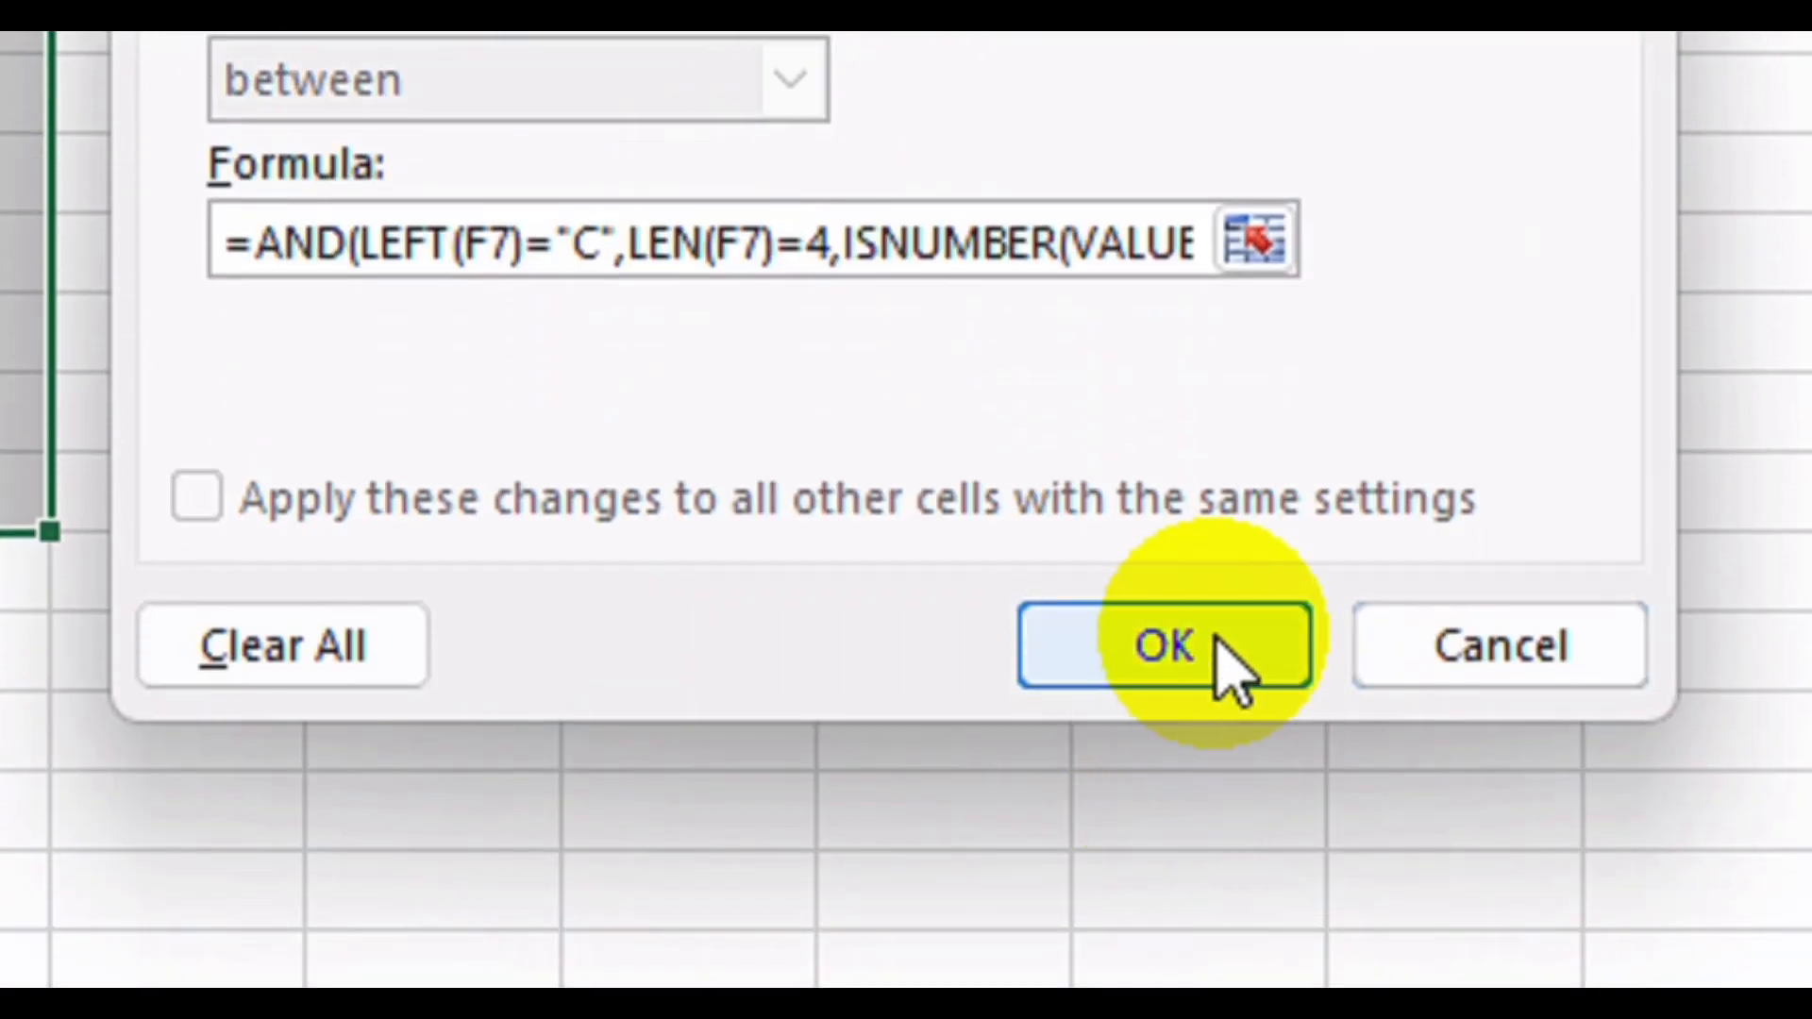
pyautogui.click(1203, 623)
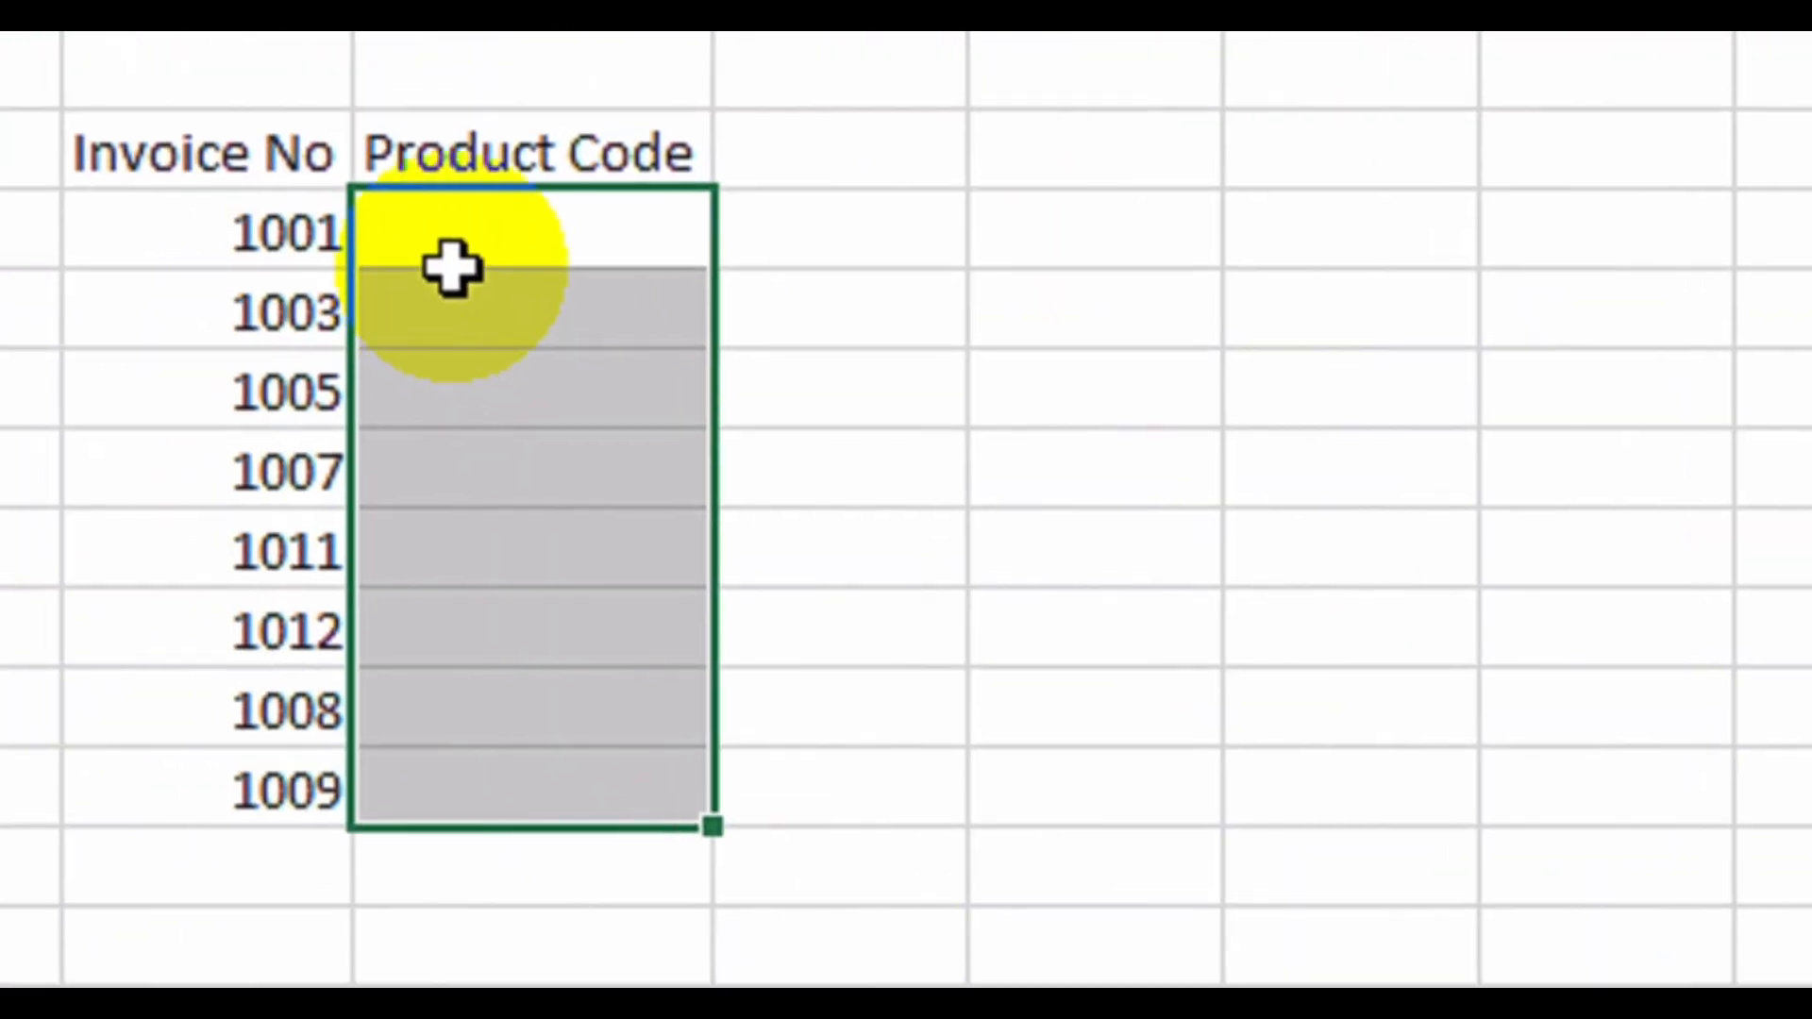
# Enter the product codes C001 for invoice 1001 and c002 for invoice 1003.
pyautogui.click(461, 274)
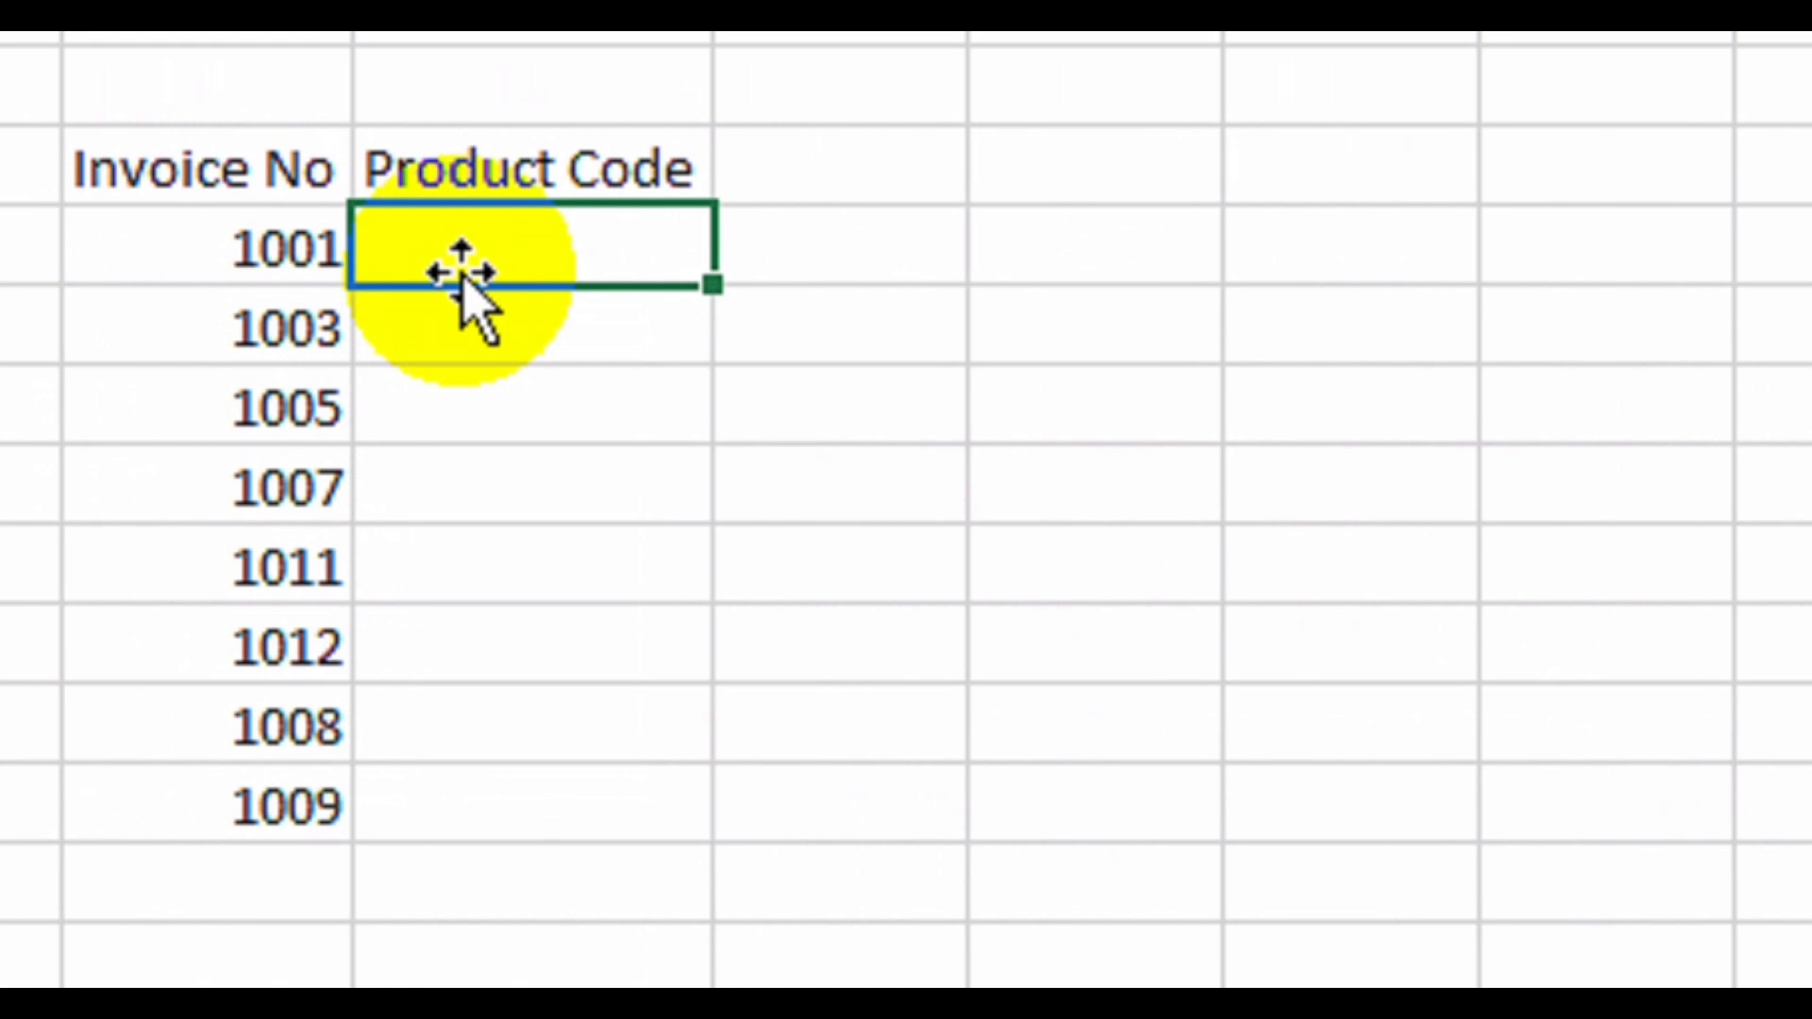
pyautogui.write('C001')
pyautogui.press('Return')
pyautogui.write('c00')
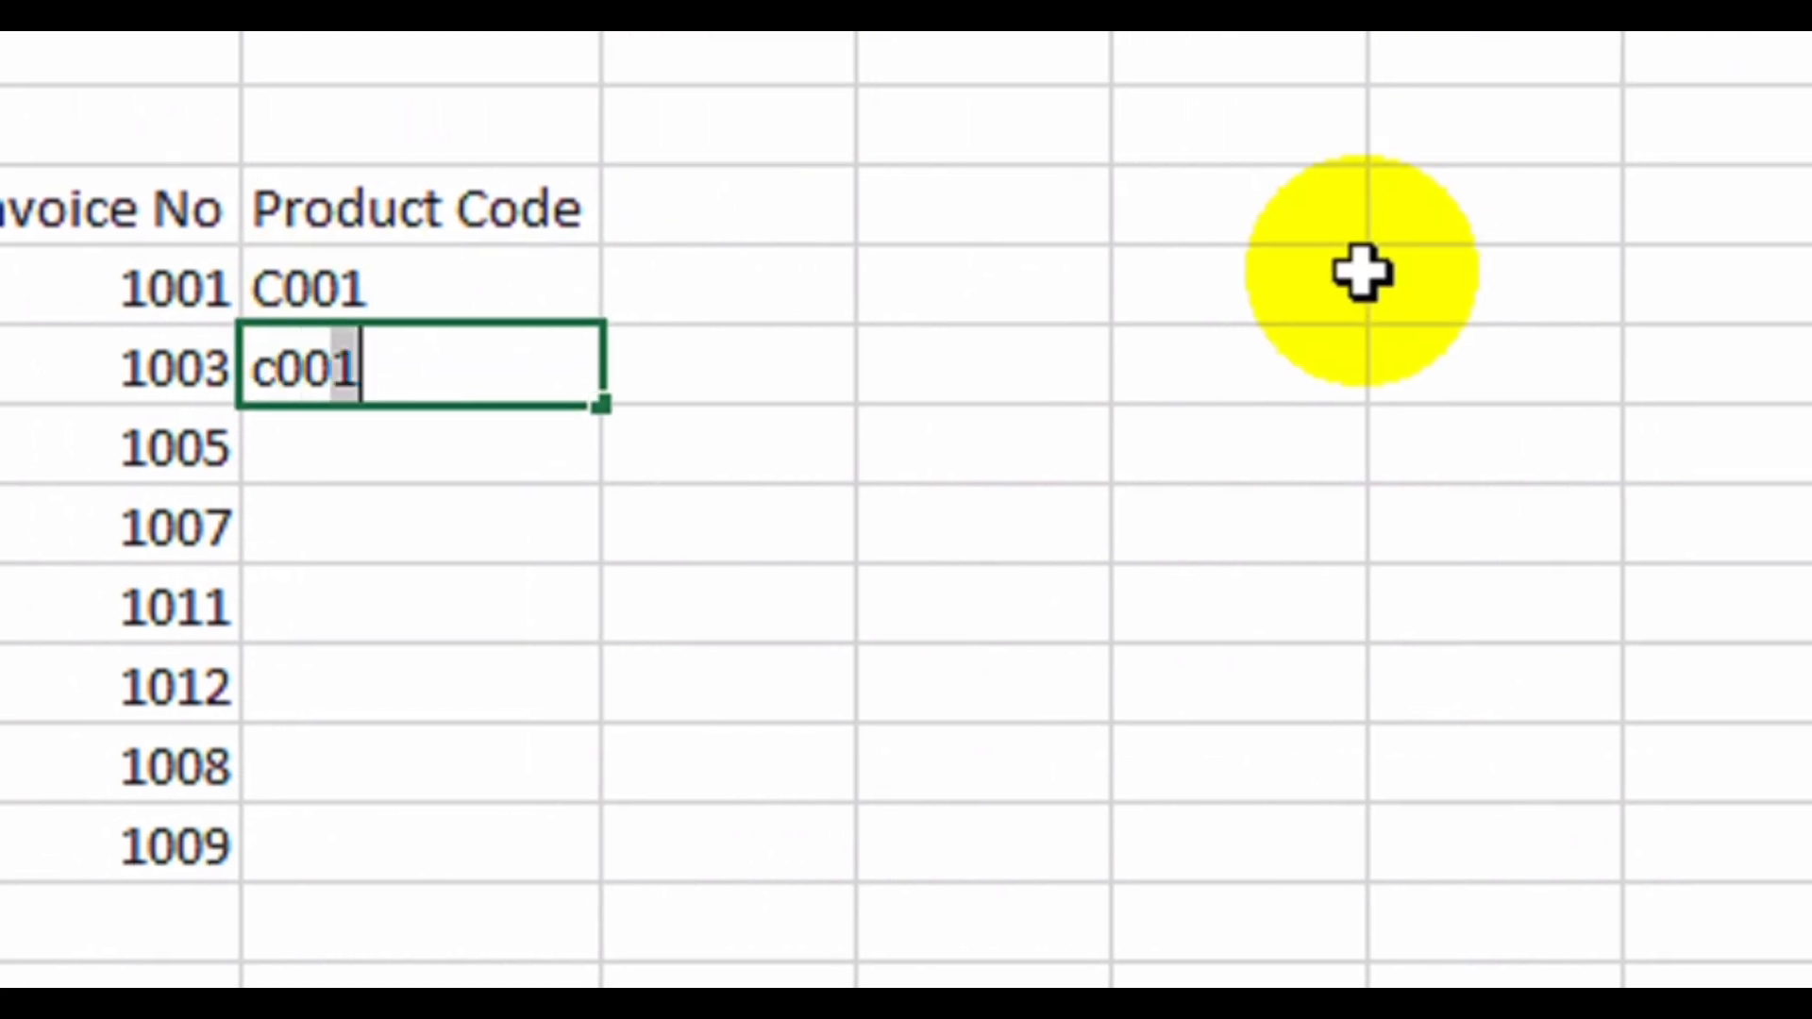
pyautogui.write('2')
pyautogui.press('Return')
# Test the rule by trying b003 and C0003 as the product code for invoice 1005, dismissing each alert.
pyautogui.write('b003')
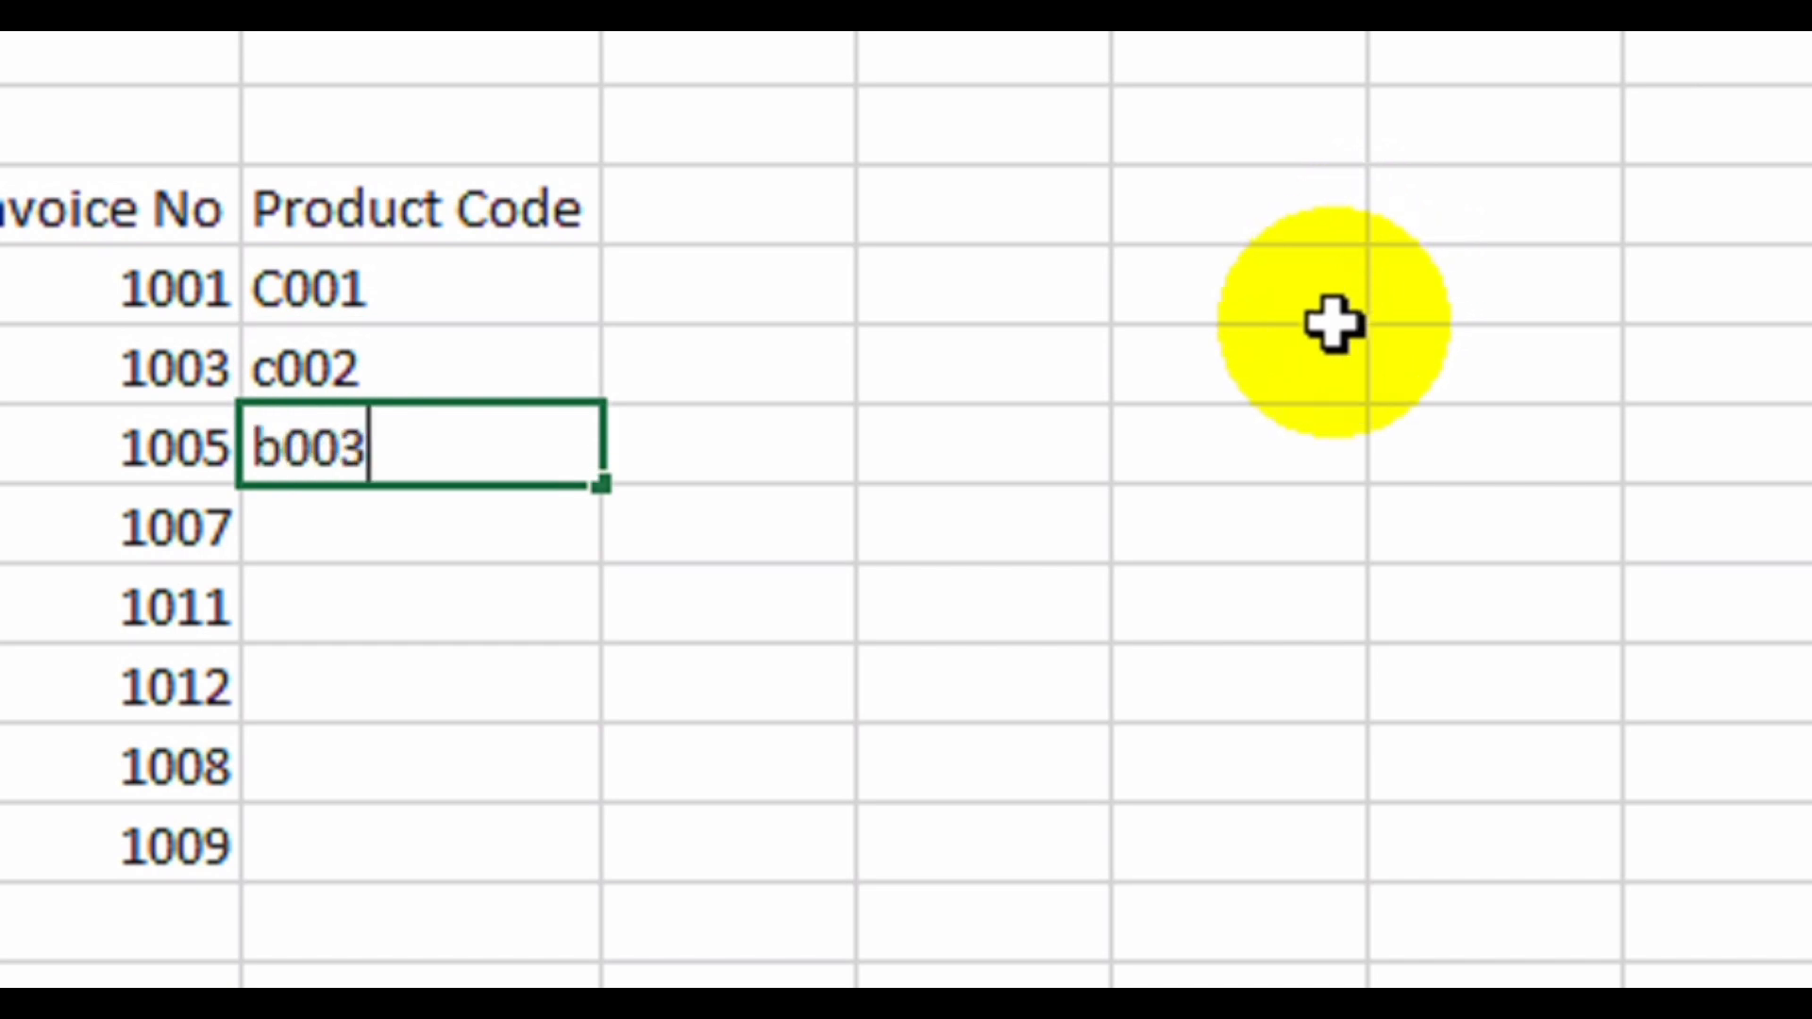
pyautogui.press('Return')
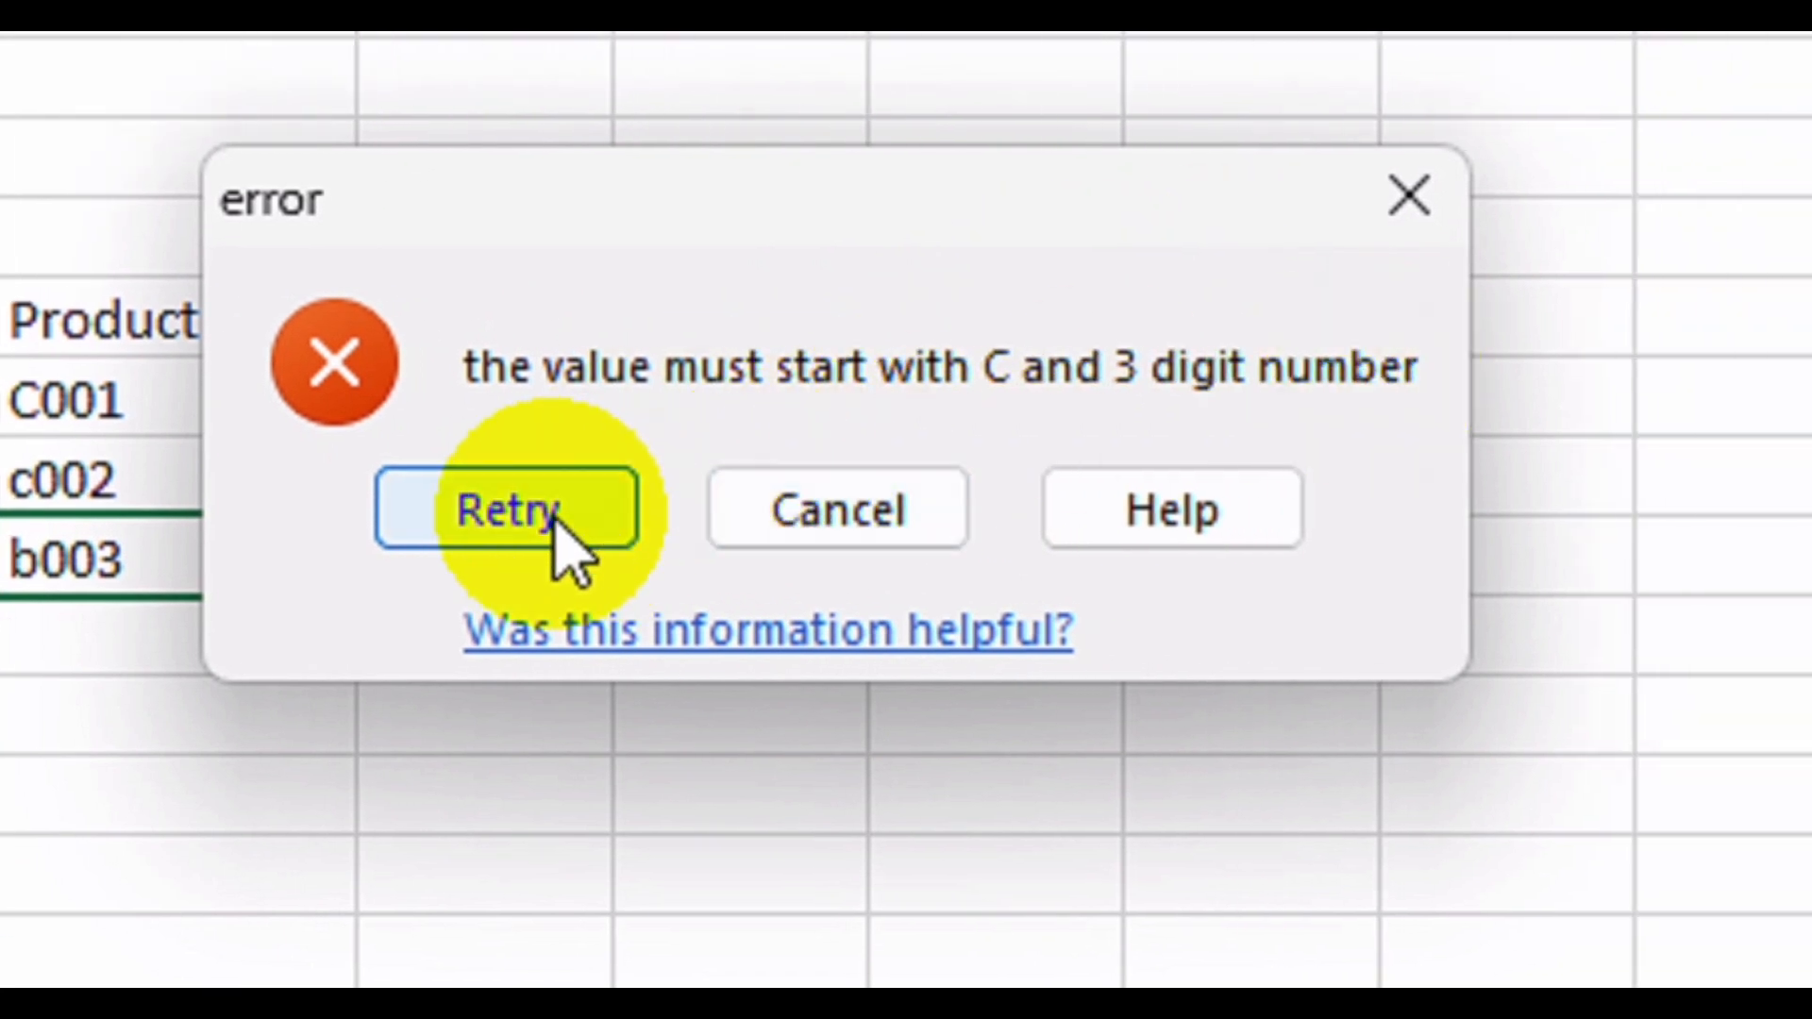
pyautogui.click(557, 528)
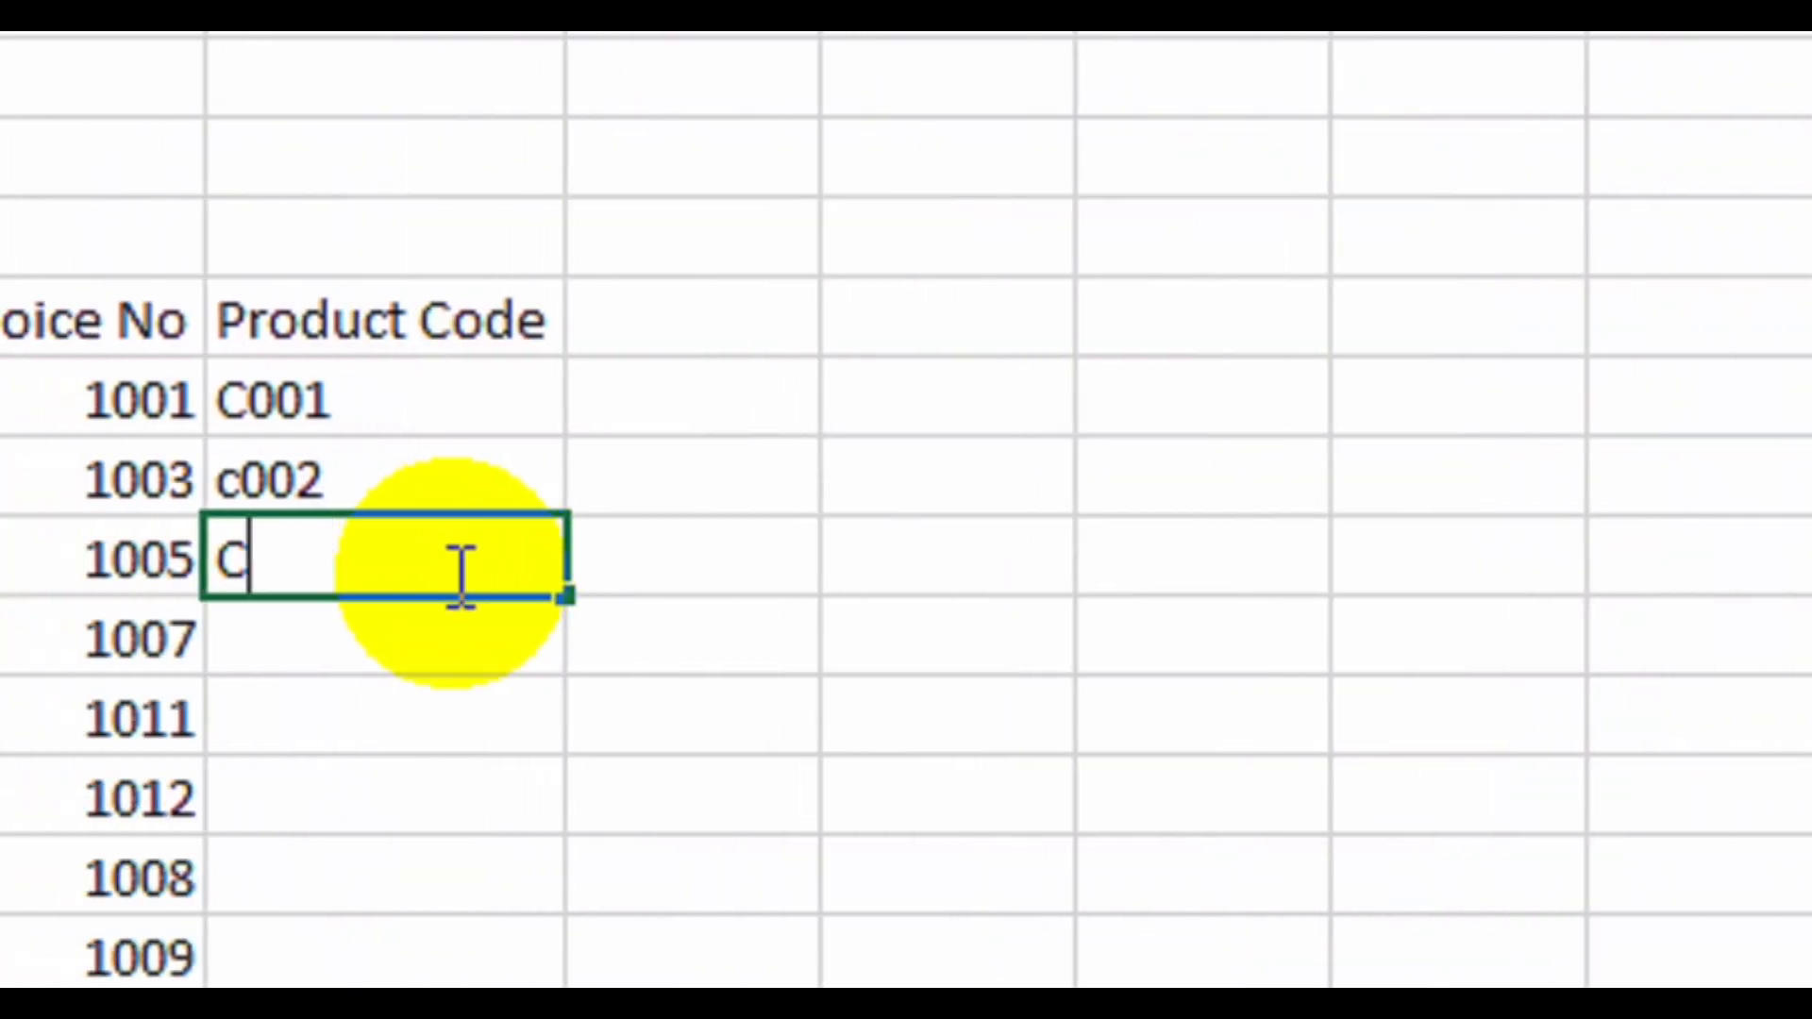
pyautogui.write('C0003')
pyautogui.press('Return')
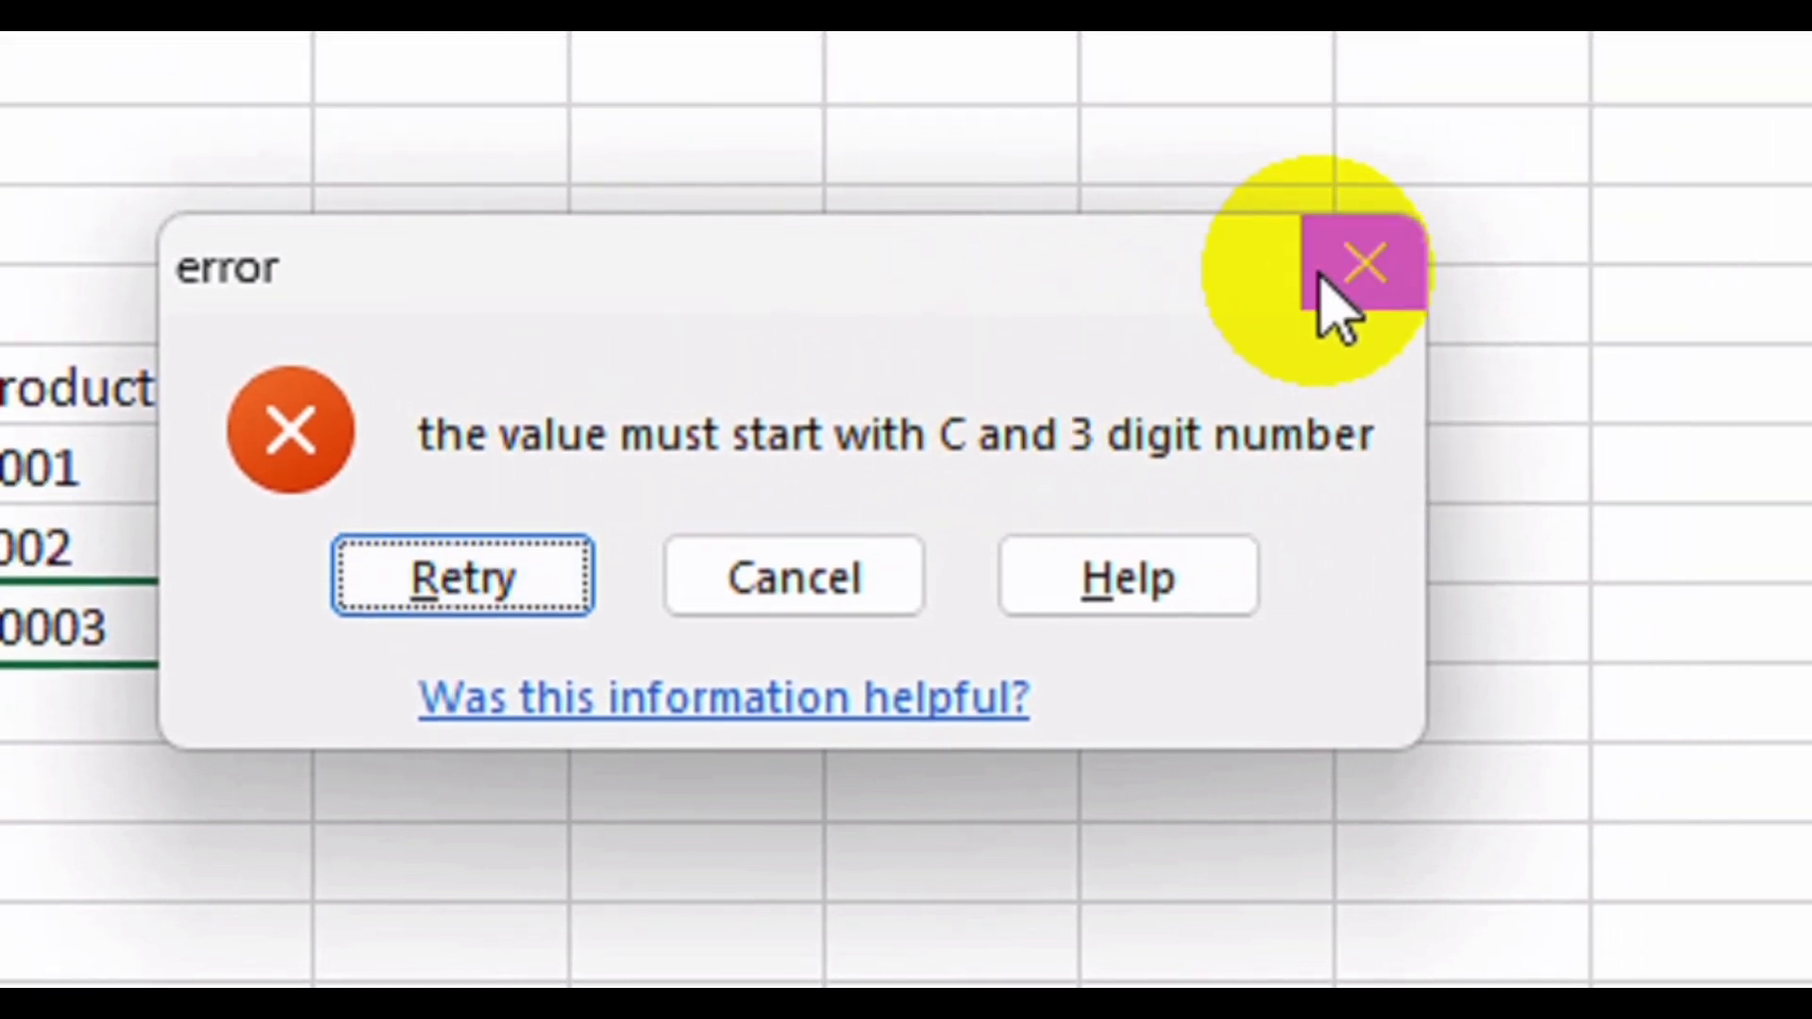
pyautogui.click(1344, 195)
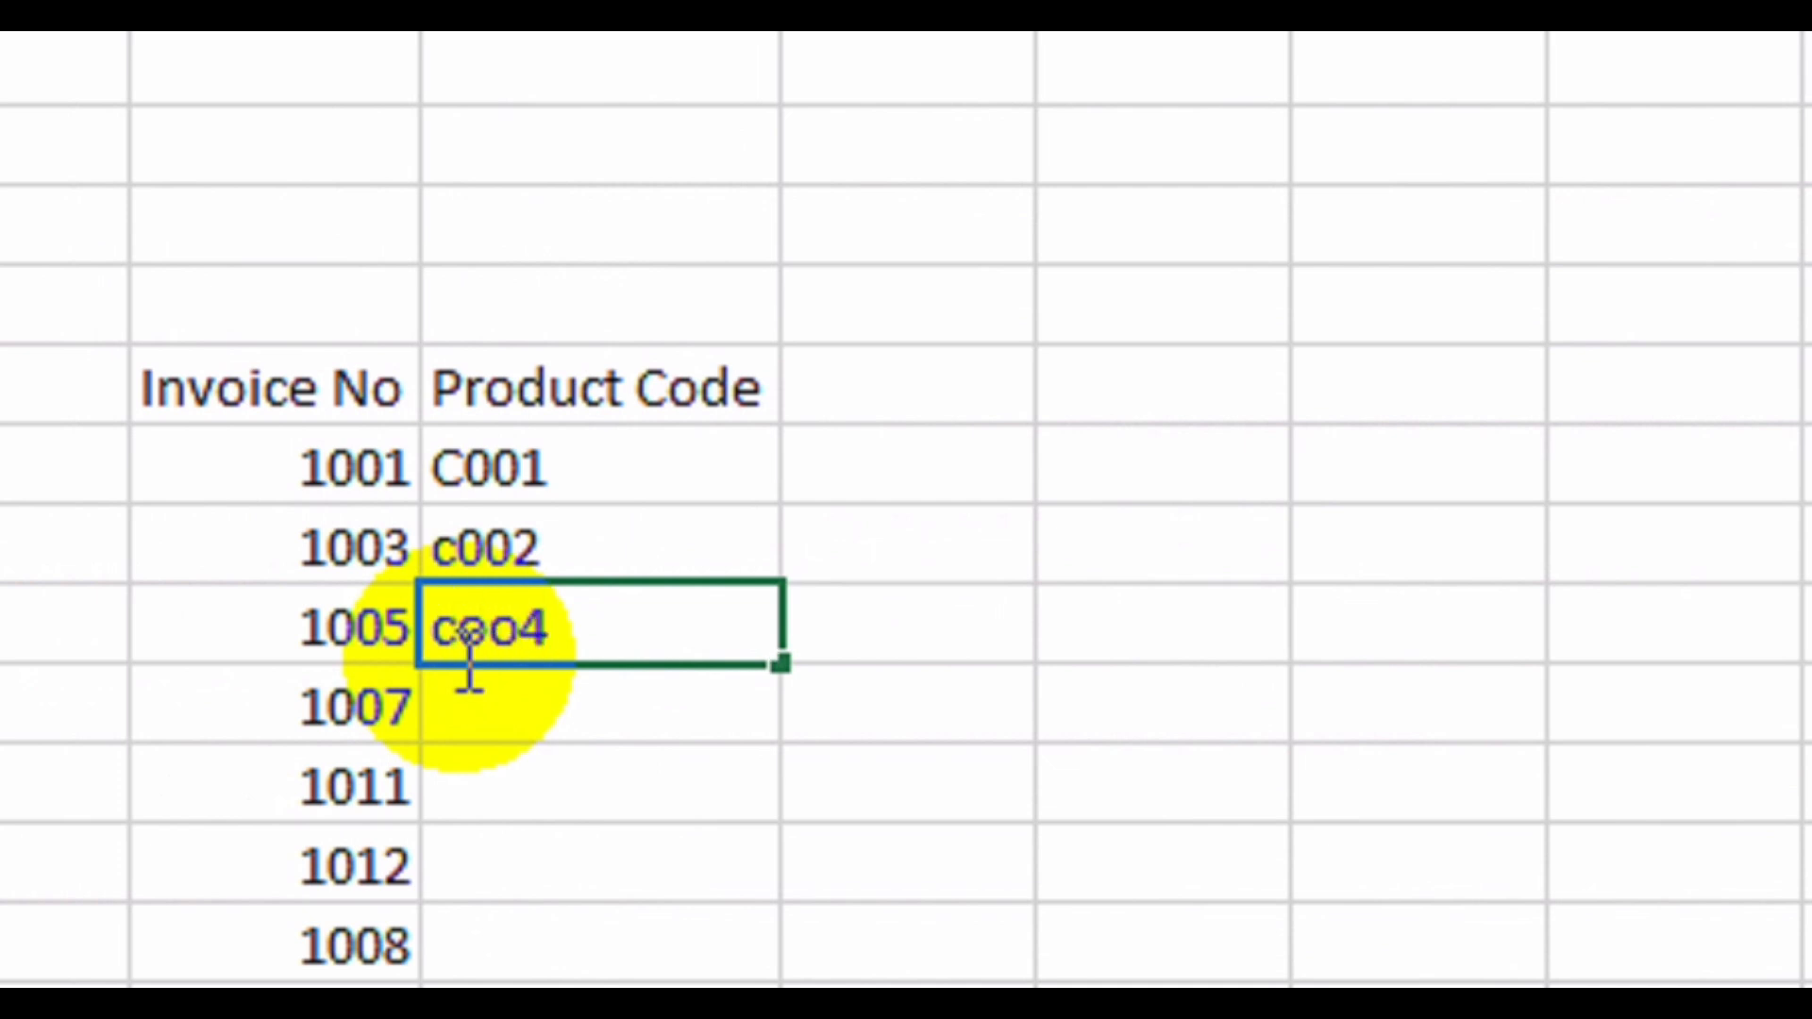
# Try coo4 as the product code for invoice 1005 and replace it with C003.
pyautogui.press('Return')
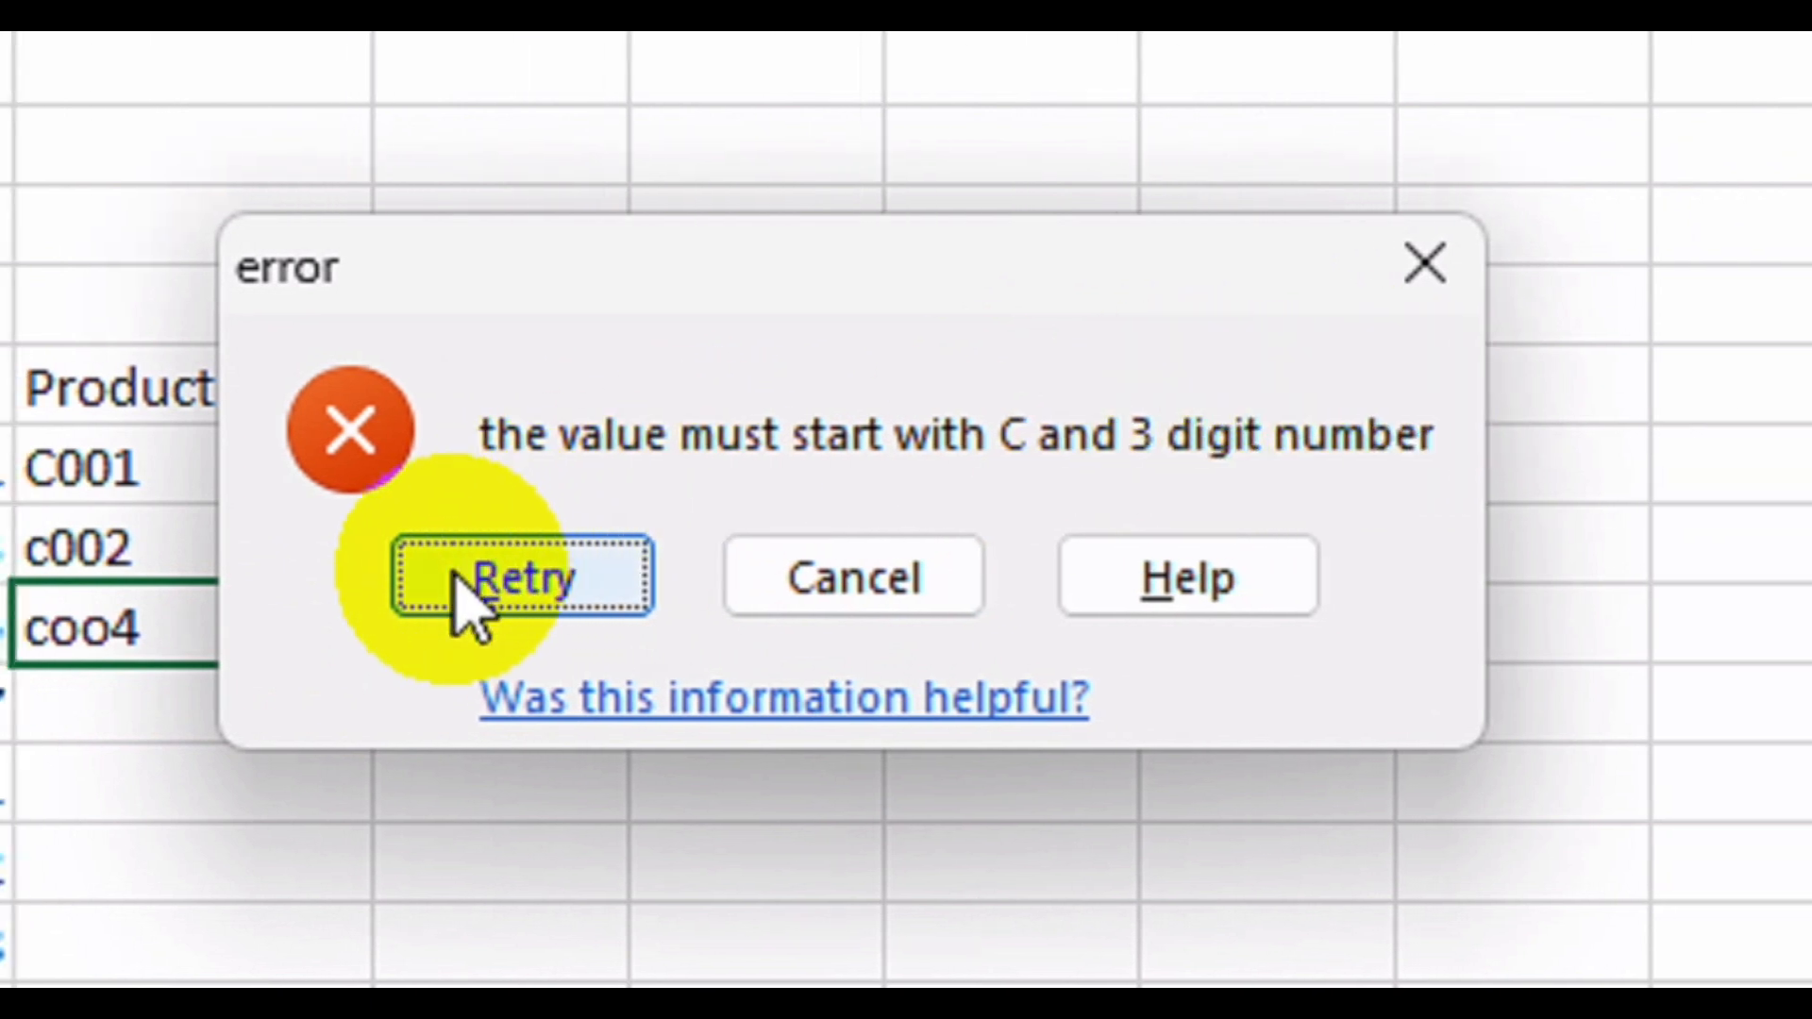
pyautogui.click(453, 574)
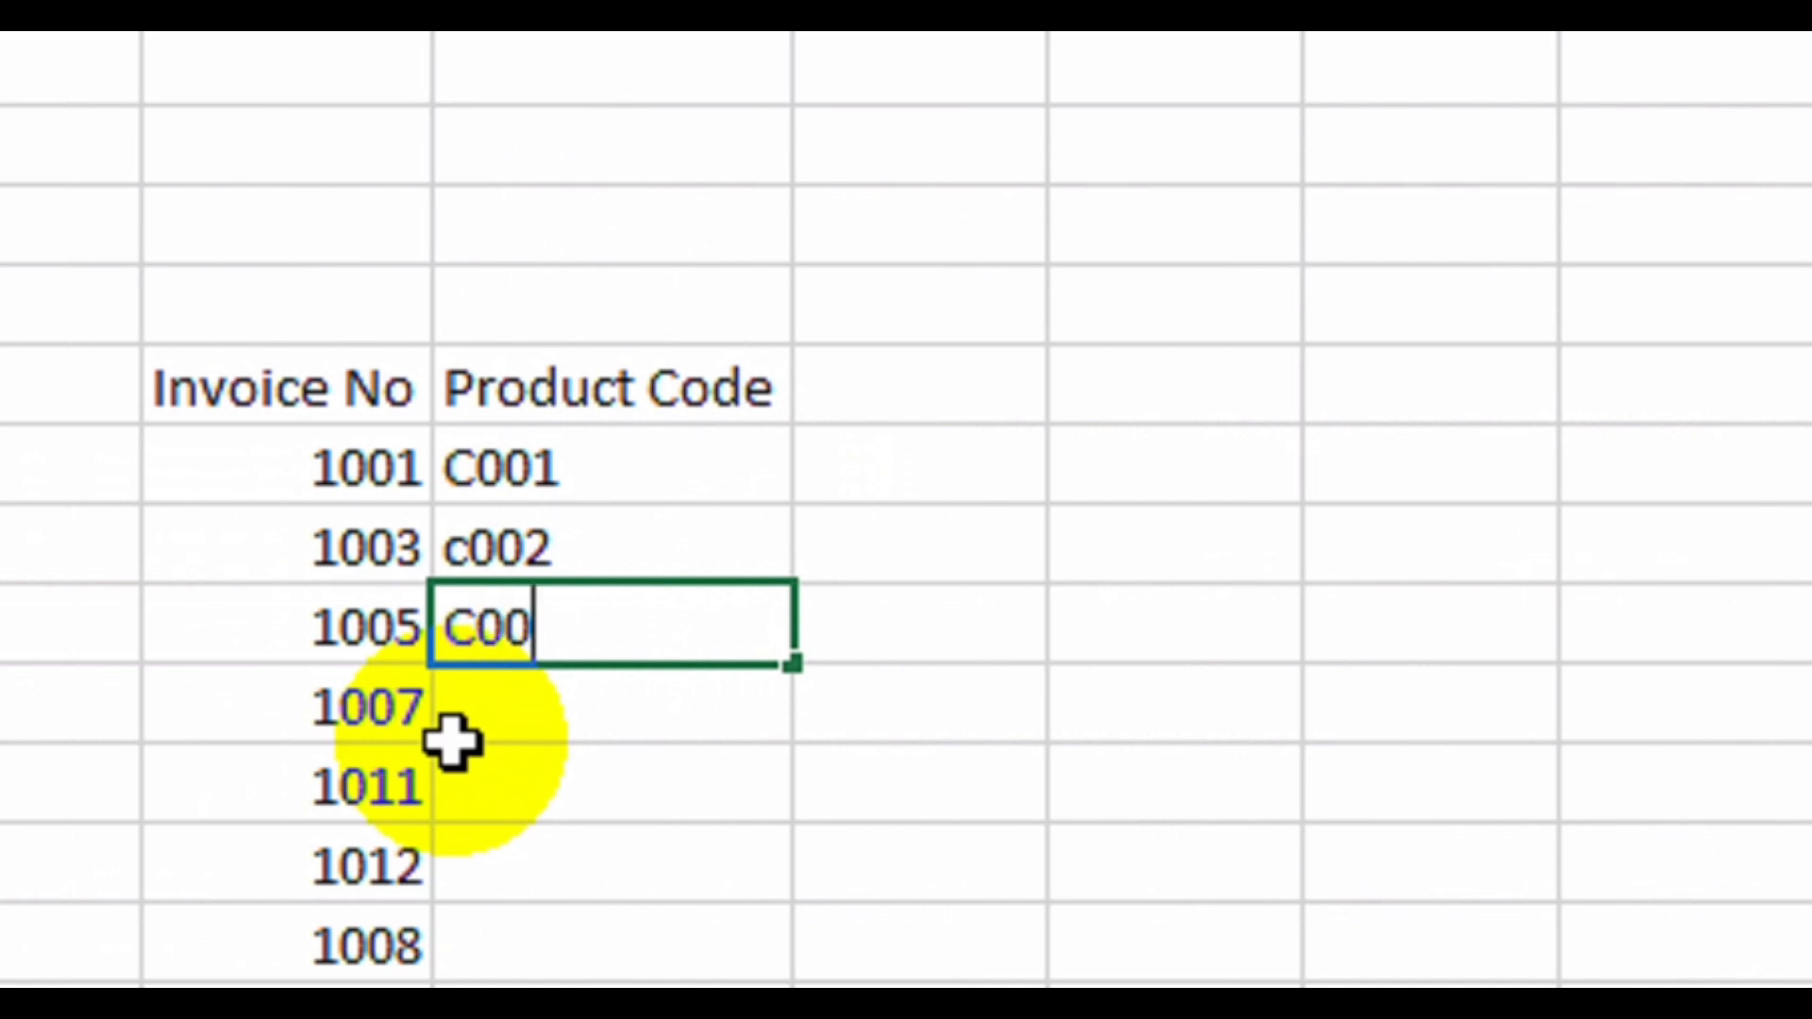
pyautogui.press('Return')
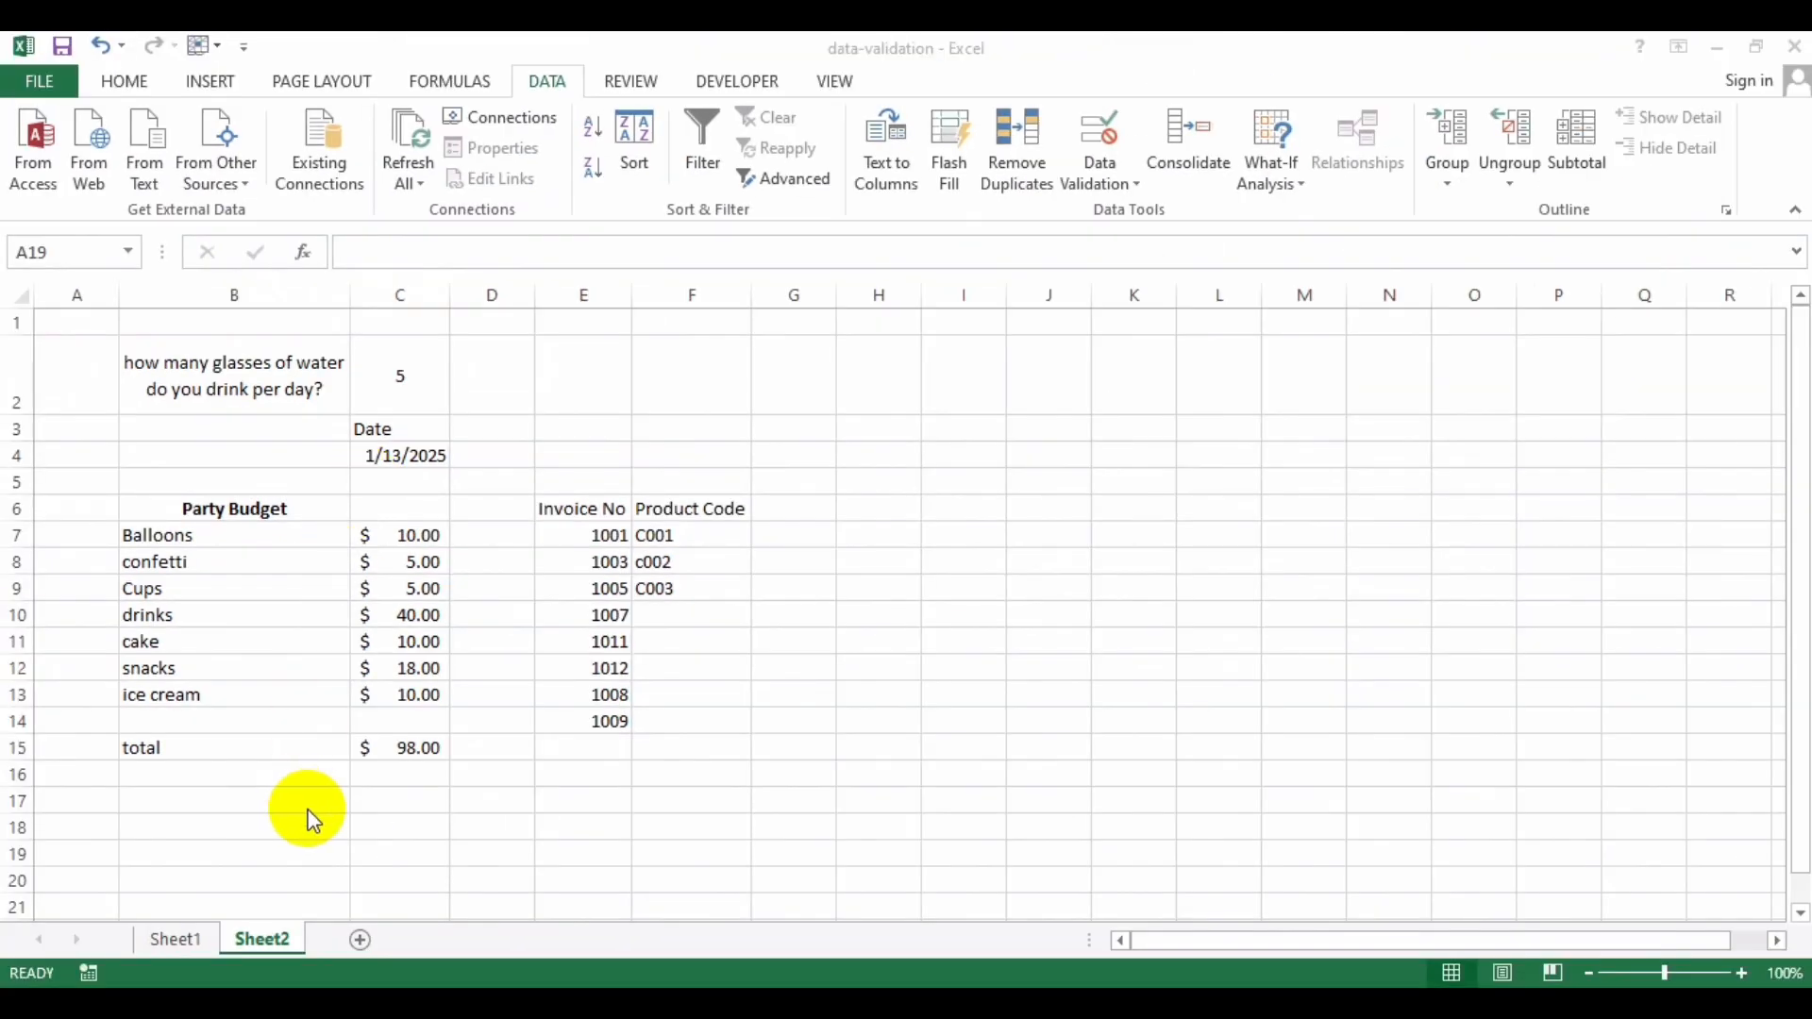
# Add two new worksheets after Sheet2 and name them Menu and List.
pyautogui.click(358, 941)
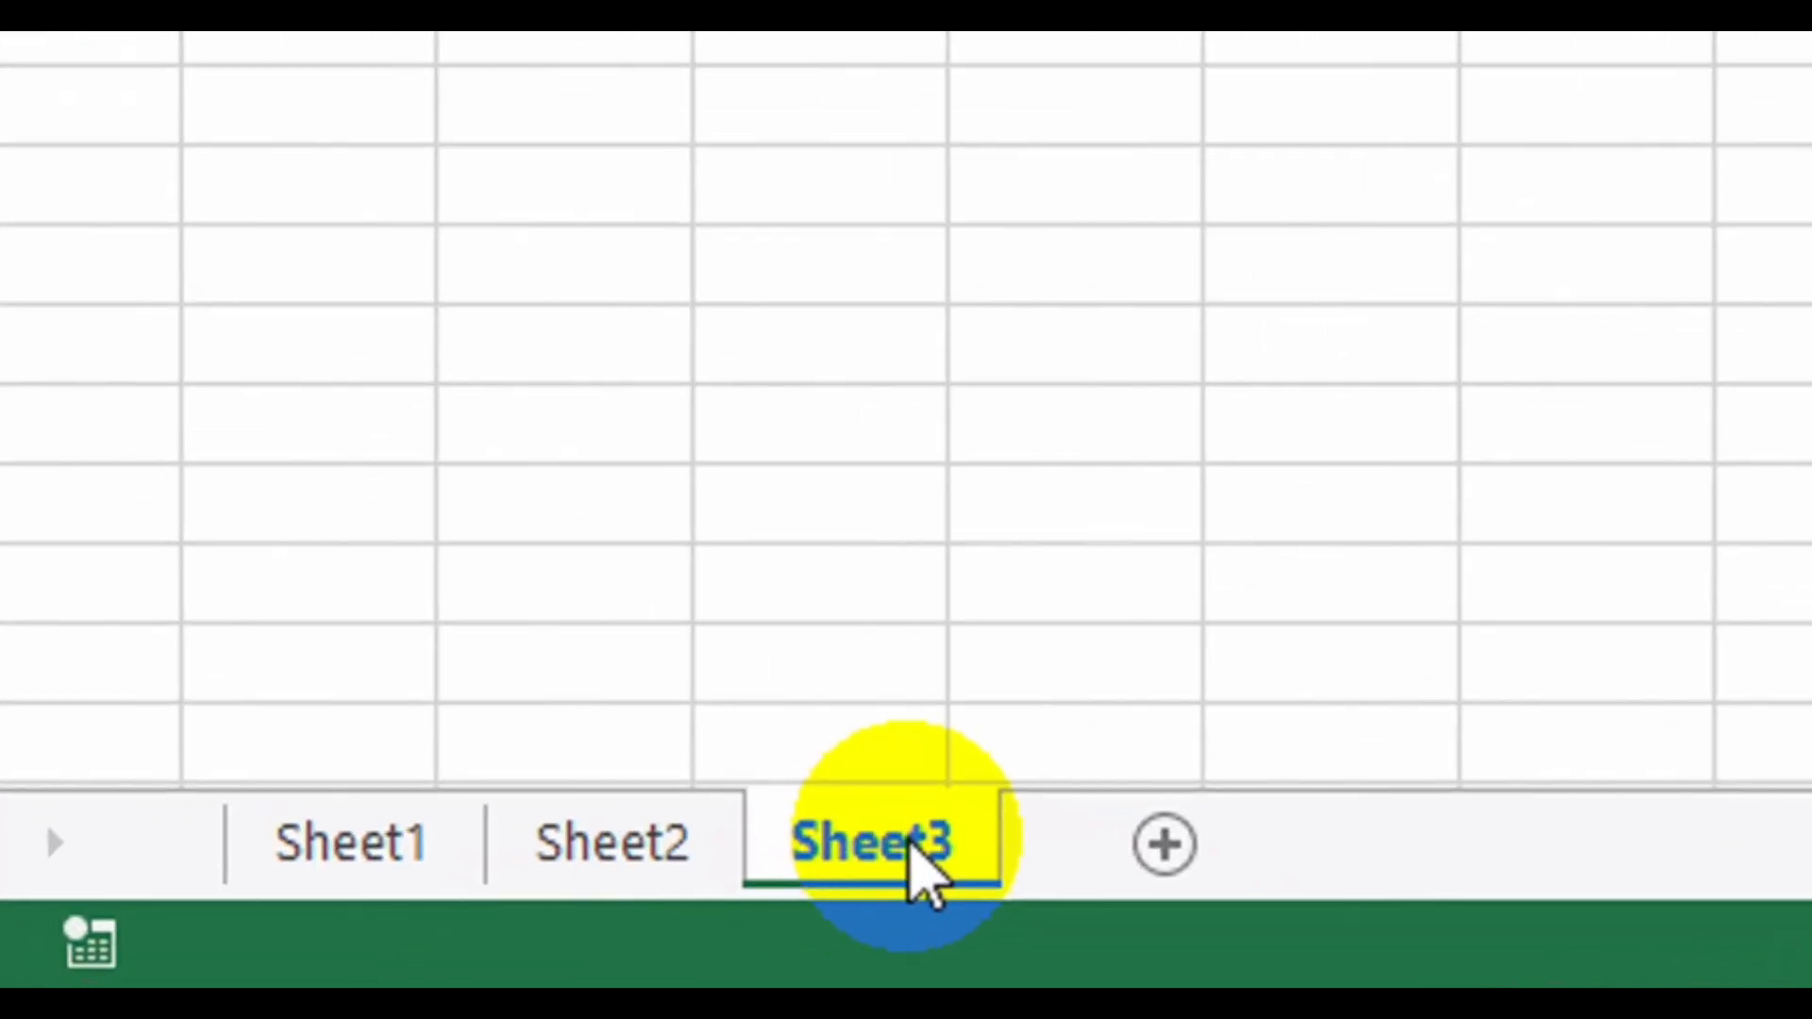
pyautogui.rightClick(921, 868)
pyautogui.click(1170, 193)
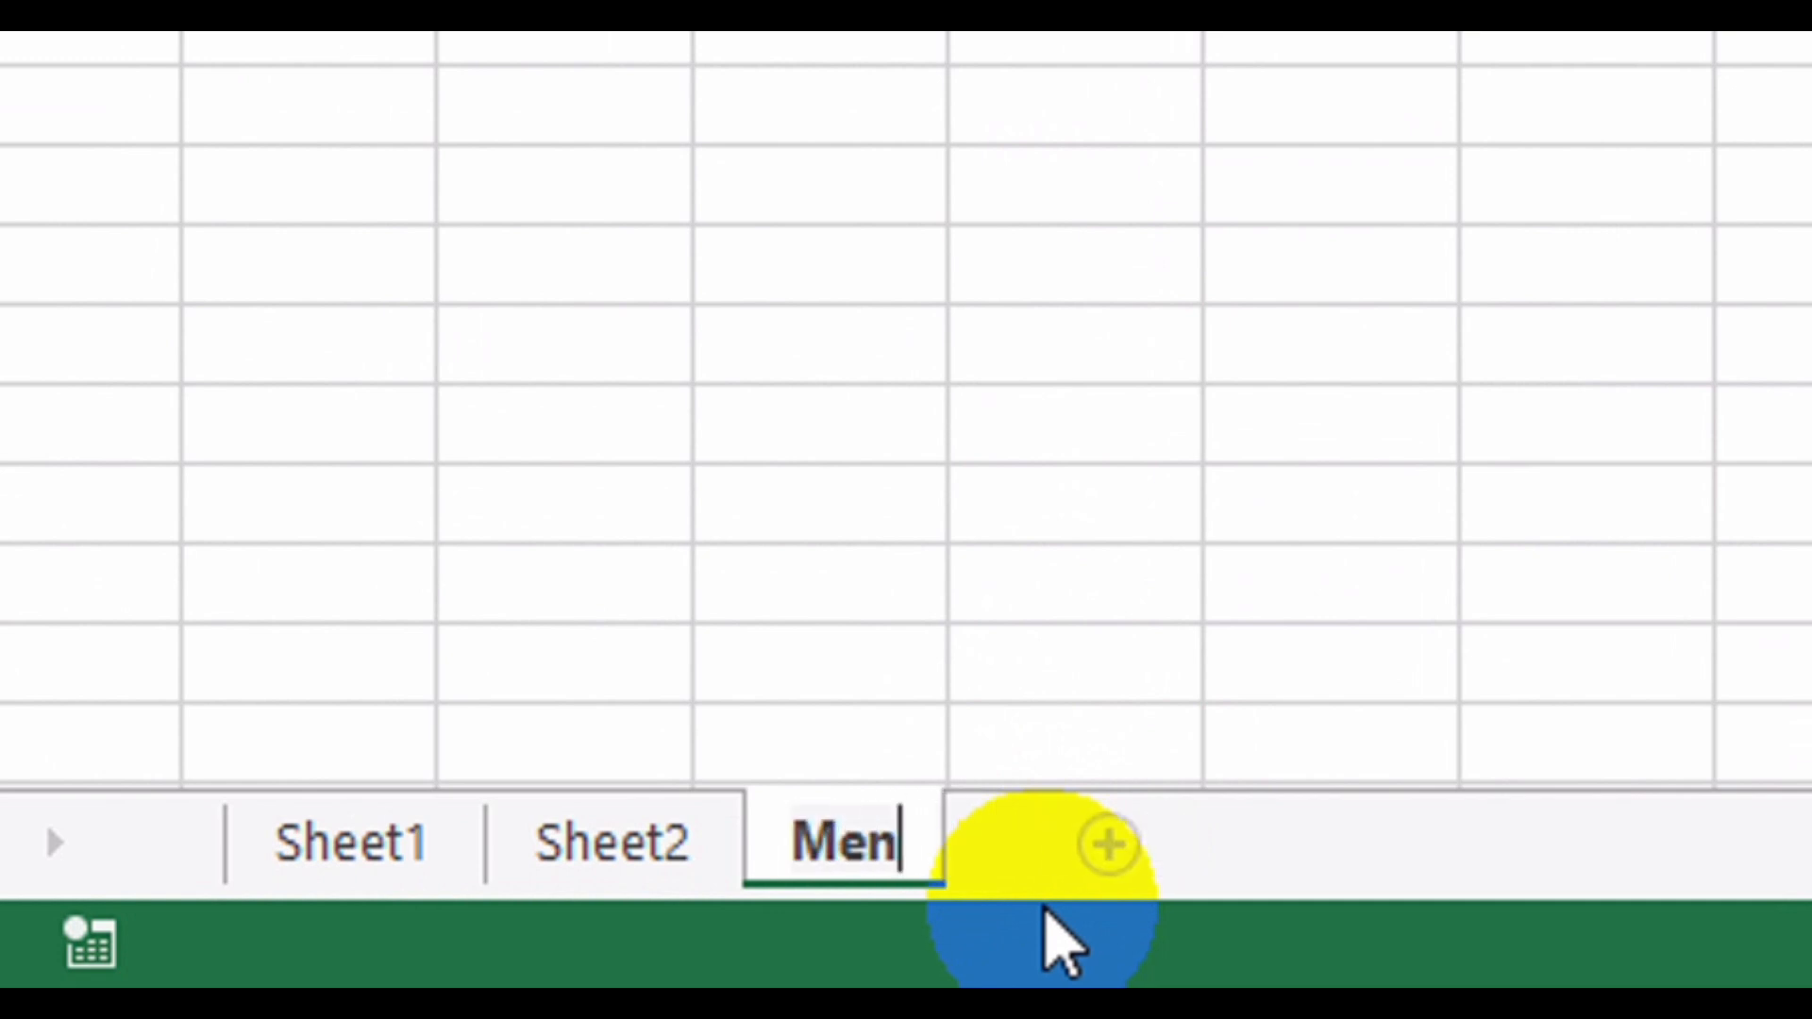
pyautogui.click(1156, 845)
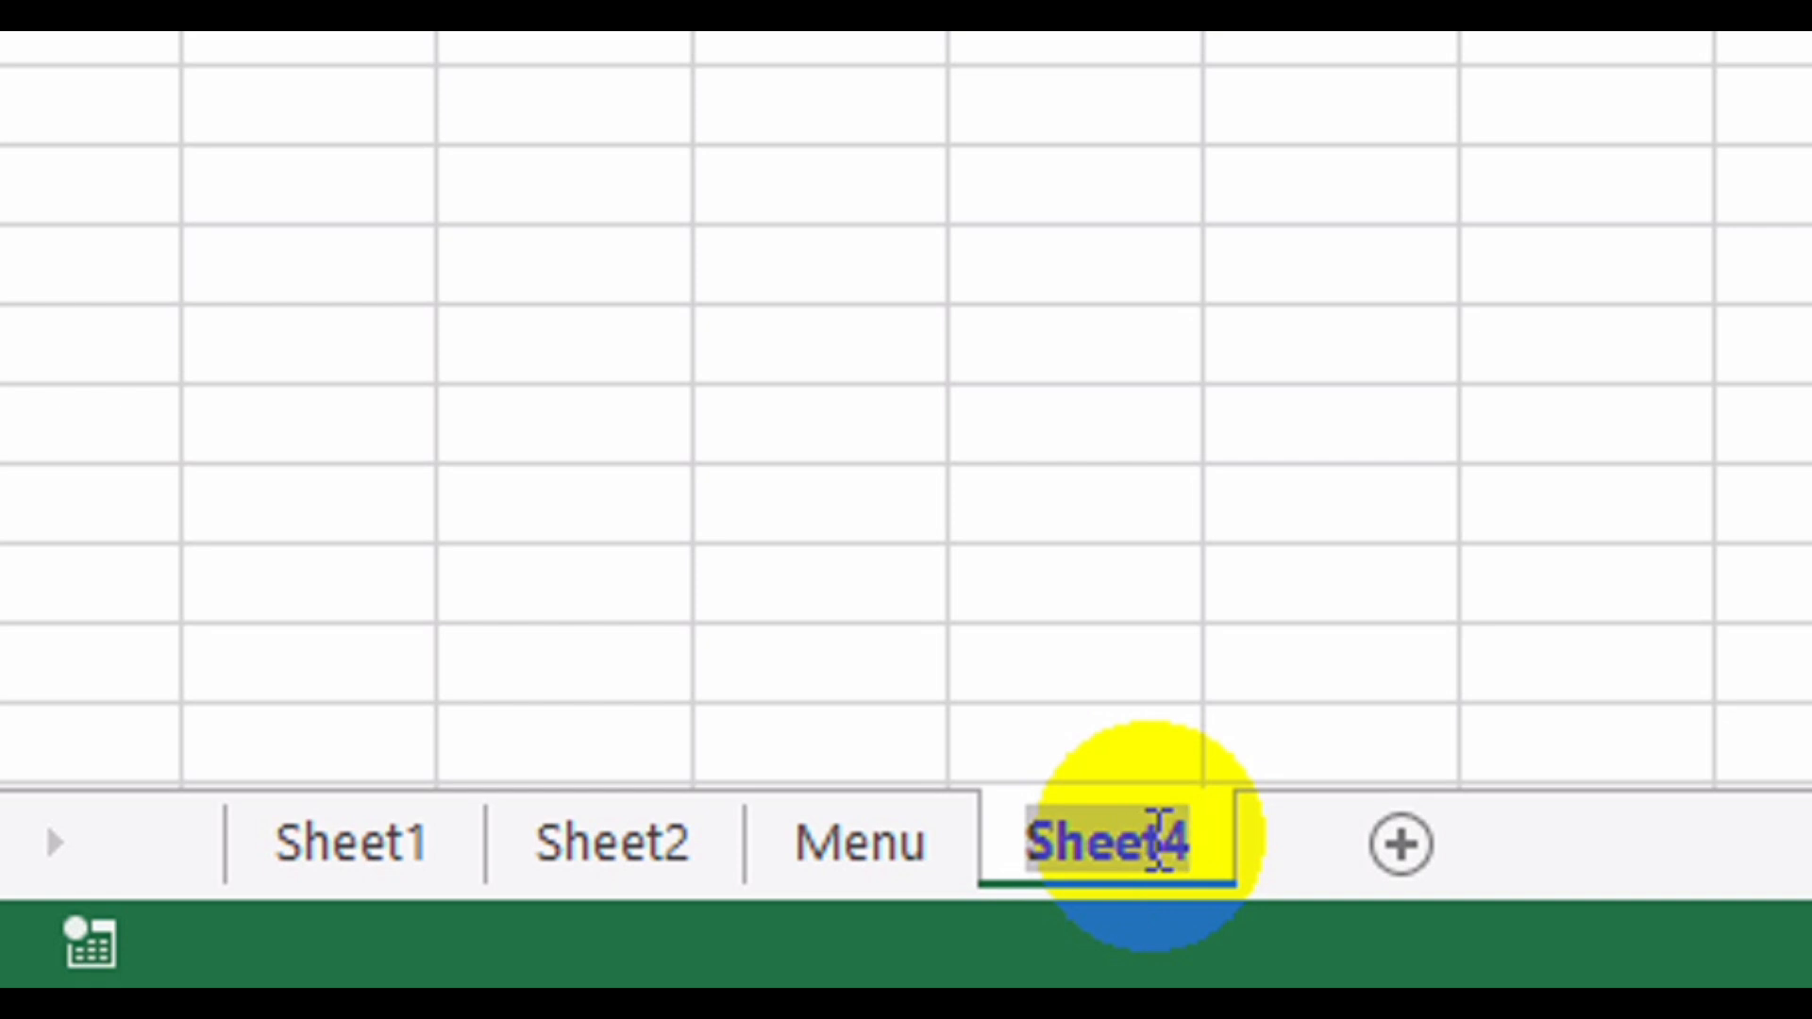
pyautogui.write('List')
# On the Menu sheet, enter a bold "Favourite food:" label in A1 and fit column A to its width.
pyautogui.click(862, 835)
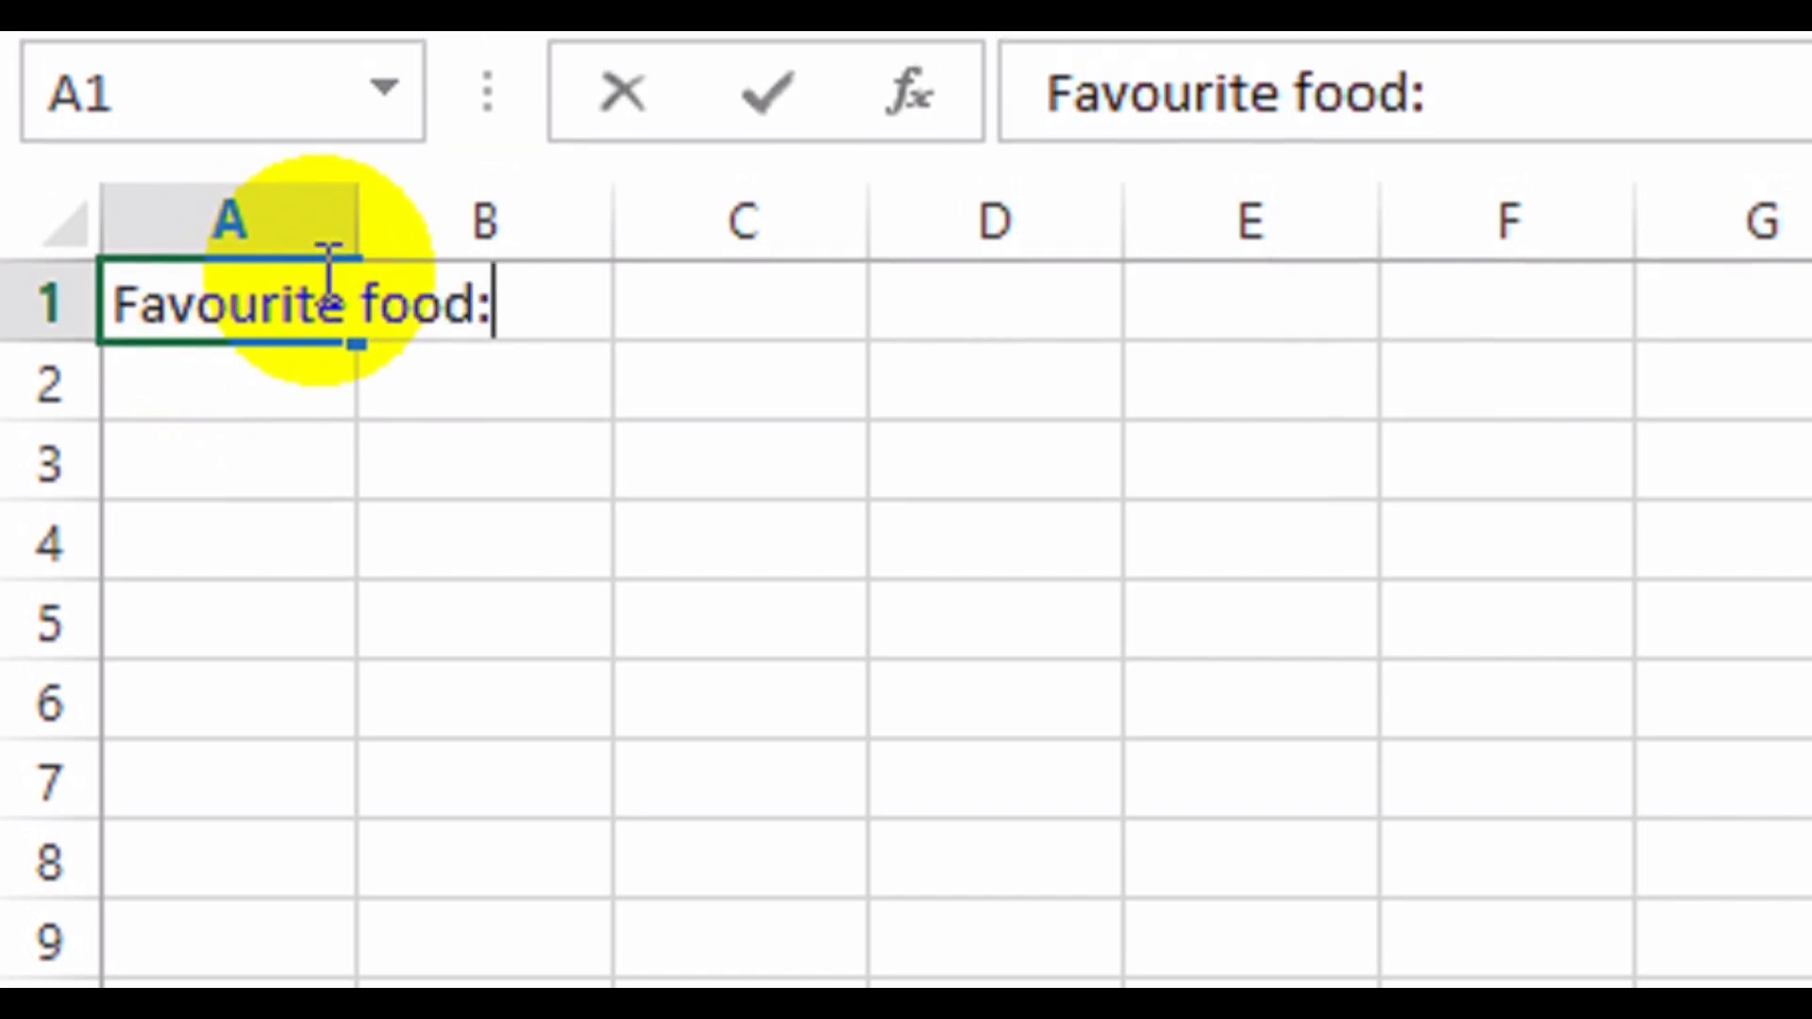
pyautogui.press('Return')
pyautogui.doubleClick(355, 255)
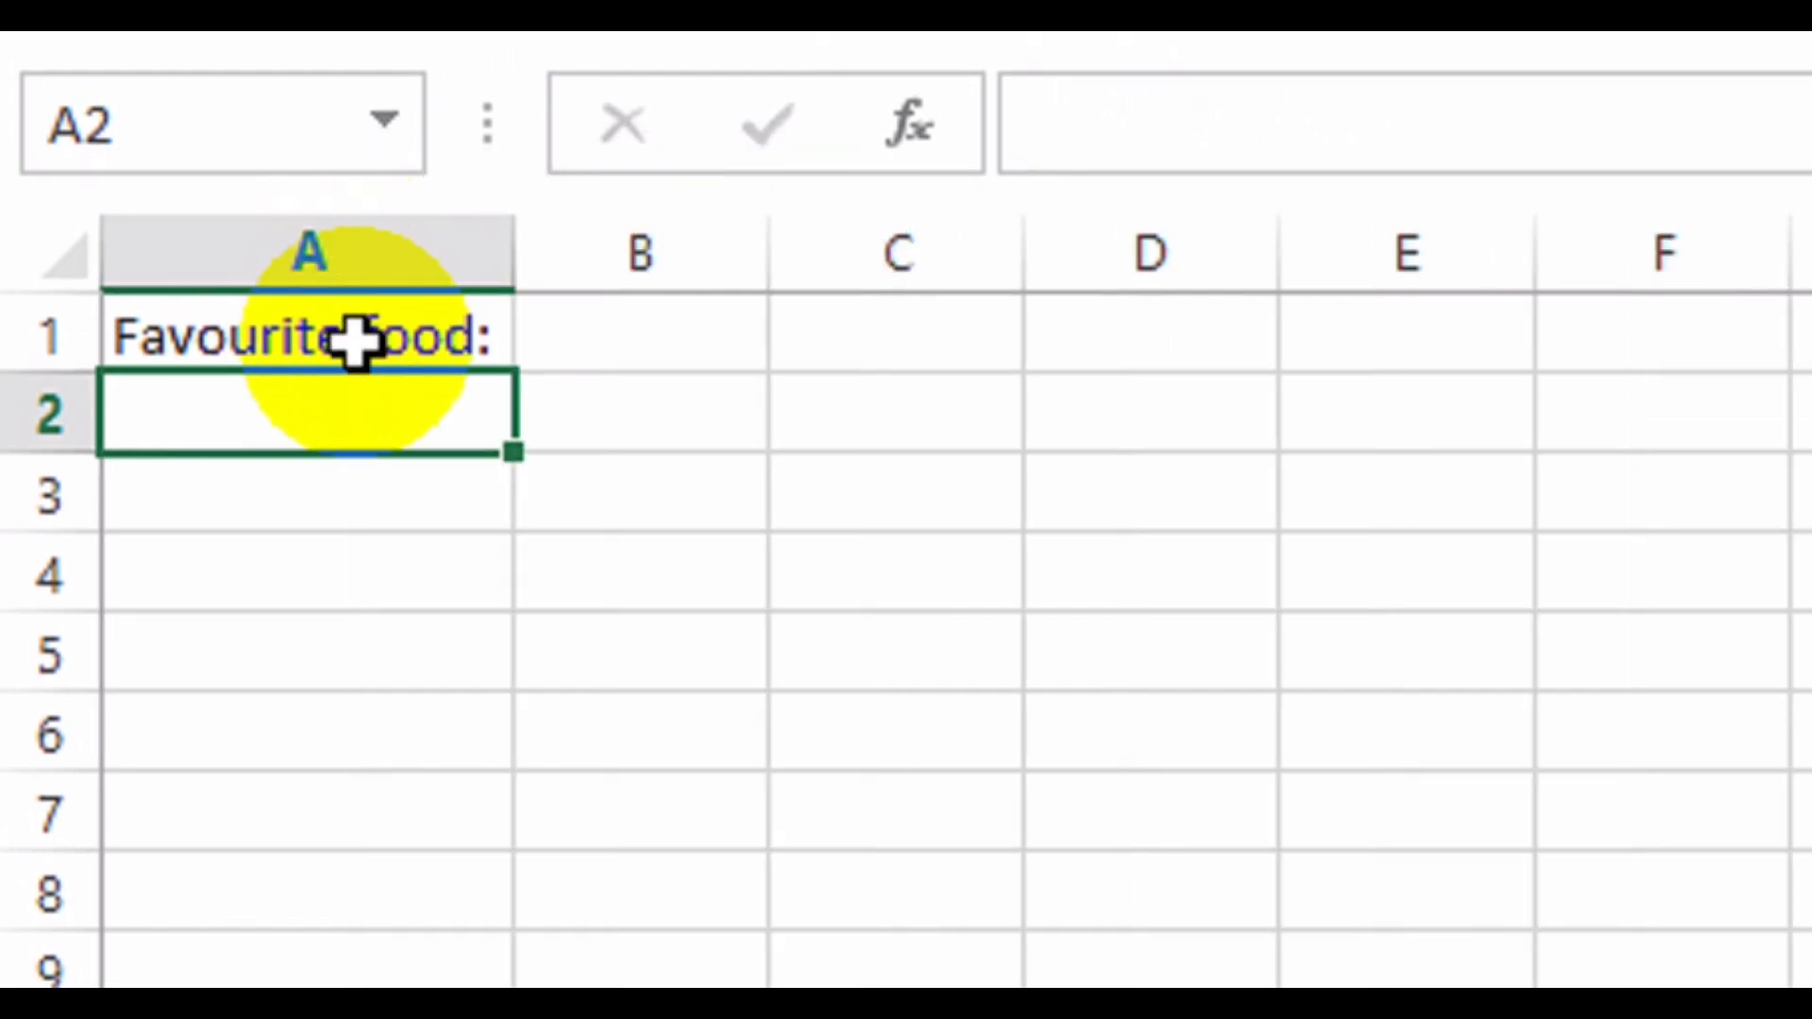
pyautogui.click(347, 342)
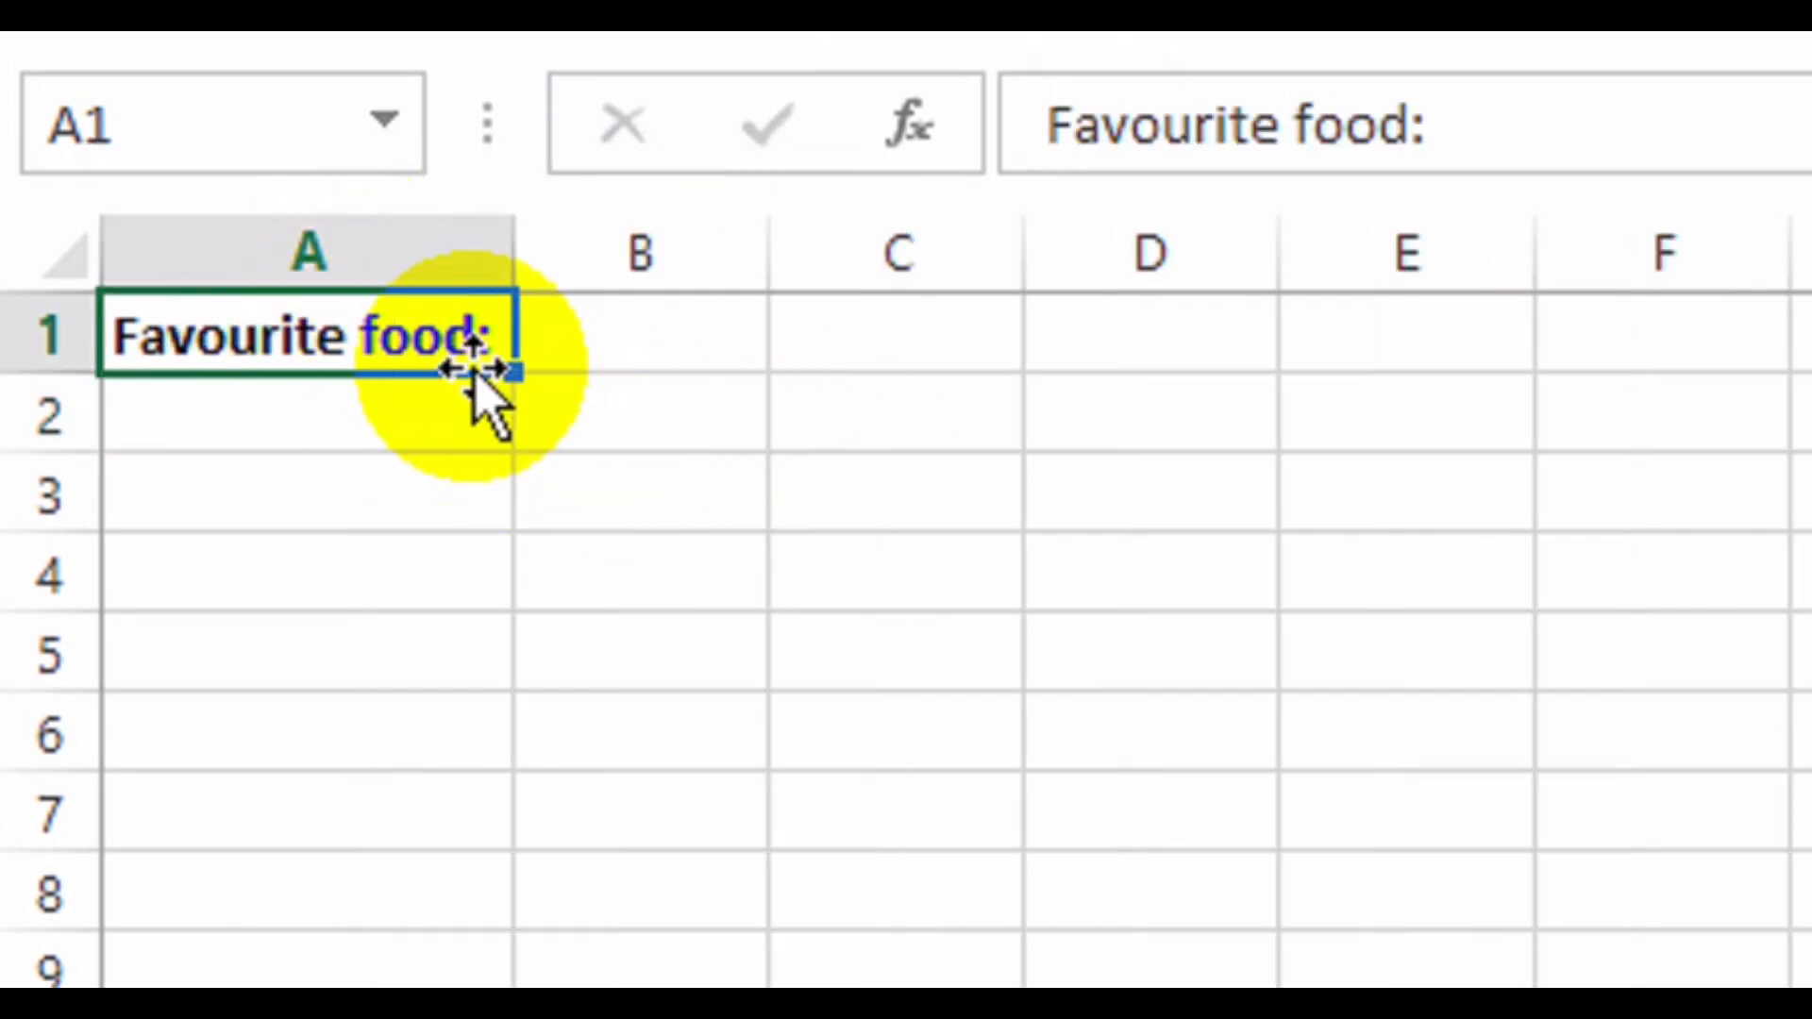
pyautogui.click(656, 351)
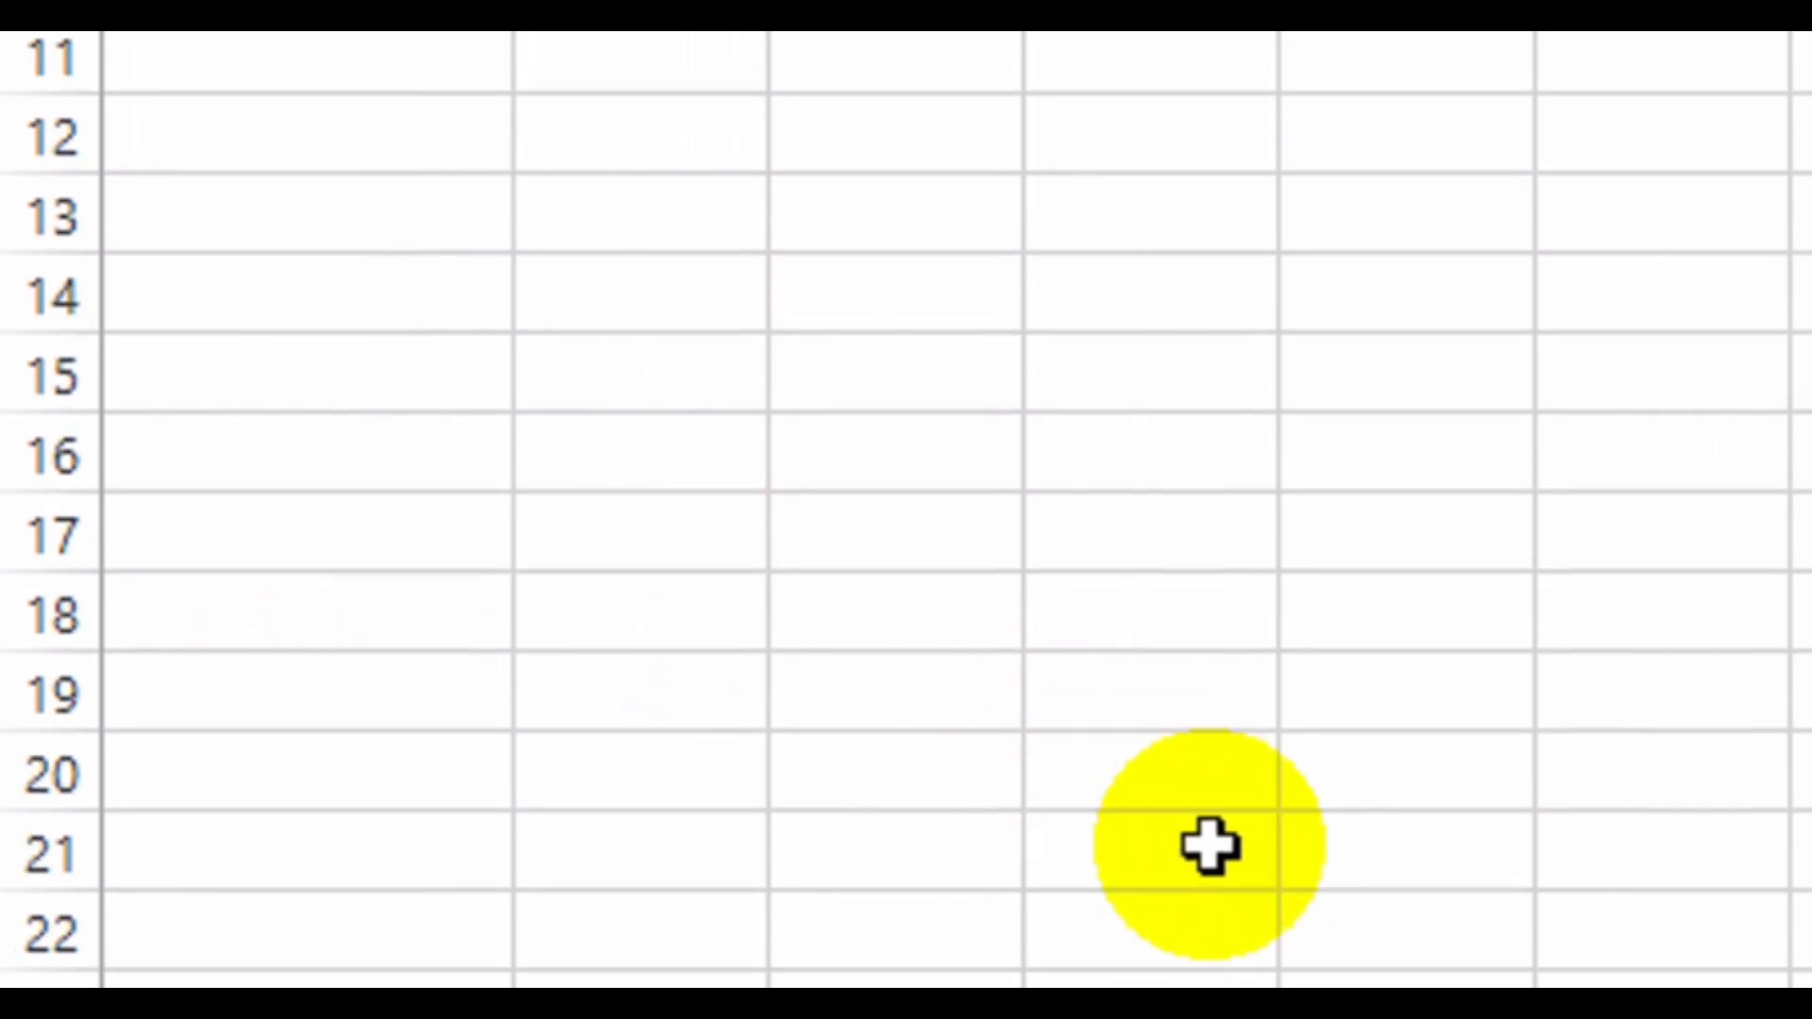
# On the List sheet, enter Pizza, Pancakes and Shawarma in A1:A3 and fit column A to the text.
pyautogui.click(1246, 843)
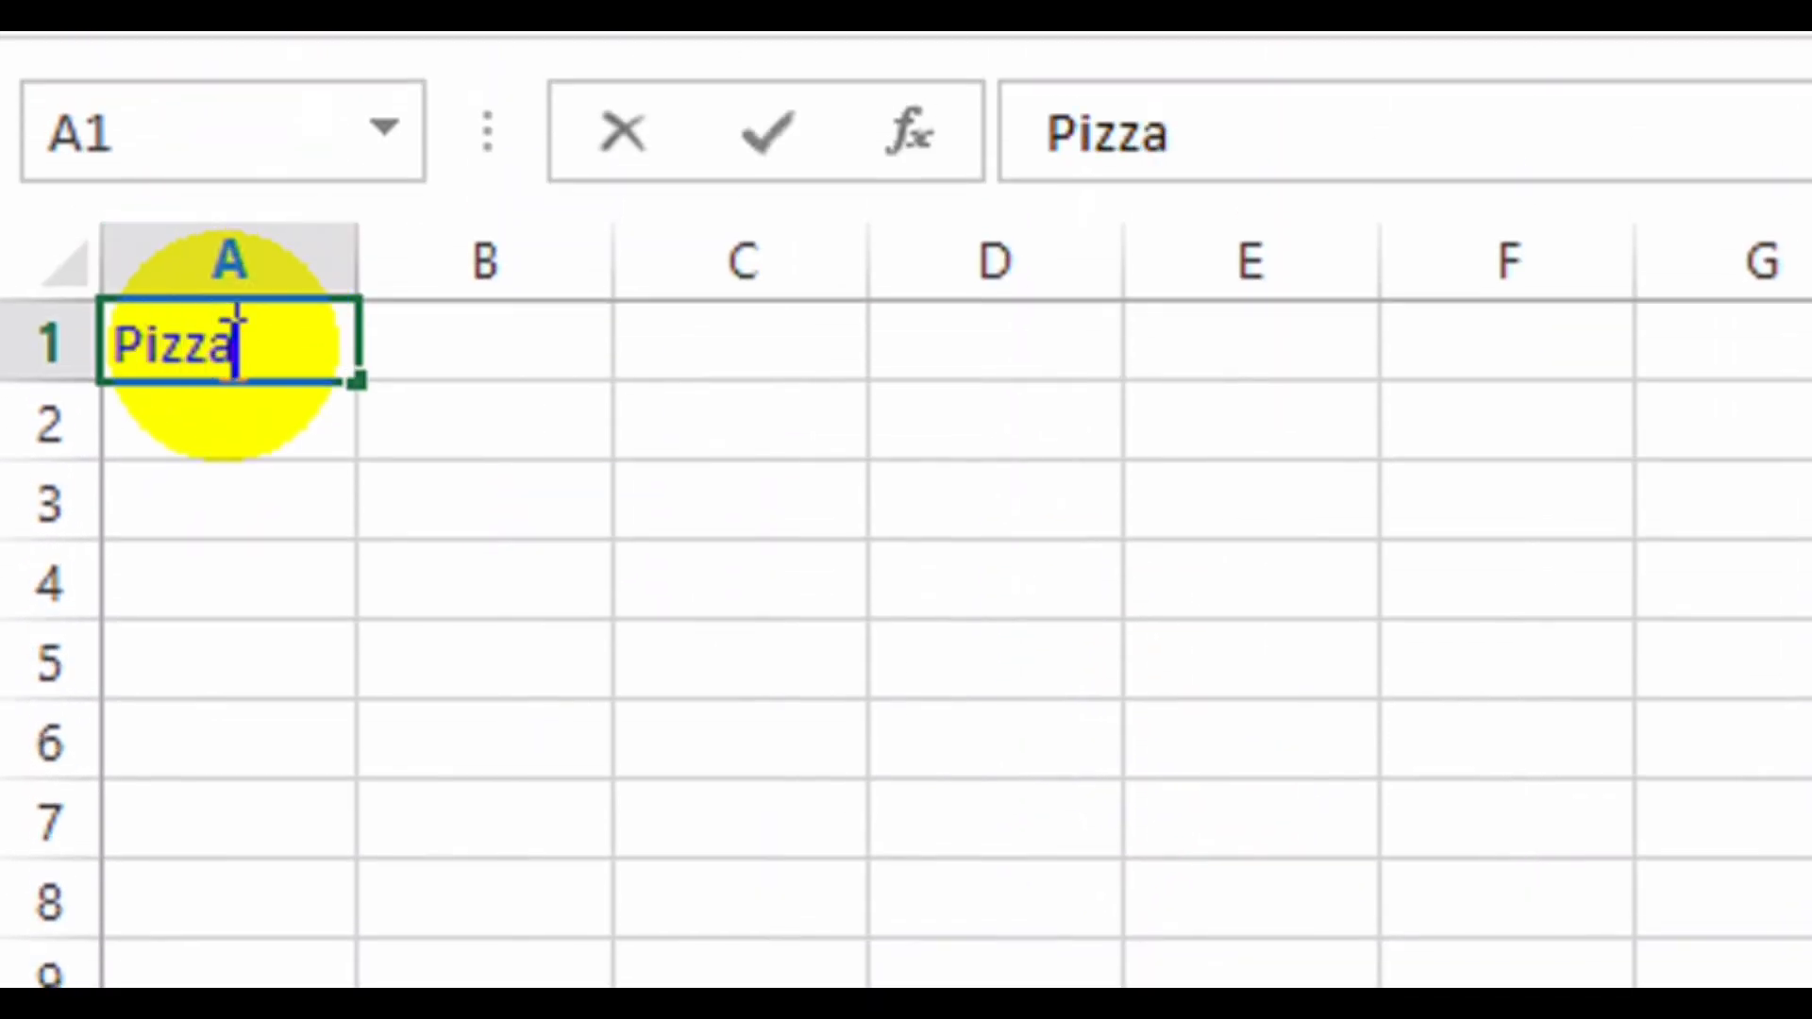
pyautogui.press('Return')
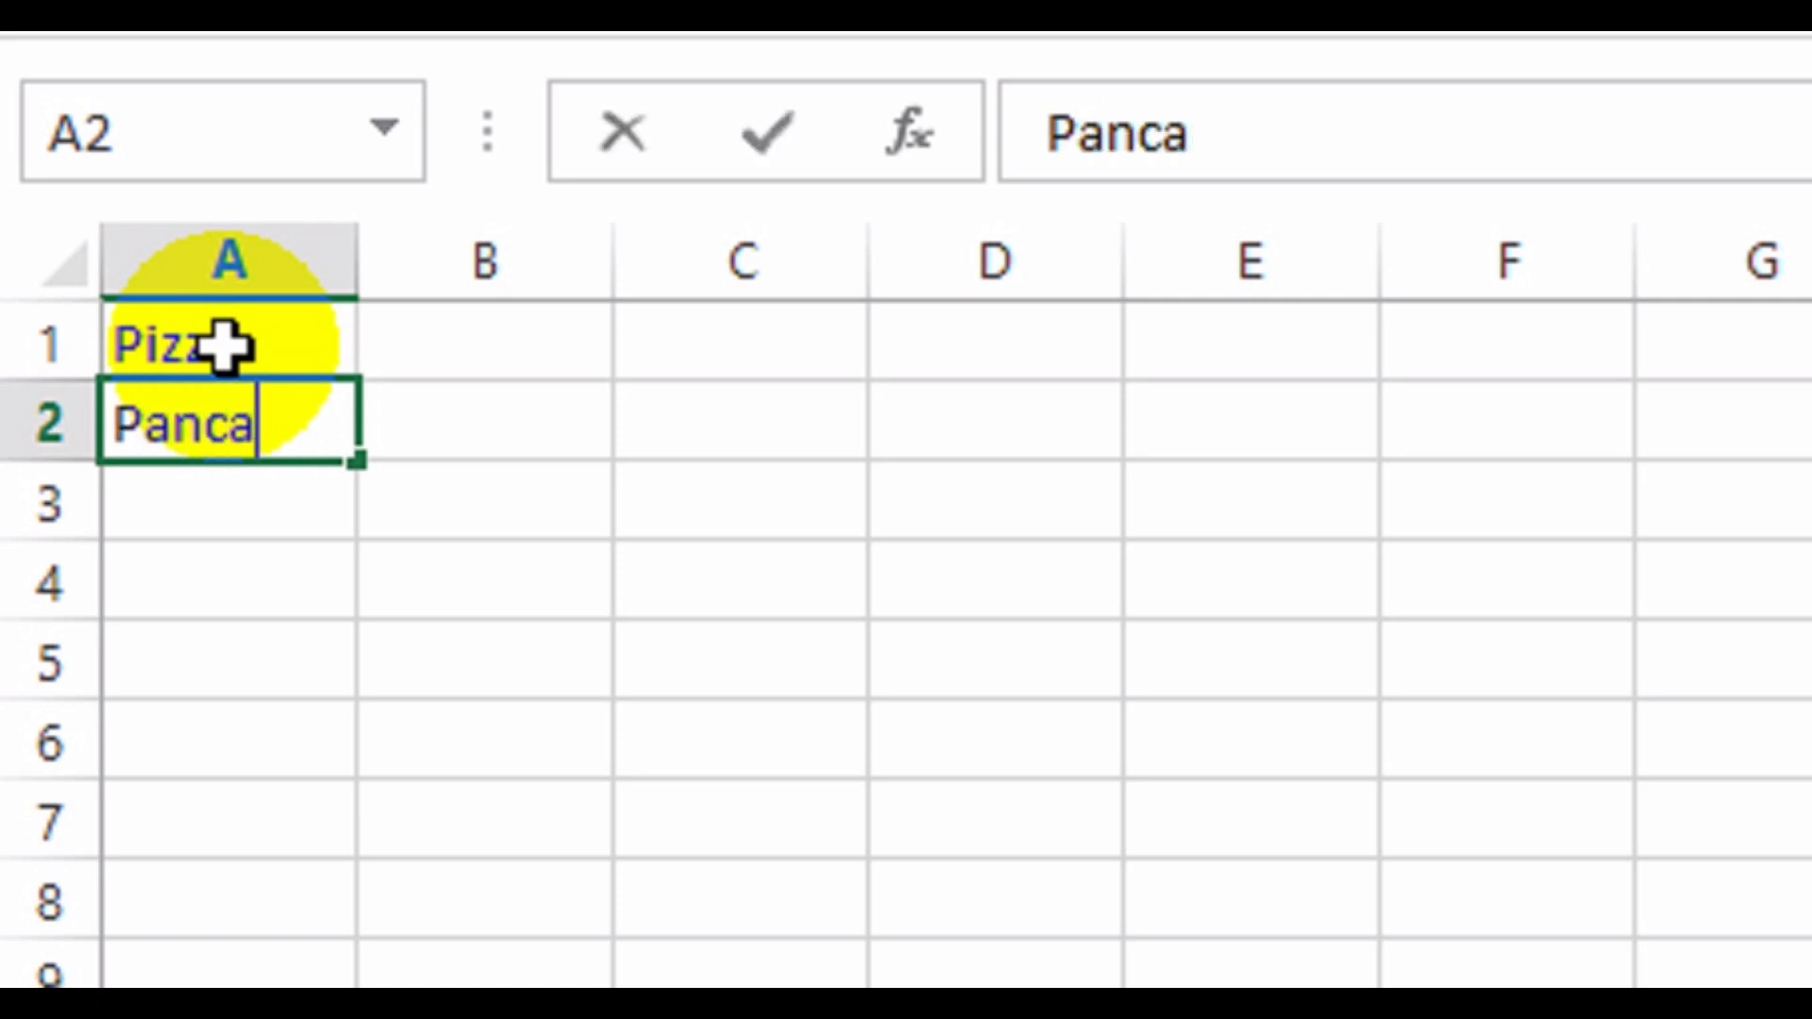
pyautogui.press('Return')
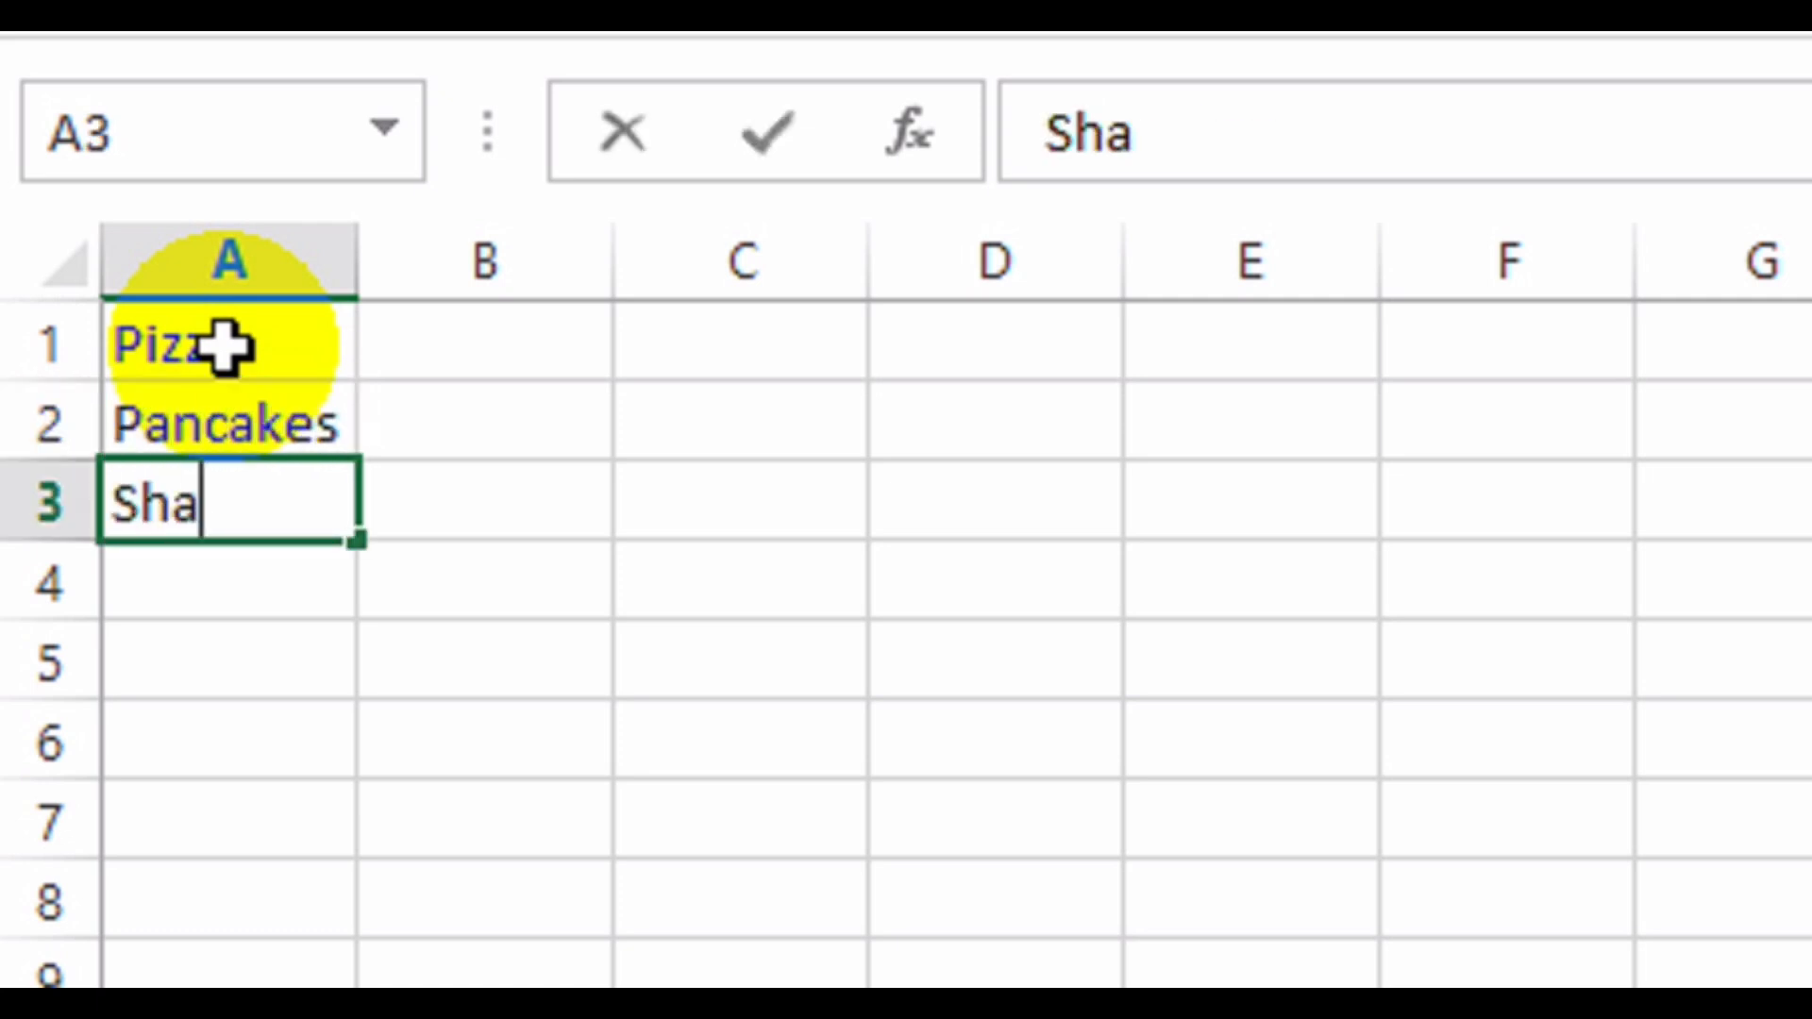
pyautogui.write('Shawarma')
pyautogui.press('Return')
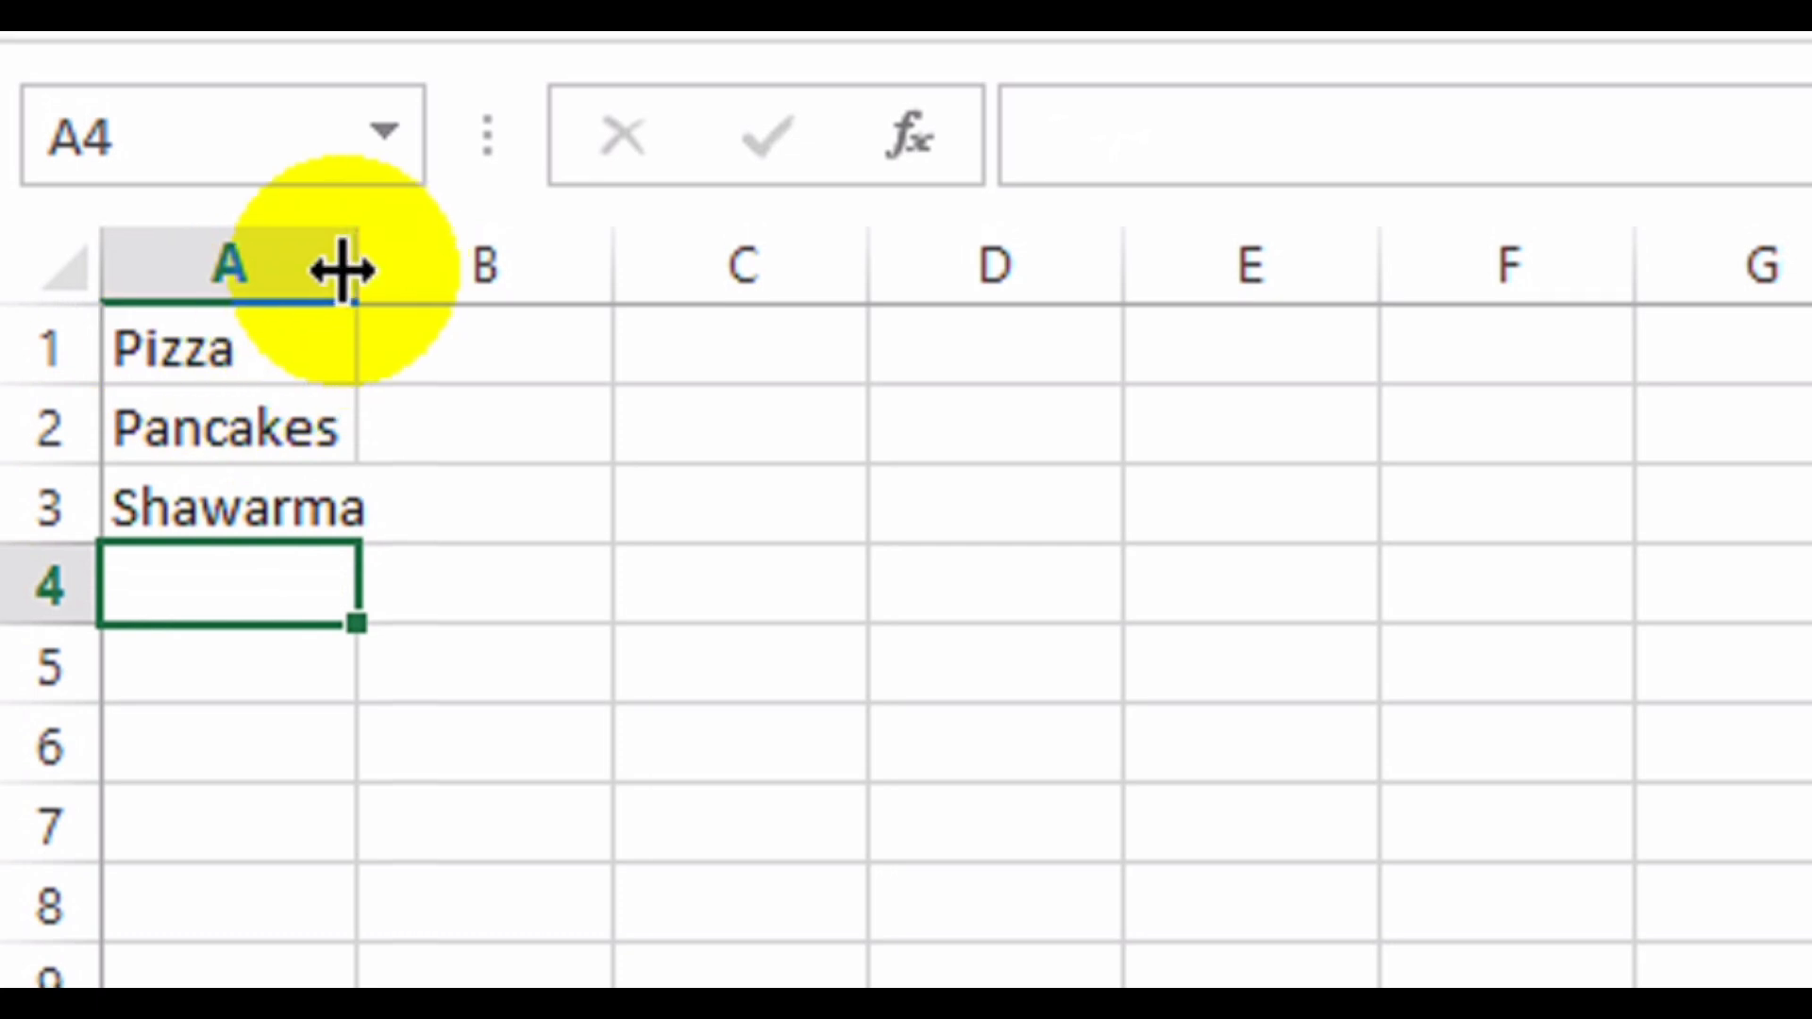
pyautogui.doubleClick(357, 267)
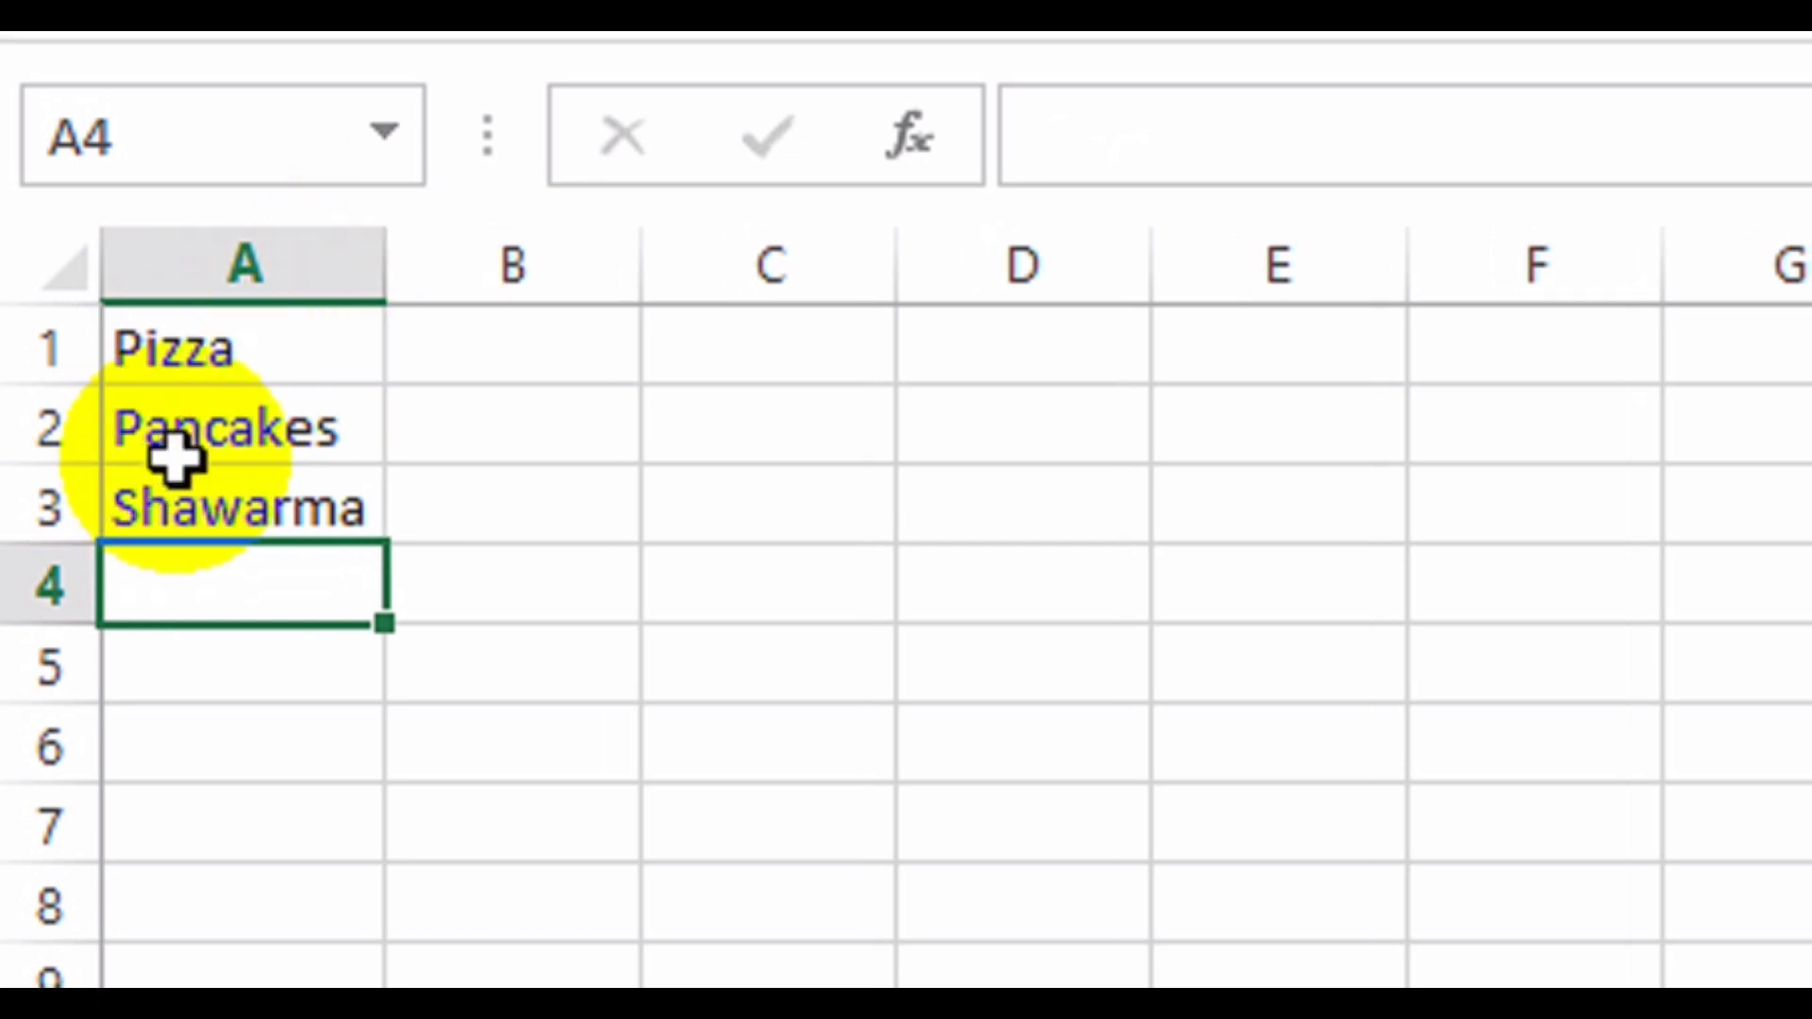
# Open data validation for cell B1 on the Menu sheet and allow only a List.
pyautogui.click(1003, 862)
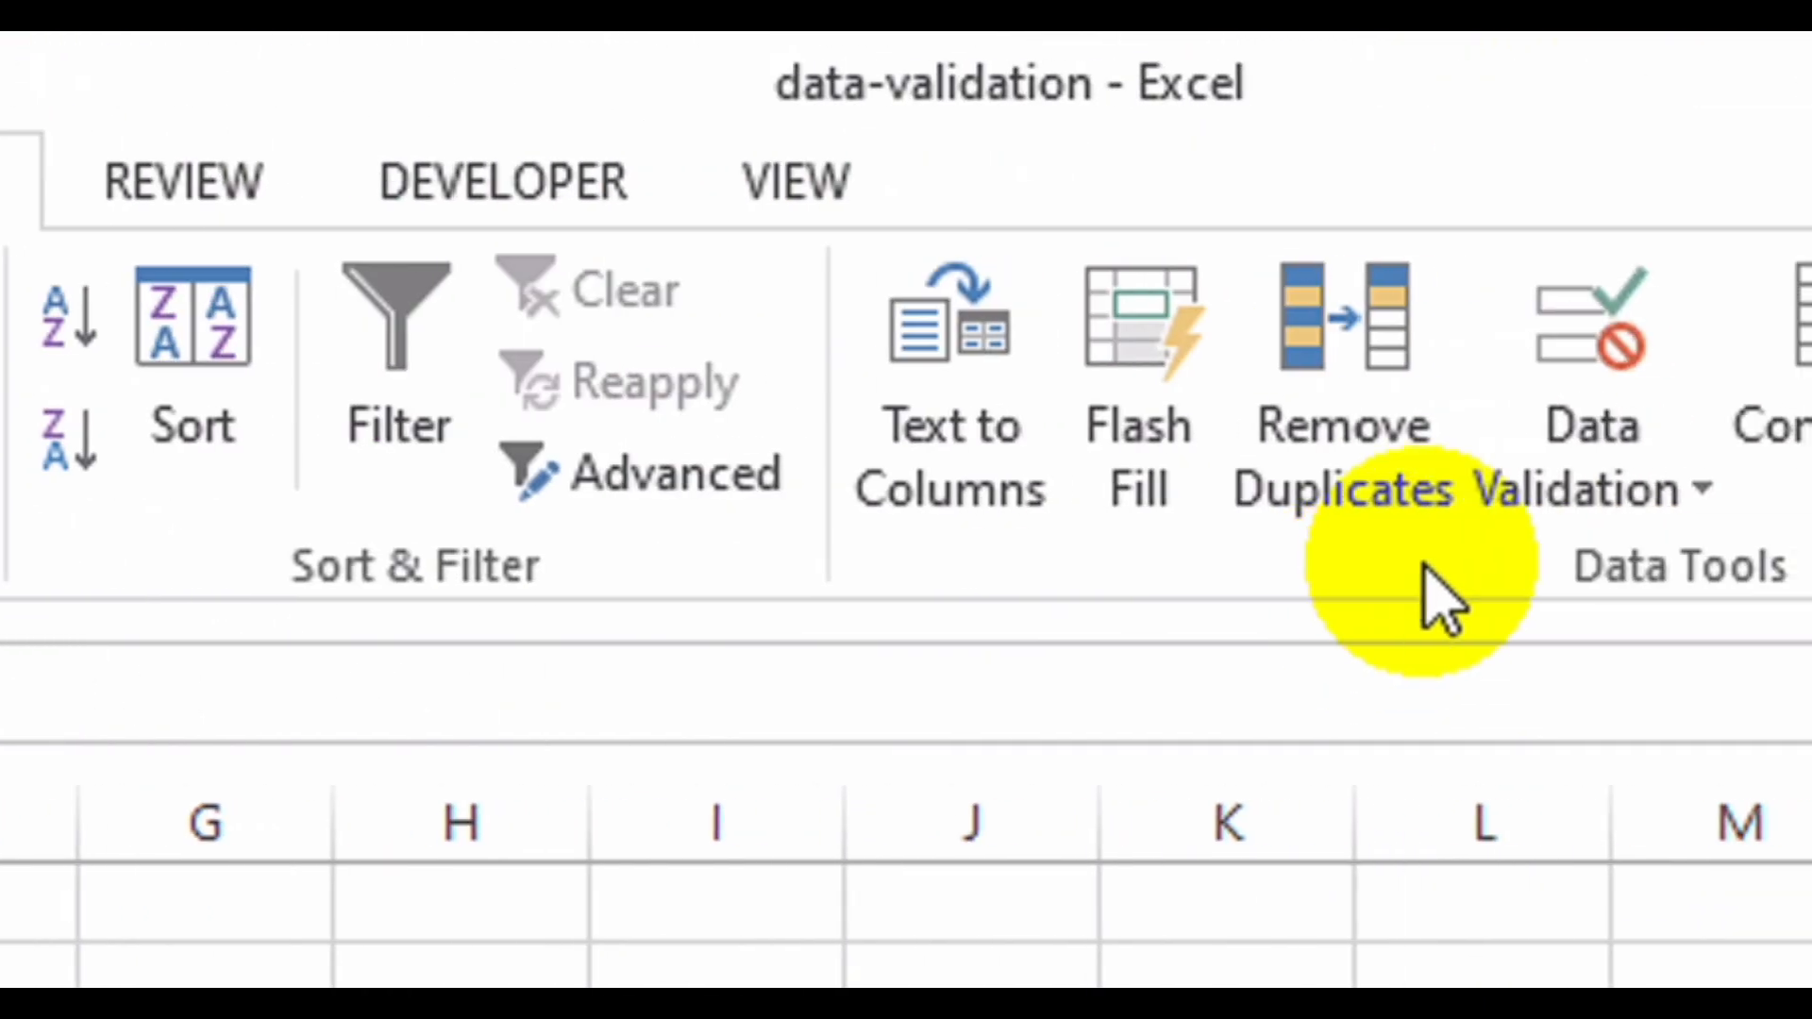
pyautogui.click(1661, 493)
pyautogui.click(1673, 562)
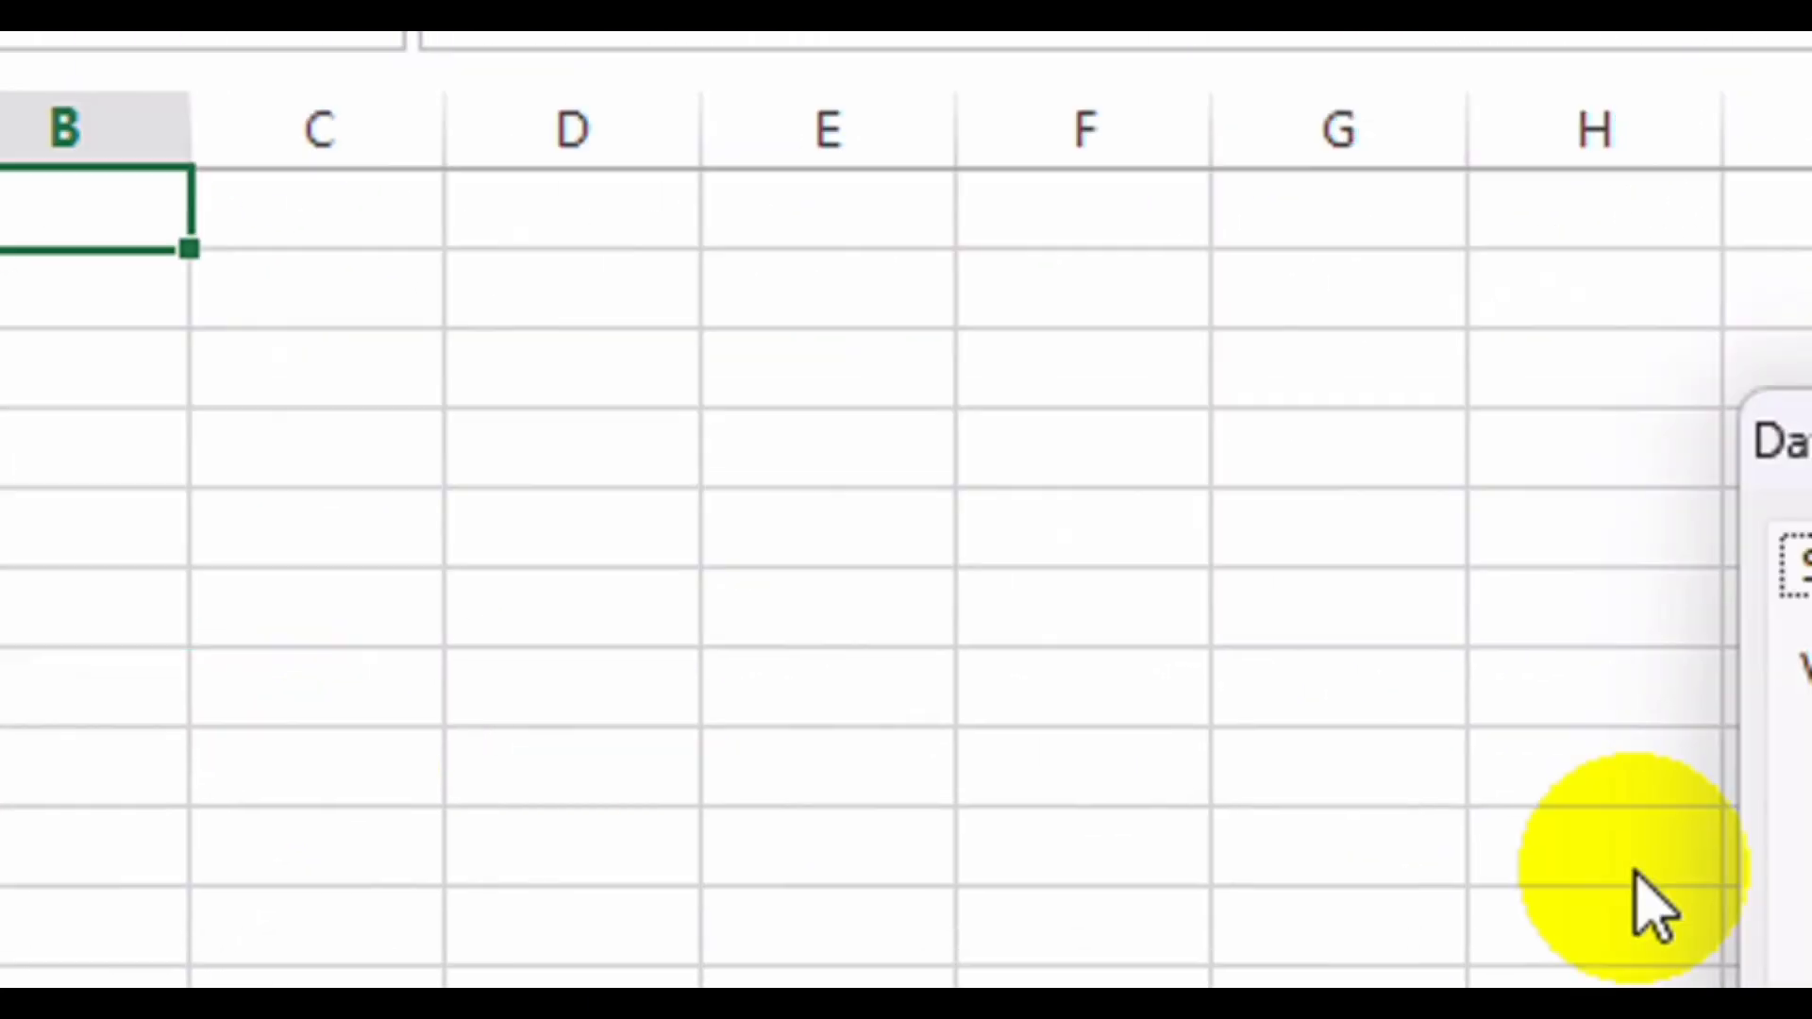
pyautogui.moveTo(1315, 272); pyautogui.dragTo(481, 312)
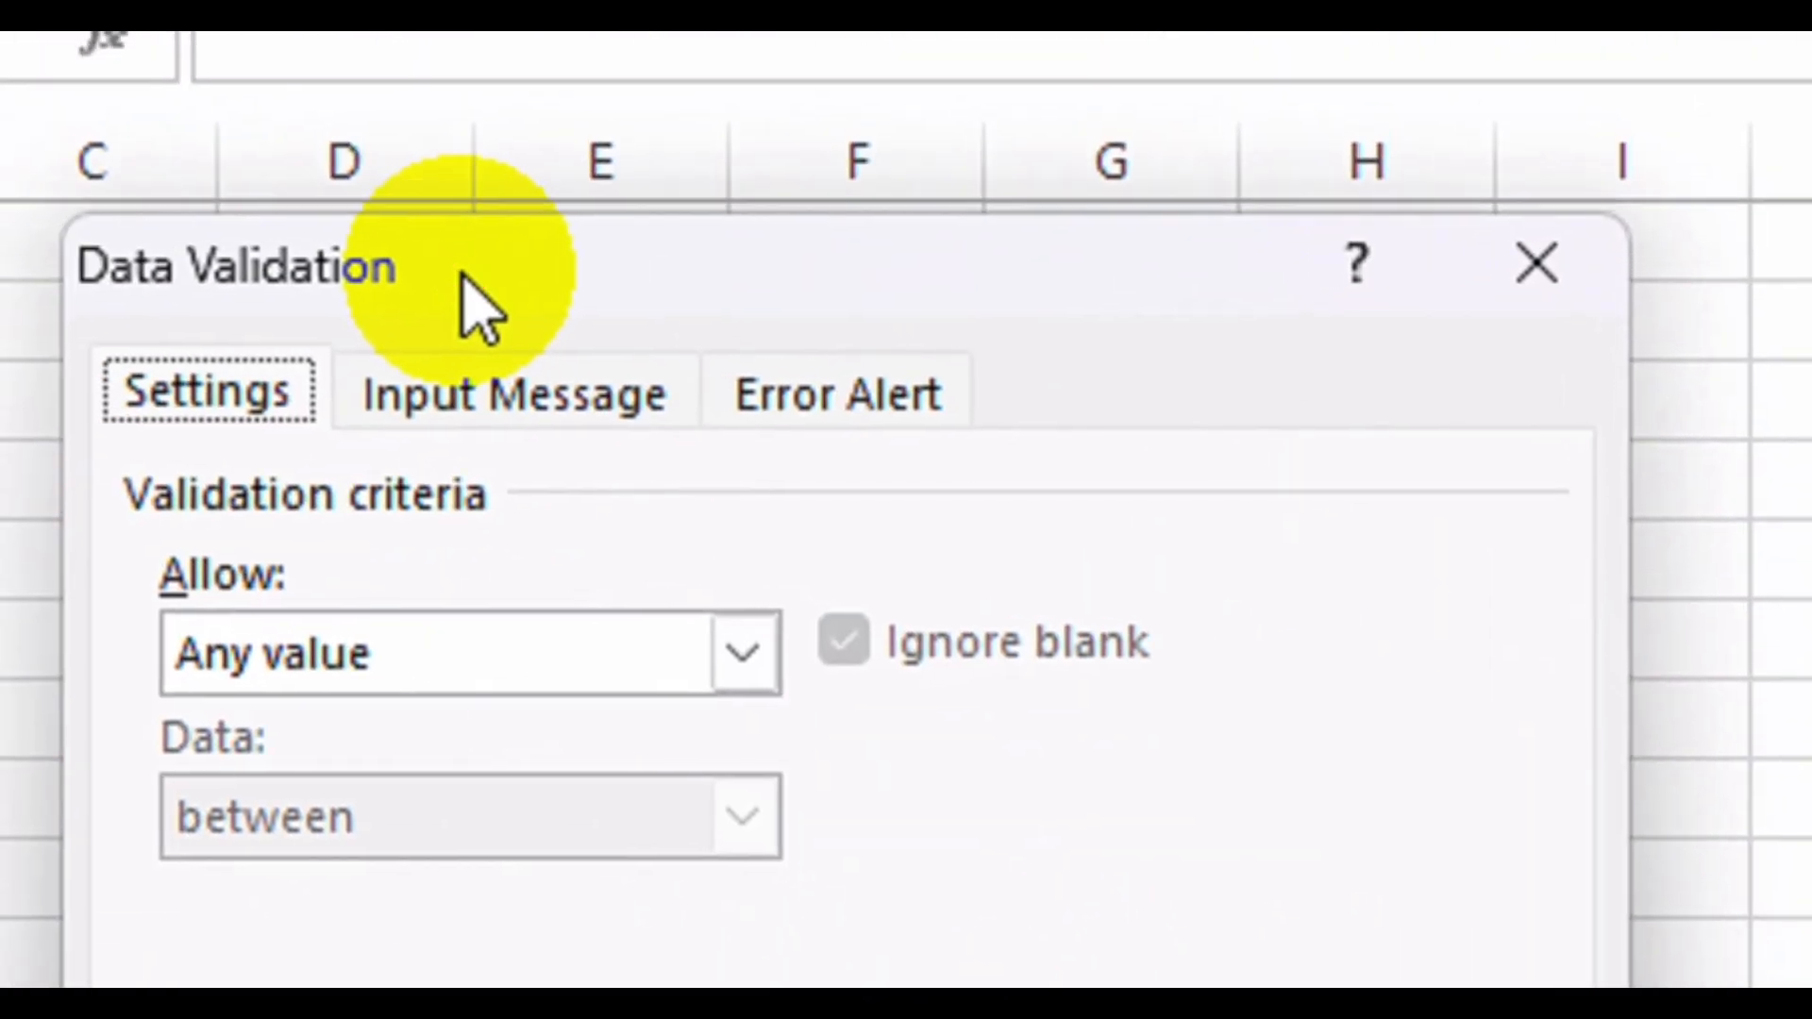
pyautogui.click(503, 672)
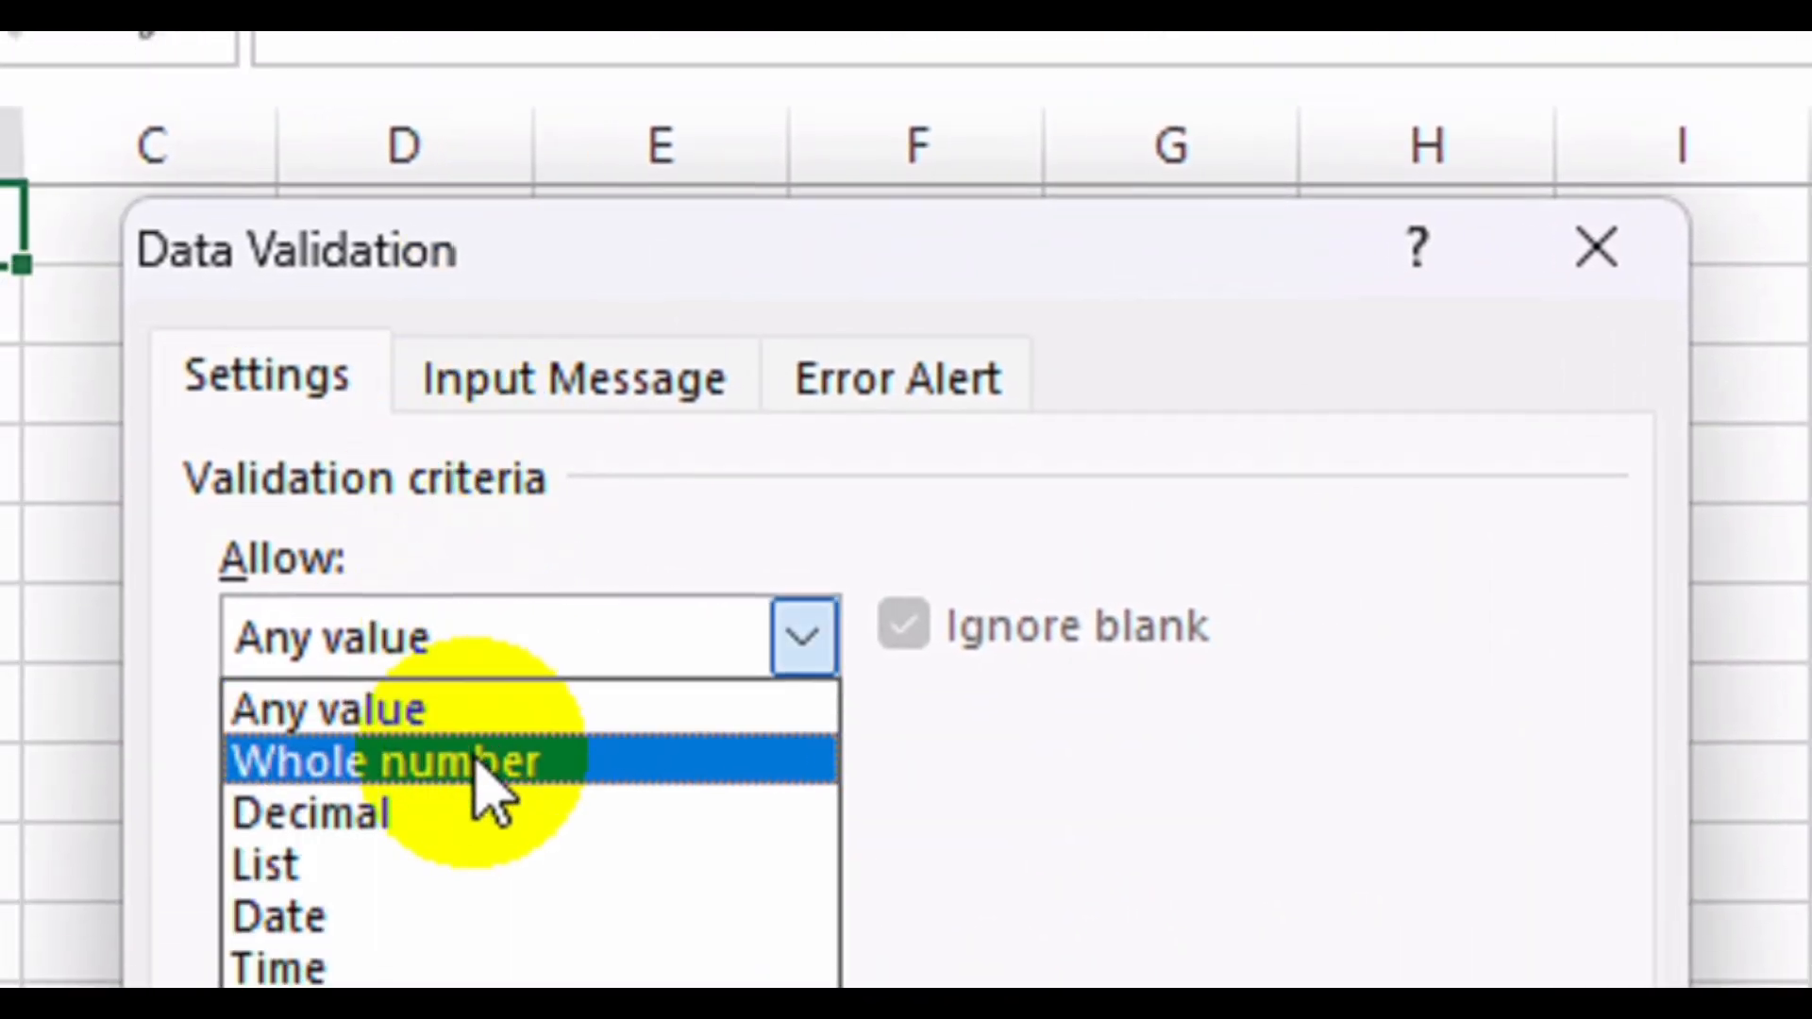
pyautogui.click(453, 753)
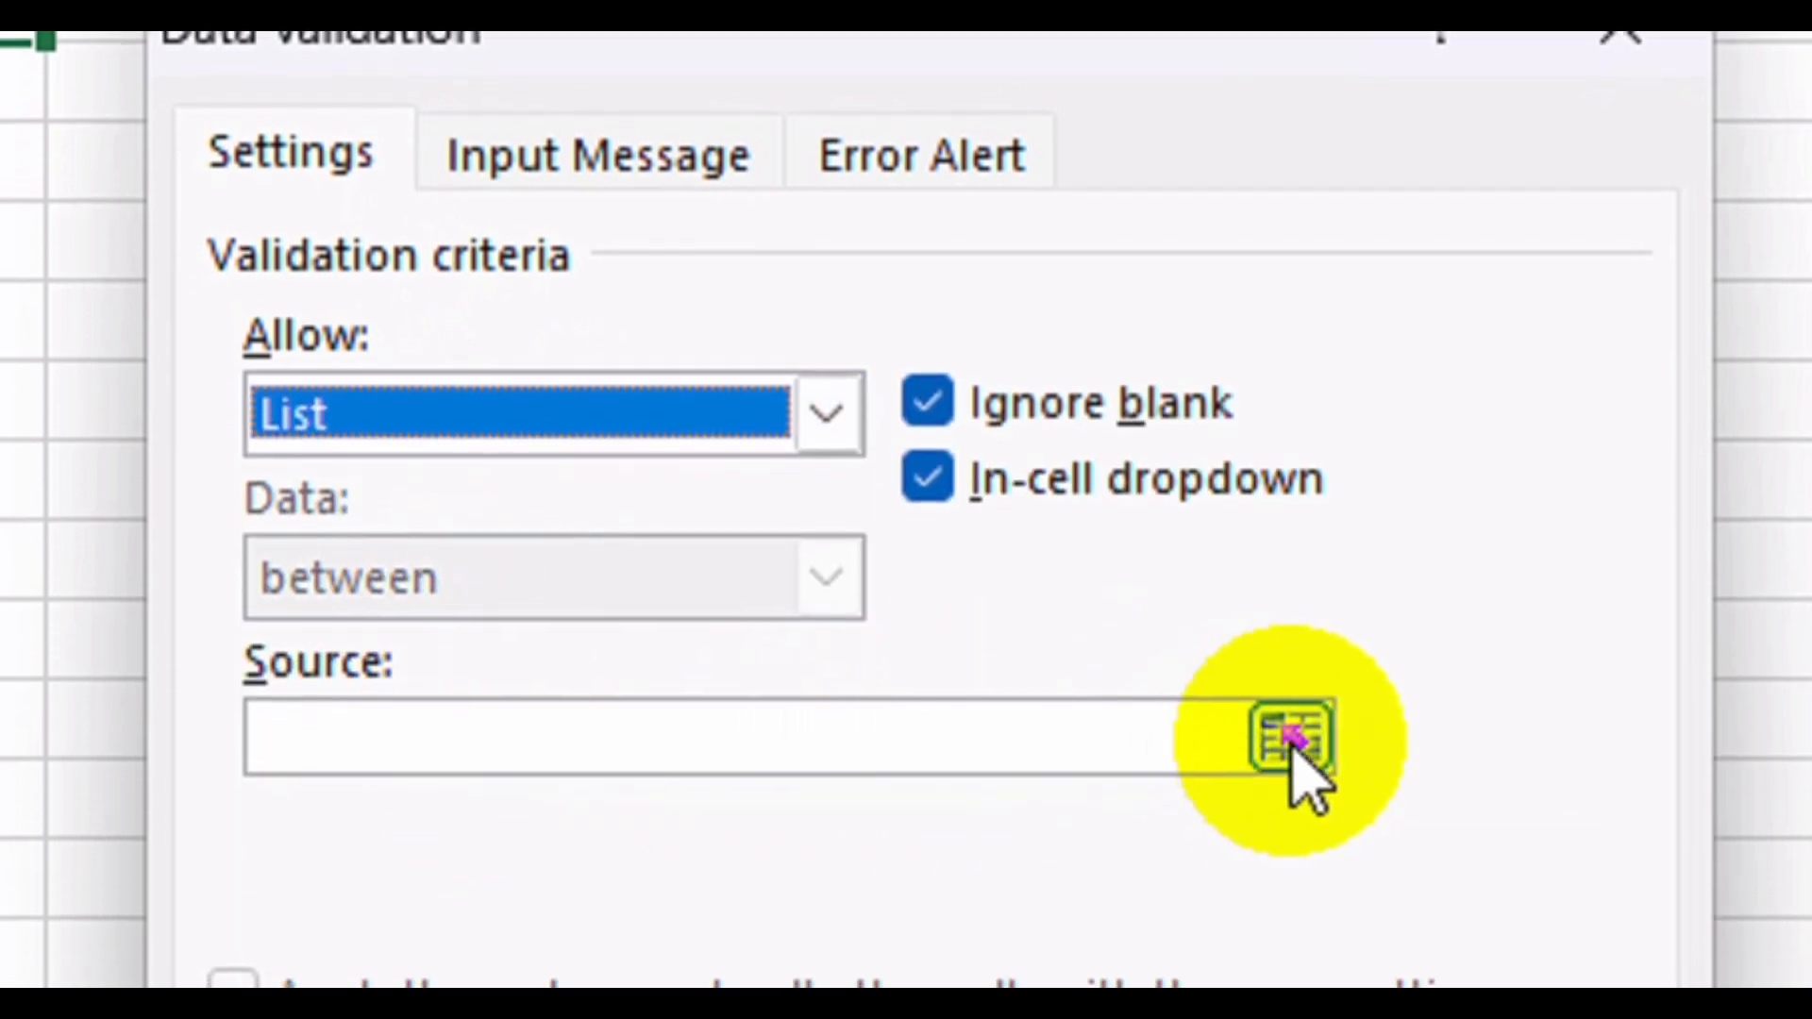
# Set the list source to =List!$A$1:$A$3 and apply the validation to B1.
pyautogui.click(1293, 741)
pyautogui.click(538, 860)
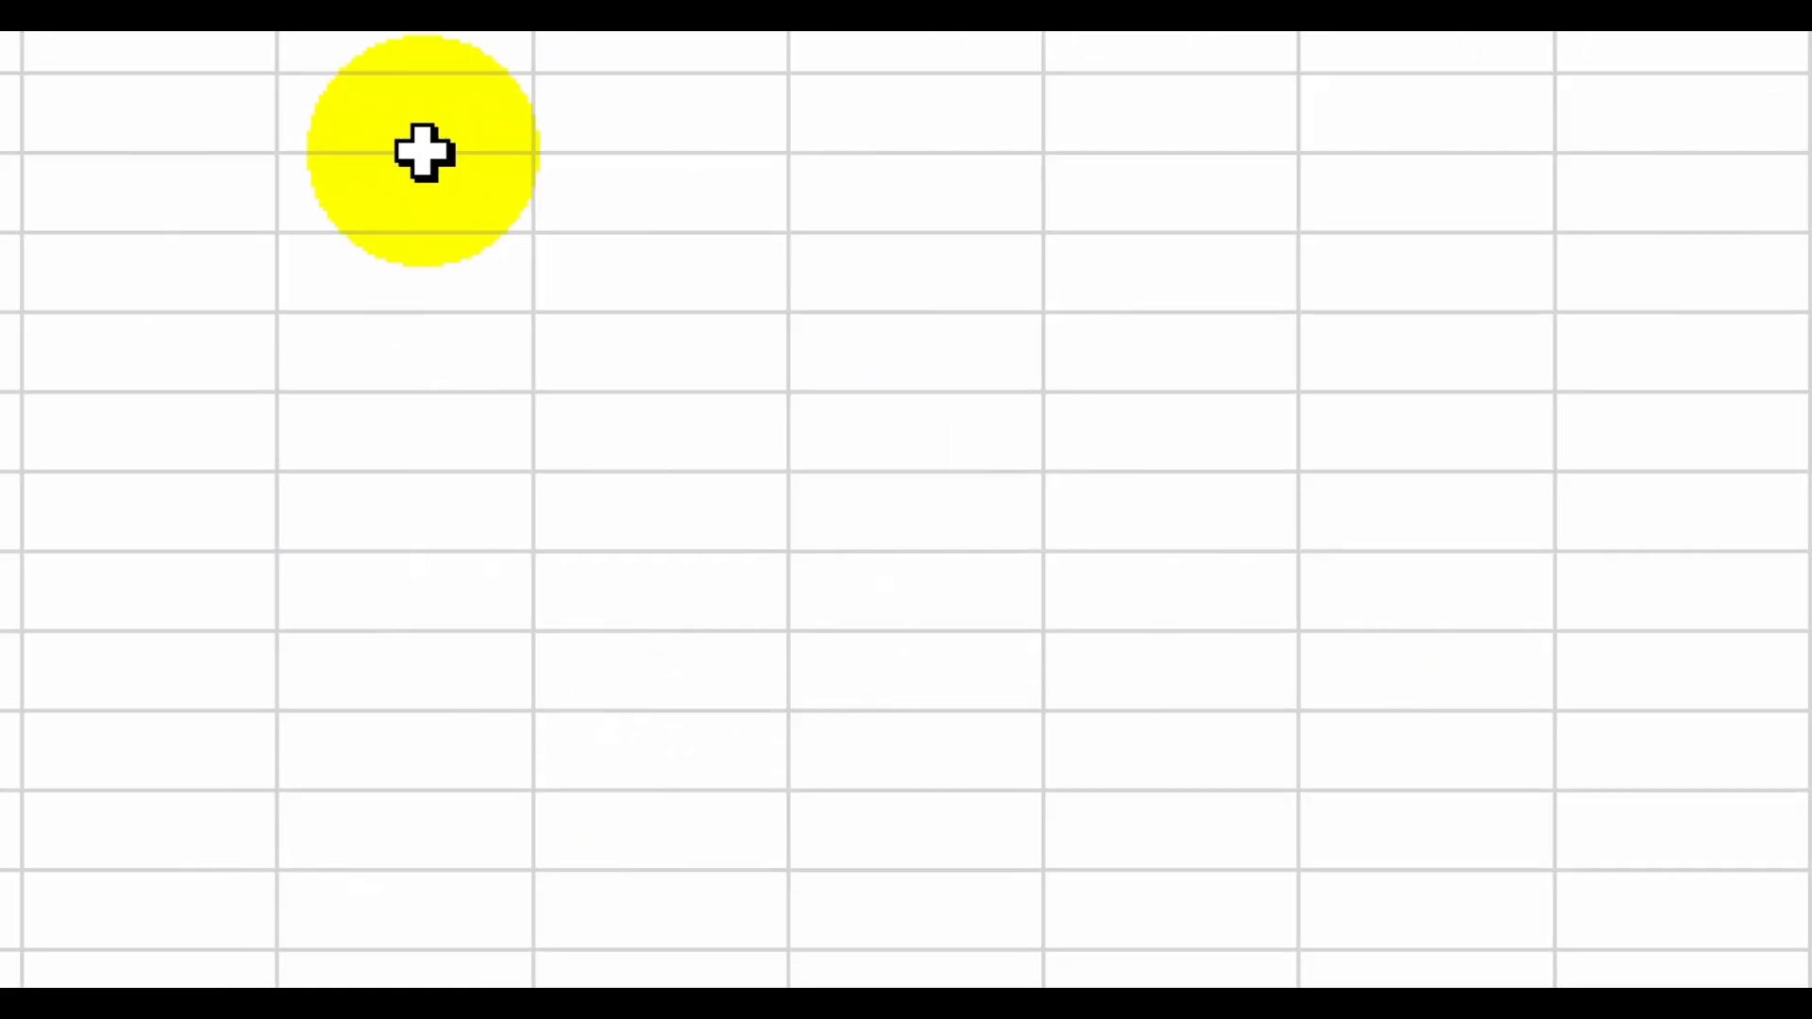
pyautogui.click(135, 129)
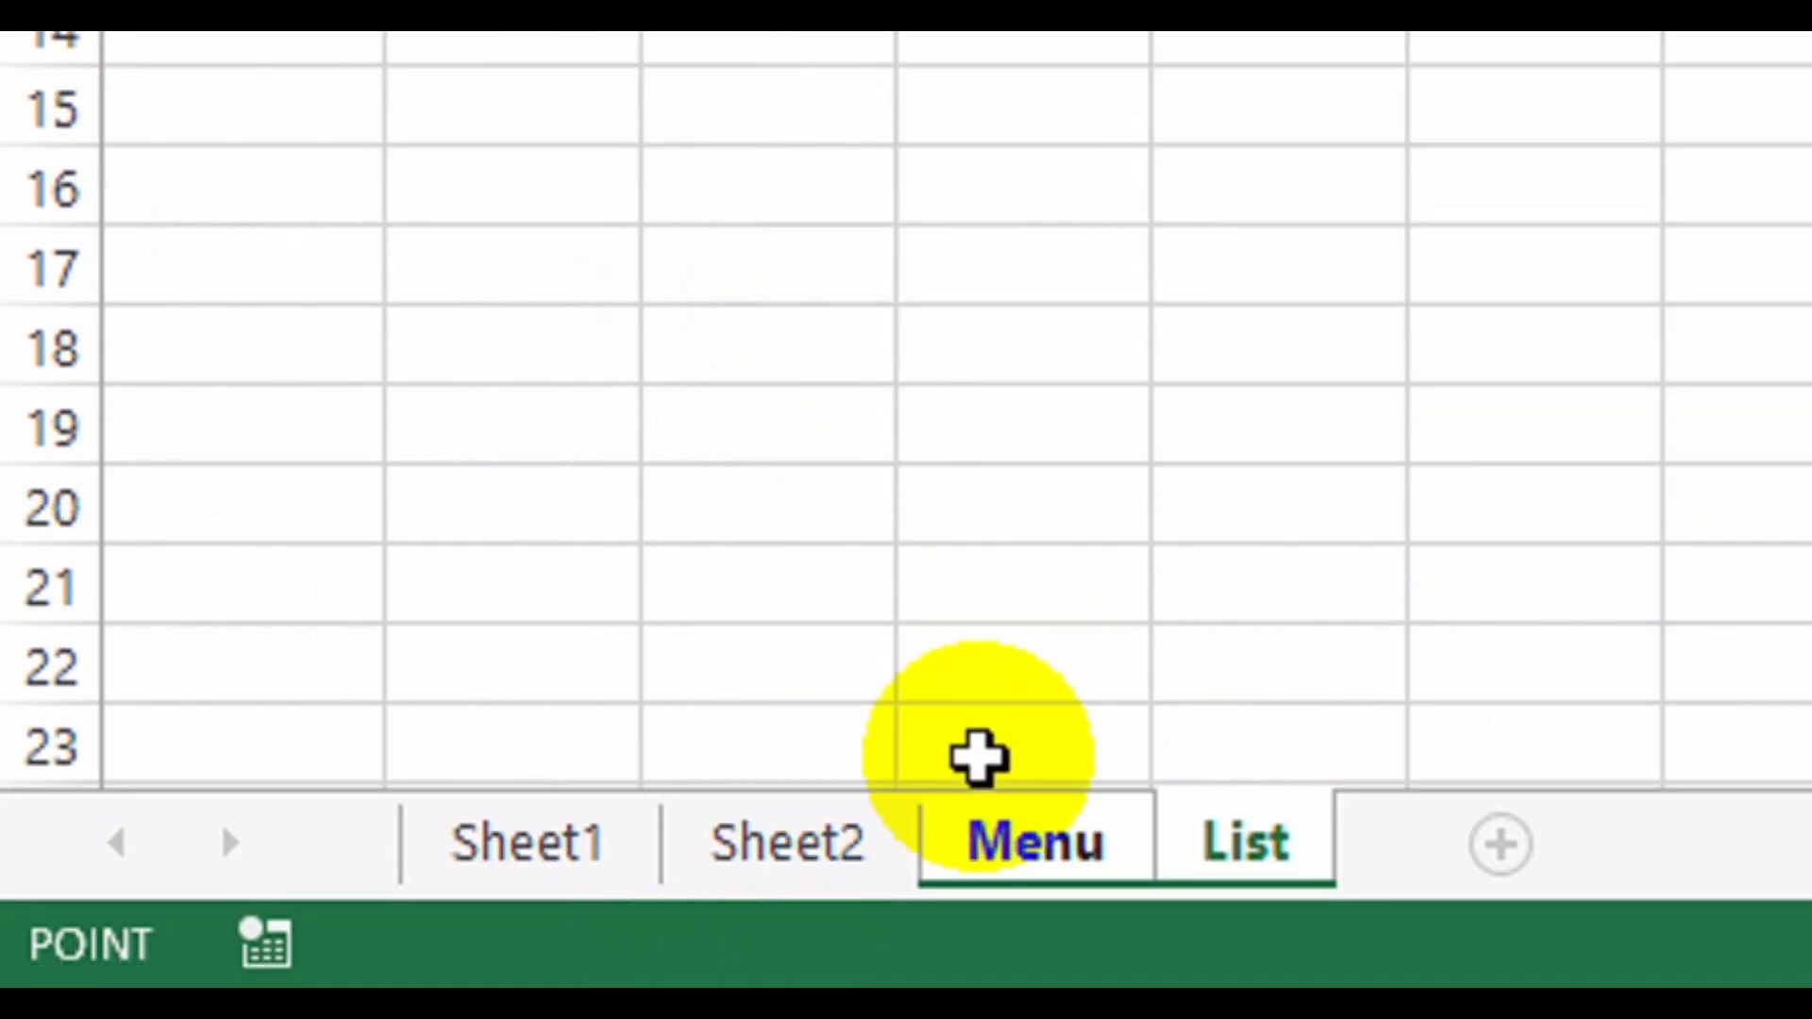
pyautogui.click(1043, 843)
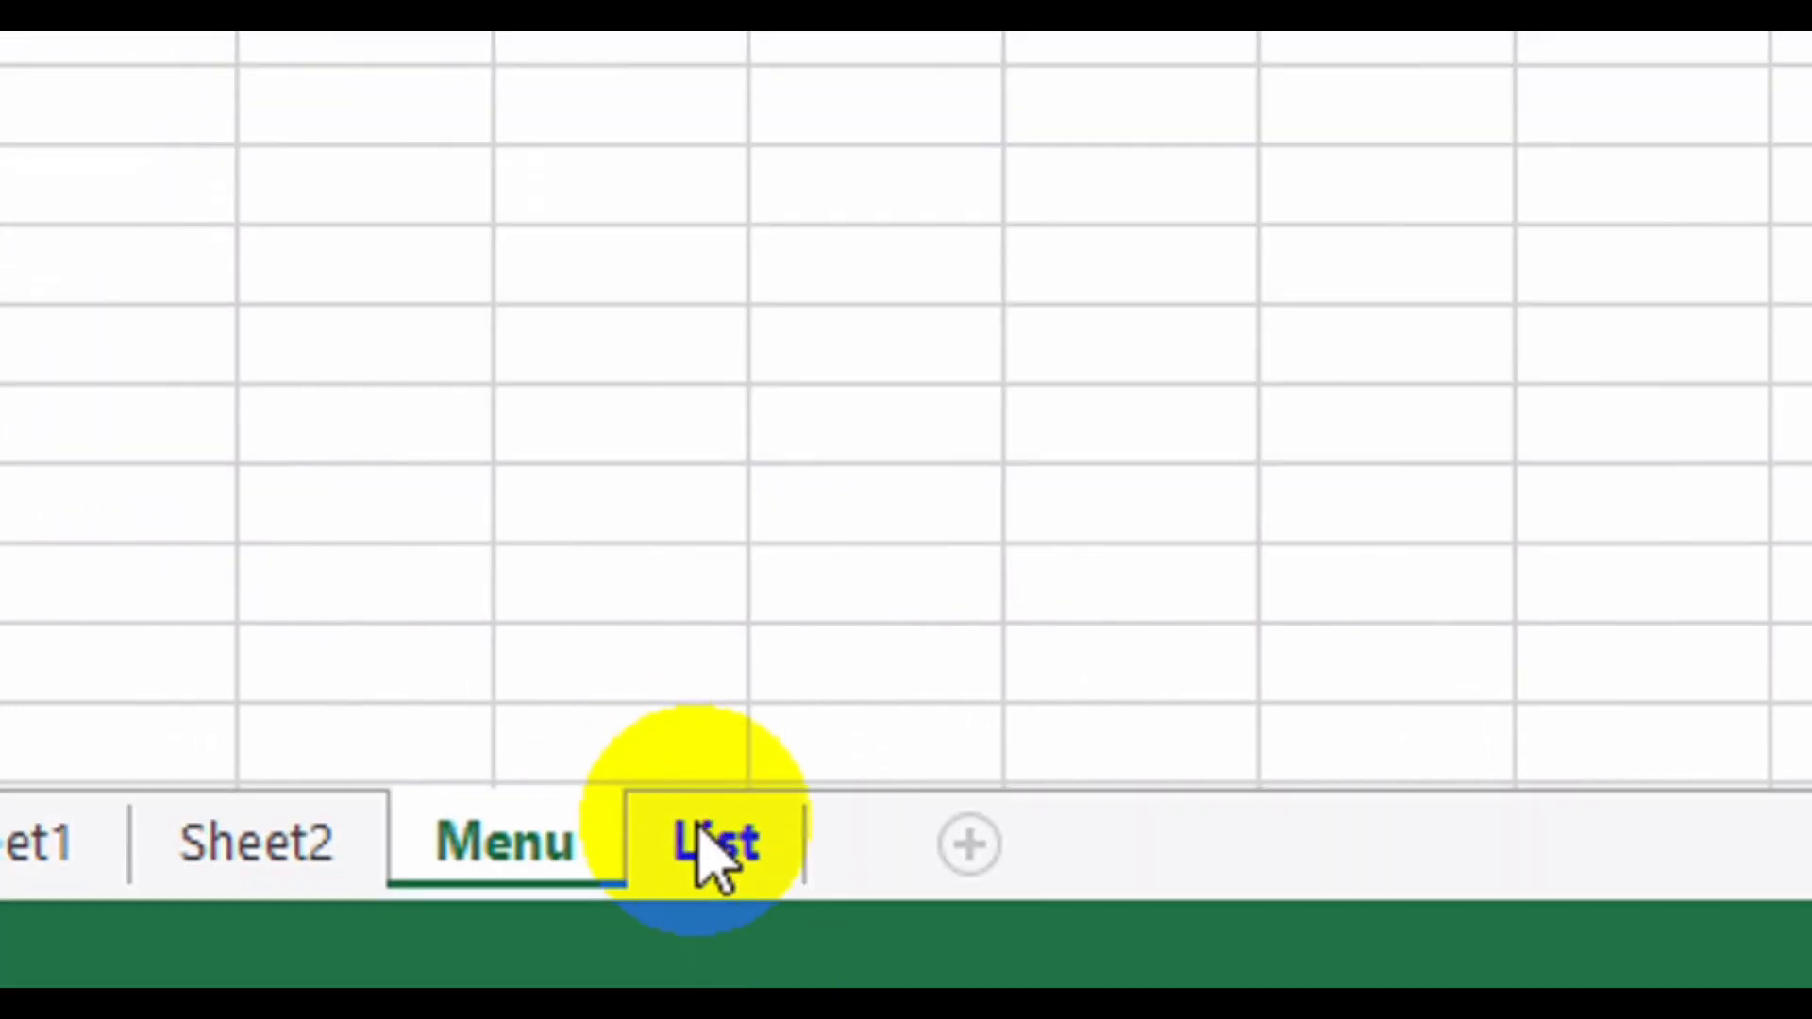
pyautogui.click(709, 843)
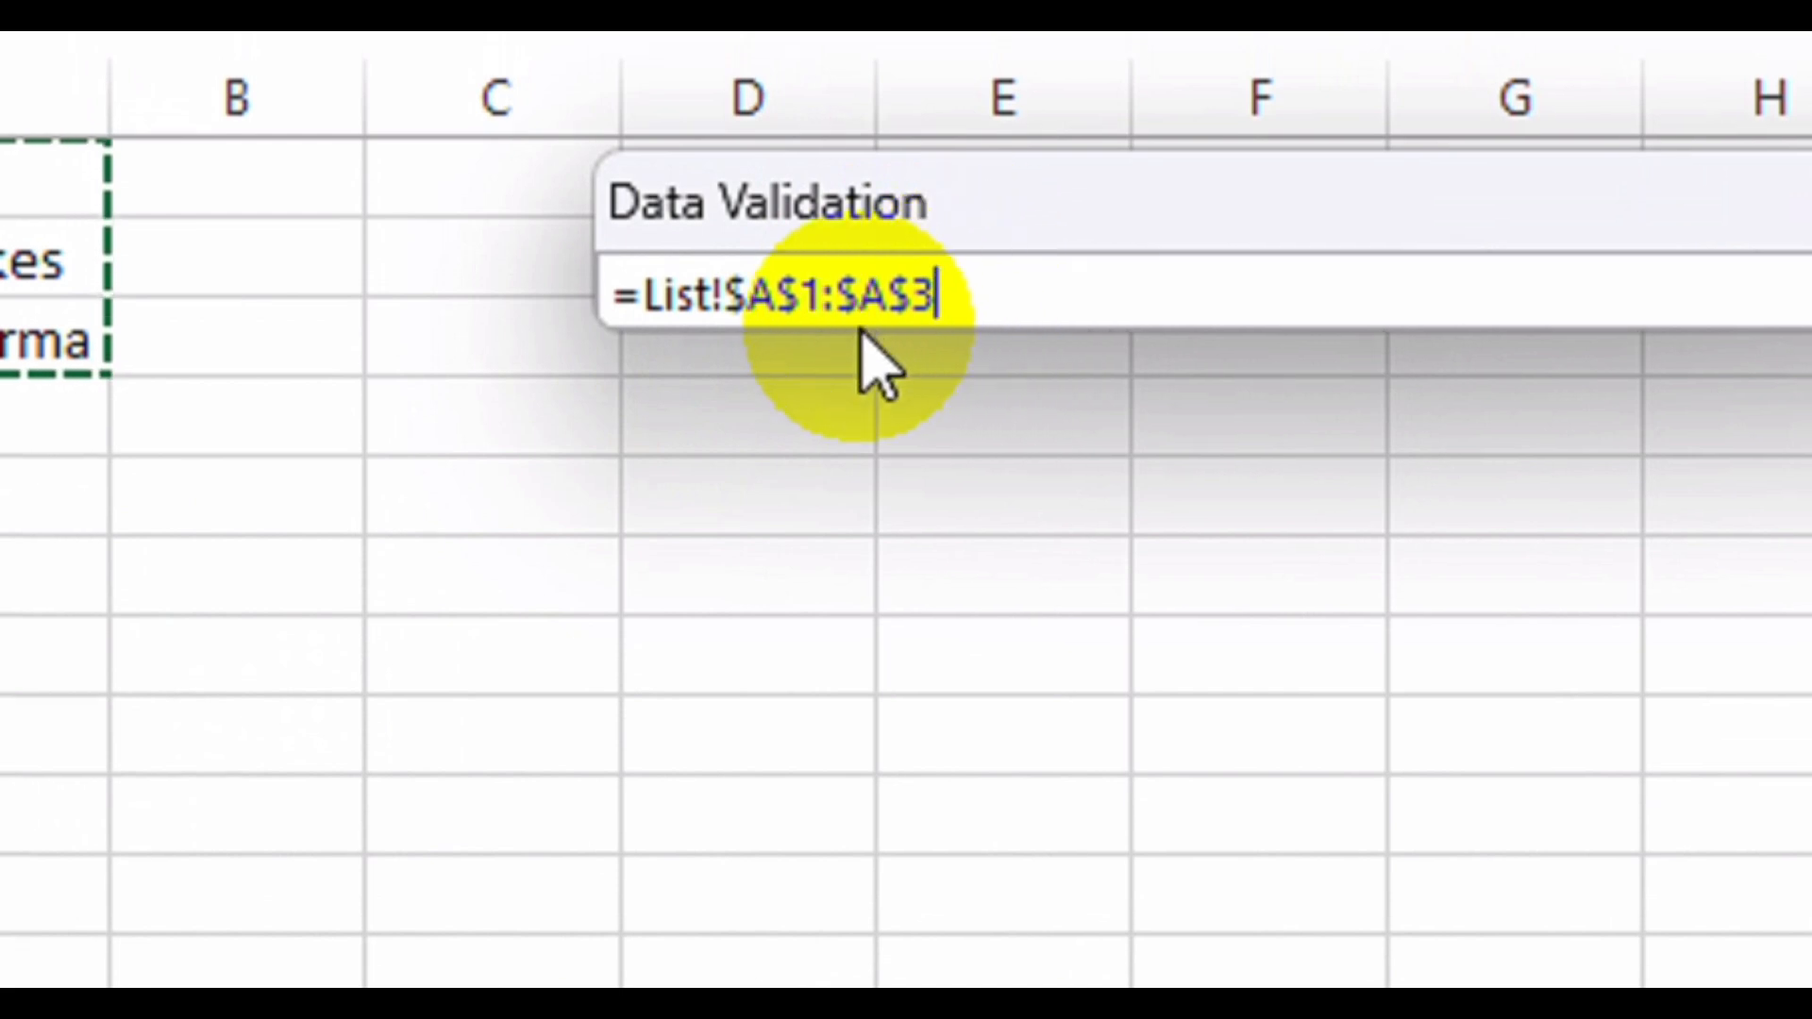
pyautogui.click(1630, 291)
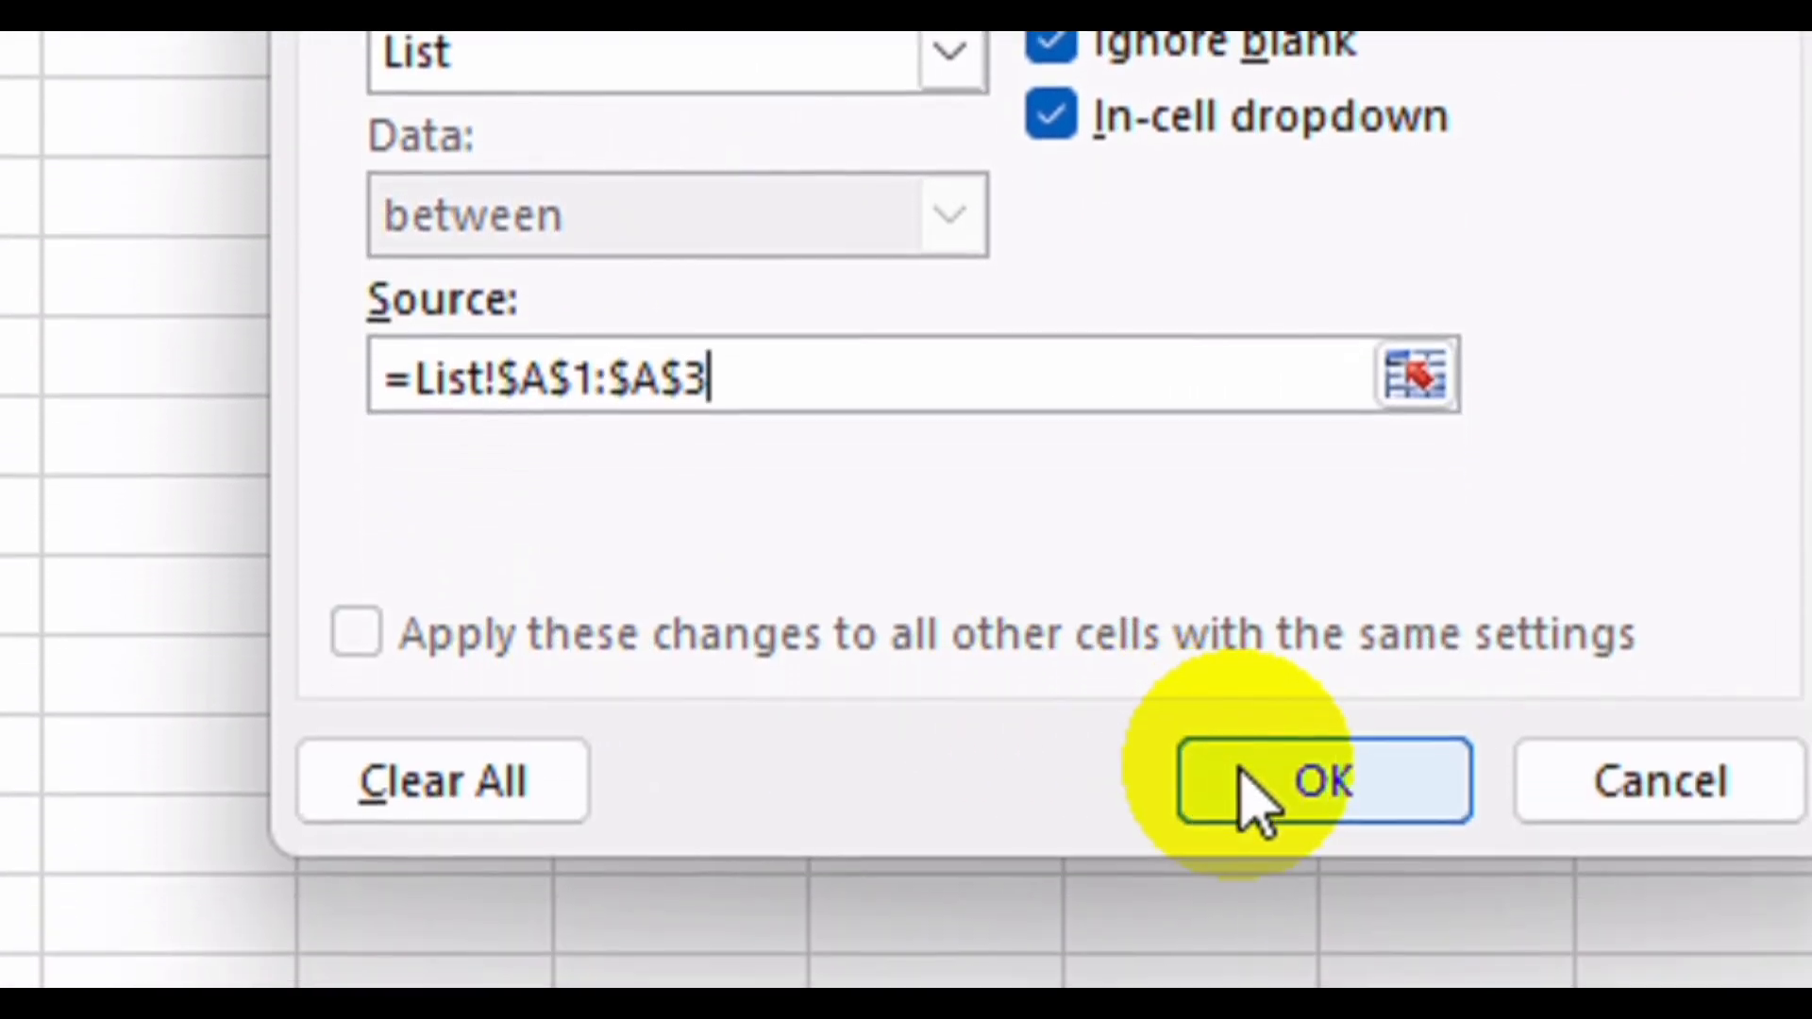
pyautogui.click(1311, 864)
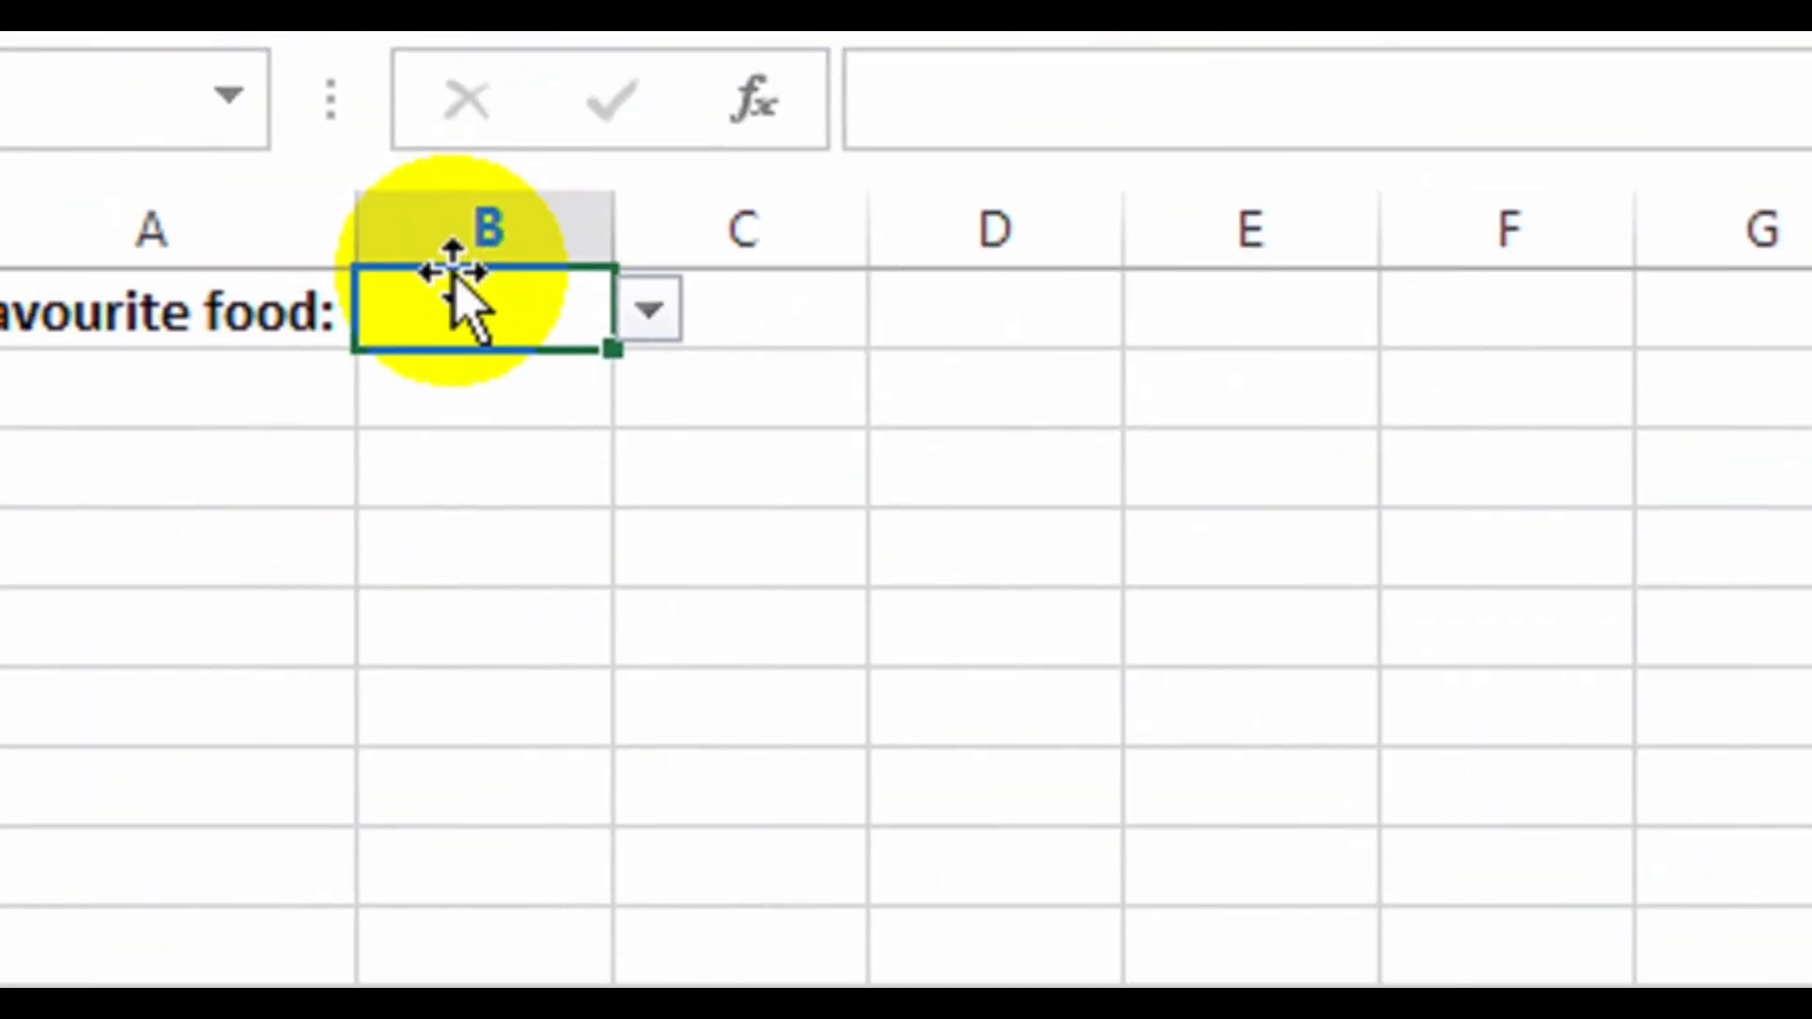
# Check the food choices offered in B1's dropdown on the Menu sheet.
pyautogui.click(651, 309)
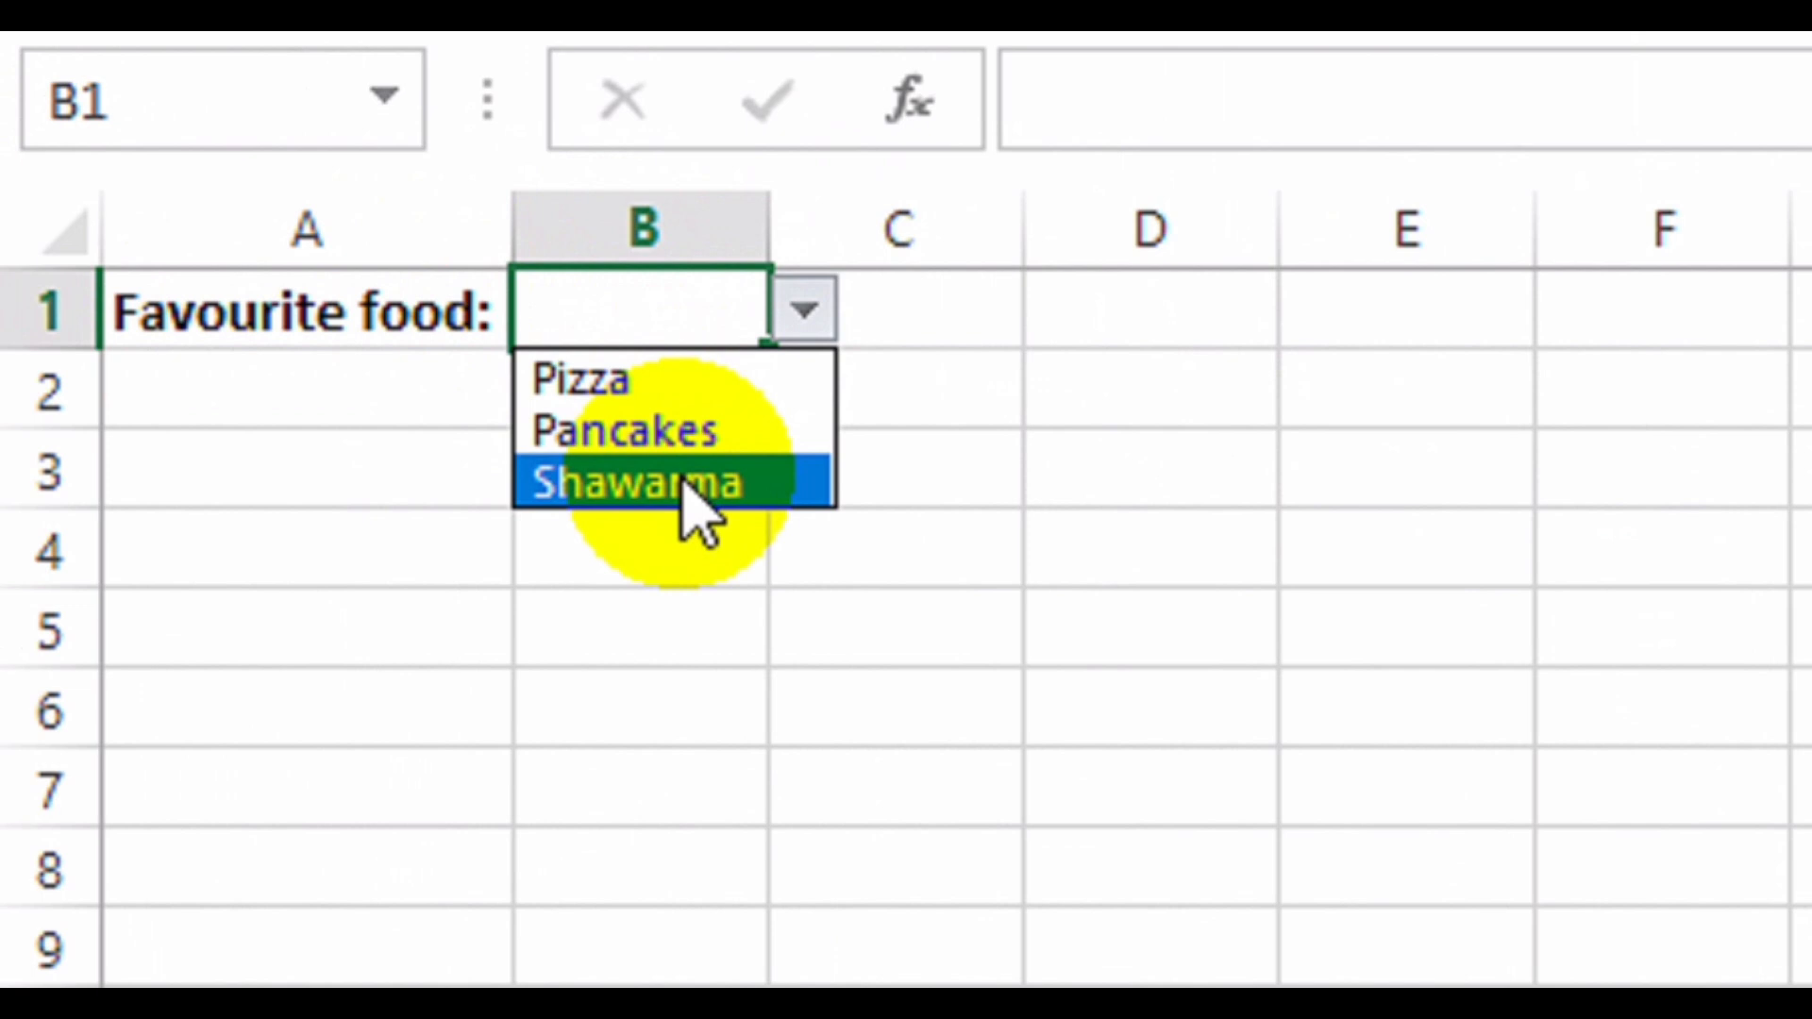
pyautogui.click(998, 467)
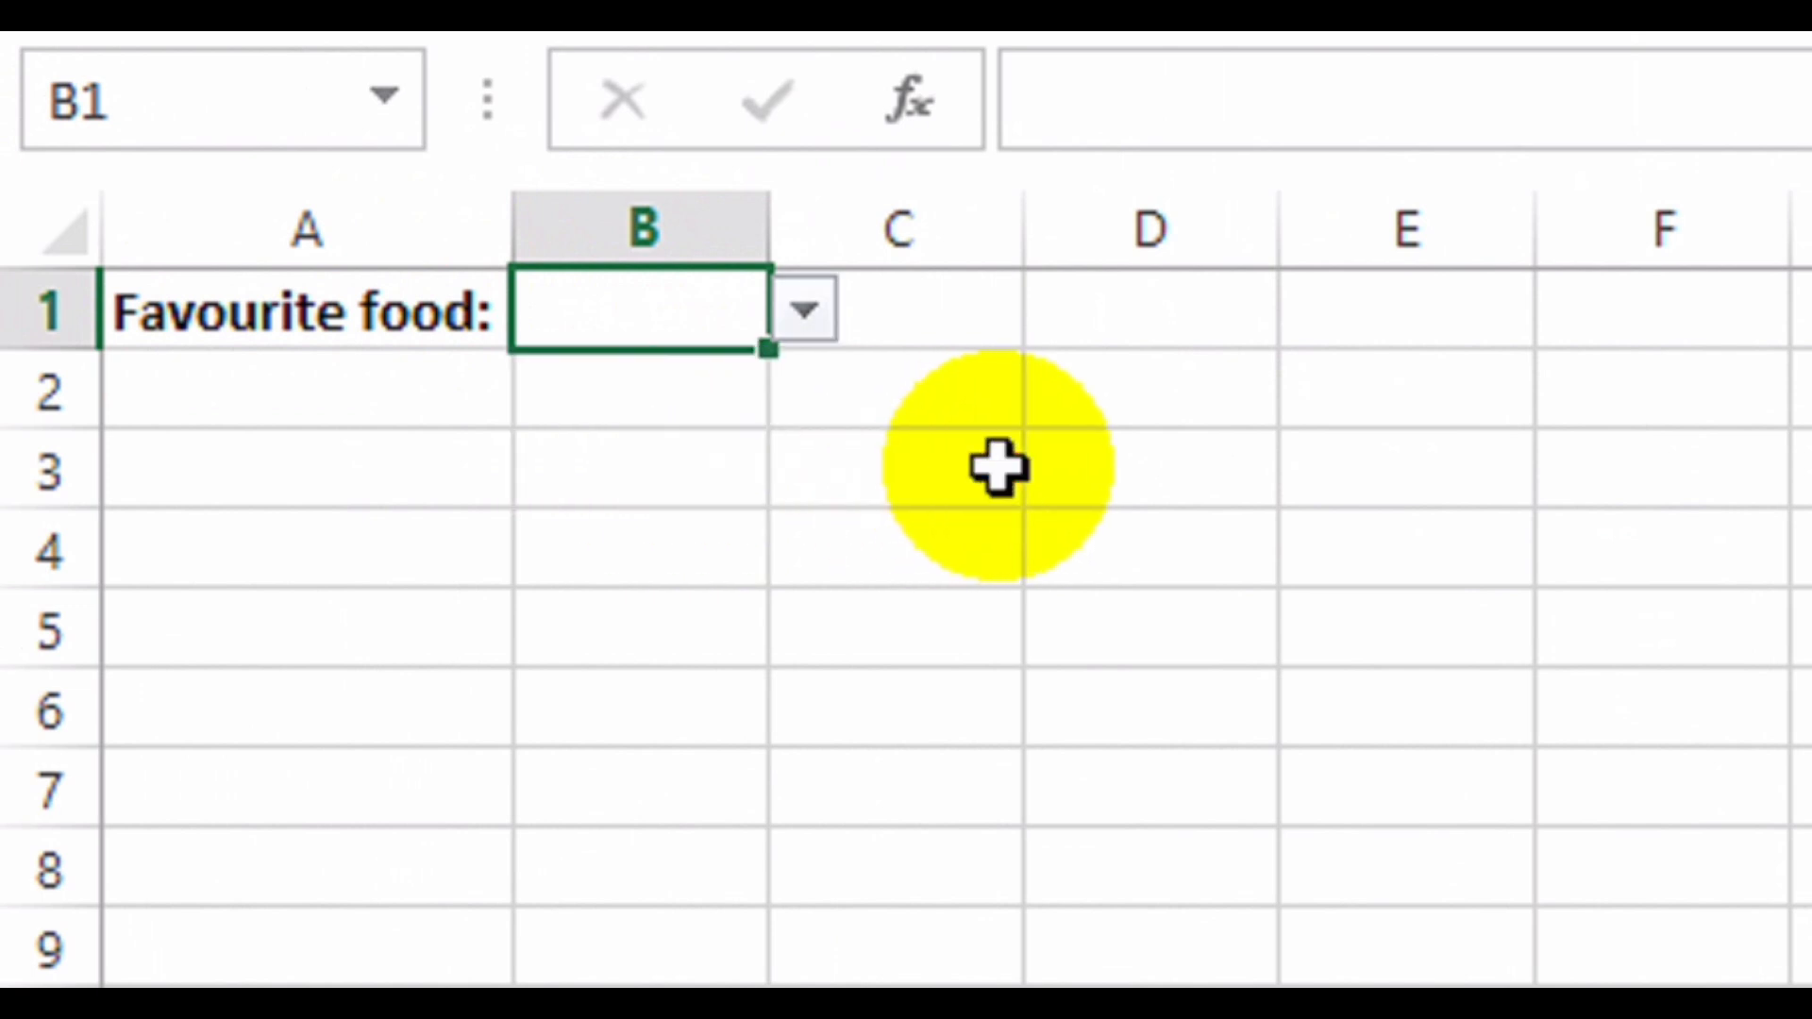
pyautogui.click(831, 321)
# Put a thick border around cell B1 next to the favourite food label.
pyautogui.click(660, 295)
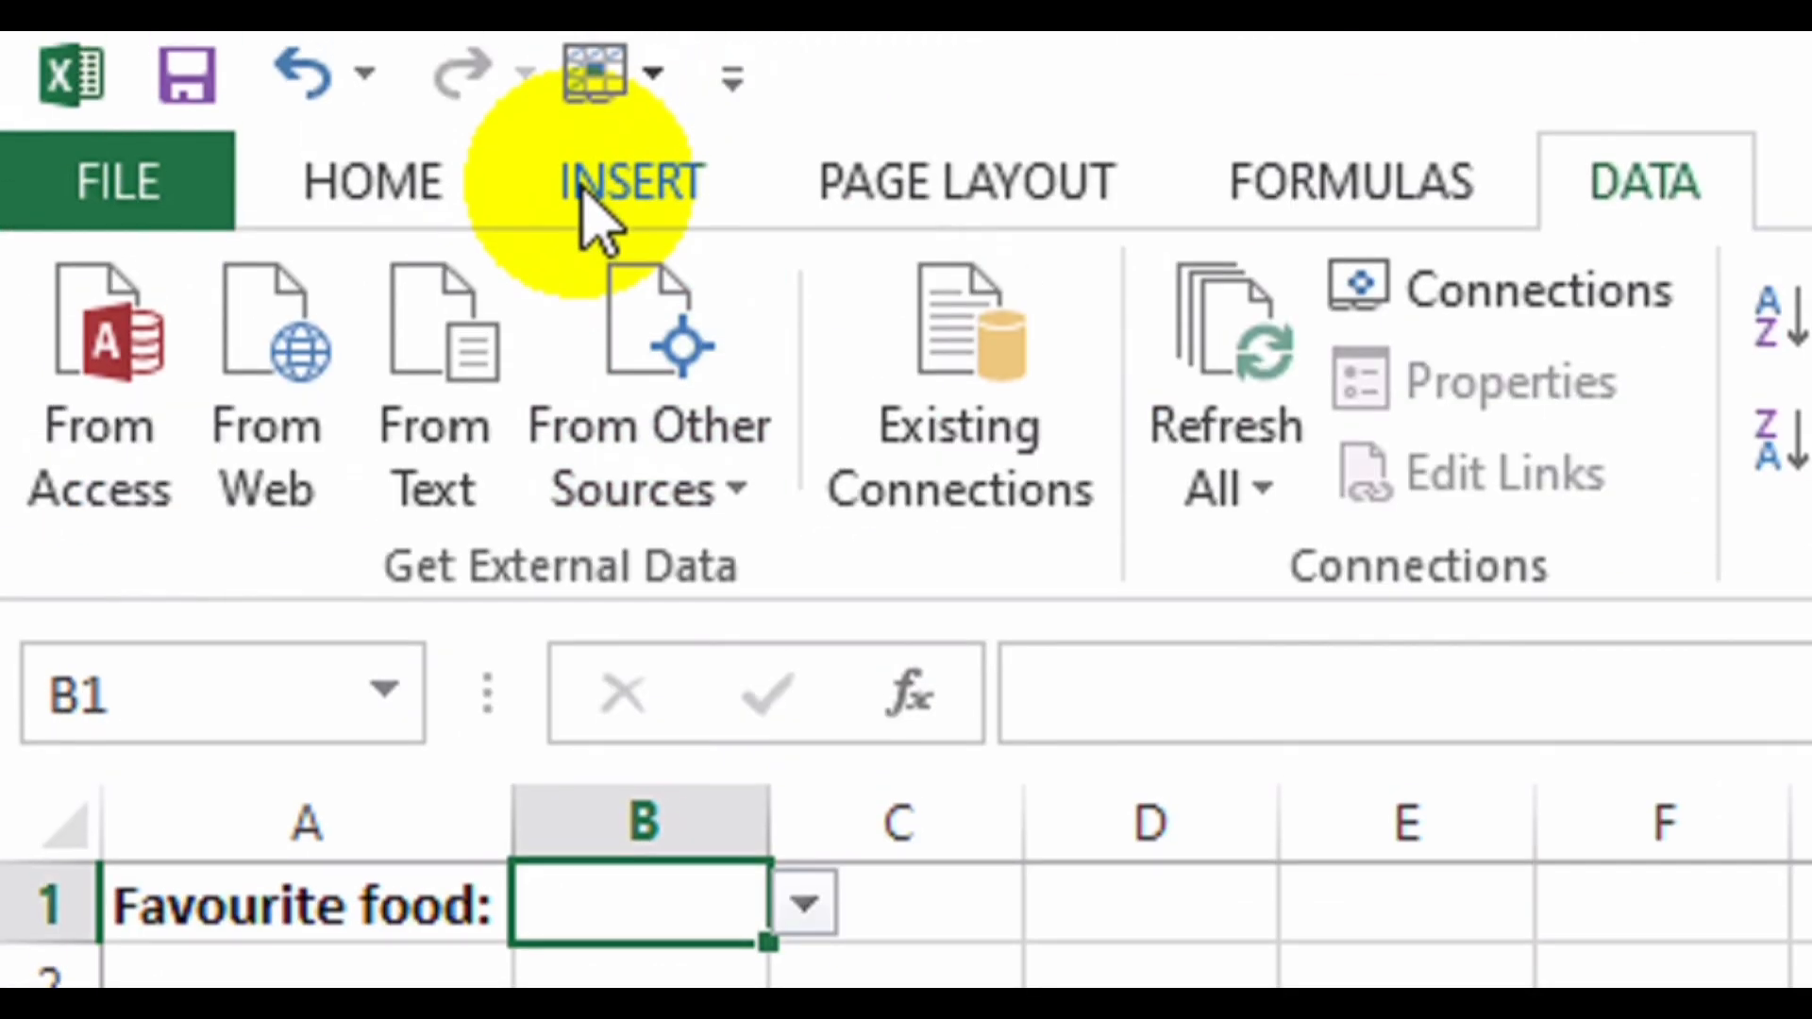
pyautogui.click(387, 179)
pyautogui.click(1102, 443)
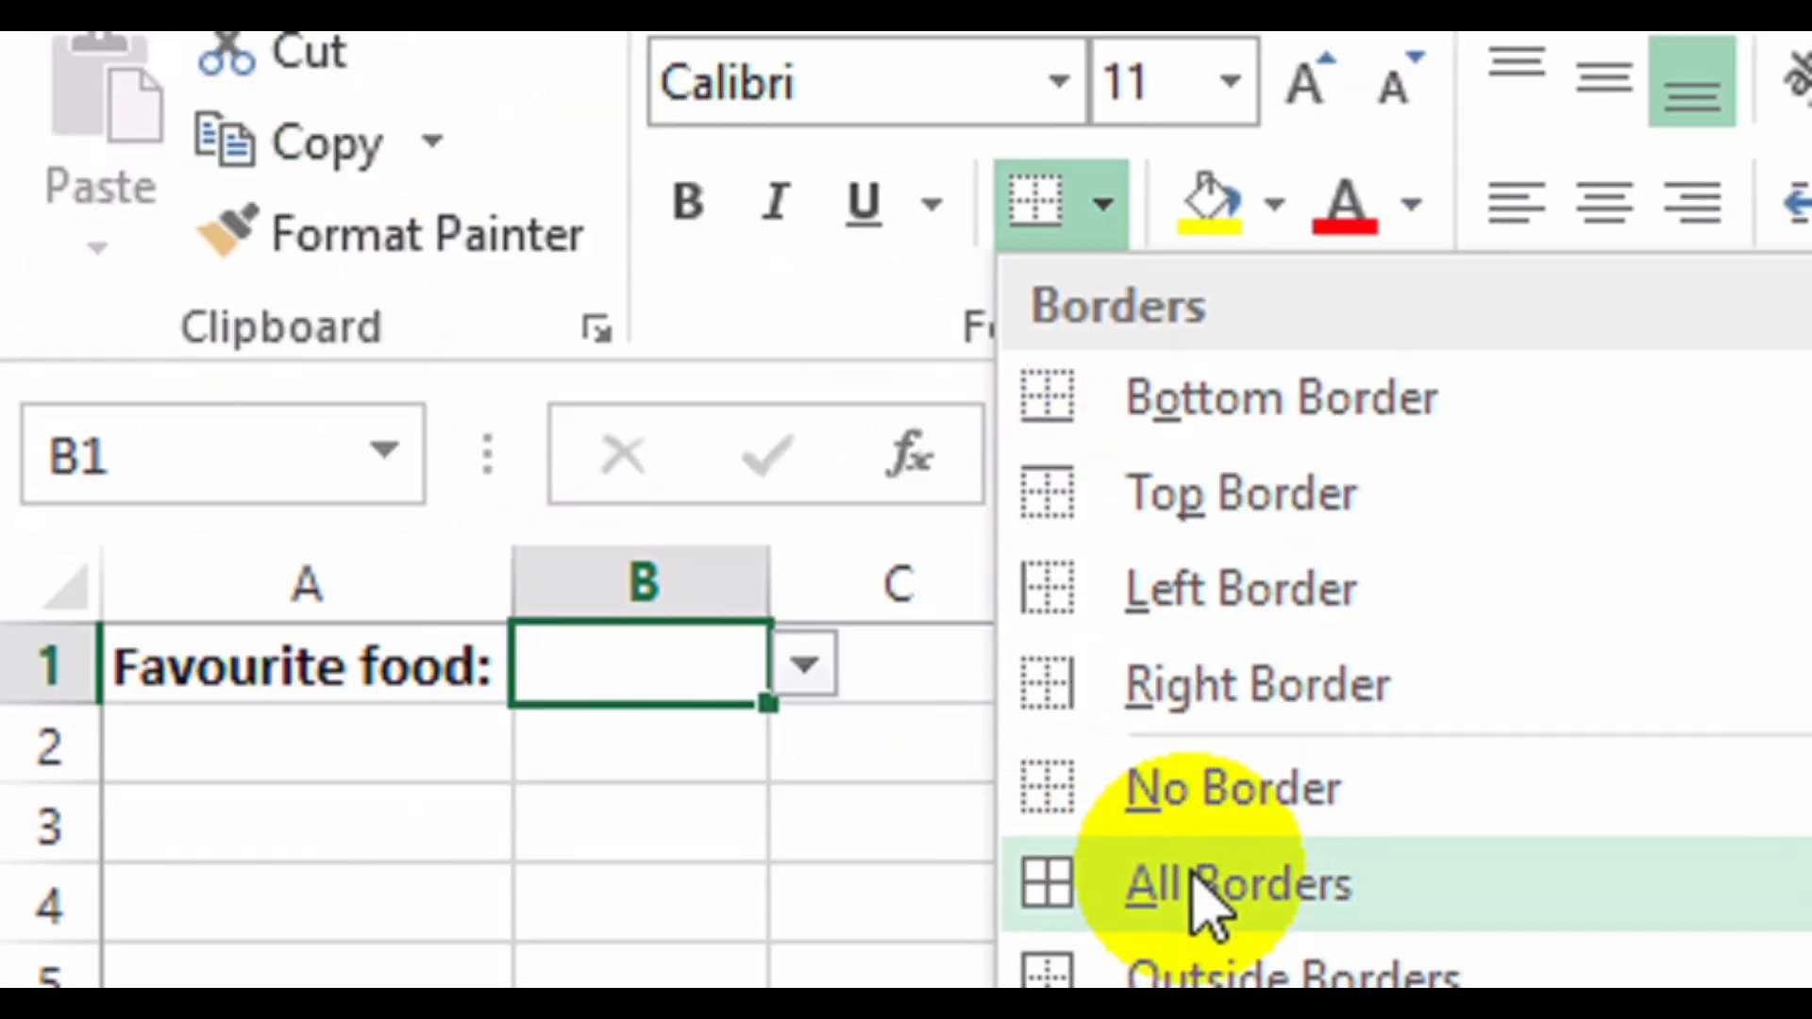
pyautogui.click(1191, 755)
pyautogui.click(866, 416)
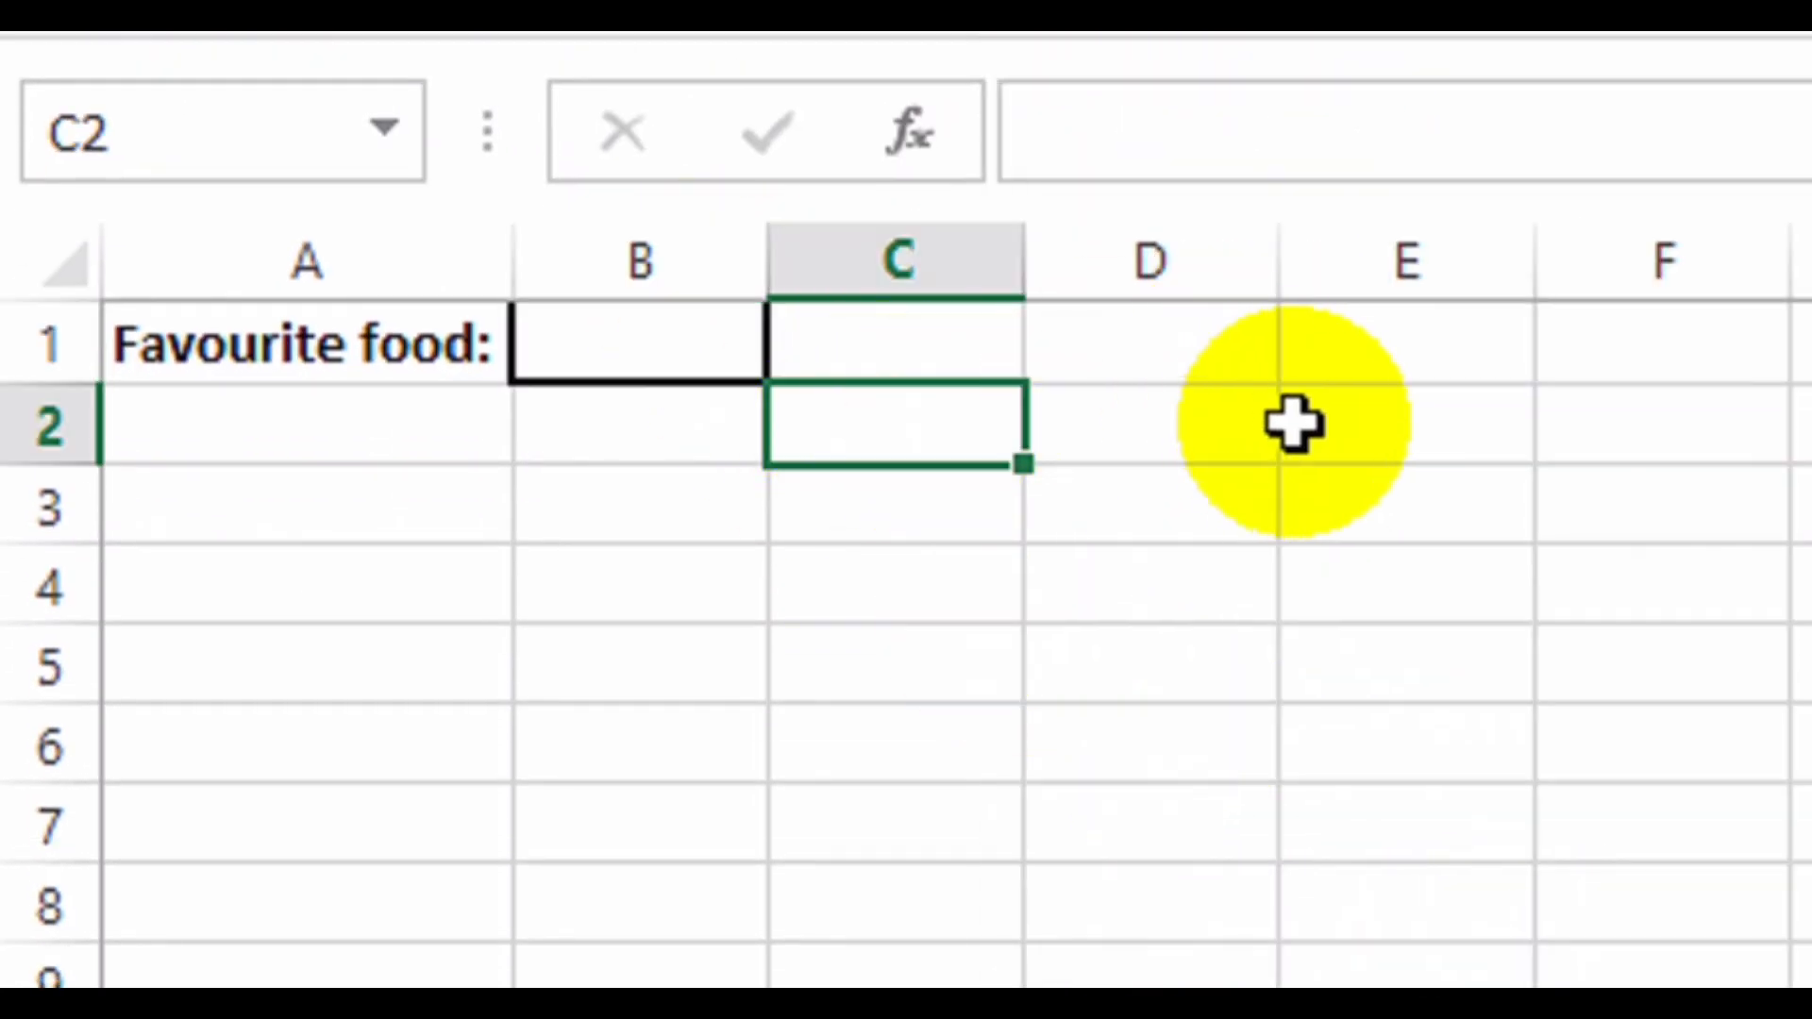
# Add list validation to C1 with the typed source Yes, No and check its dropdown choices.
pyautogui.press('Up')
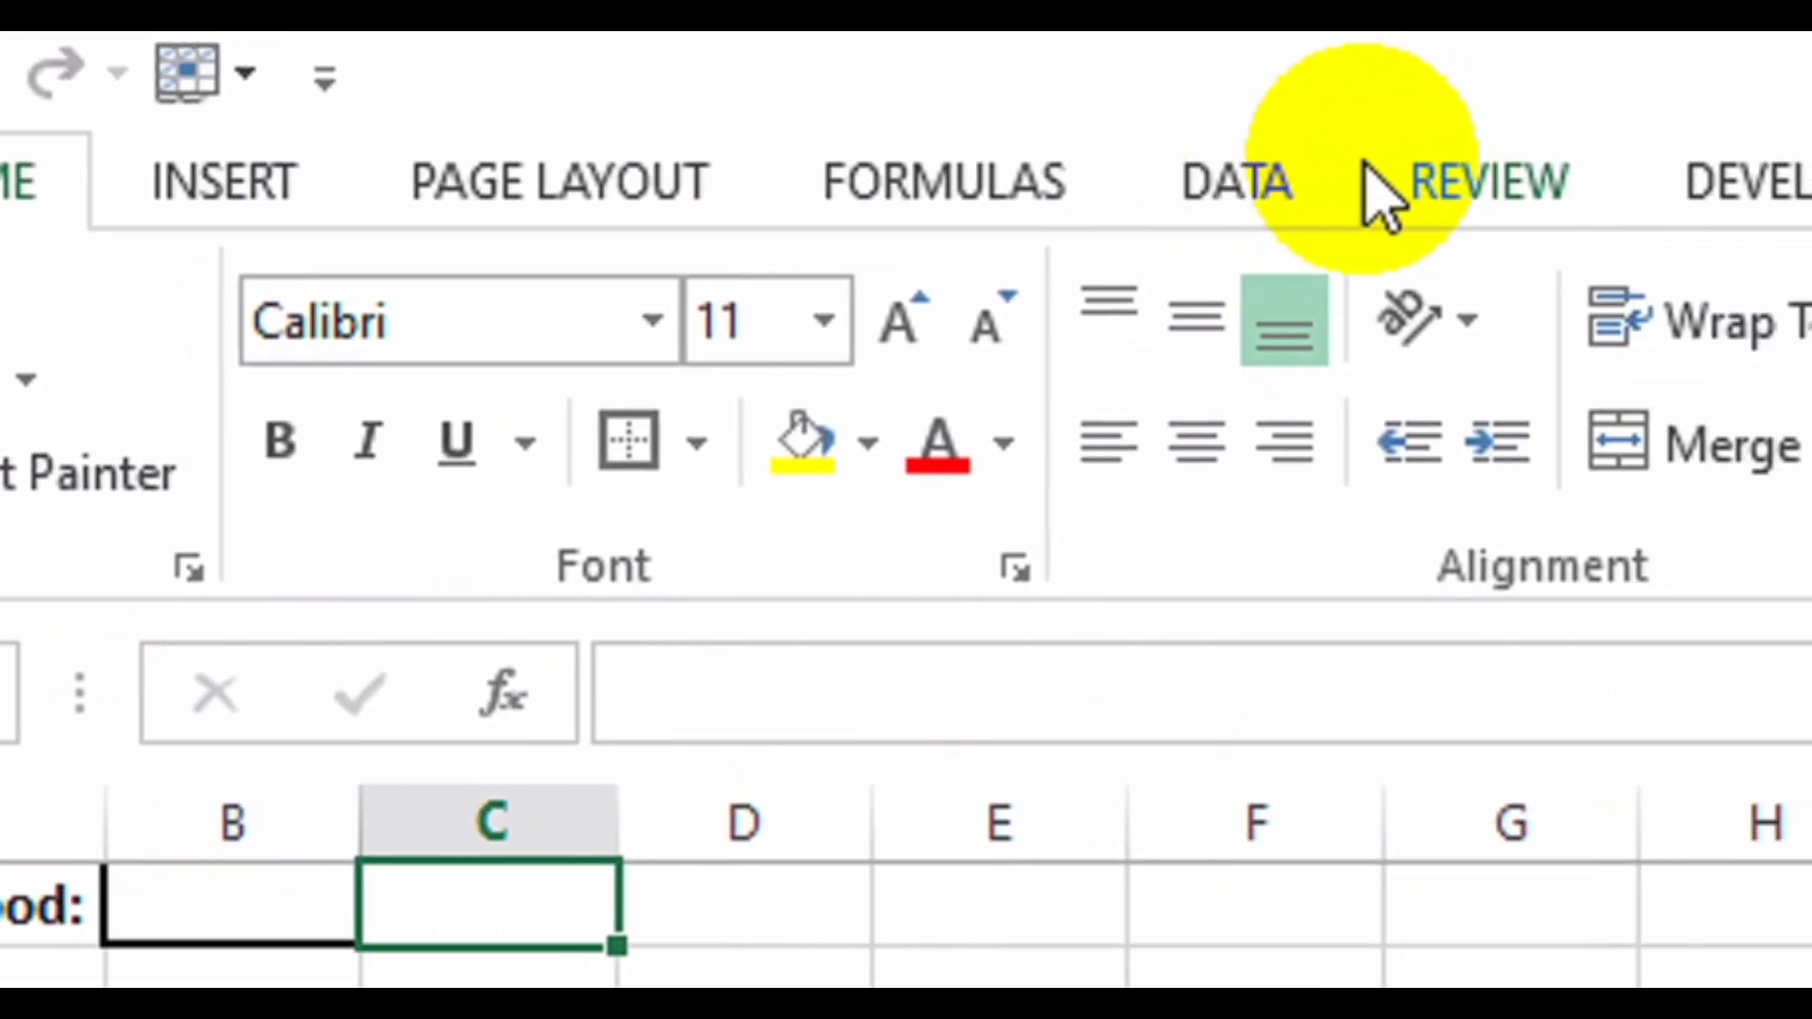
pyautogui.click(1206, 194)
pyautogui.click(1394, 478)
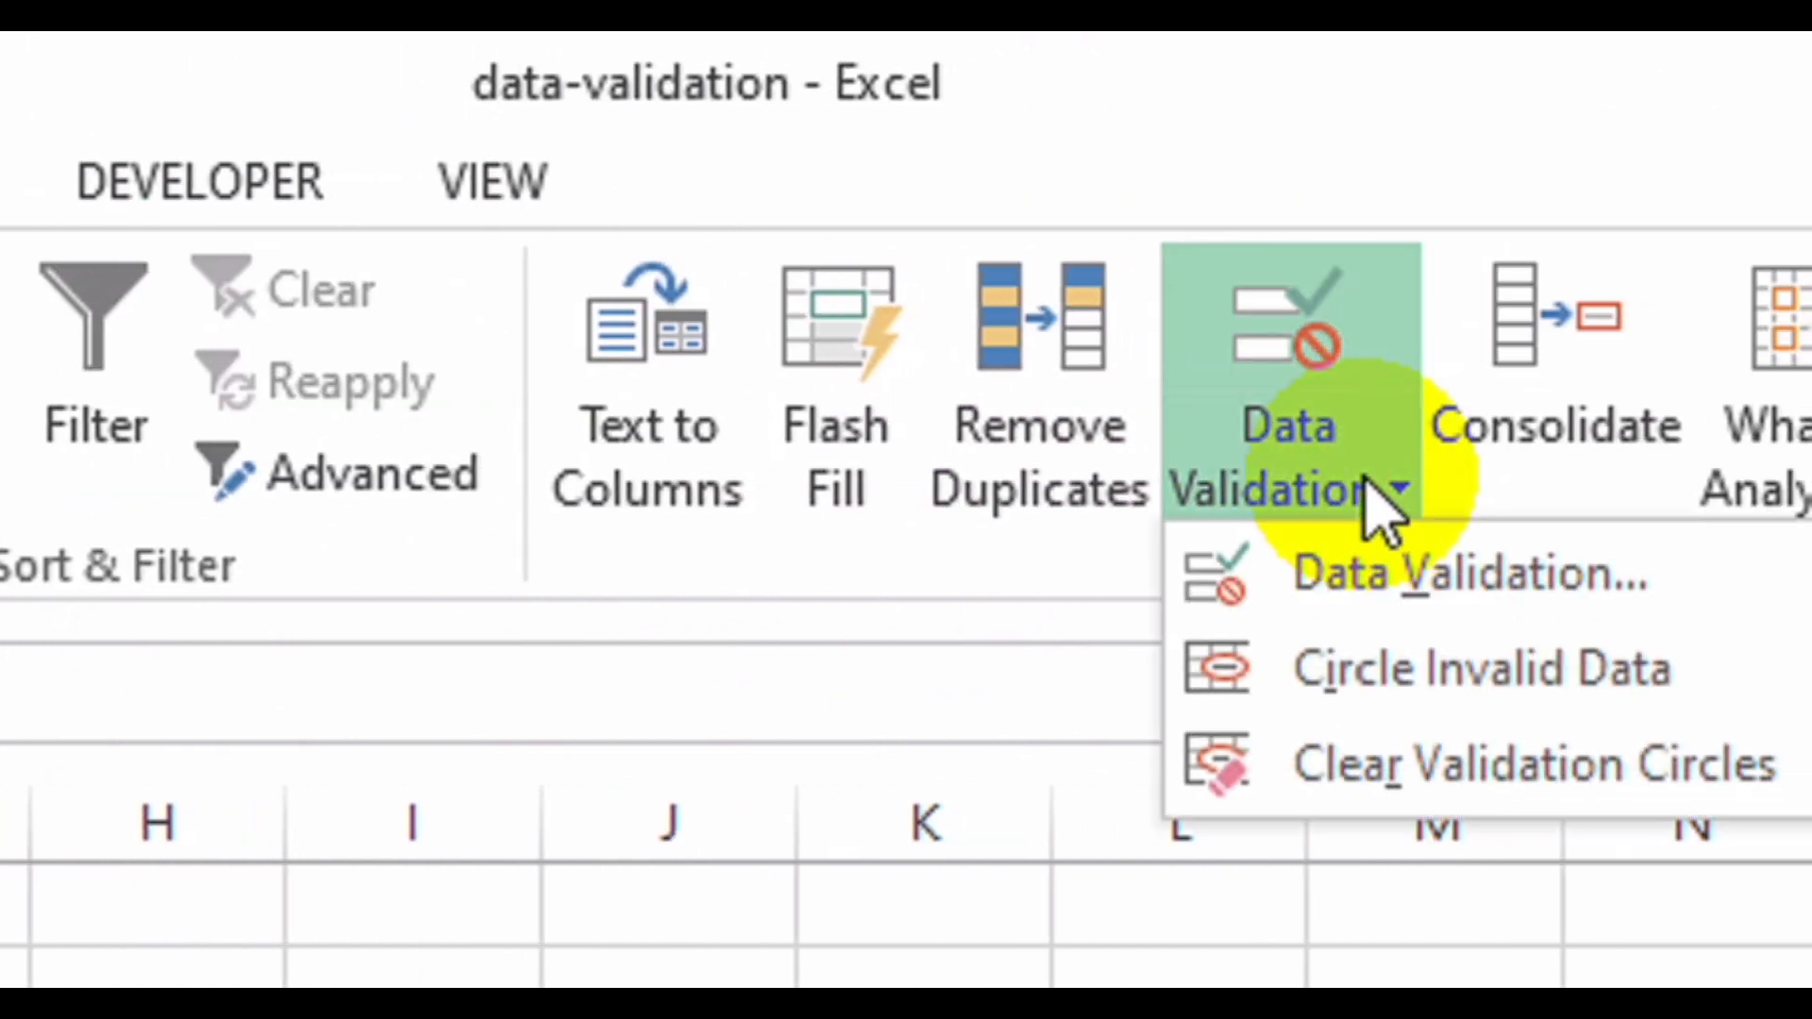
pyautogui.click(1397, 580)
pyautogui.click(642, 722)
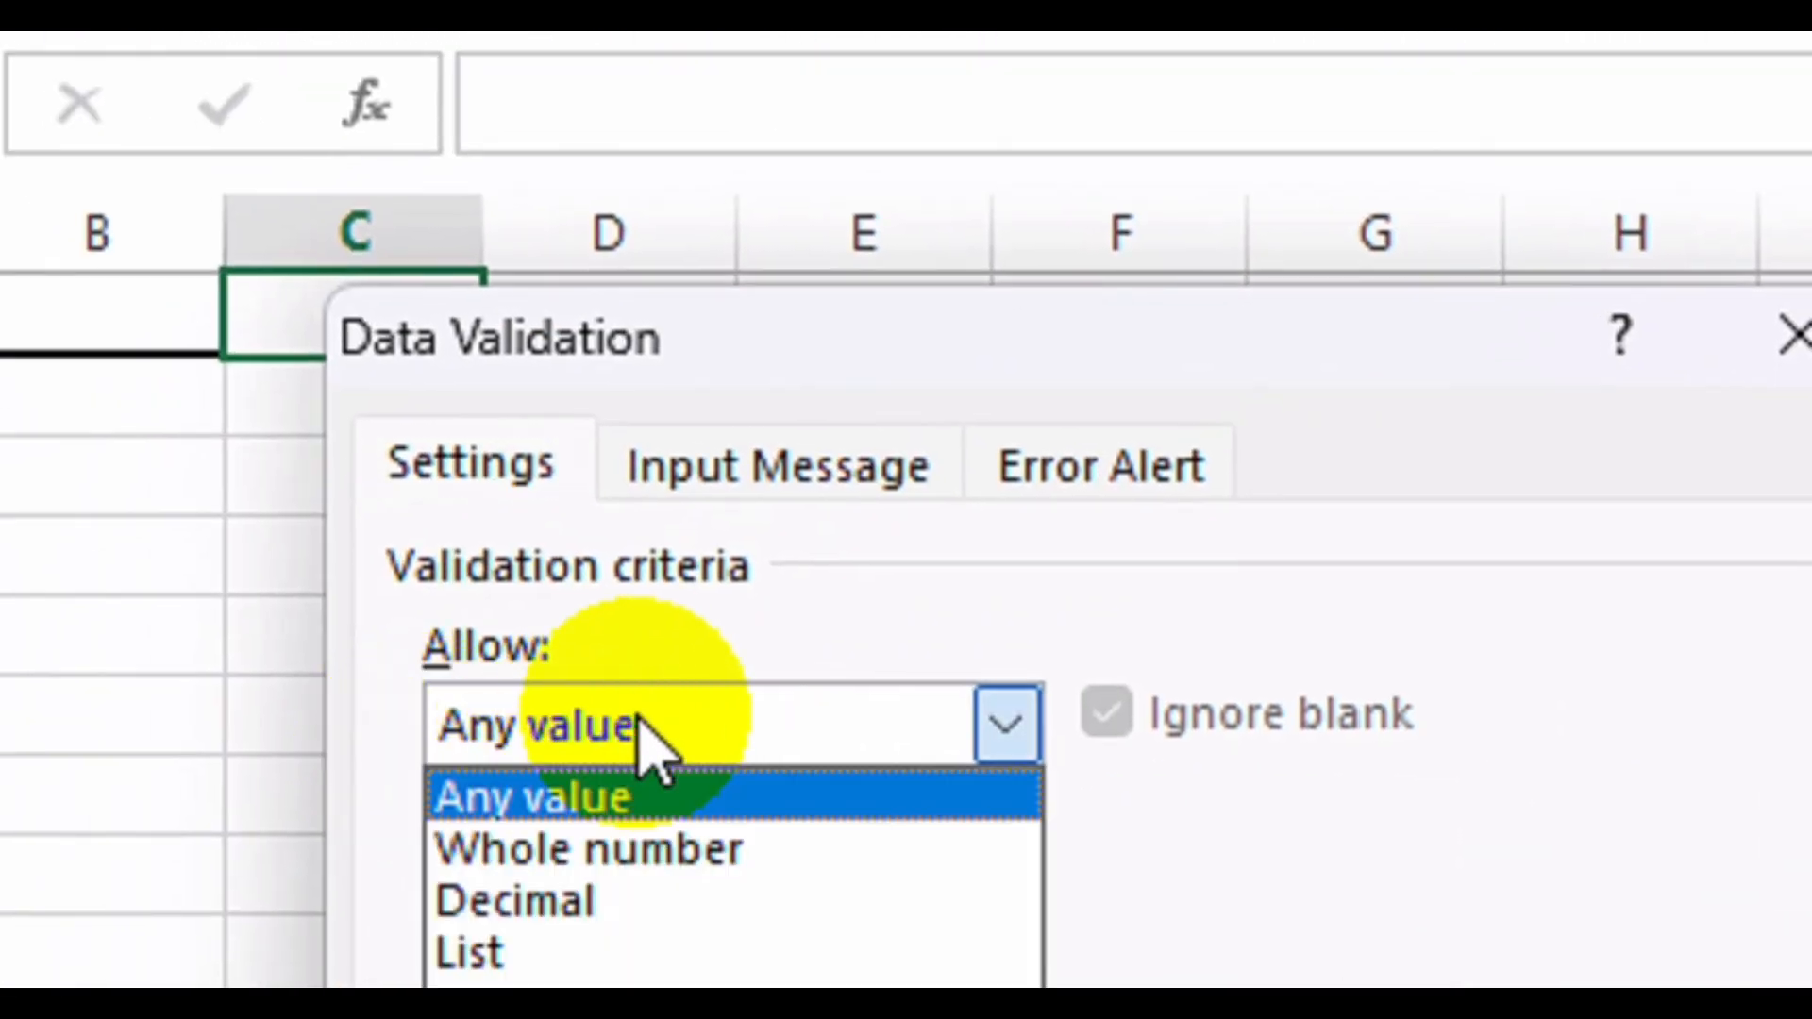
pyautogui.click(647, 955)
pyautogui.click(899, 714)
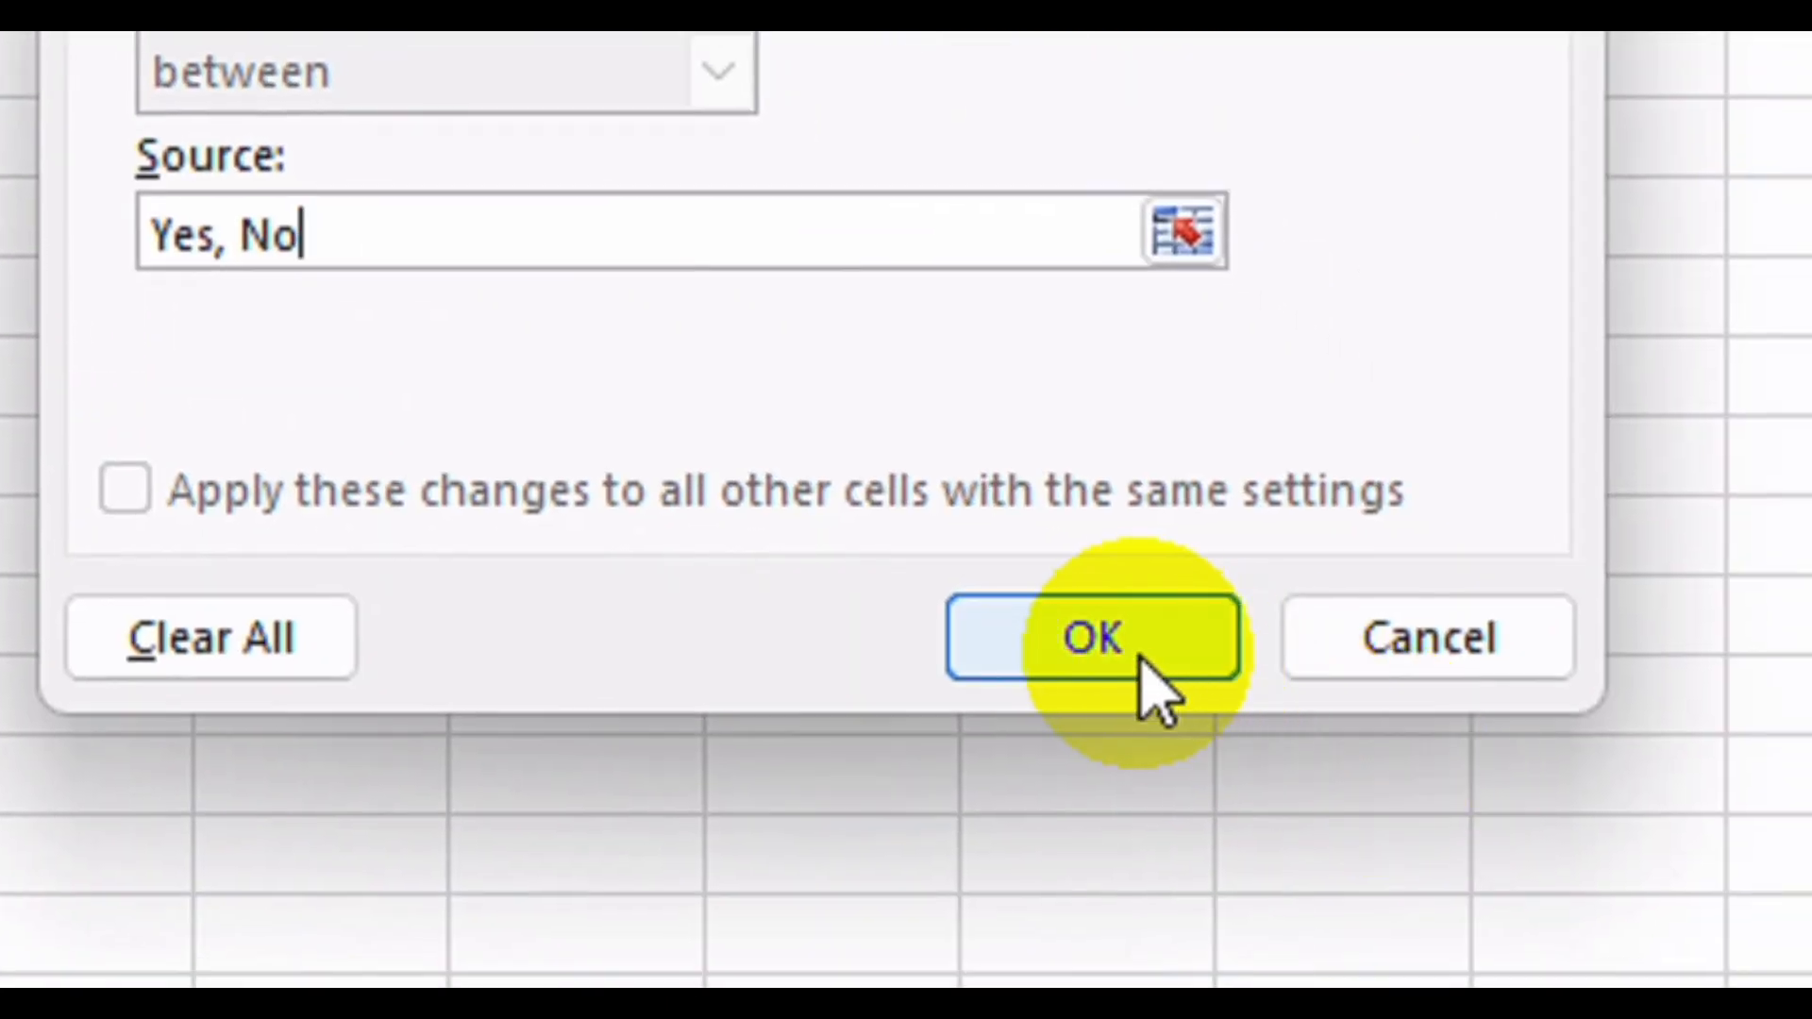
pyautogui.click(1145, 680)
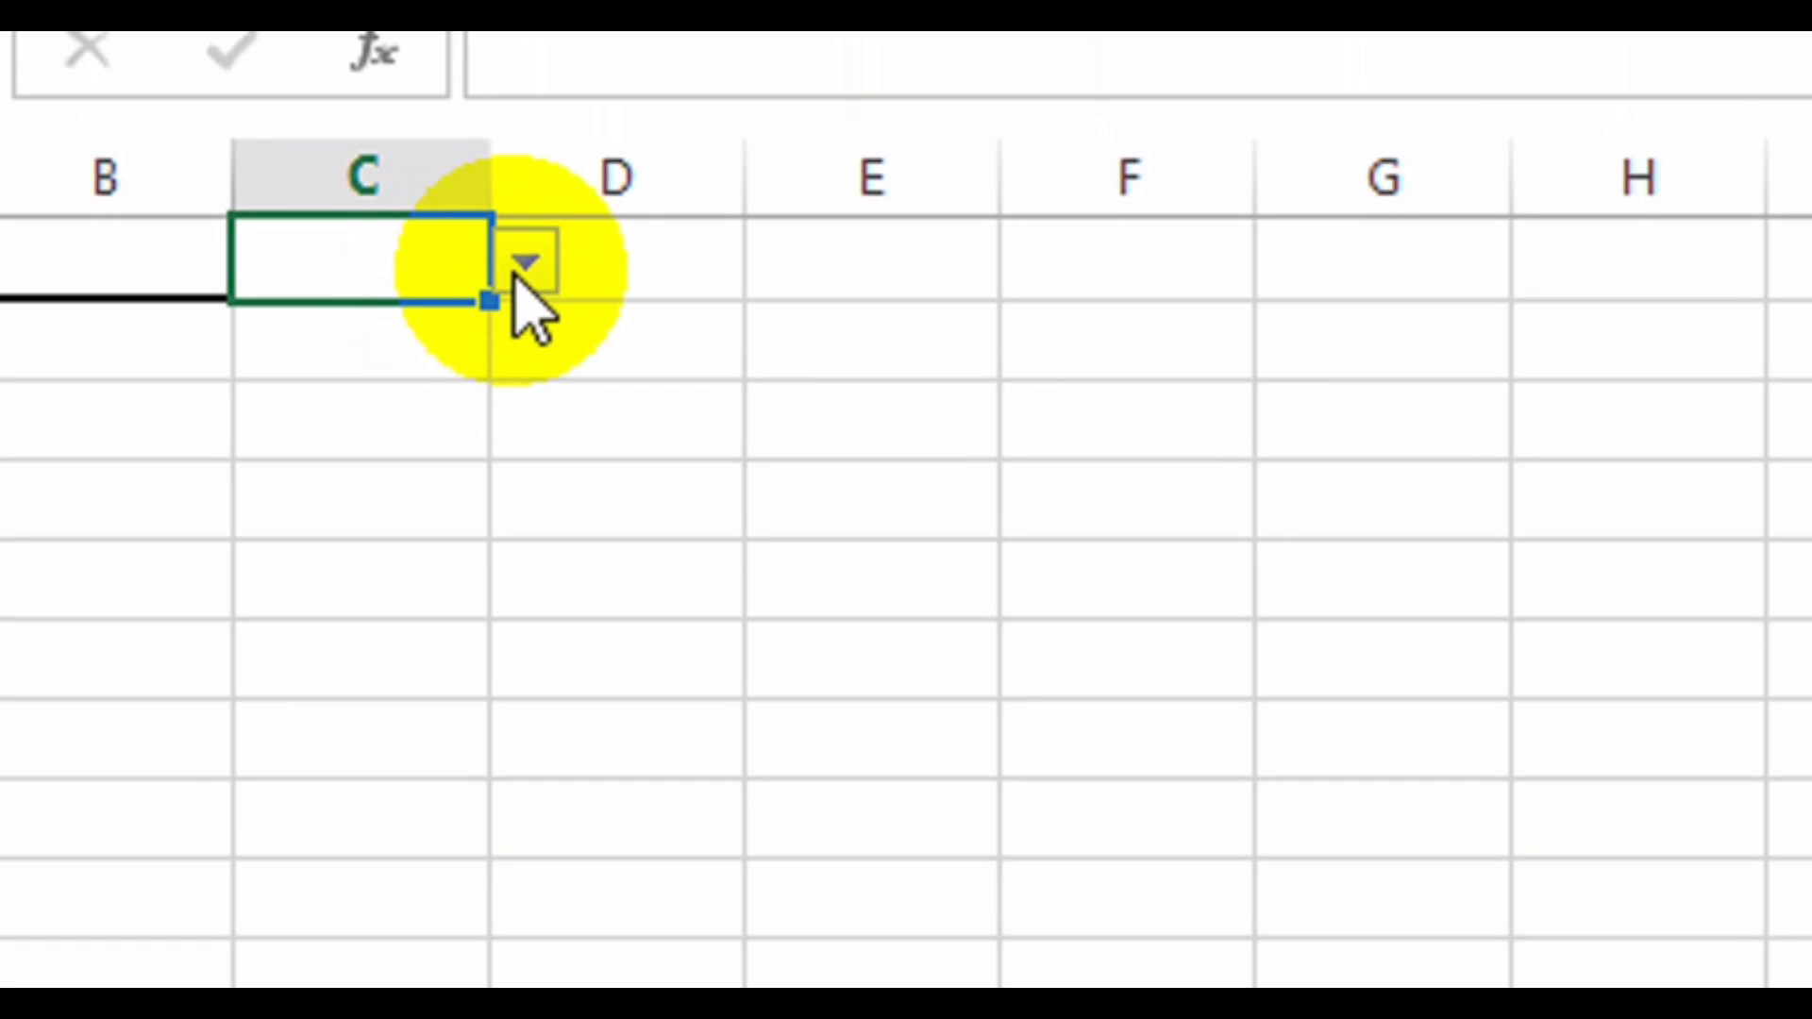
pyautogui.click(526, 255)
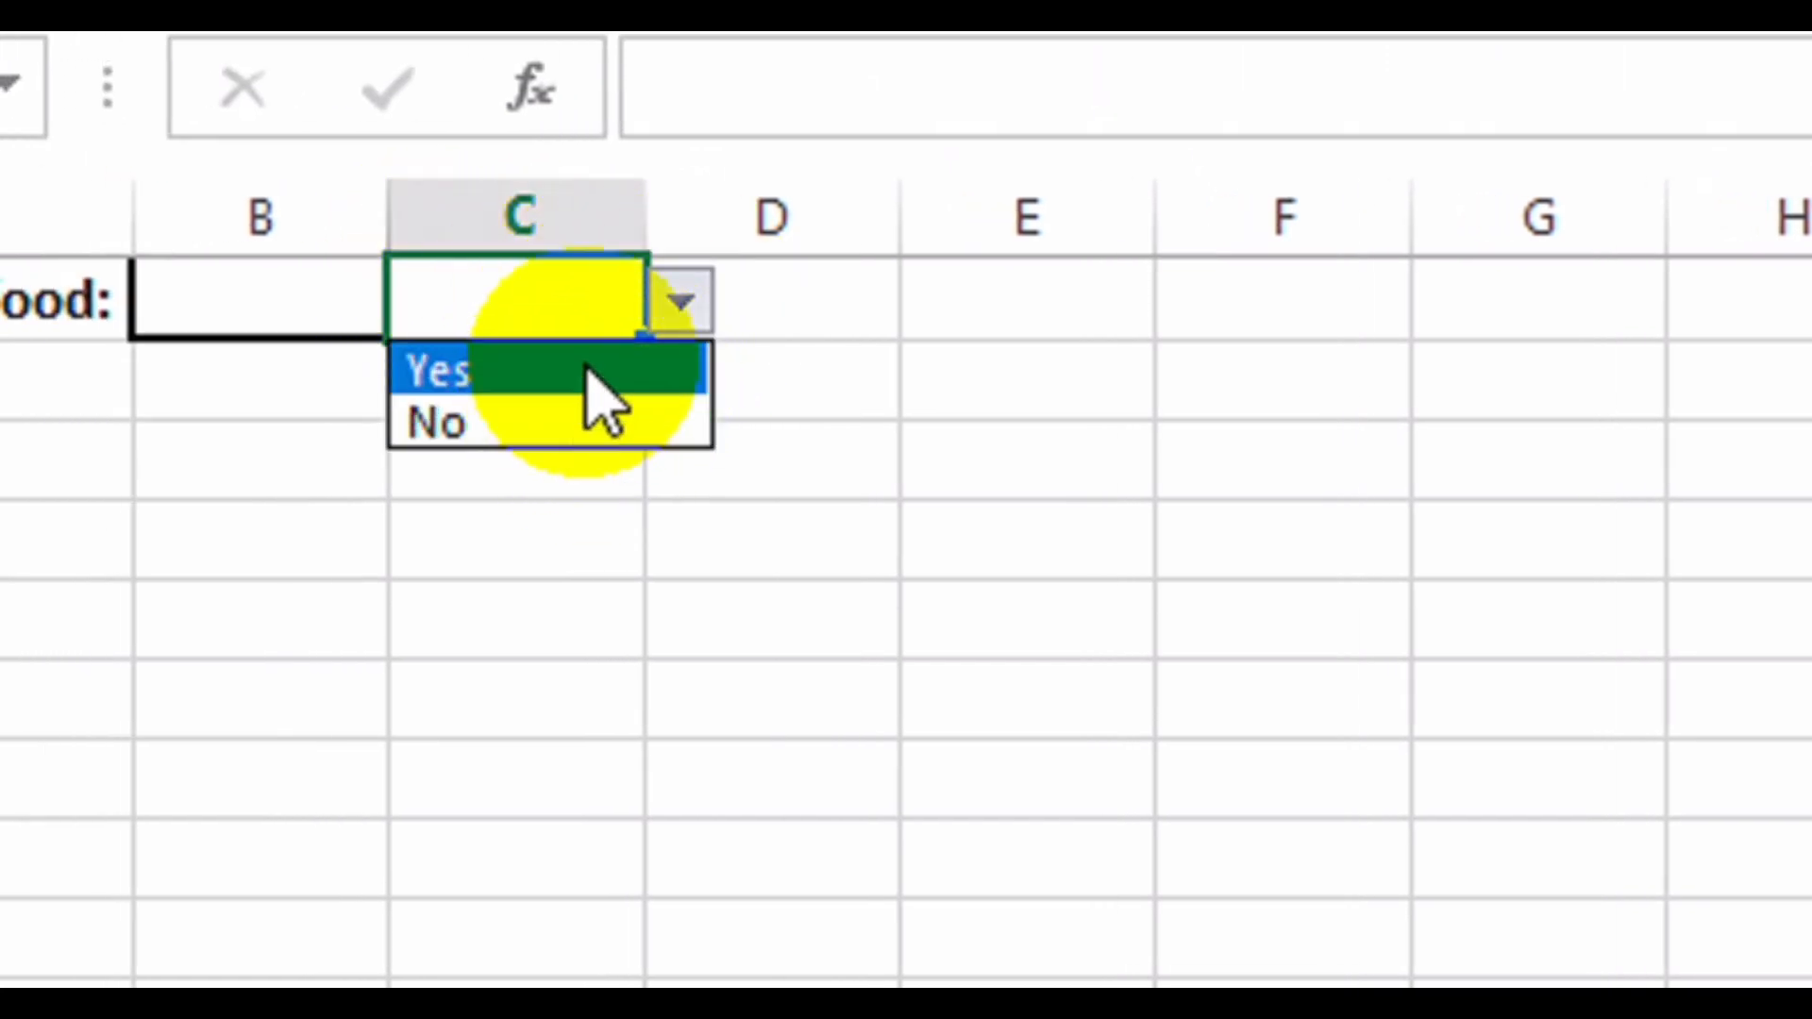
pyautogui.press('Escape')
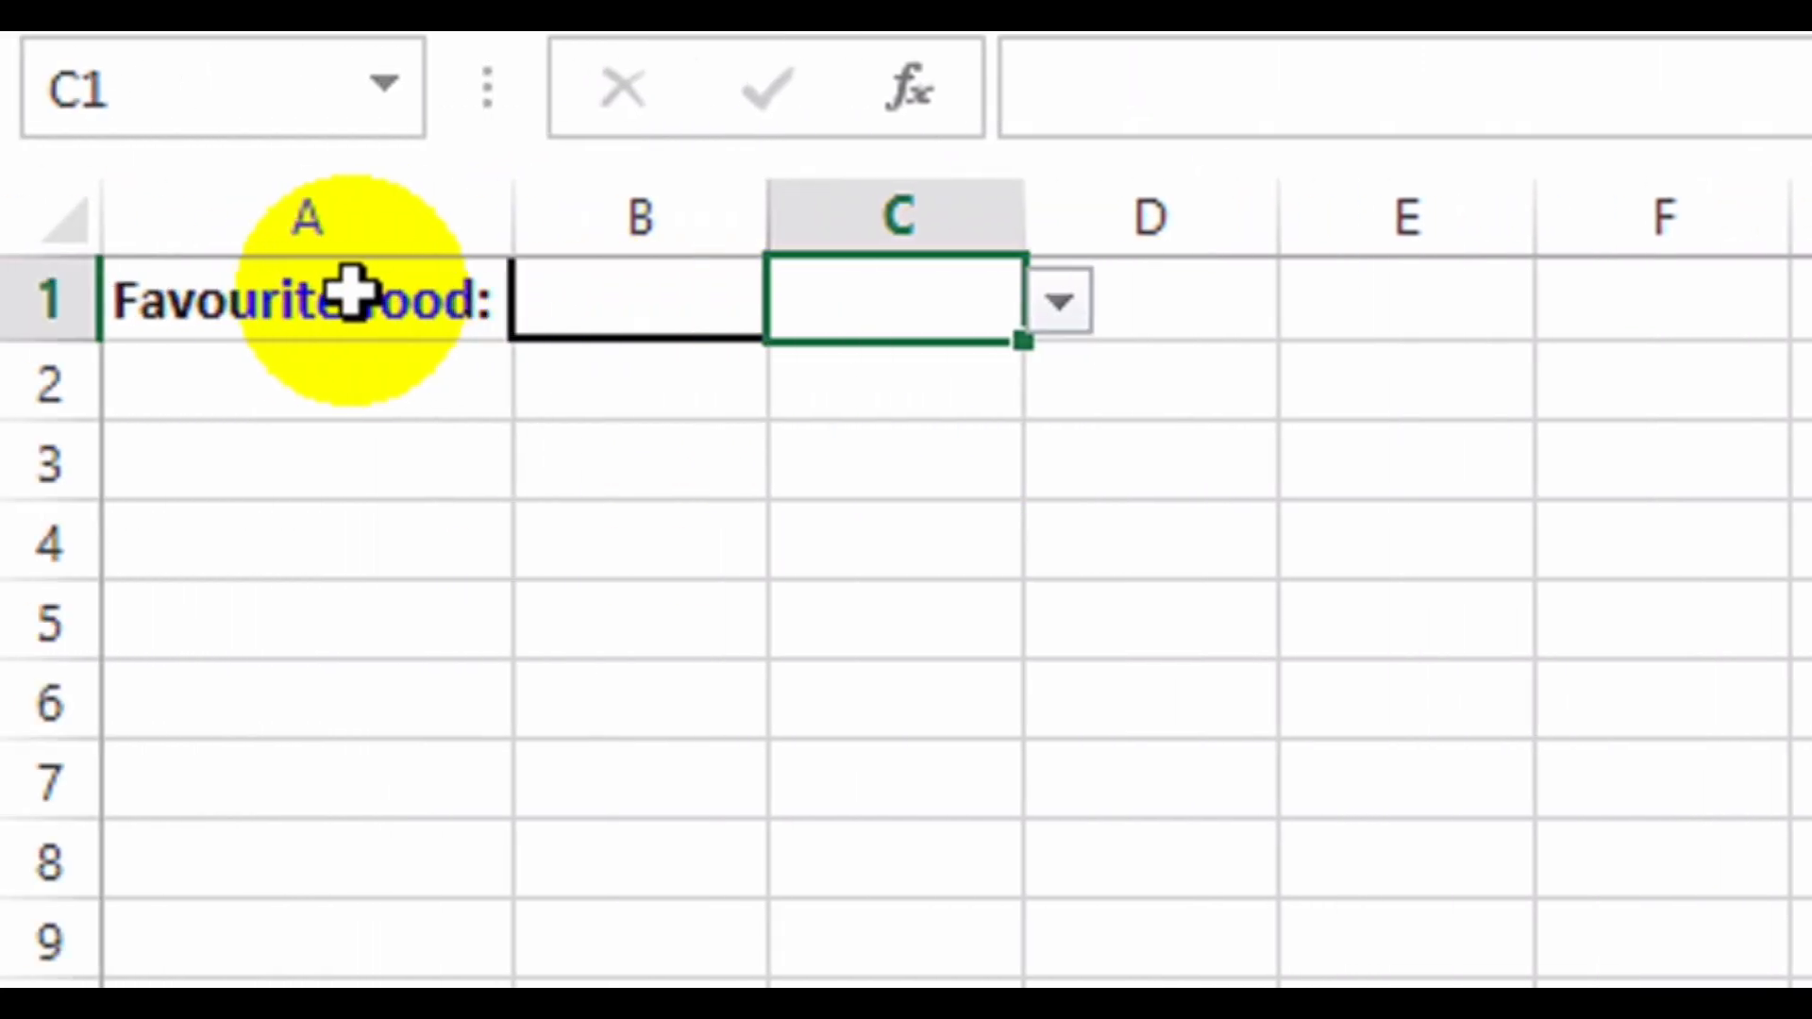
# Try to enter rice, a food outside the list, in B1 and cancel the entry.
pyautogui.click(573, 309)
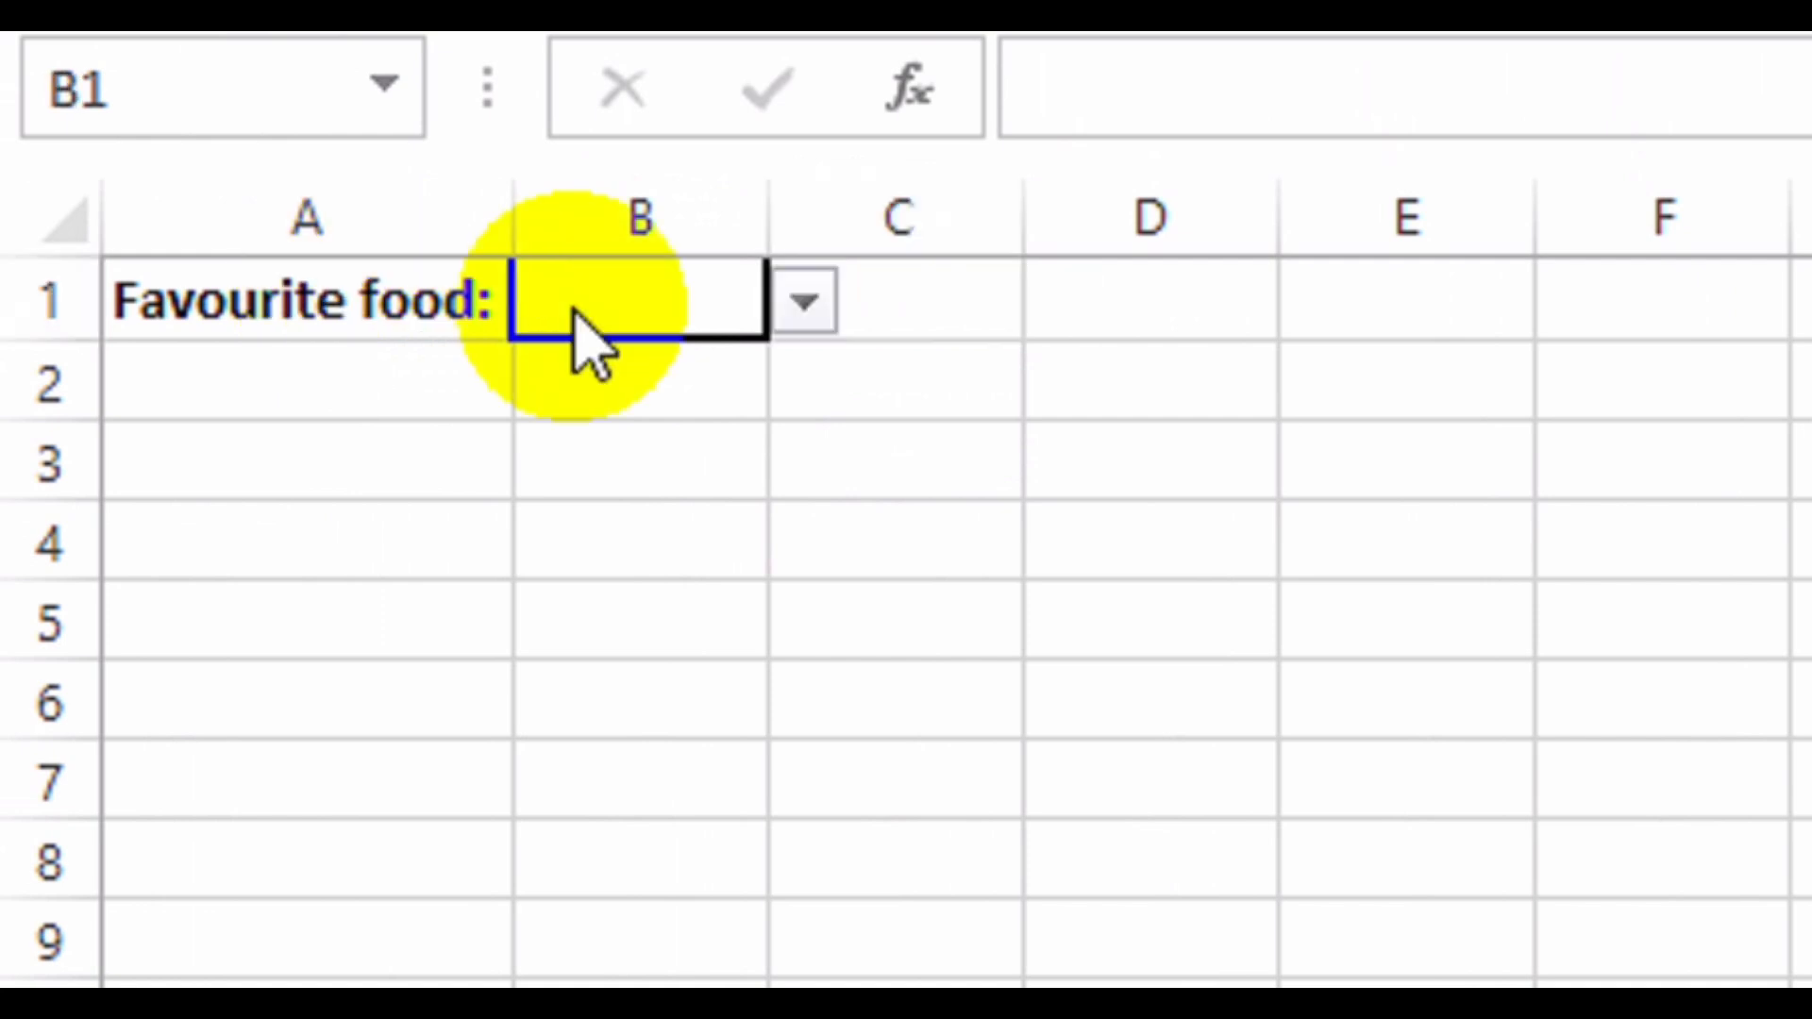
pyautogui.write('rice')
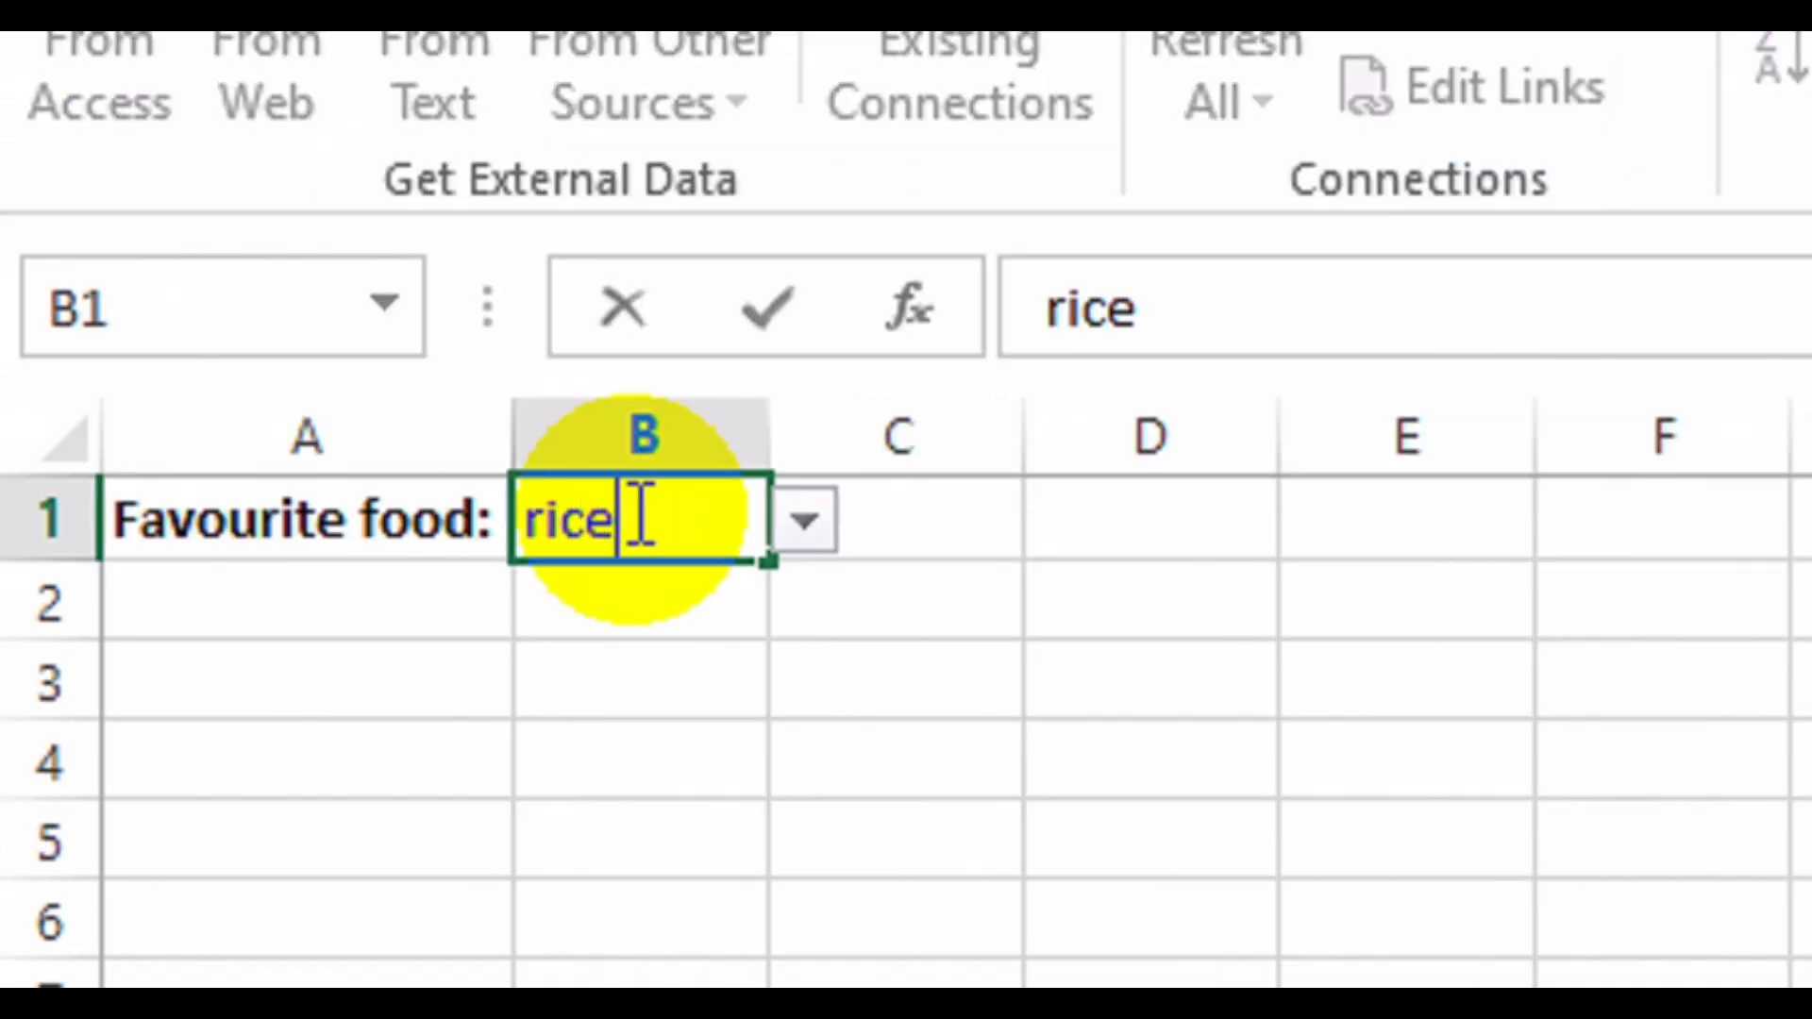
pyautogui.press('Return')
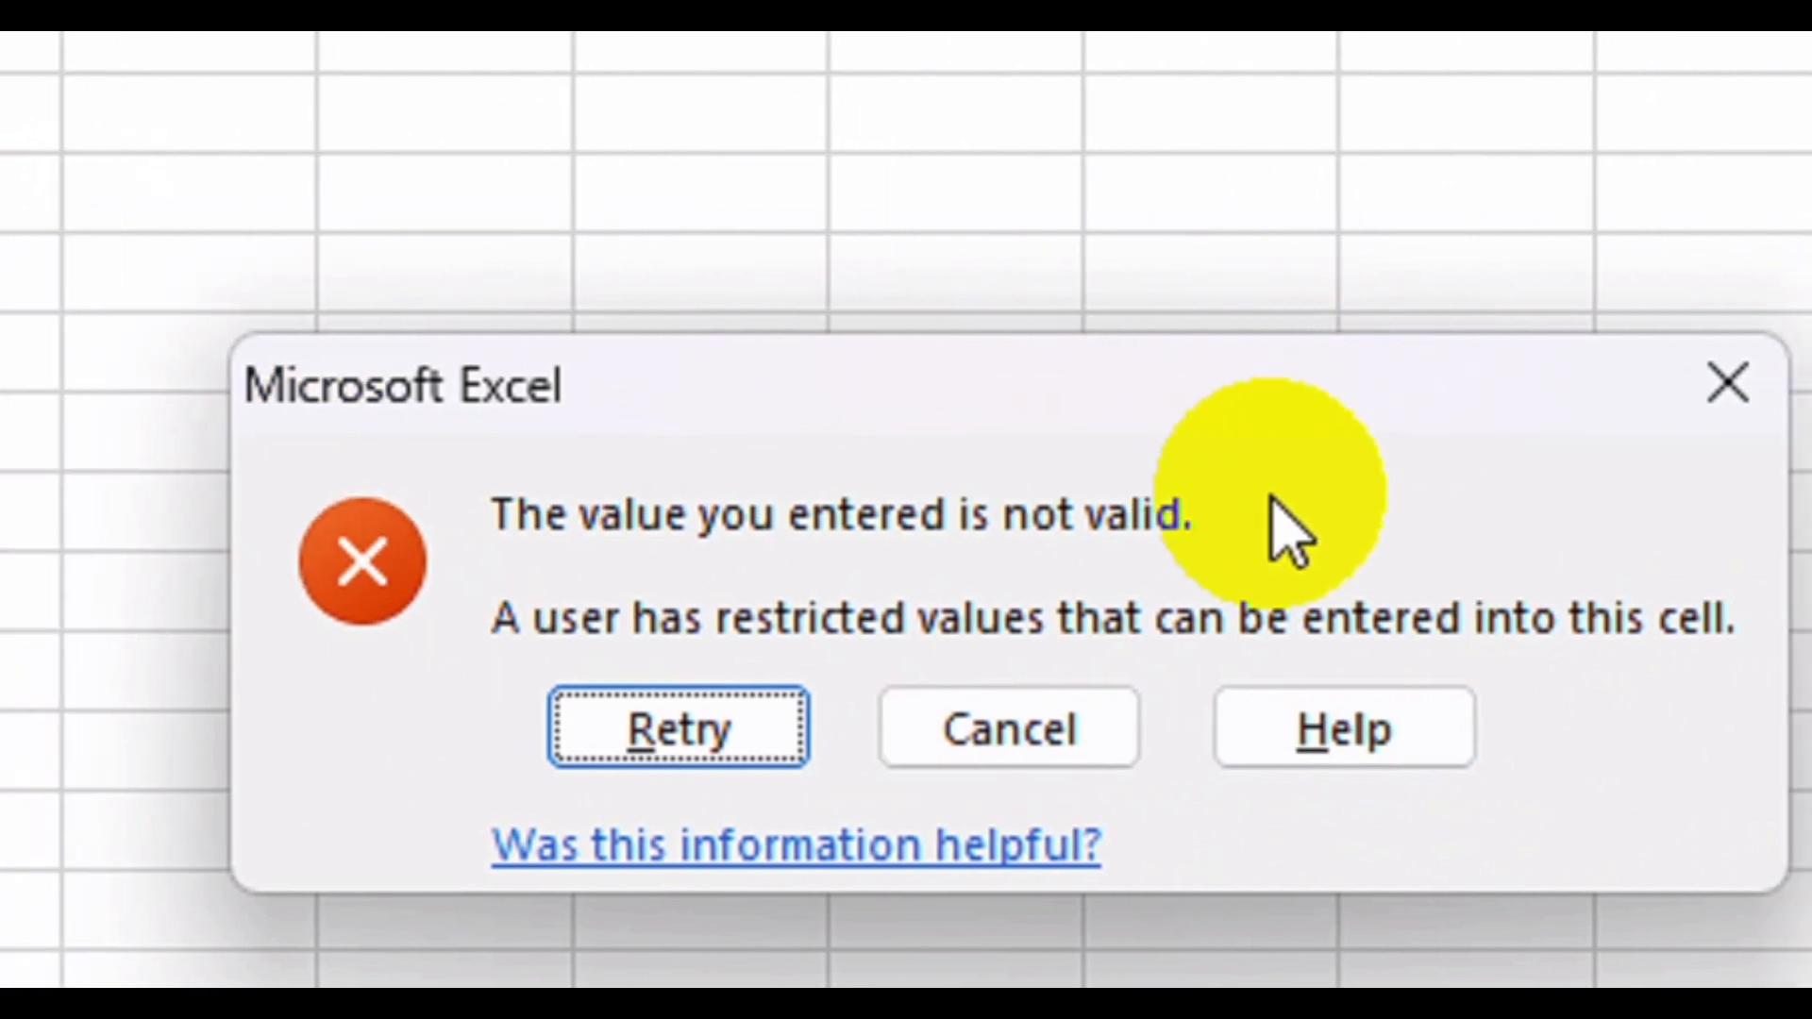
pyautogui.click(1008, 728)
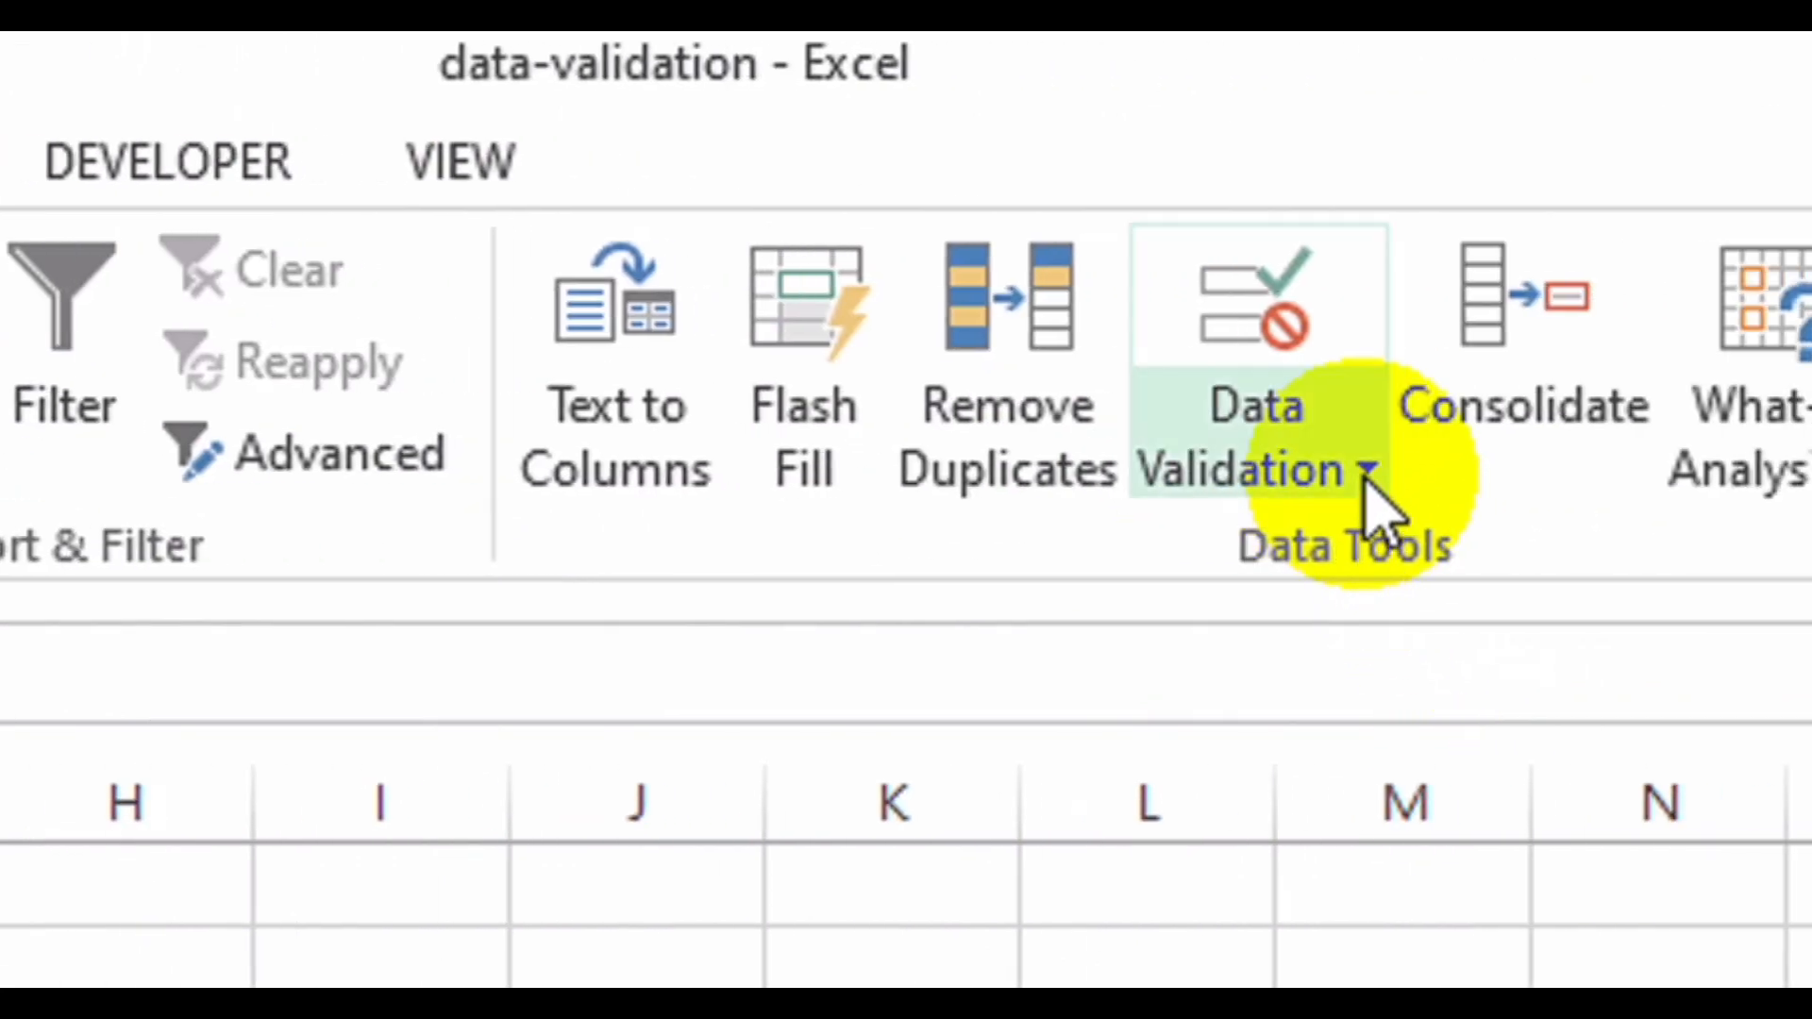
# Turn off the error alert for invalid data in B1's data validation.
pyautogui.click(1374, 495)
pyautogui.click(1367, 590)
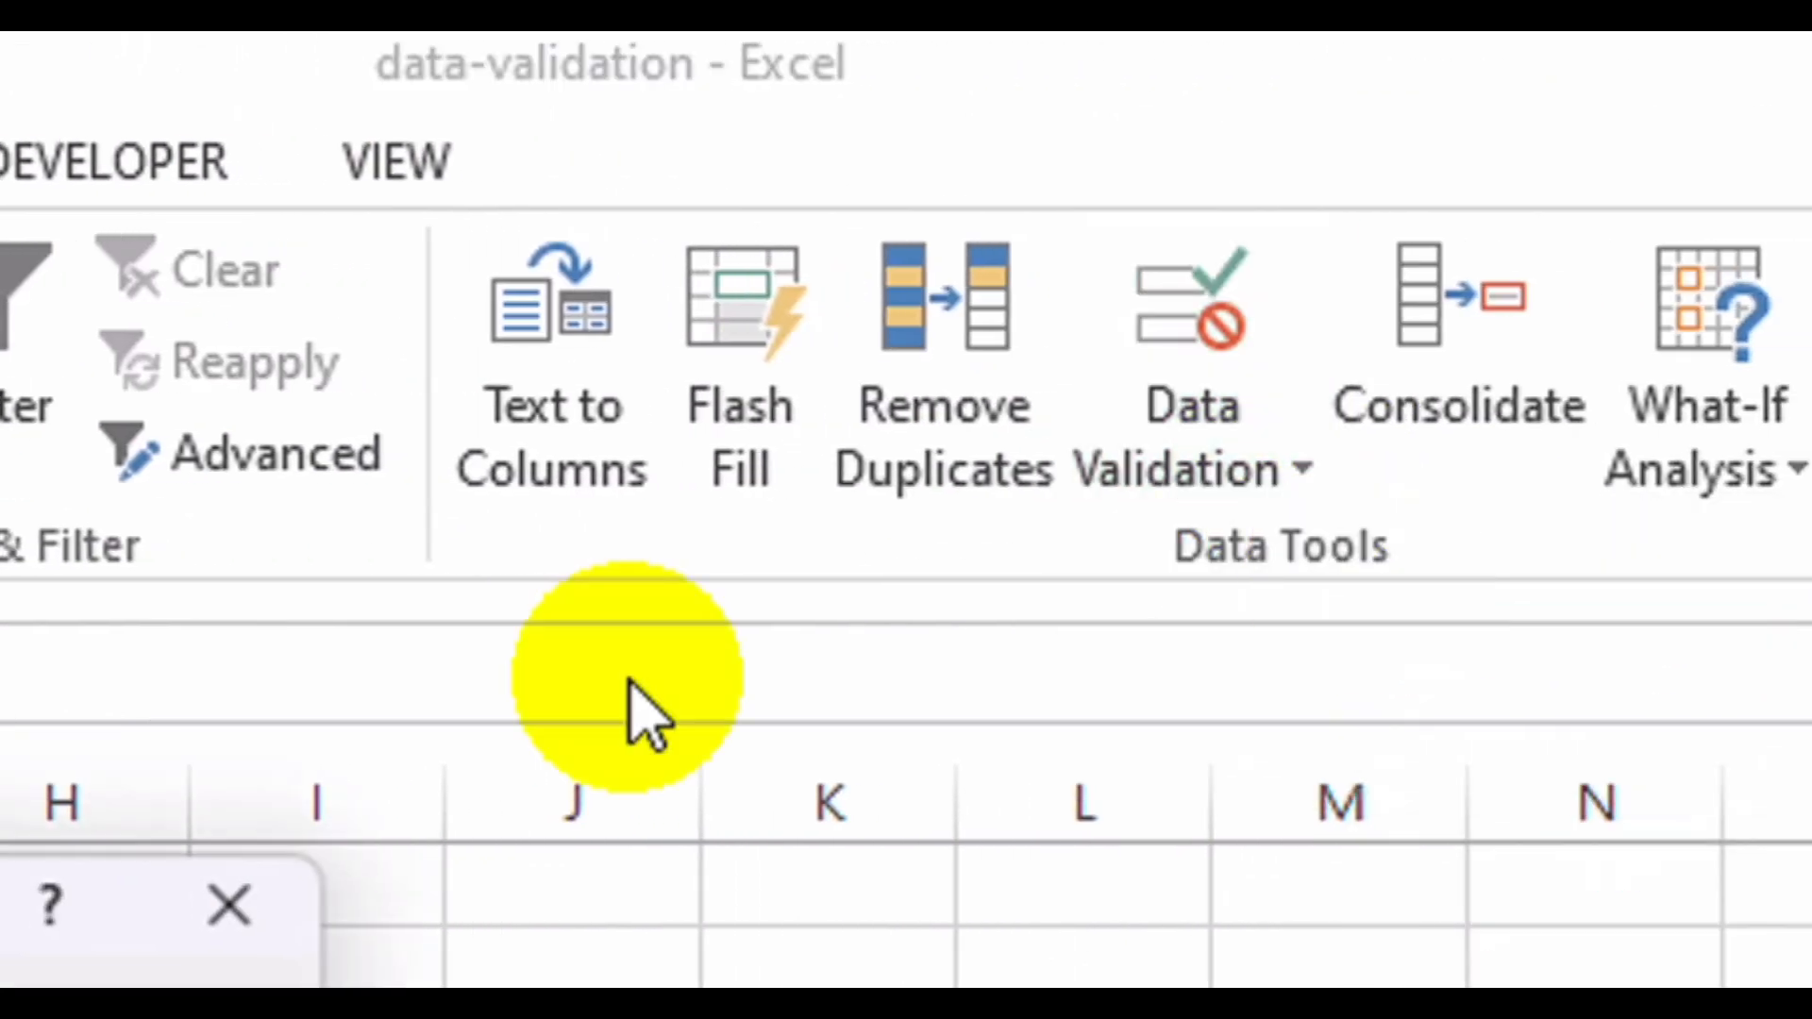
pyautogui.click(486, 698)
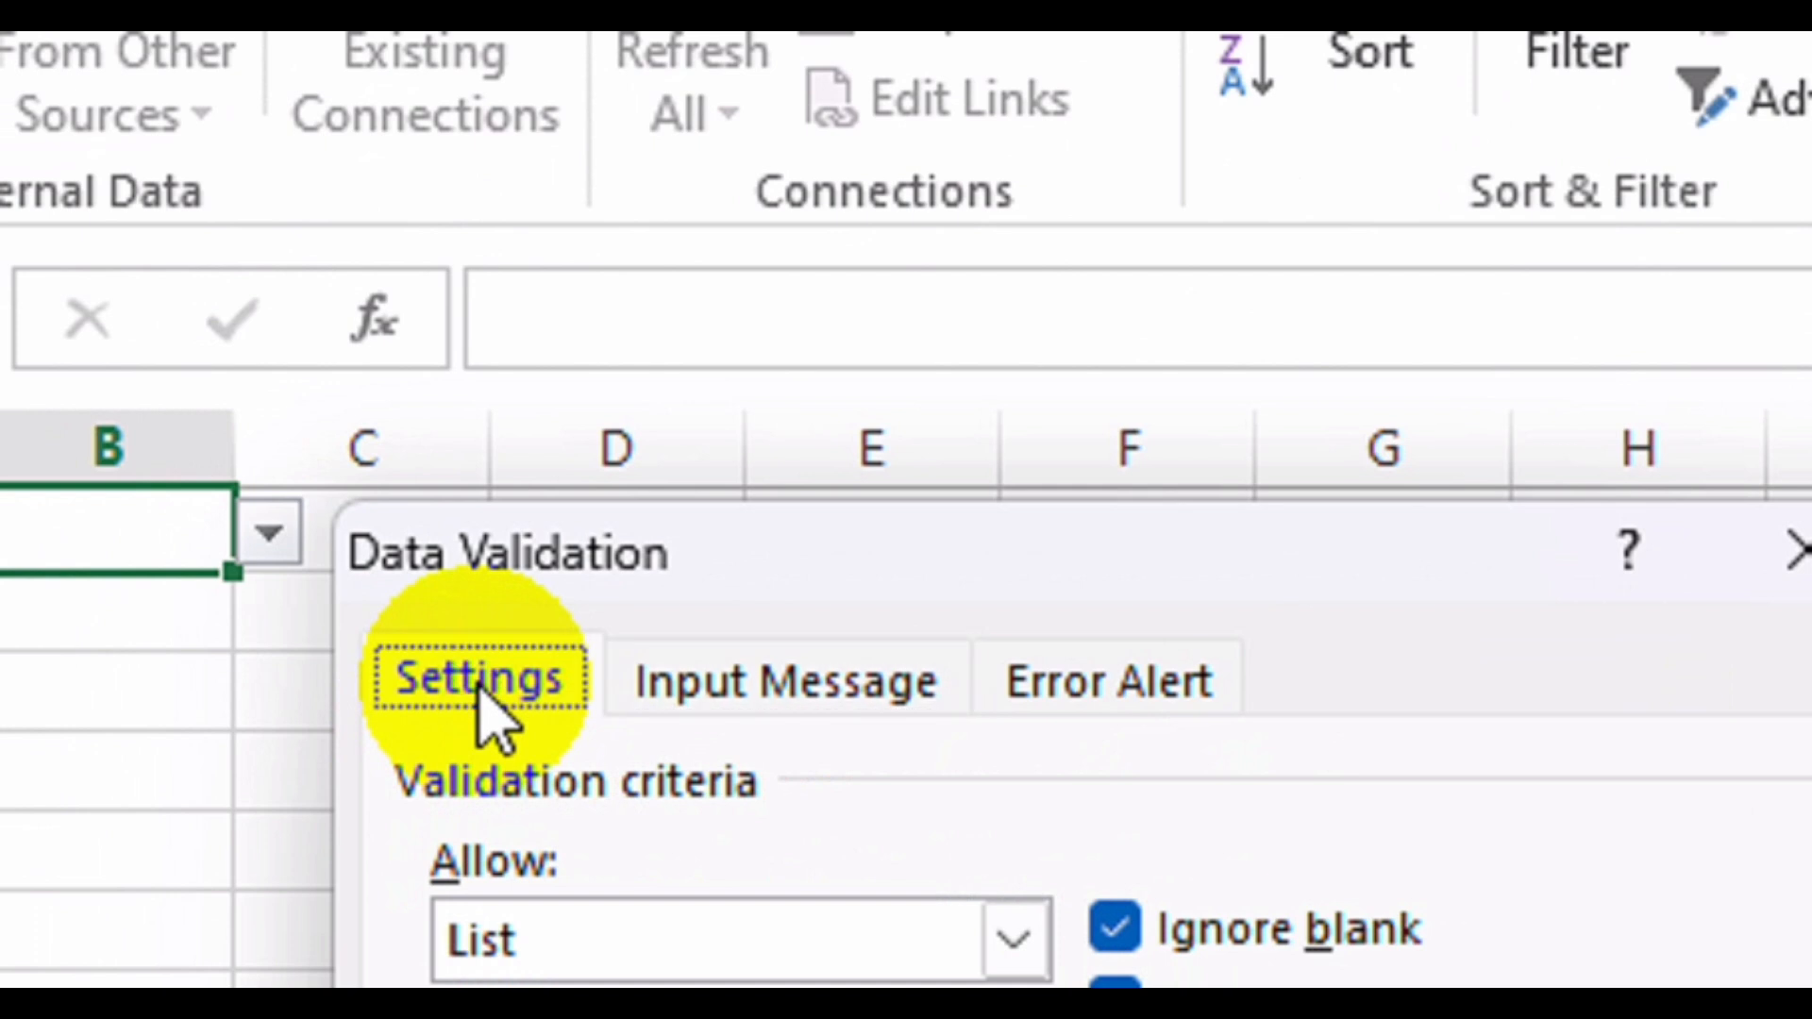
pyautogui.click(686, 695)
pyautogui.click(1112, 717)
pyautogui.click(420, 785)
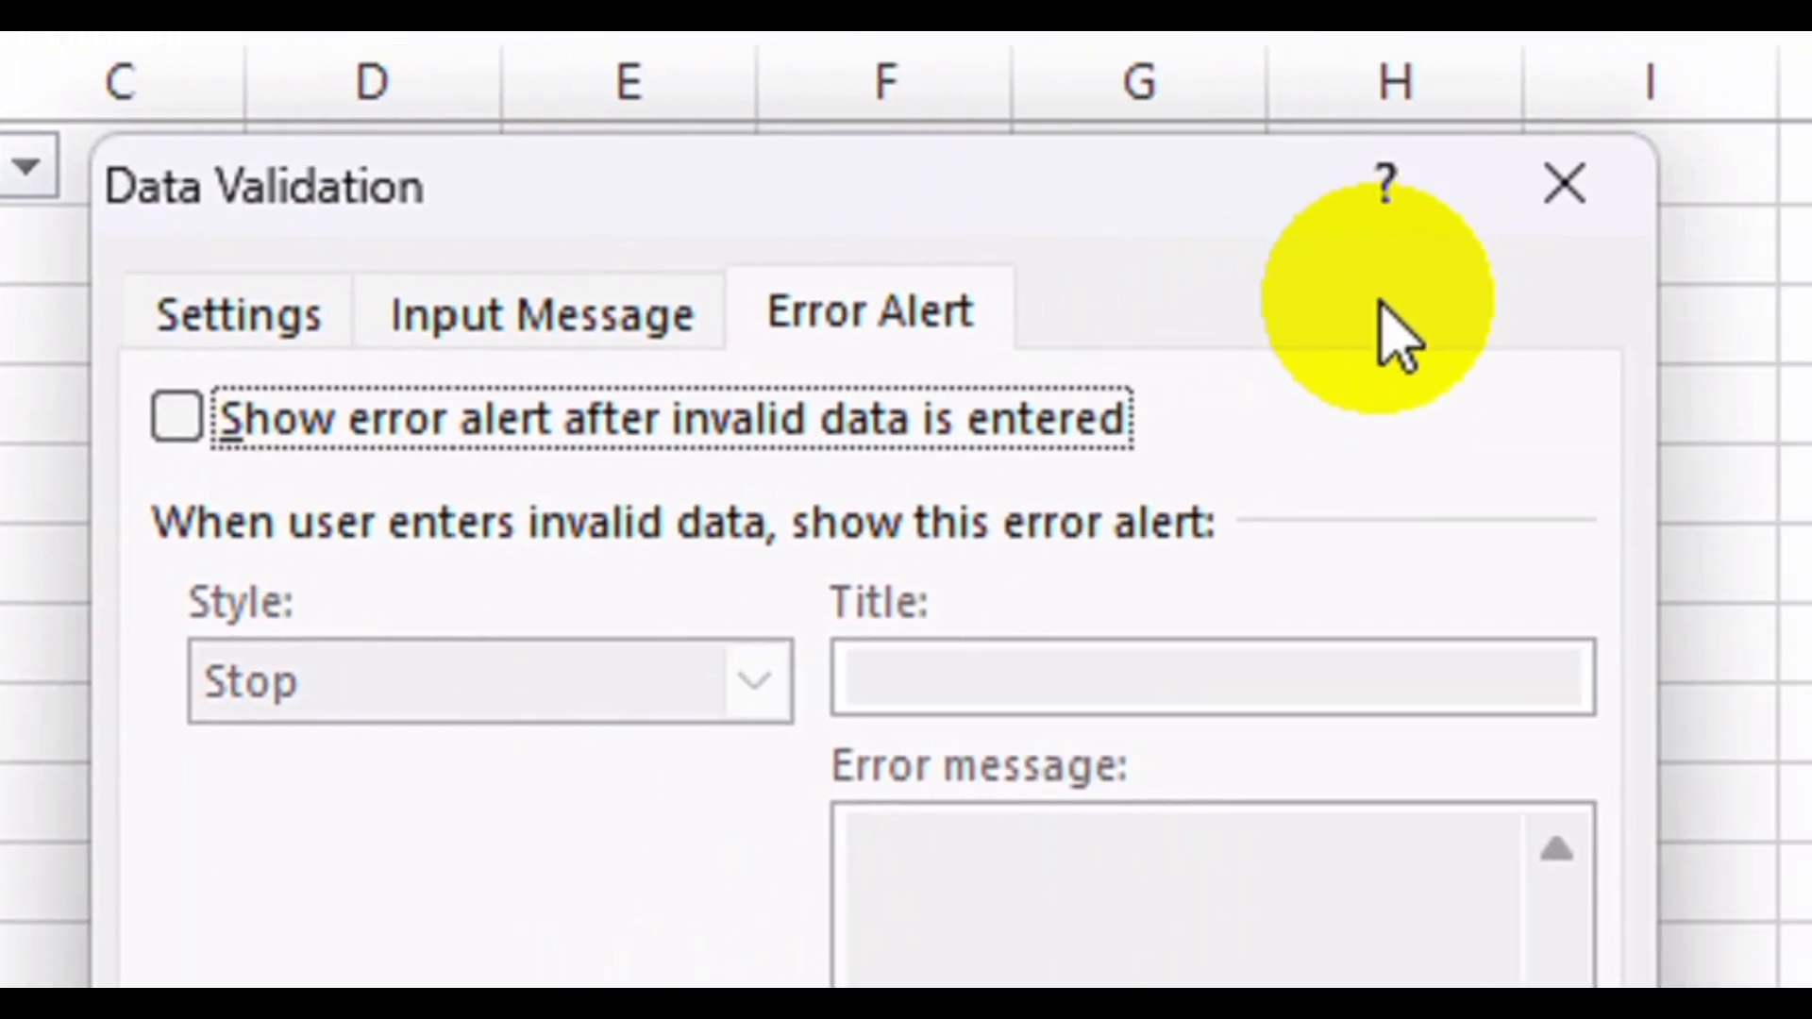
pyautogui.click(1124, 755)
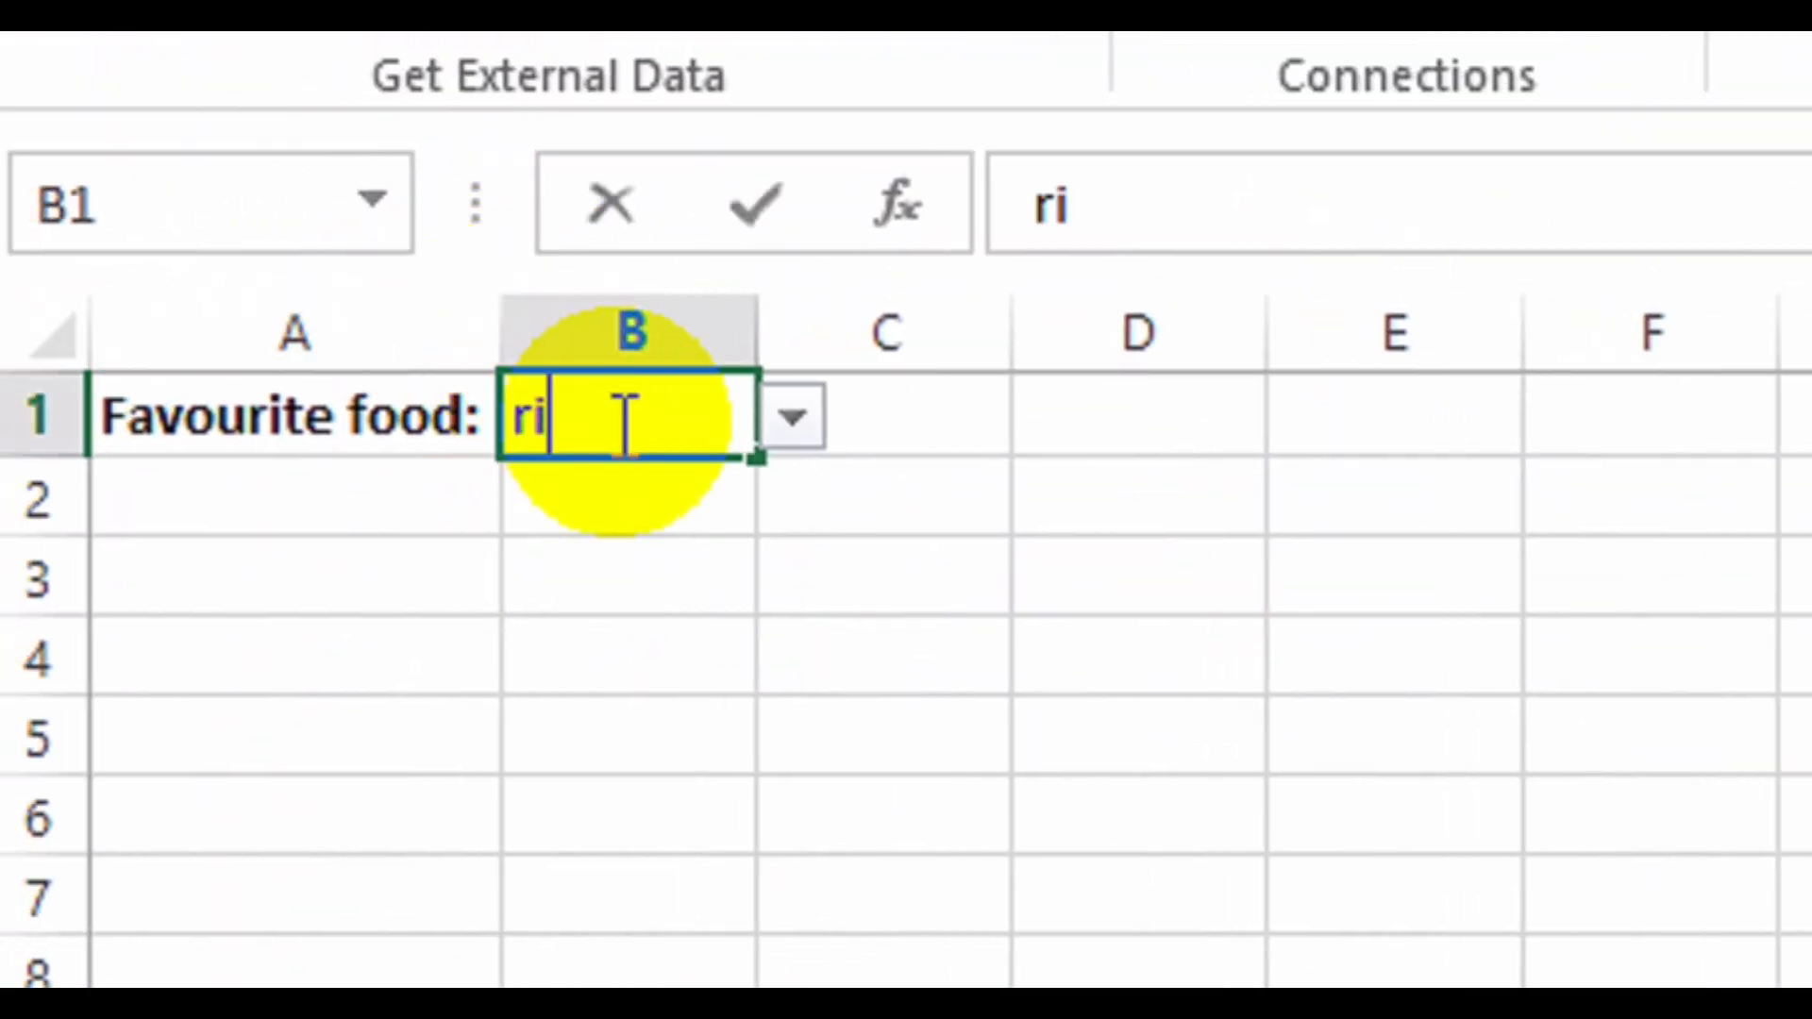
# Enter rice as the favourite food in B1 and check the choices in its dropdown.
pyautogui.press('Return')
pyautogui.click(979, 595)
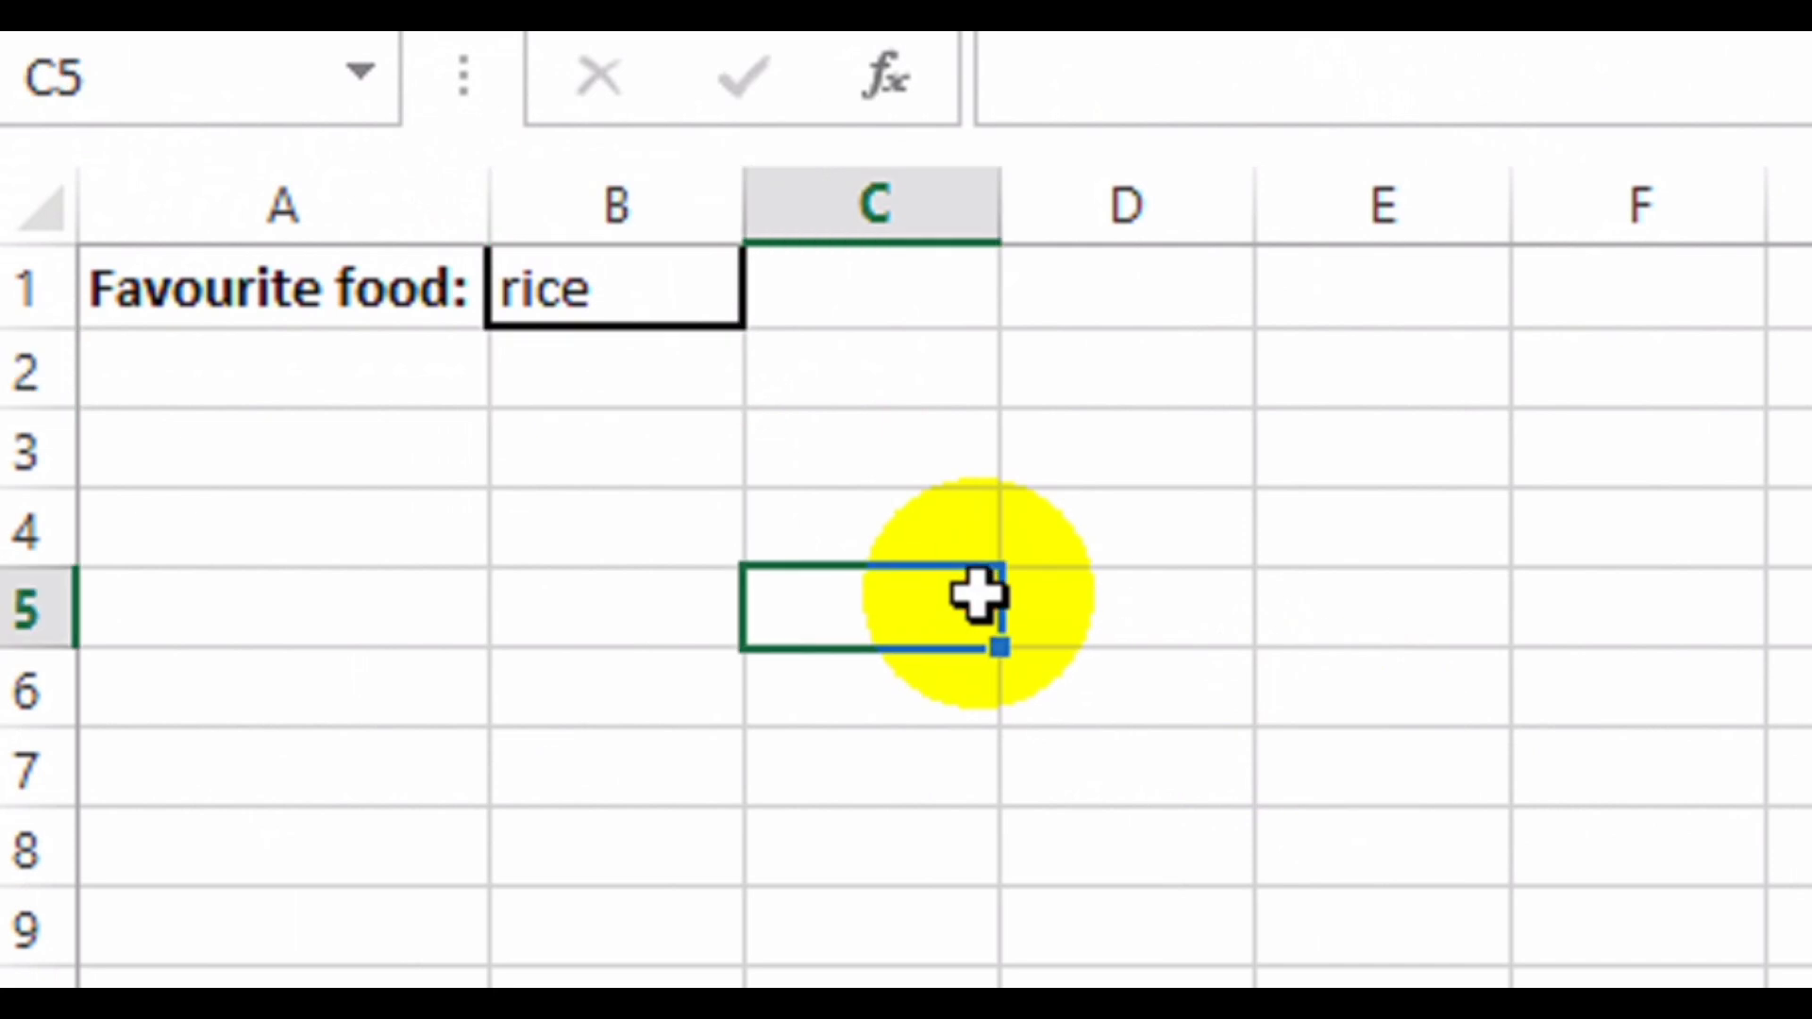
pyautogui.click(643, 292)
pyautogui.click(779, 291)
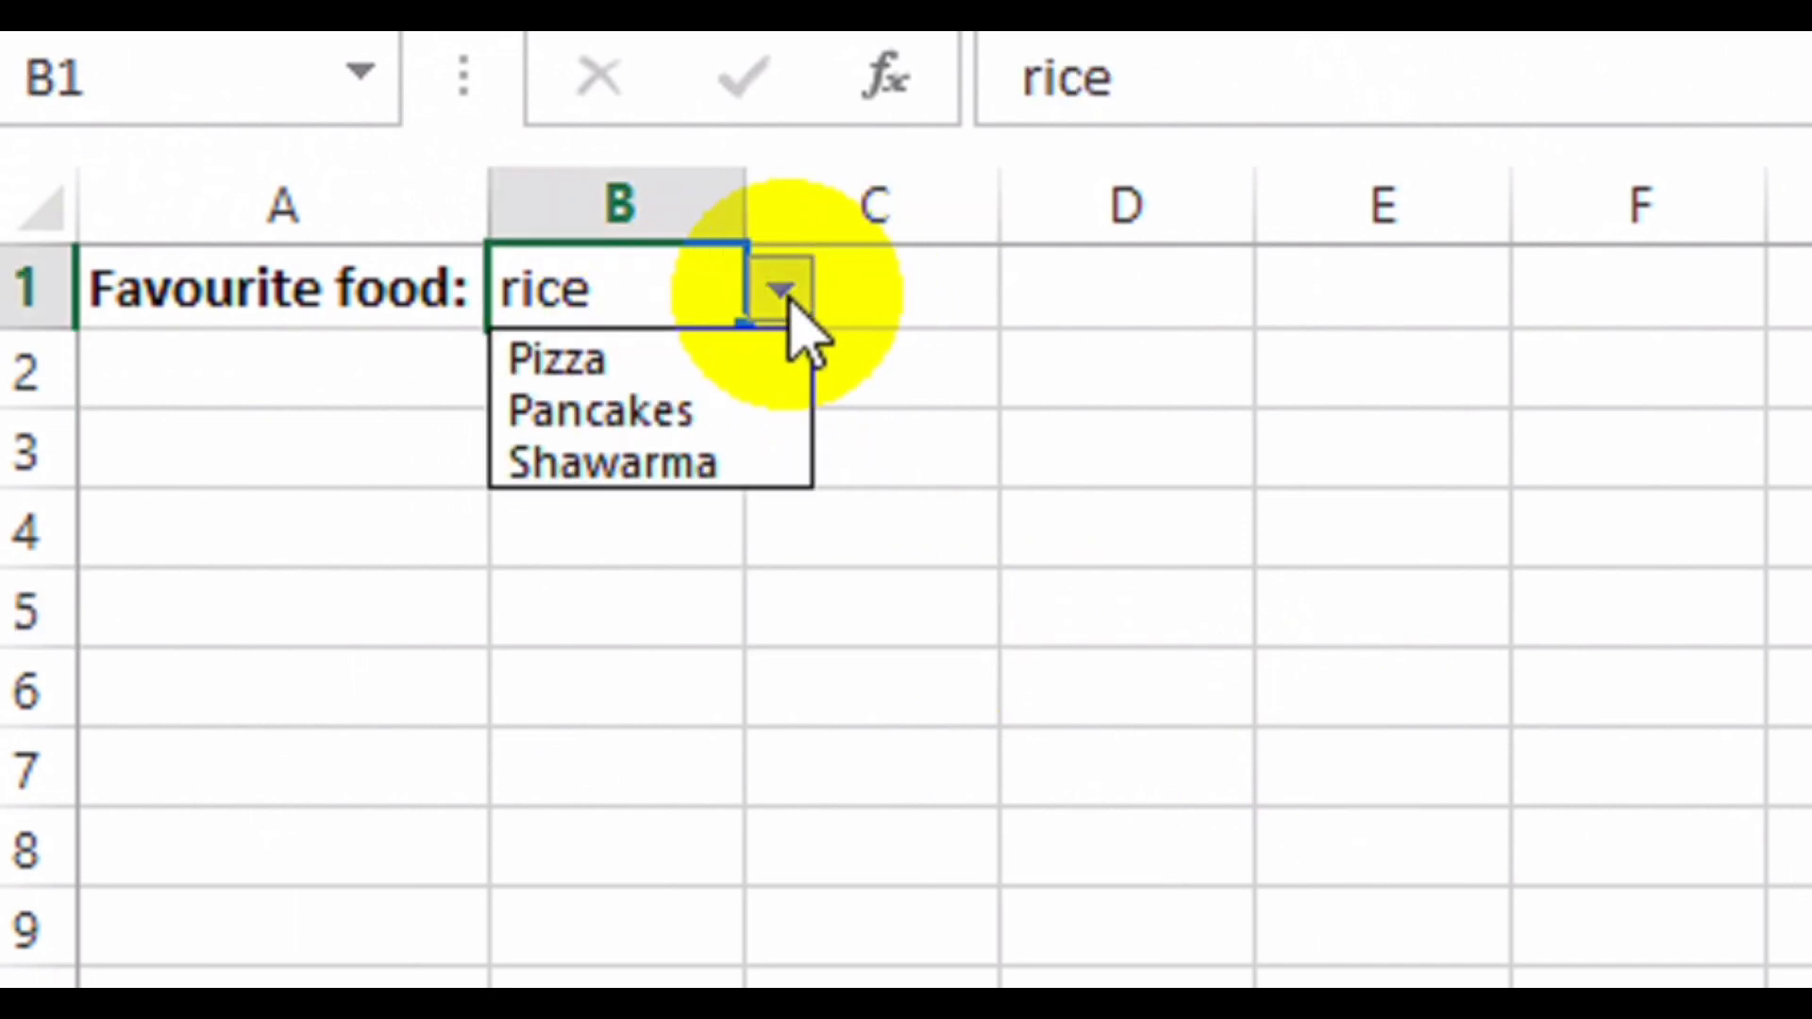
pyautogui.click(899, 515)
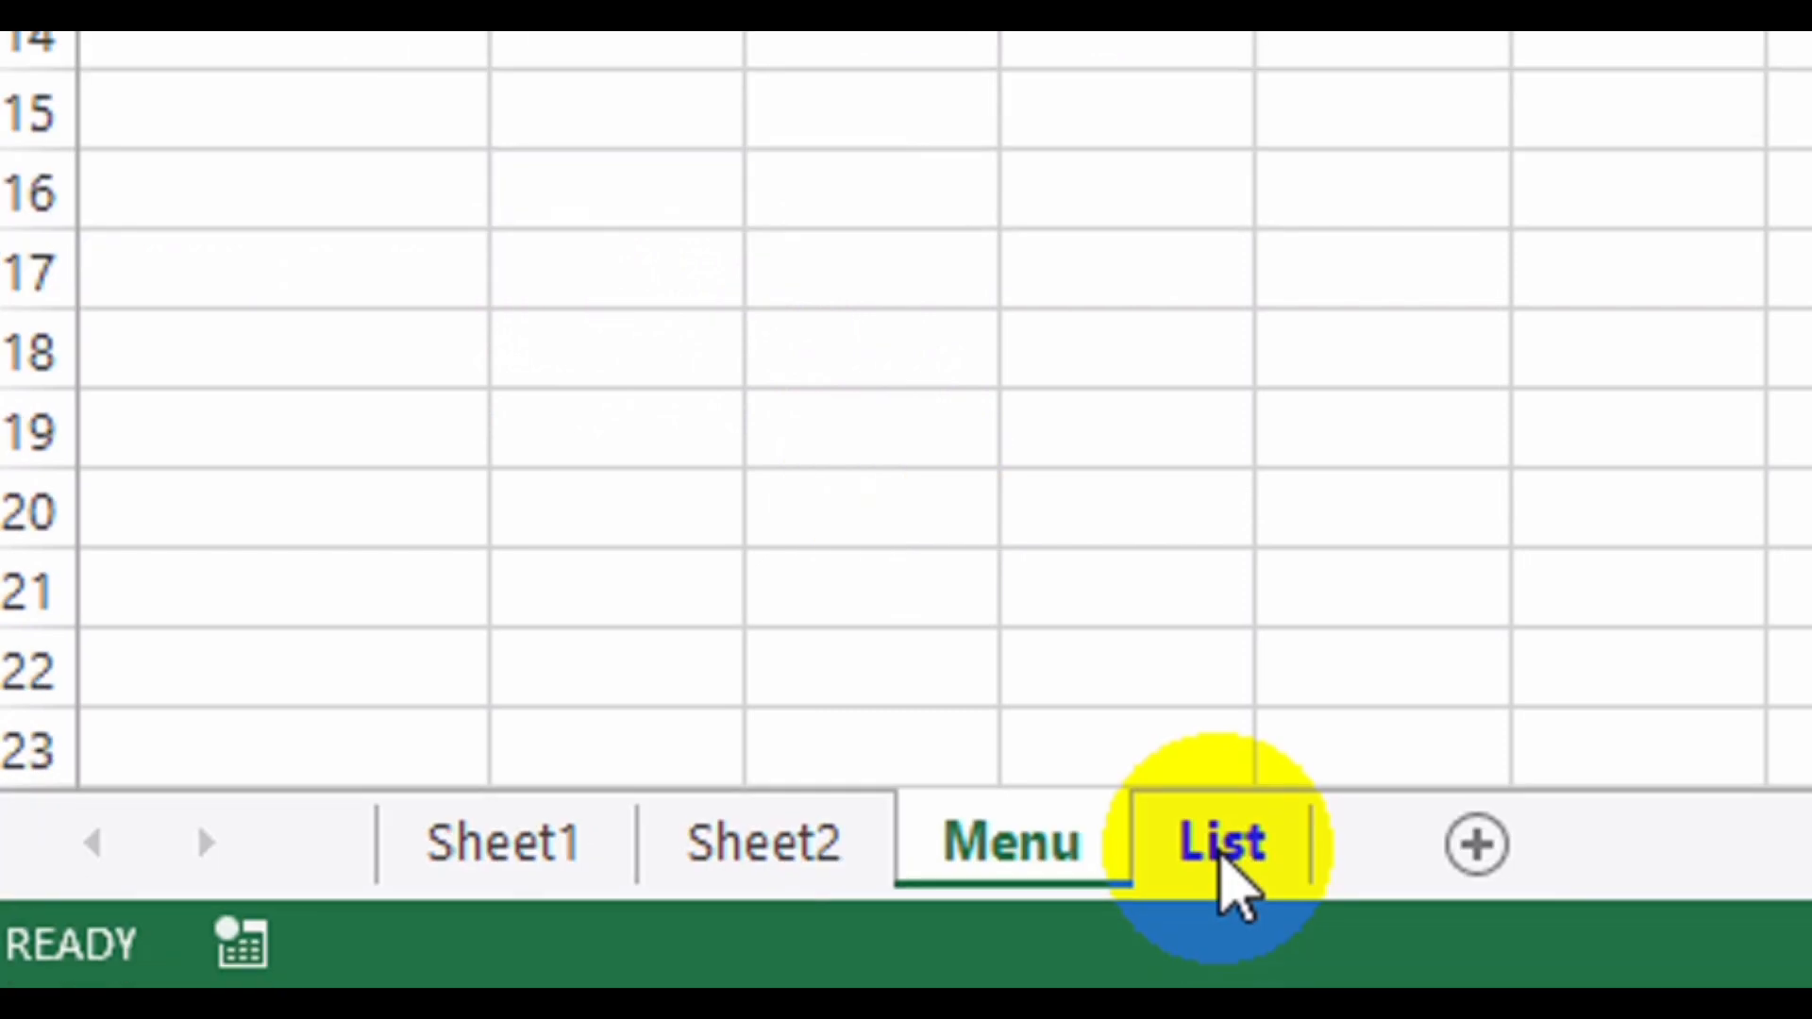
# On the List sheet, insert a row above Pancakes and enter Rice & Beans in A2.
pyautogui.click(1222, 869)
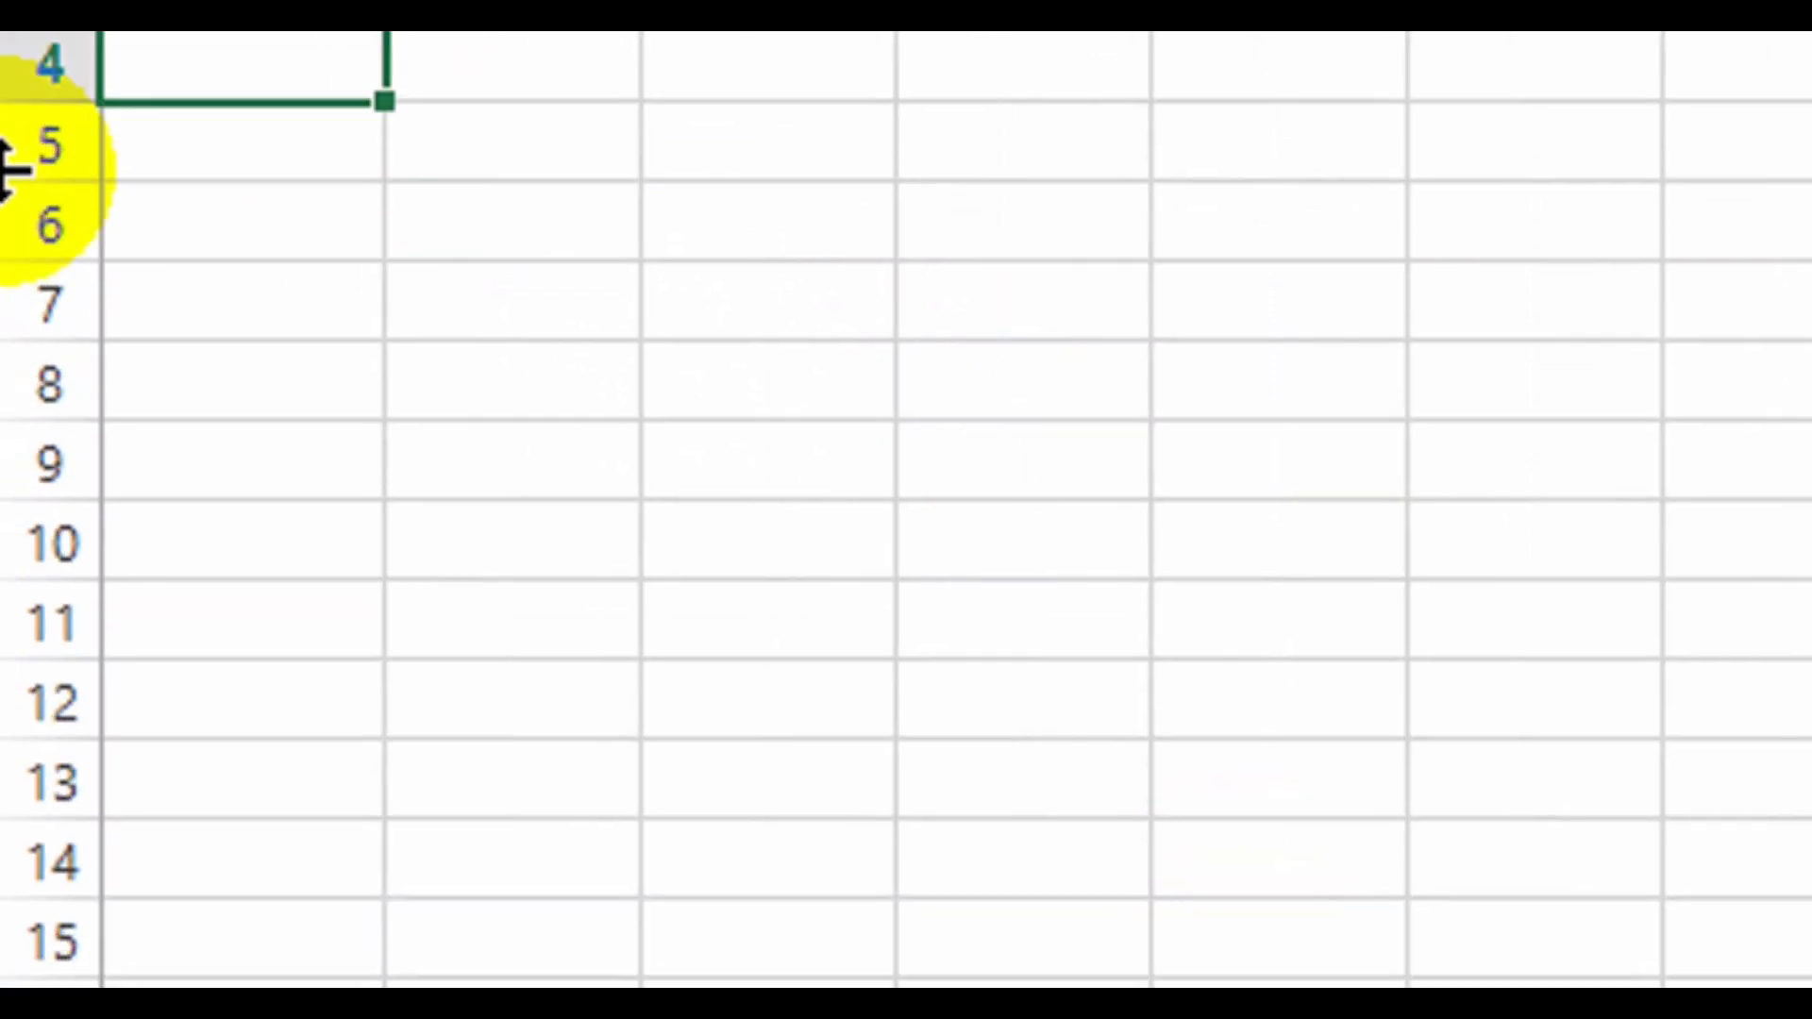
pyautogui.click(53, 339)
pyautogui.rightClick(73, 347)
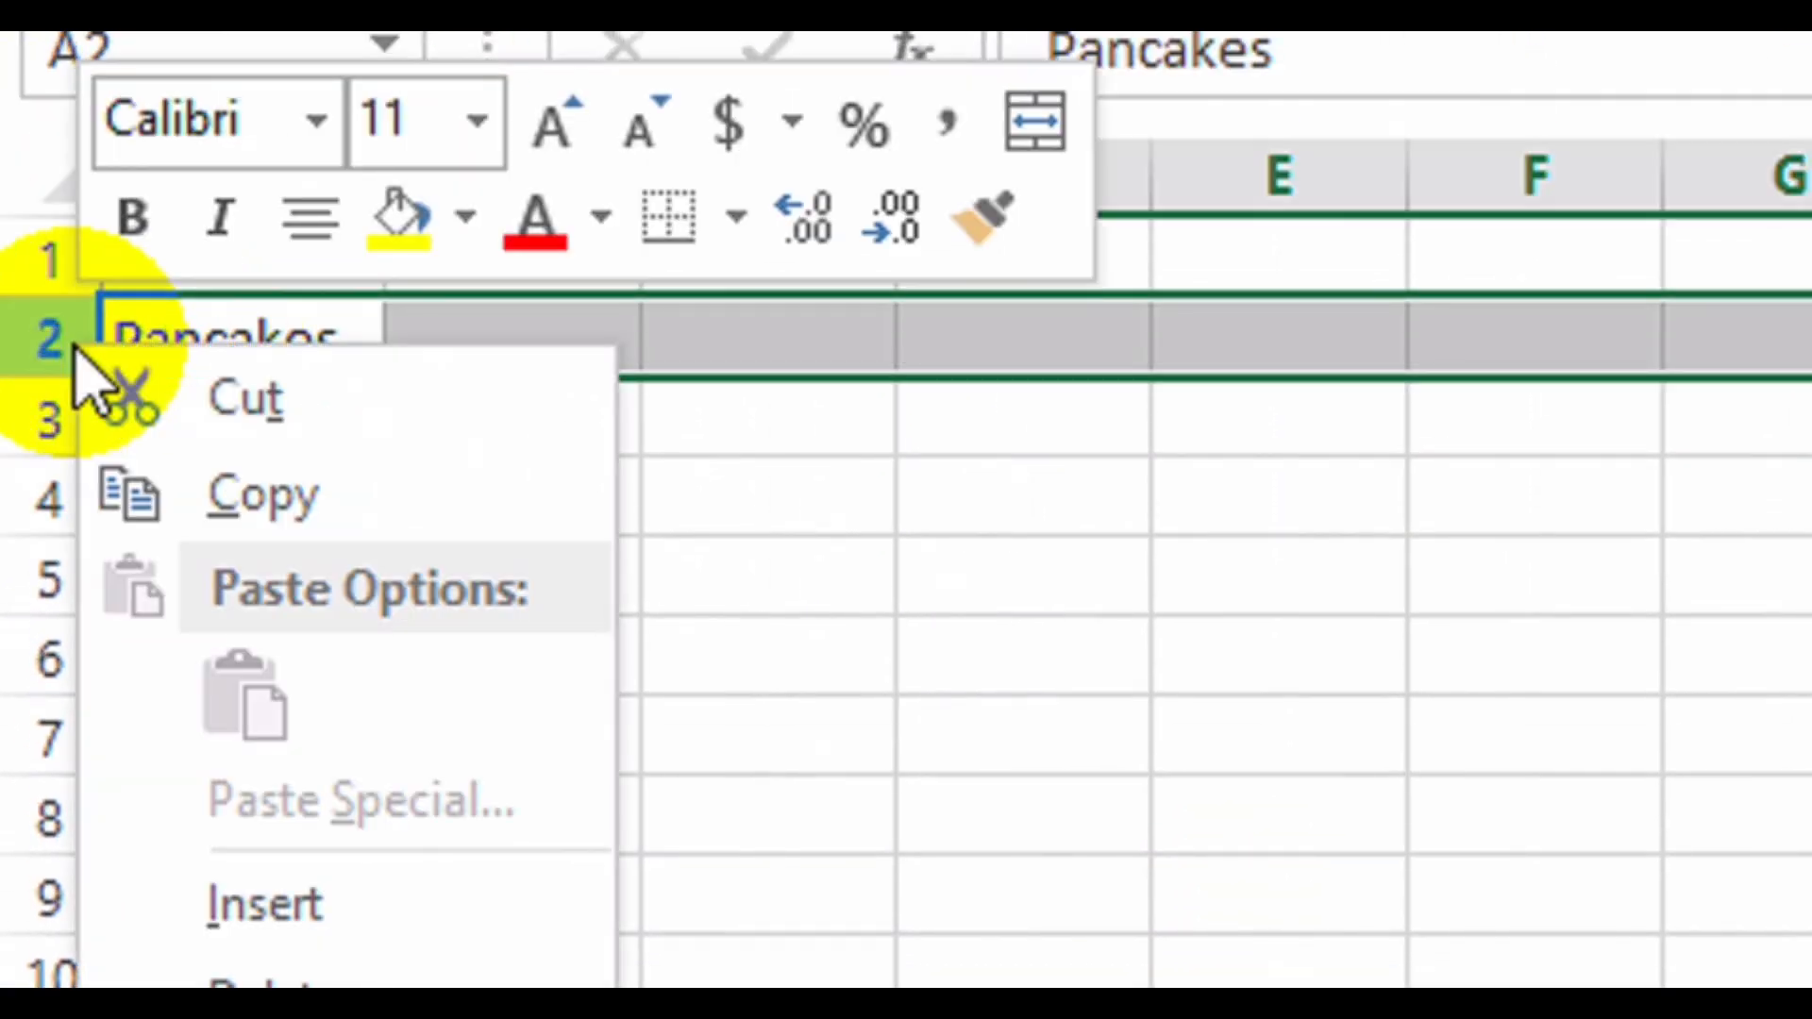
pyautogui.click(227, 812)
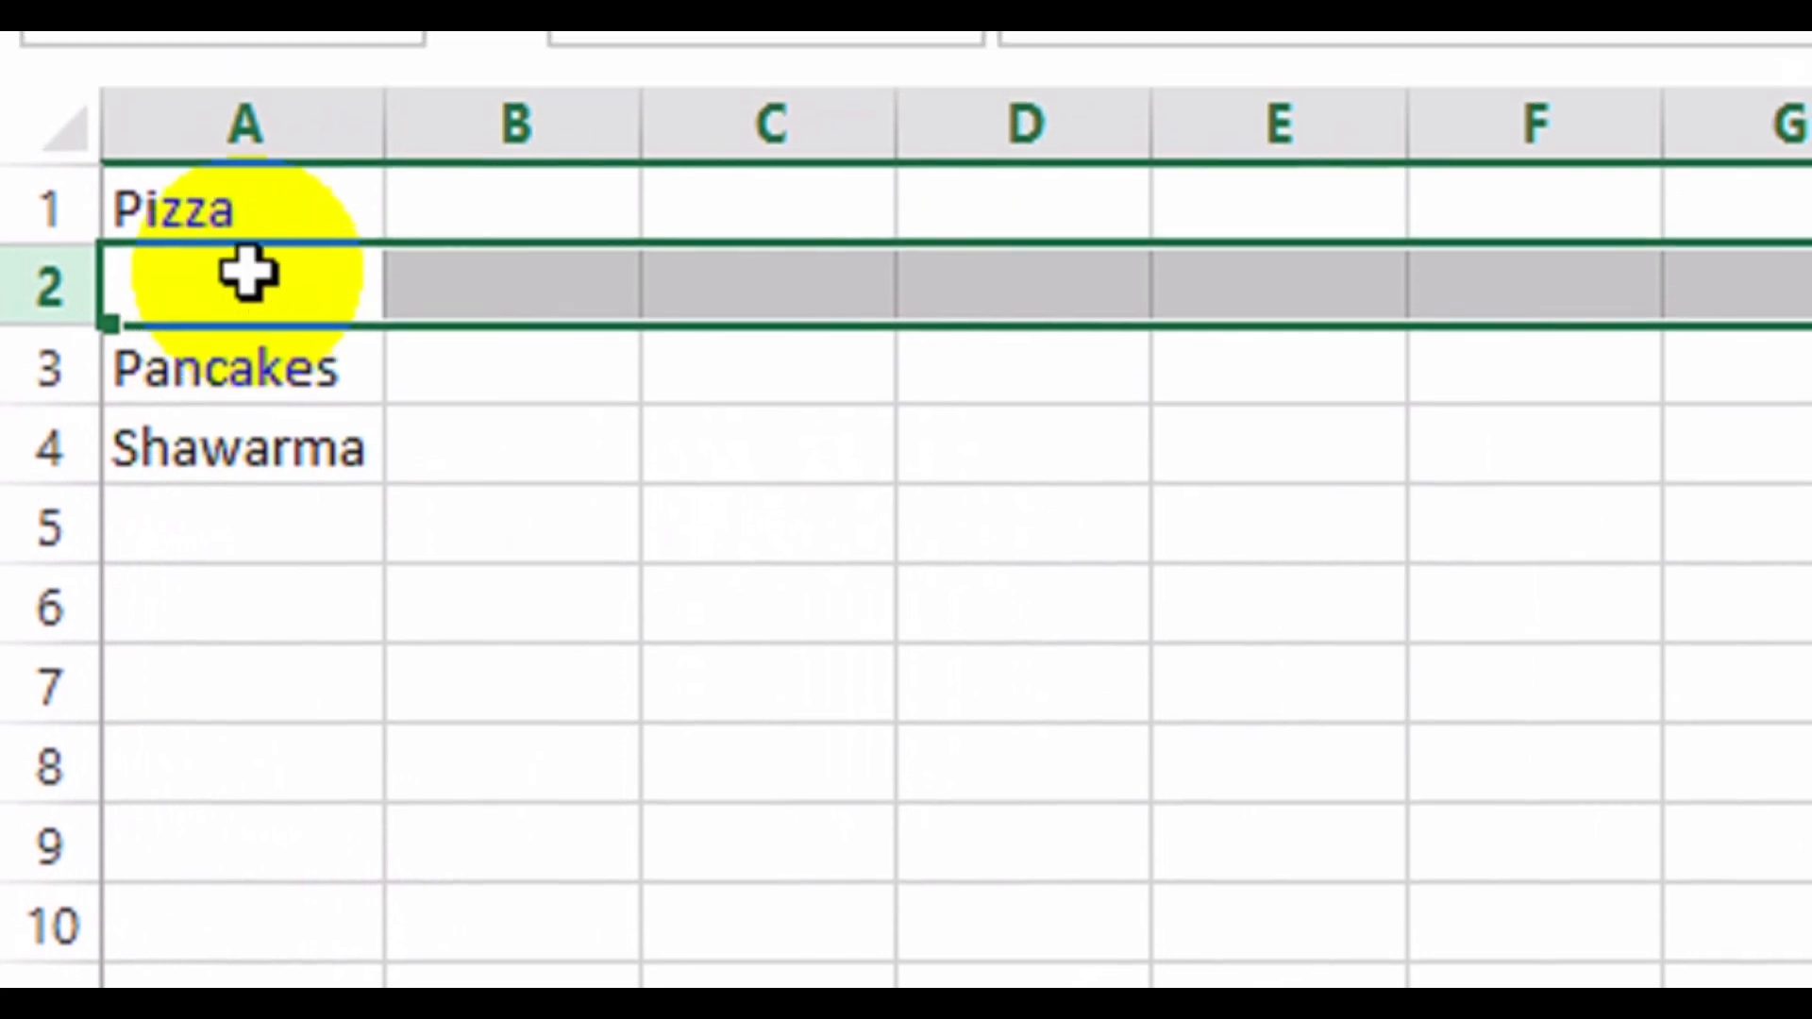
pyautogui.click(247, 274)
pyautogui.write('Rice & Beans')
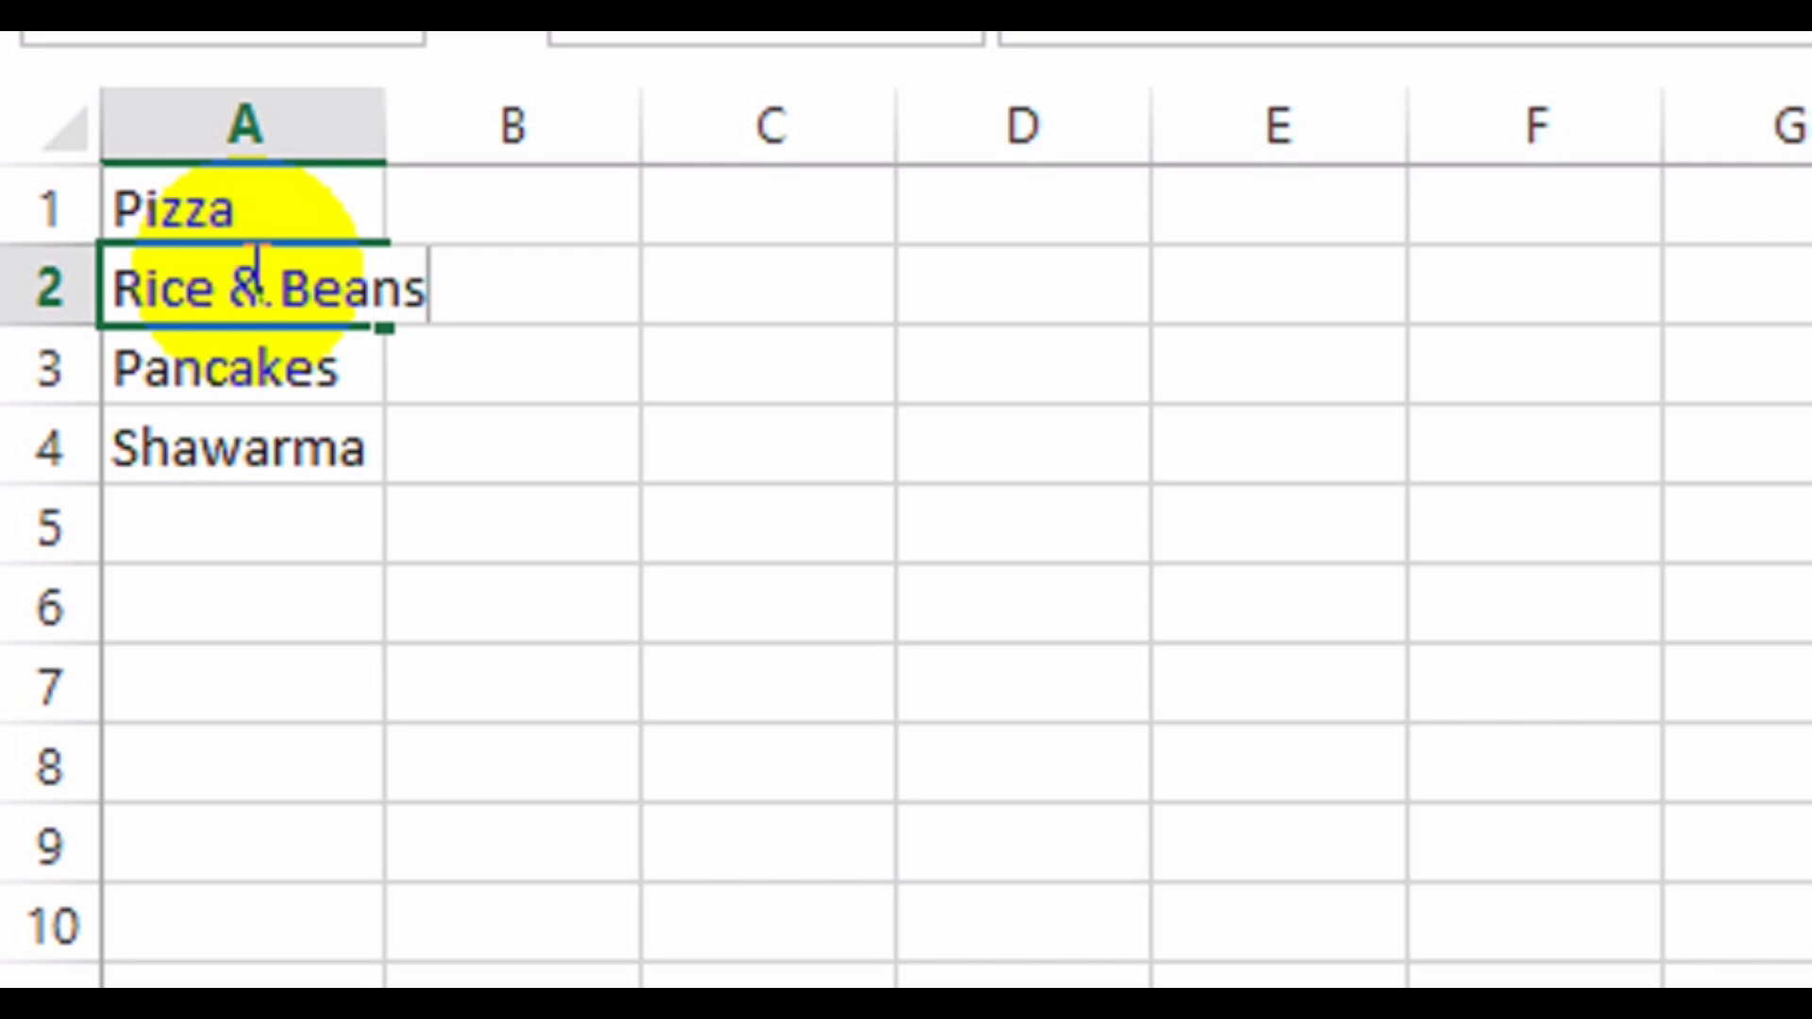
pyautogui.press('Return')
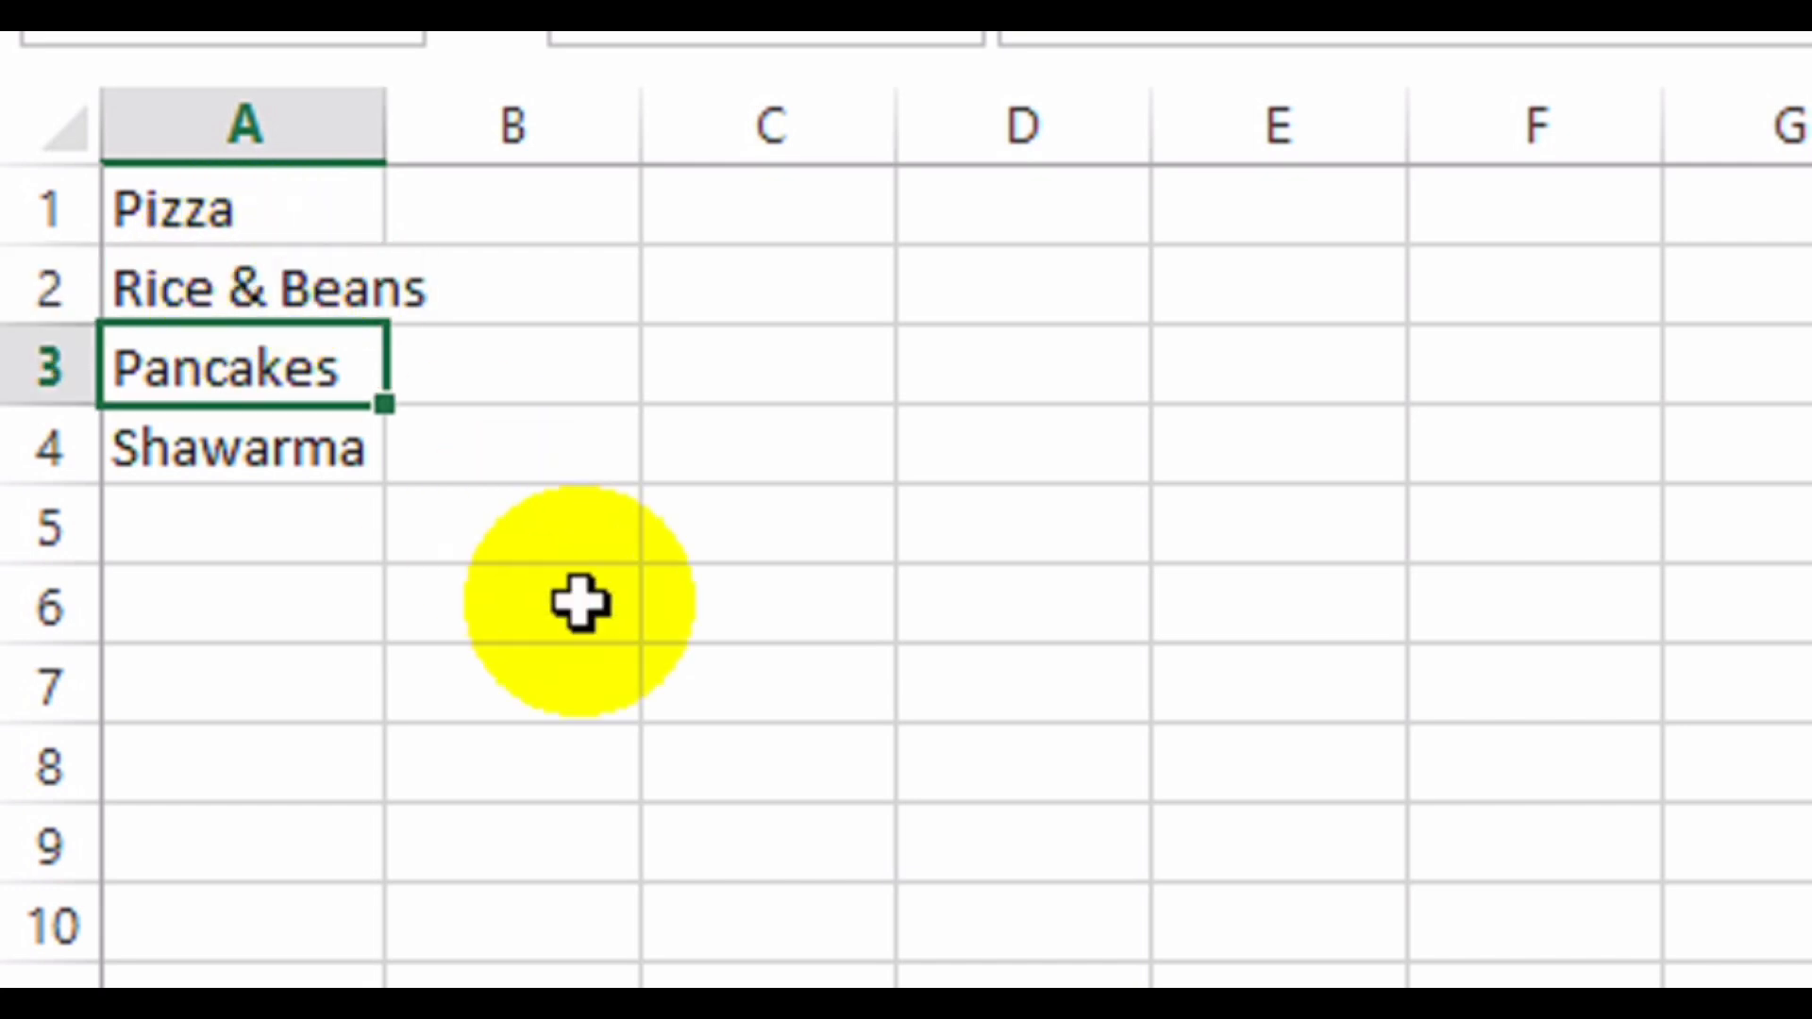
# On the Menu sheet, choose Rice & Beans from B1's dropdown and autofit column B to the entry.
pyautogui.click(1043, 840)
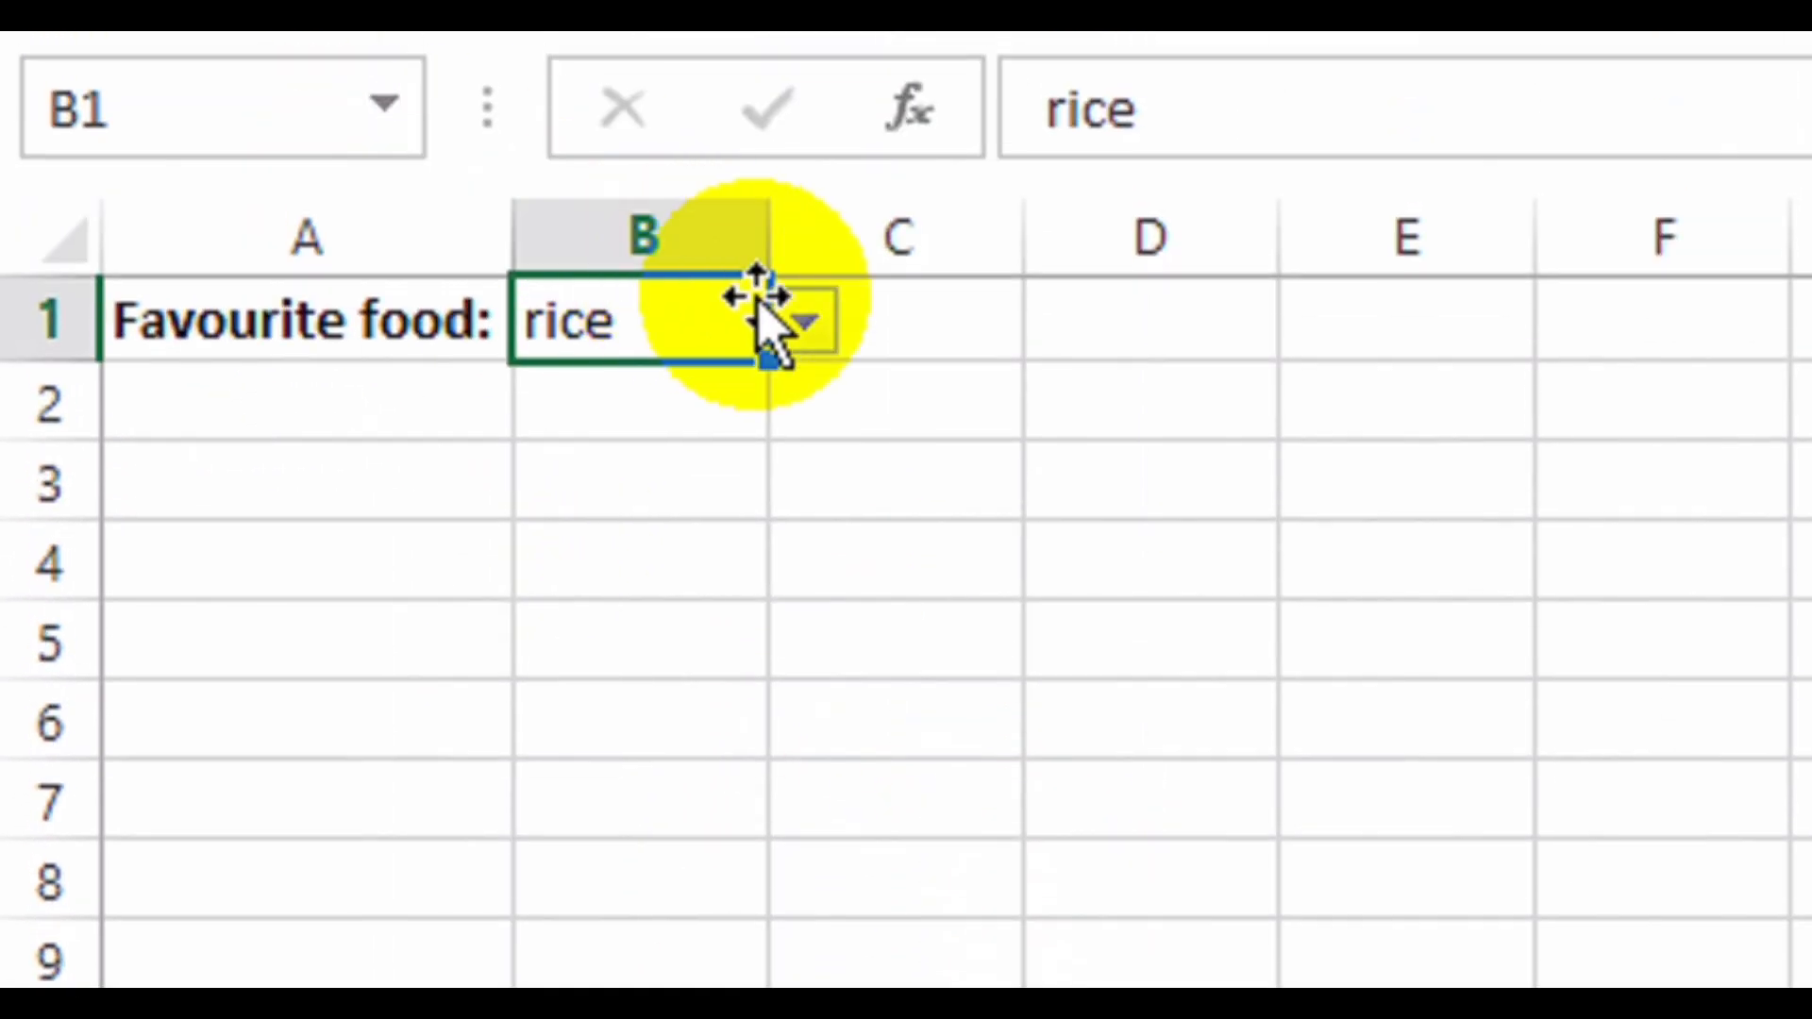
pyautogui.click(804, 321)
pyautogui.click(740, 448)
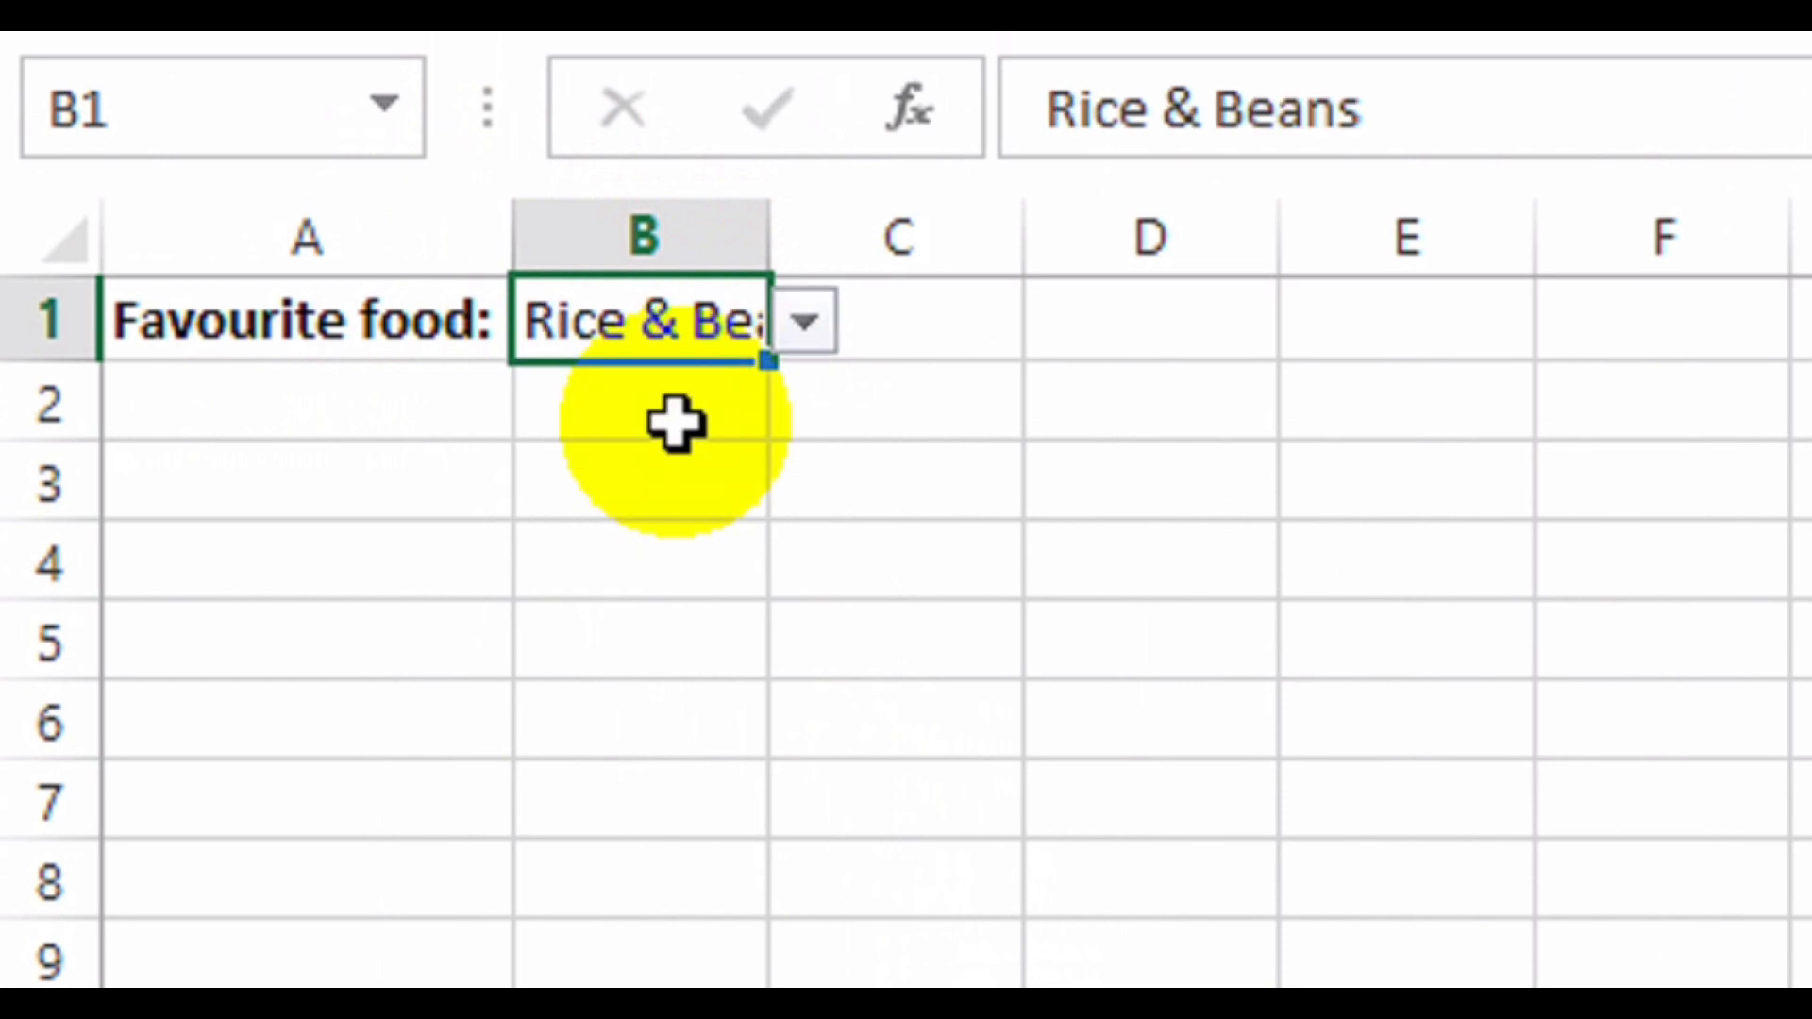
pyautogui.doubleClick(766, 271)
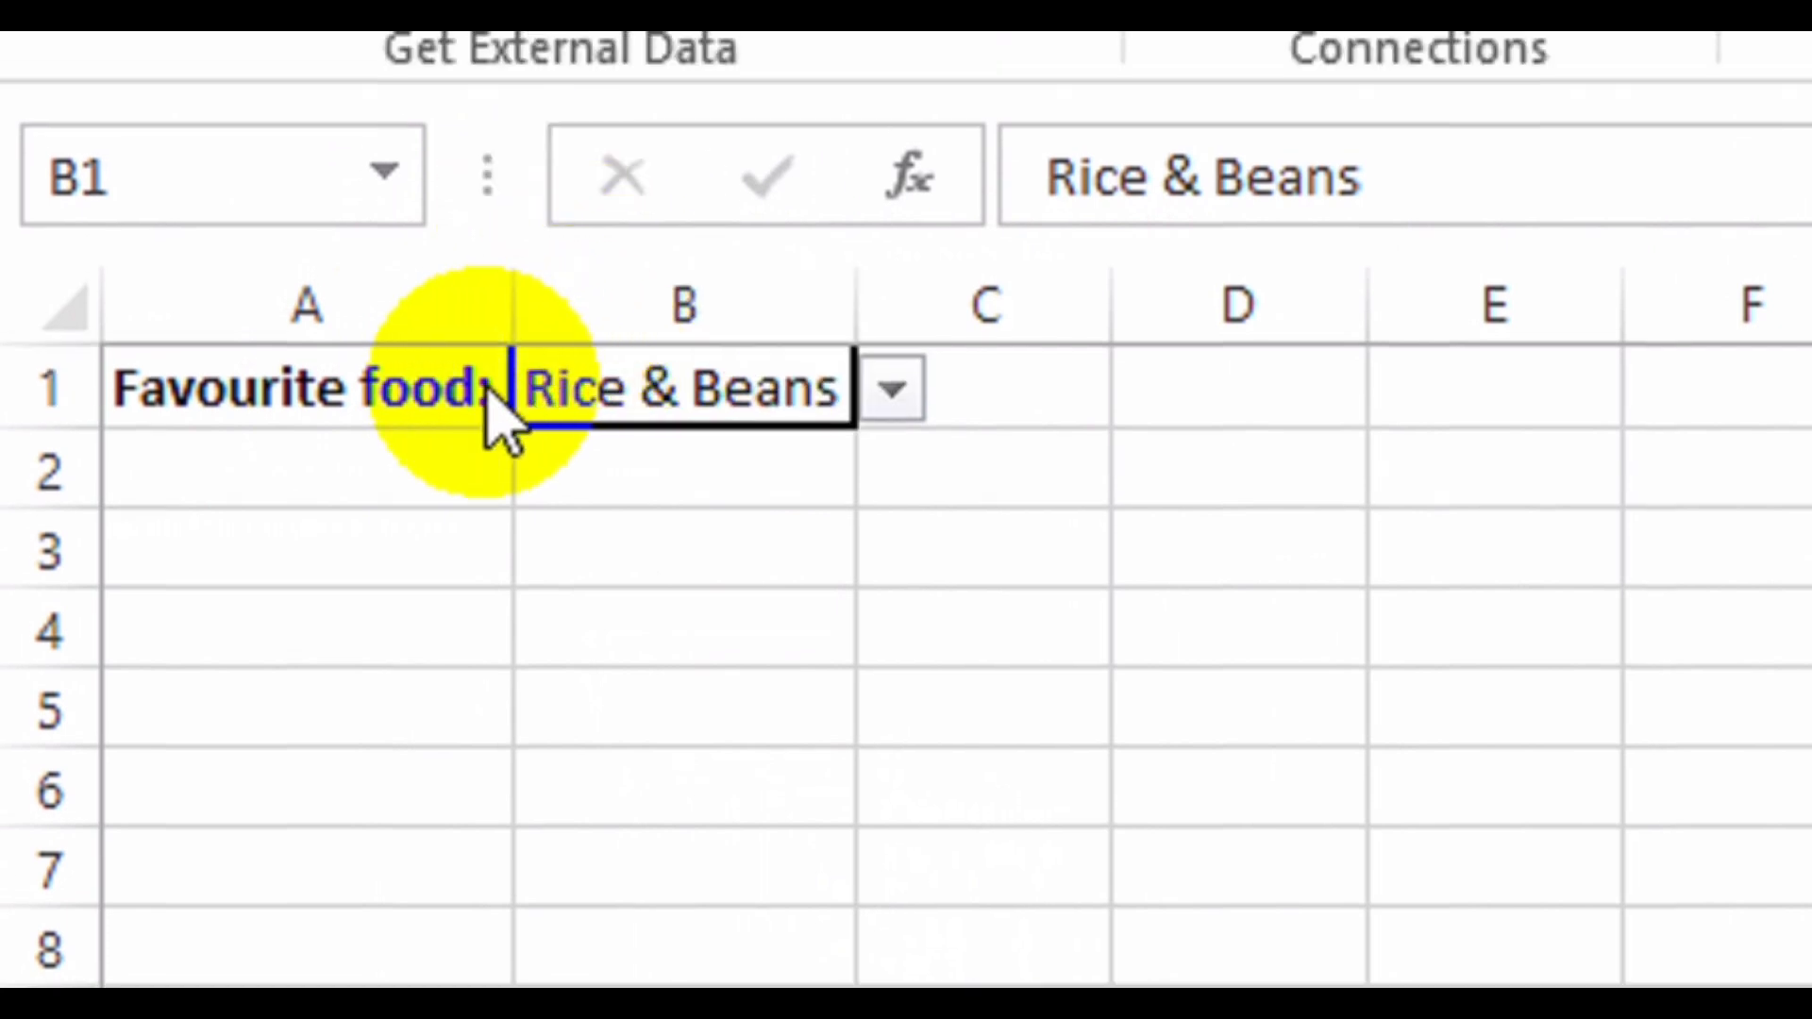
# Add bread and garri in A5 and A6 of the List sheet and check B1's dropdown choices on the Menu sheet.
pyautogui.click(1243, 850)
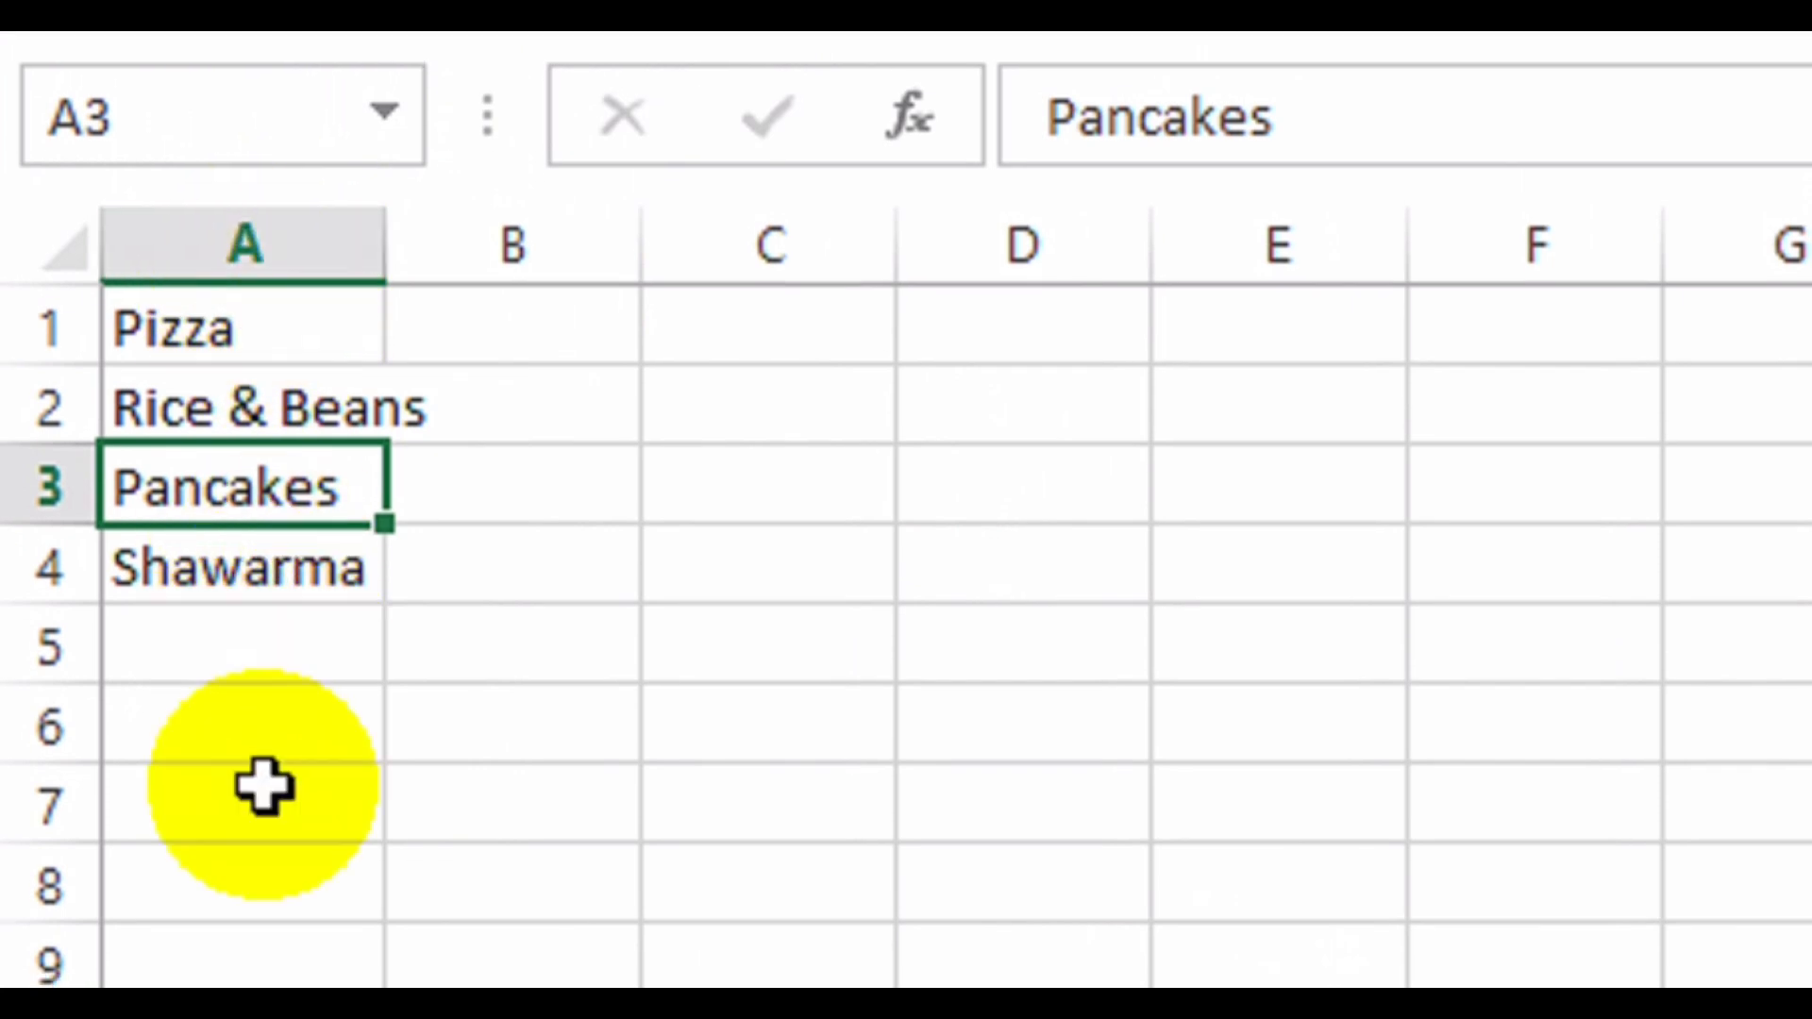
pyautogui.click(269, 681)
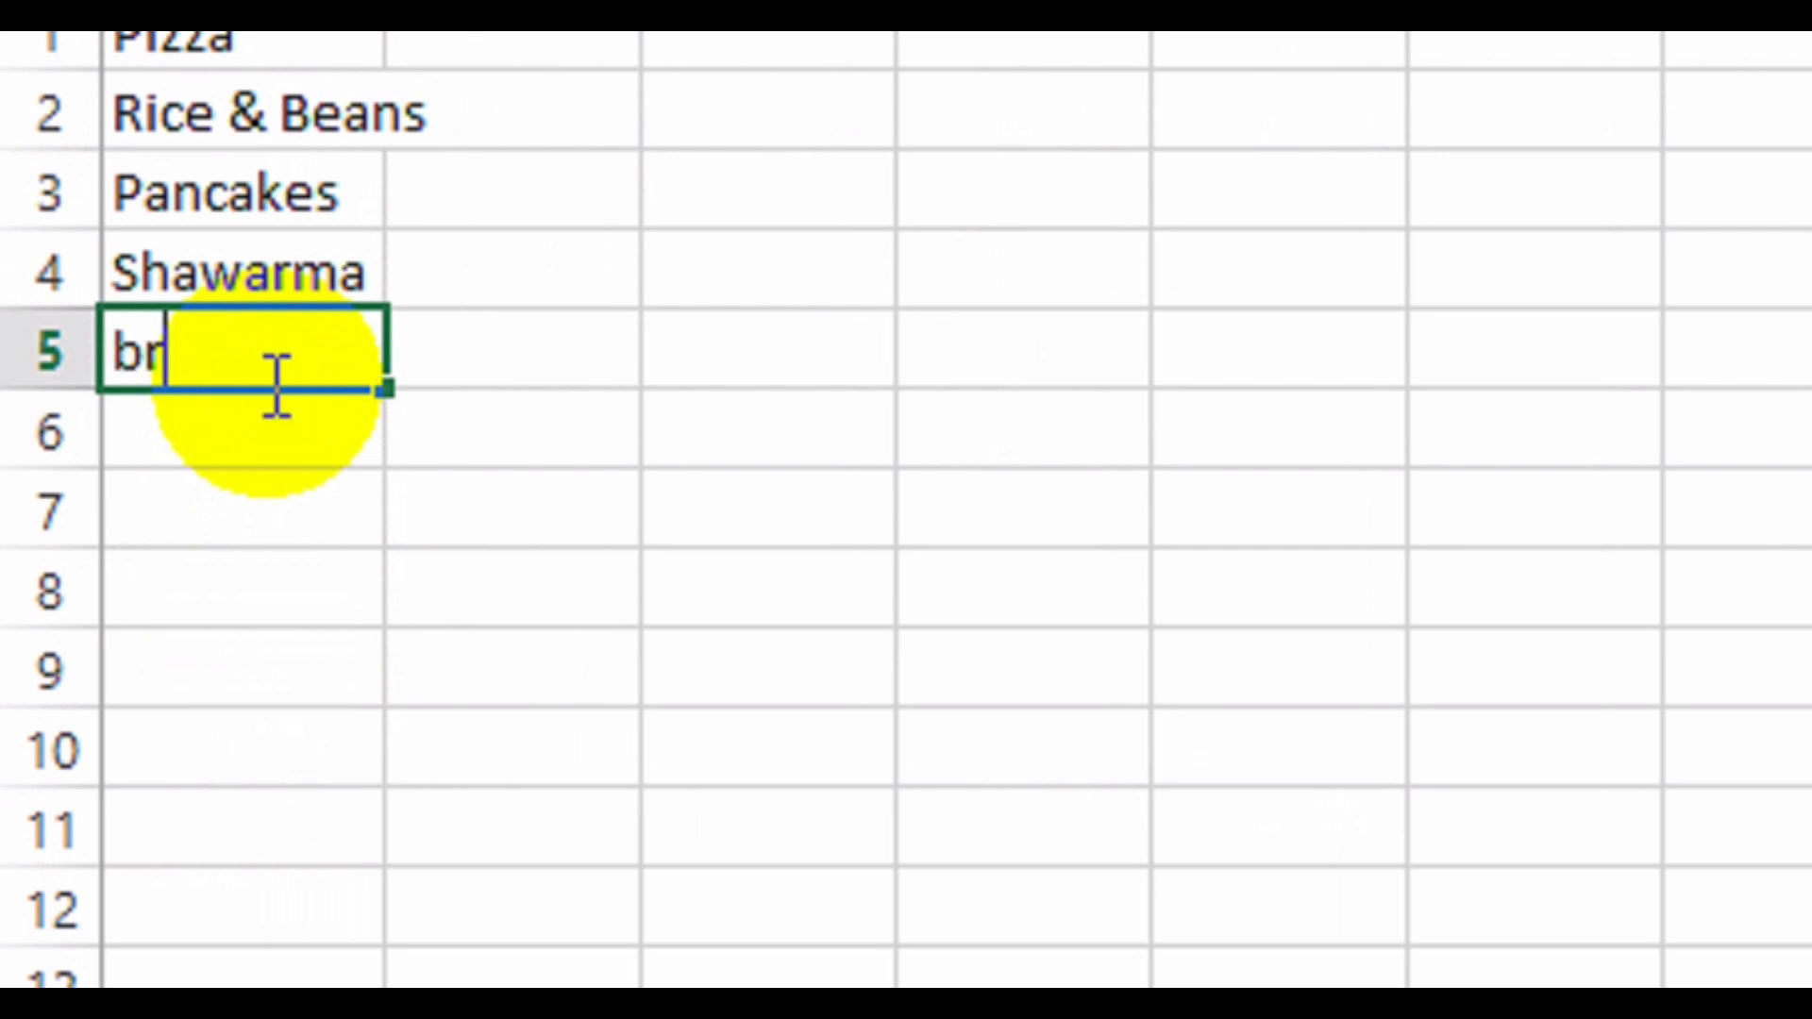
pyautogui.press('Return')
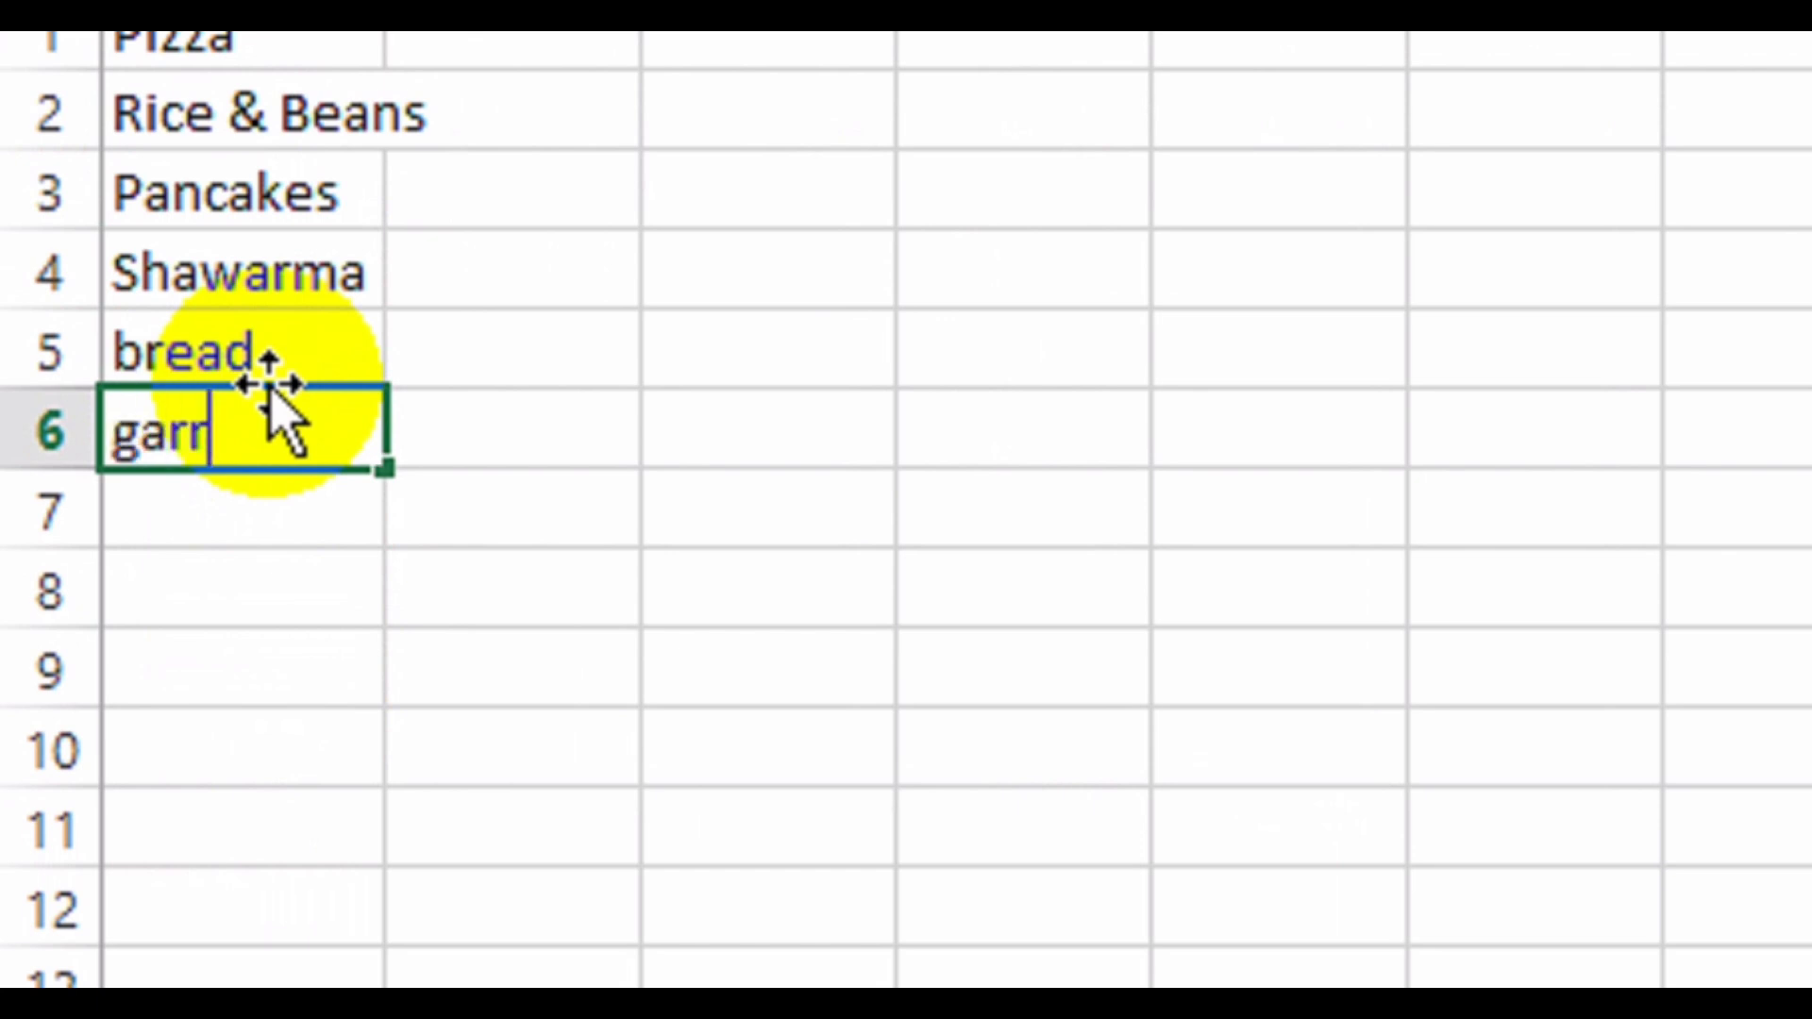
pyautogui.press('Return')
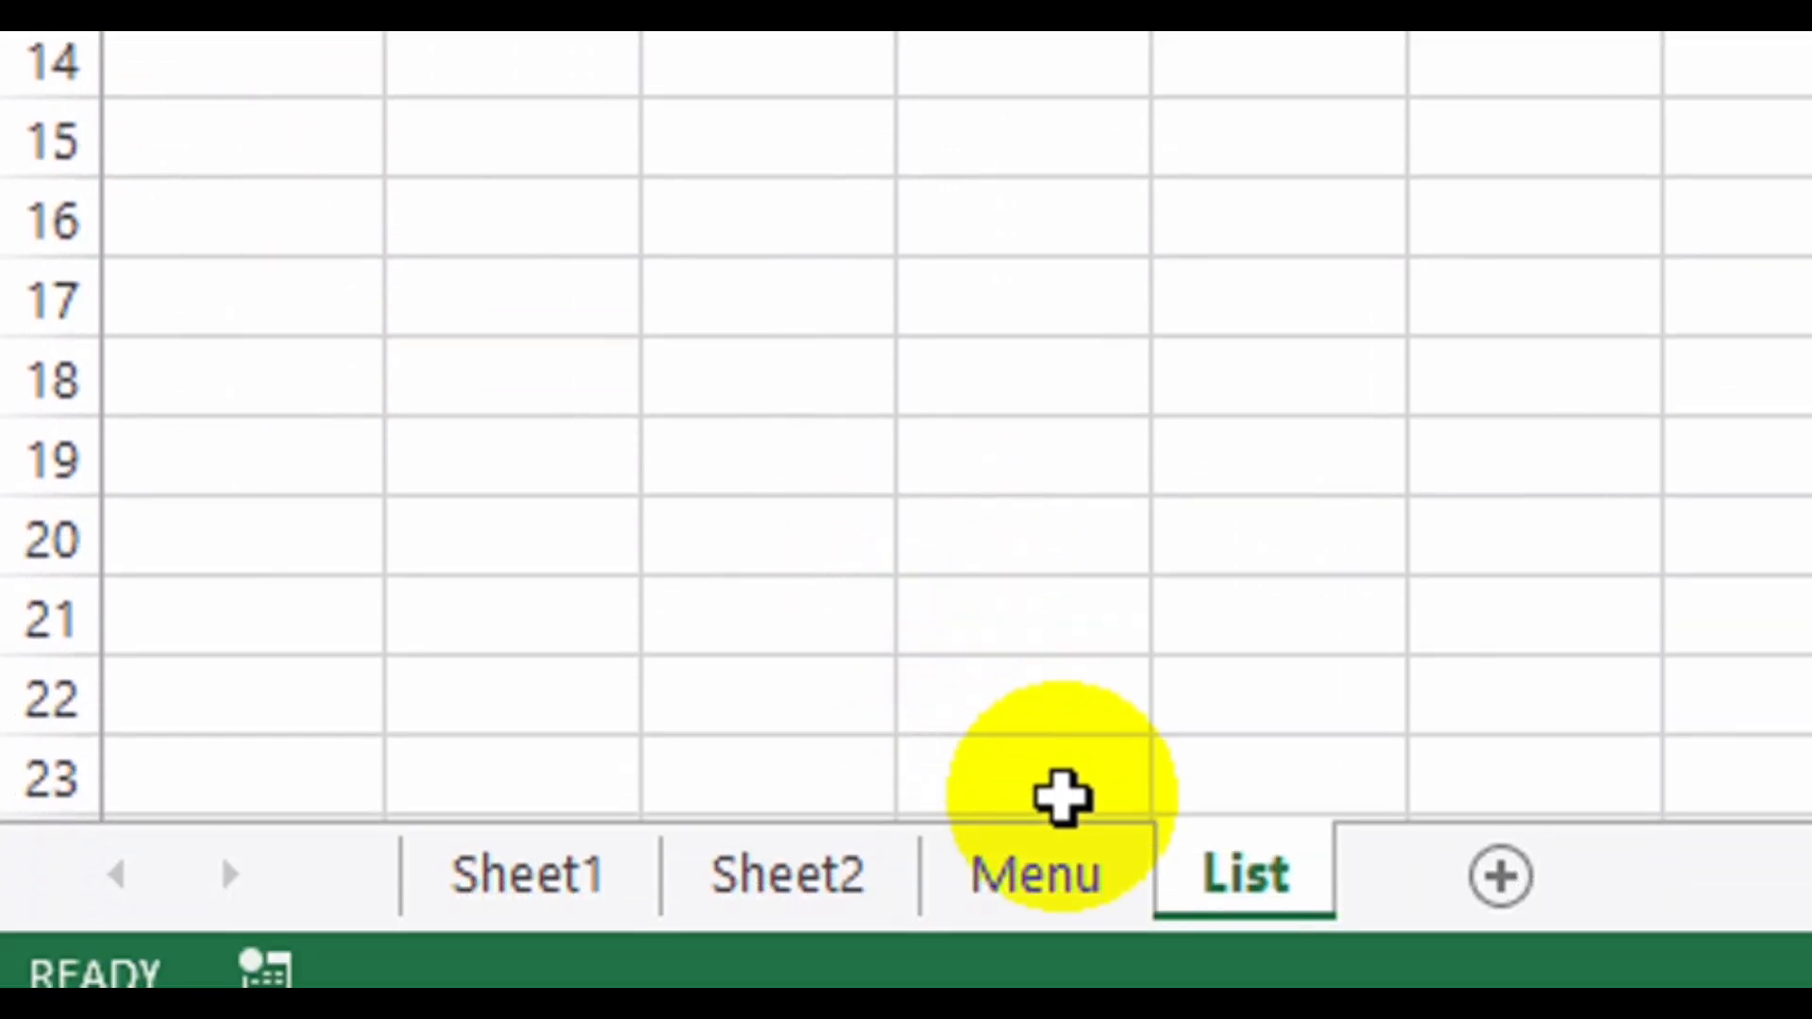
pyautogui.click(1062, 873)
pyautogui.click(892, 274)
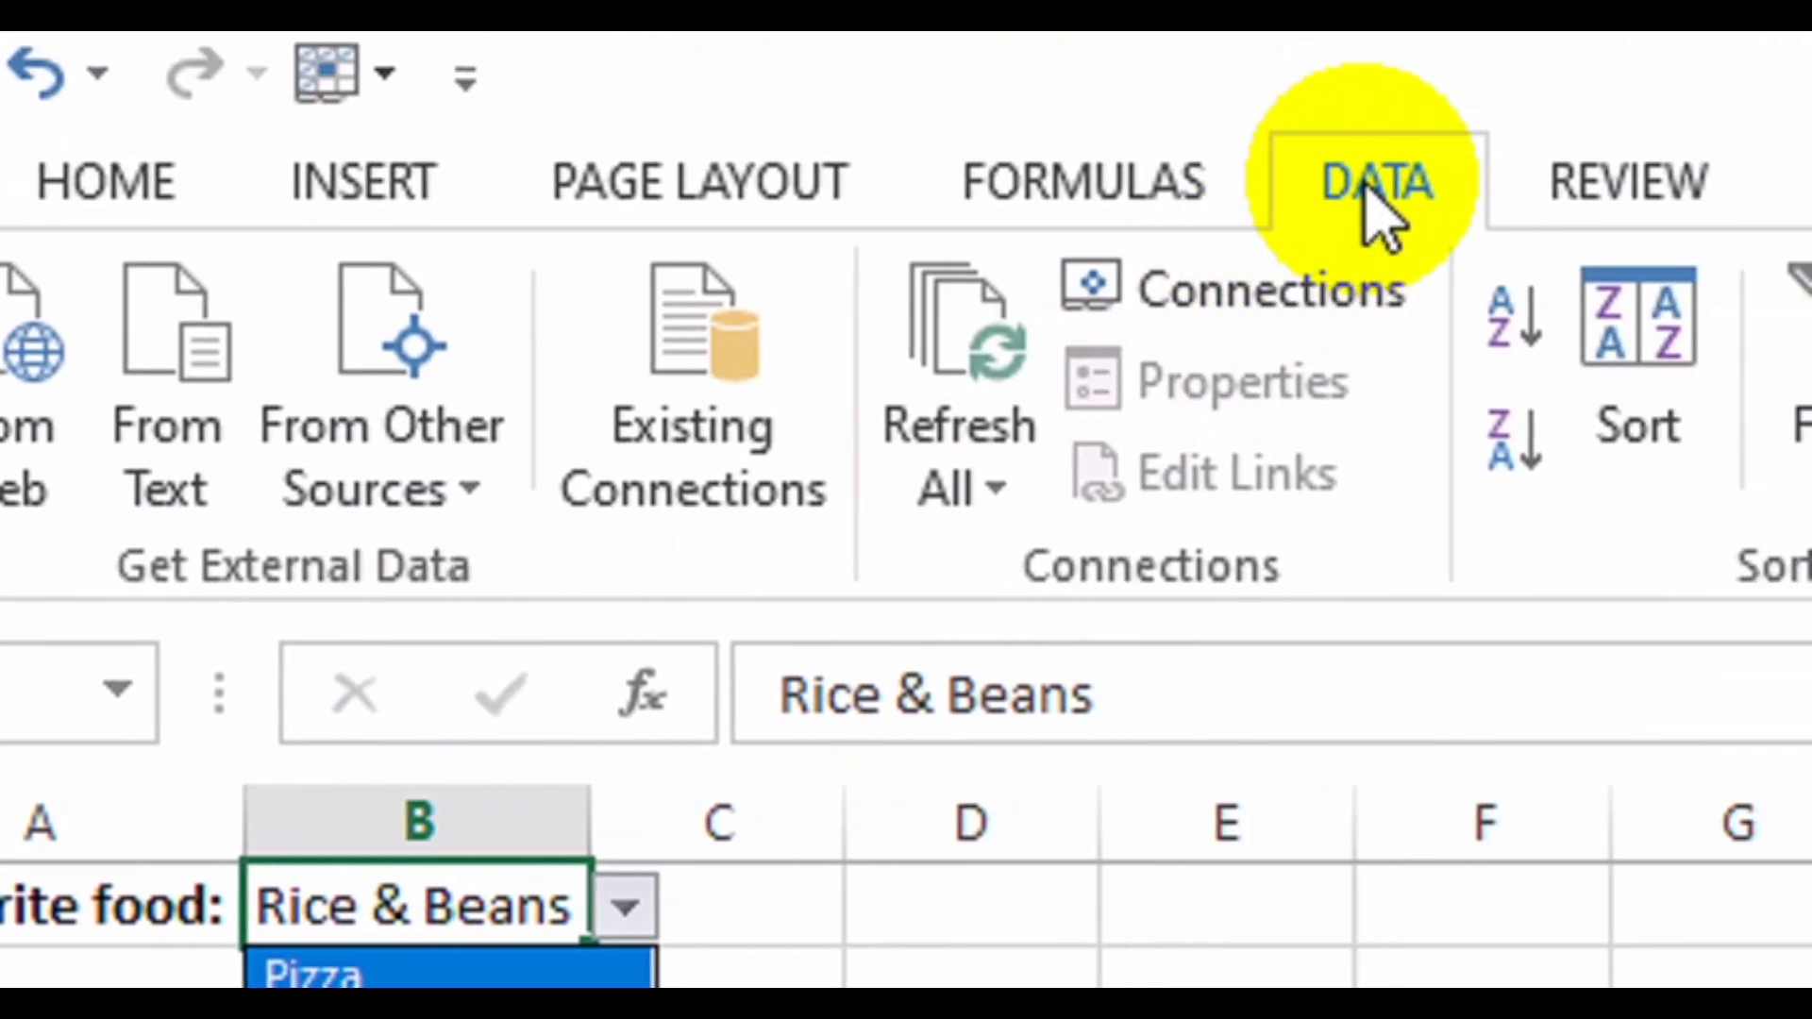
# In B1's list validation, replace the source range with an OFFSET formula that starts from cell A1 of the List sheet.
pyautogui.click(1362, 187)
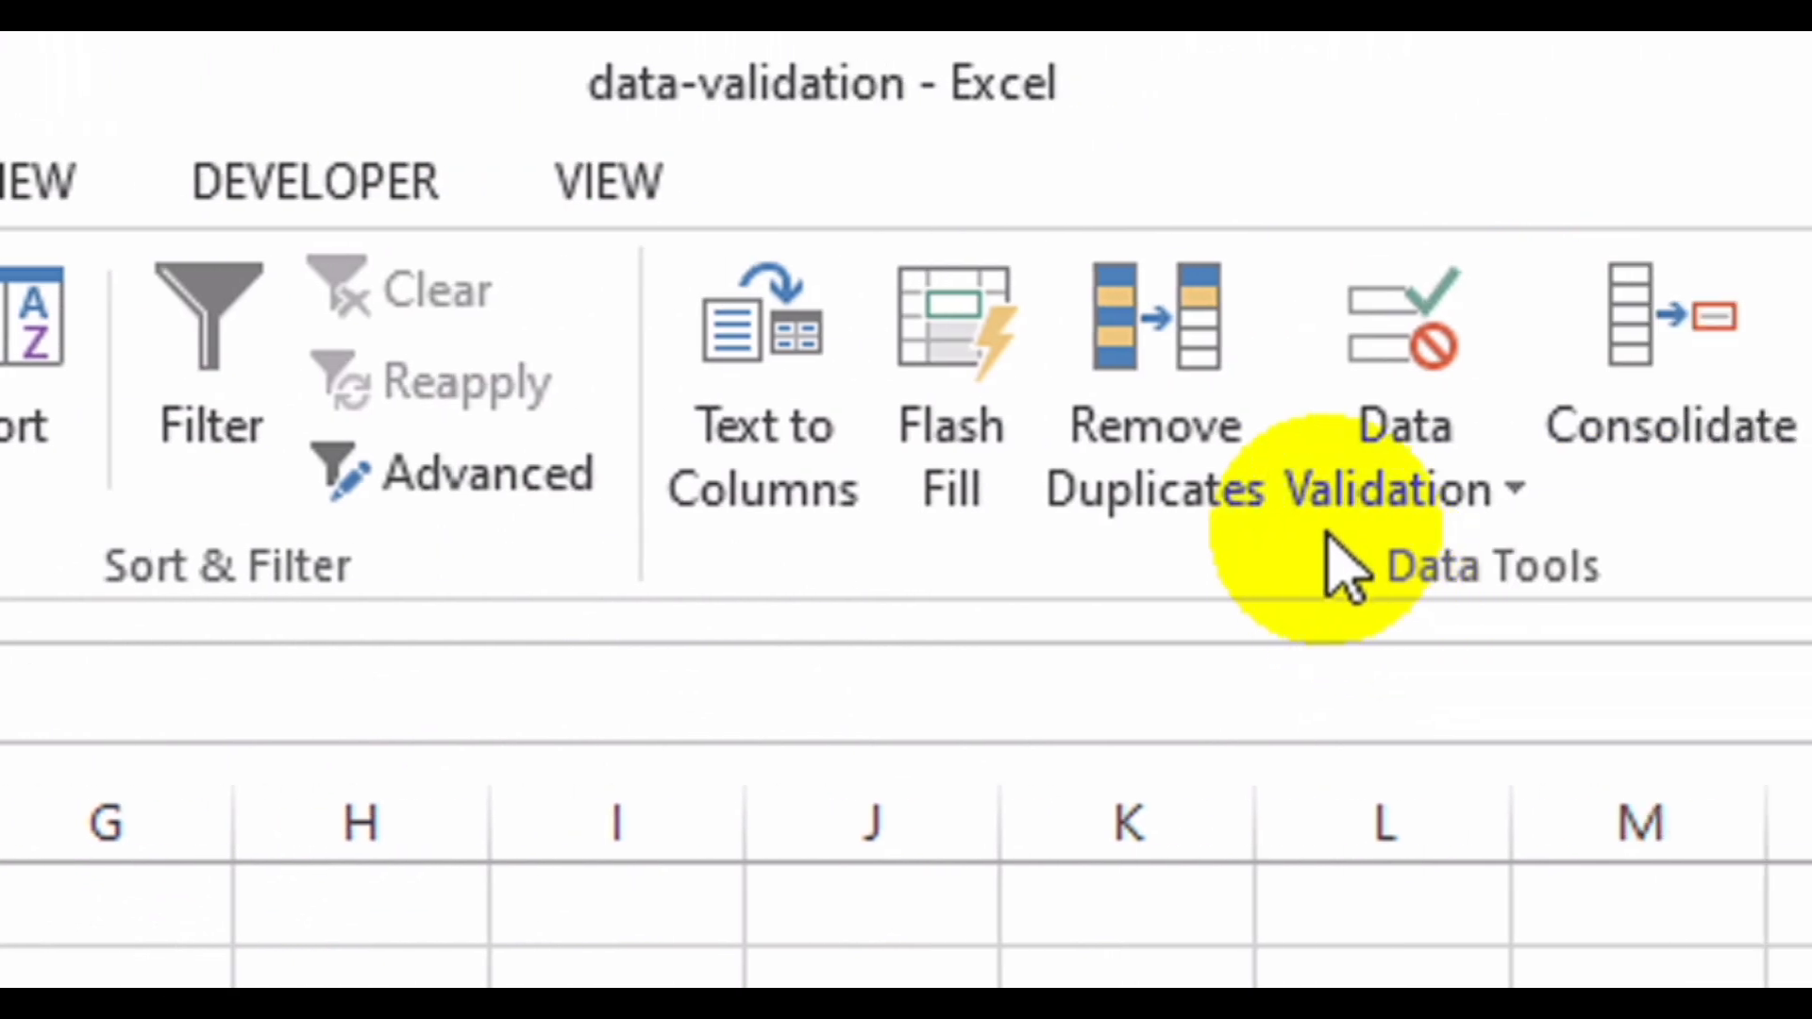
pyautogui.click(1366, 486)
pyautogui.click(1361, 571)
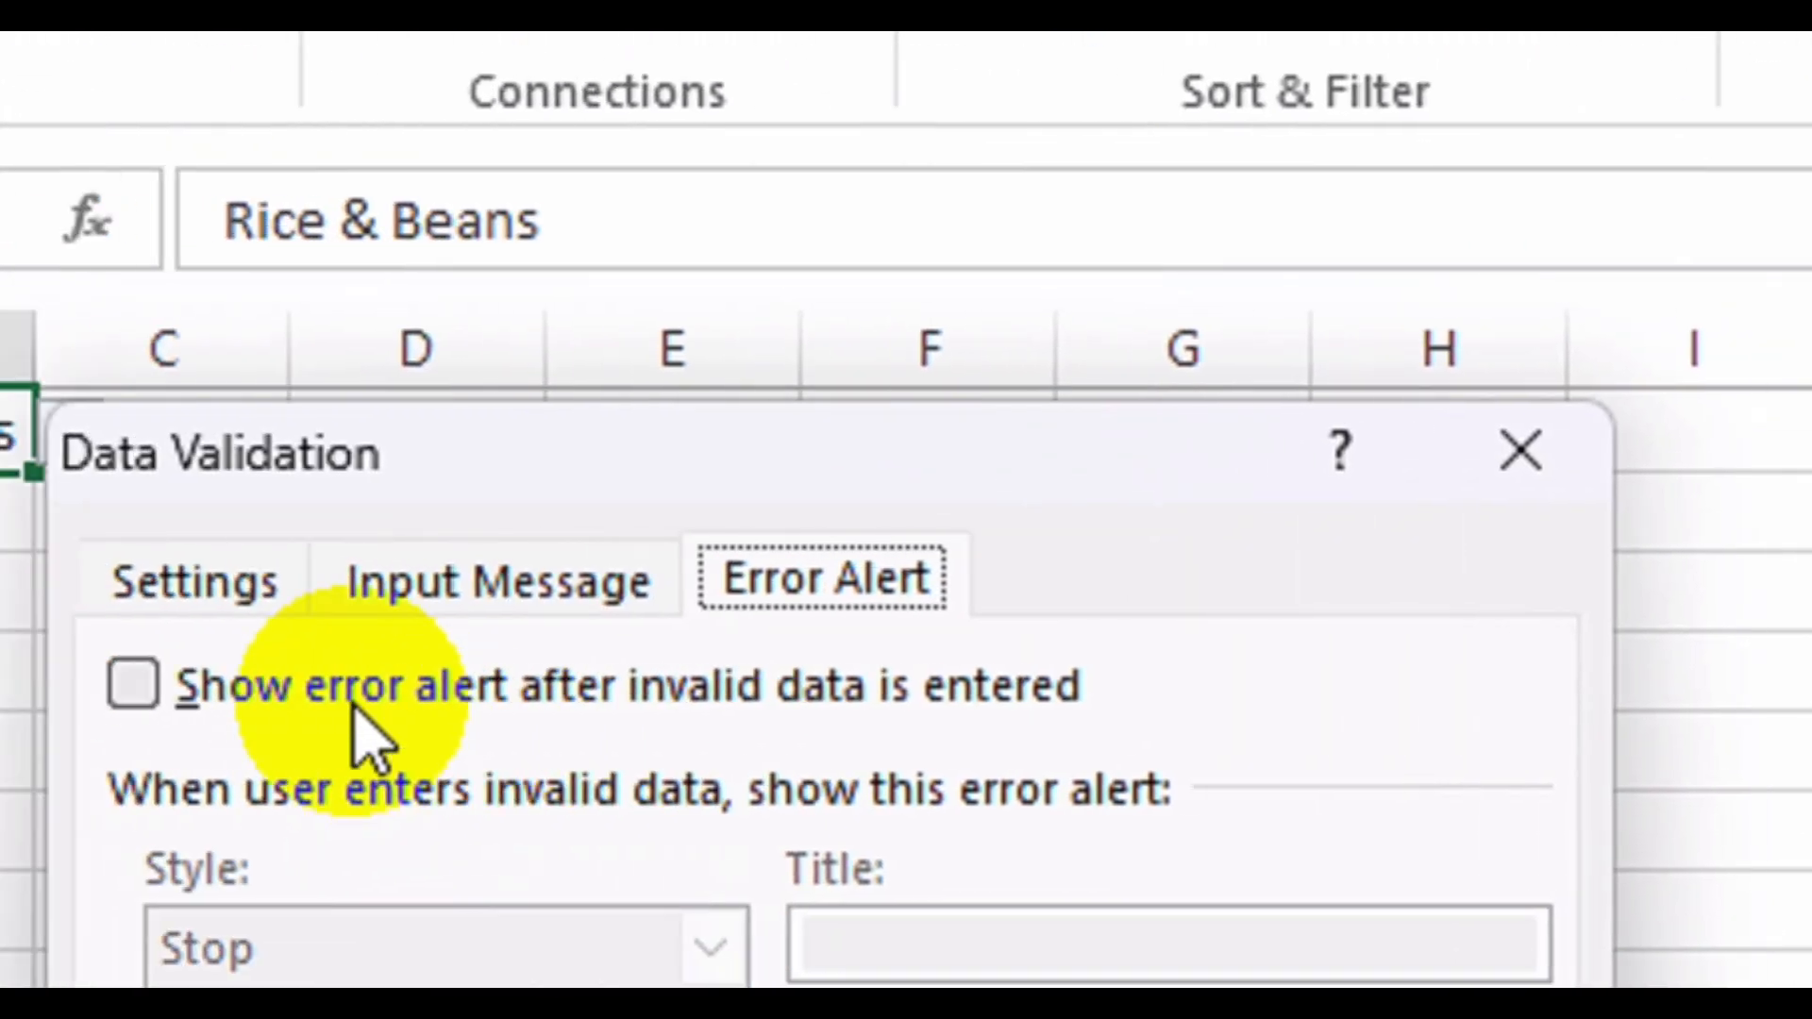
pyautogui.click(217, 589)
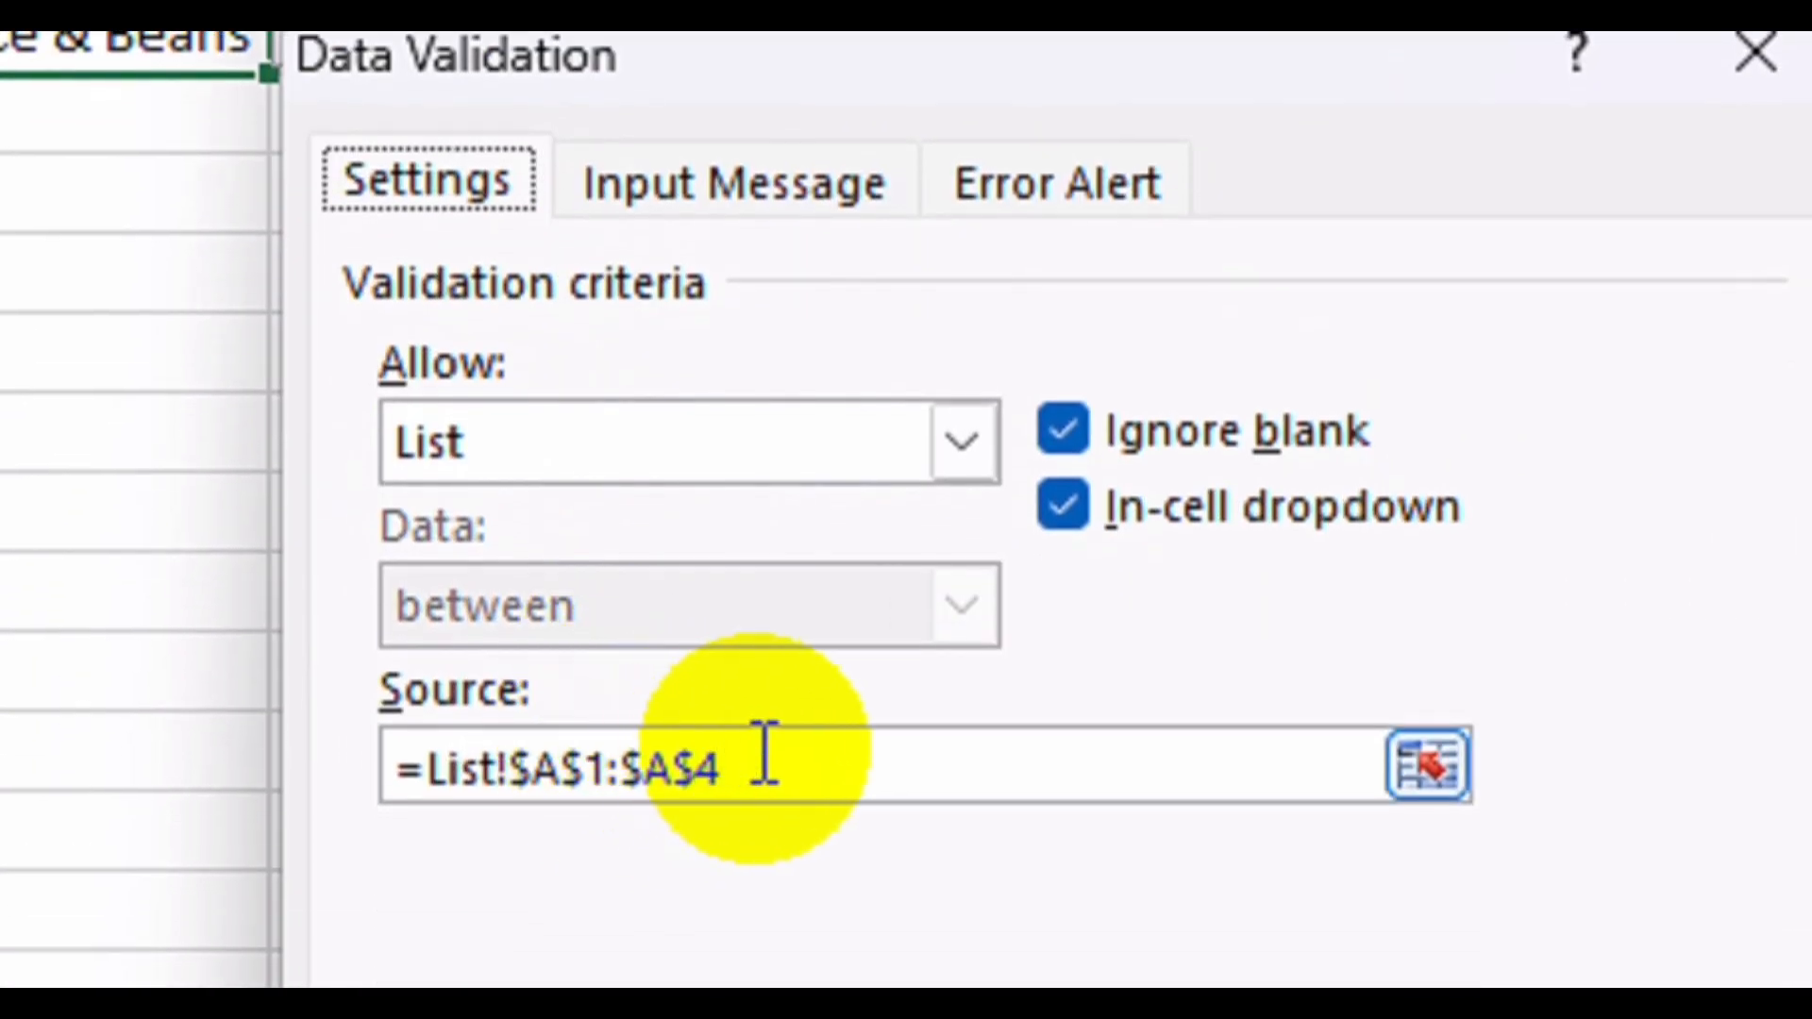
pyautogui.moveTo(531, 1018); pyautogui.dragTo(212, 1018)
pyautogui.moveTo(451, 746)
pyautogui.mouseDown()
pyautogui.moveTo(404, 745)
pyautogui.moveTo(495, 760)
pyautogui.moveTo(482, 752)
pyautogui.mouseUp()
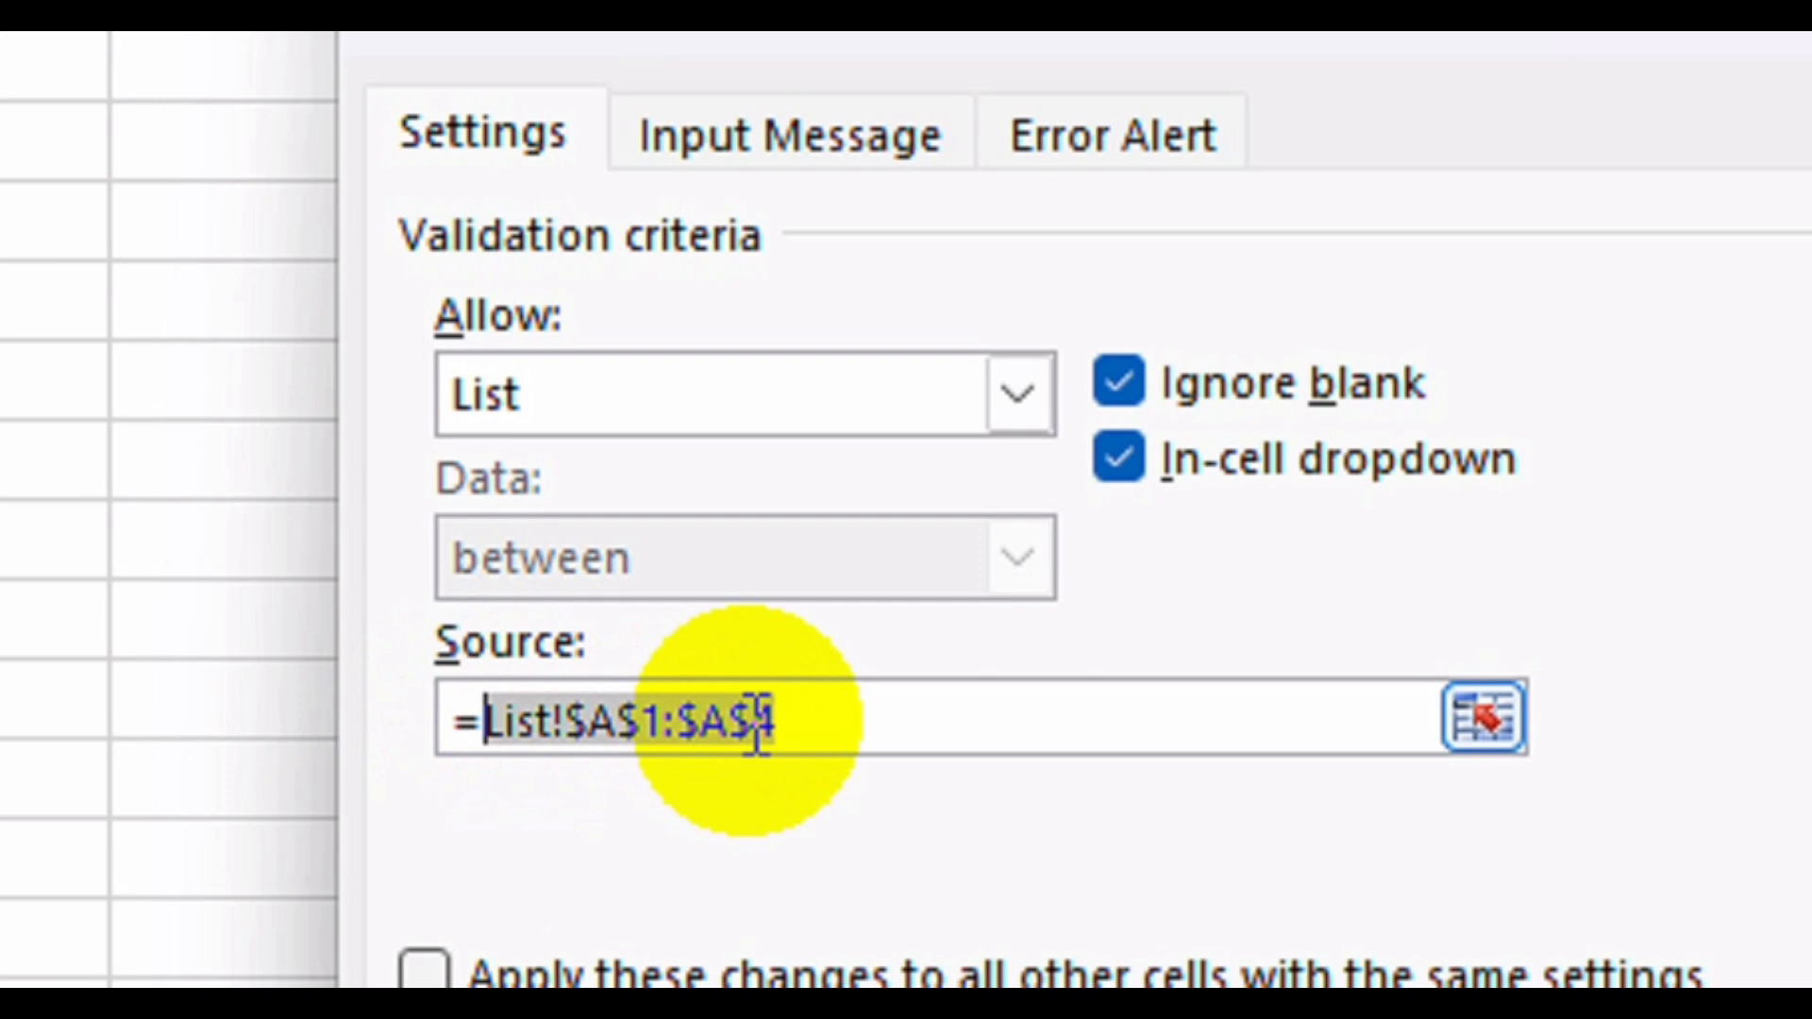
pyautogui.press('BackSpace')
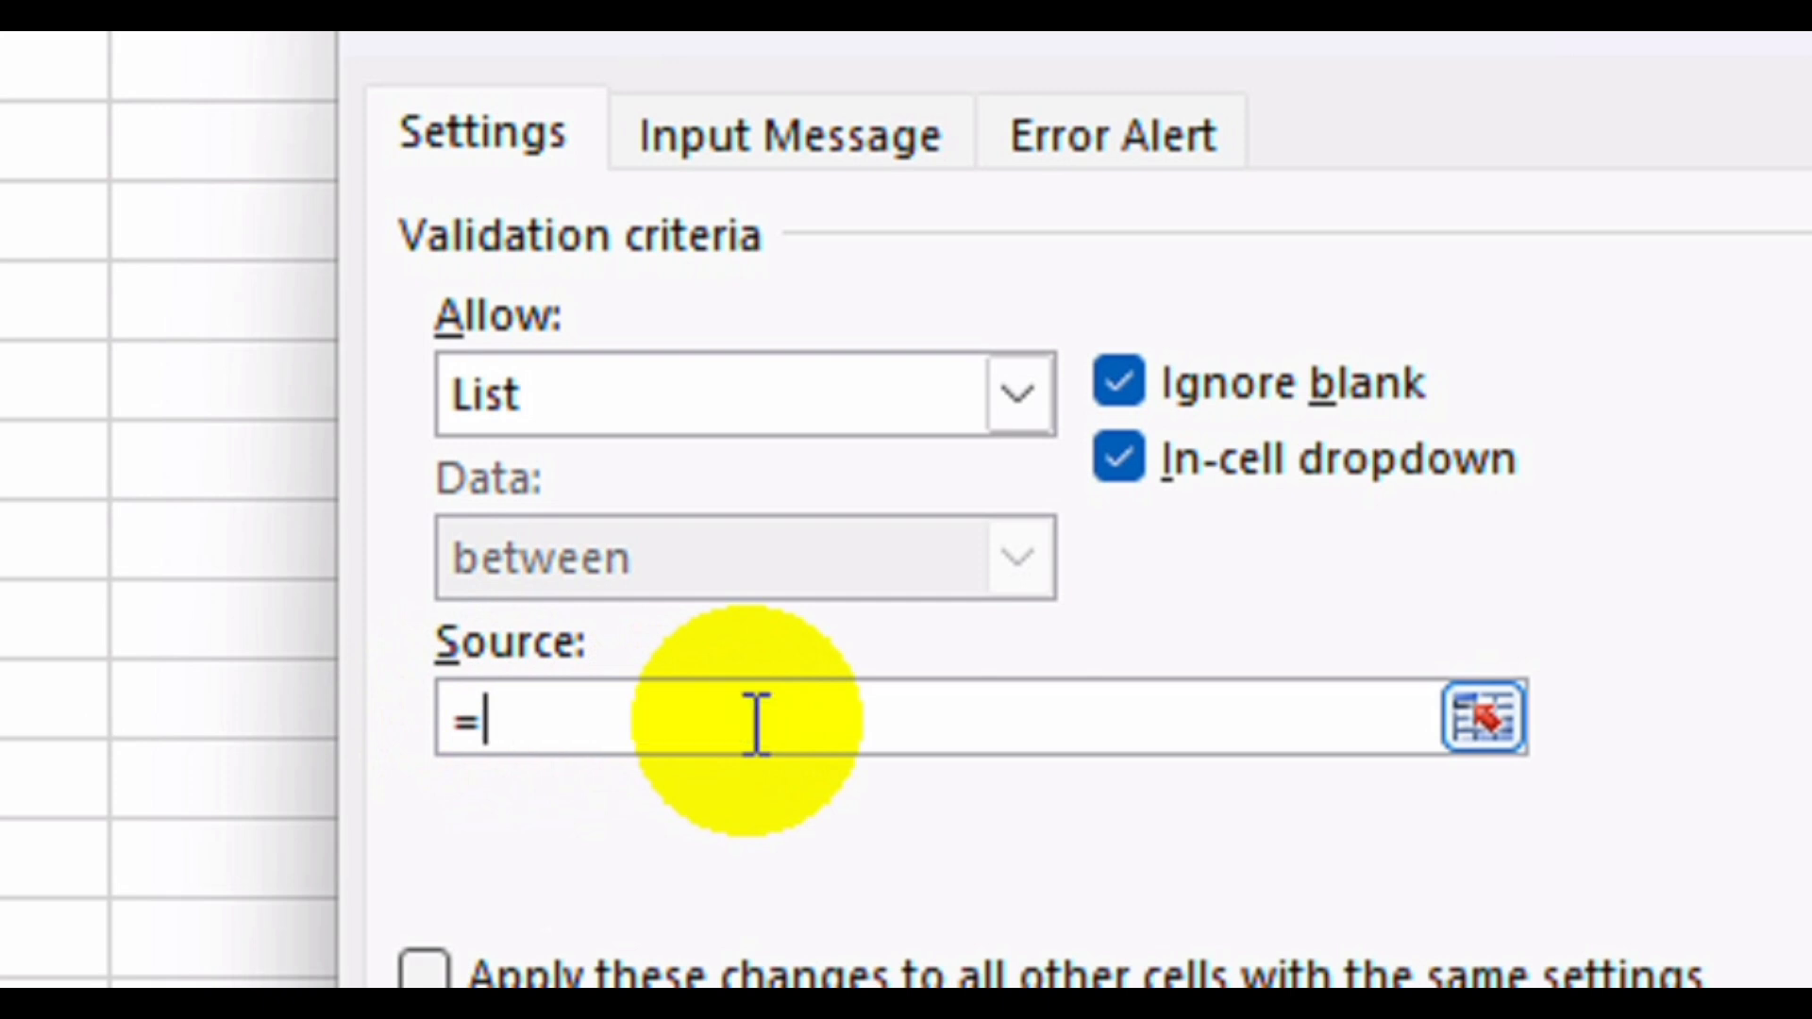
pyautogui.write('OFFSET(')
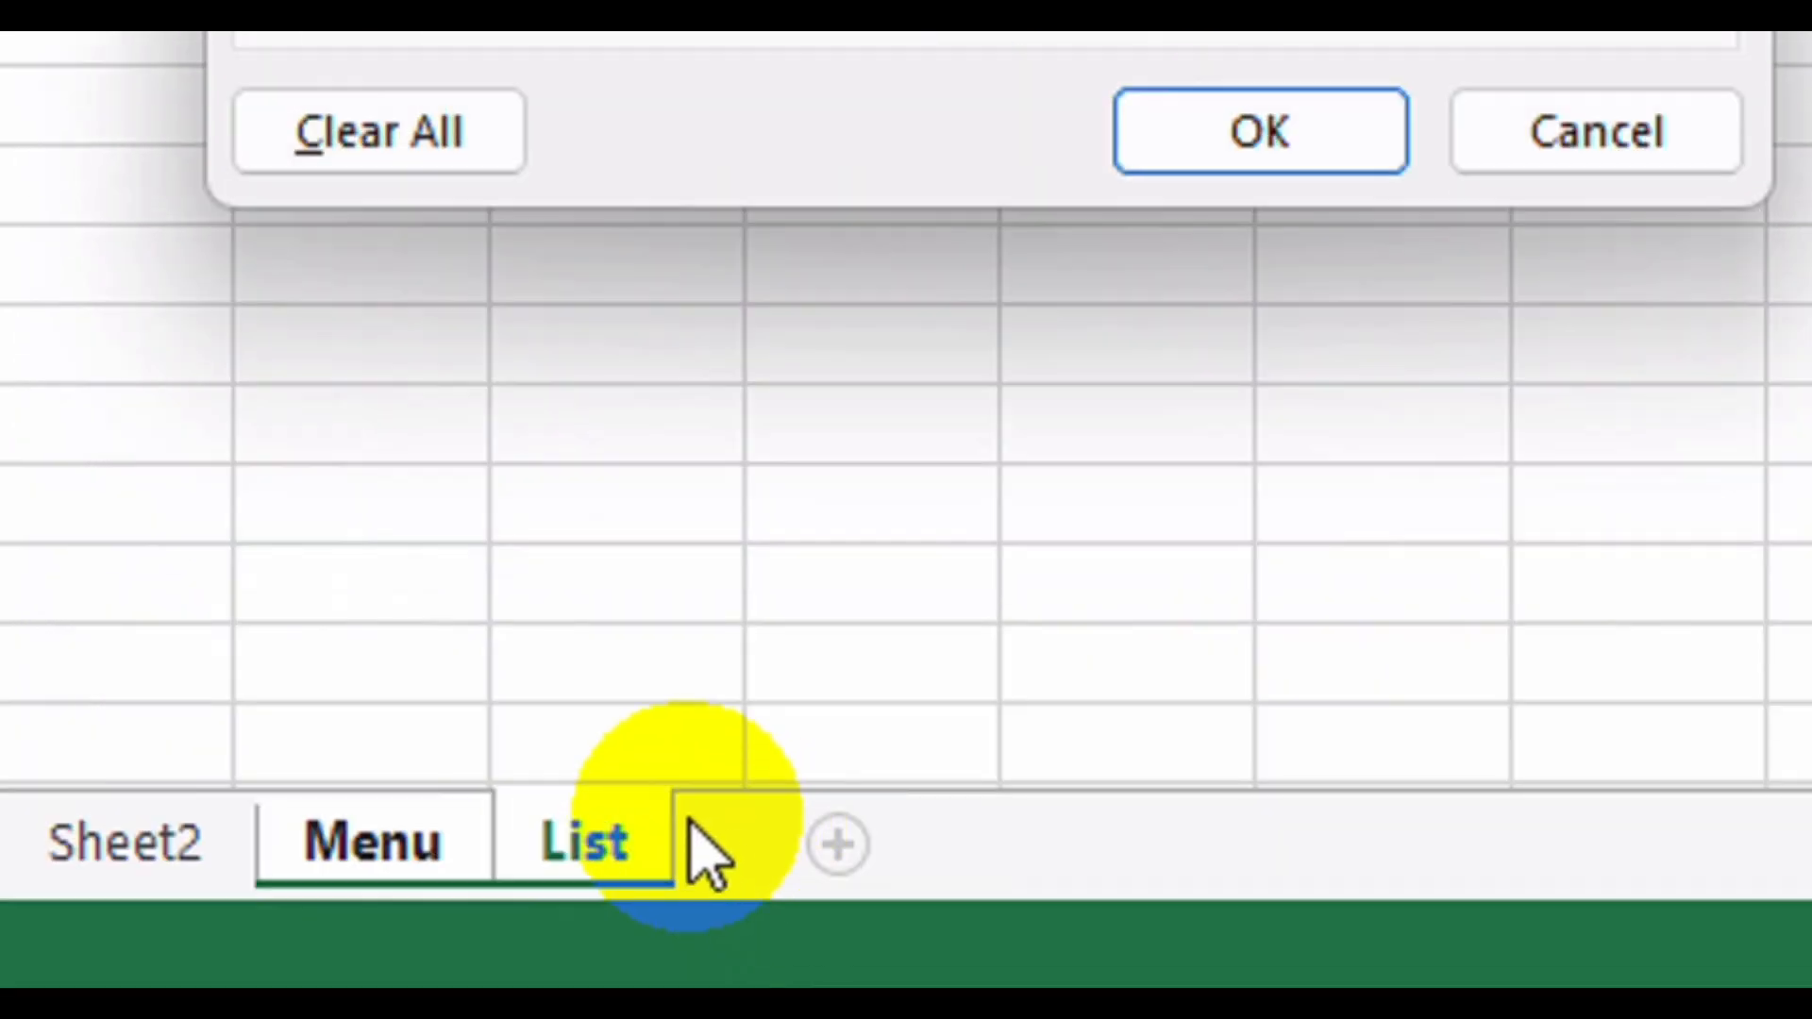
pyautogui.click(579, 835)
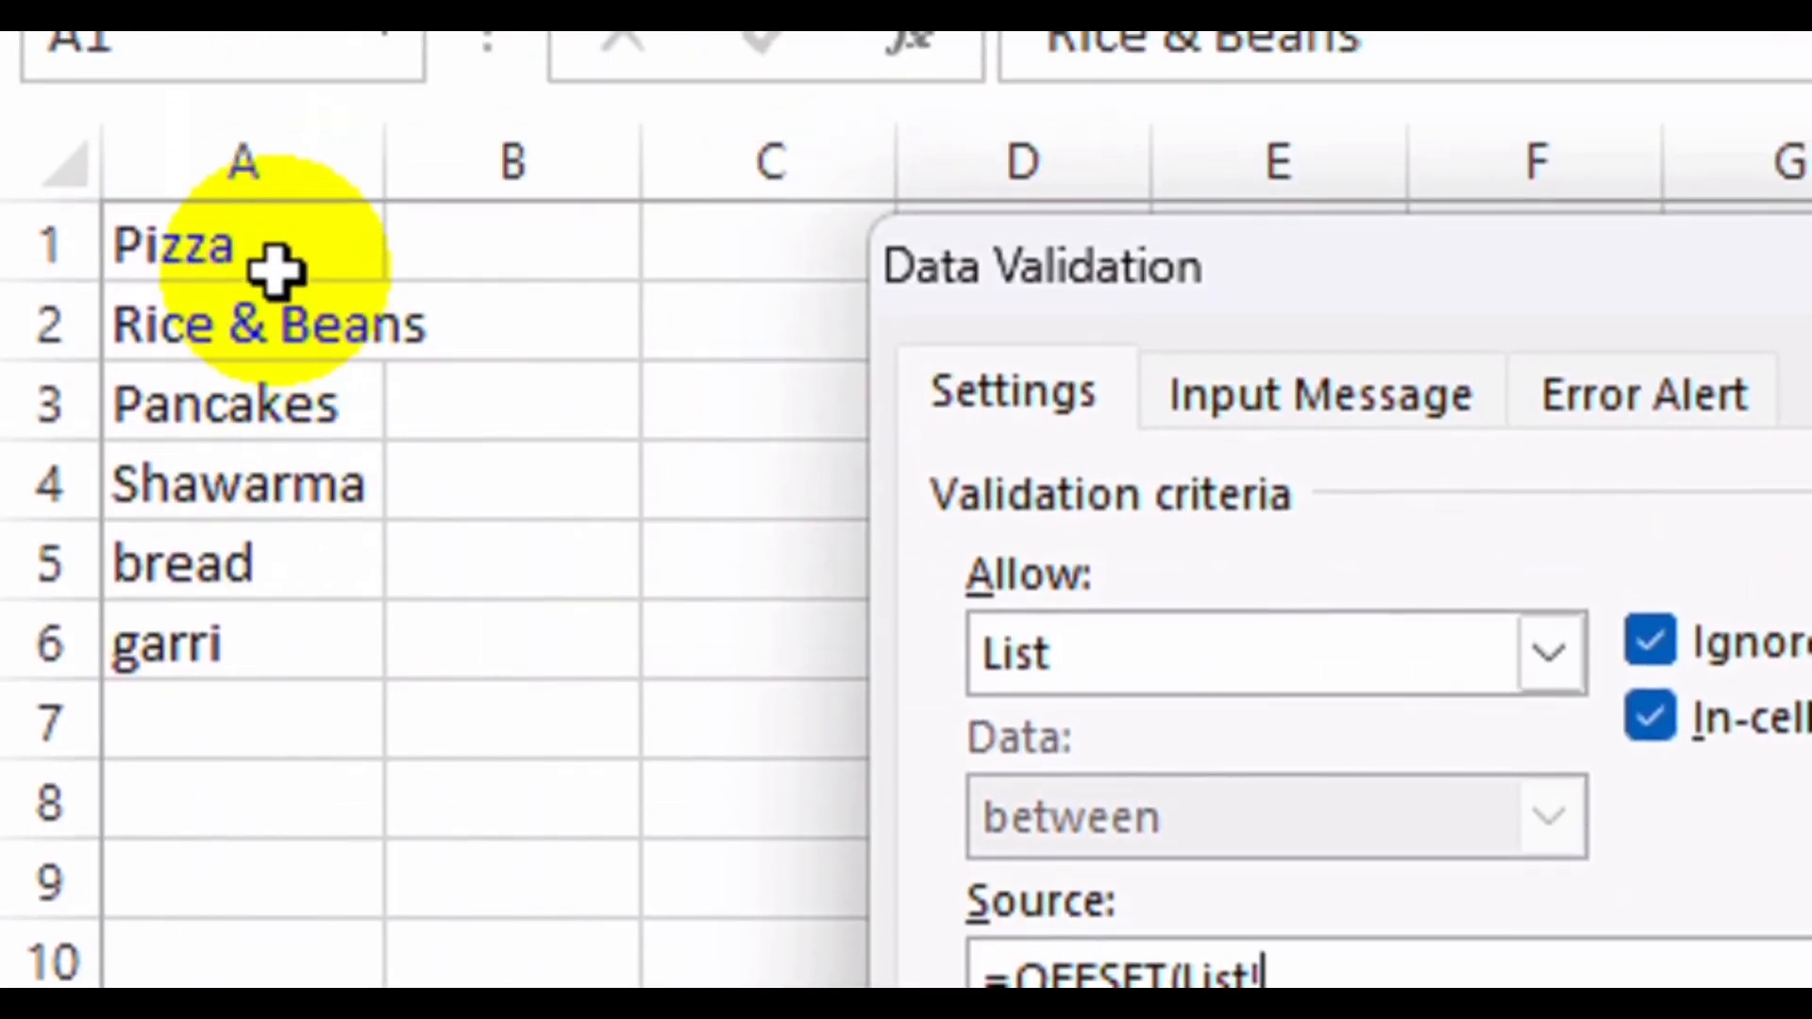
pyautogui.click(273, 271)
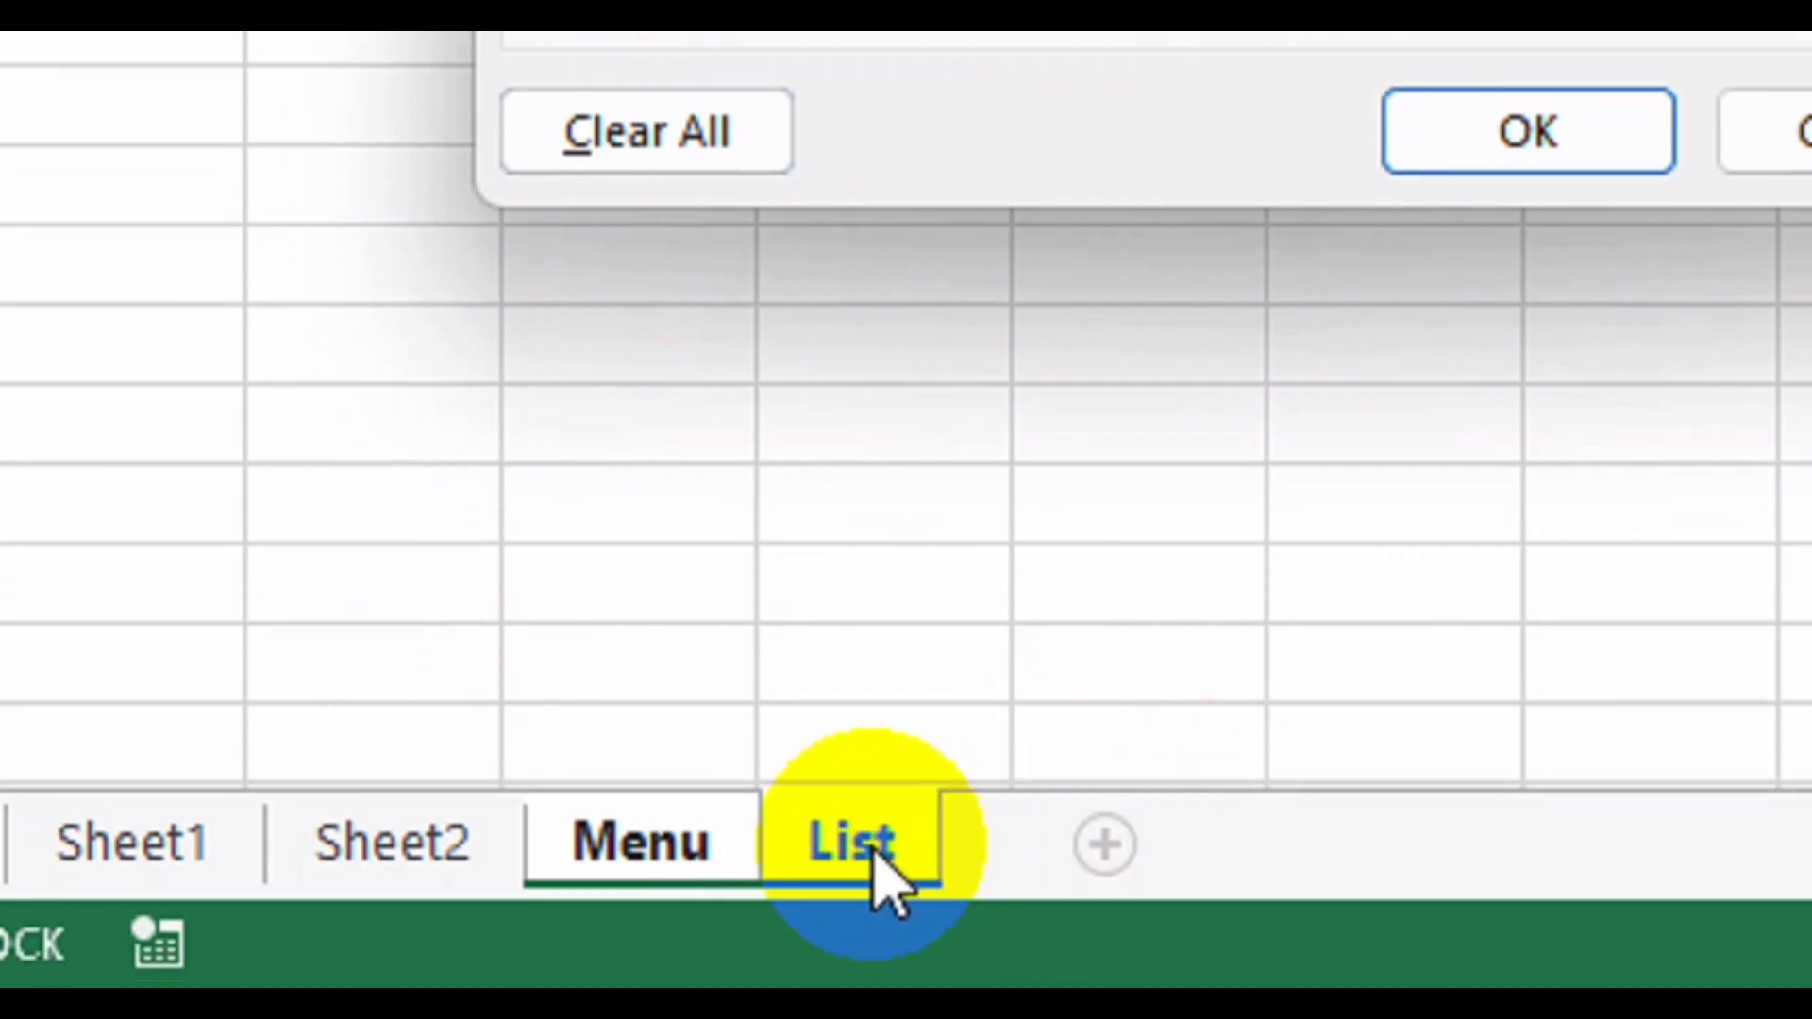
# Complete the source as =OFFSET(List!$A$1,0,0,COUNTA(List!$A:$A),1), apply the validation and check B1's dropdown choices.
pyautogui.click(875, 849)
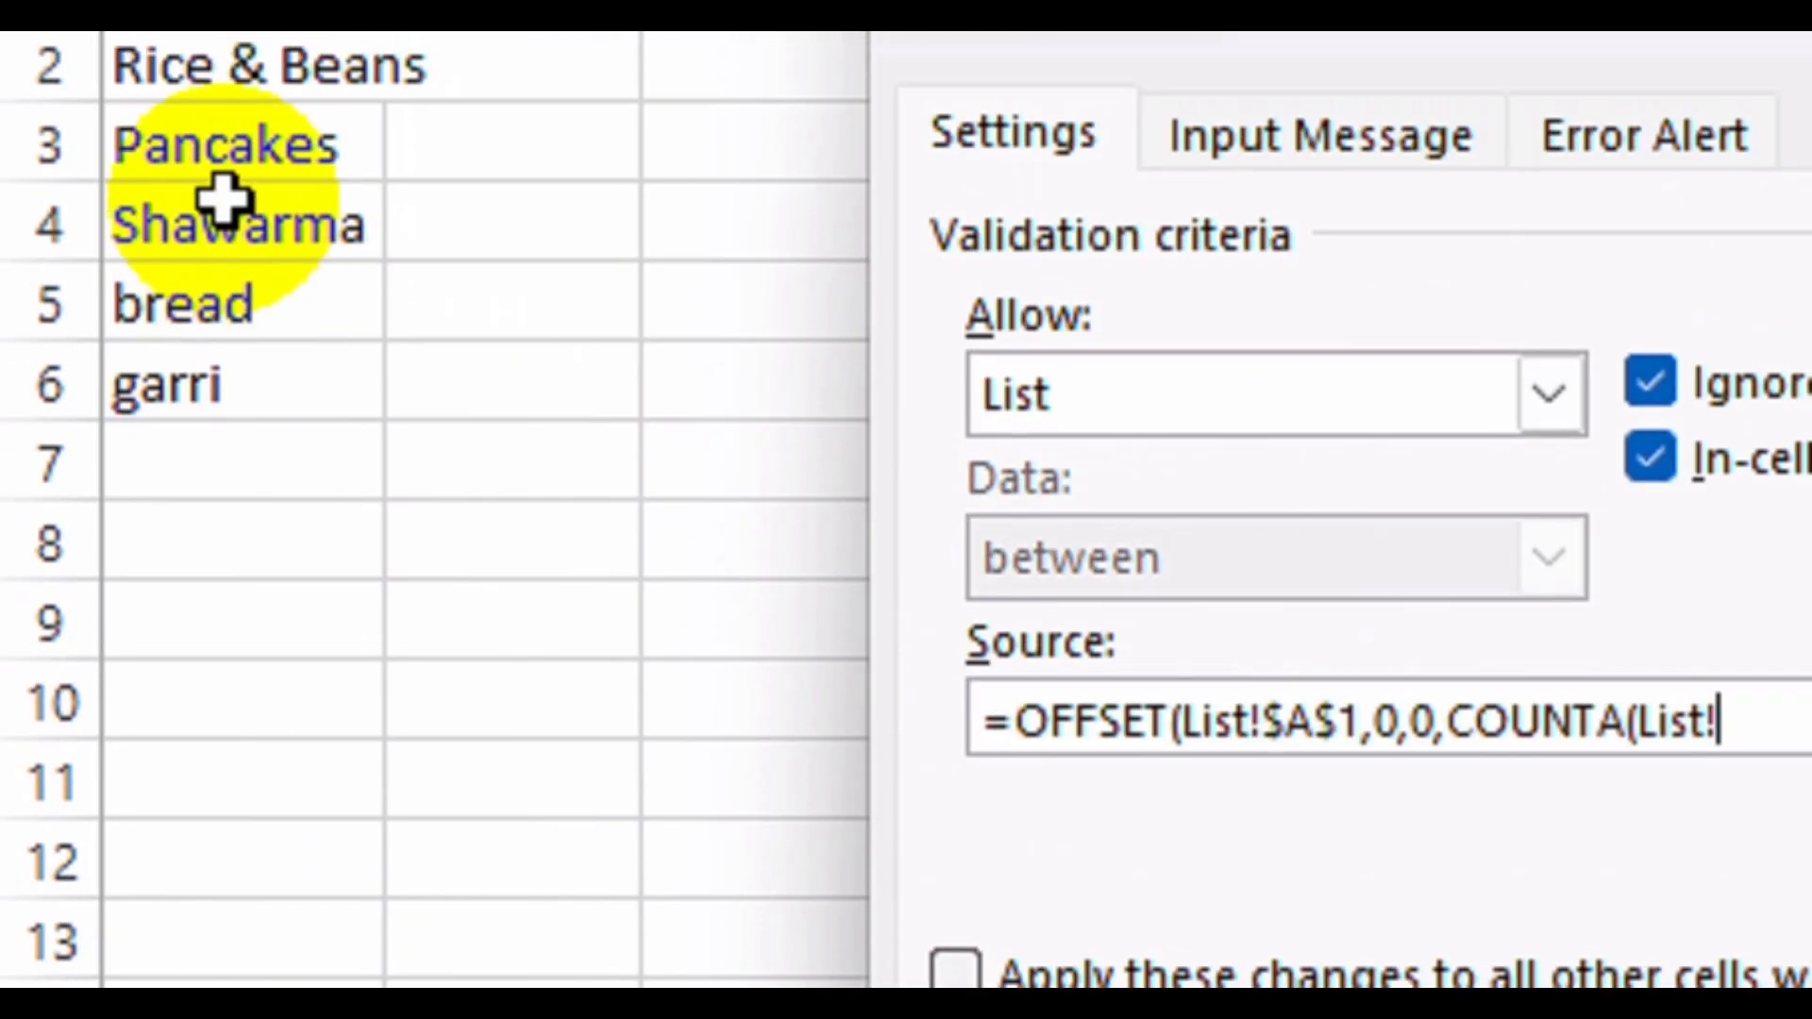
pyautogui.click(245, 253)
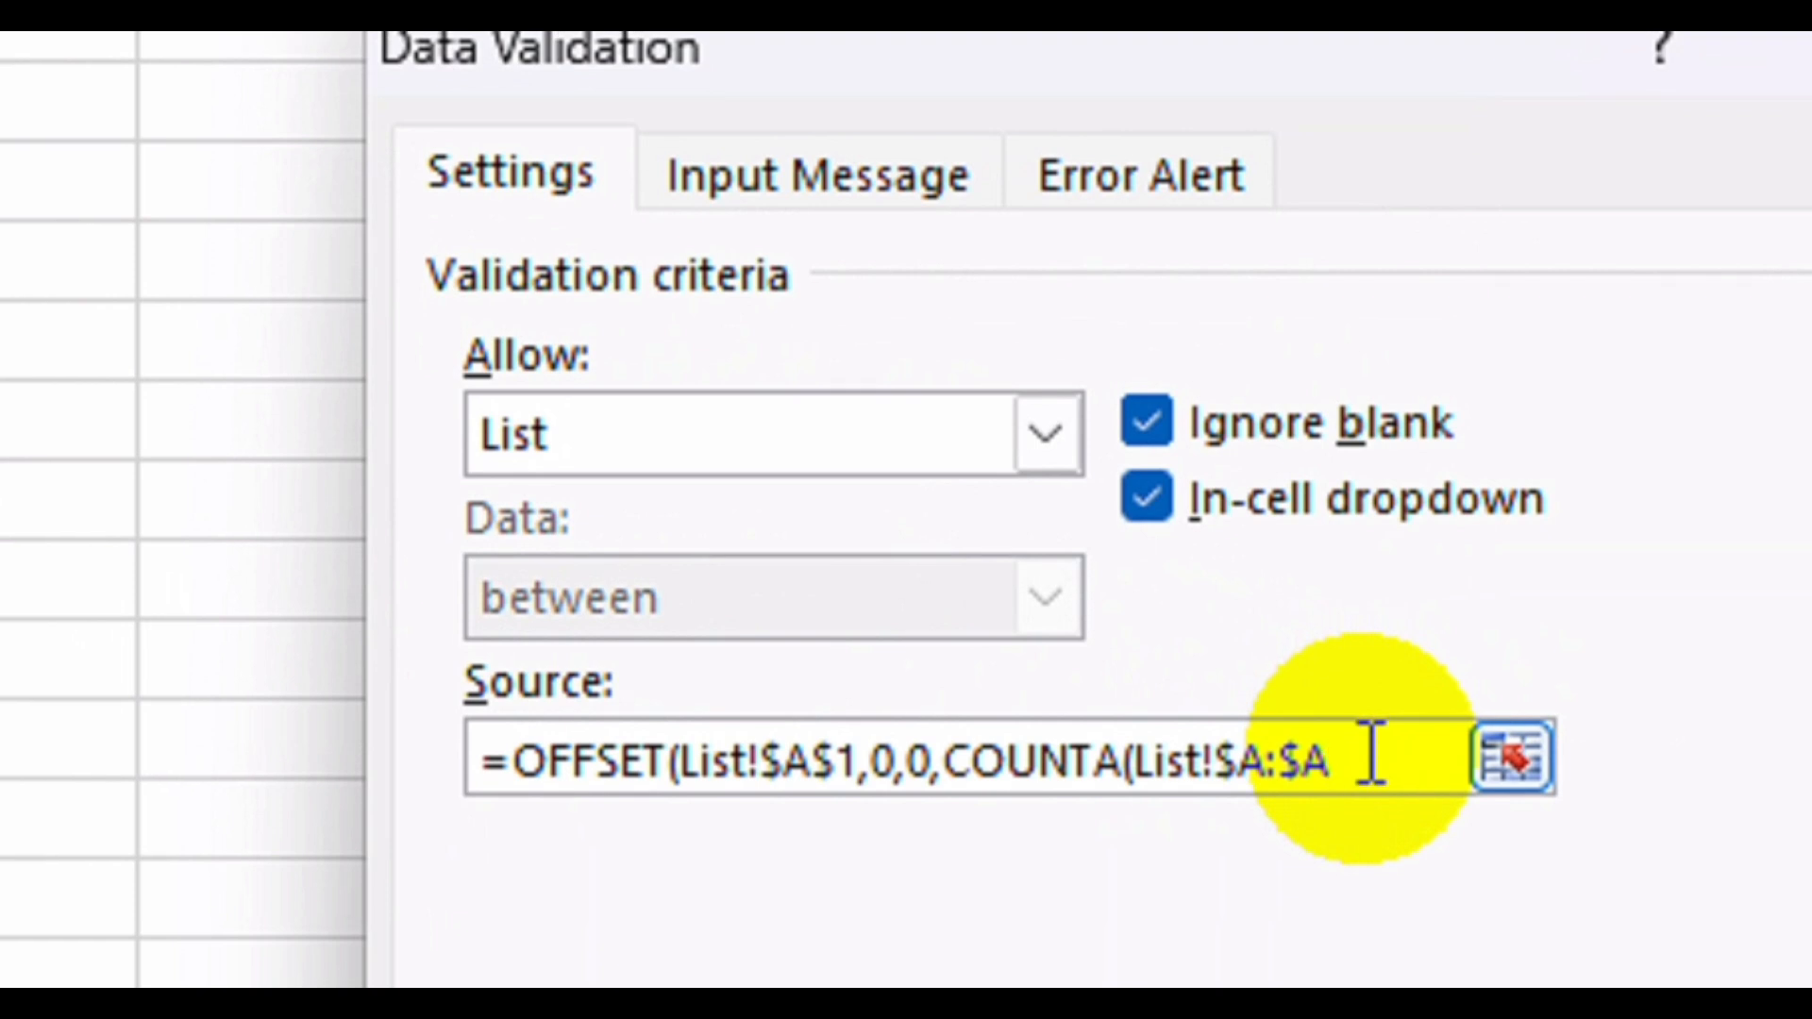
pyautogui.write('),')
pyautogui.write('1')
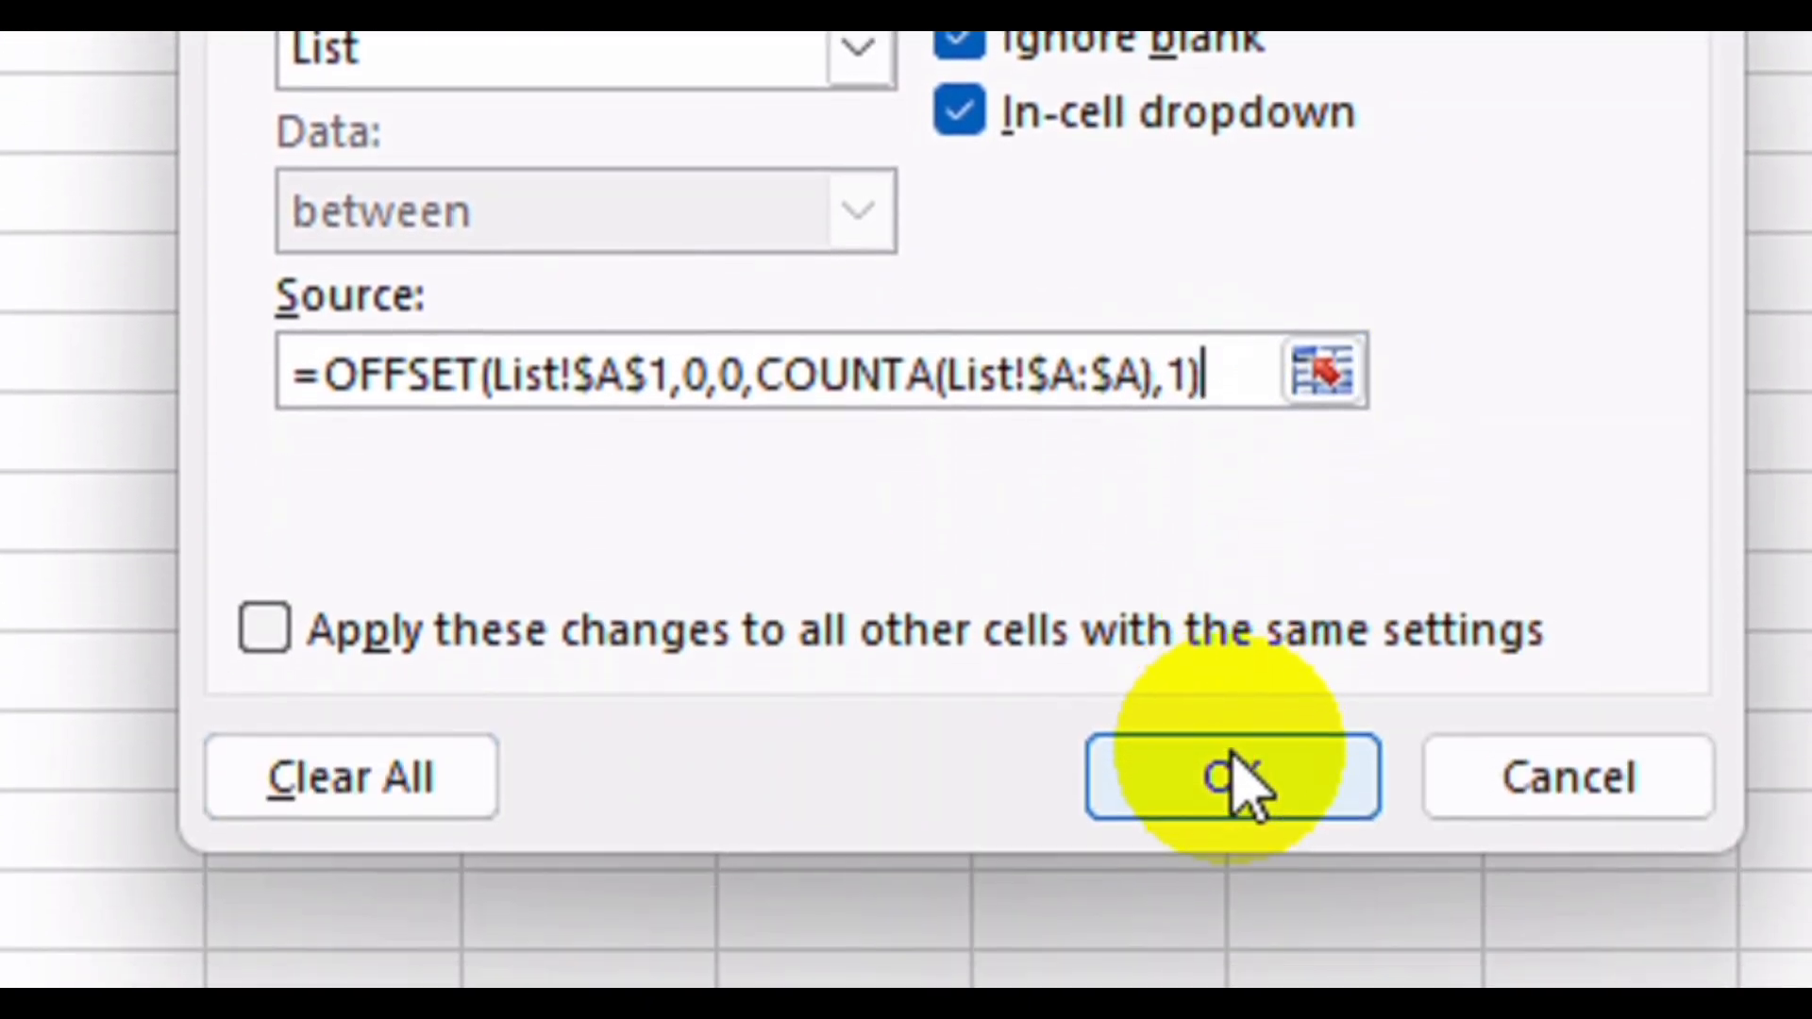
pyautogui.click(1307, 1018)
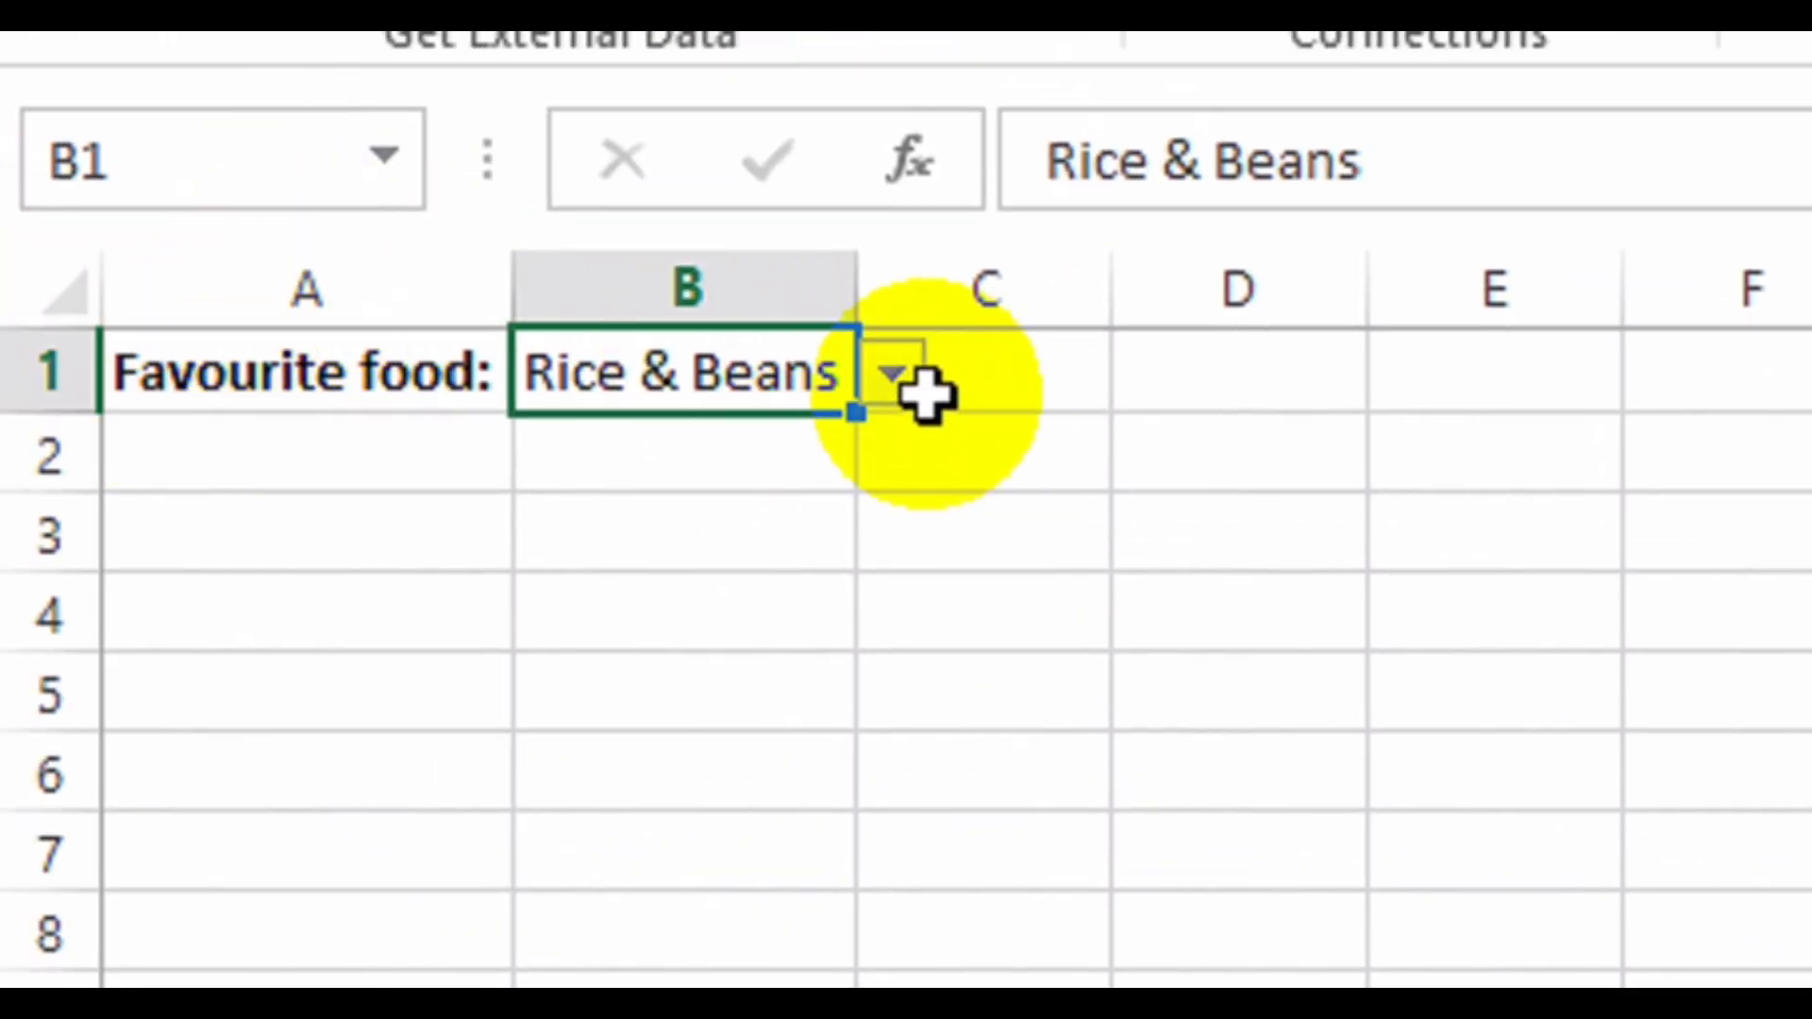
pyautogui.click(890, 378)
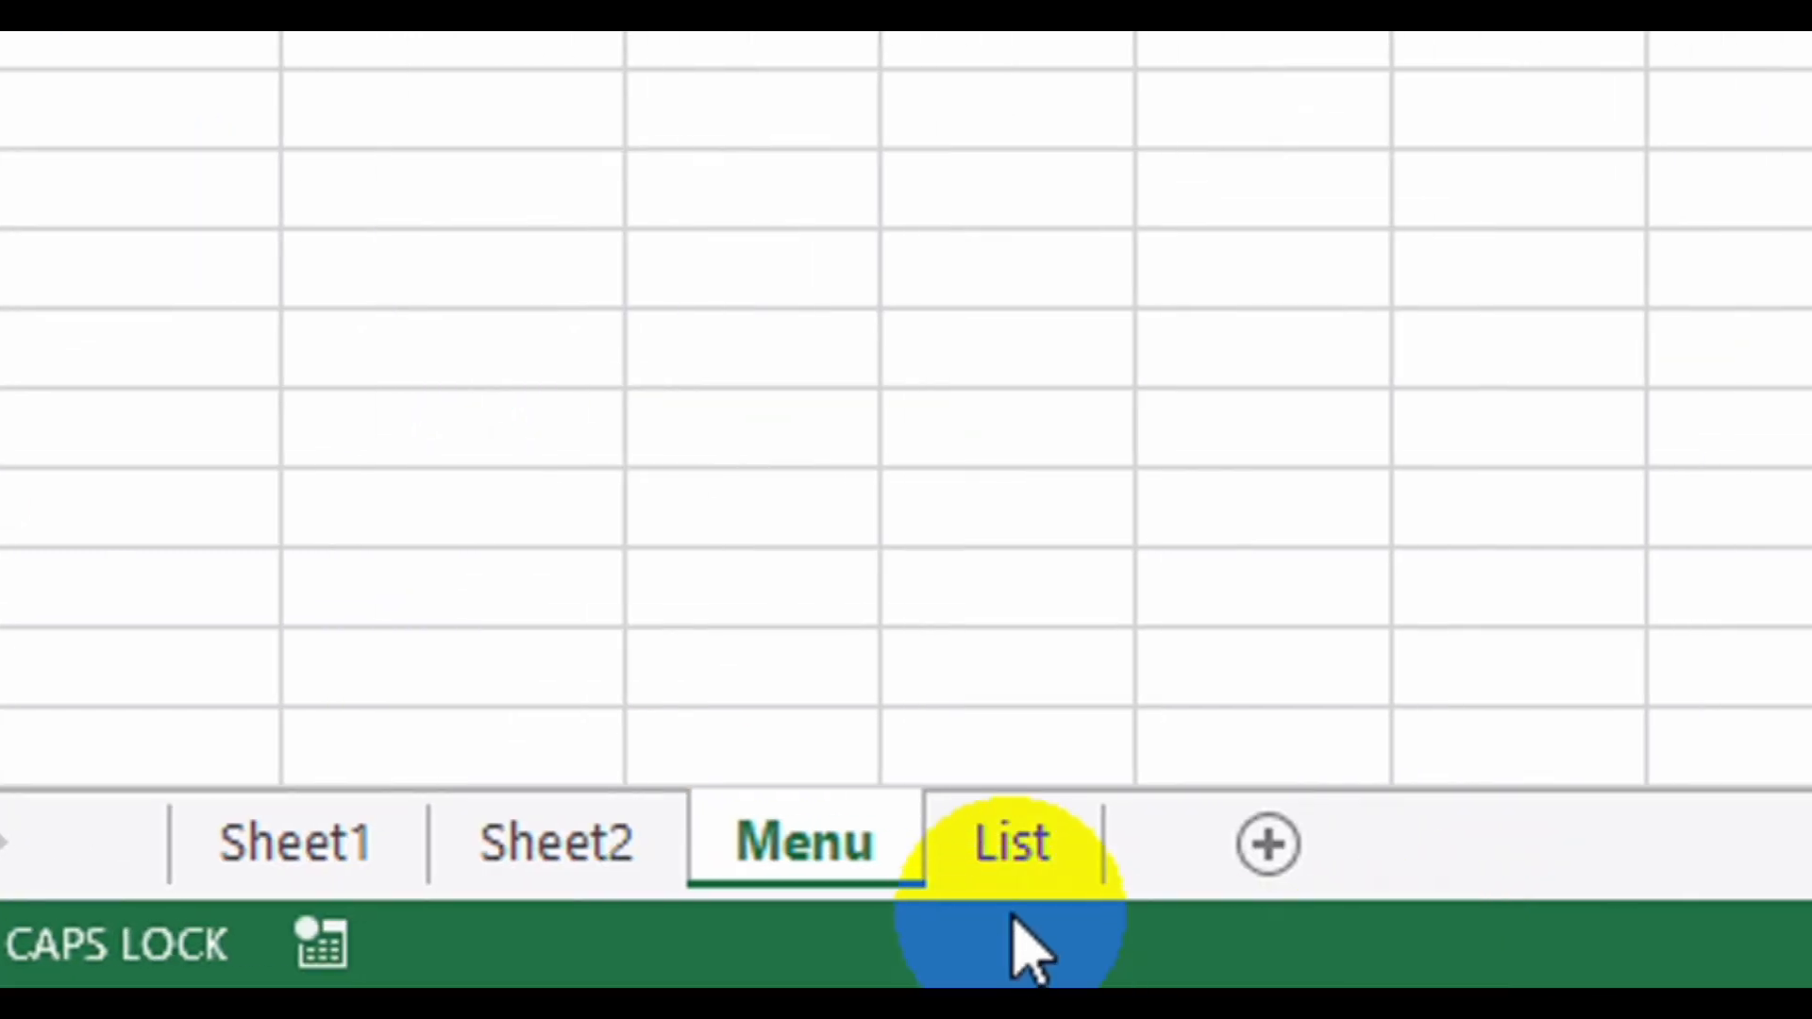
# Add SOUP, fried rice and other food in cells A7 to A9 of the List sheet.
pyautogui.click(1048, 830)
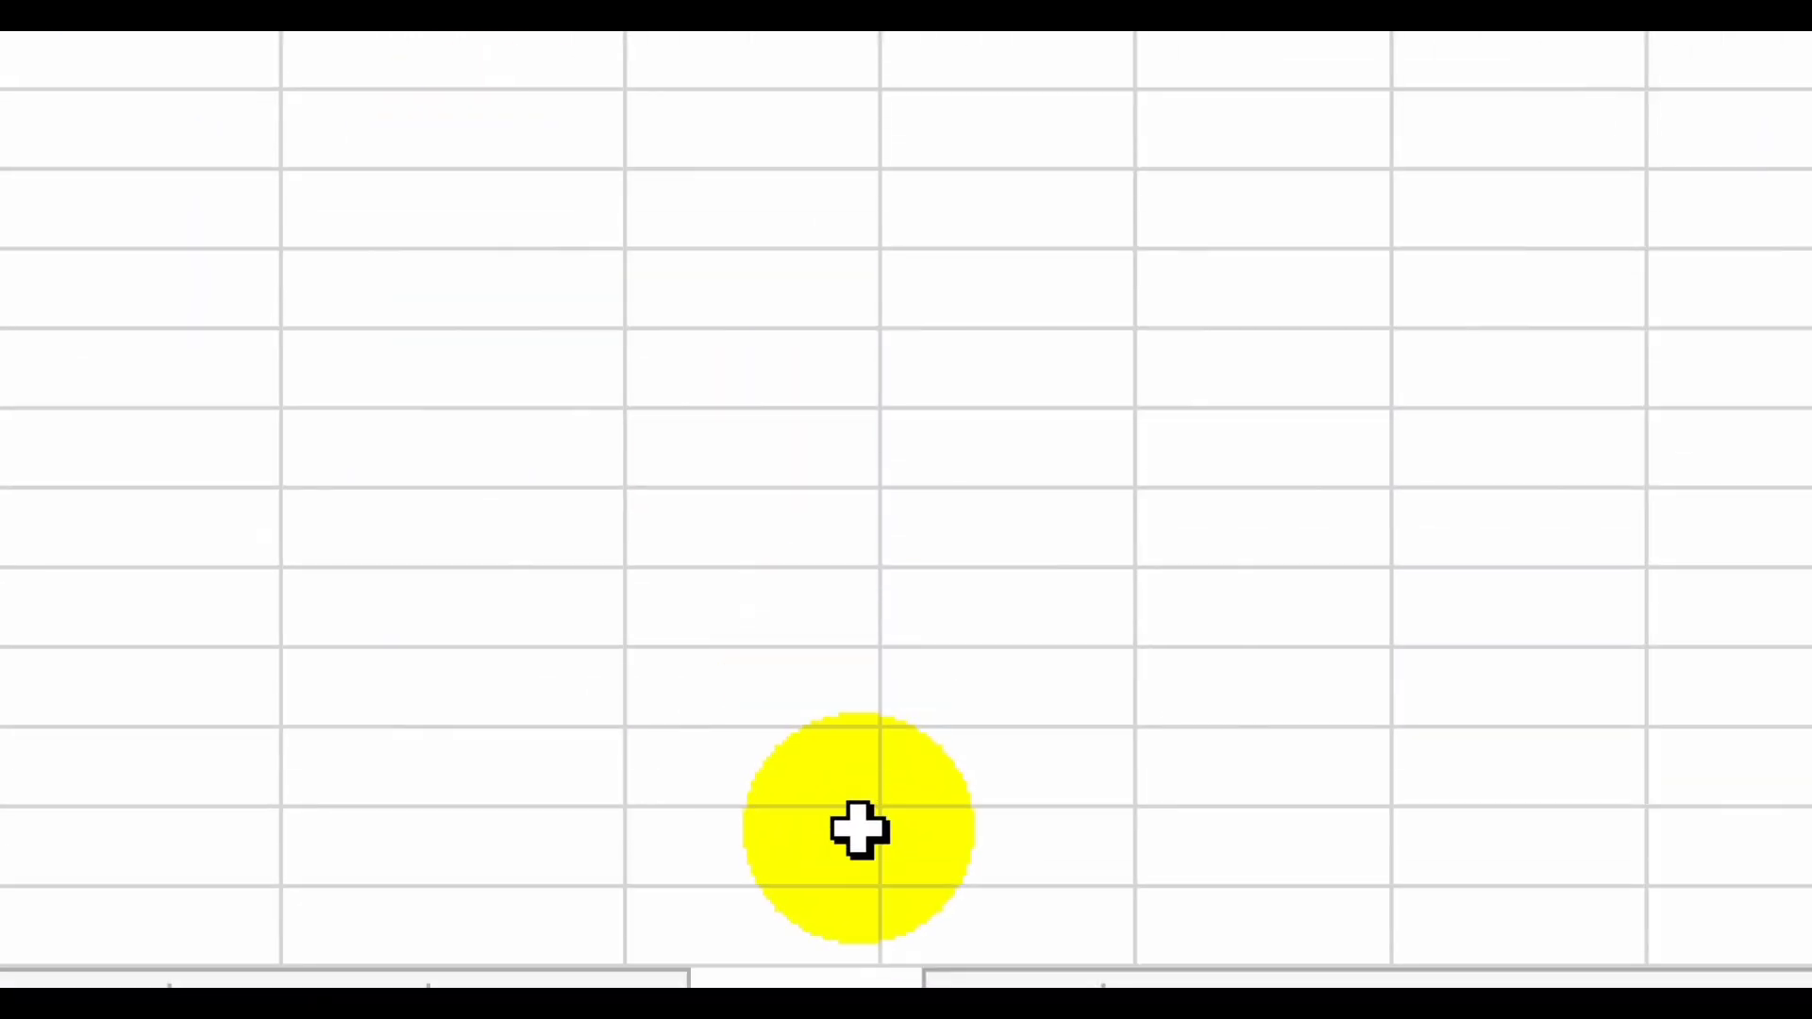
pyautogui.click(1000, 978)
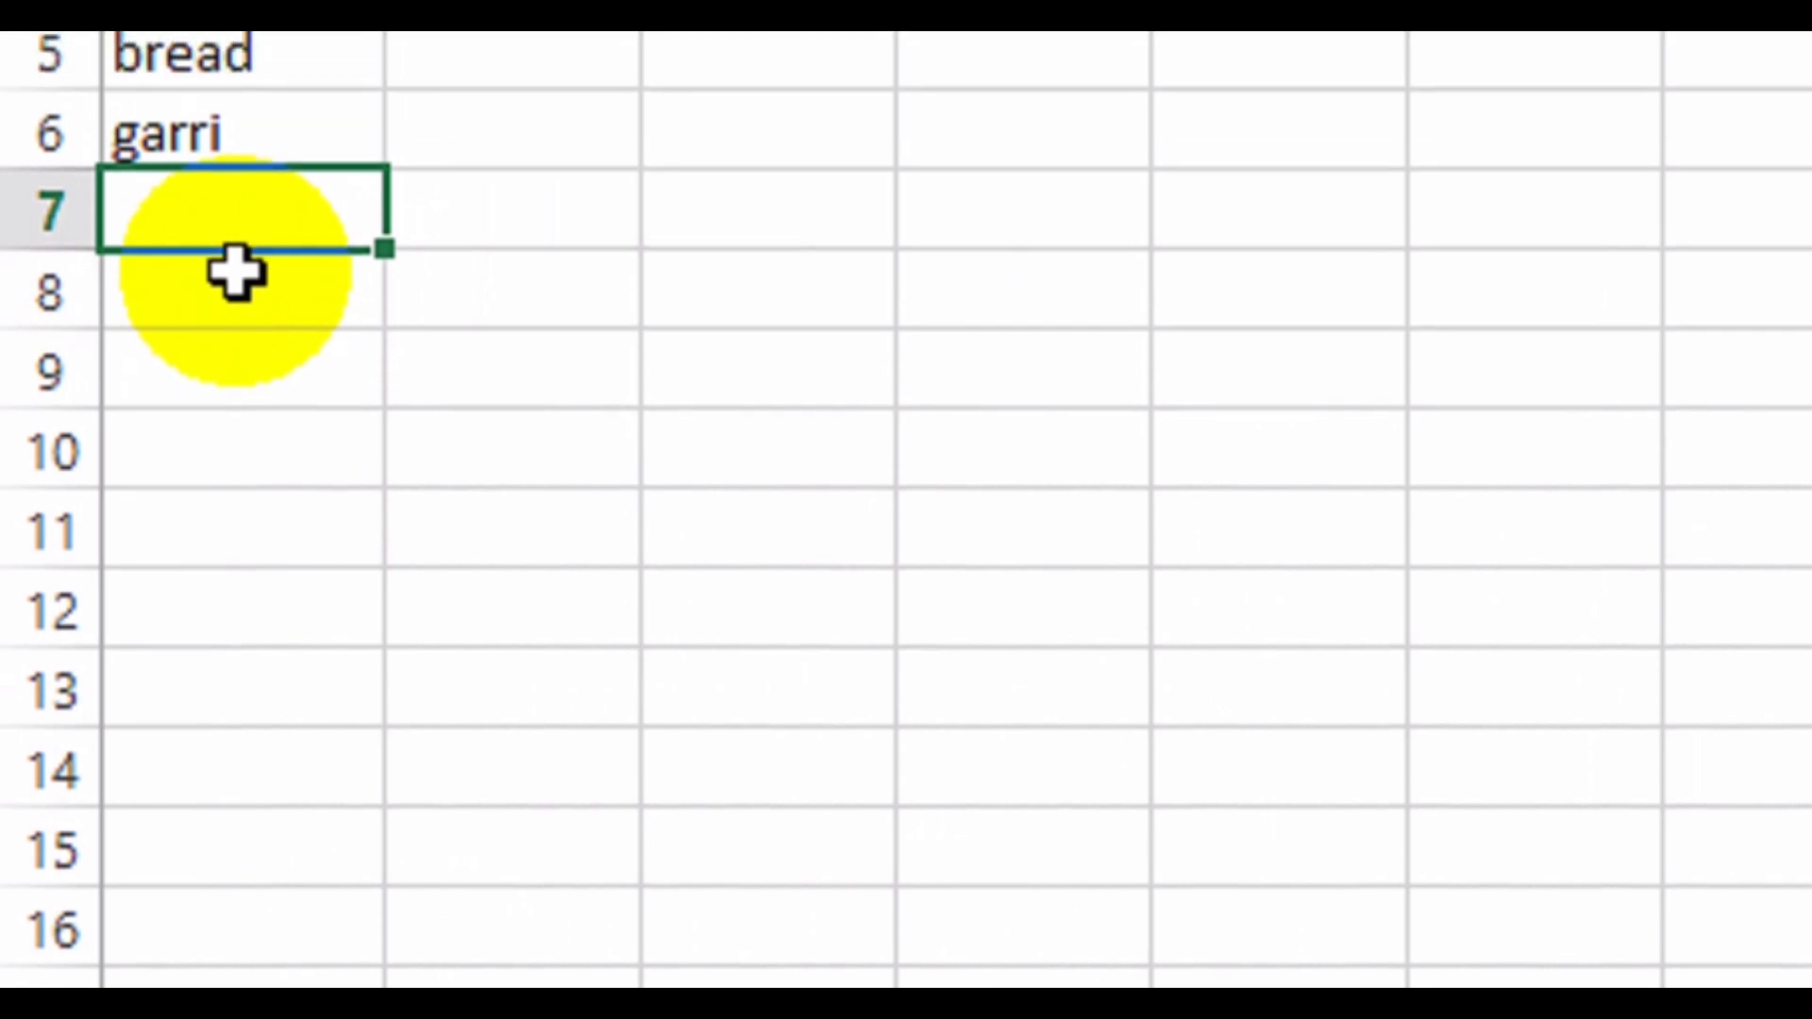
pyautogui.write('S')
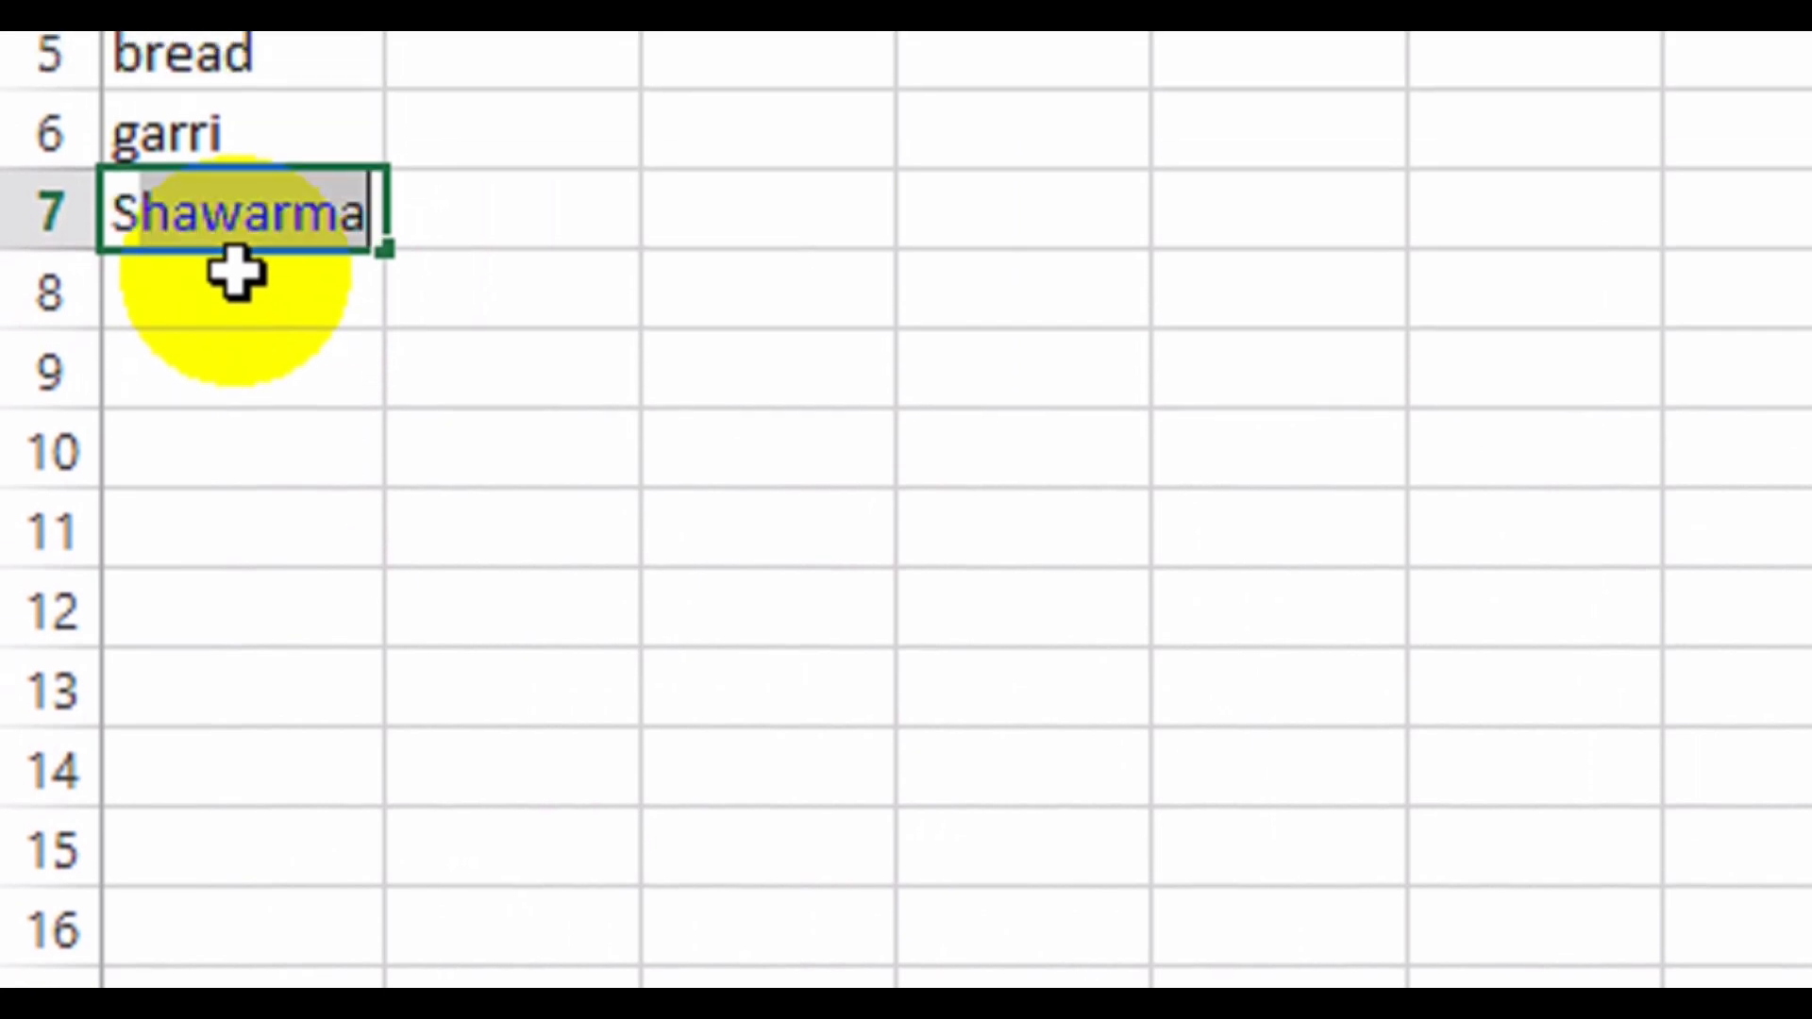
pyautogui.write('OUP')
pyautogui.press('Return')
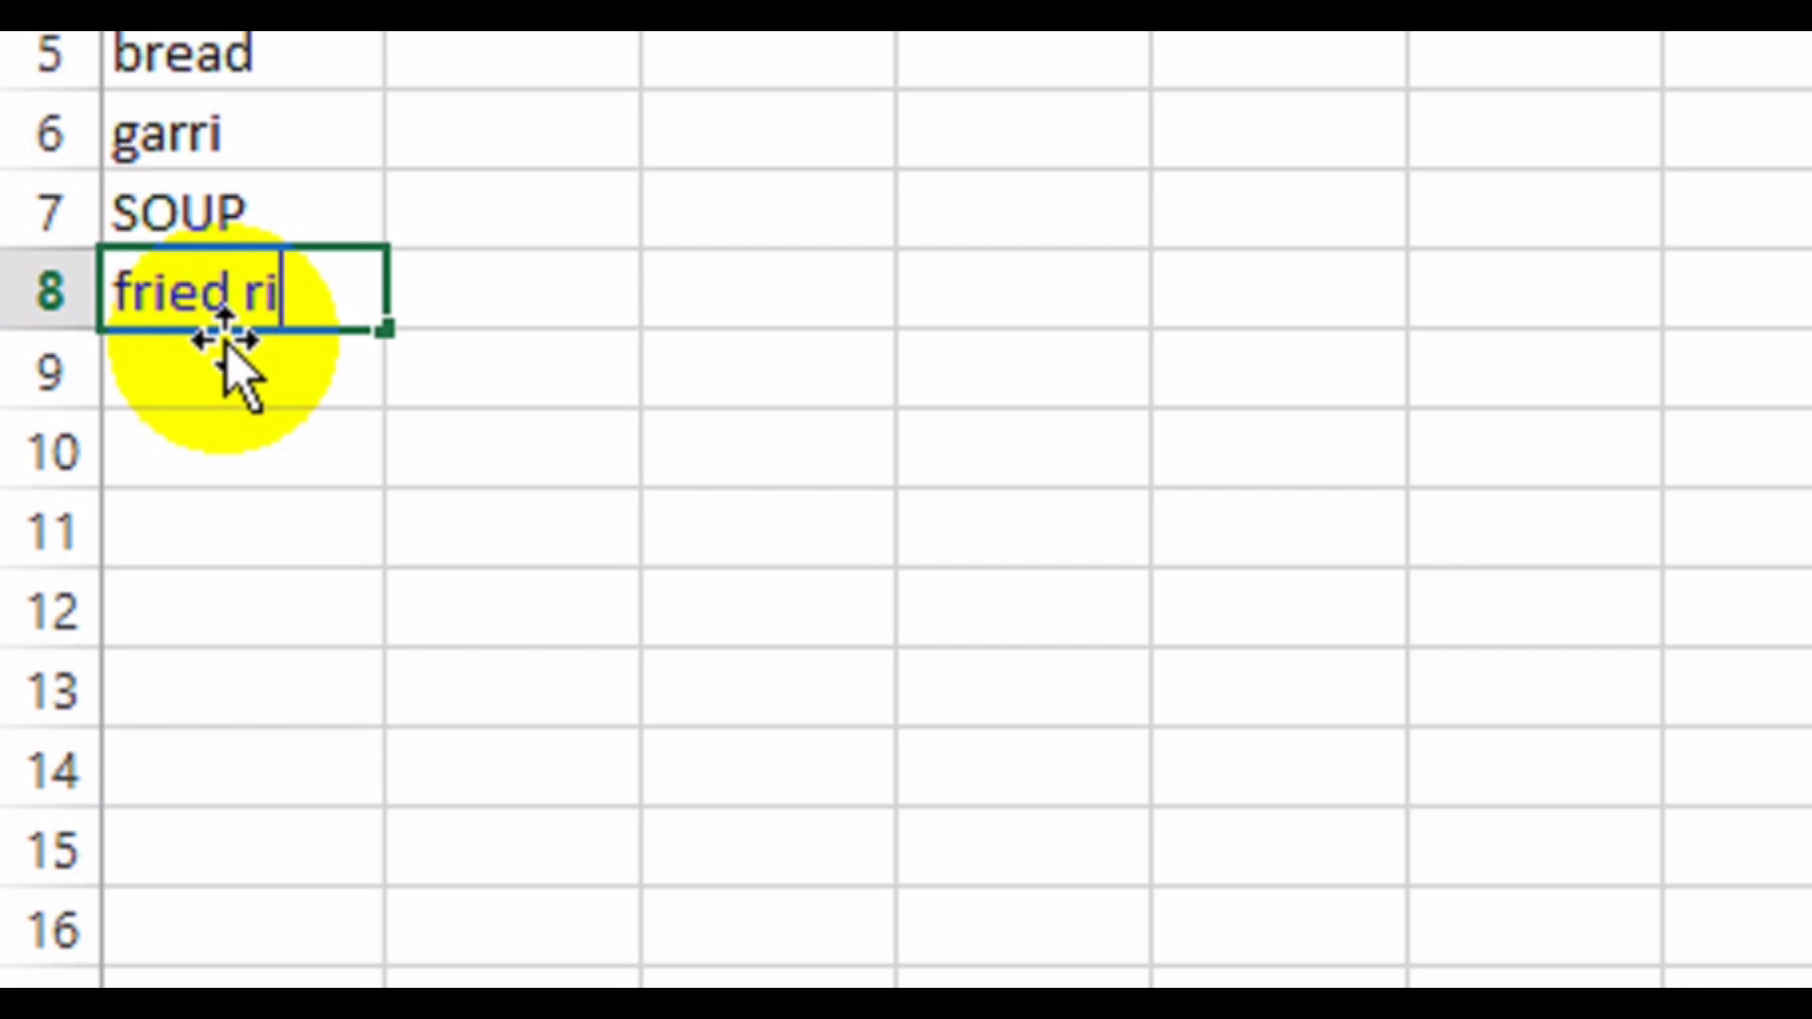
pyautogui.write('fried rice')
pyautogui.press('Return')
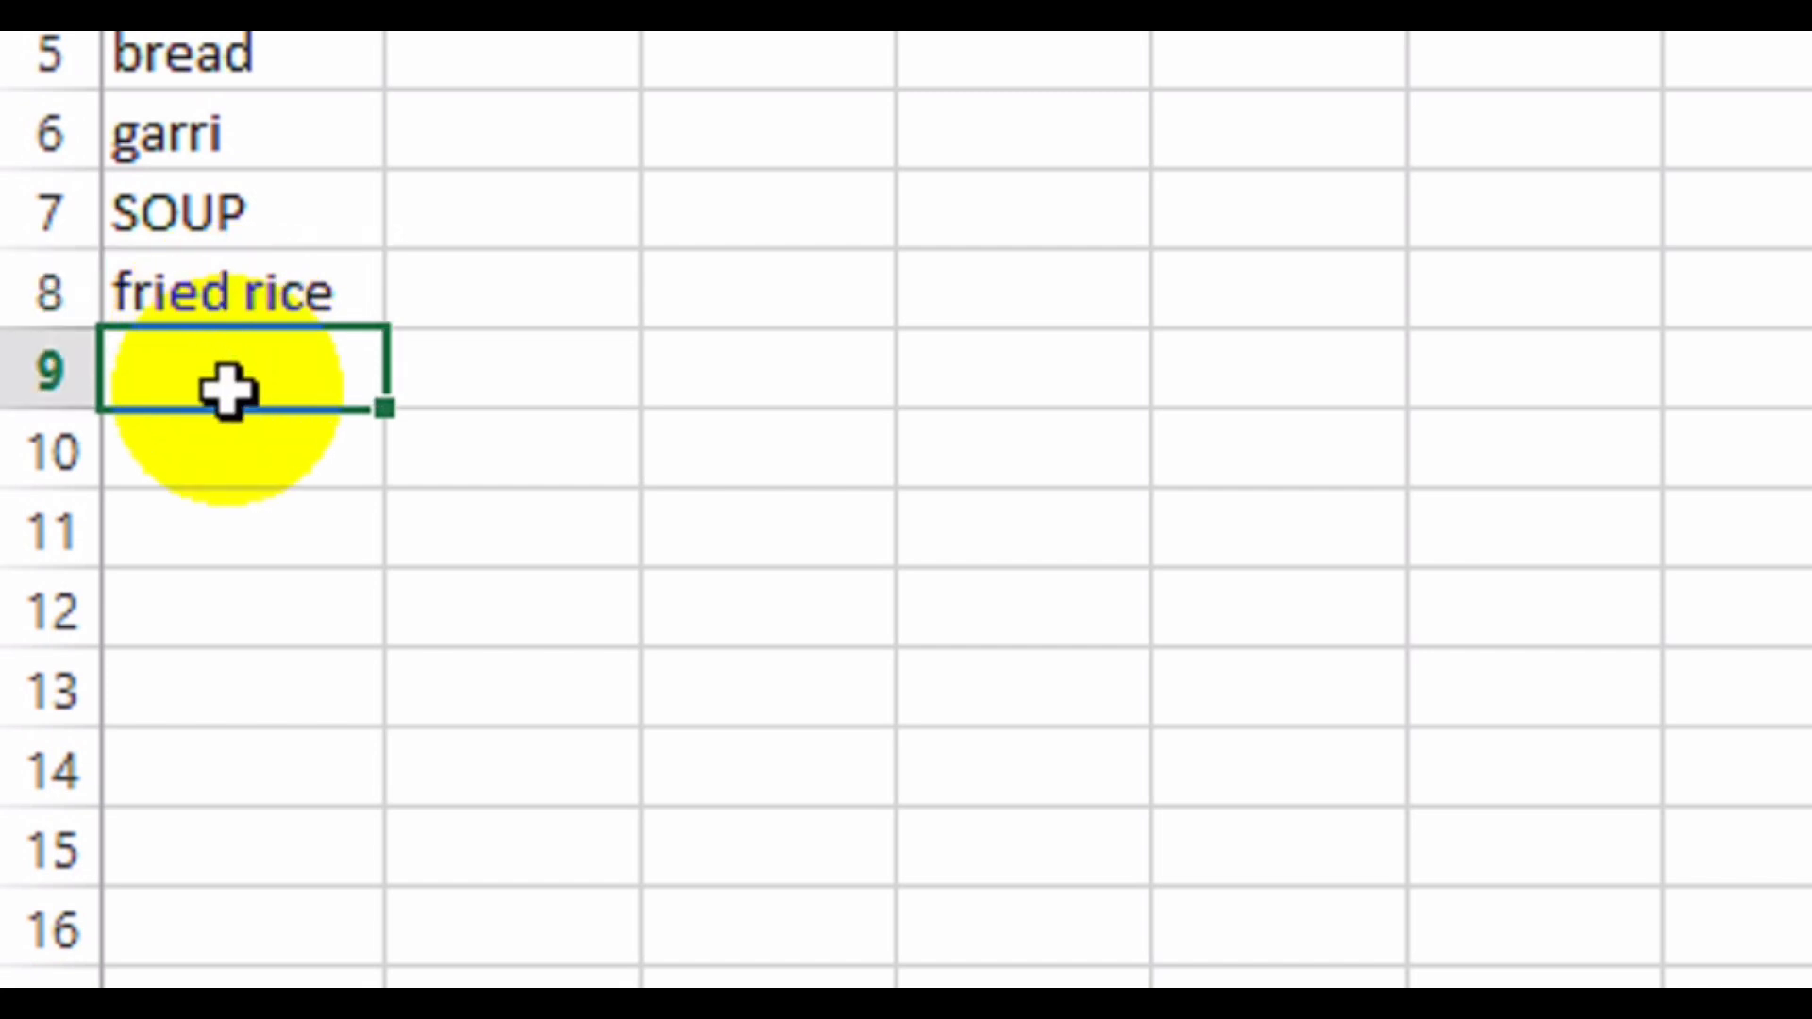
pyautogui.write('other food')
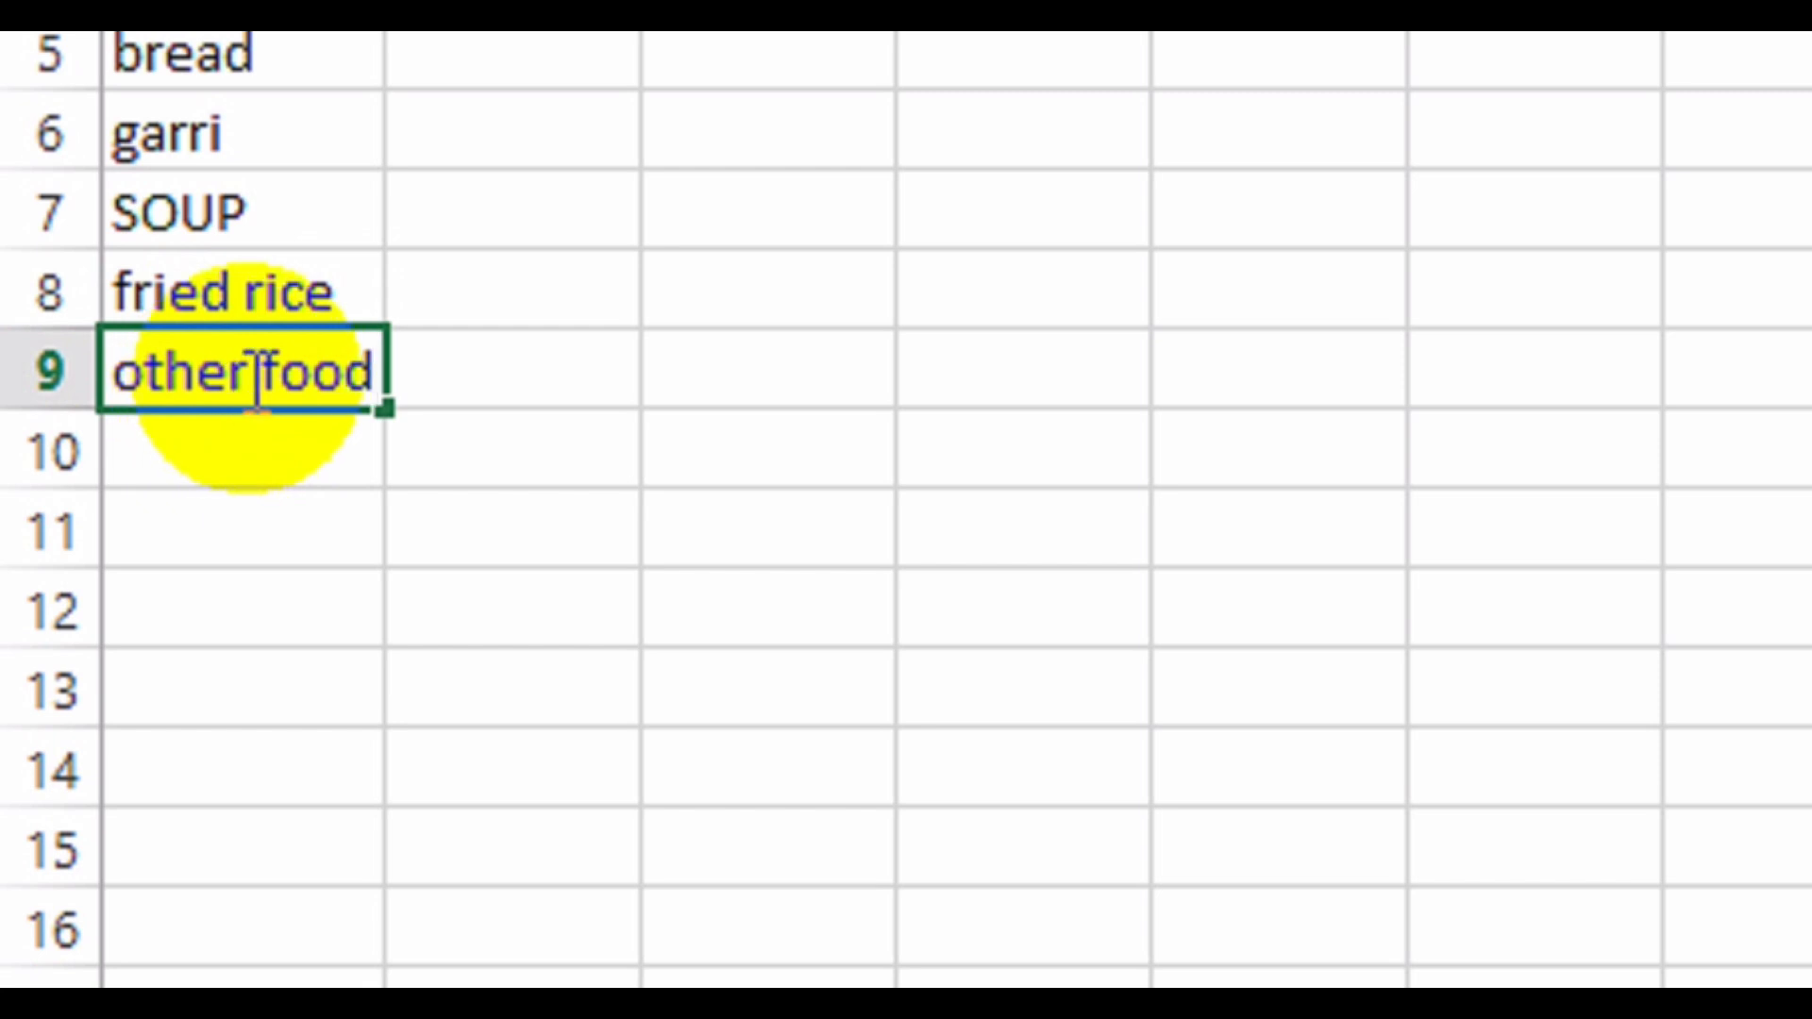
pyautogui.press('Return')
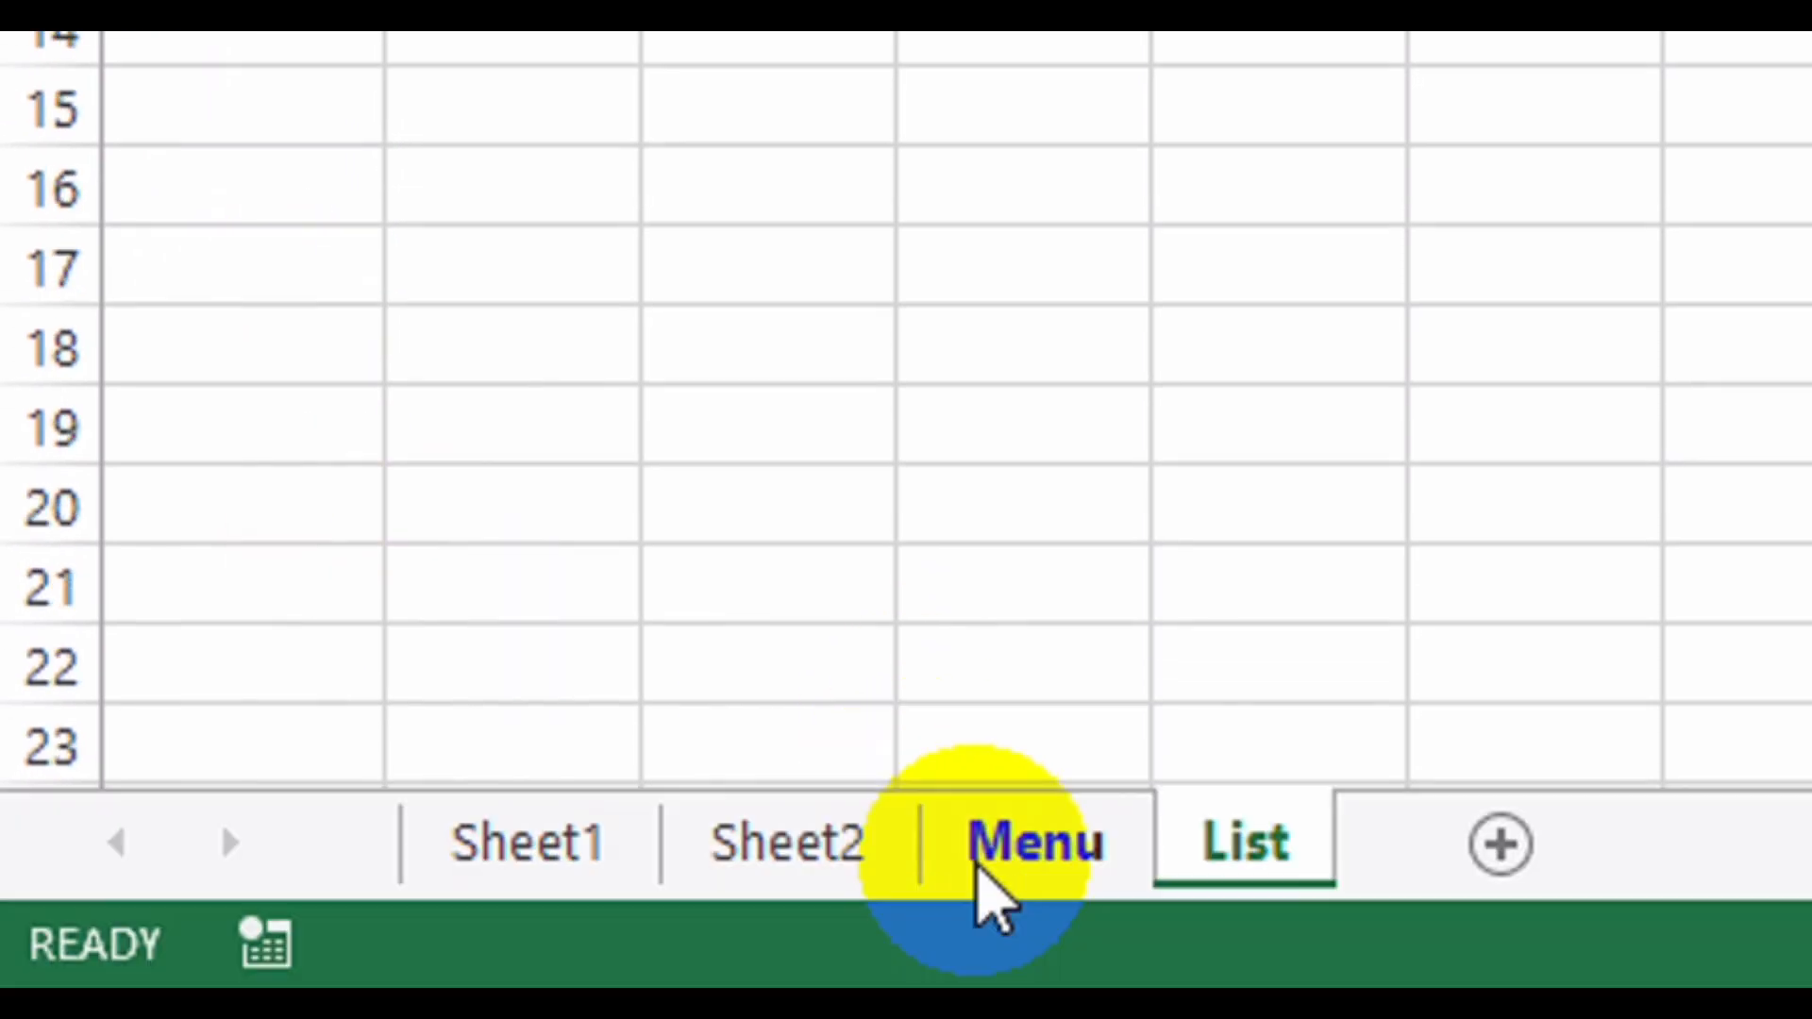
# Return to the Menu sheet and look through all food choices in B1's dropdown.
pyautogui.click(1023, 873)
pyautogui.click(895, 203)
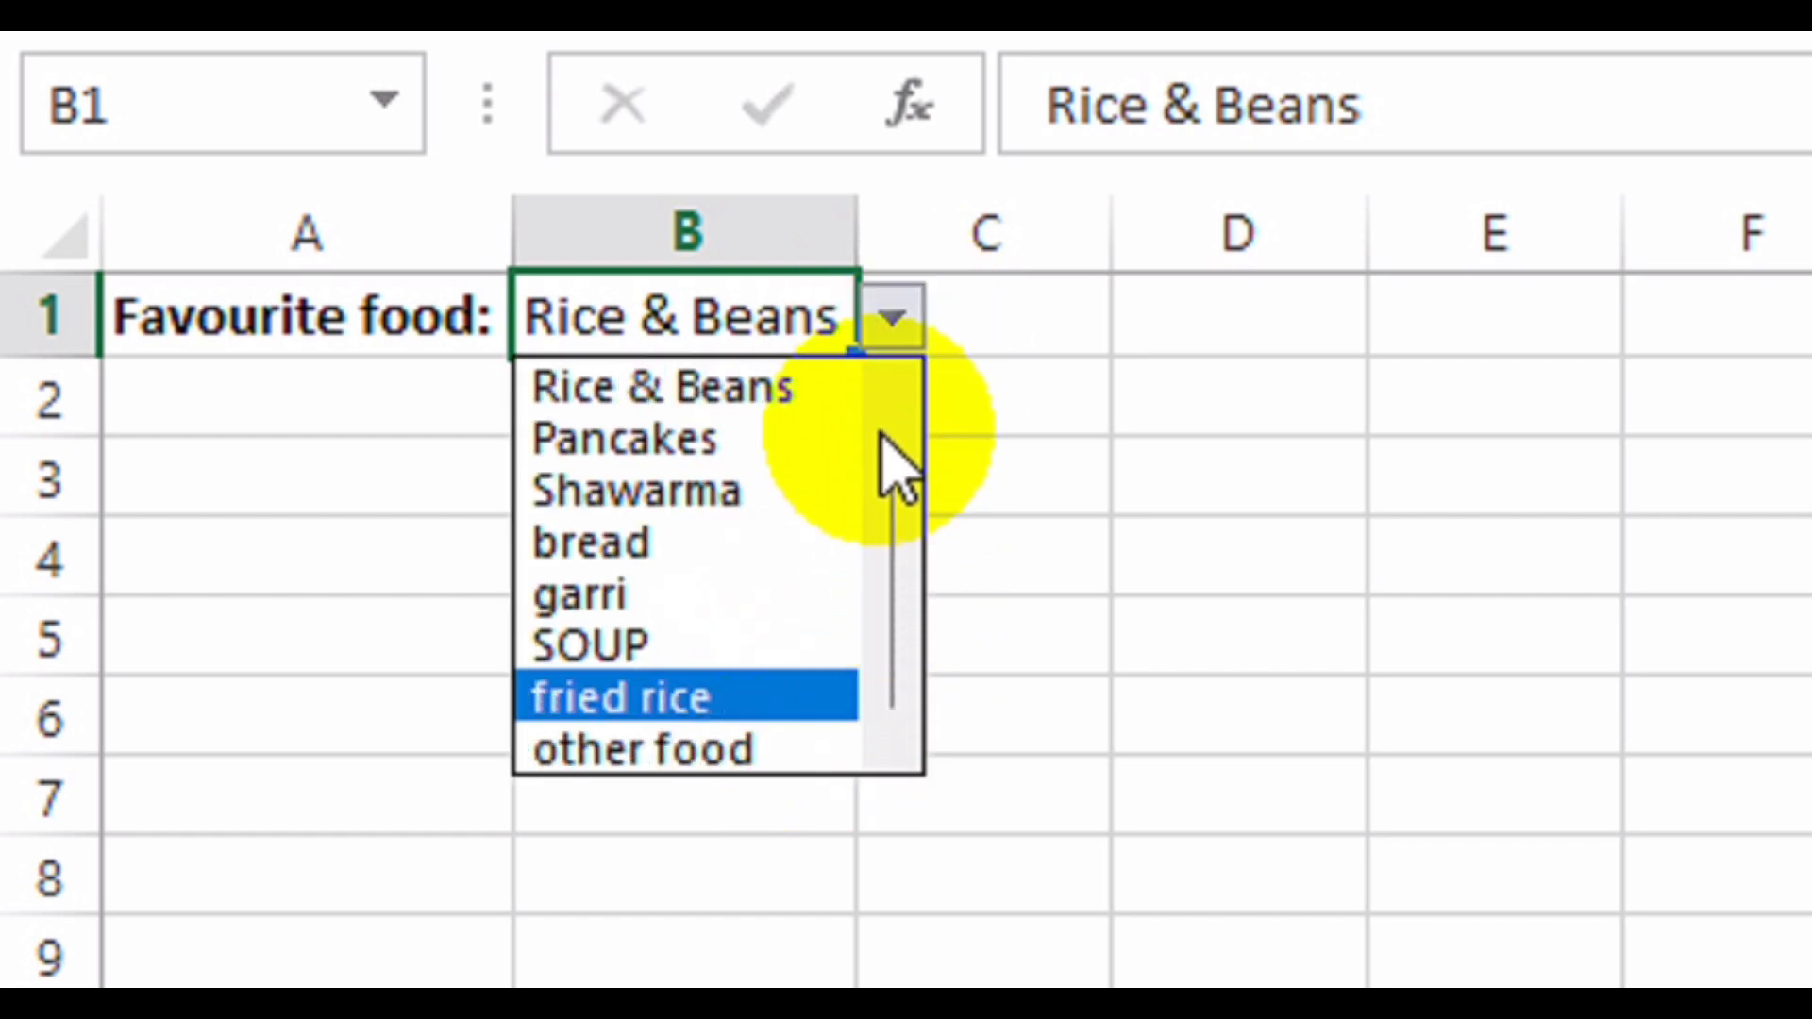
pyautogui.scroll(1, 895, 451)
pyautogui.moveTo(893, 449); pyautogui.dragTo(899, 390)
pyautogui.click(900, 392)
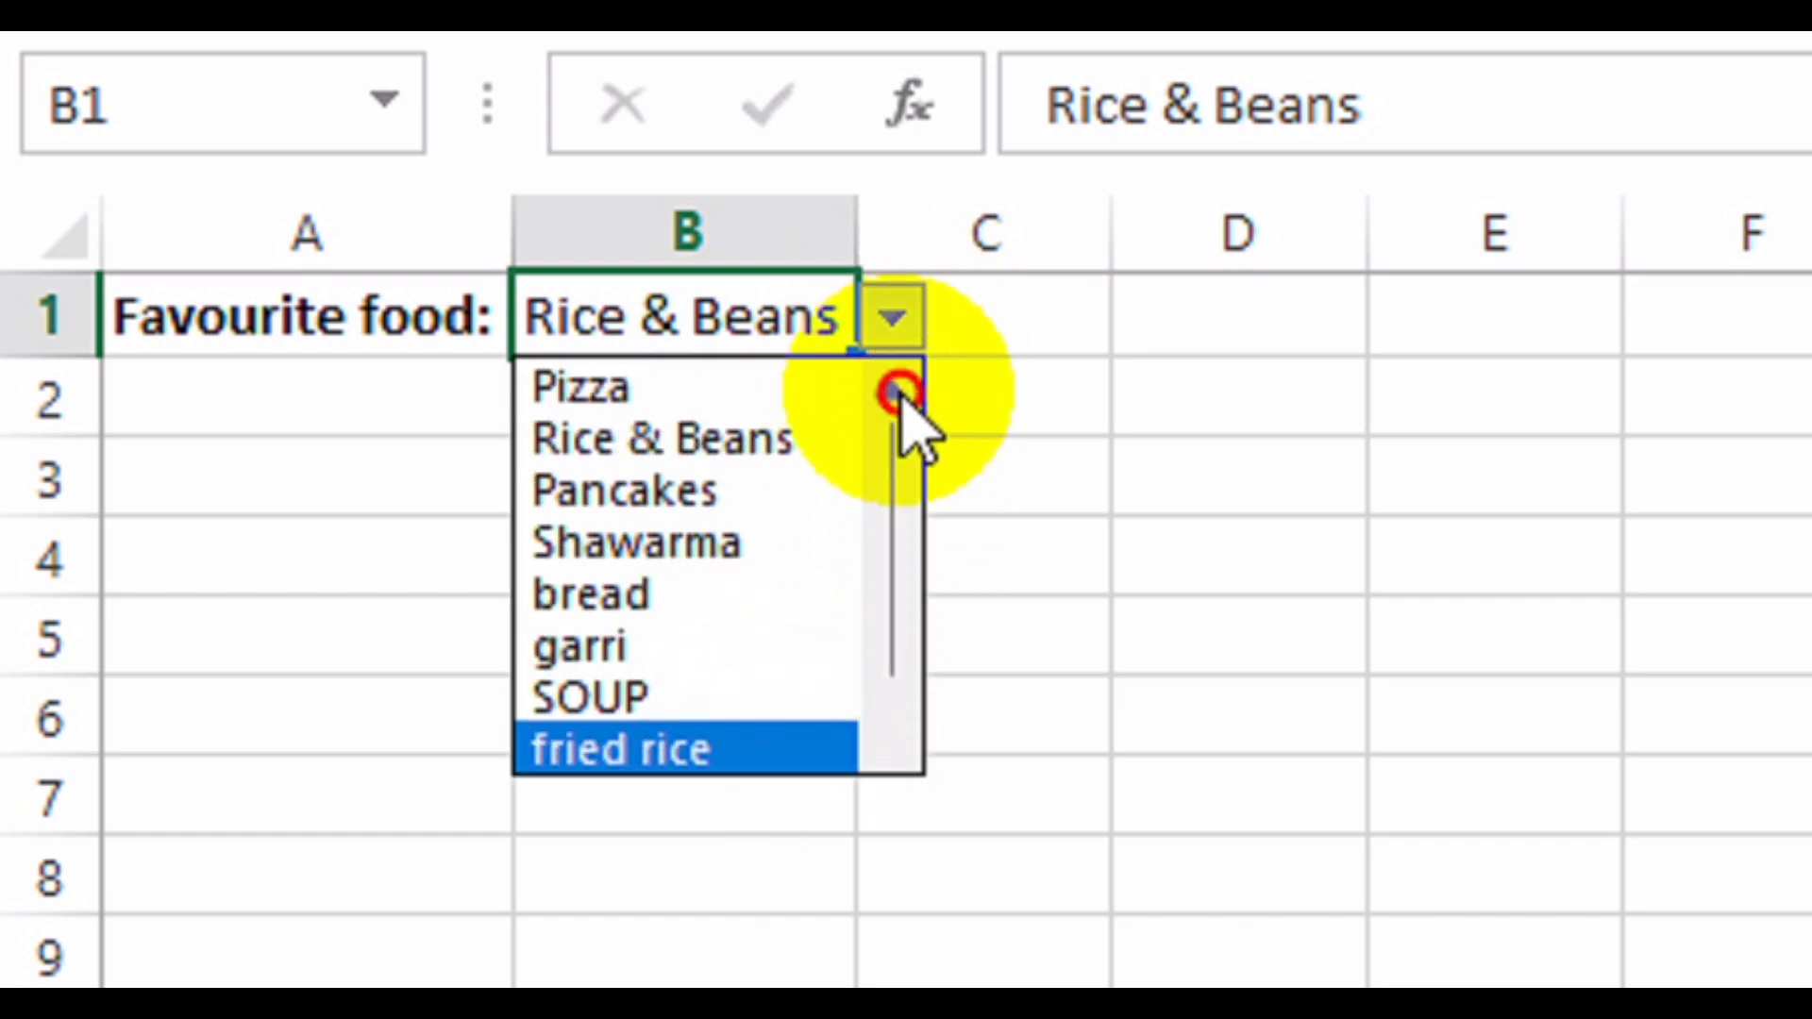
# Check the last food choices in B1's dropdown and close the list.
pyautogui.scroll(-1, 889, 746)
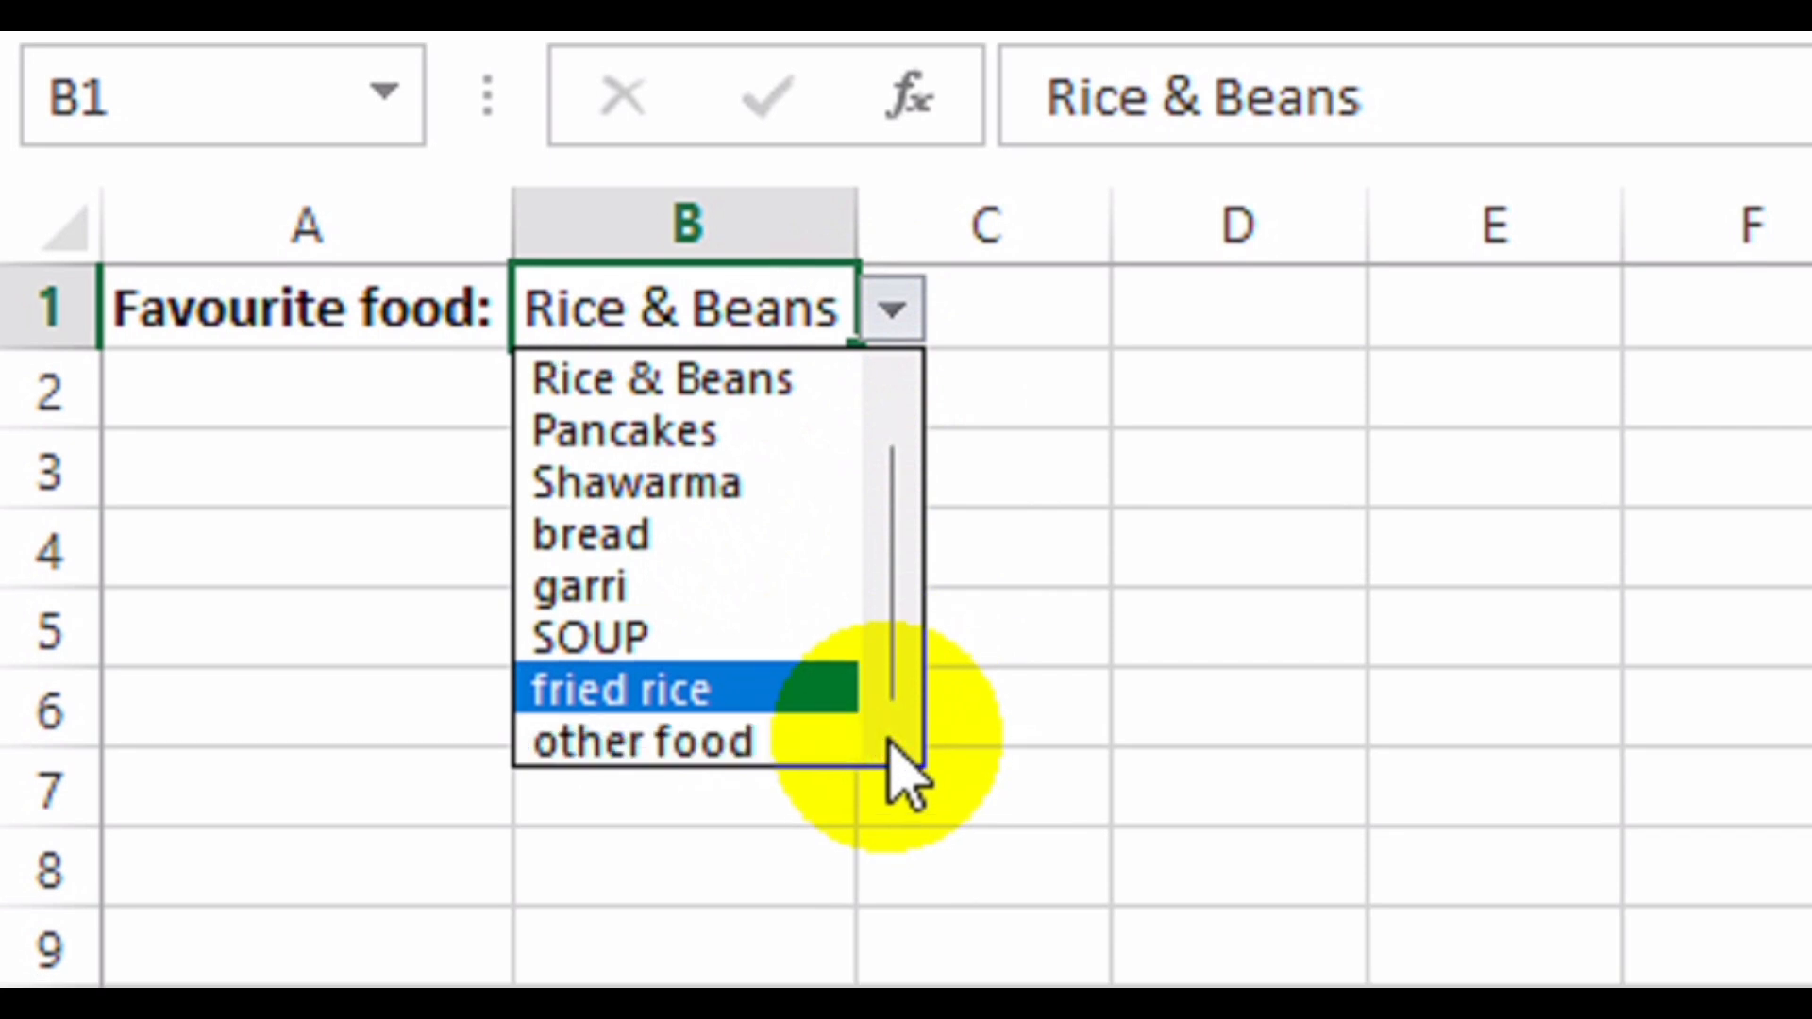
pyautogui.click(672, 330)
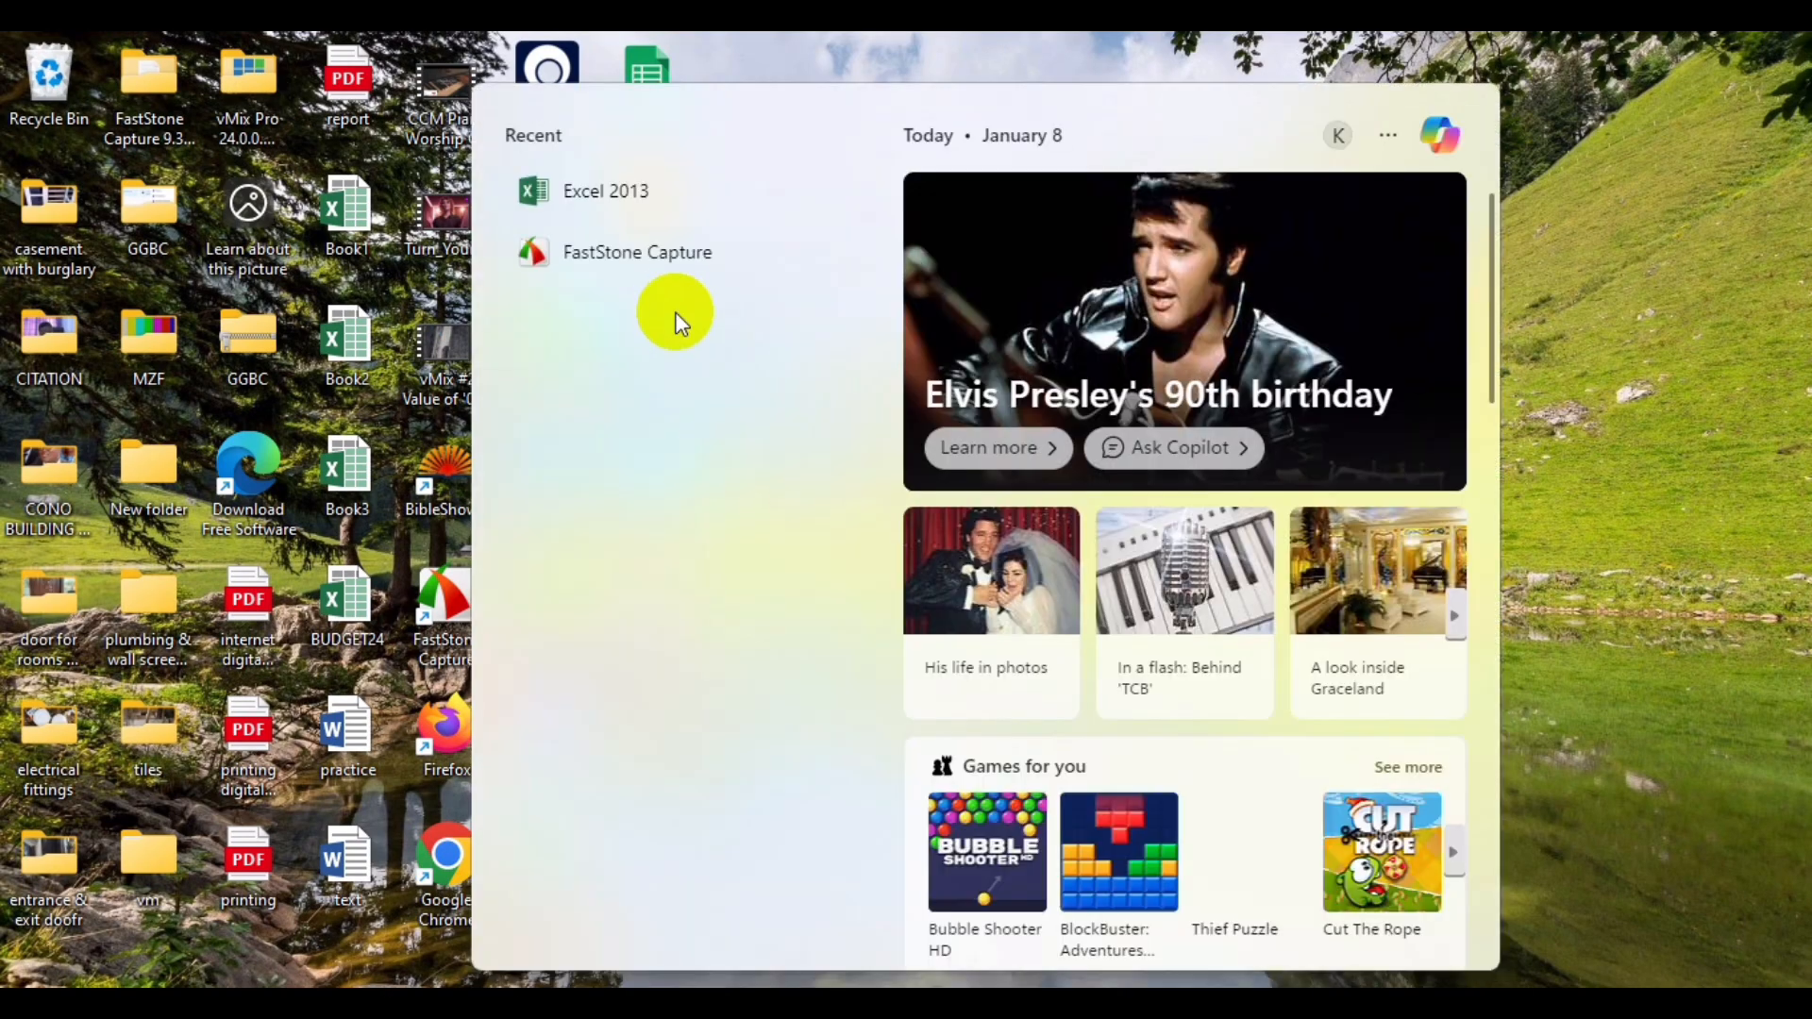
# Launch Excel 2013 and look through the featured workbook templates on its start screen.
pyautogui.click(607, 191)
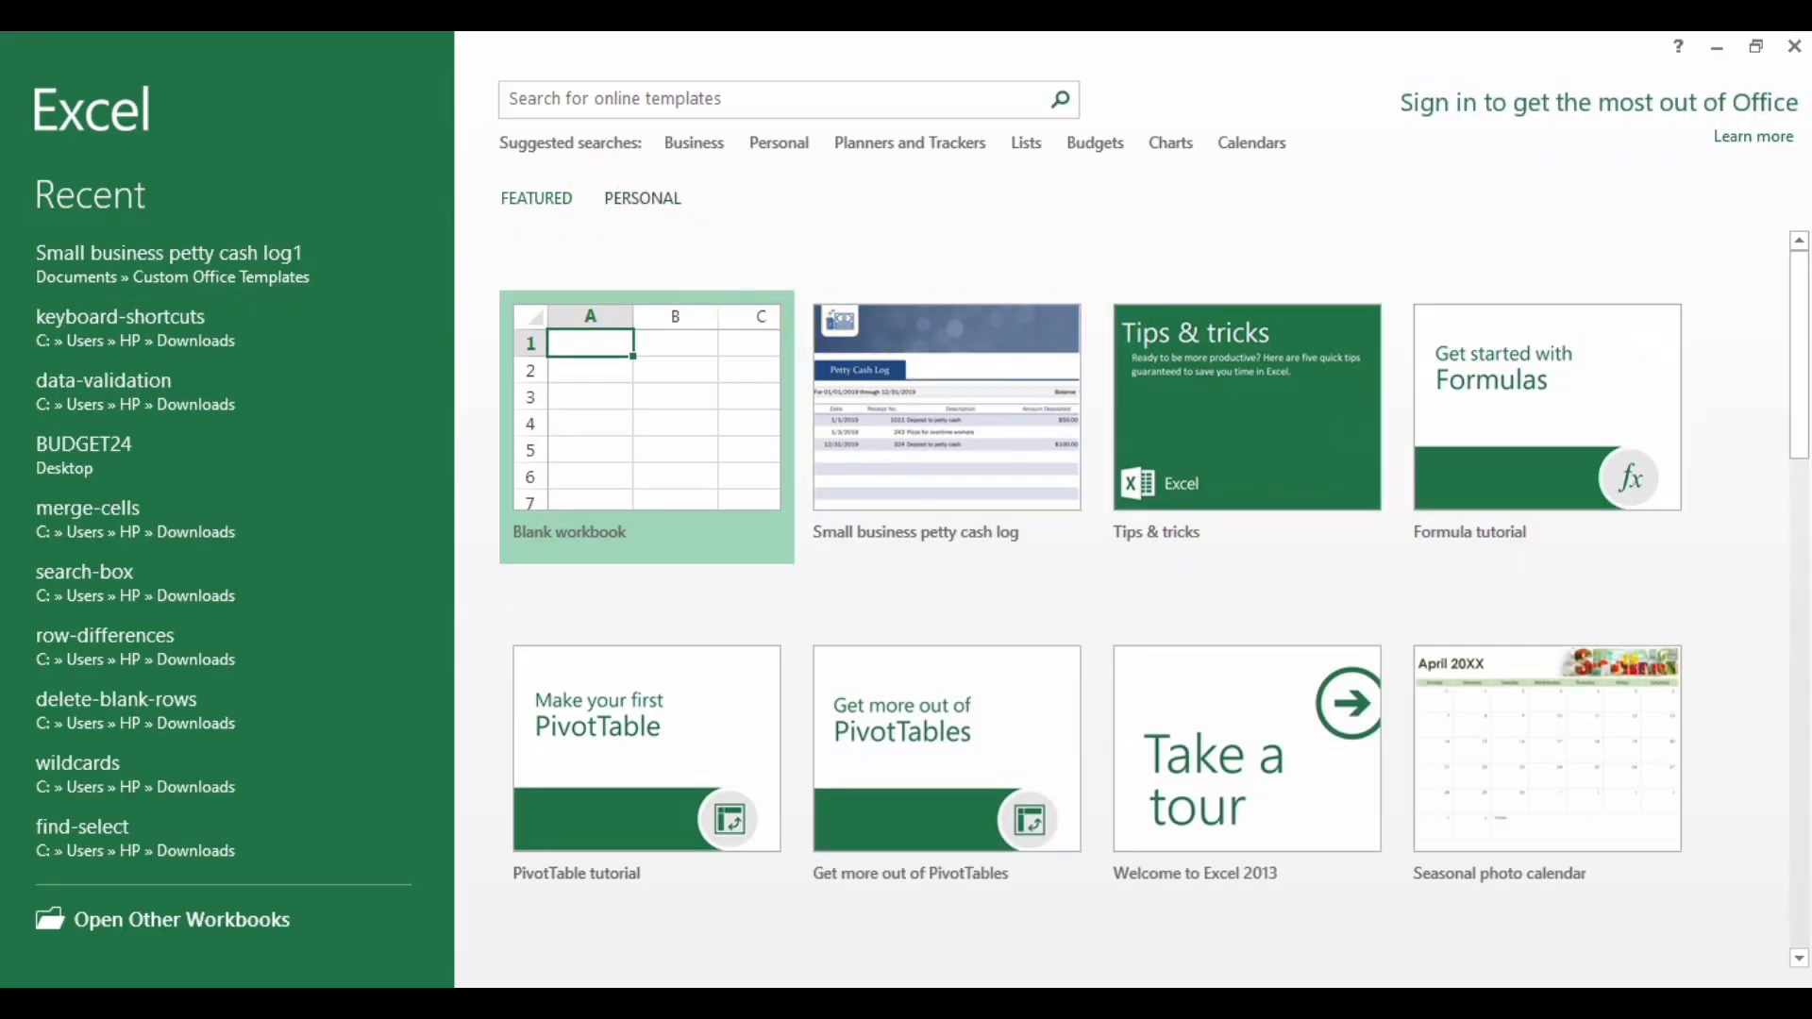
pyautogui.moveTo(1800, 344); pyautogui.dragTo(1801, 965)
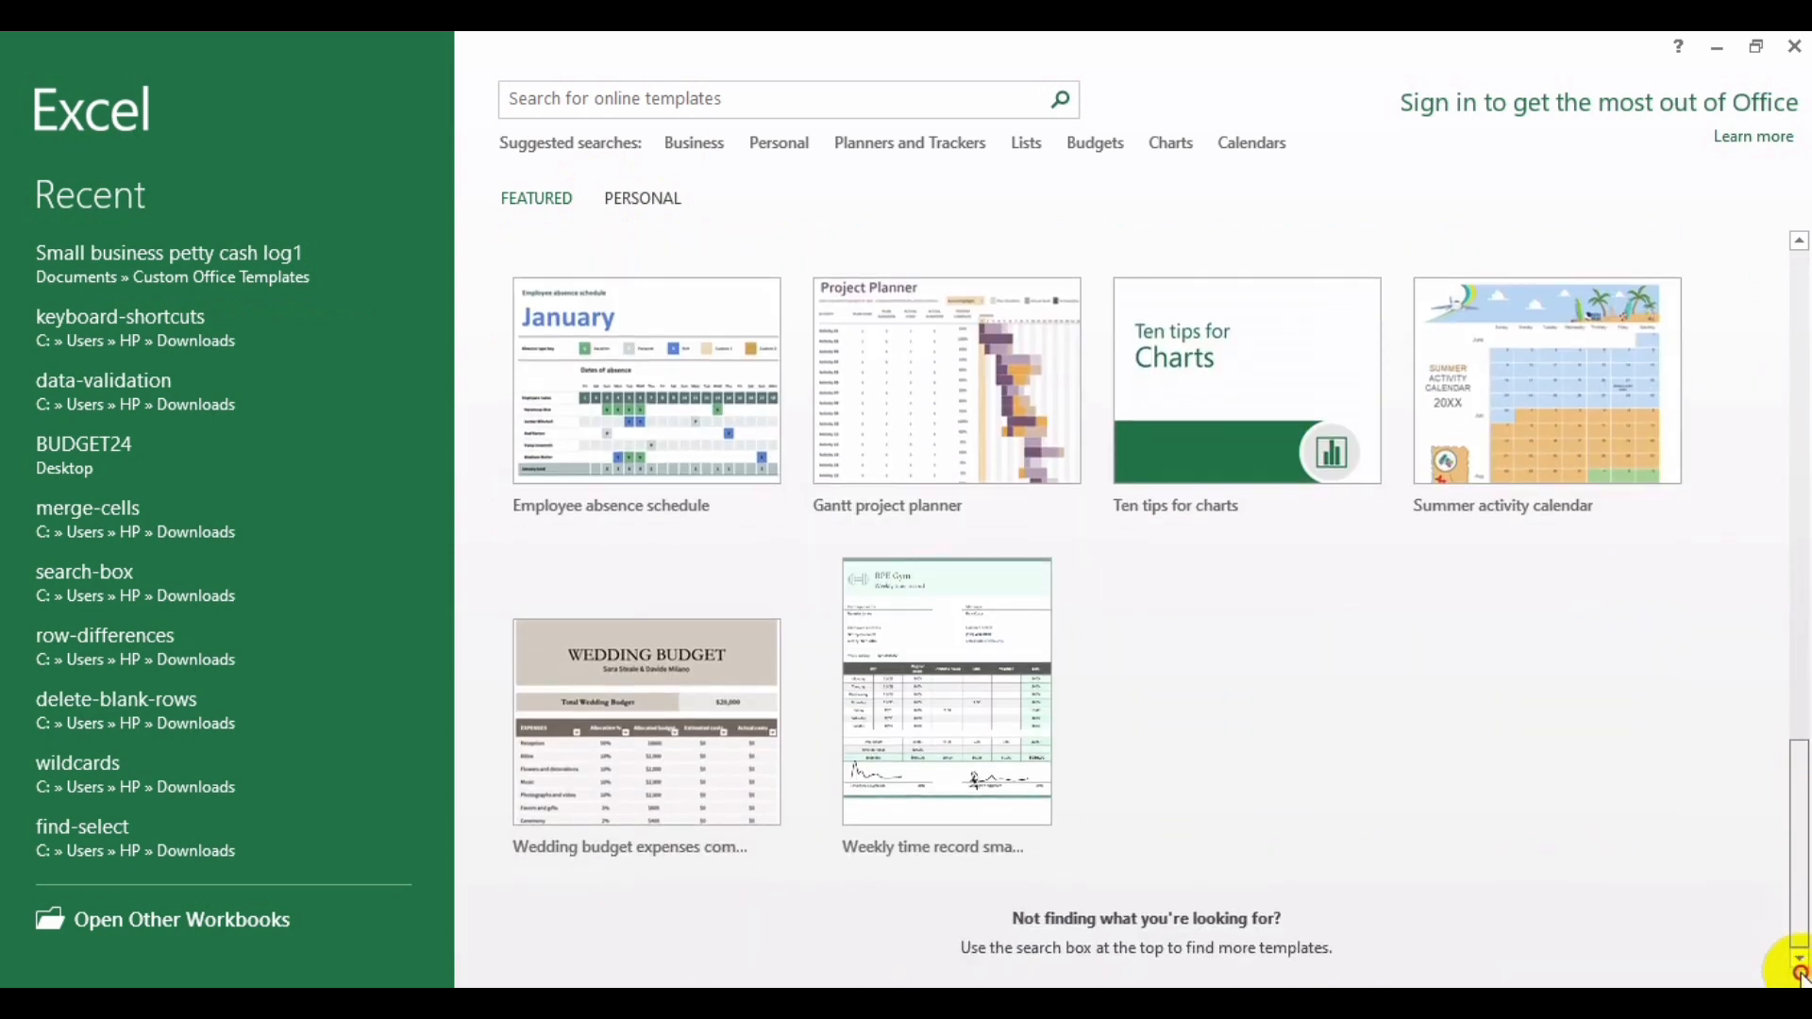
pyautogui.moveTo(1801, 845); pyautogui.dragTo(1805, 498)
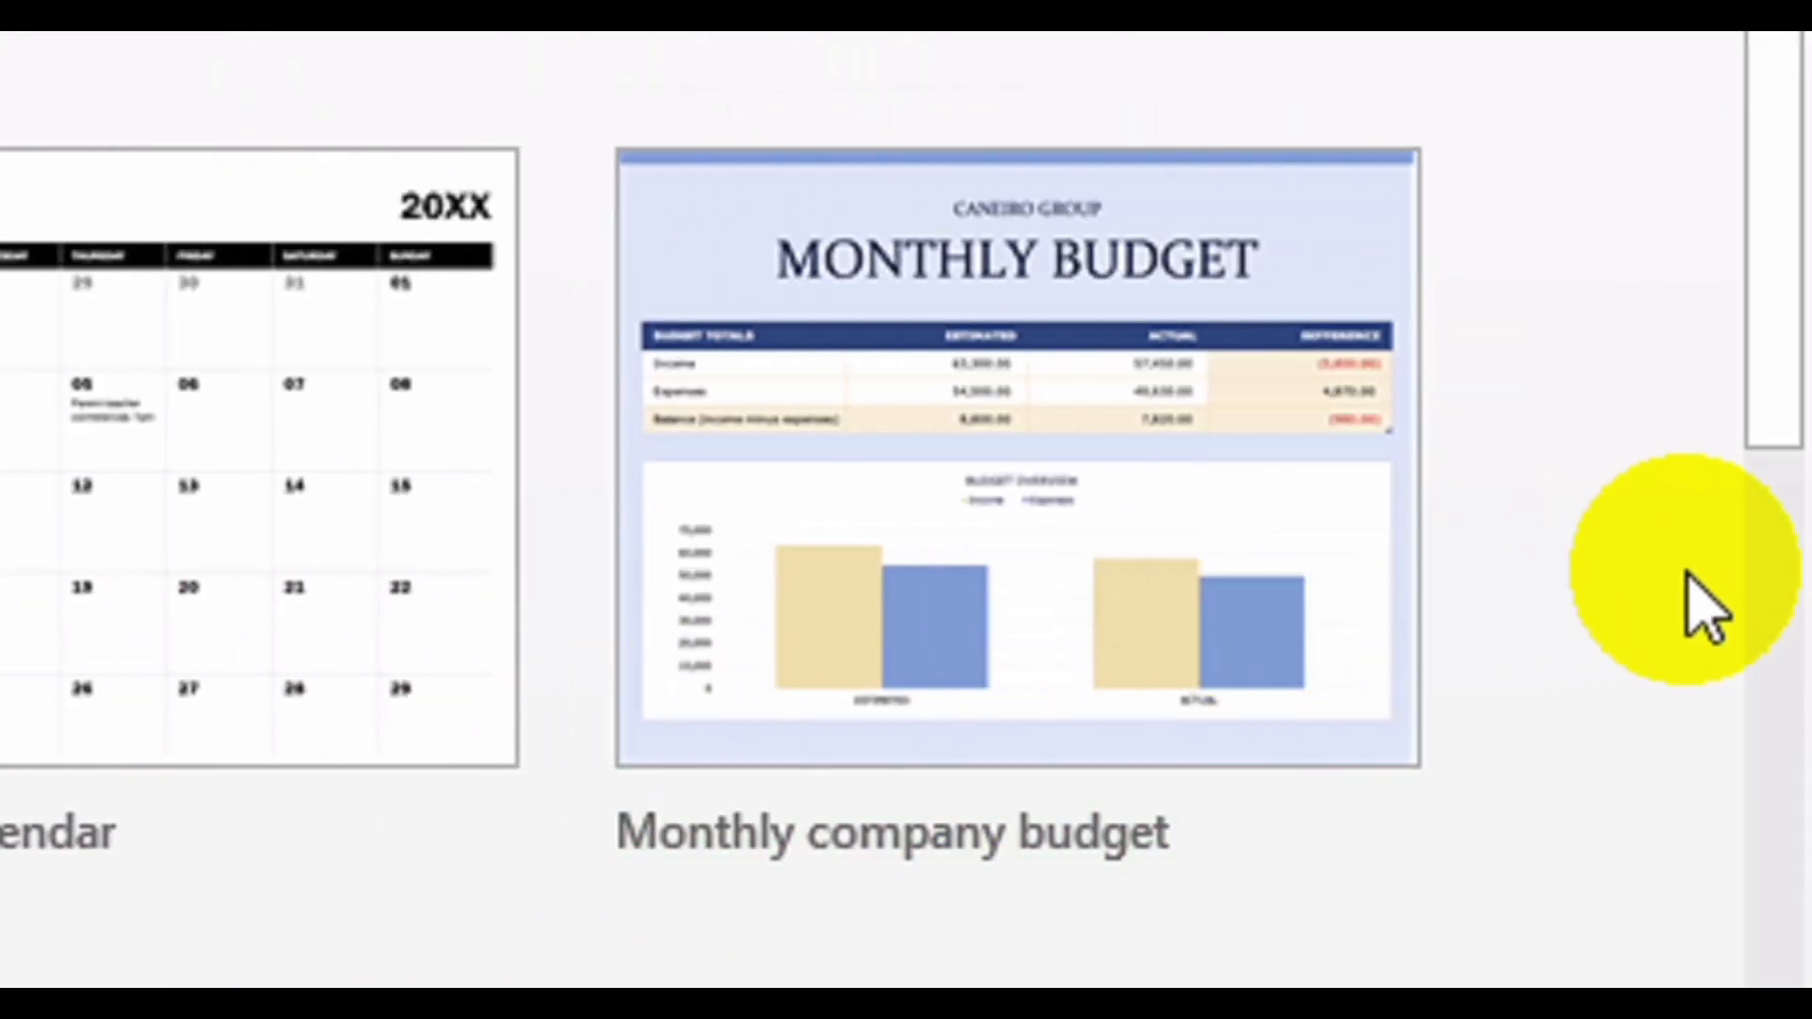
pyautogui.moveTo(1771, 405); pyautogui.dragTo(1777, 709)
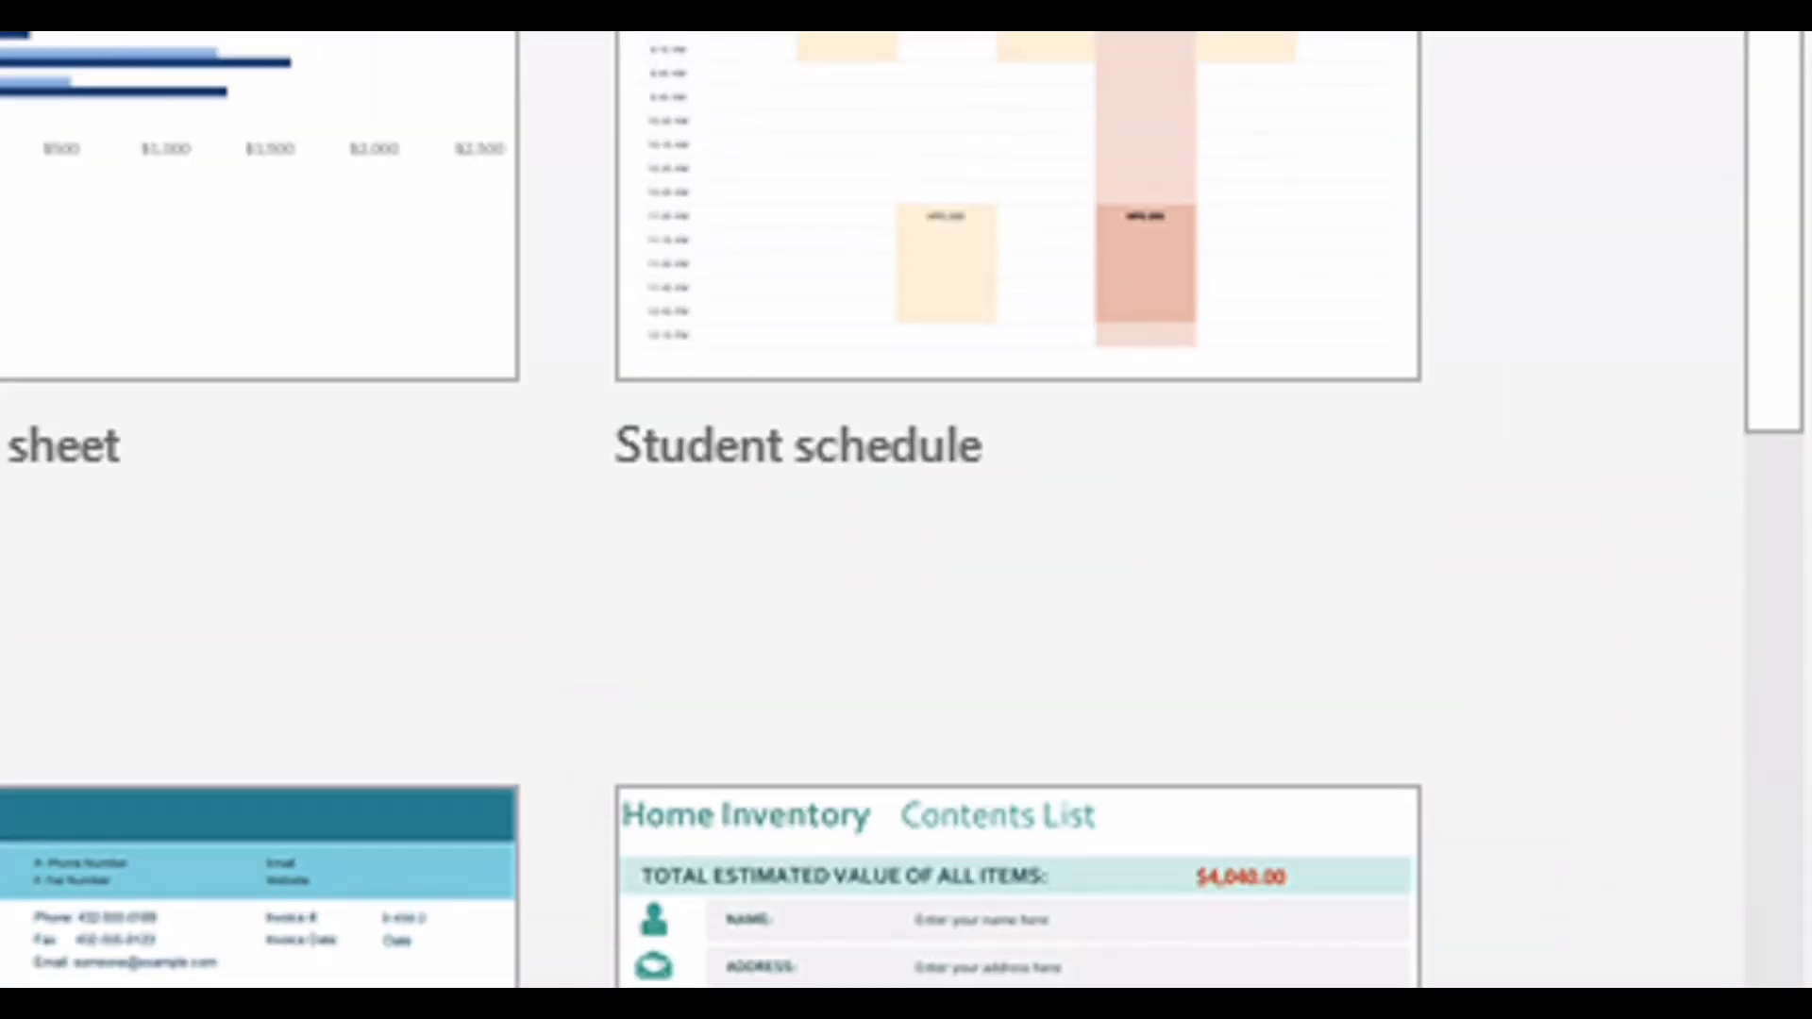
pyautogui.moveTo(1787, 159); pyautogui.dragTo(1764, 340)
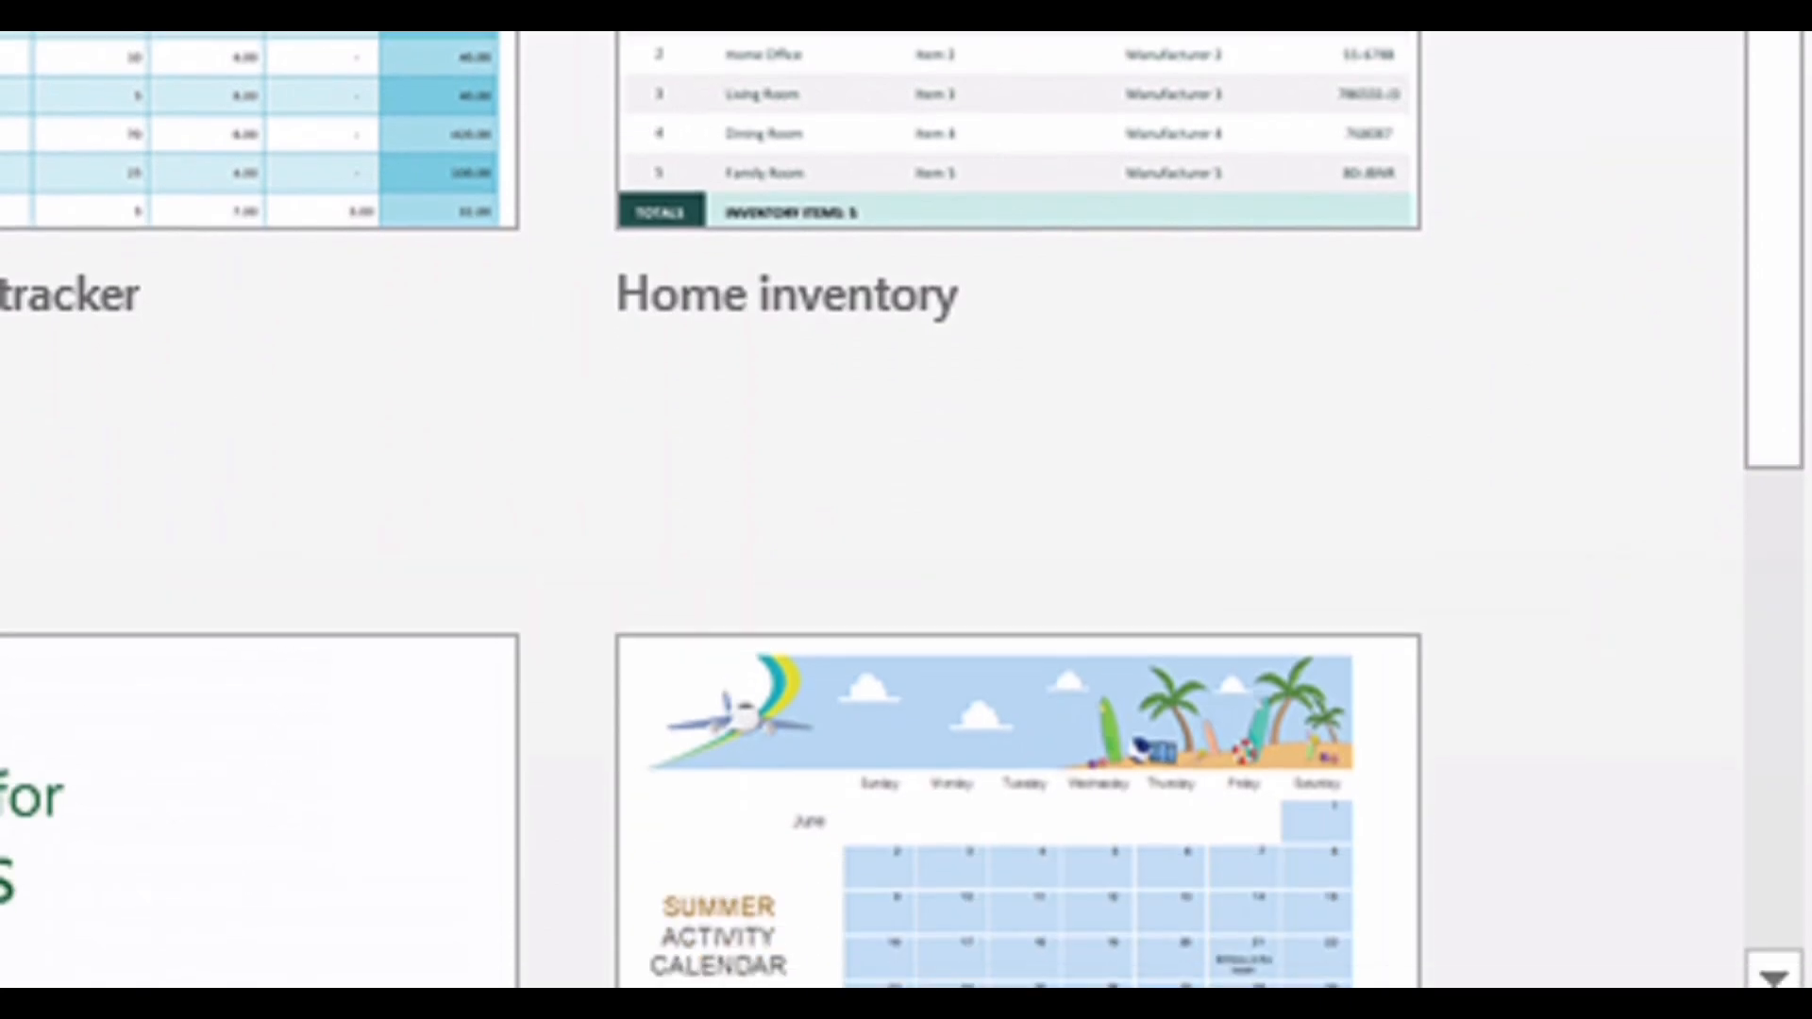
pyautogui.moveTo(1778, 681); pyautogui.dragTo(1742, 951)
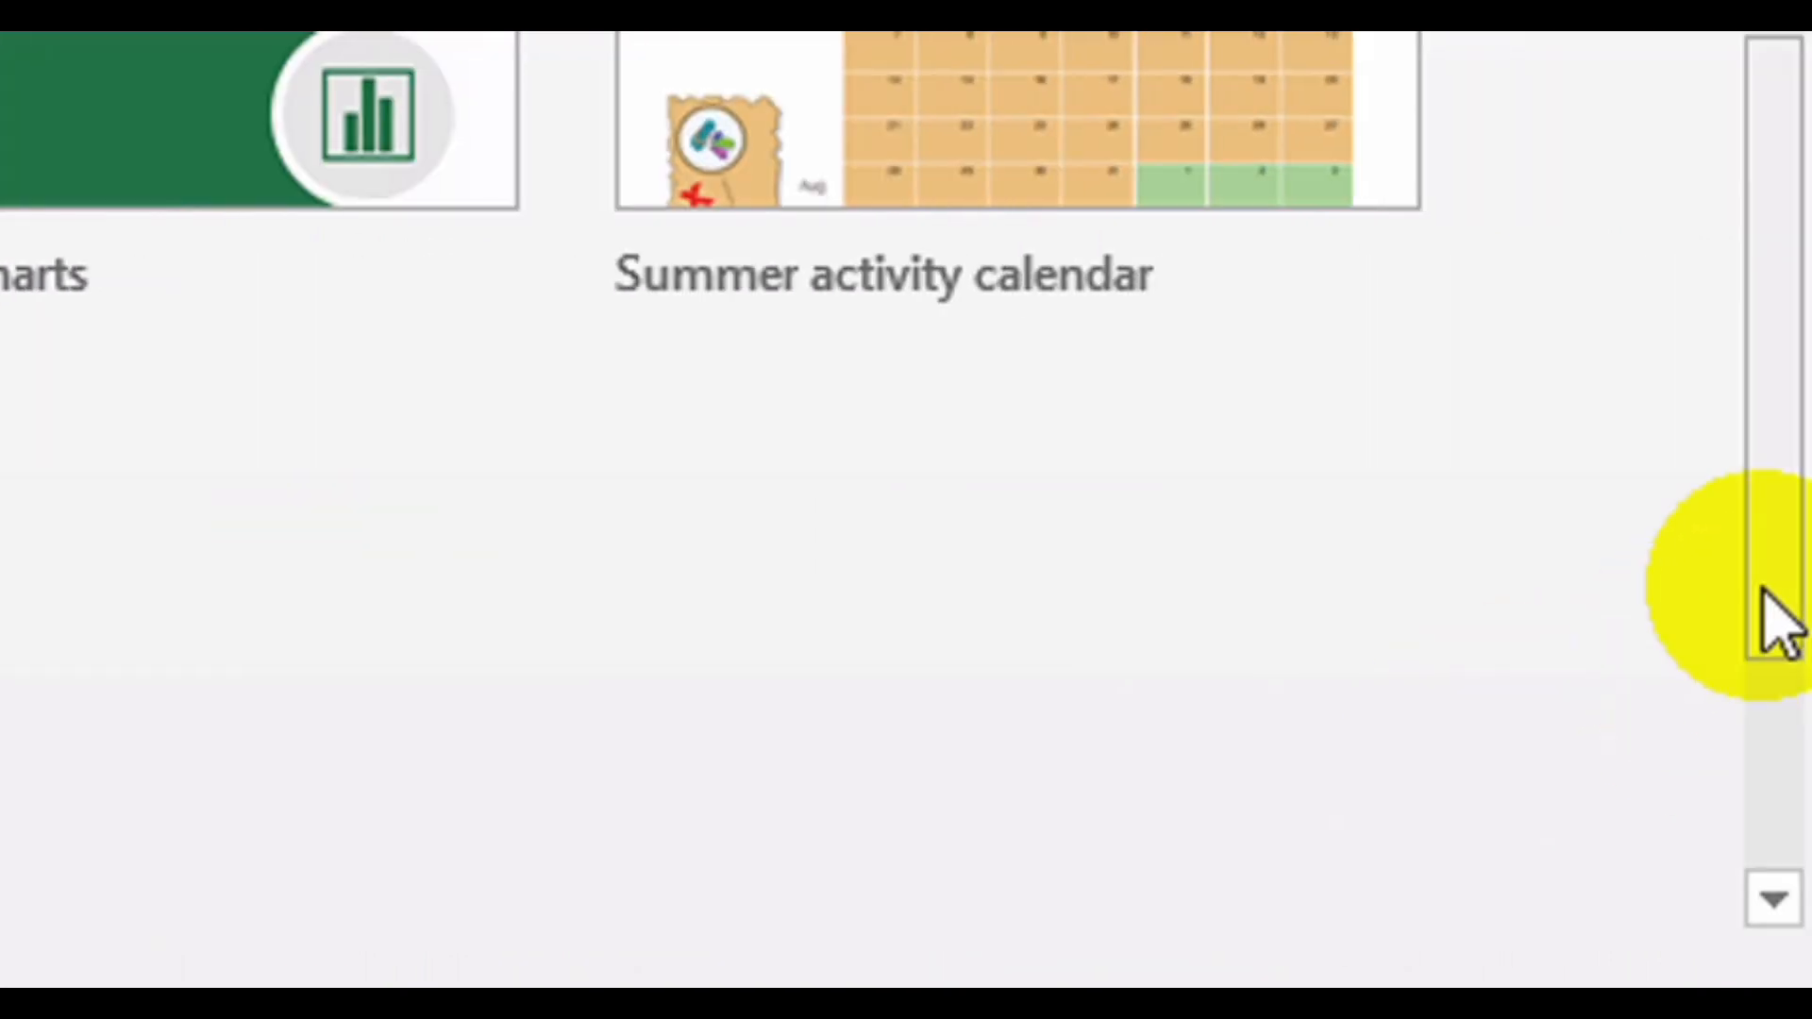
pyautogui.moveTo(1761, 587); pyautogui.dragTo(1434, 265)
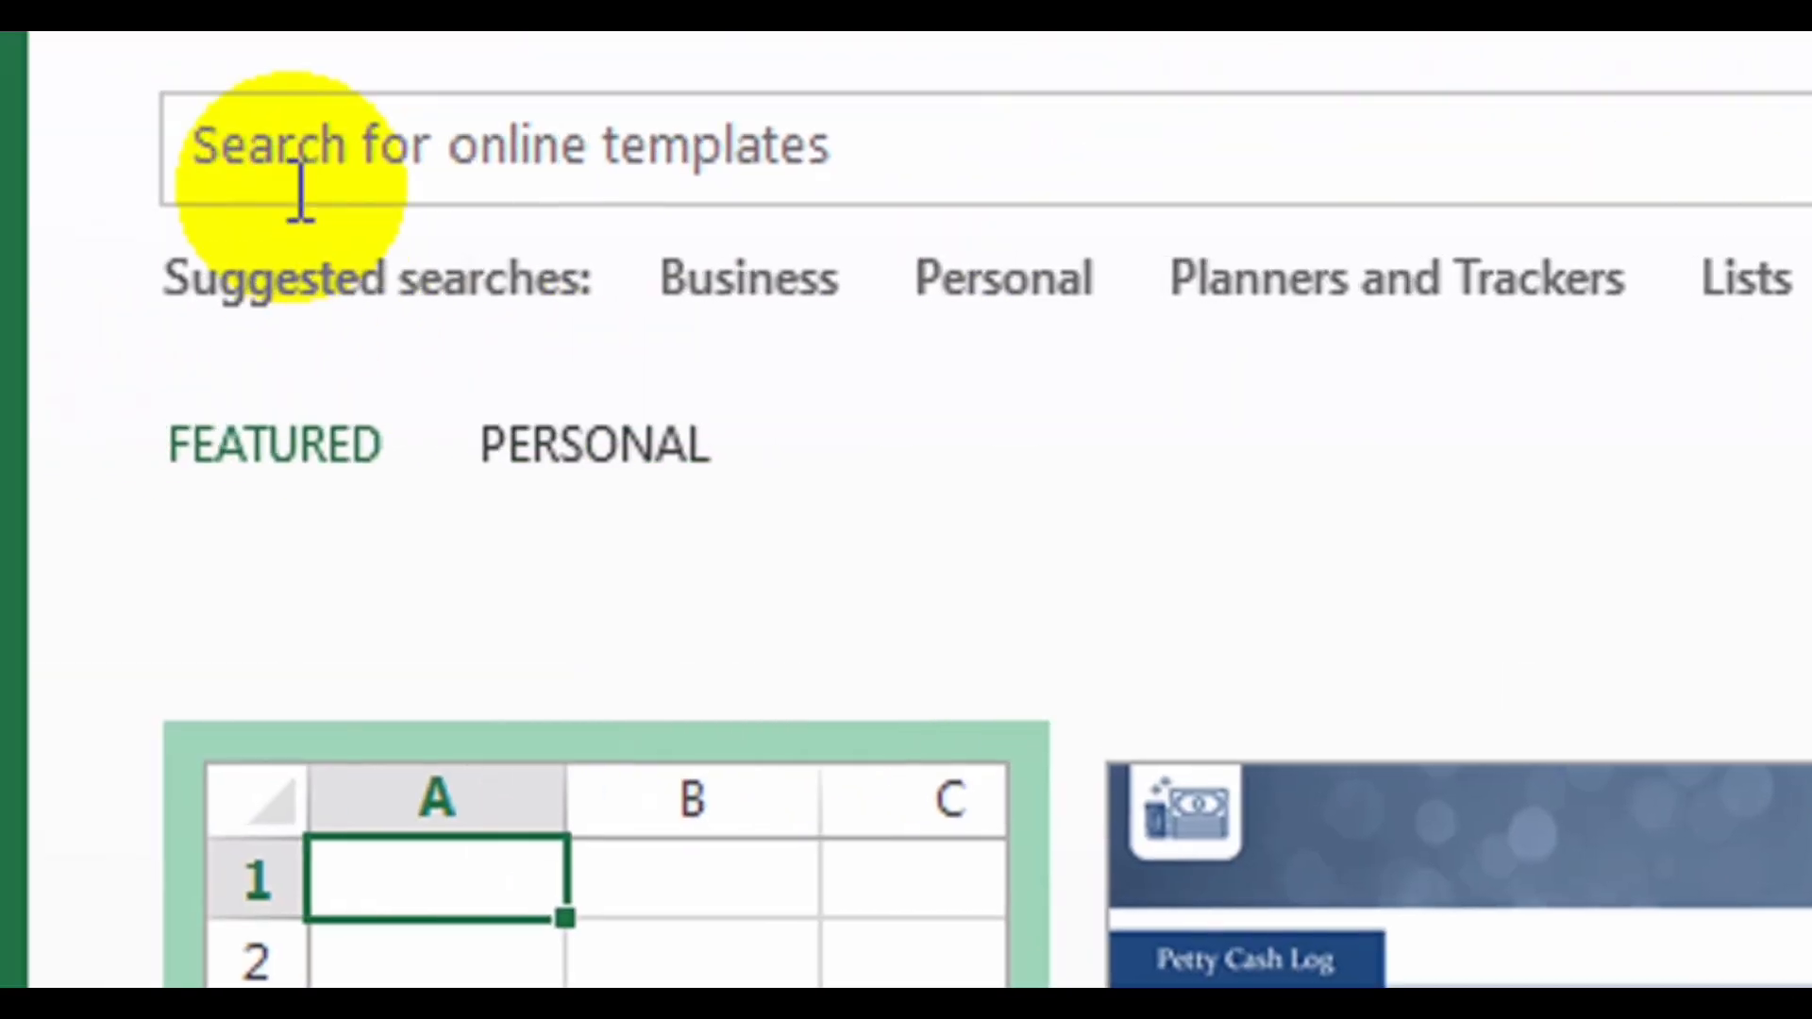
# Search the online templates for invoice and create a workbook from the Billing invoice template.
pyautogui.click(454, 235)
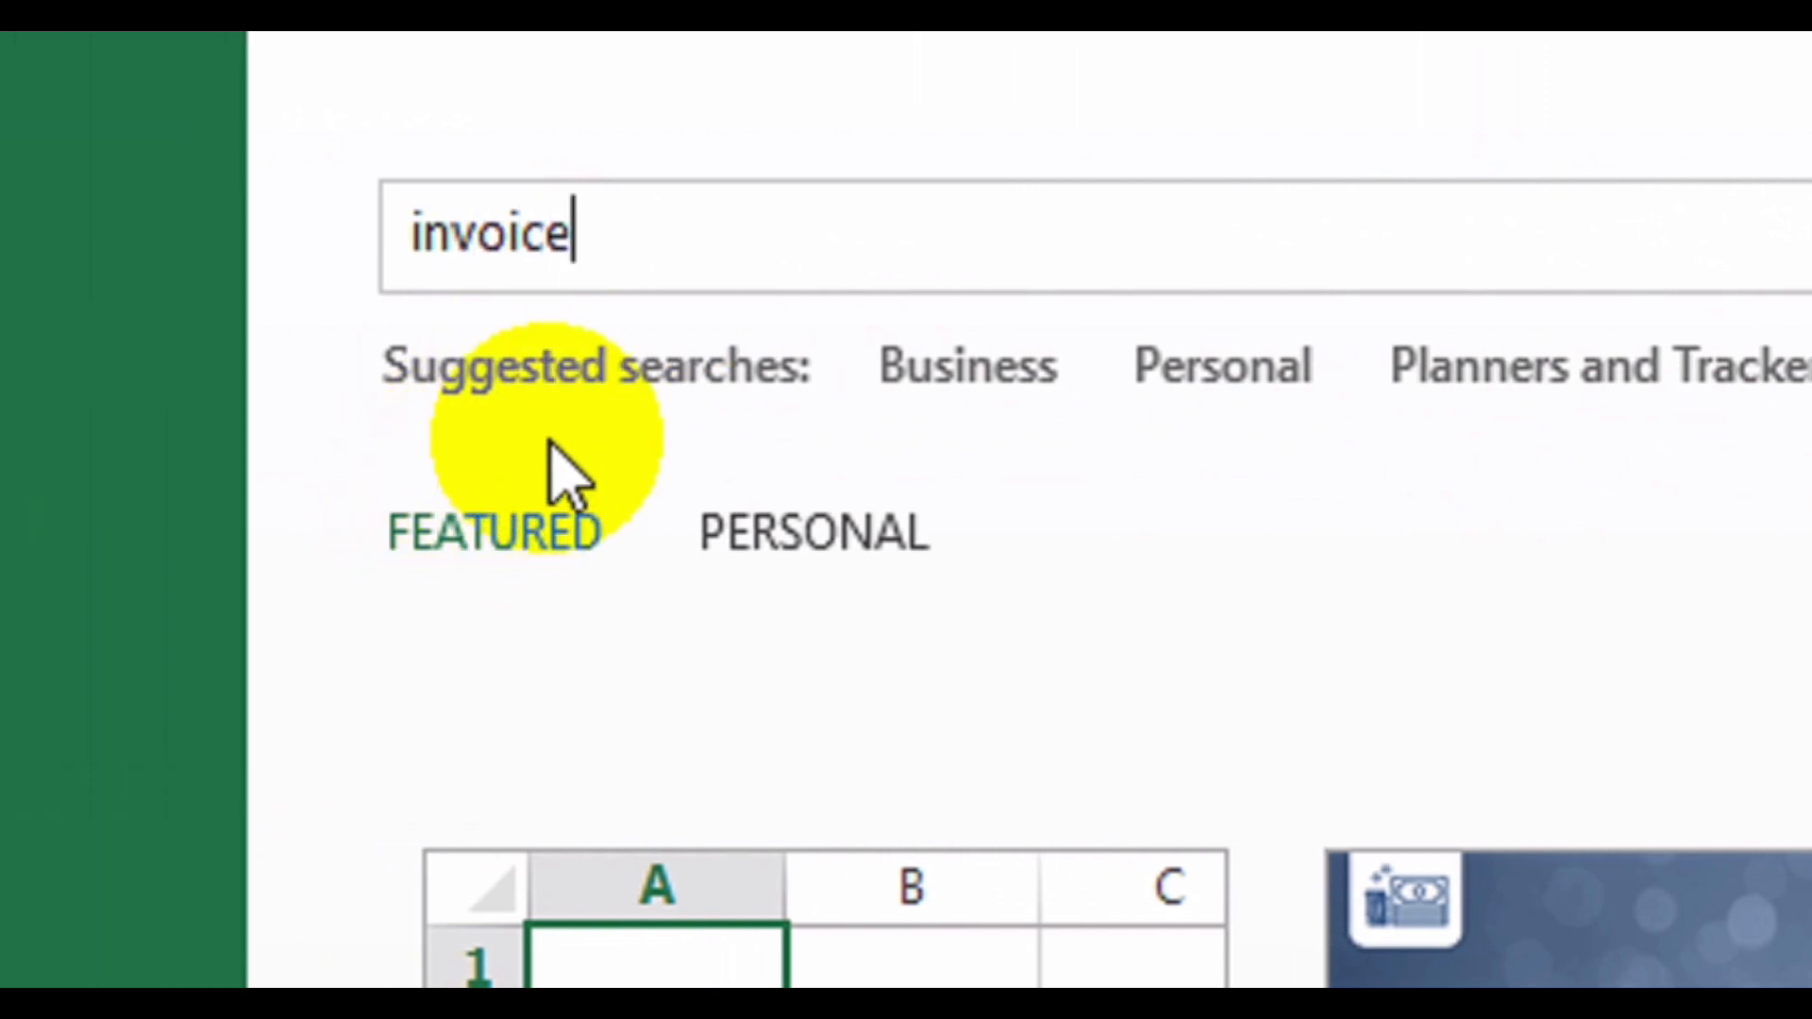
pyautogui.press('Return')
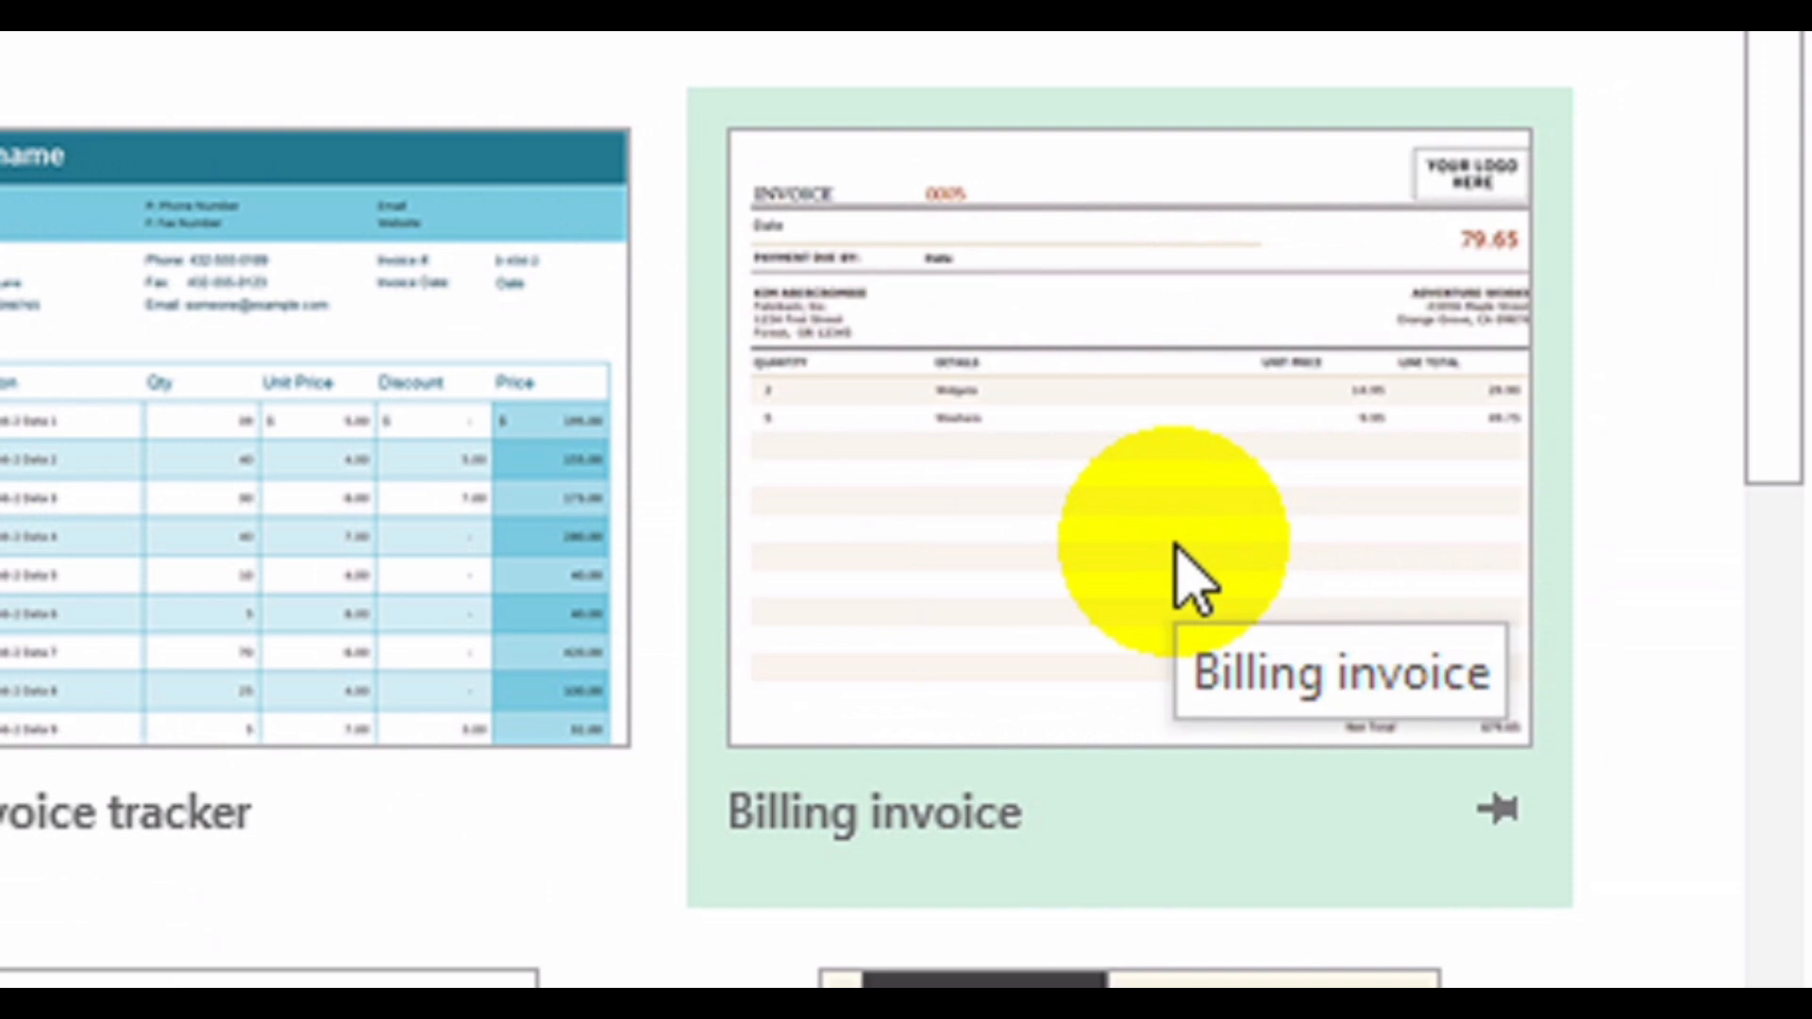
pyautogui.click(1185, 566)
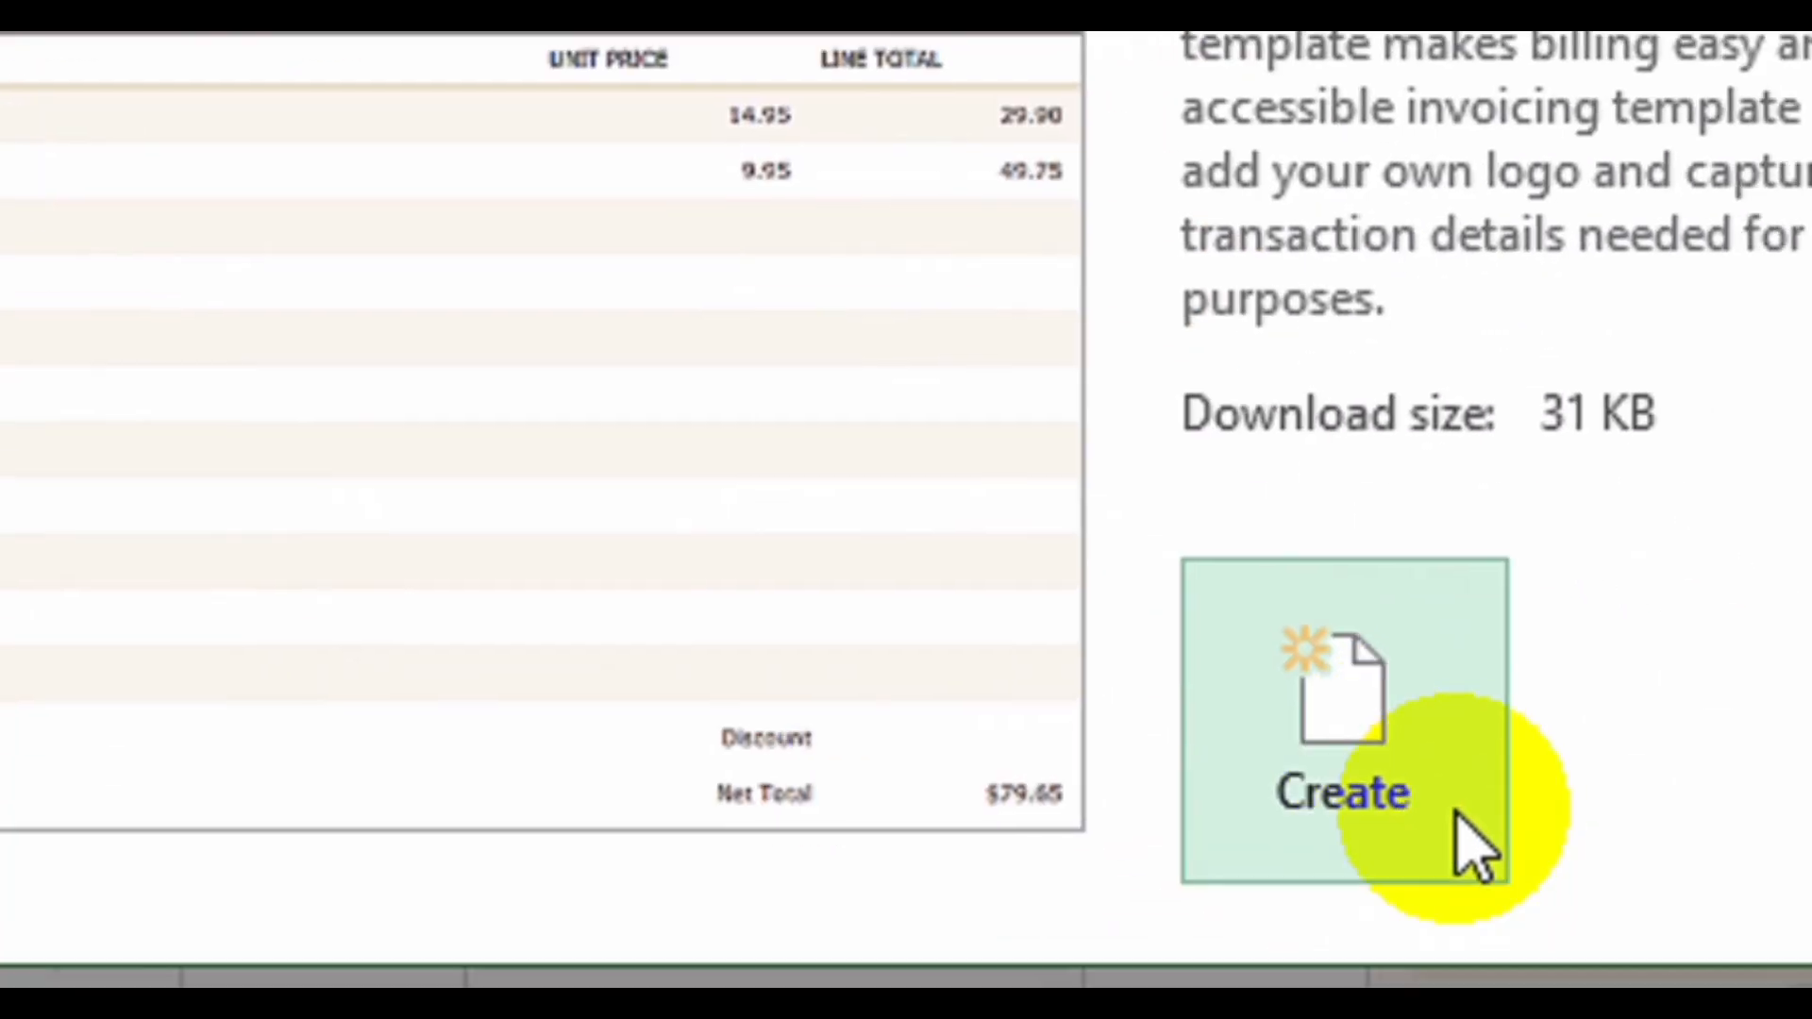
pyautogui.click(1384, 764)
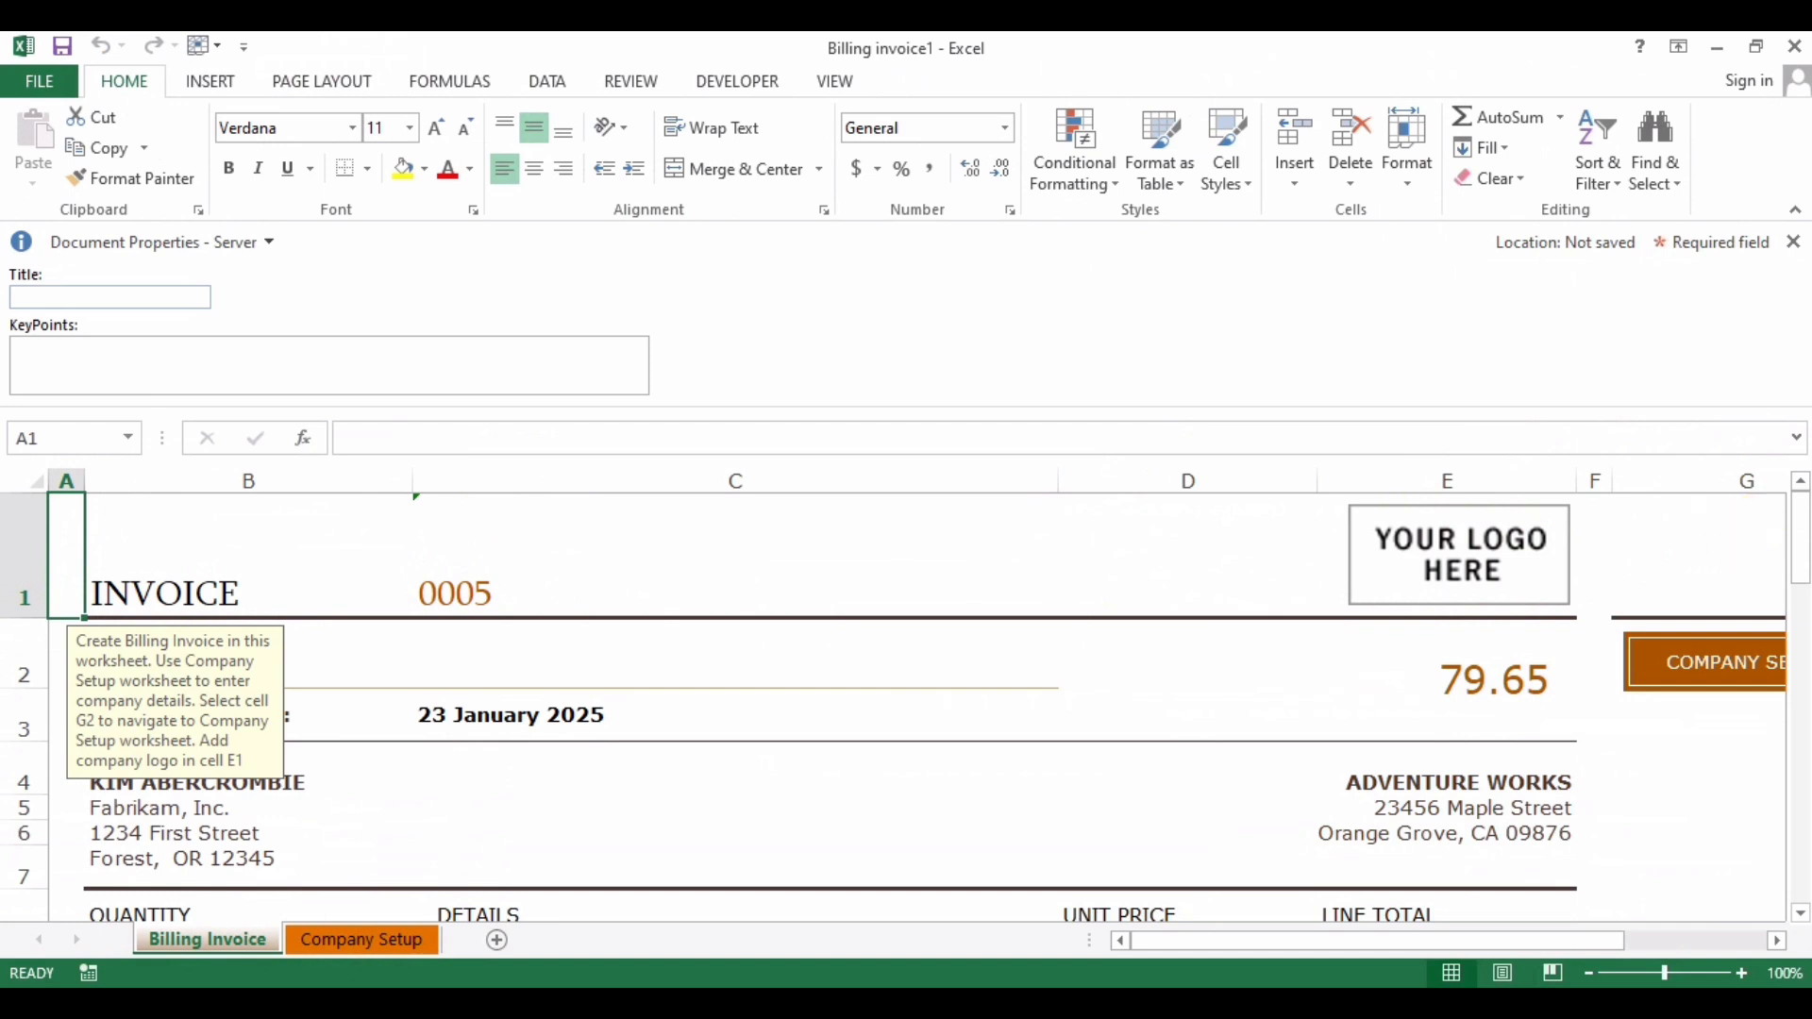
# Look over the Billing Invoice and Company Setup sheets of the new invoice workbook.
pyautogui.moveTo(1799, 520); pyautogui.dragTo(1799, 605)
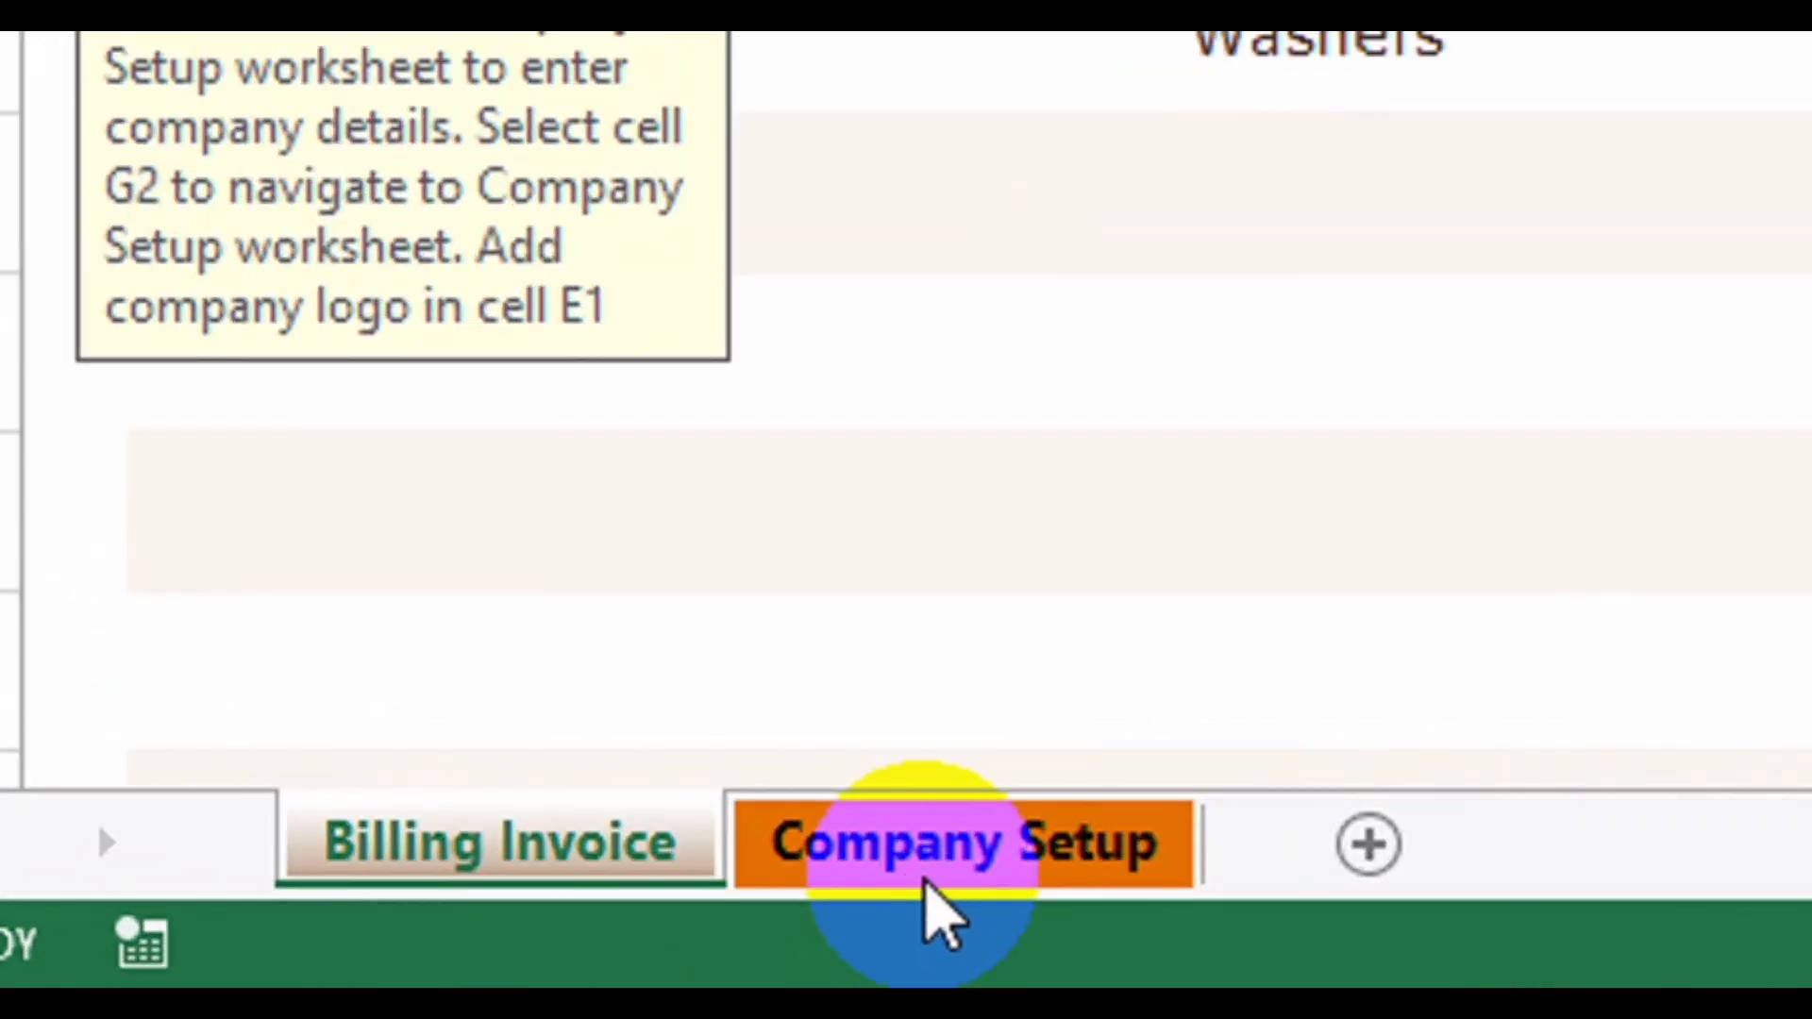
pyautogui.click(928, 885)
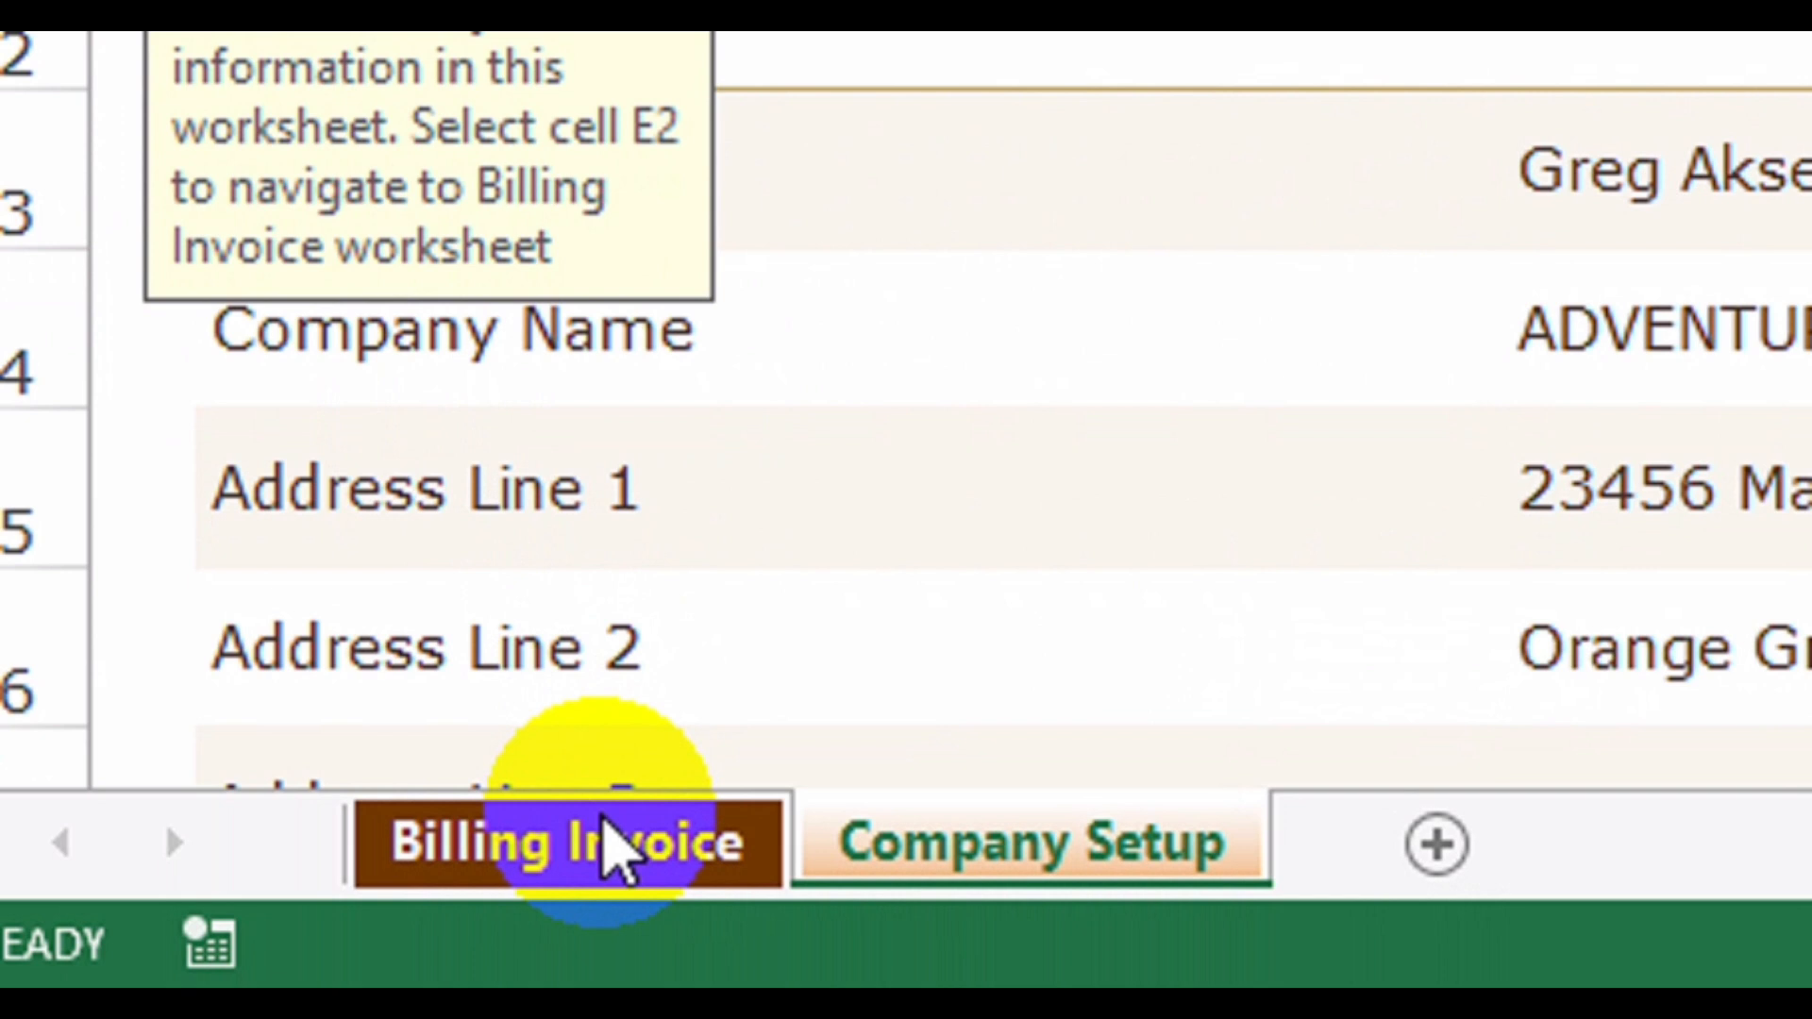
pyautogui.click(611, 846)
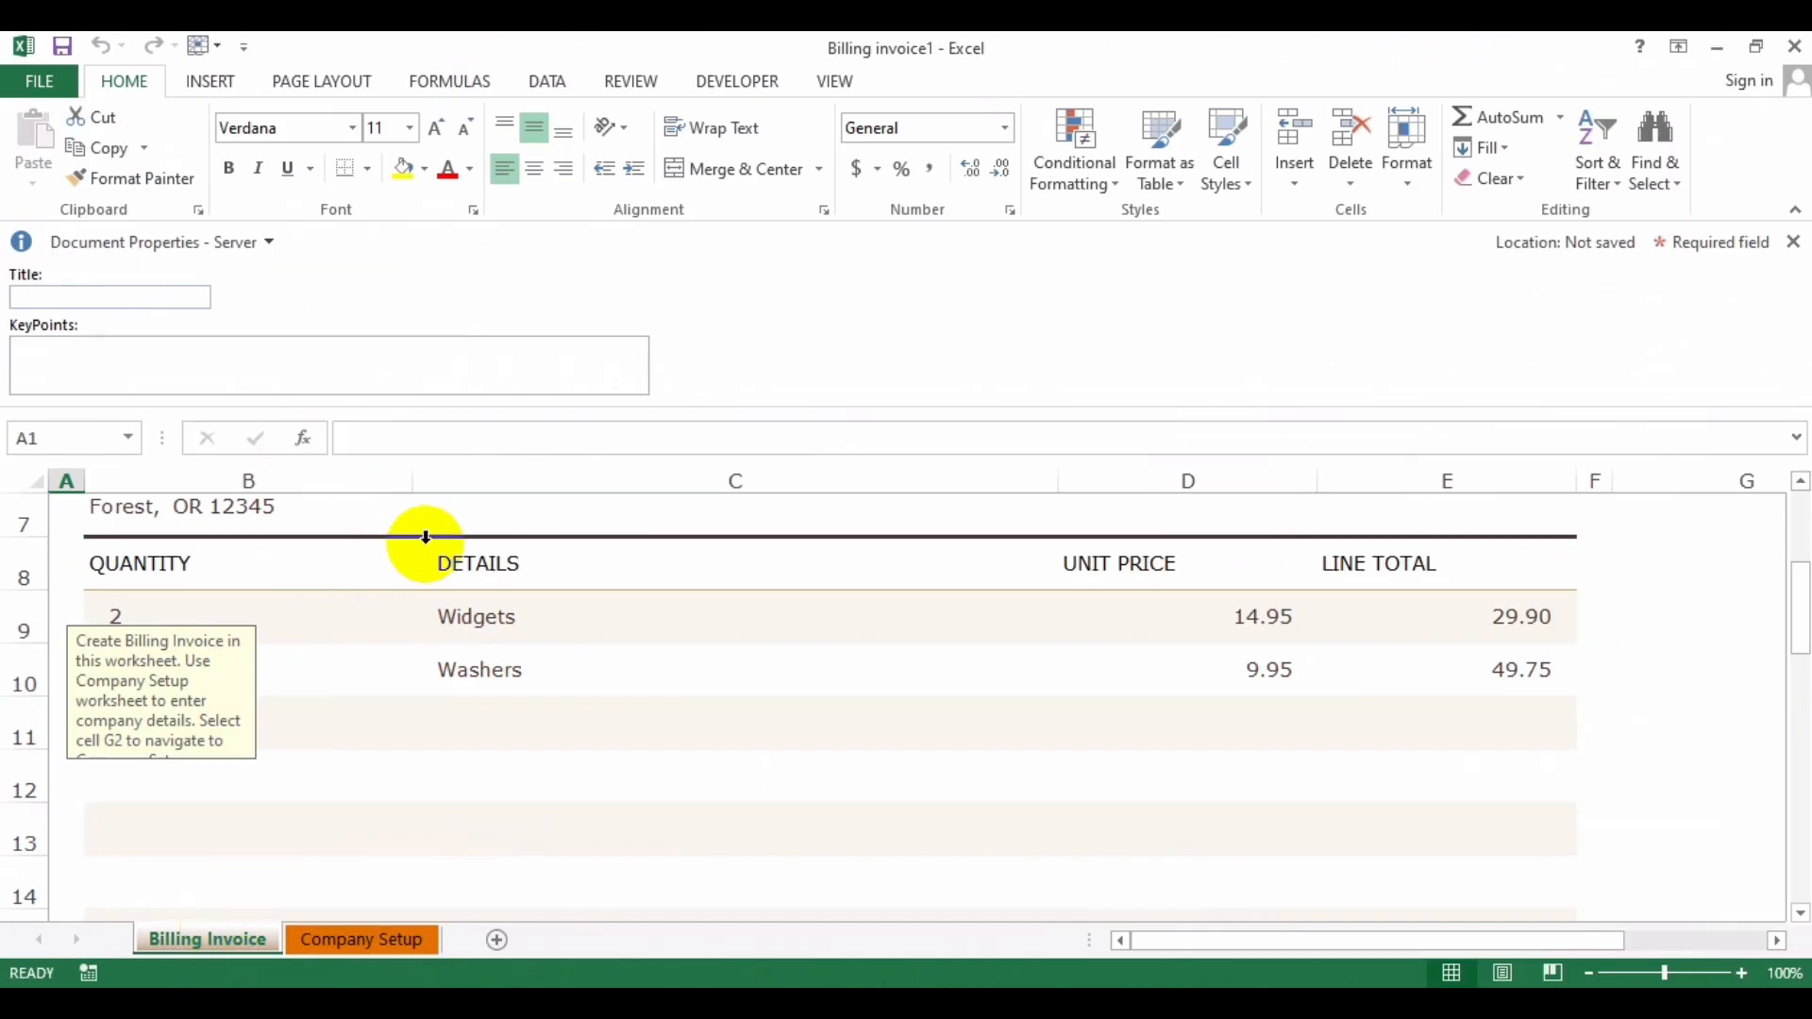
pyautogui.moveTo(1800, 642)
pyautogui.mouseDown()
pyautogui.moveTo(1802, 659)
pyautogui.moveTo(1799, 612)
pyautogui.mouseUp()
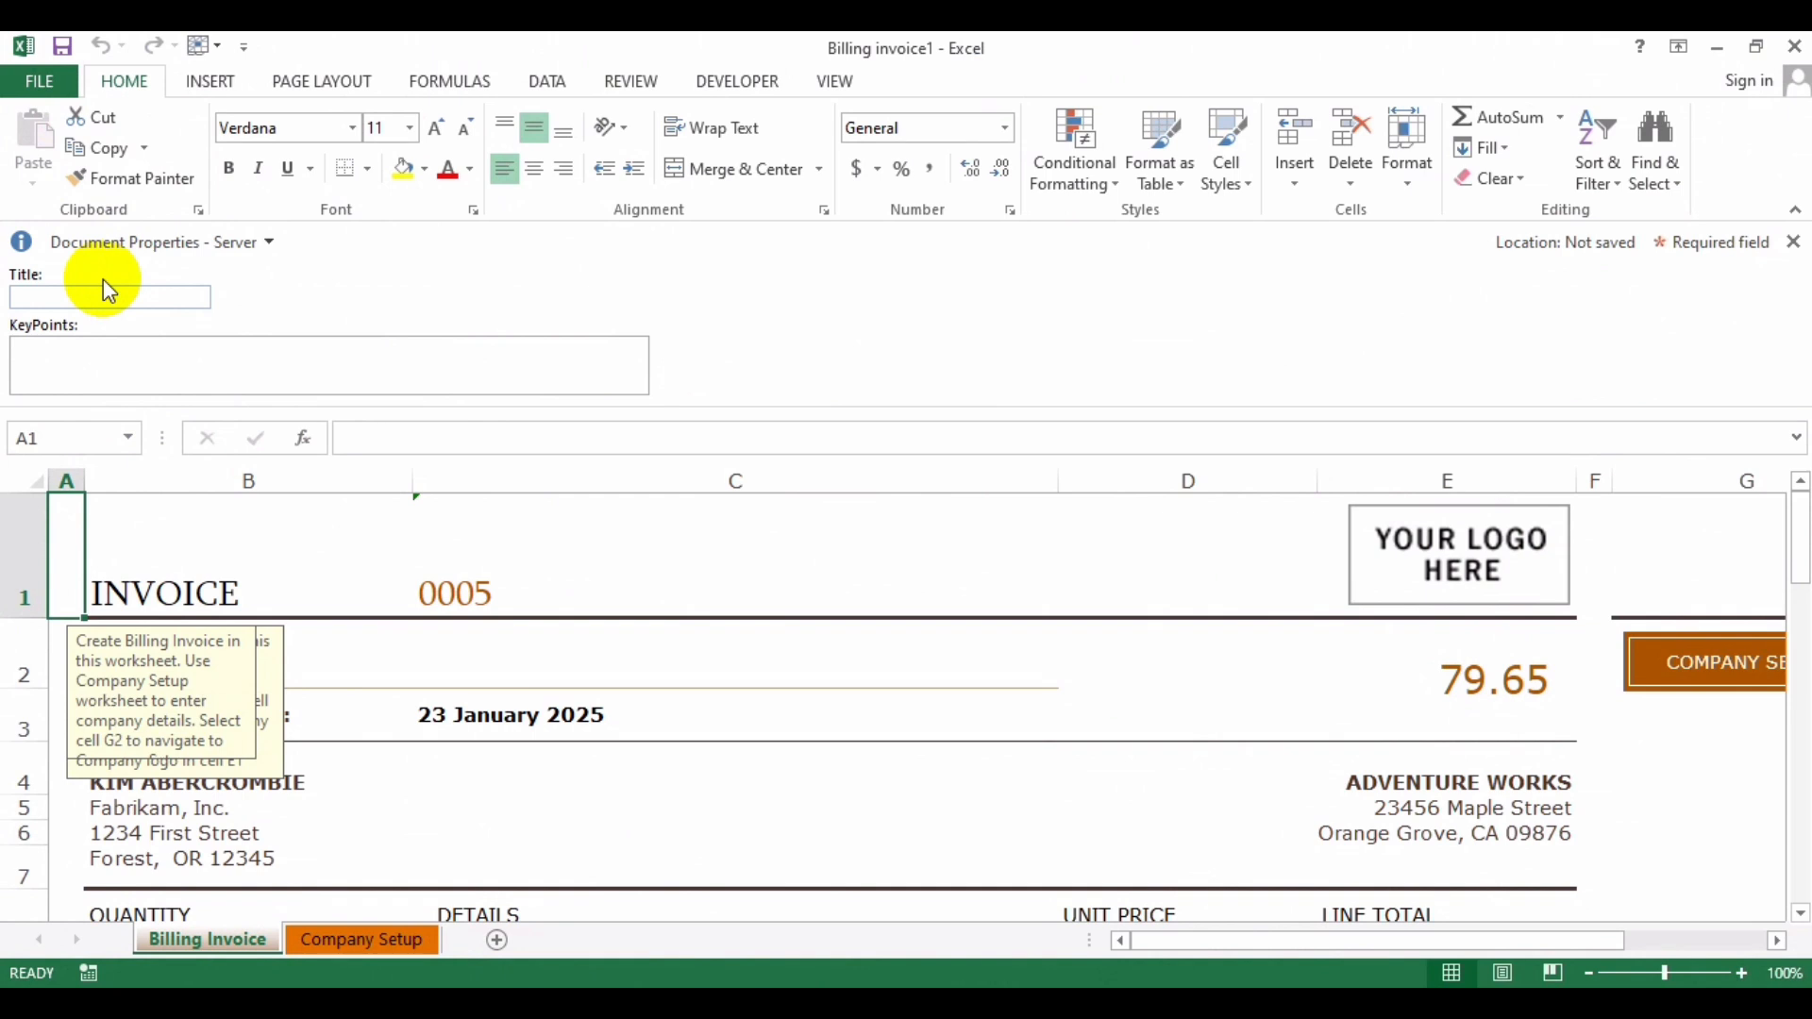
# Save the invoice workbook as an Excel Template named my billing invoice in the Custom Office Templates folder.
pyautogui.click(21, 78)
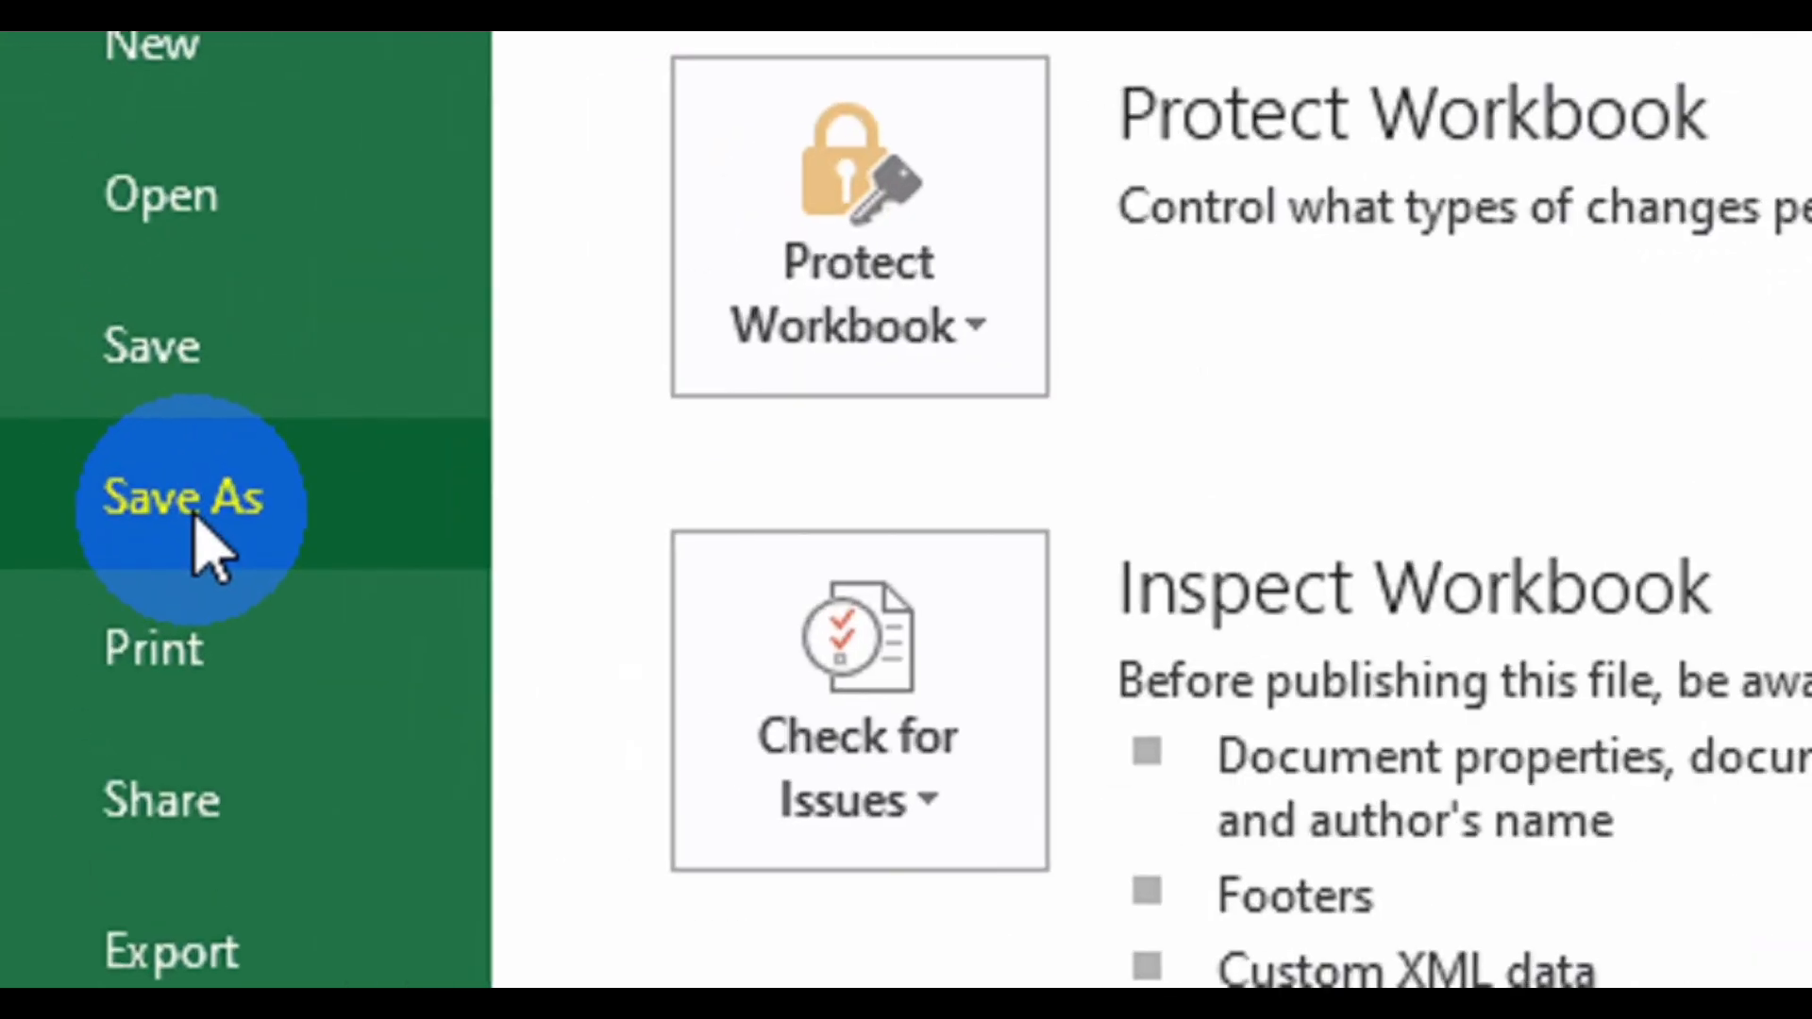
pyautogui.click(196, 510)
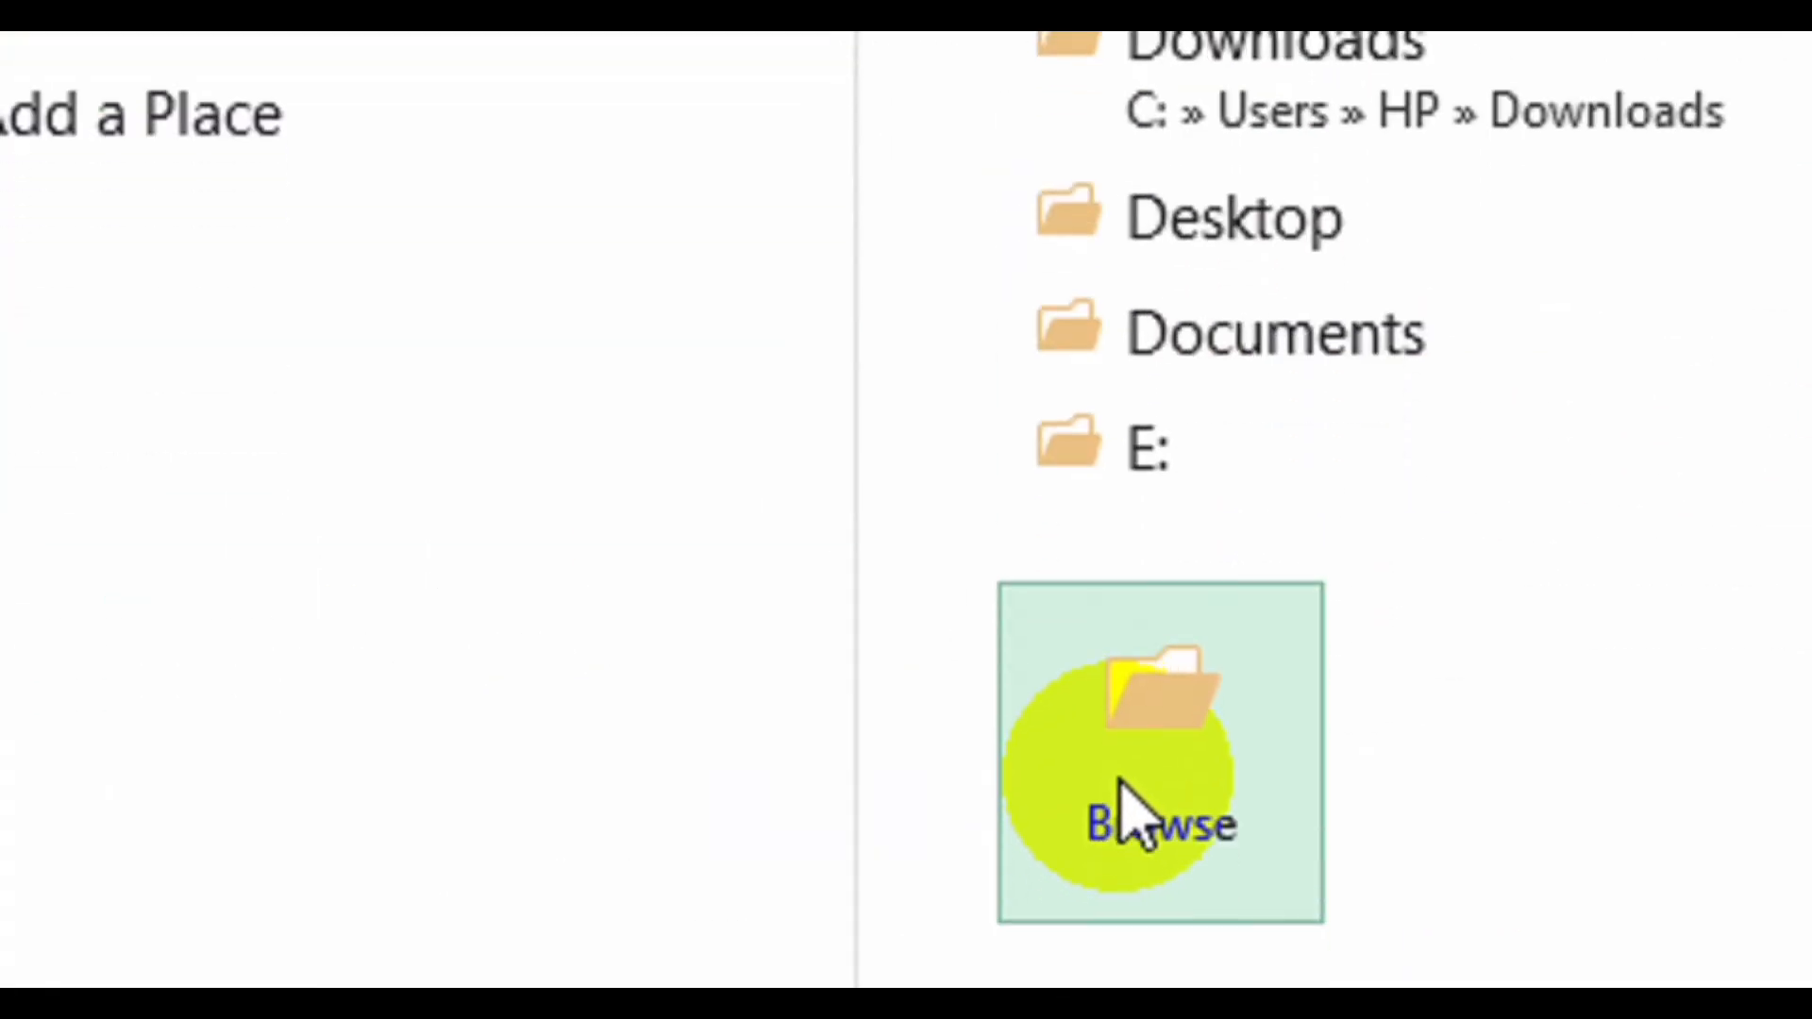
pyautogui.click(1129, 784)
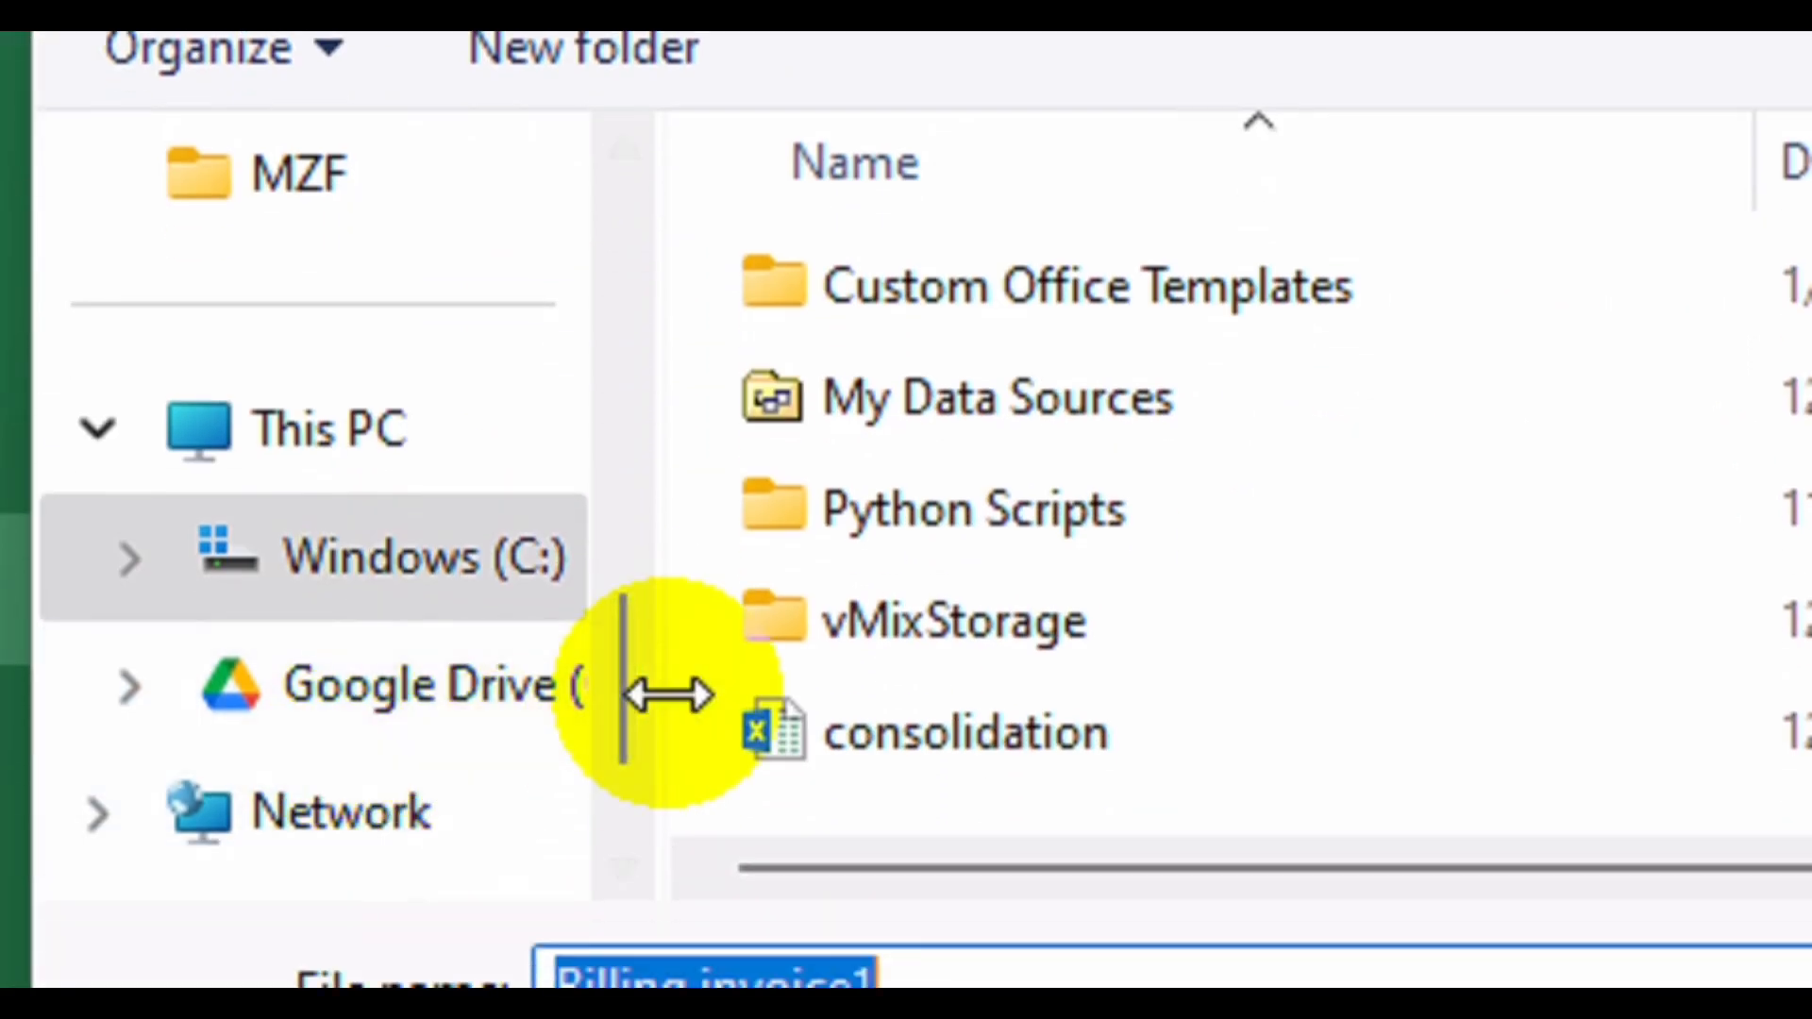
pyautogui.moveTo(604, 725); pyautogui.dragTo(613, 137)
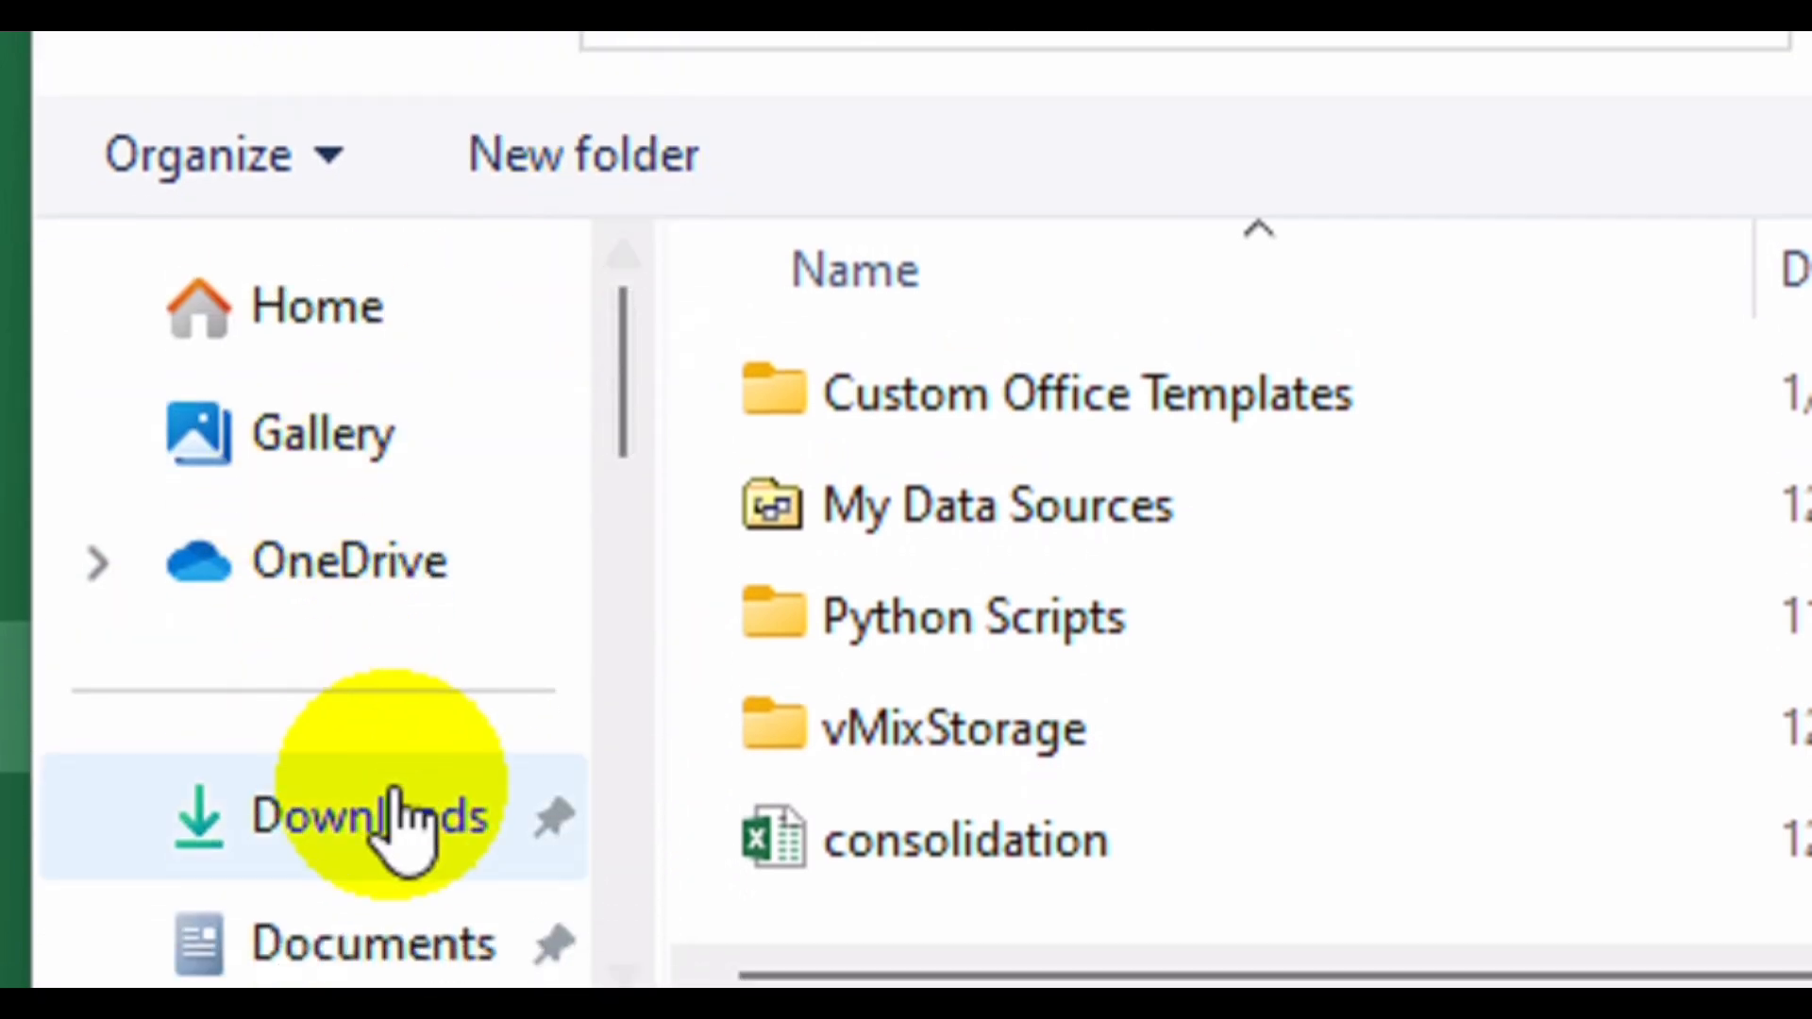
pyautogui.moveTo(626, 370); pyautogui.dragTo(607, 626)
pyautogui.click(344, 485)
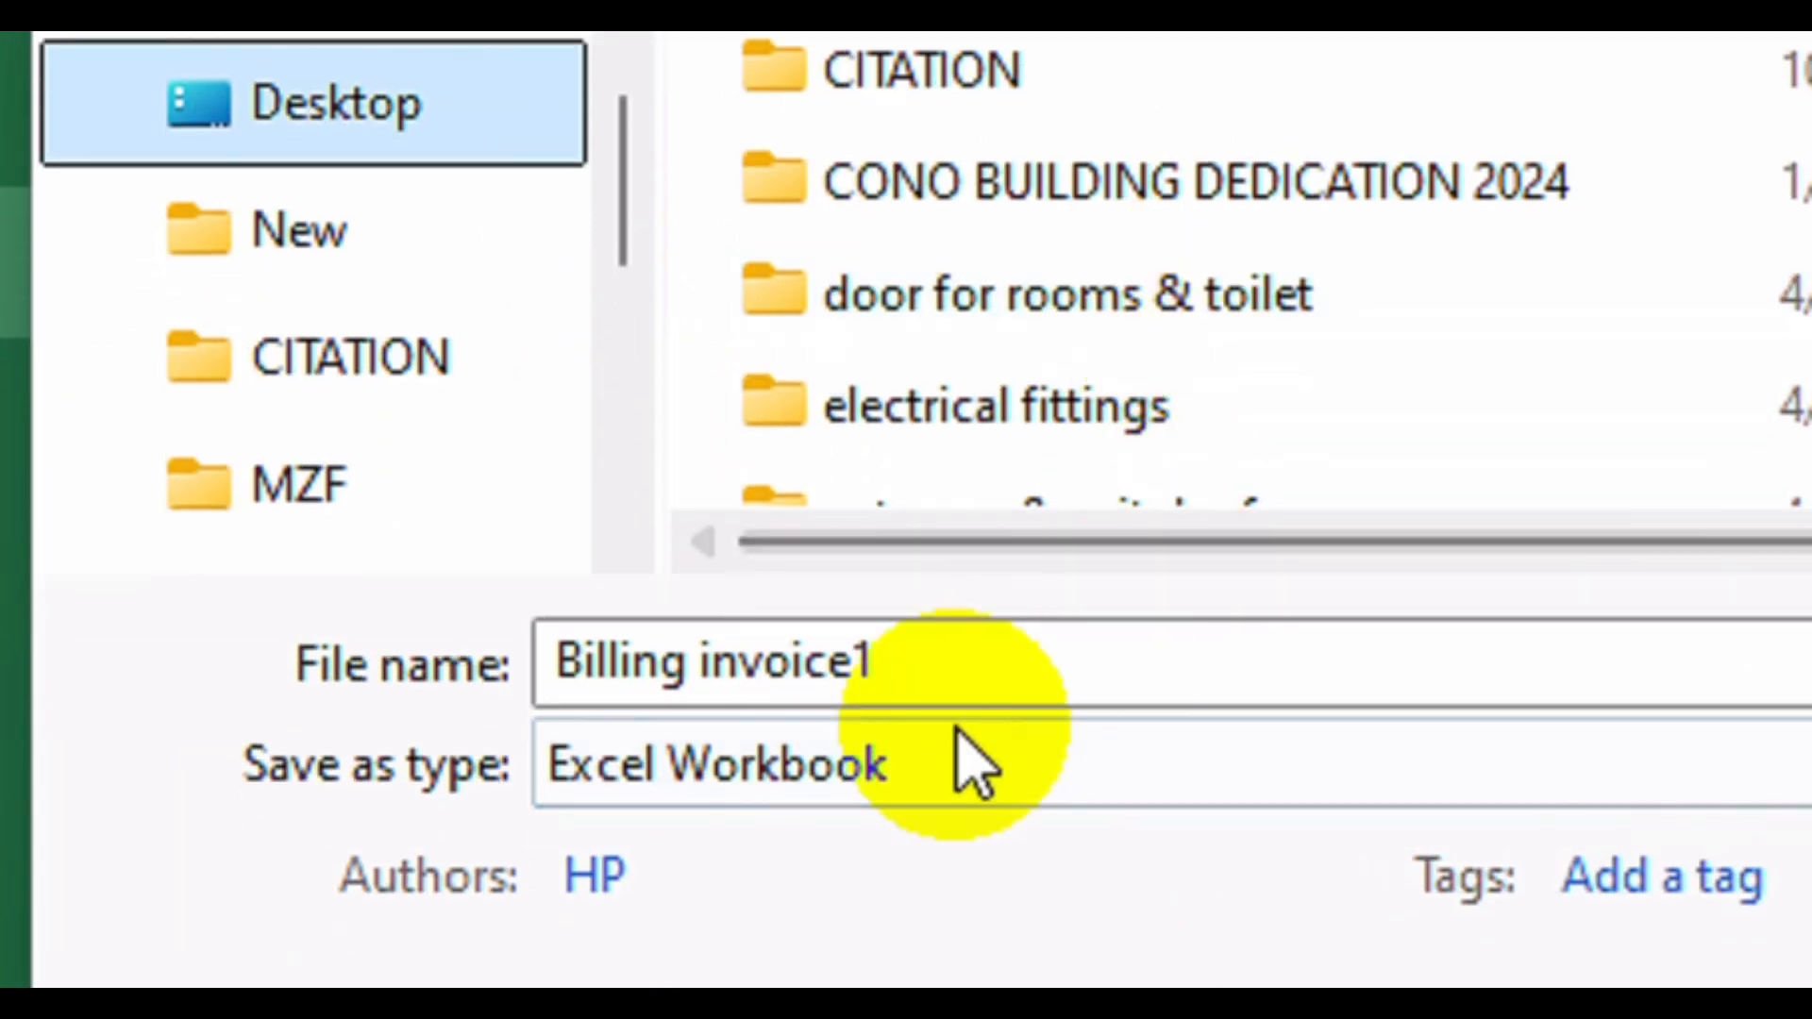
pyautogui.click(1226, 760)
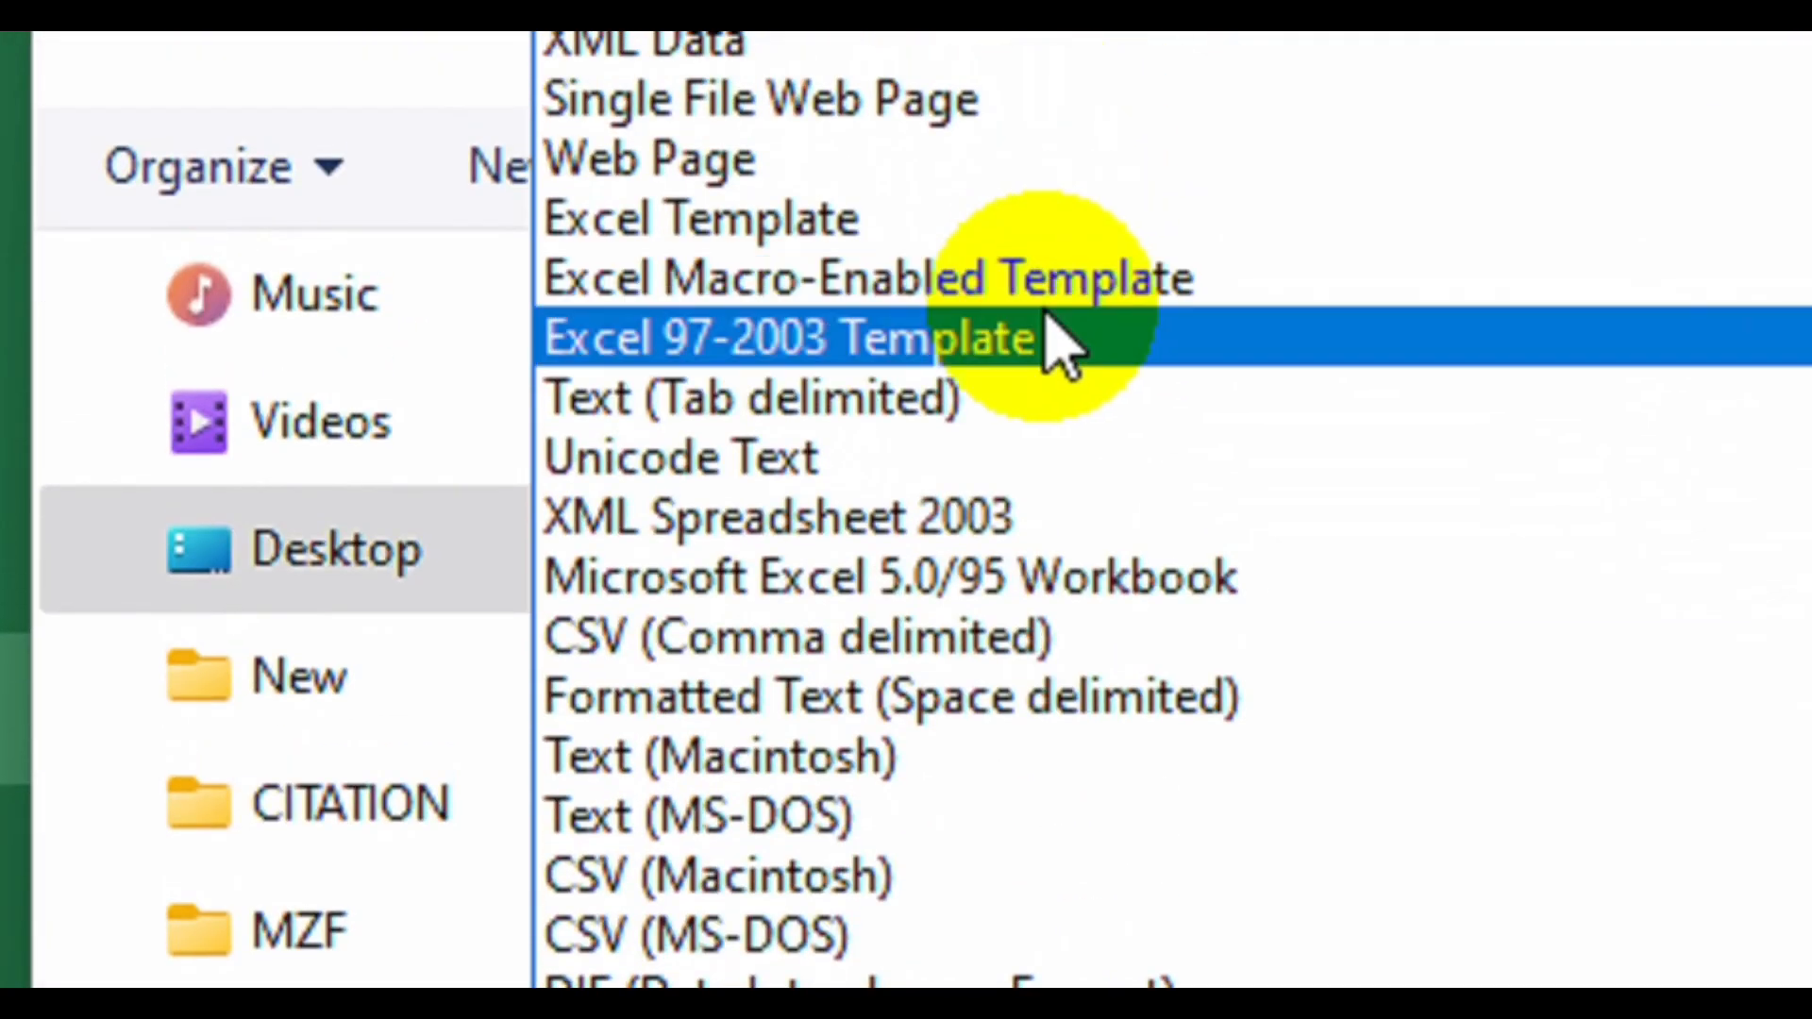
pyautogui.click(822, 226)
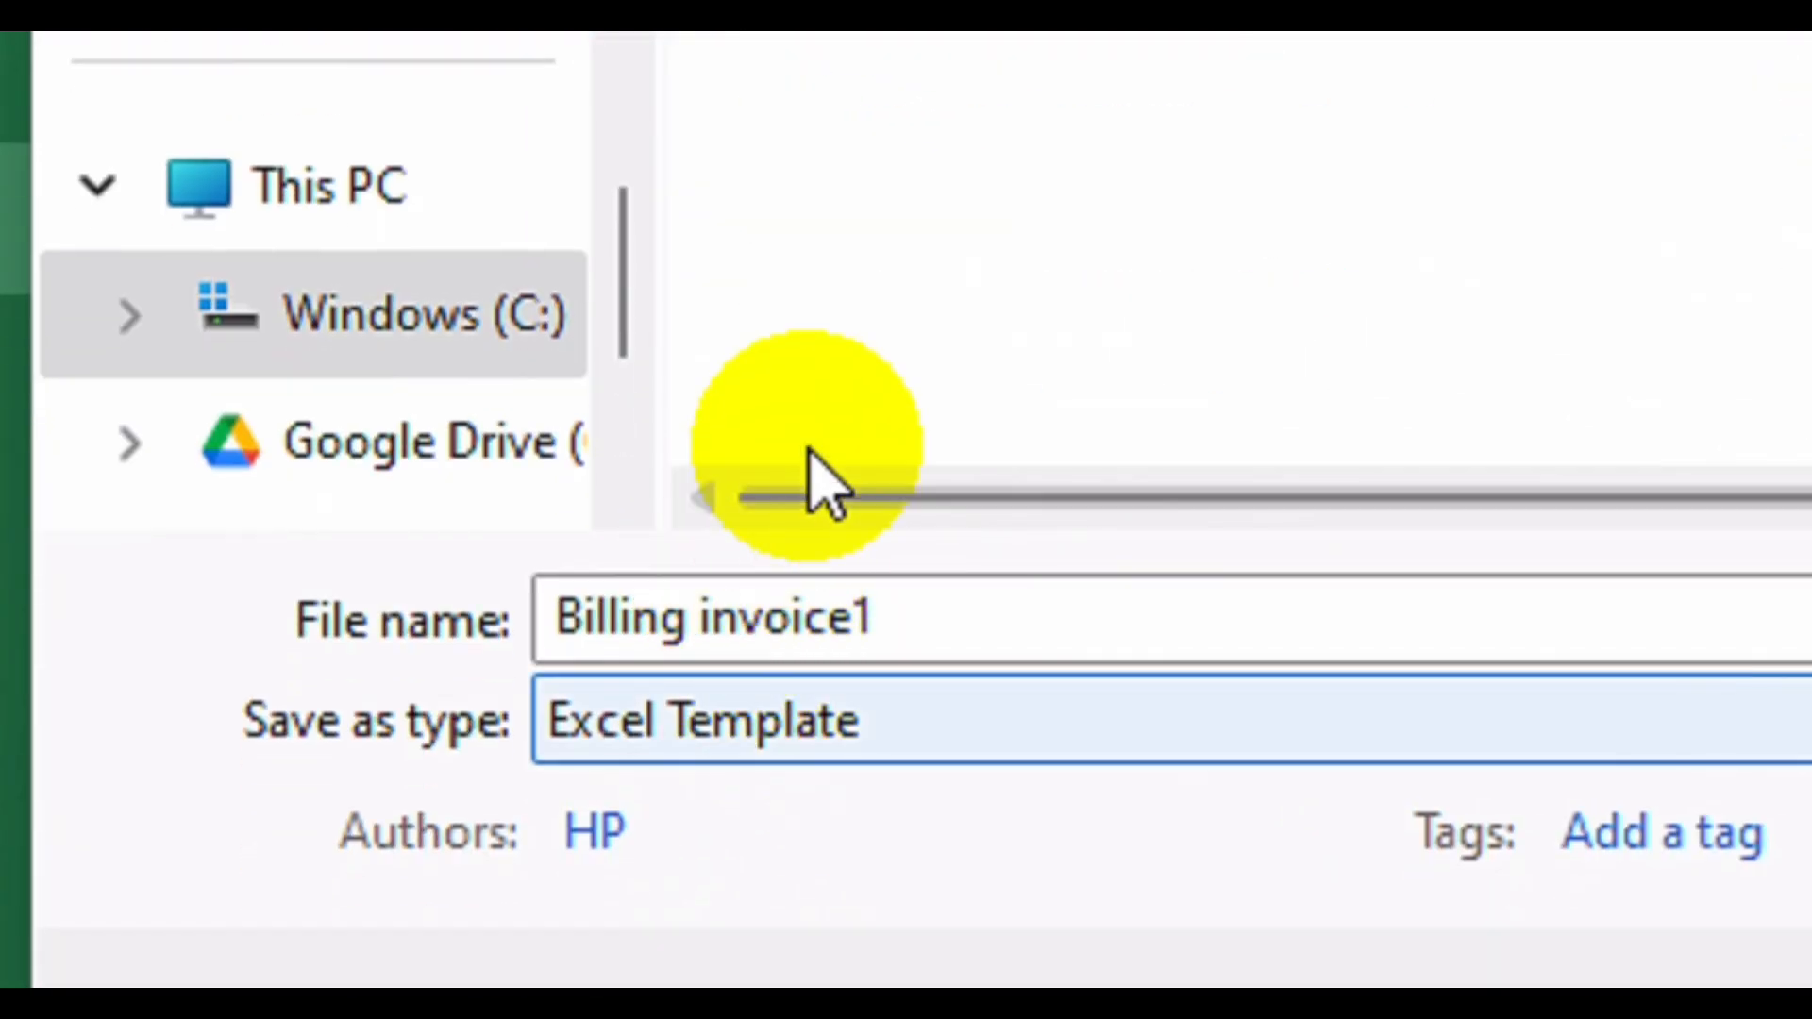
pyautogui.click(910, 620)
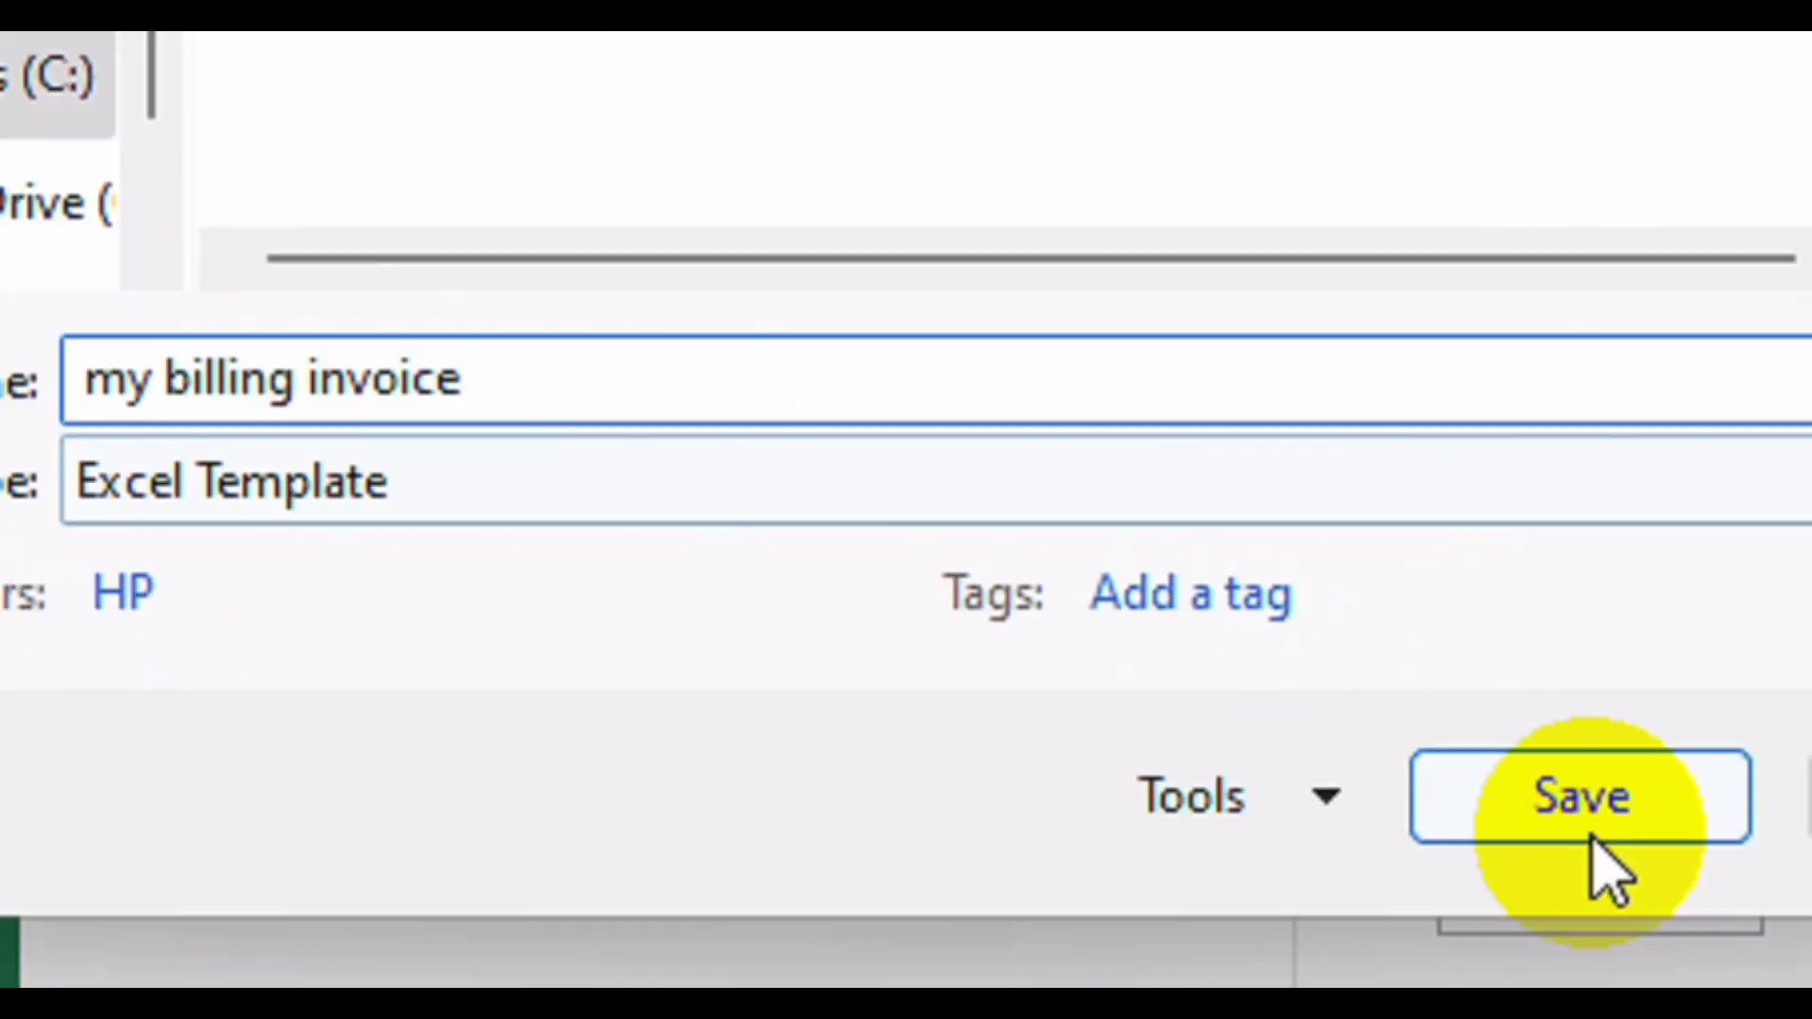
pyautogui.click(1811, 1018)
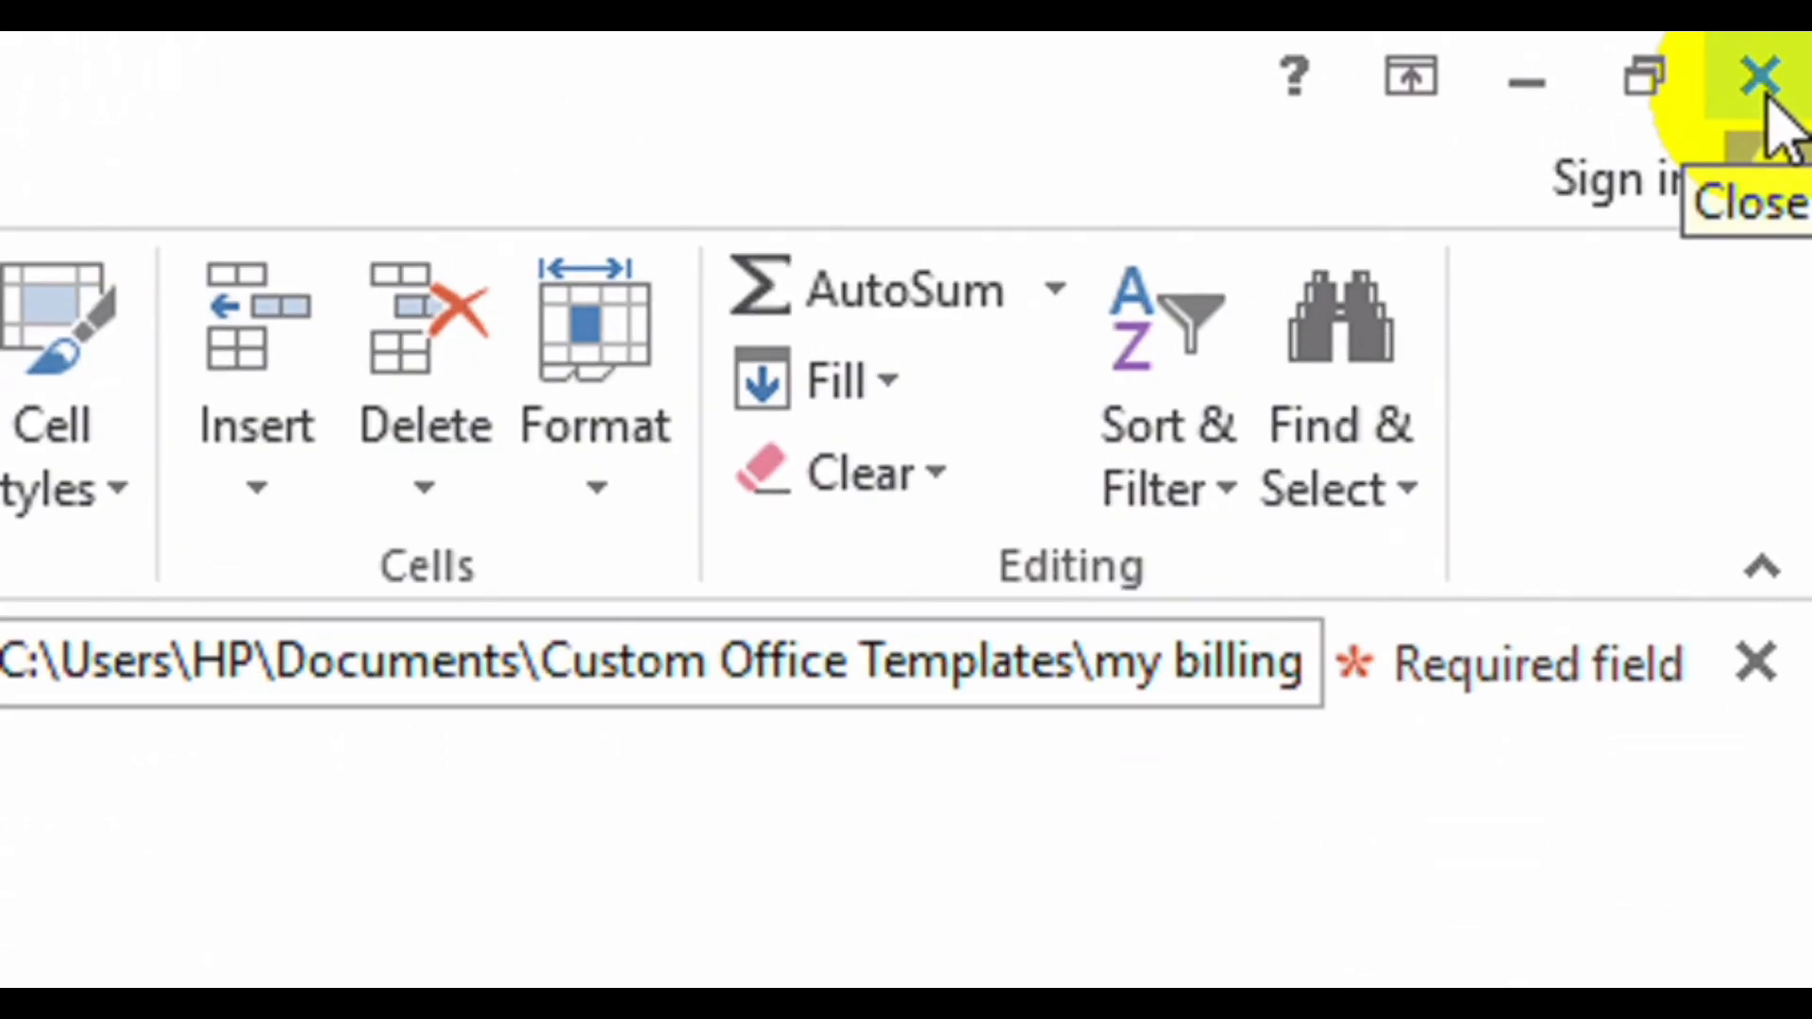
# Close the workbook, restart Excel and create a new workbook from the personal template my billing invoice.
pyautogui.click(1765, 90)
pyautogui.press('super')
pyautogui.write('e')
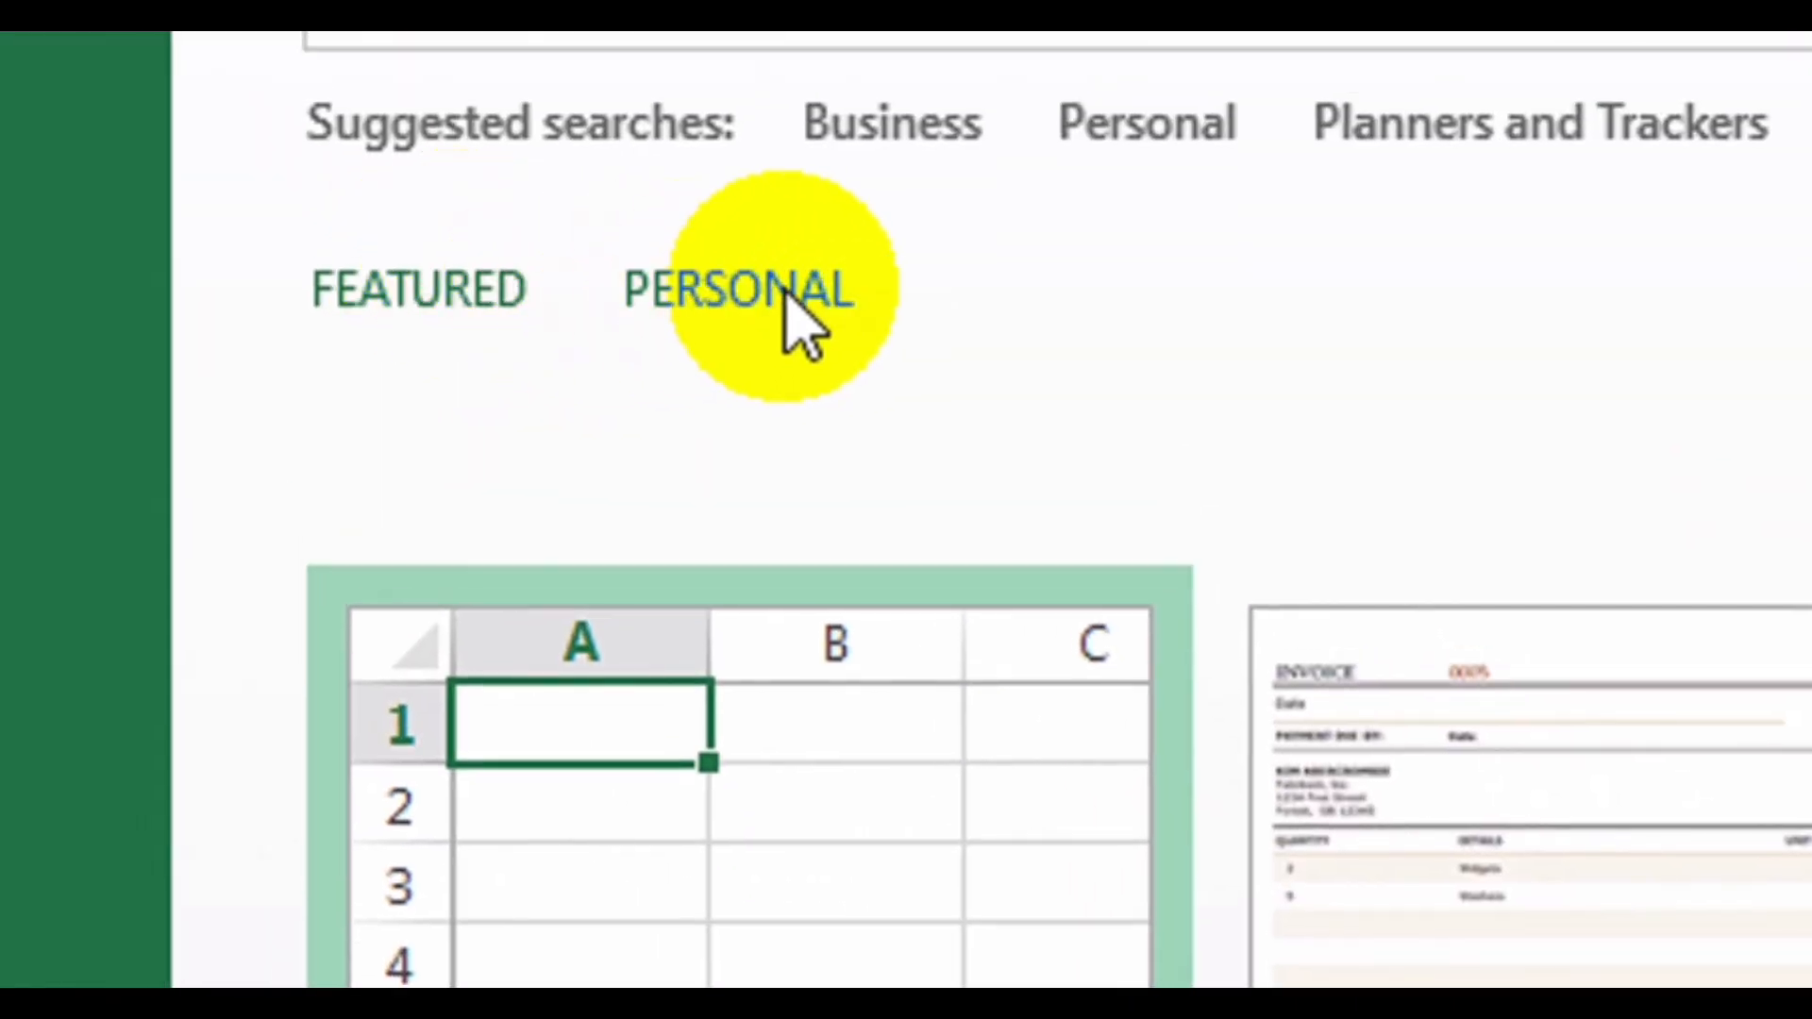
pyautogui.click(788, 294)
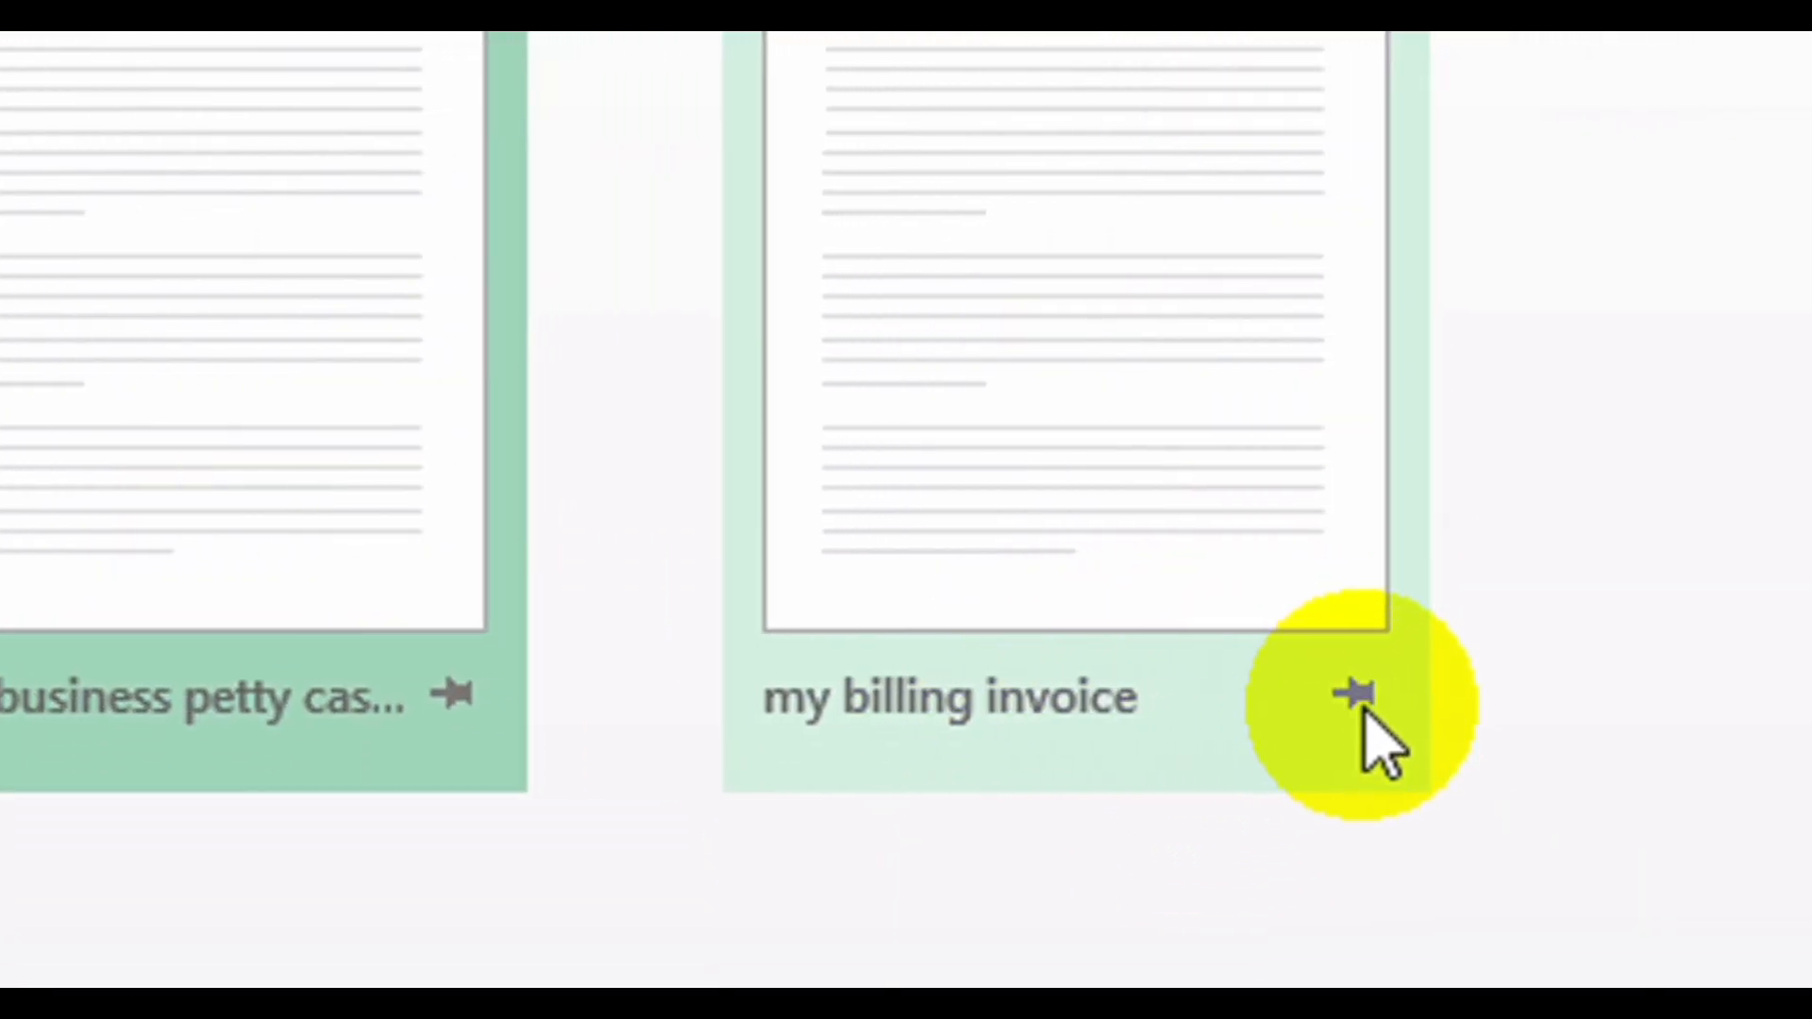
pyautogui.click(1218, 276)
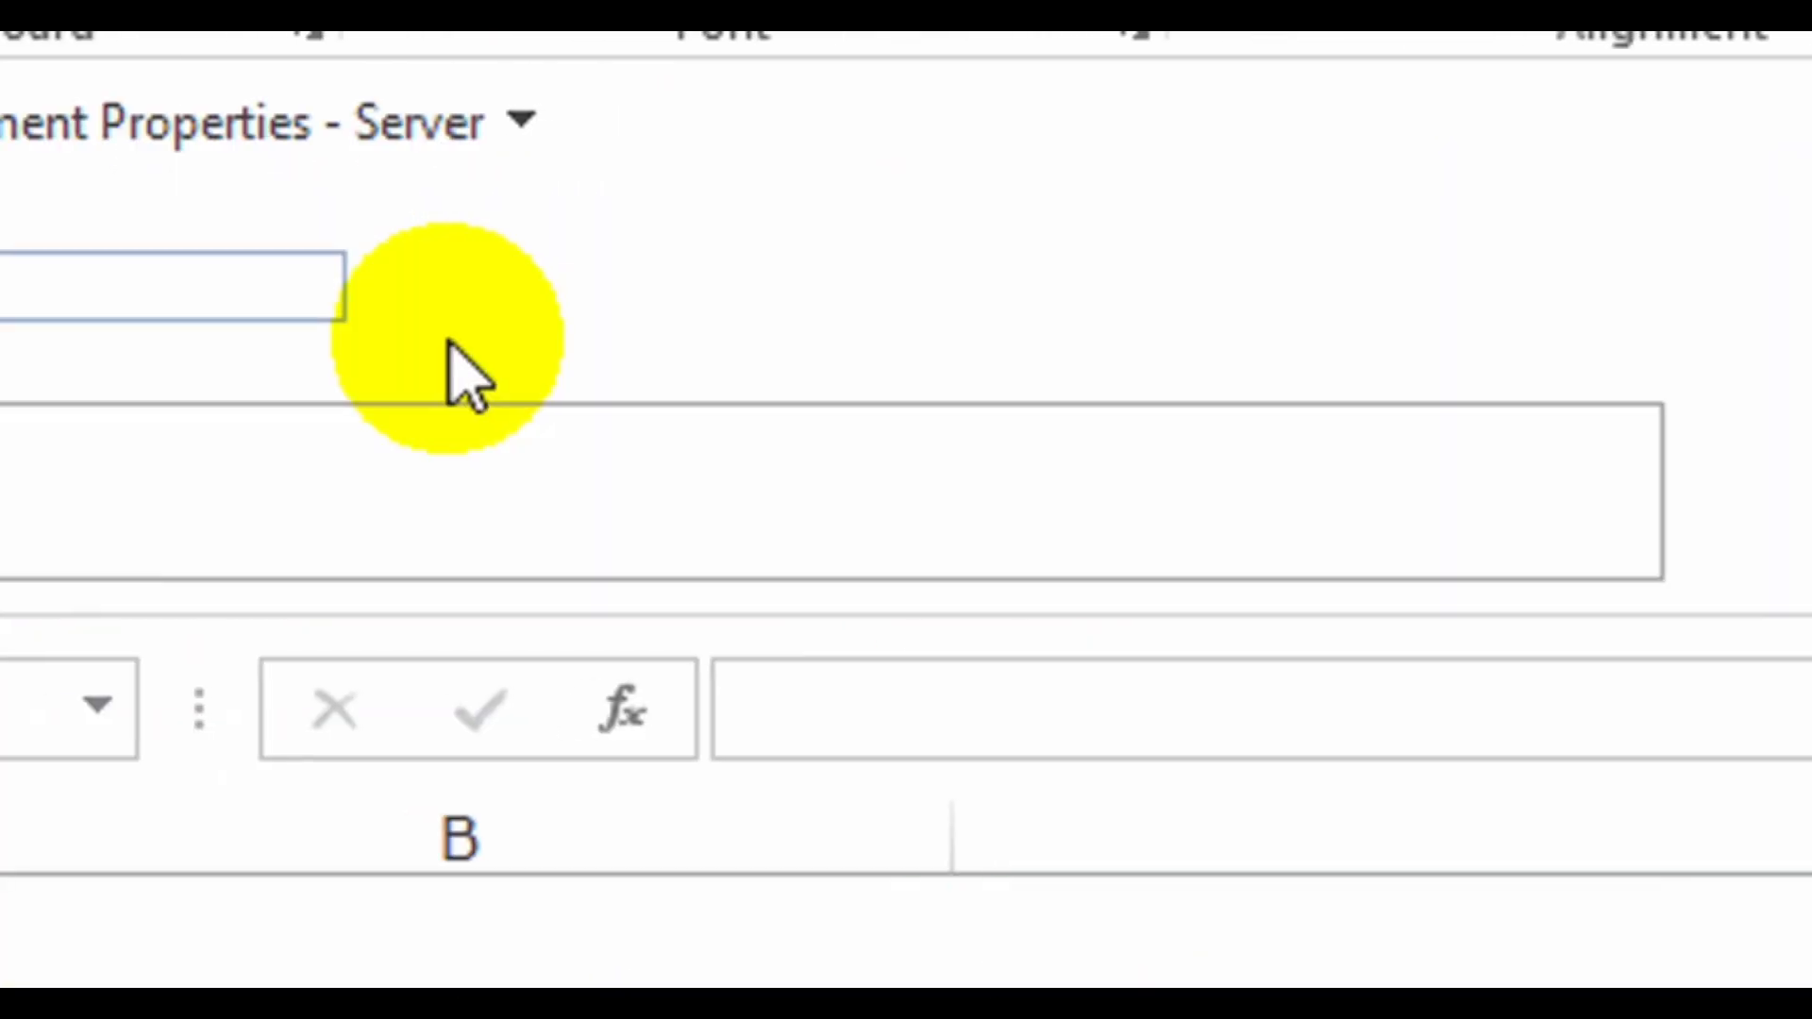